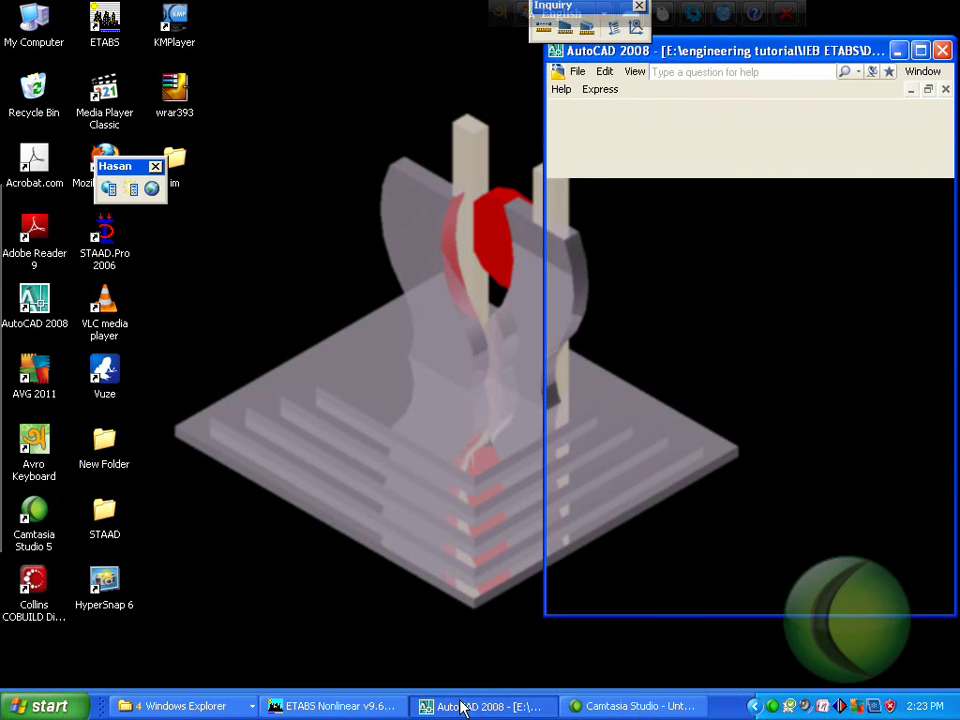
- Examine the column layout plan in the AutoCAD drawing, including its grid dimensions, balcony projection and shear wall
{"action": "left_click", "coordinate": [921, 50]}
{"action": "scroll", "coordinate": [420, 330], "scroll_direction": "up", "scroll_amount": 4}
{"action": "scroll", "coordinate": [420, 330], "scroll_direction": "down", "scroll_amount": 2}
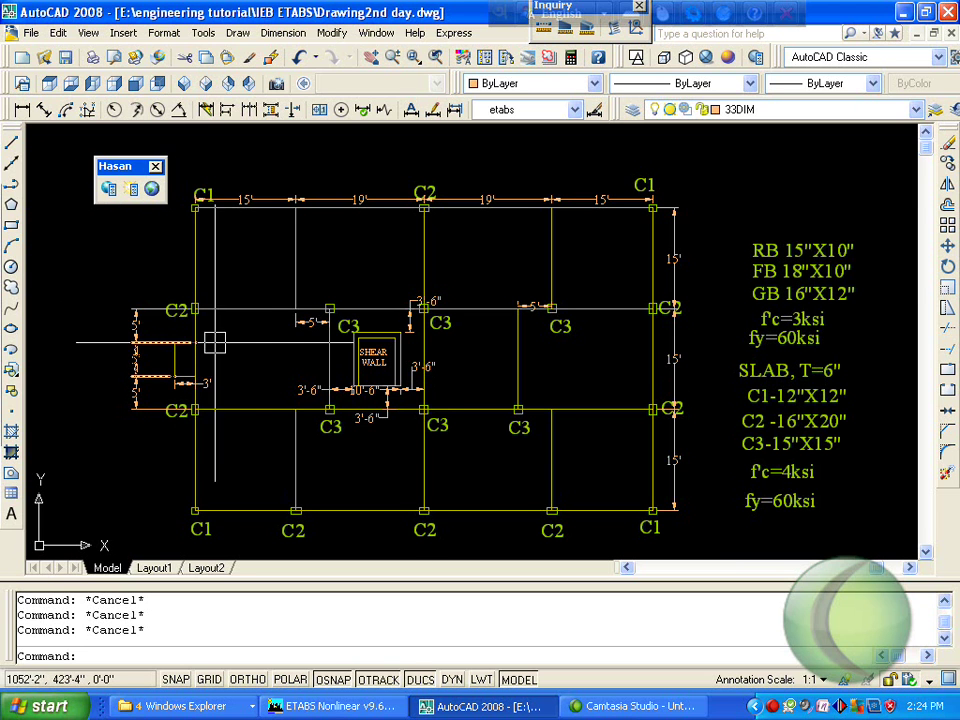
{"action": "scroll", "coordinate": [197, 313], "scroll_direction": "up", "scroll_amount": 2}
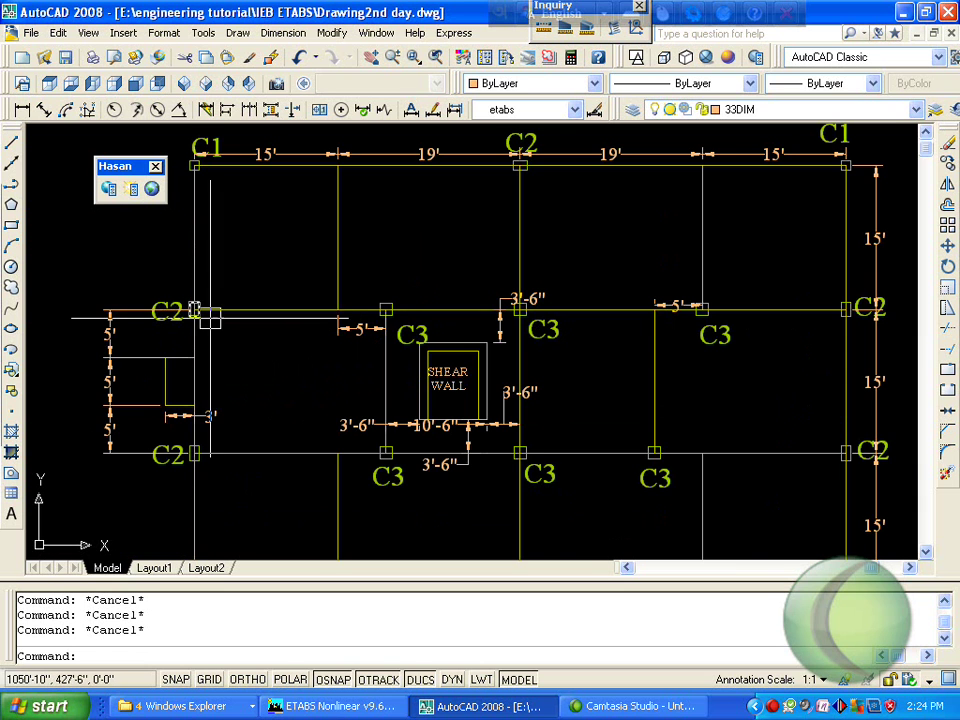
{"action": "scroll", "coordinate": [199, 290], "scroll_direction": "down", "scroll_amount": 5}
{"action": "scroll", "coordinate": [210, 291], "scroll_direction": "up", "scroll_amount": 3}
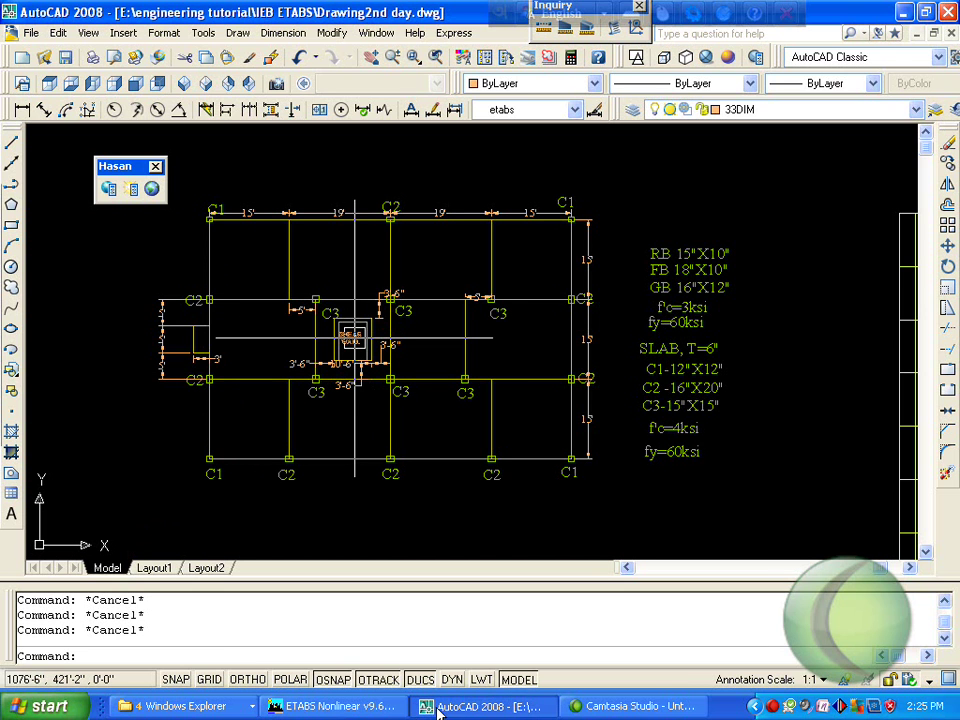
- Restore the AutoCAD window to a smaller size, reposition and widen it, and fit the column plan within its view
{"action": "left_click", "coordinate": [926, 13]}
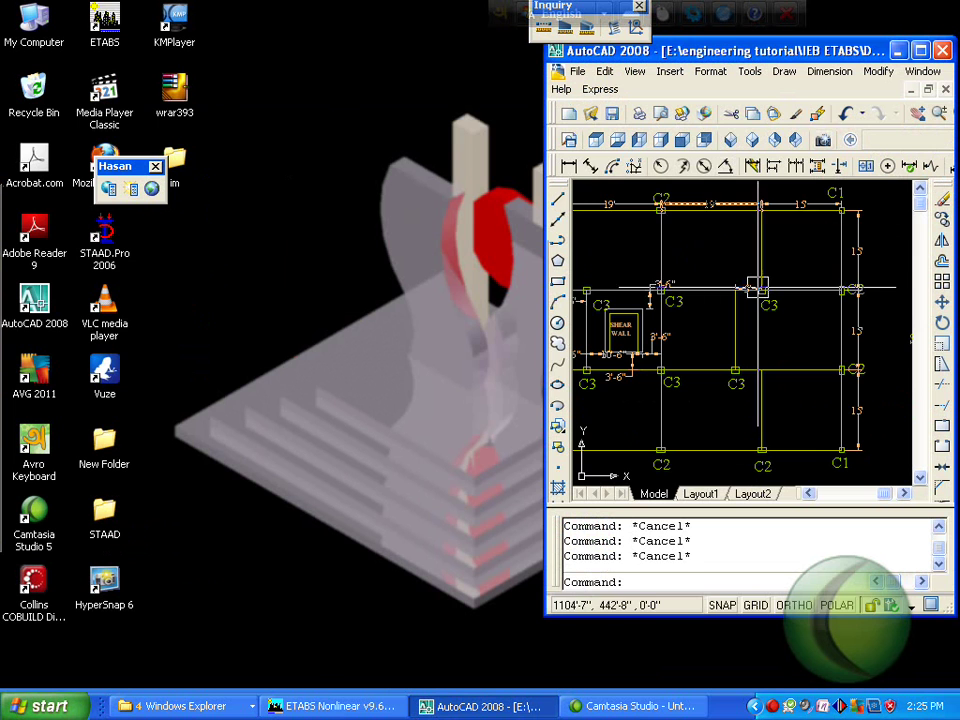
{"action": "left_click", "coordinate": [918, 115]}
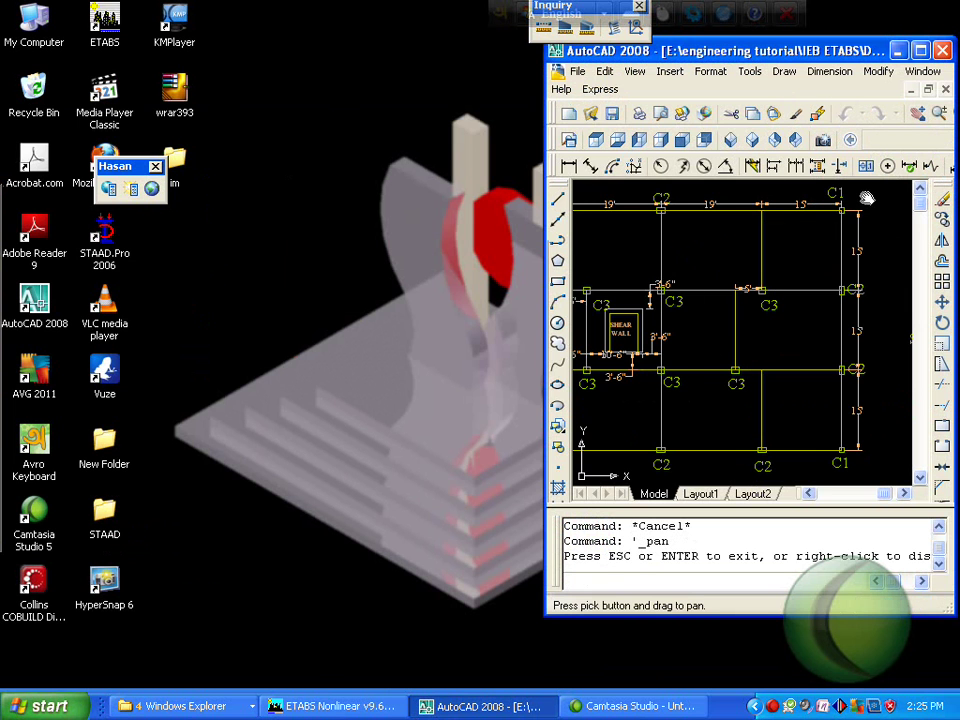
{"action": "mouse_move", "coordinate": [719, 327]}
{"action": "left_mouse_down"}
{"action": "mouse_move", "coordinate": [816, 317]}
{"action": "mouse_move", "coordinate": [814, 308]}
{"action": "left_mouse_up"}
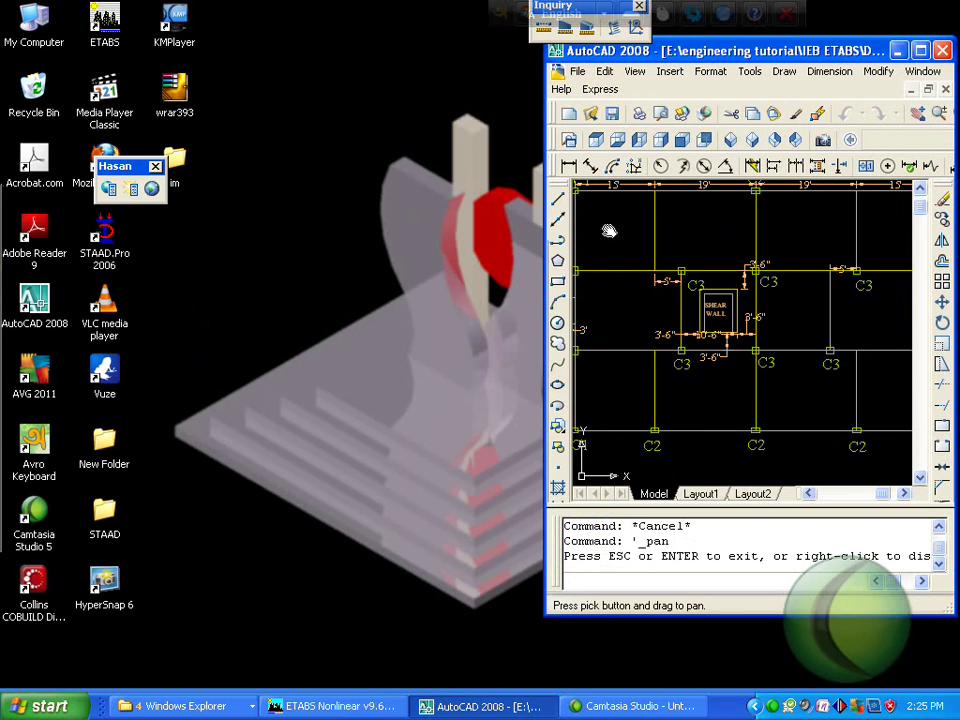
{"action": "left_click_drag", "start_coordinate": [805, 57], "coordinate": [720, 24]}
{"action": "key", "text": "Escape"}
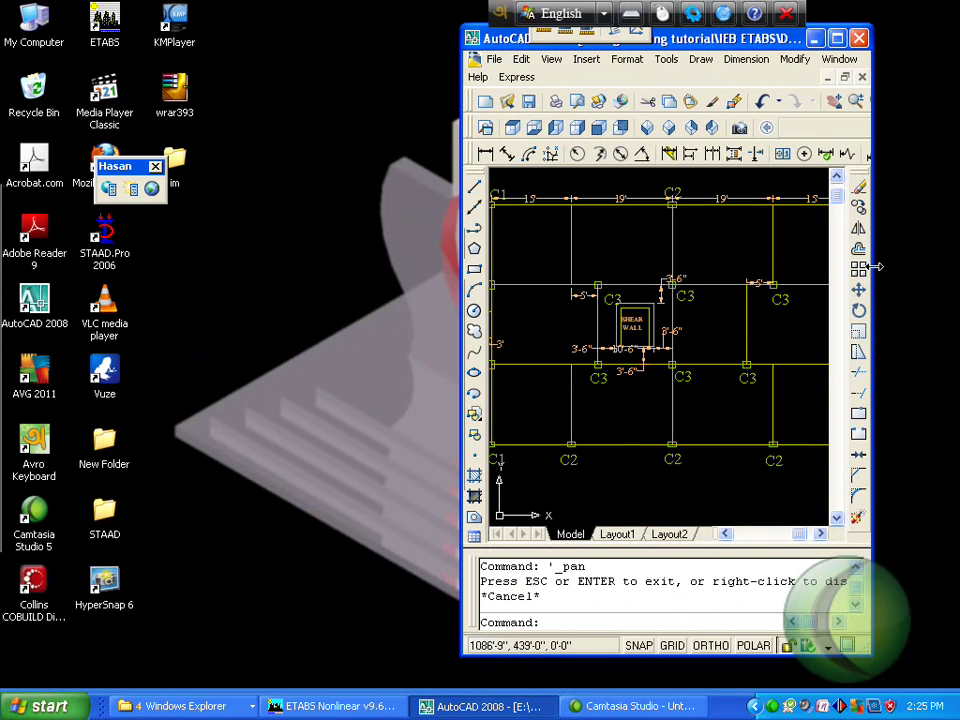
{"action": "left_click_drag", "start_coordinate": [876, 266], "coordinate": [956, 266]}
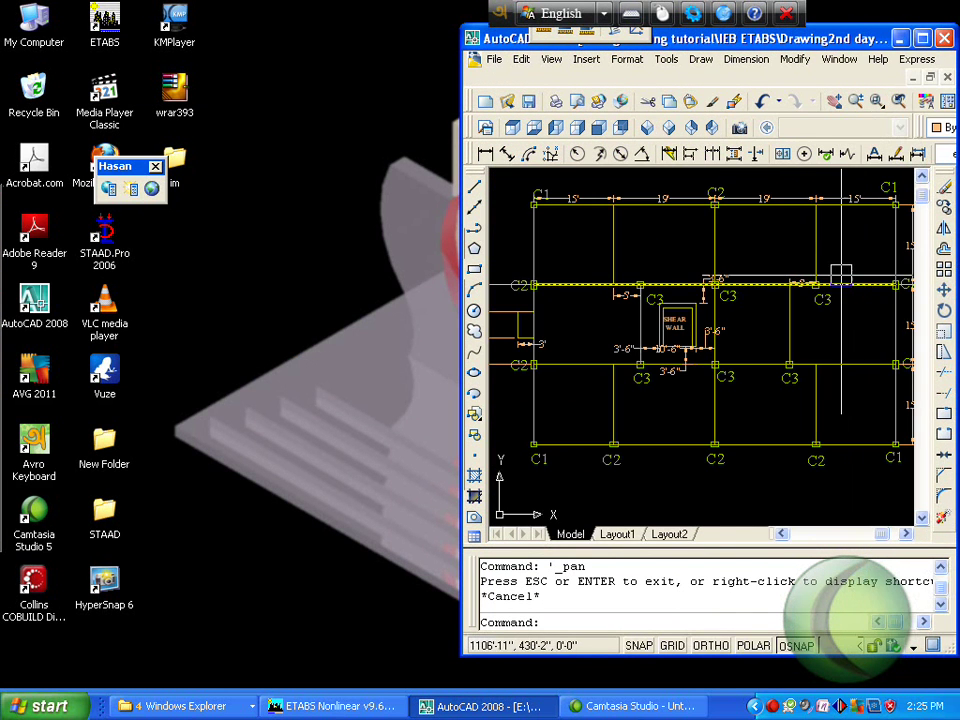
- Switch to ETABS and start a new Kip-ft model with 7 X and 6 Y grid lines, spaced 19 and 15 ft
{"action": "left_click", "coordinate": [372, 700]}
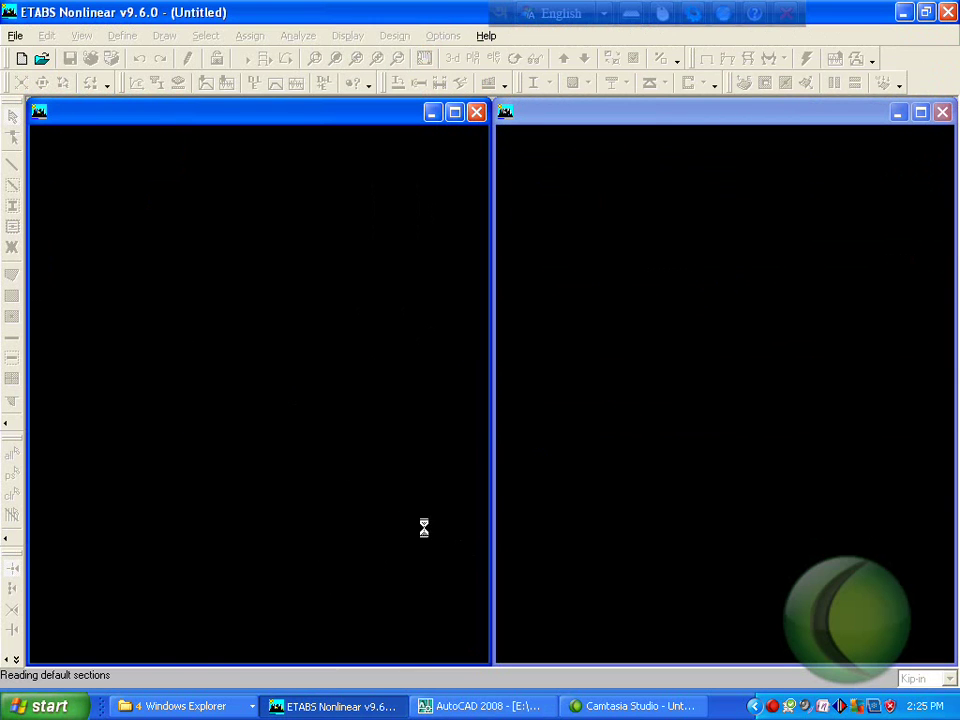
{"action": "left_click", "coordinate": [573, 400]}
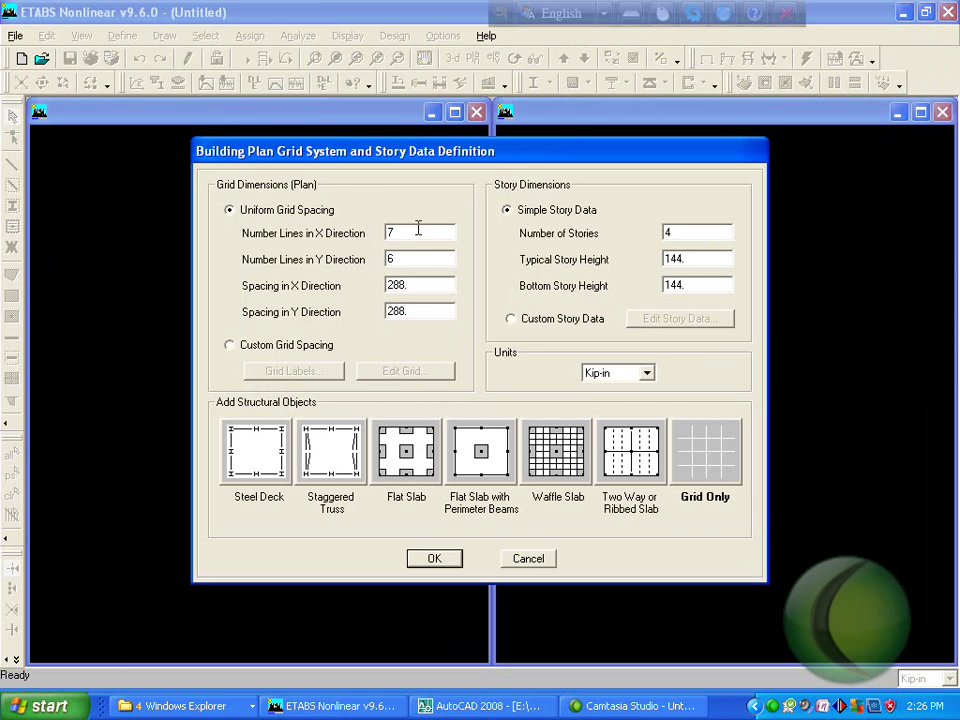
{"action": "left_click", "coordinate": [640, 373]}
{"action": "left_click", "coordinate": [604, 402]}
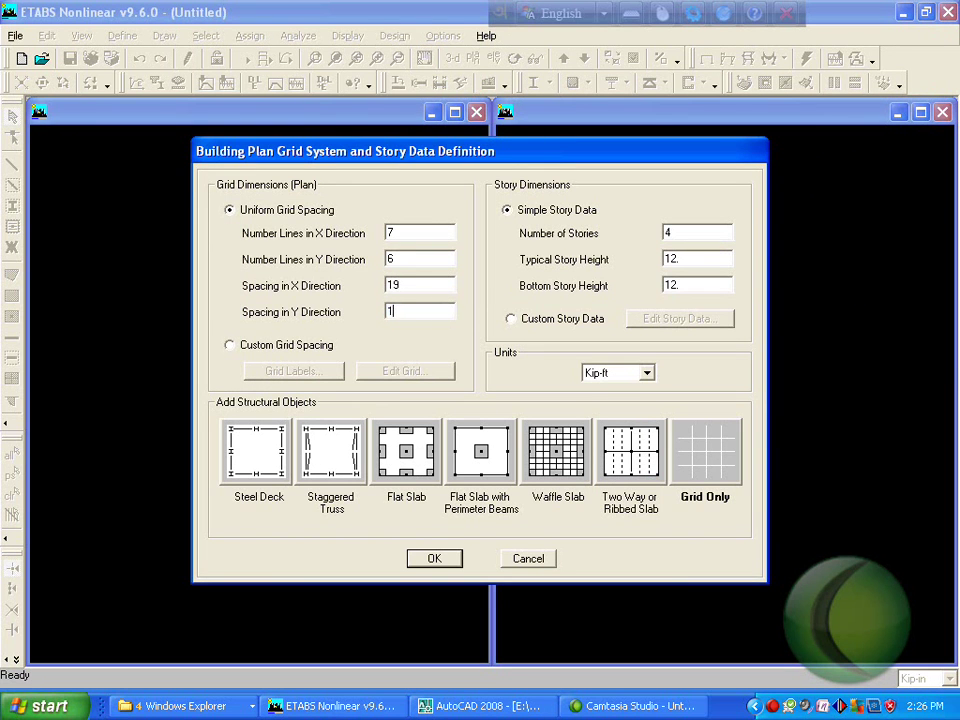
- Enable custom grid spacing and open the grid data displayed as spacing
{"action": "left_click", "coordinate": [231, 347]}
{"action": "left_click", "coordinate": [388, 374]}
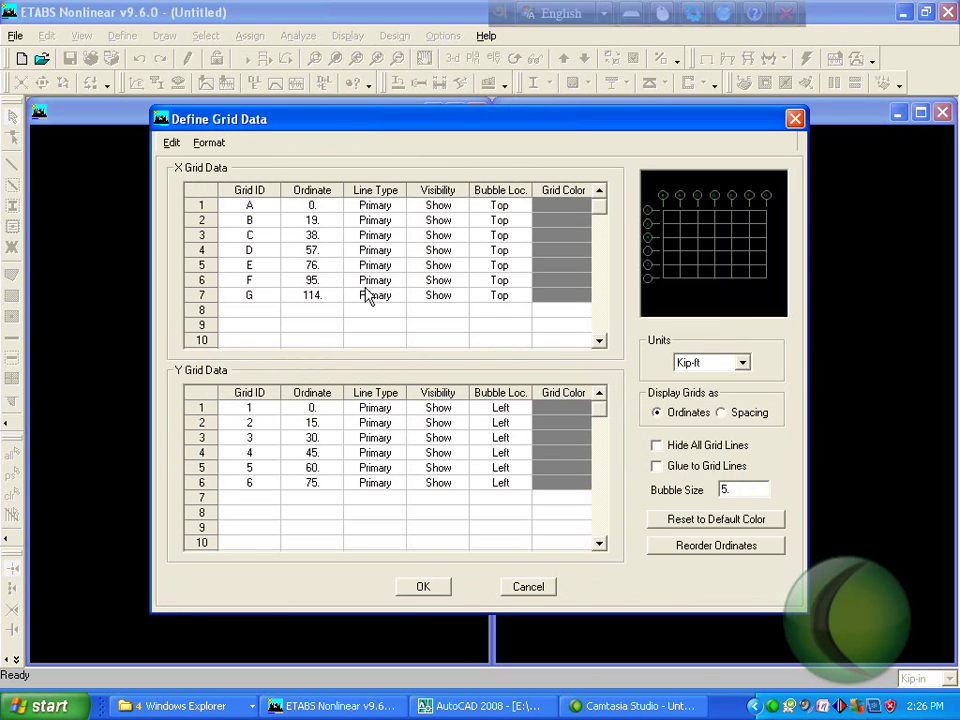
{"action": "left_click", "coordinate": [722, 413]}
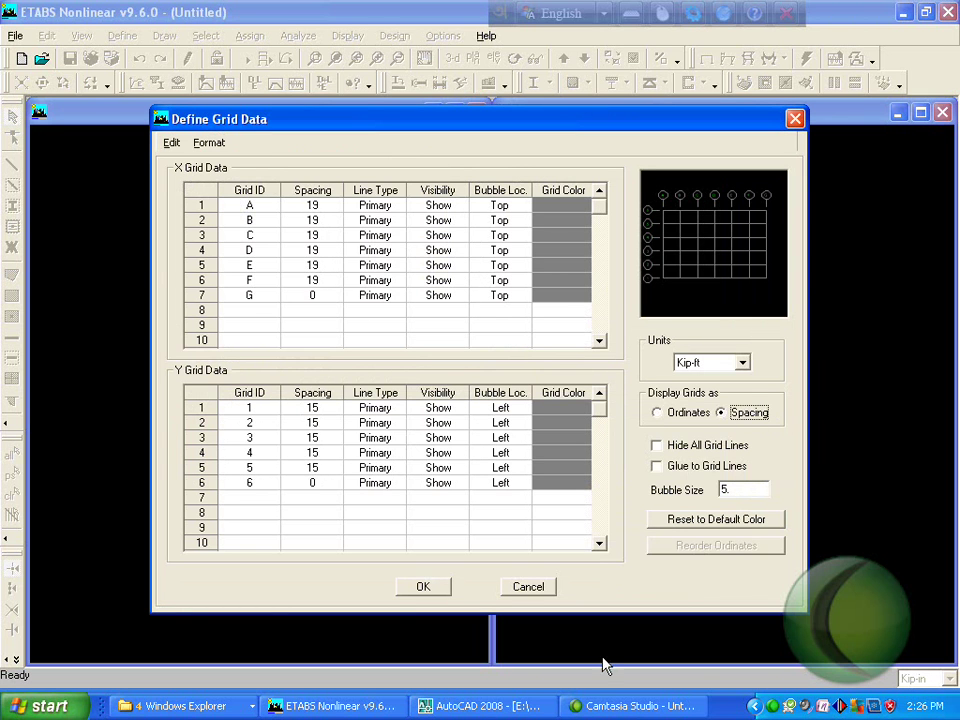
- Following the AutoCAD plan, set the X grid spacings to A 15, B 4, C 14, D 14, E 4 and F 15
{"action": "left_click", "coordinate": [480, 706]}
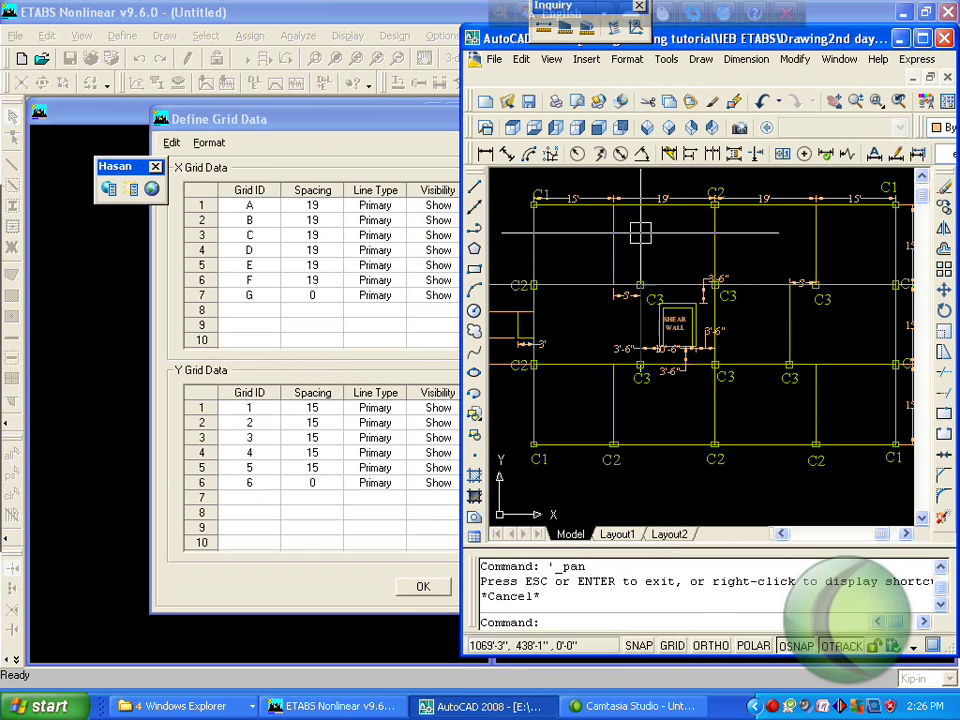
{"action": "left_click", "coordinate": [332, 212]}
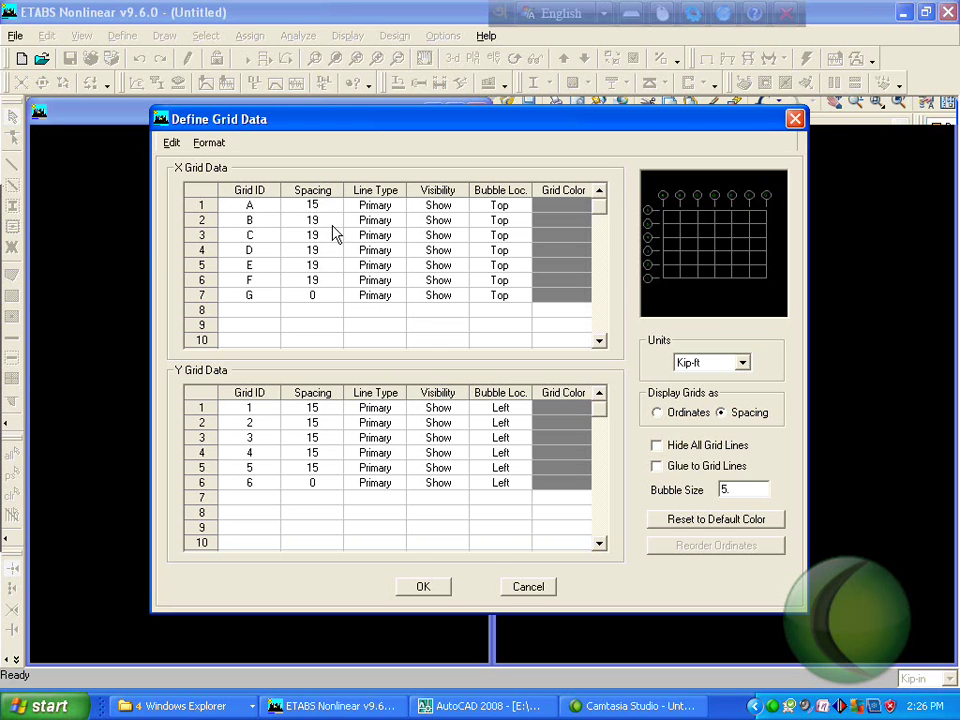
{"action": "left_click", "coordinate": [331, 222]}
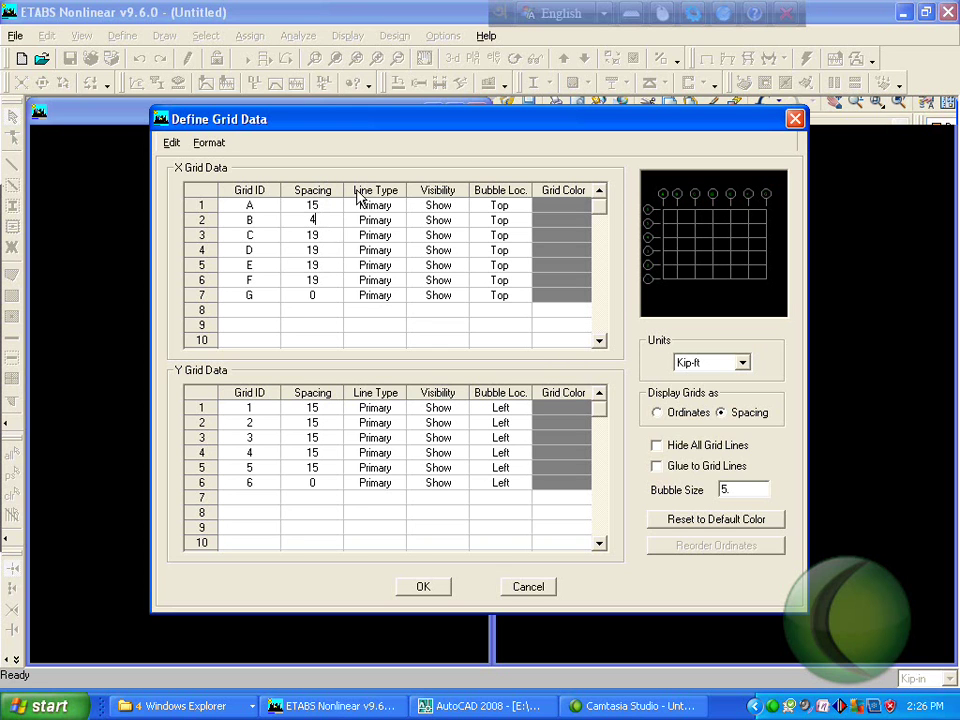
{"action": "left_click", "coordinate": [312, 238]}
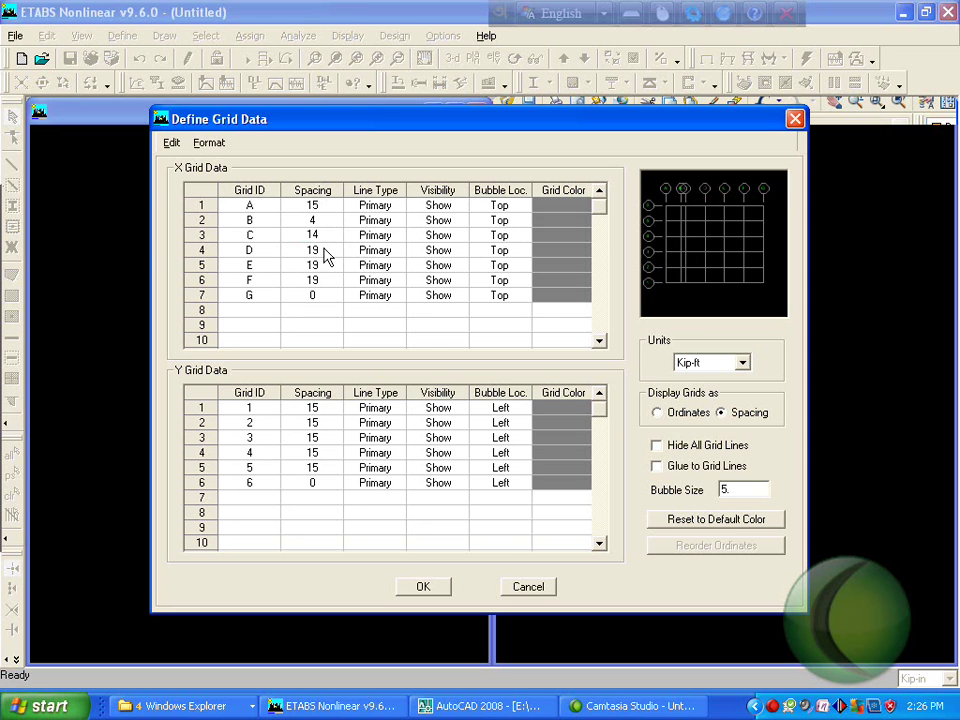
{"action": "left_click", "coordinate": [320, 251]}
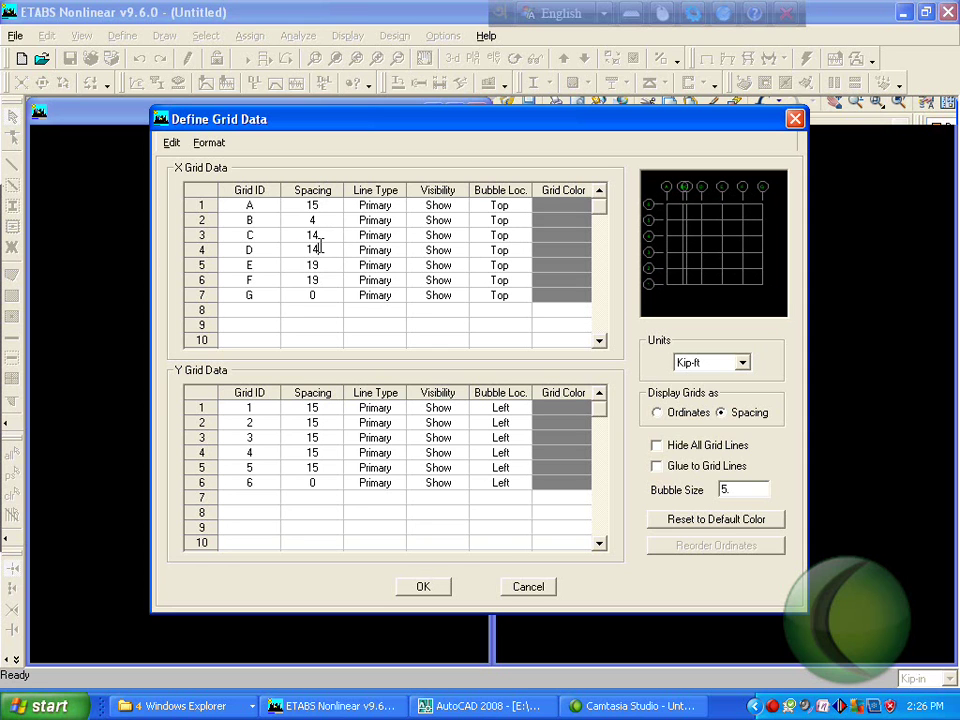
{"action": "left_click", "coordinate": [321, 267]}
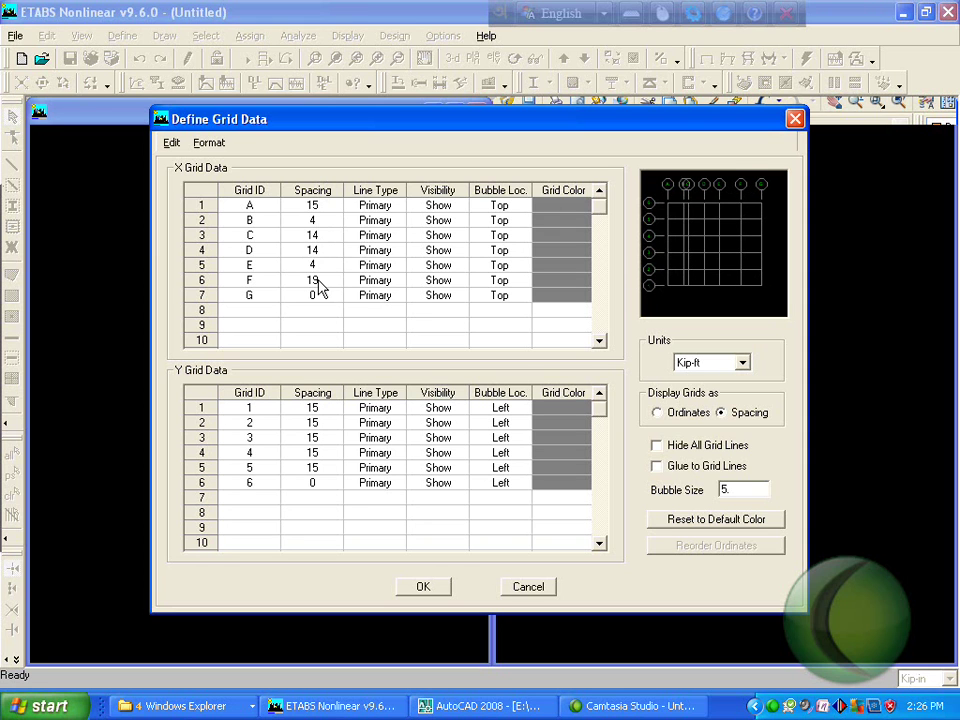
{"action": "left_click", "coordinate": [318, 283]}
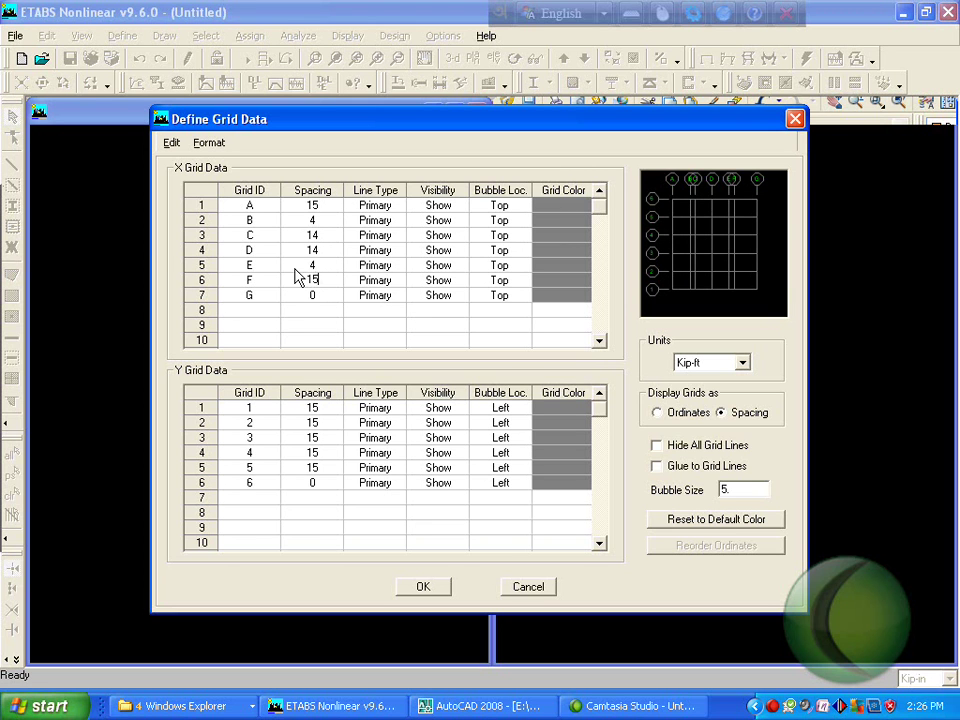
- Check the balcony dimensions in the AutoCAD plan and set the Y spacings of grids 2, 3 and 4 to 5
{"action": "left_click", "coordinate": [468, 706]}
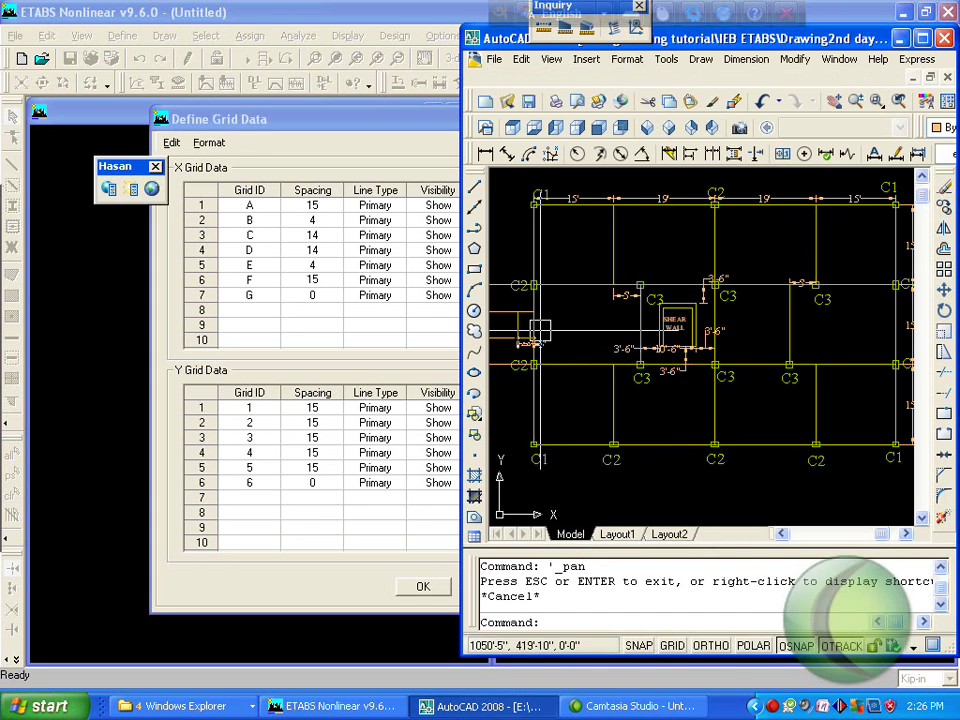
{"action": "scroll", "coordinate": [540, 380], "scroll_direction": "down", "scroll_amount": 2}
{"action": "scroll", "coordinate": [540, 380], "scroll_direction": "up", "scroll_amount": 5}
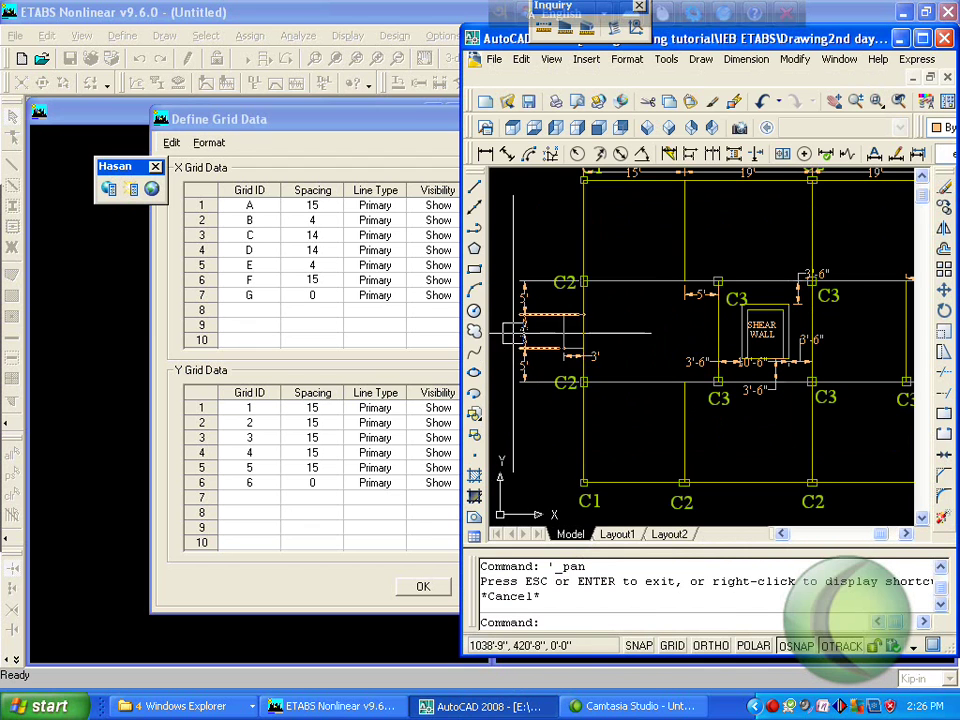
{"action": "left_click", "coordinate": [340, 414]}
{"action": "left_click", "coordinate": [333, 418]}
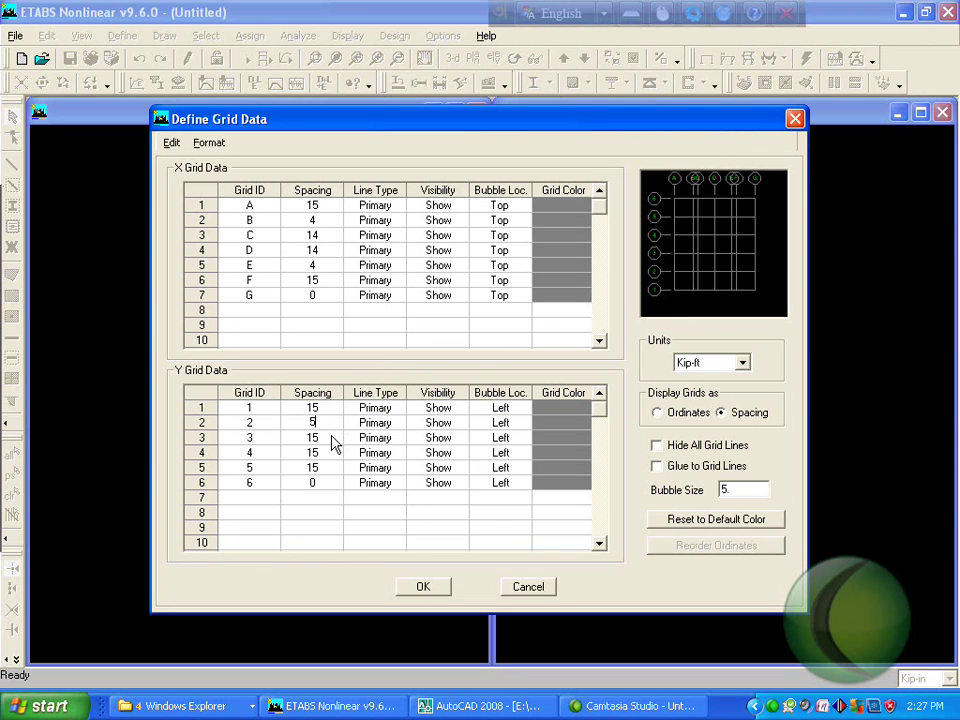
{"action": "left_click", "coordinate": [331, 438]}
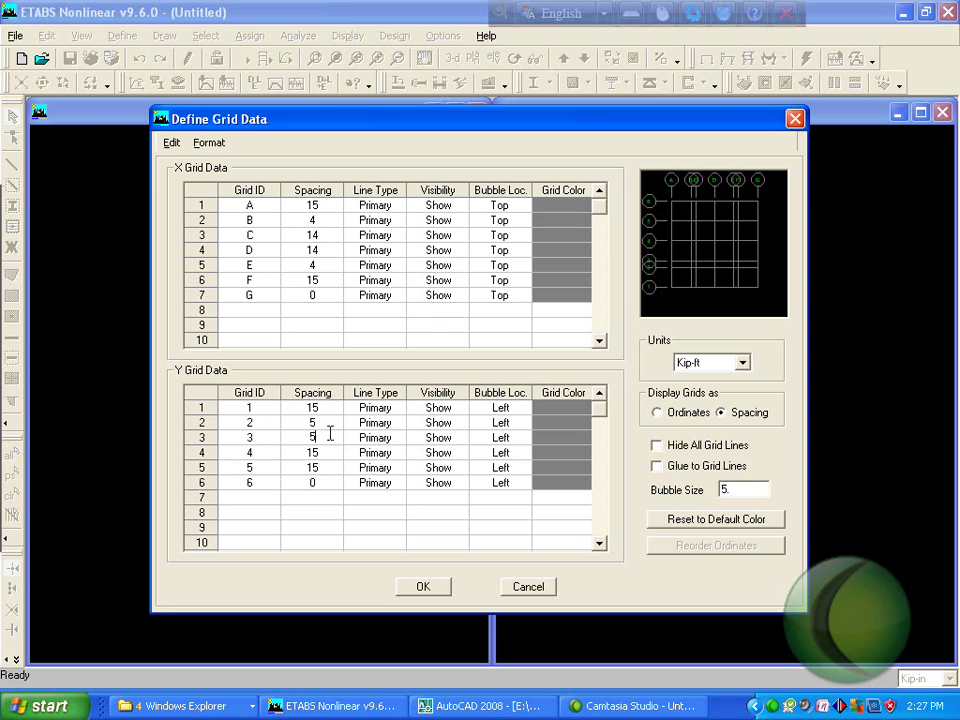
{"action": "left_click", "coordinate": [331, 454]}
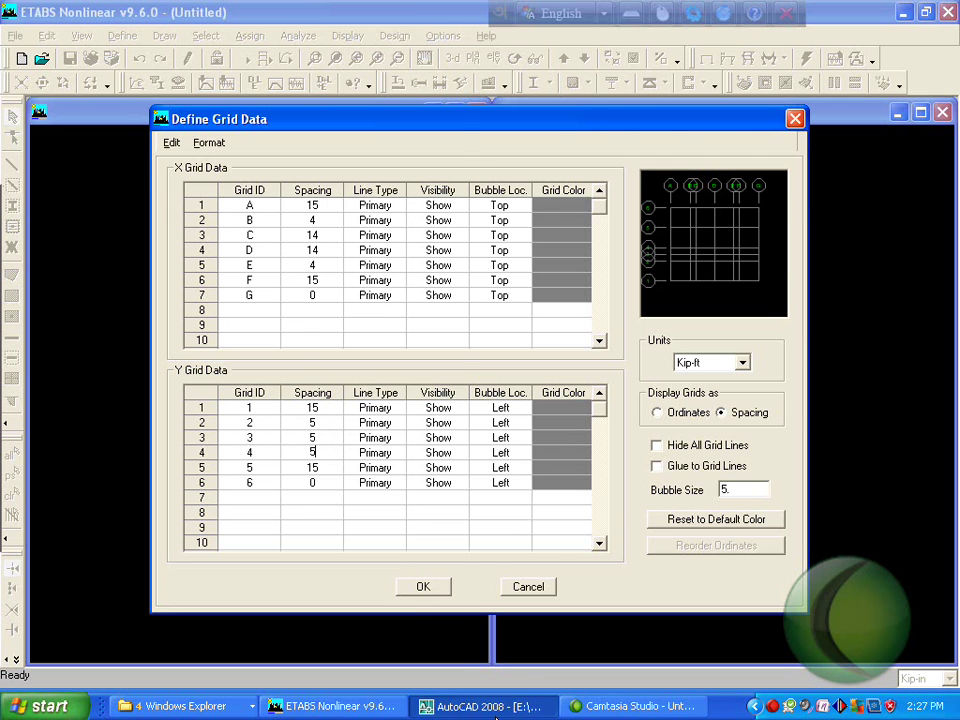
- Compare the grid spacings with the AutoCAD plan and try to apply the custom grid data in ETABS
{"action": "left_click", "coordinate": [483, 706]}
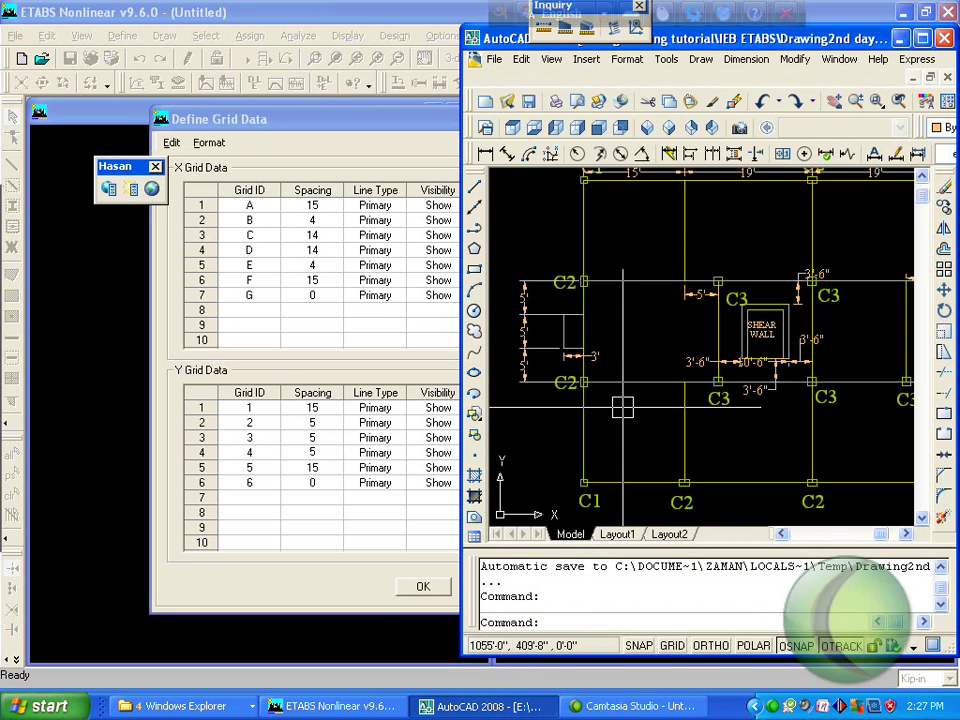
{"action": "left_click", "coordinate": [635, 172]}
{"action": "key", "text": "Escape"}
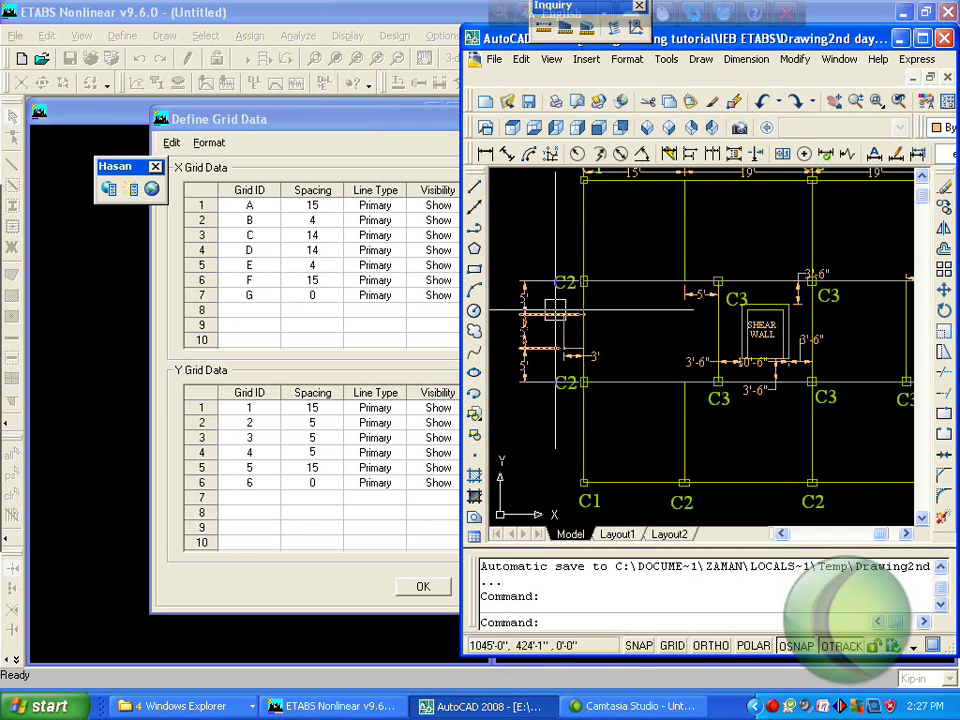
{"action": "left_click", "coordinate": [437, 588]}
{"action": "left_click", "coordinate": [435, 588]}
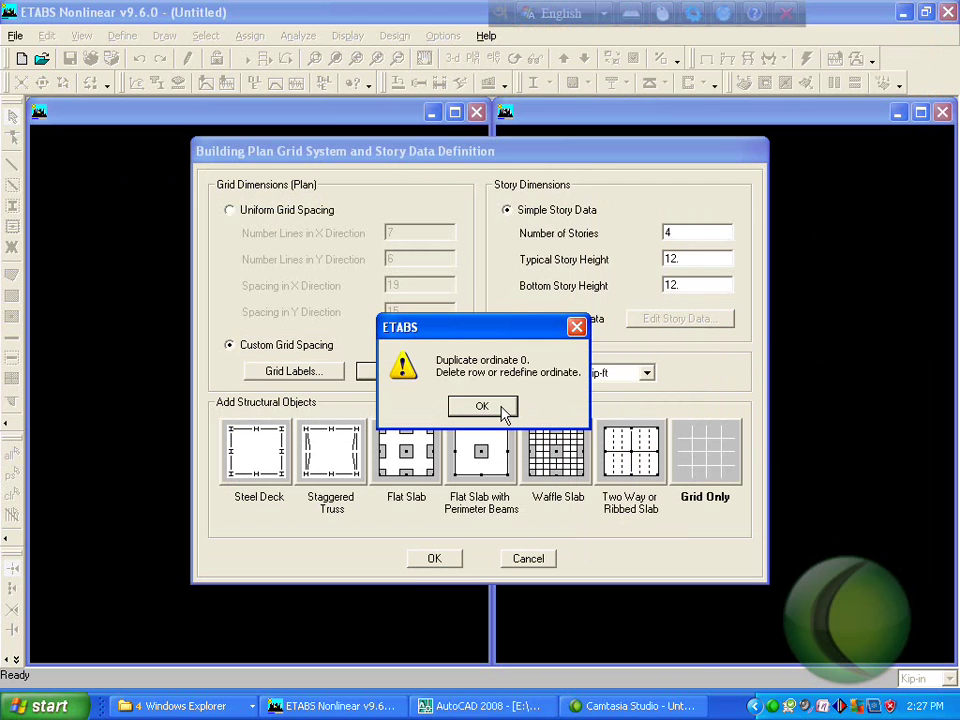
{"action": "left_click", "coordinate": [482, 406]}
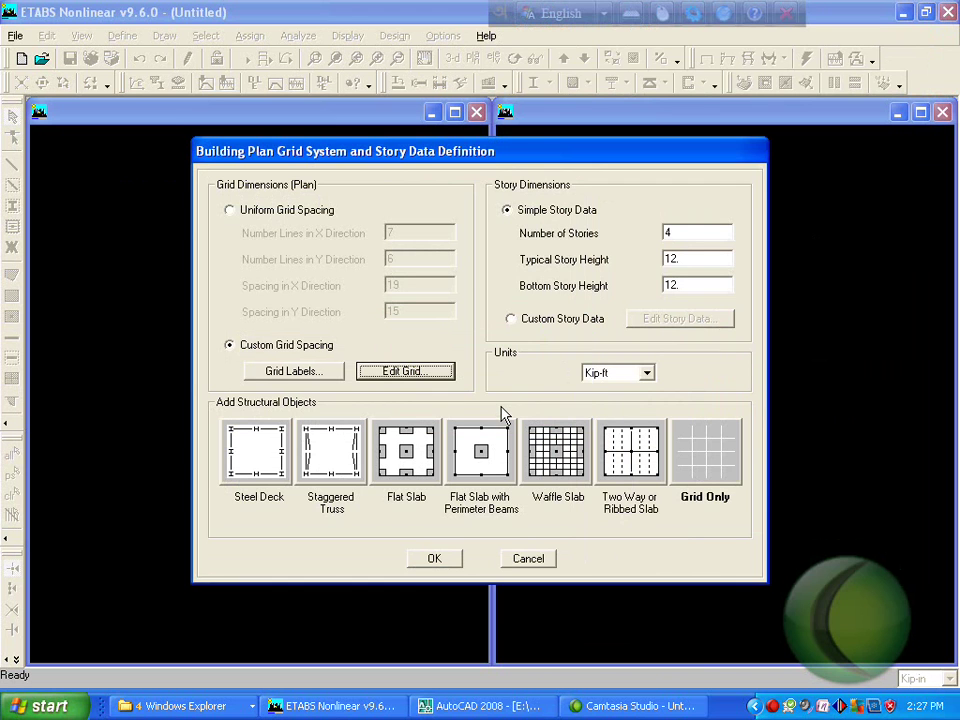
- Reopen the custom grid data, display the grids as spacing, and set the X spacings of grids A to 15 and B to 4
{"action": "left_click", "coordinate": [437, 377]}
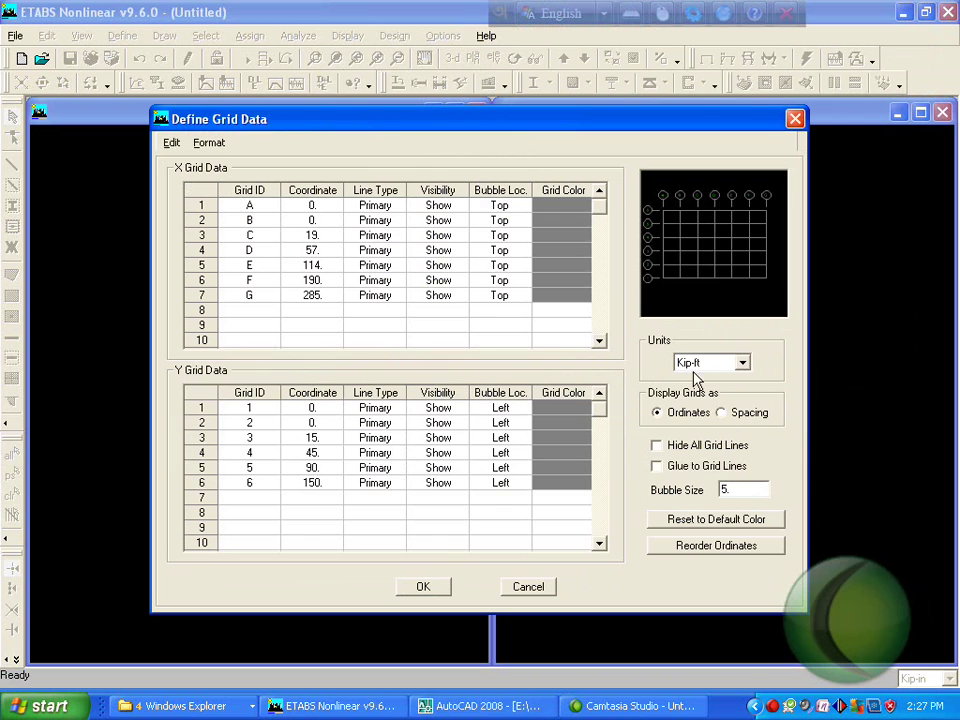
{"action": "left_click", "coordinate": [724, 412]}
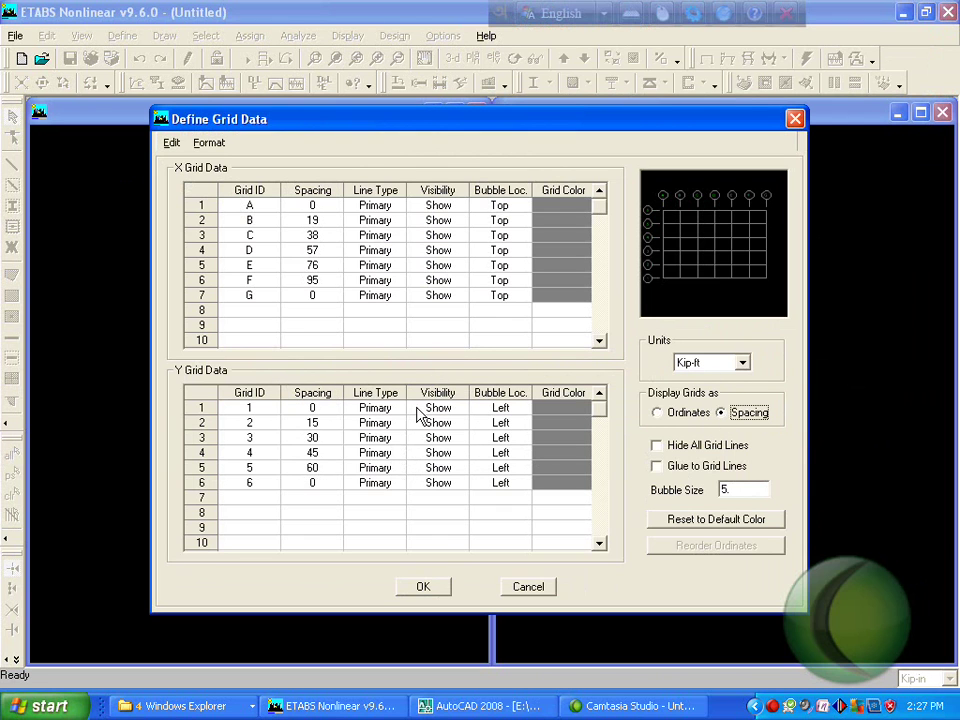
{"action": "left_click", "coordinate": [335, 207]}
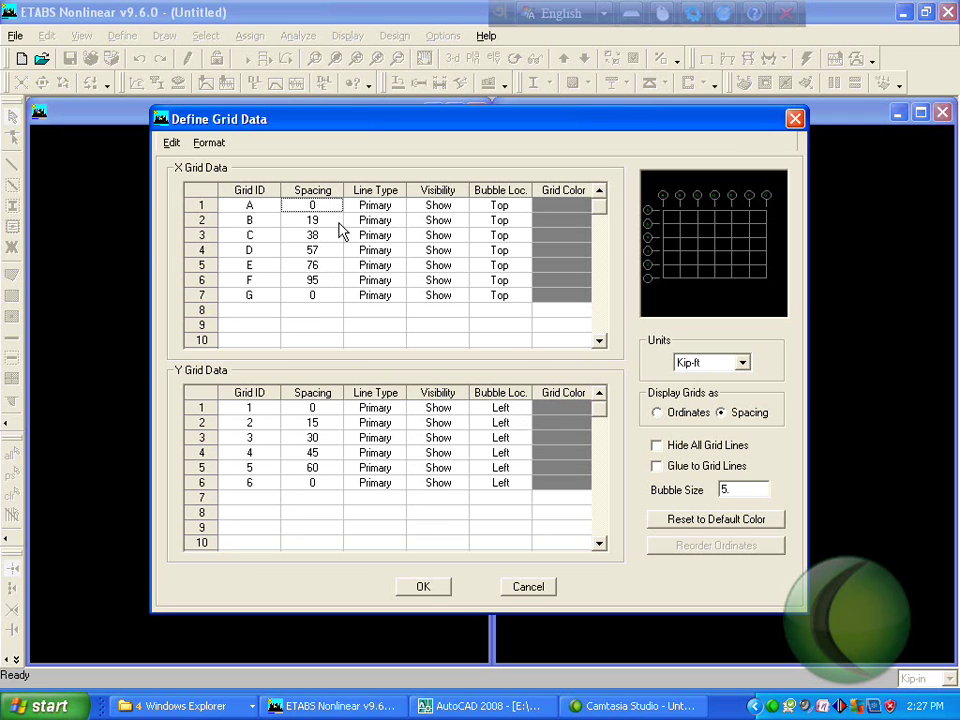
{"action": "type", "text": "15"}
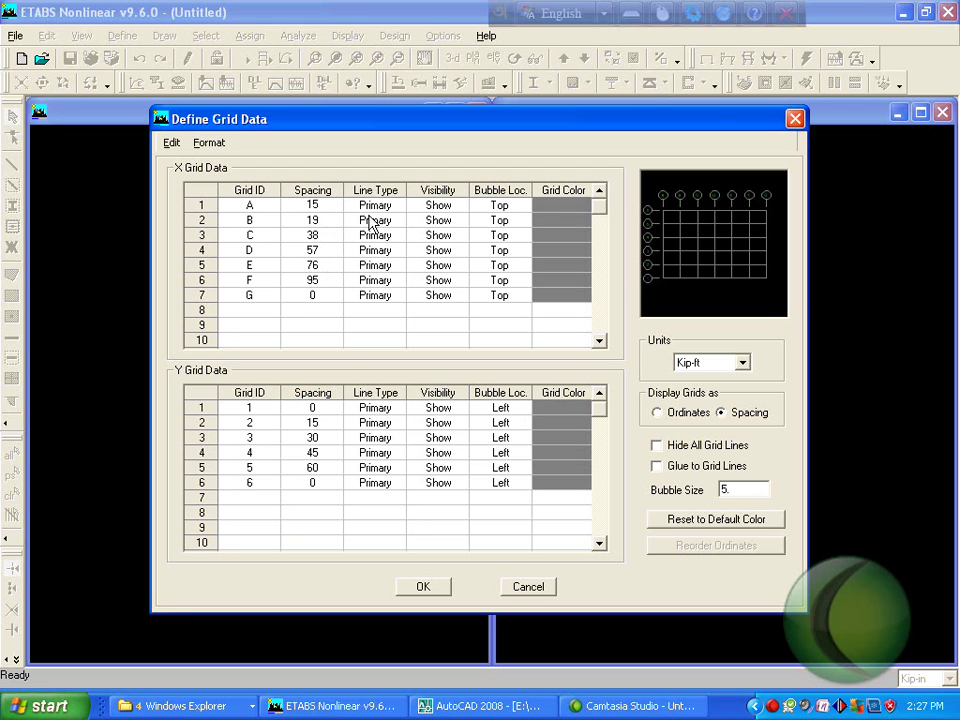
{"action": "key", "text": "Return"}
{"action": "type", "text": "4"}
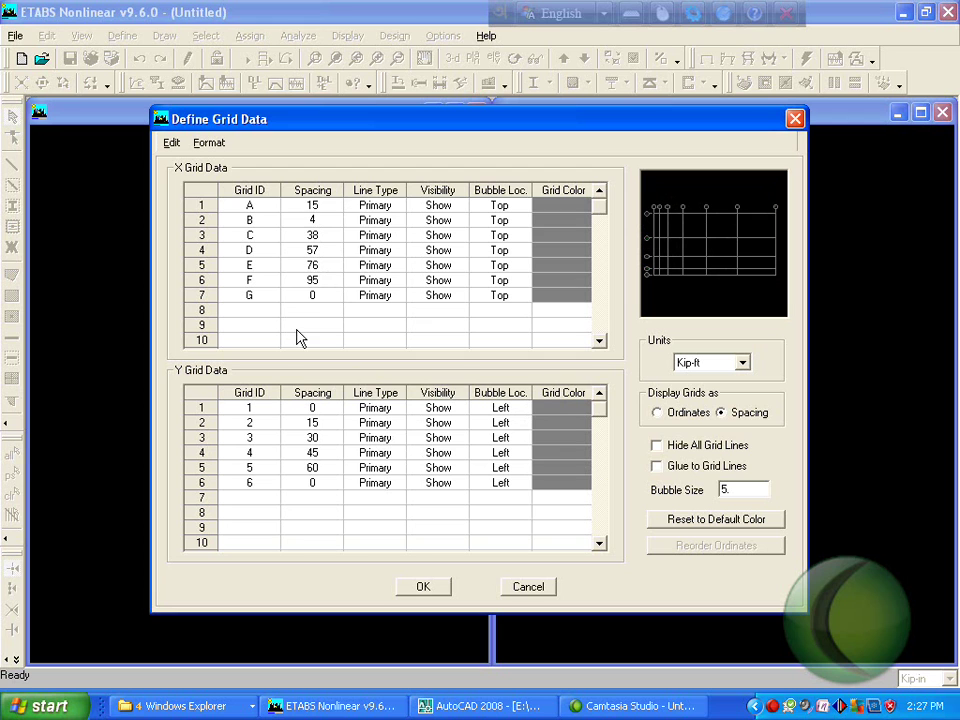
- Set the X grid spacings of C and D to 14, E to 4 and F to 15
{"action": "left_click", "coordinate": [338, 240]}
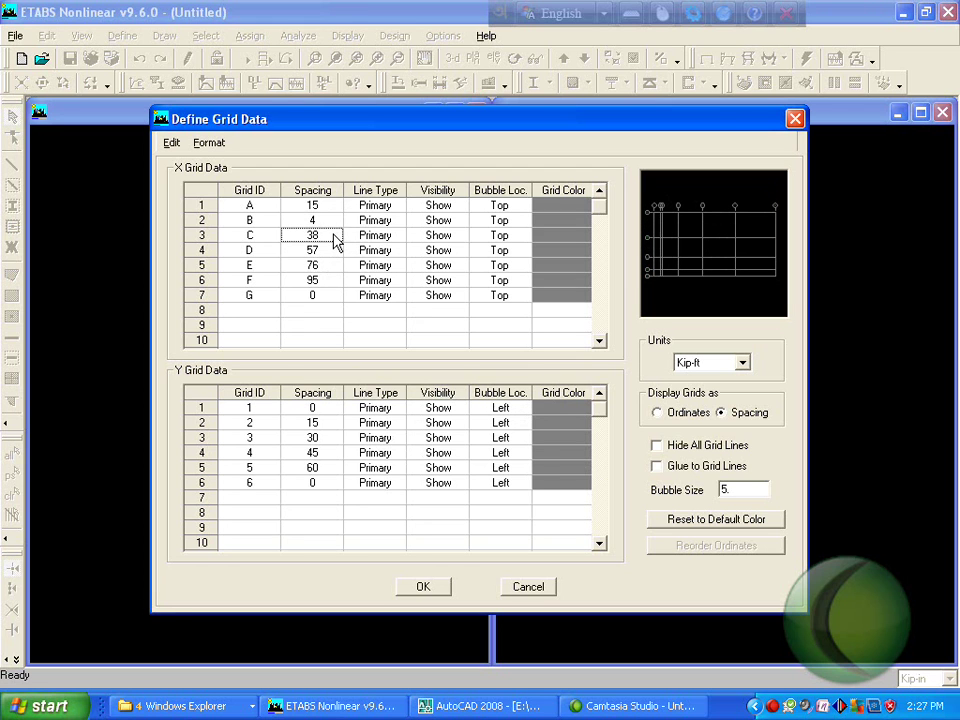
{"action": "type", "text": "14"}
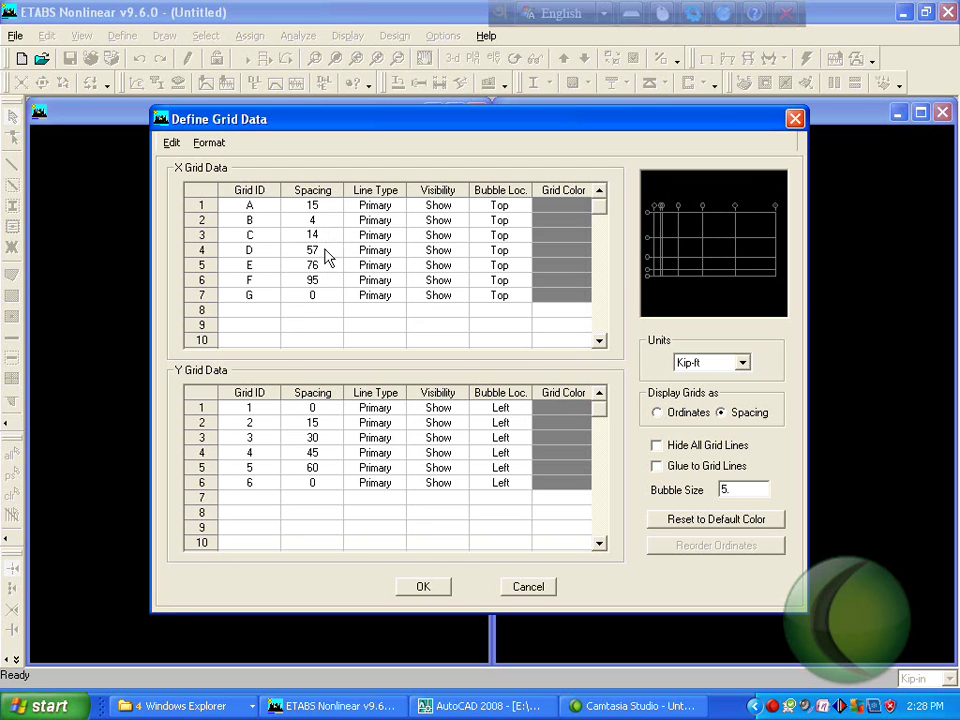
{"action": "key", "text": "Return"}
{"action": "type", "text": "14"}
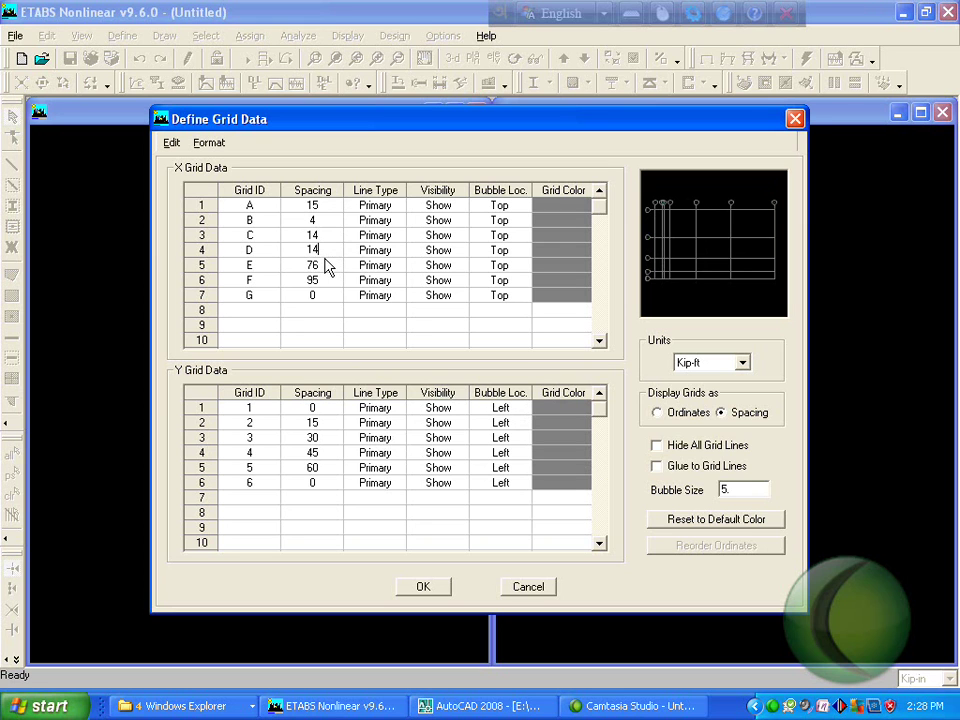
{"action": "key", "text": "Return"}
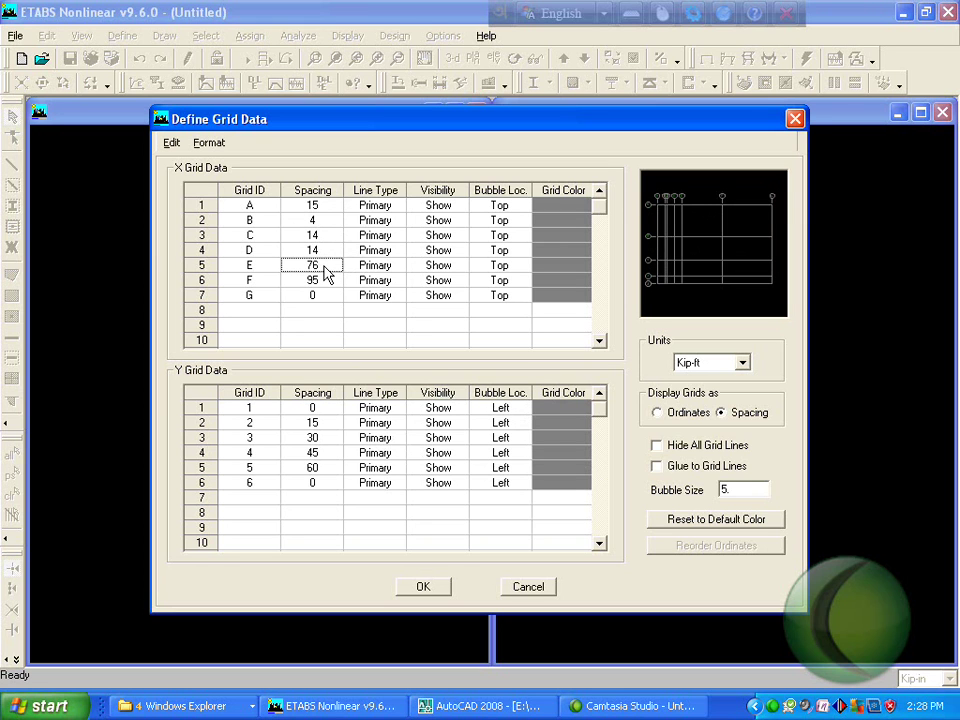
{"action": "type", "text": "1"}
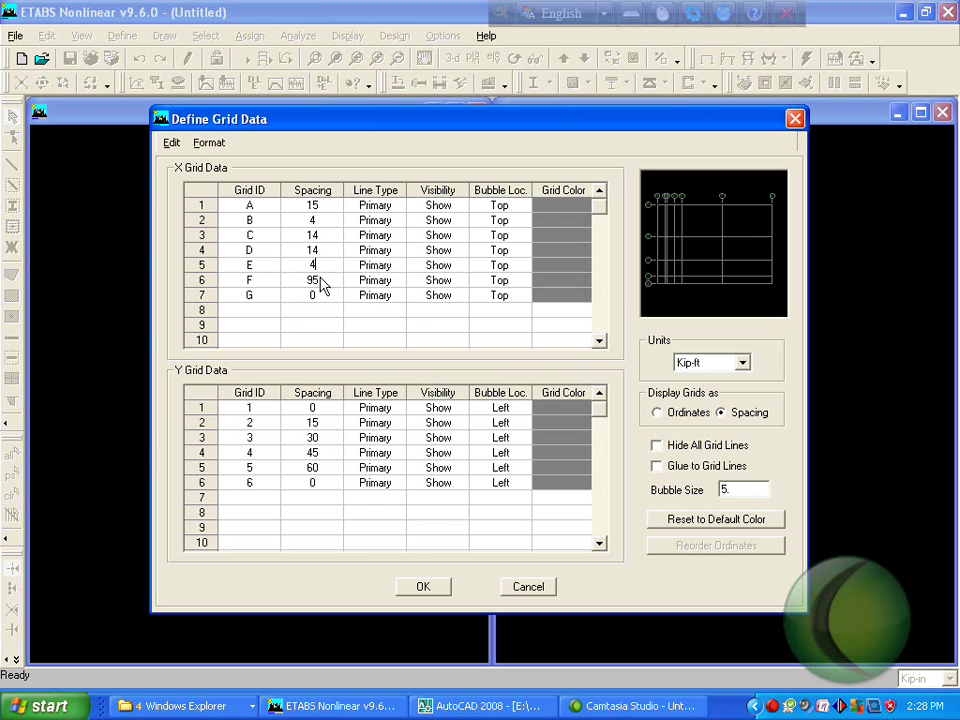
{"action": "left_click", "coordinate": [326, 284]}
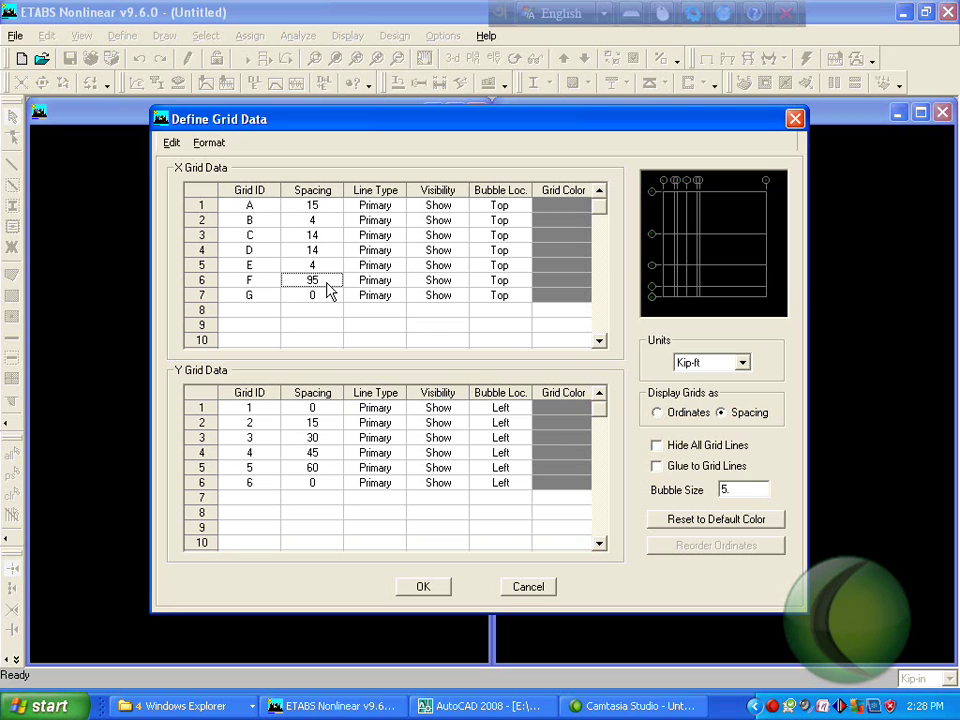
{"action": "type", "text": "1"}
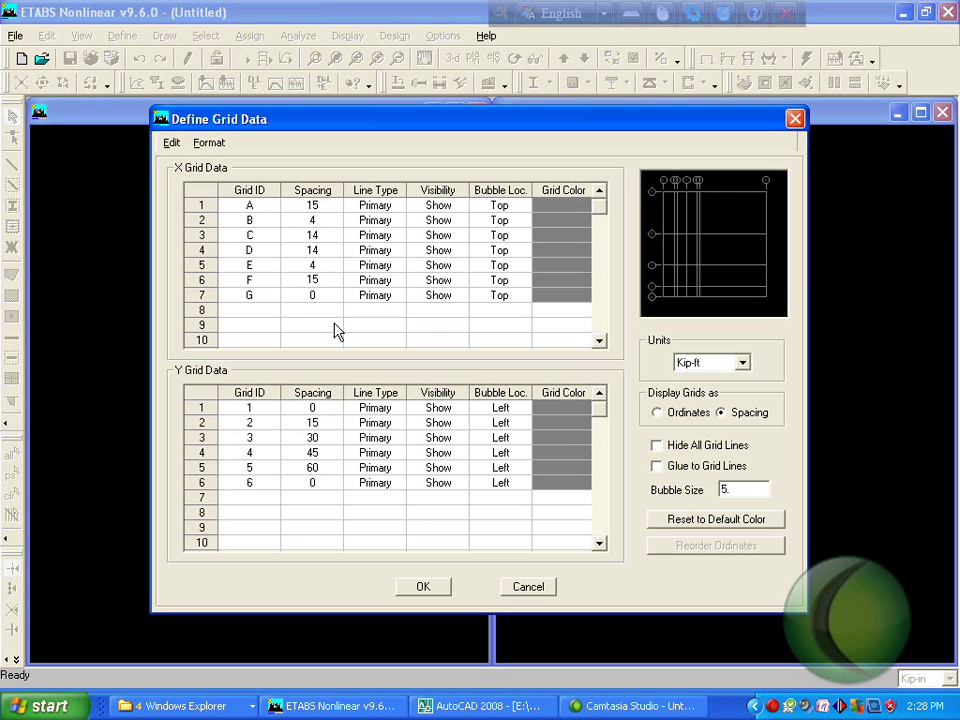
- Set the Y grid spacings of grid 1 to 15 and grids 2 and 3 to 5
{"action": "left_click", "coordinate": [327, 408]}
{"action": "left_click", "coordinate": [327, 408]}
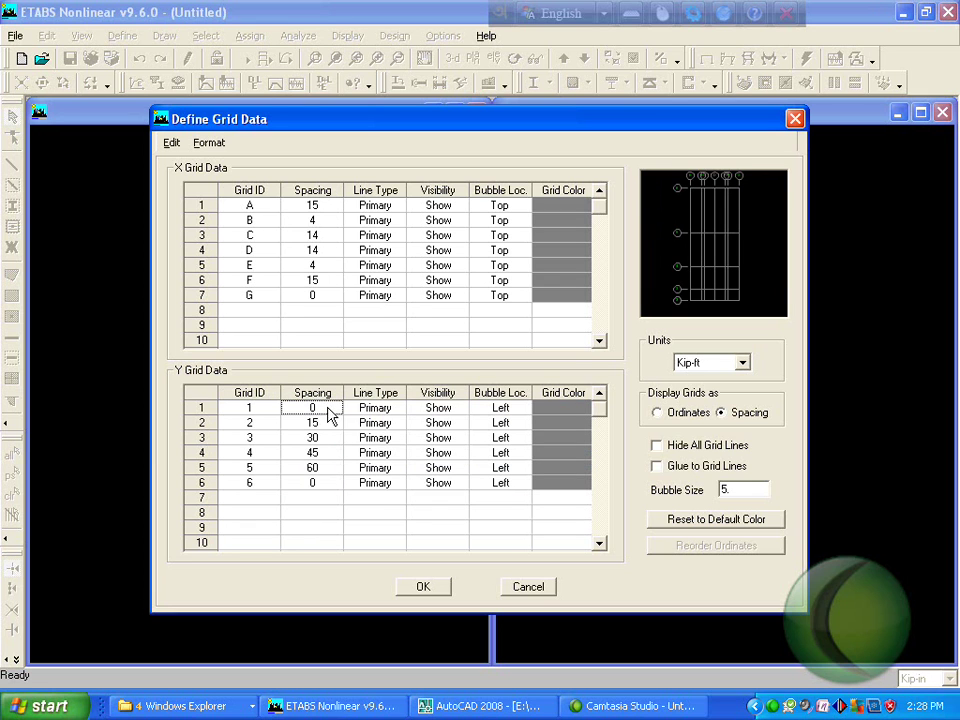
{"action": "type", "text": "15"}
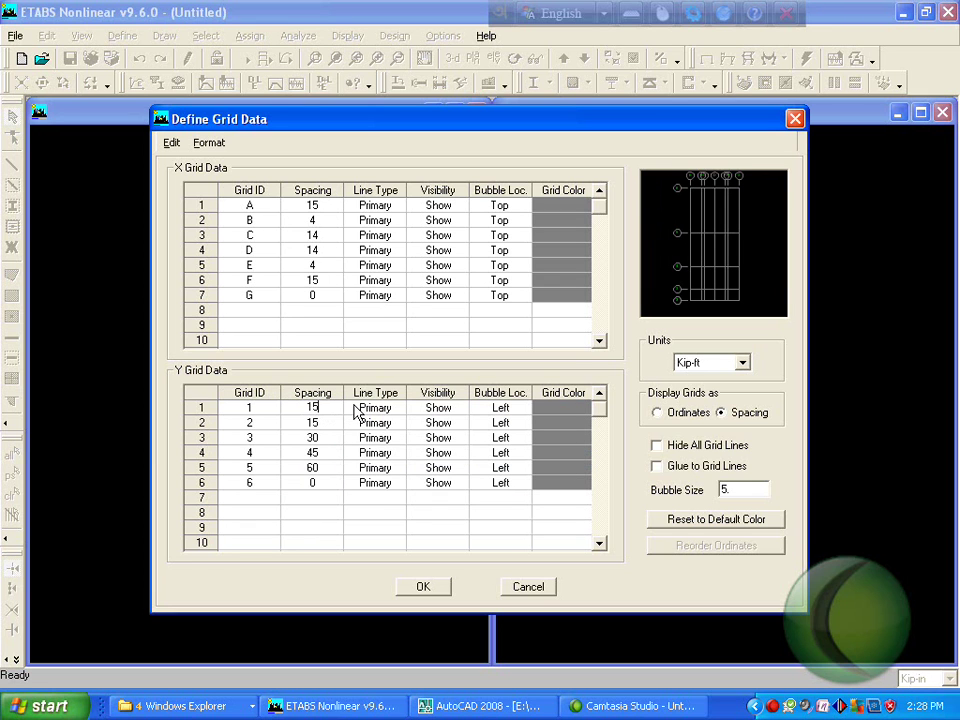
{"action": "left_click", "coordinate": [336, 424]}
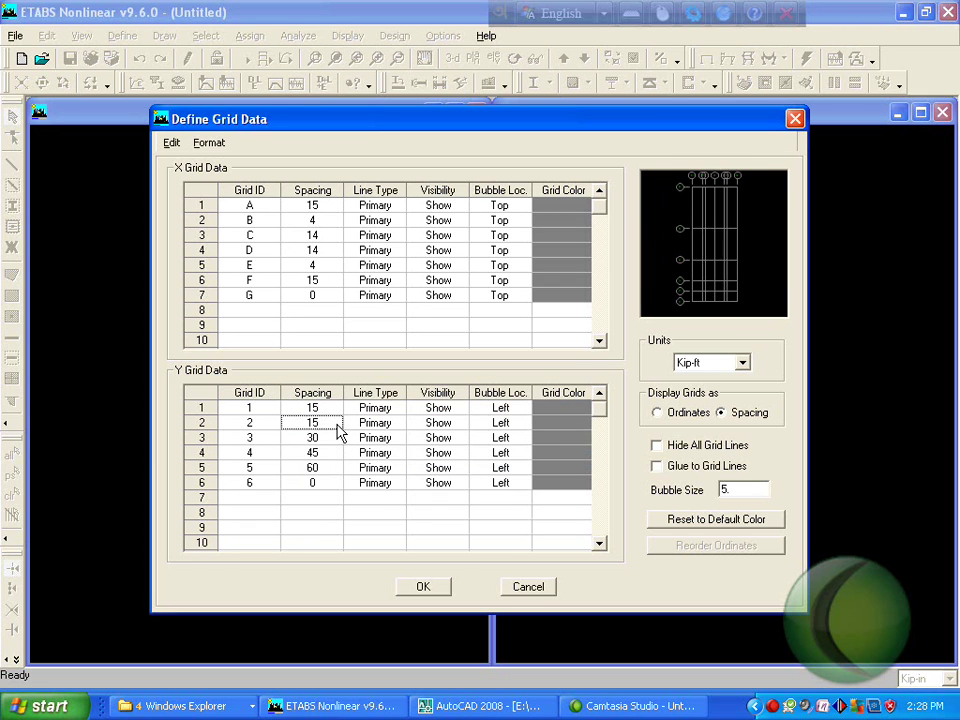
{"action": "type", "text": "5"}
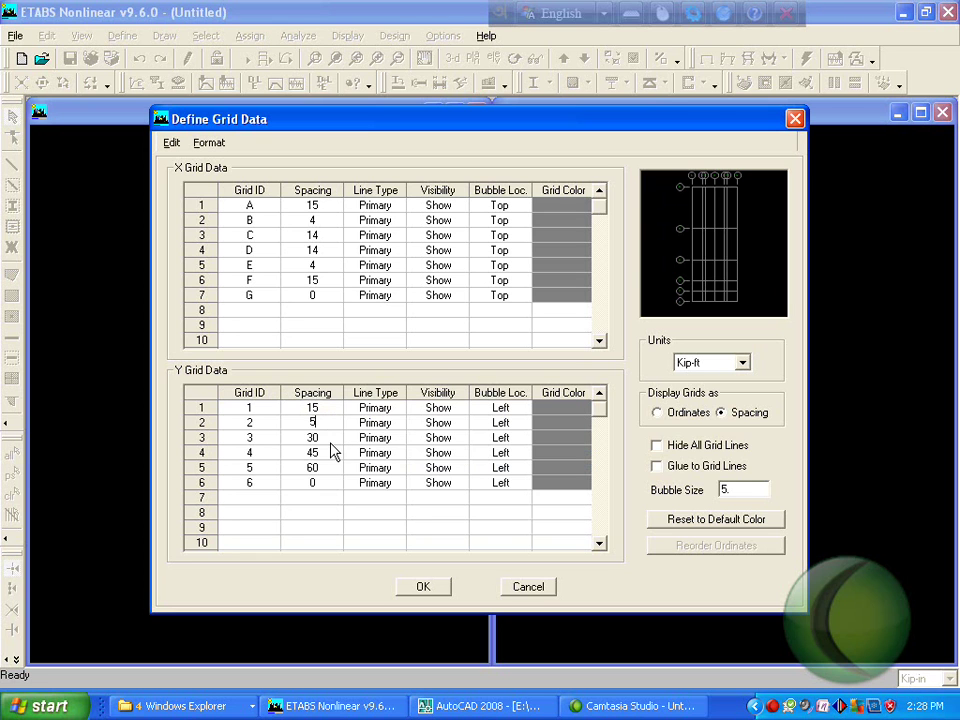
{"action": "left_click", "coordinate": [330, 439]}
{"action": "type", "text": "5"}
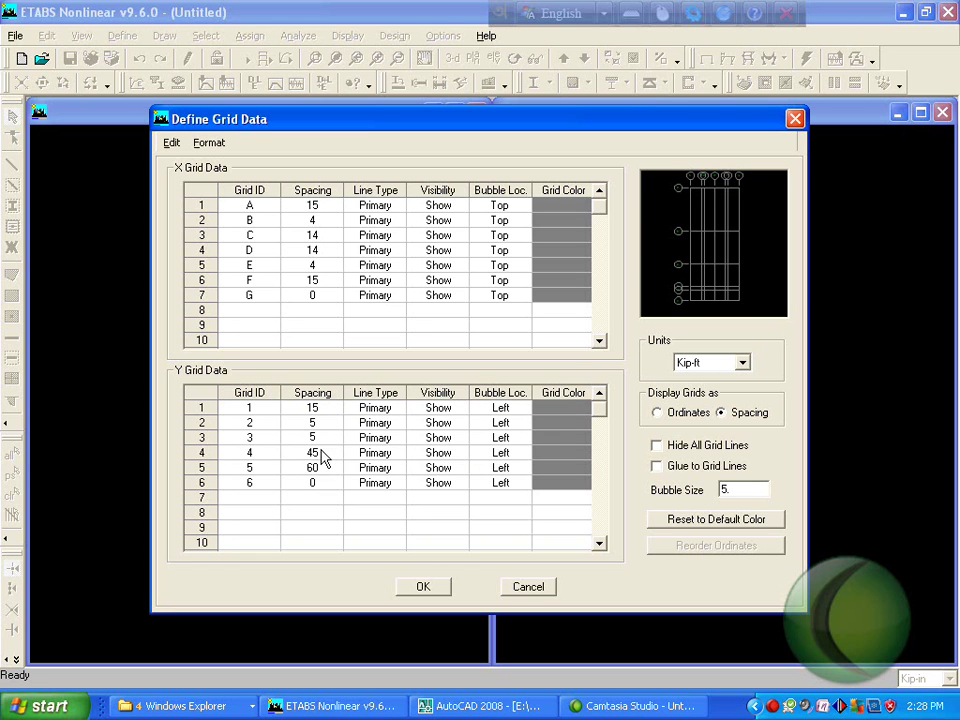
{"action": "key", "text": "Return"}
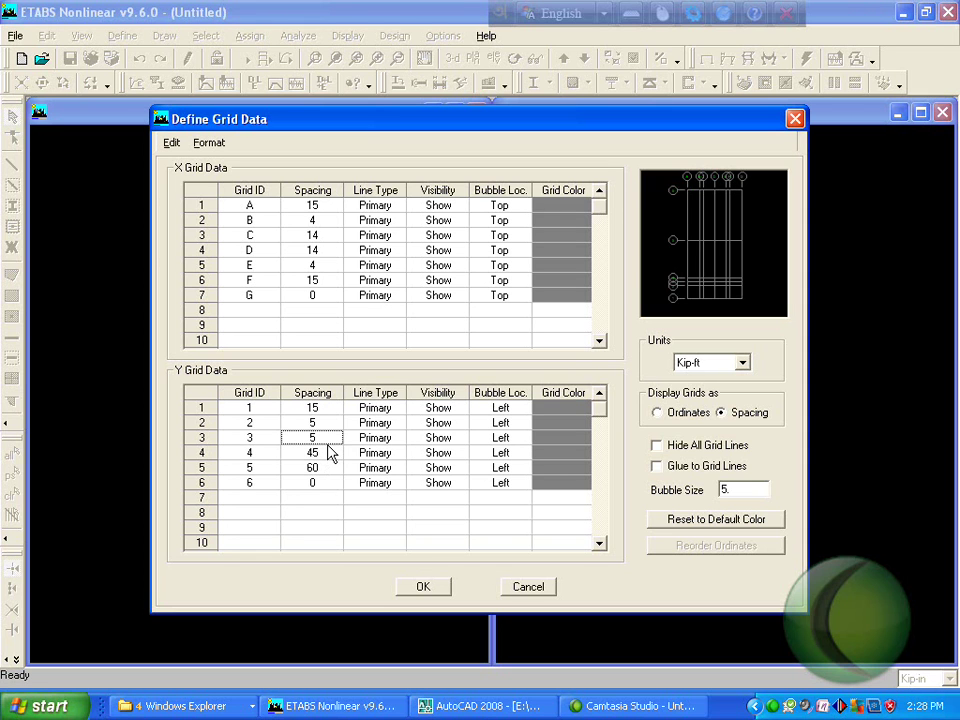
- Set the Y spacings of grid 4 to 5 and grid 5 to 15, and accept the grid data
{"action": "left_click", "coordinate": [325, 456]}
{"action": "type", "text": "5"}
{"action": "left_click", "coordinate": [326, 468]}
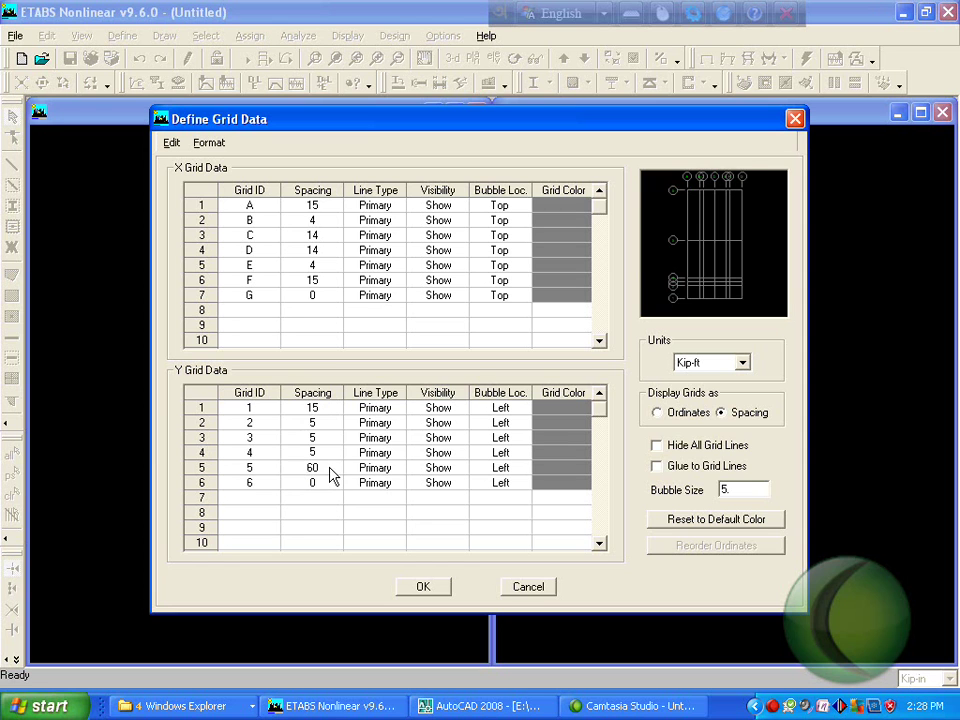
{"action": "type", "text": "15"}
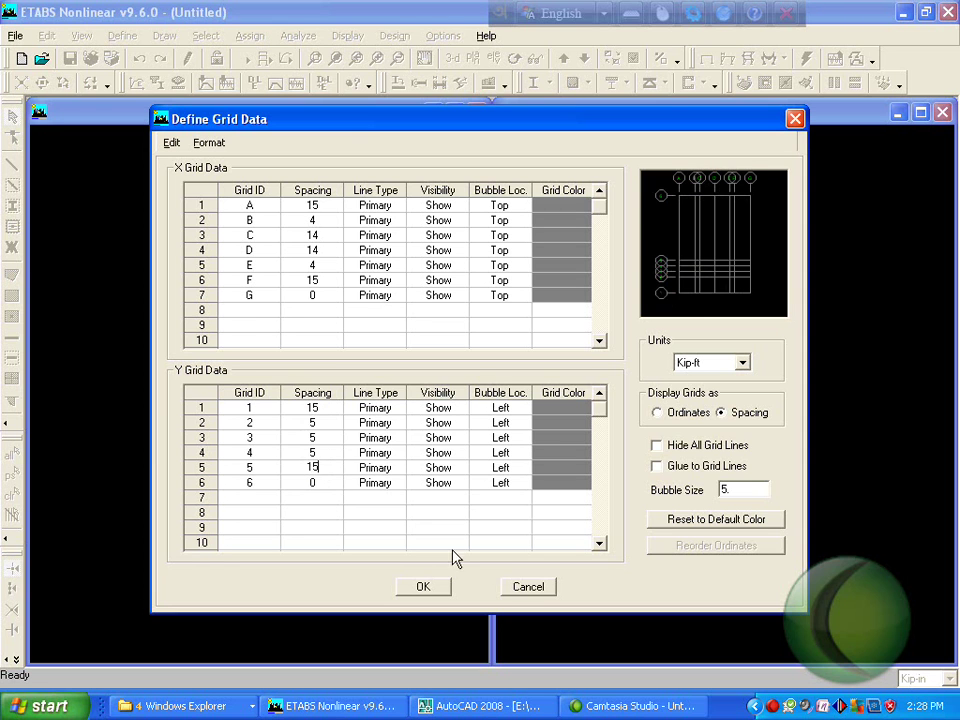
{"action": "left_click", "coordinate": [432, 594]}
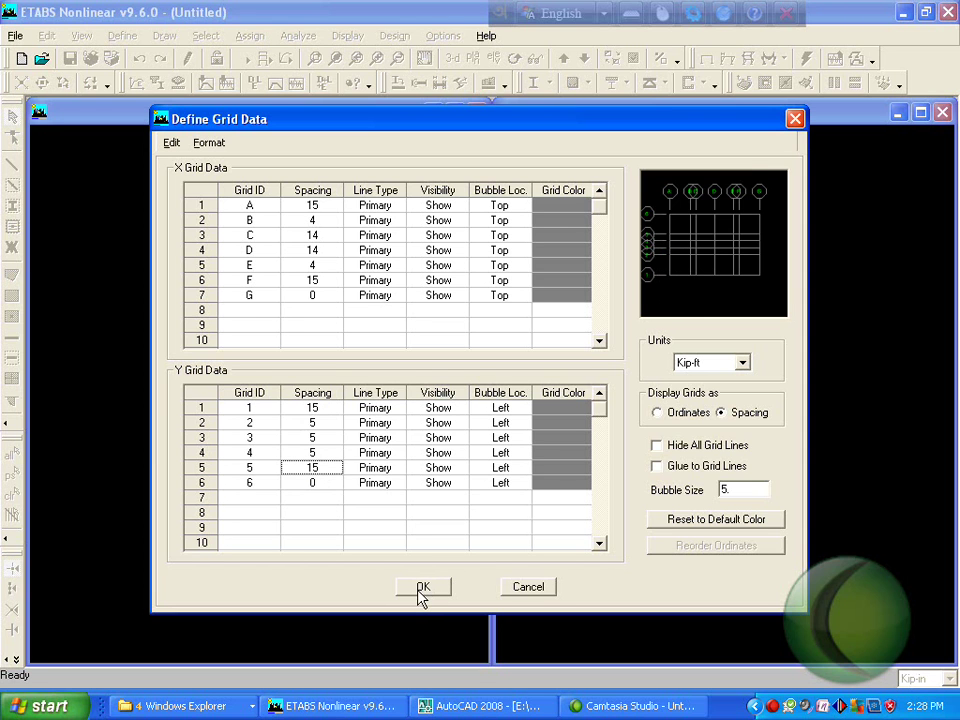
{"action": "left_click", "coordinate": [421, 590]}
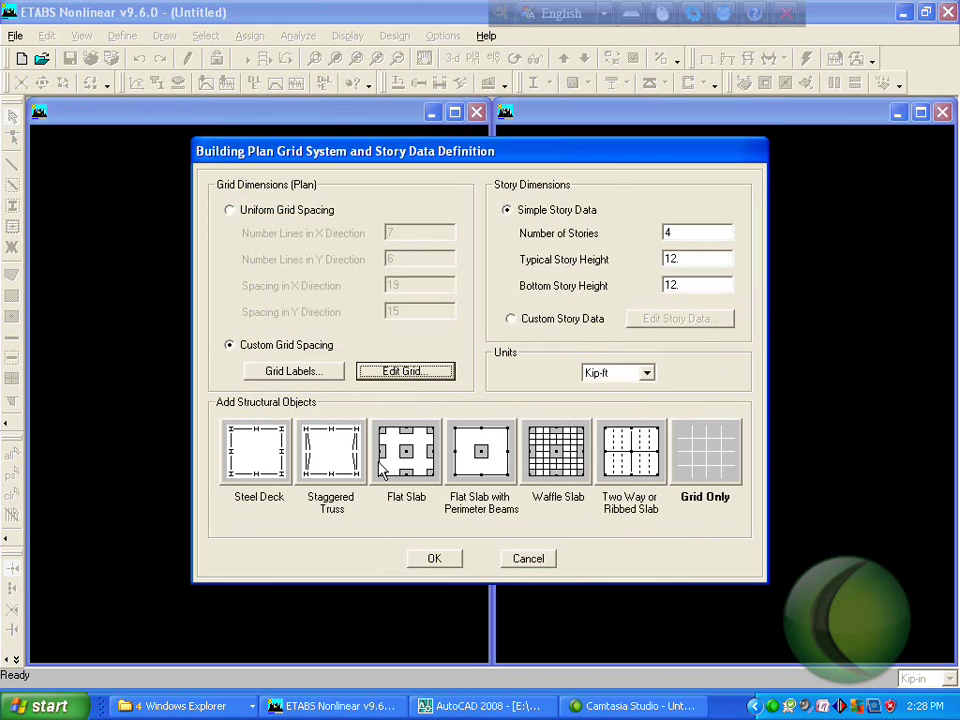
- Define simple story data with 8 stories, a typical story height of 10 and a bottom story height of 8
{"action": "left_click", "coordinate": [578, 211]}
{"action": "double_click", "coordinate": [708, 230]}
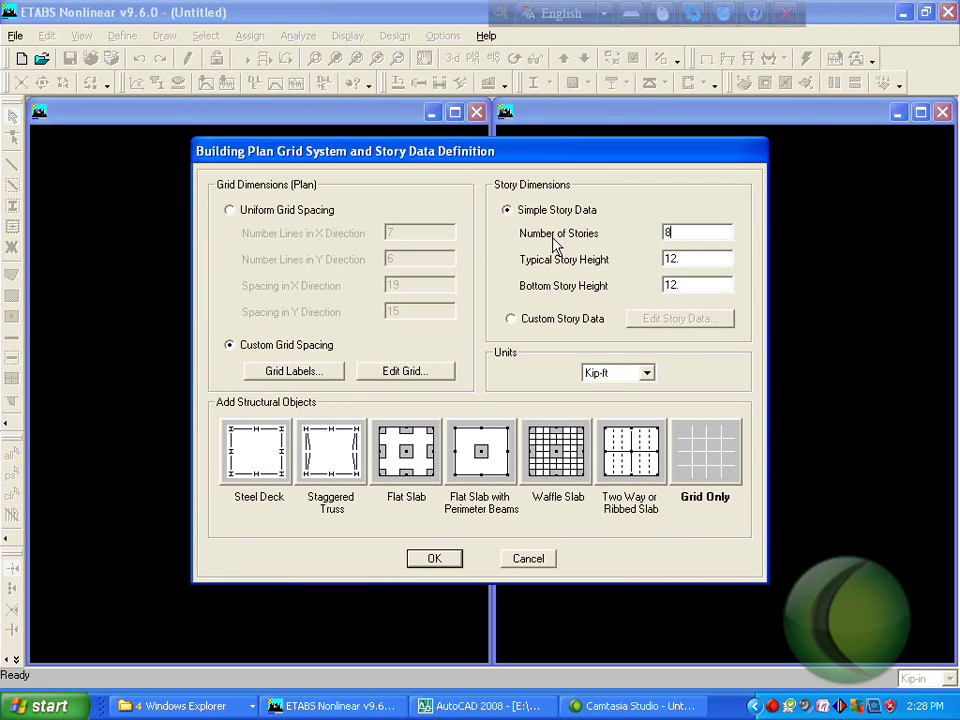
{"action": "double_click", "coordinate": [686, 259]}
{"action": "double_click", "coordinate": [684, 283]}
- Switch to custom story data, open it for editing, and rename STORY1 as GB and STORY2 as 1ST
{"action": "left_click", "coordinate": [560, 319]}
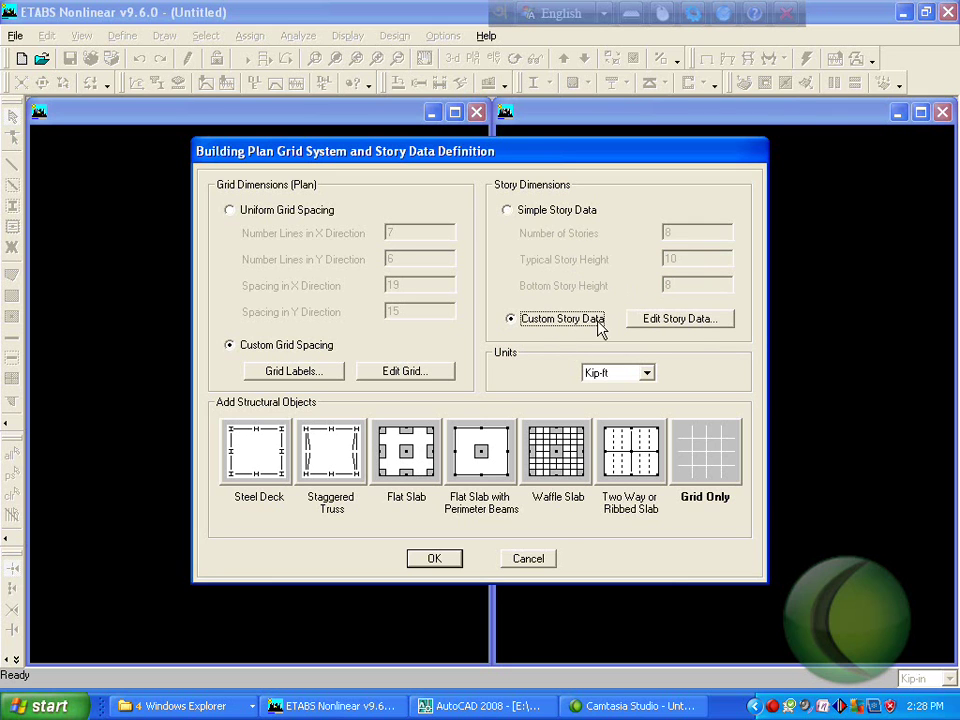
{"action": "left_click", "coordinate": [664, 322]}
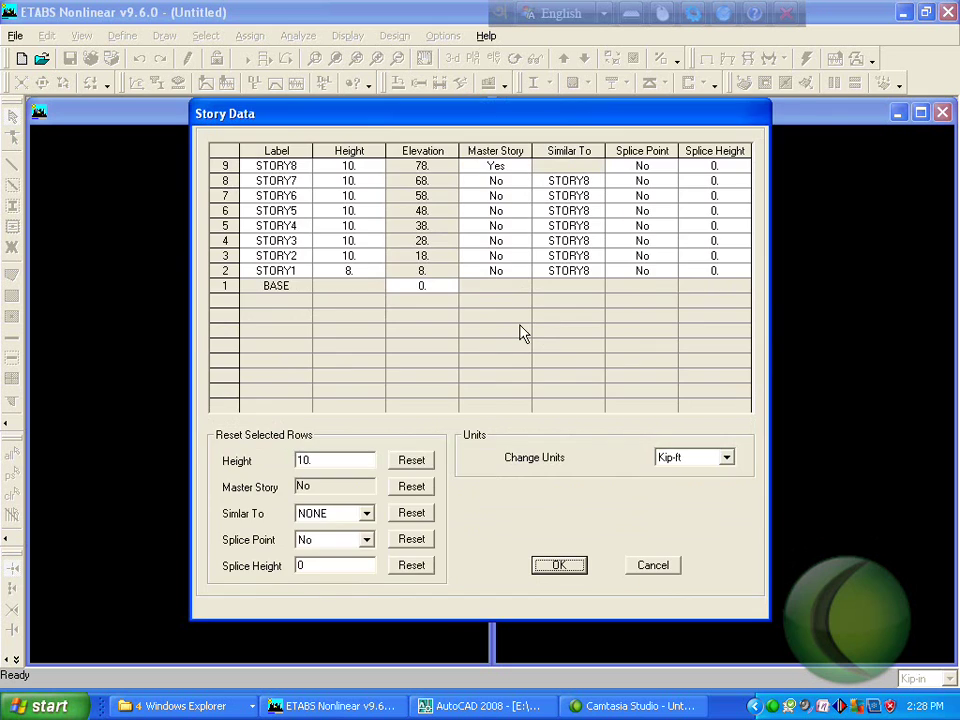
{"action": "left_click_drag", "start_coordinate": [276, 180], "coordinate": [293, 280]}
{"action": "double_click", "coordinate": [290, 271]}
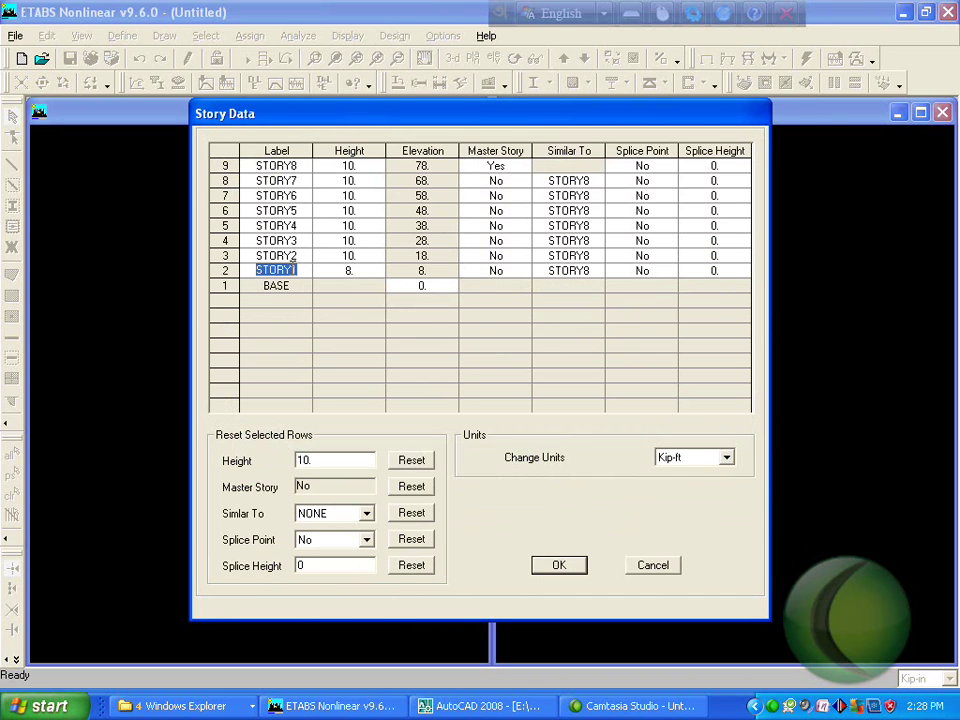
{"action": "type", "text": "GB"}
{"action": "key", "text": "Up"}
{"action": "type", "text": "1"}
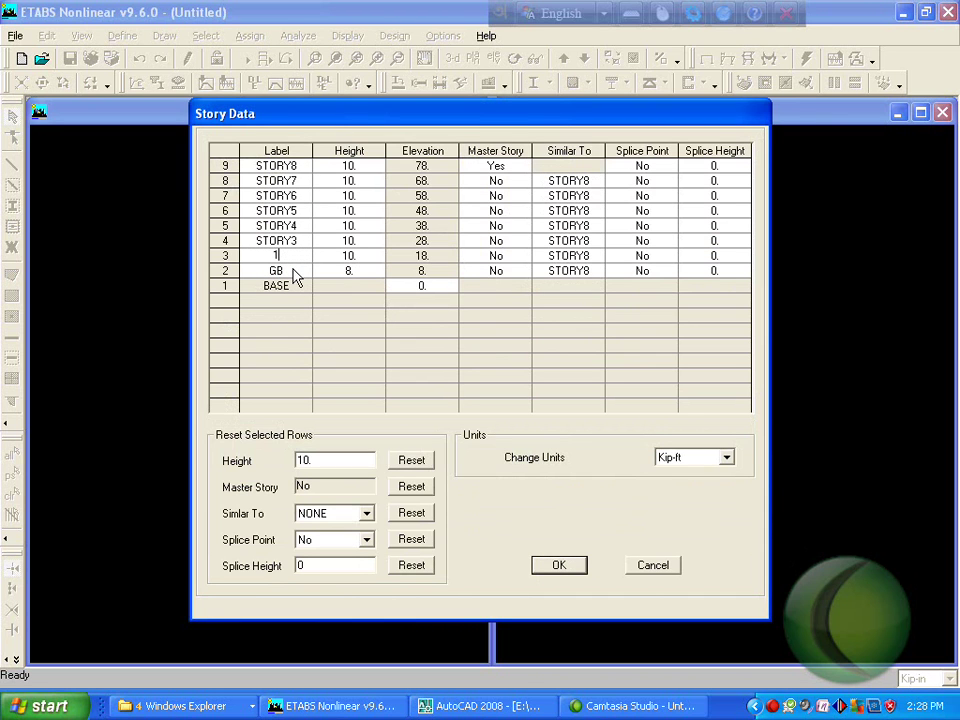
{"action": "type", "text": "ST"}
- Rename STORY3, STORY4 and STORY5 as 2ND, 3RD and 4TH
{"action": "key", "text": "Up"}
{"action": "type", "text": "2"}
{"action": "key", "text": "Up"}
{"action": "type", "text": "3"}
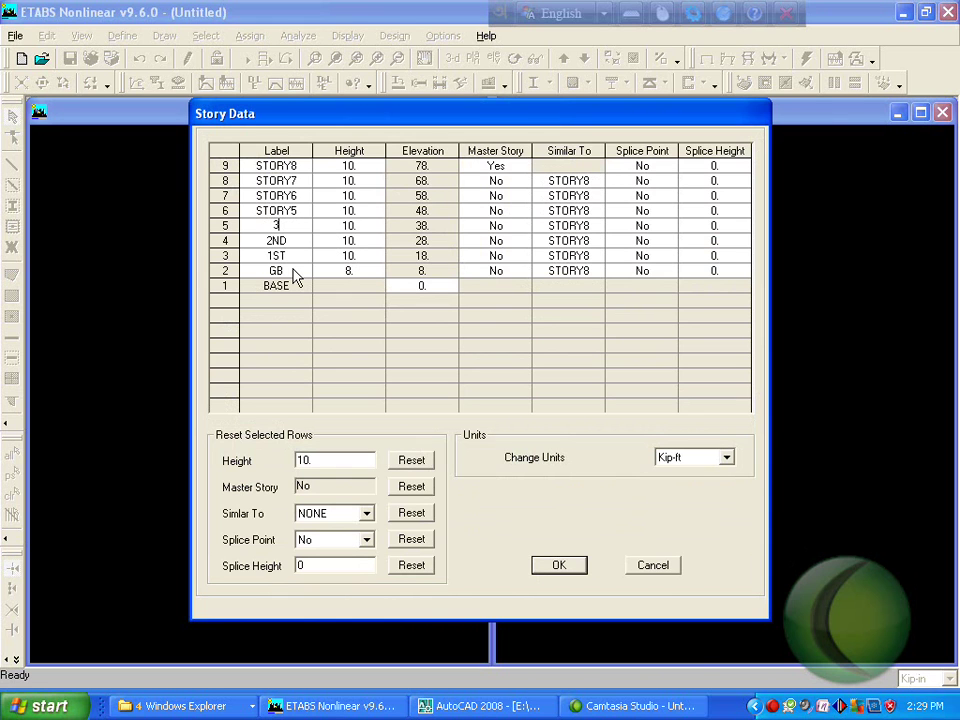
{"action": "key", "text": "Up"}
{"action": "type", "text": "4"}
- Rename STORY6 and STORY7 as 5TH and 6TH, and label the topmost story rOOF
{"action": "key", "text": "Up"}
{"action": "type", "text": "5TH"}
{"action": "key", "text": "Up"}
{"action": "type", "text": "6"}
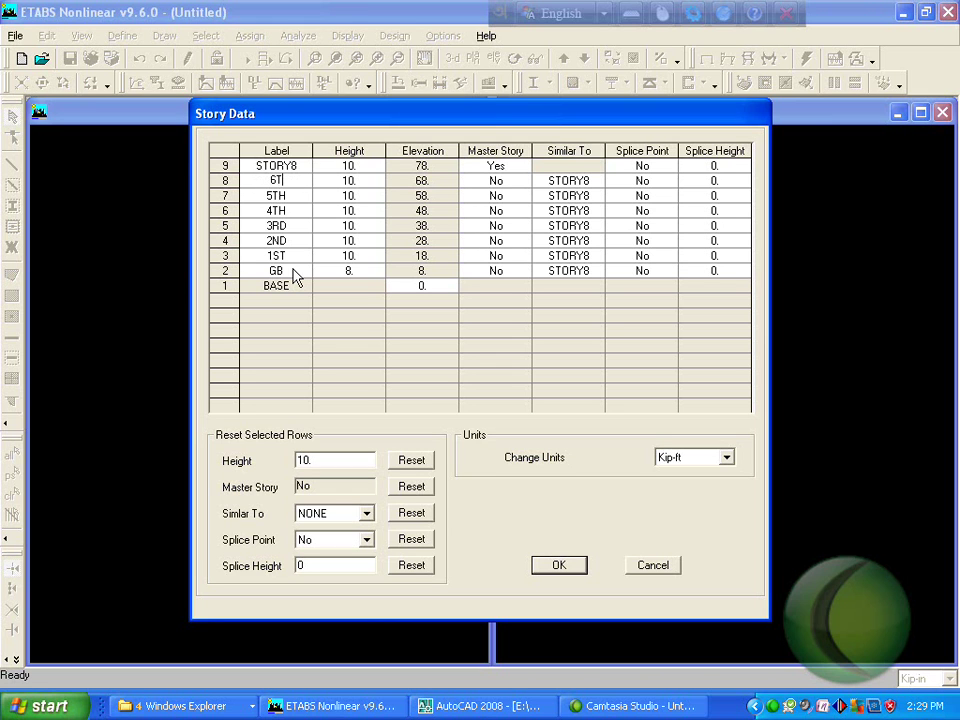
{"action": "key", "text": "Up"}
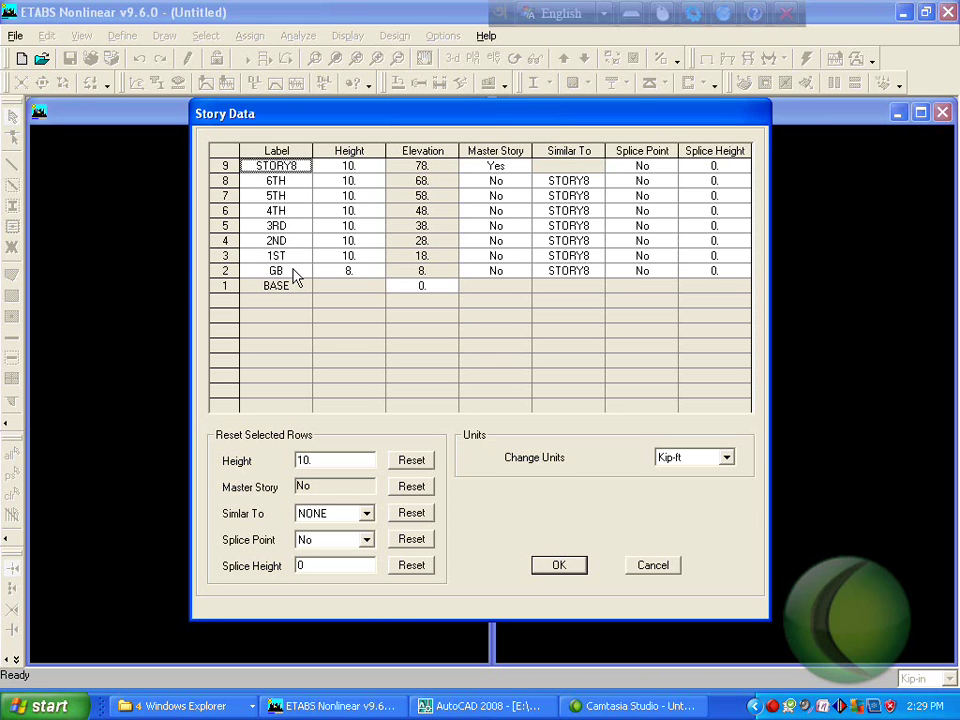
{"action": "type", "text": "rOOF"}
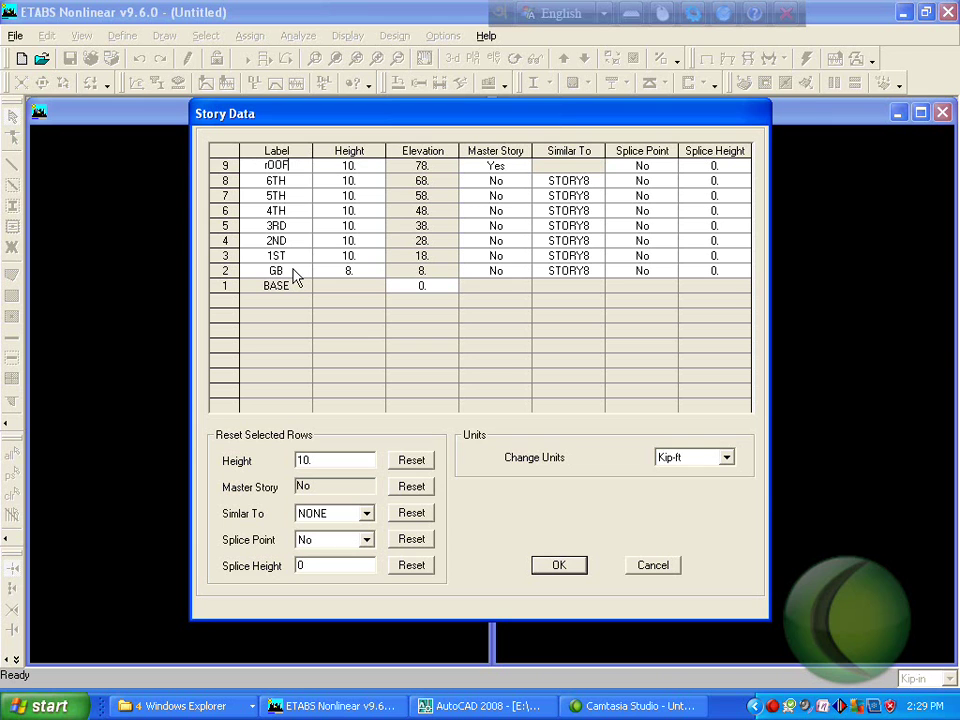
- Accept the custom story data and create the building model with the Grid Only option
{"action": "left_click", "coordinate": [362, 255]}
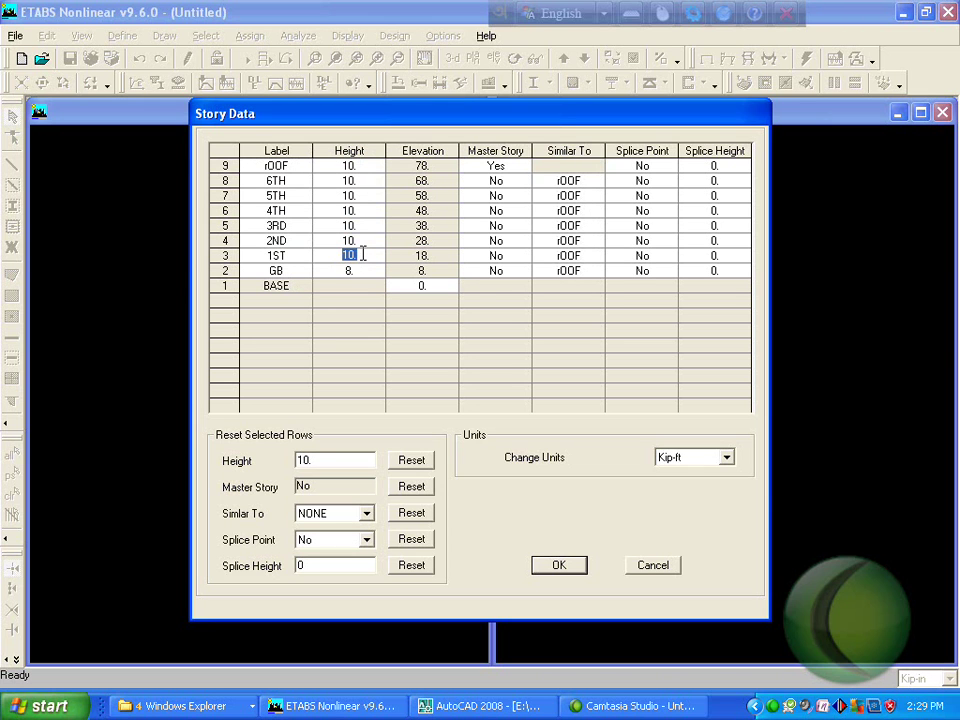
{"action": "left_click", "coordinate": [568, 565]}
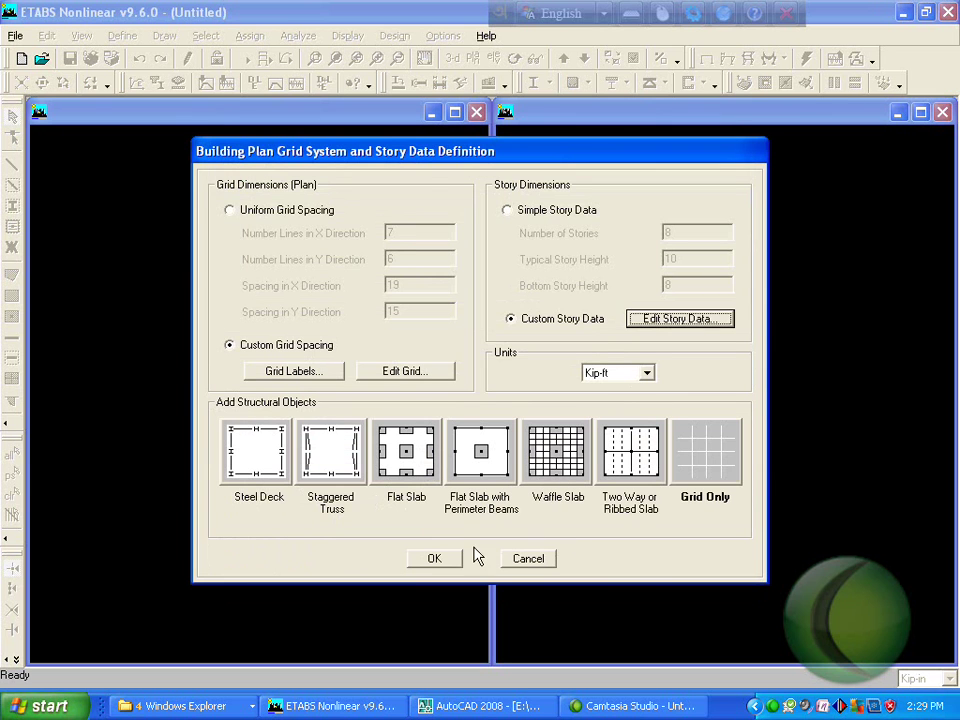
{"action": "left_click", "coordinate": [719, 472]}
{"action": "left_click", "coordinate": [434, 558]}
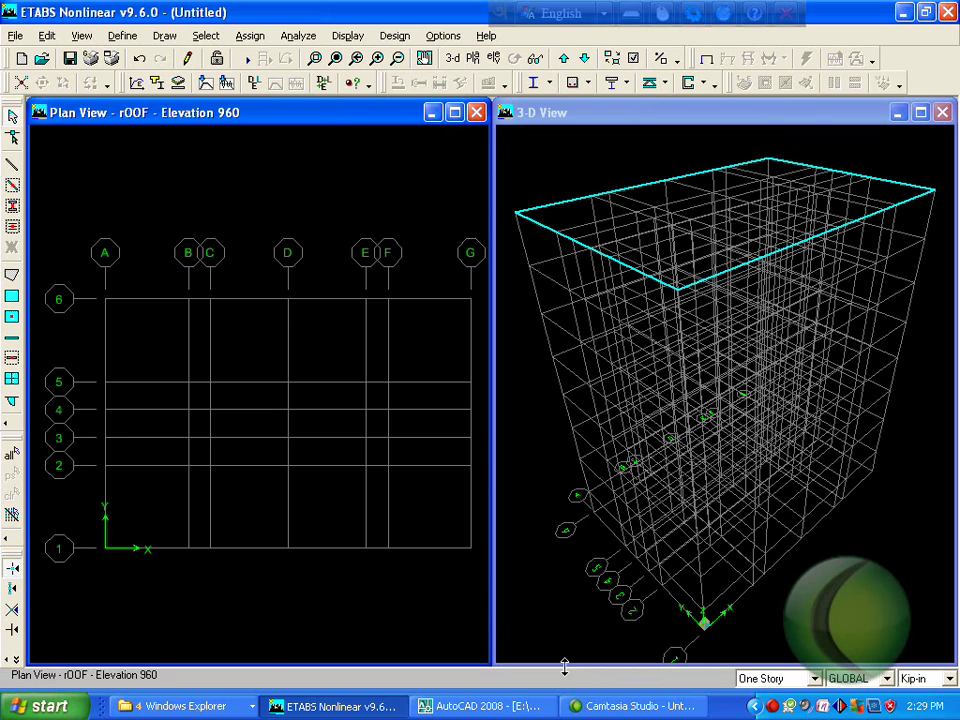
{"action": "left_click", "coordinate": [600, 706]}
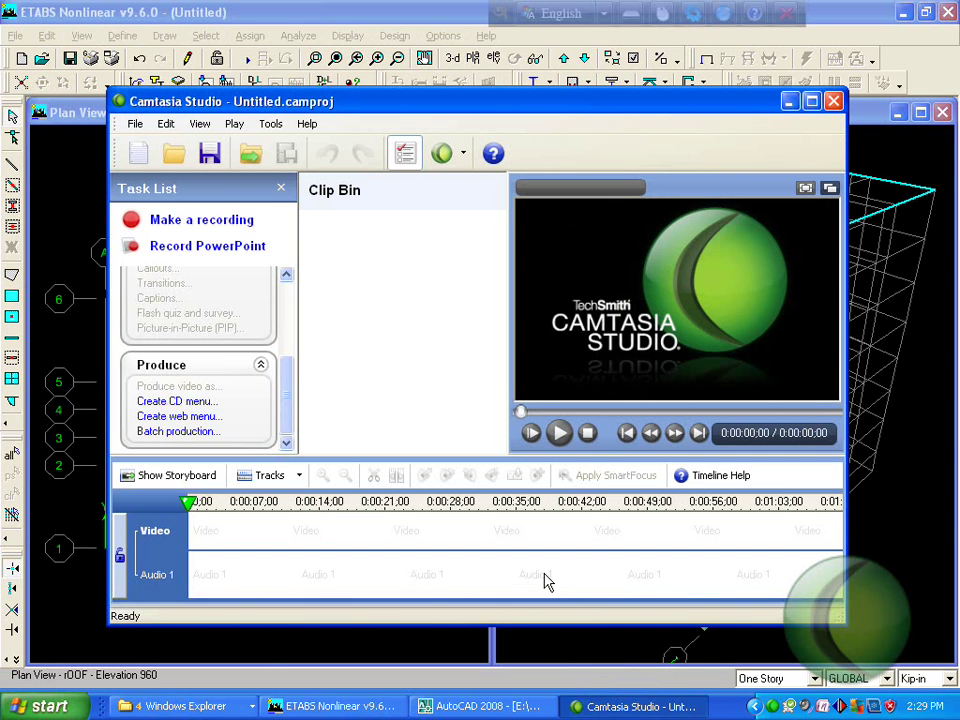
- Switch to the AutoCAD drawing and examine the column layout plan and its dimensions, returning to the ETABS model
{"action": "left_click", "coordinate": [625, 706]}
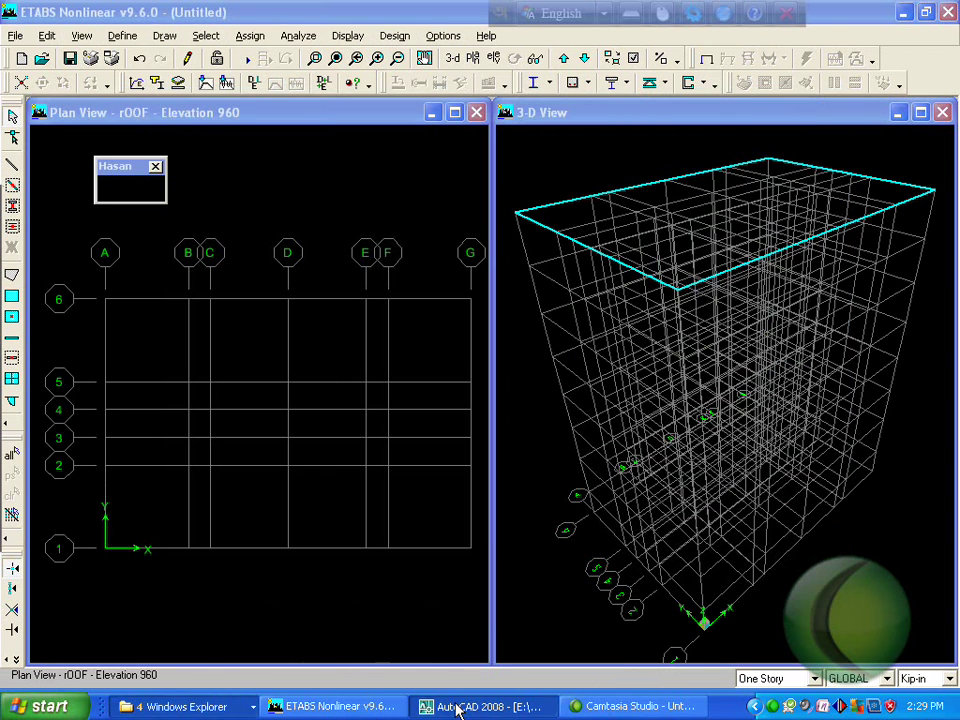
{"action": "left_click", "coordinate": [470, 706]}
{"action": "scroll", "coordinate": [576, 332], "scroll_direction": "down", "scroll_amount": 4}
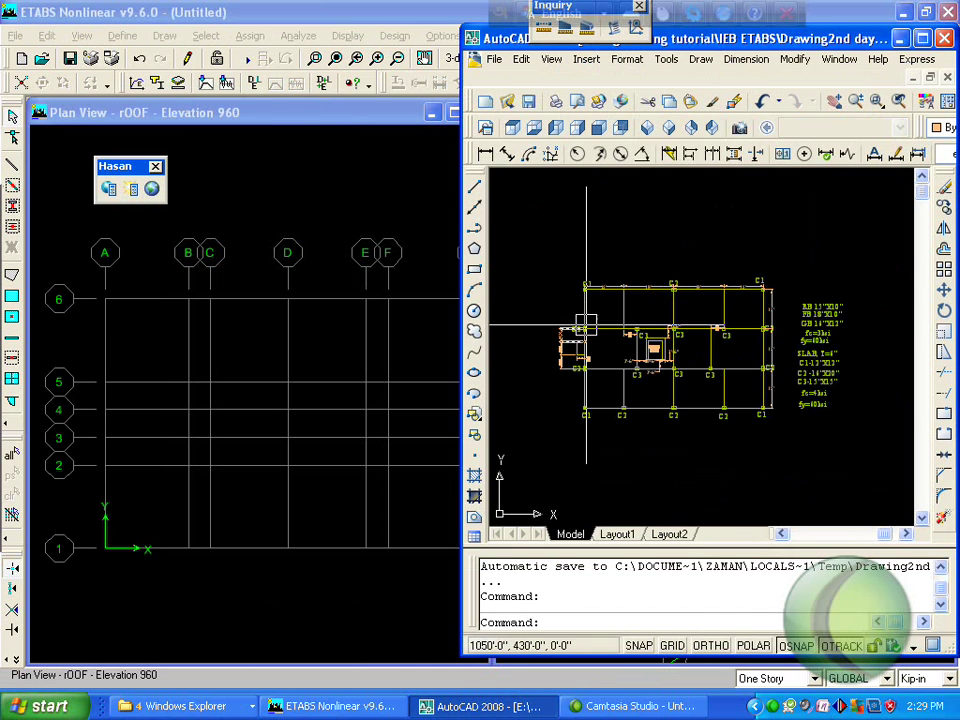
{"action": "scroll", "coordinate": [586, 324], "scroll_direction": "up", "scroll_amount": 3}
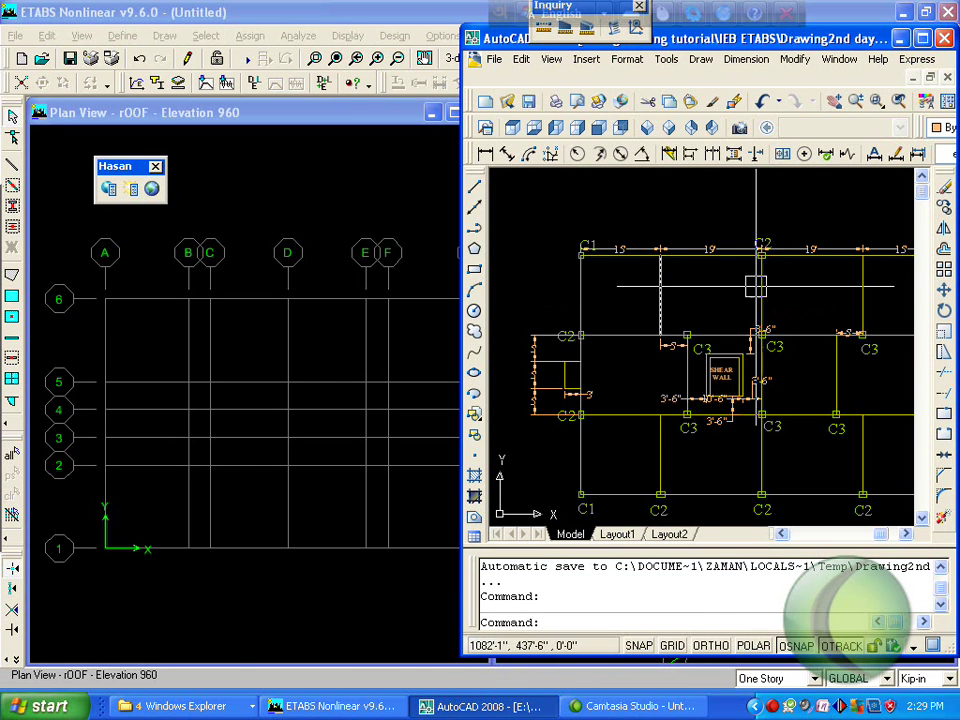
{"action": "scroll", "coordinate": [845, 285], "scroll_direction": "down", "scroll_amount": 4}
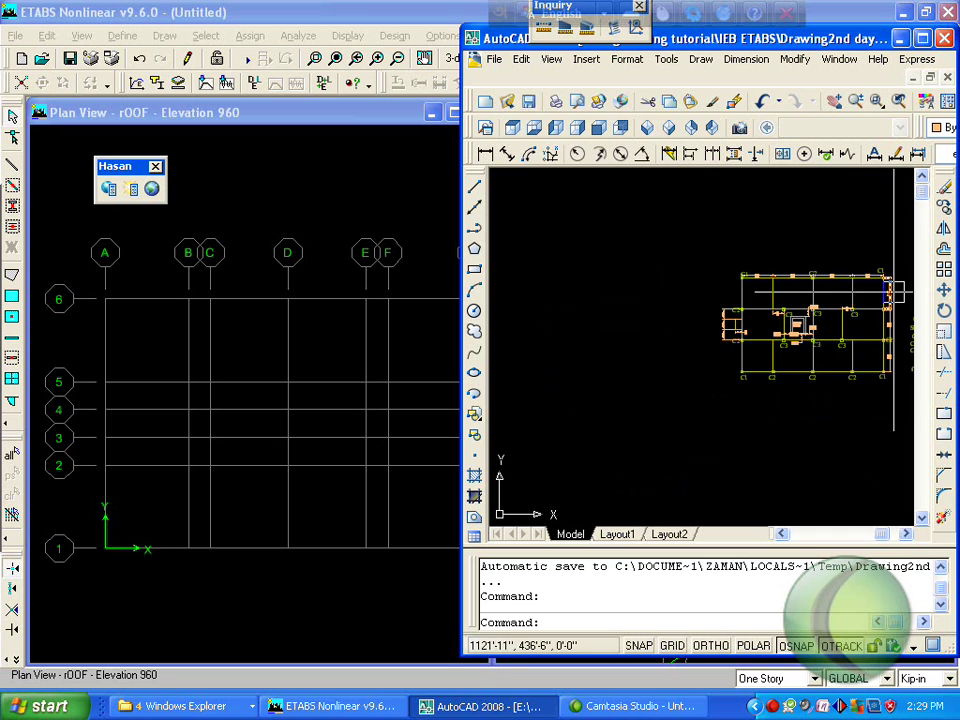
{"action": "scroll", "coordinate": [828, 310], "scroll_direction": "up", "scroll_amount": 2}
{"action": "scroll", "coordinate": [660, 335], "scroll_direction": "up", "scroll_amount": 2}
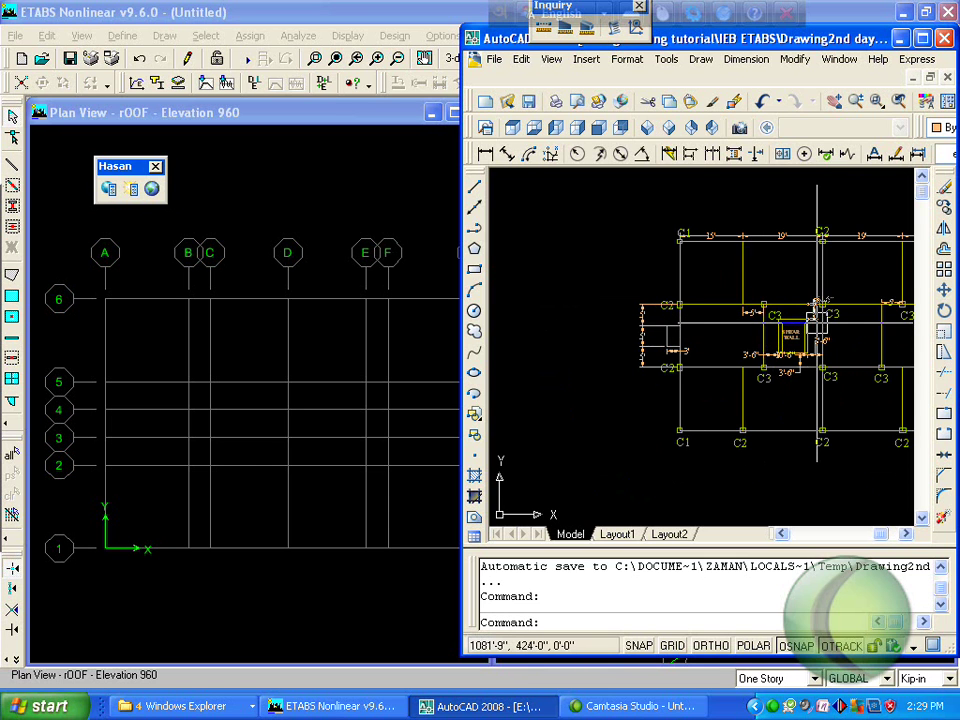
{"action": "scroll", "coordinate": [828, 356], "scroll_direction": "down", "scroll_amount": 2}
{"action": "scroll", "coordinate": [225, 448], "scroll_direction": "down", "scroll_amount": 4}
{"action": "scroll", "coordinate": [399, 386], "scroll_direction": "up", "scroll_amount": 3}
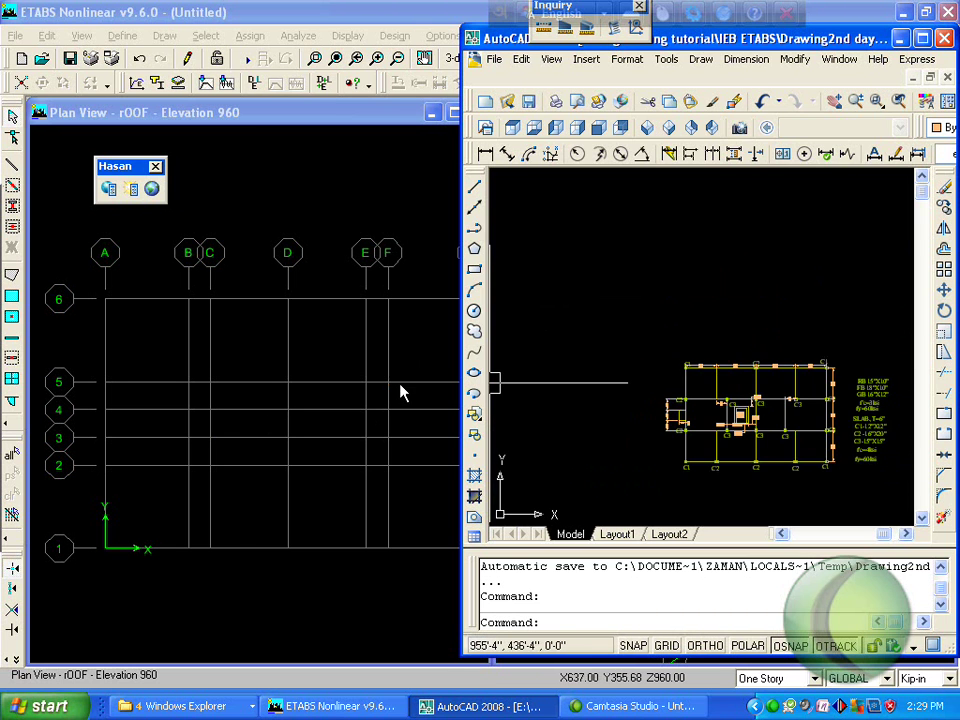
{"action": "scroll", "coordinate": [390, 388], "scroll_direction": "down", "scroll_amount": 2}
{"action": "scroll", "coordinate": [610, 405], "scroll_direction": "up", "scroll_amount": 5}
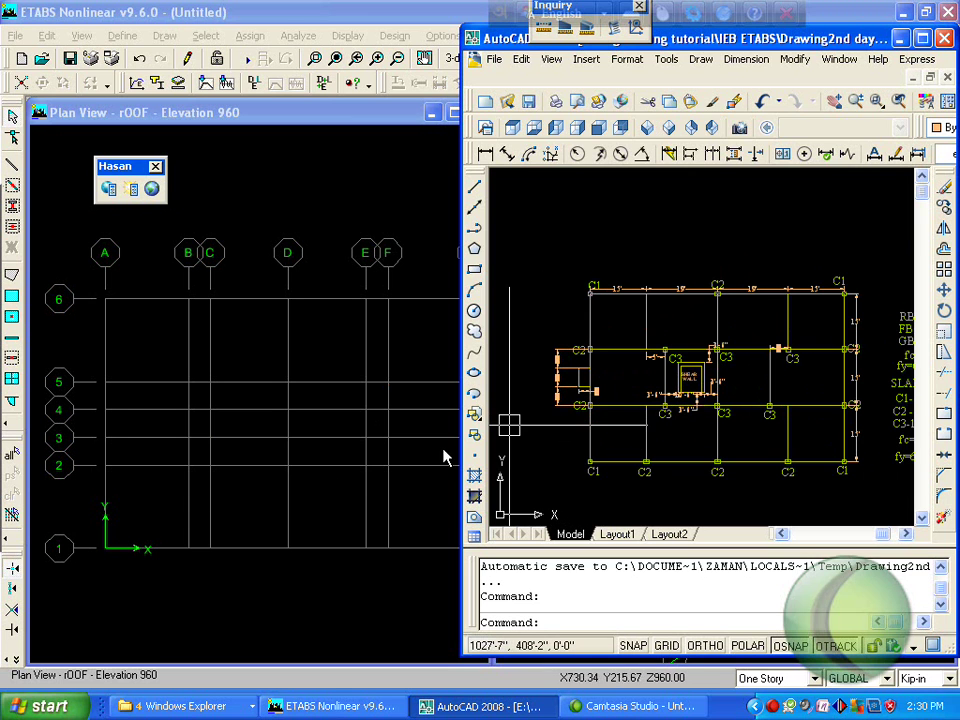
{"action": "left_click", "coordinate": [897, 40]}
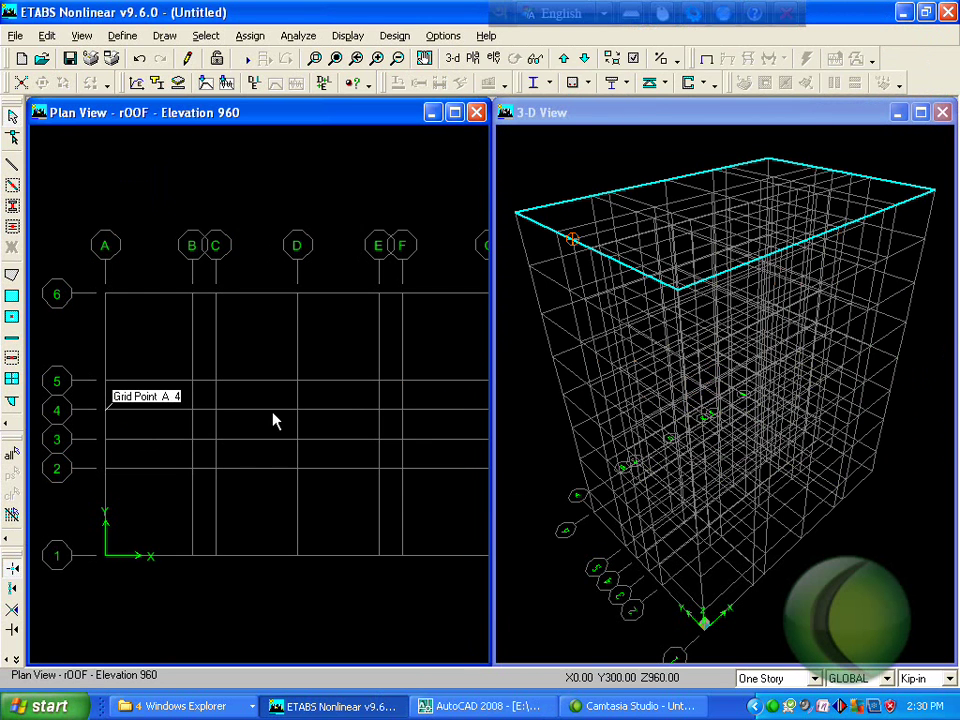
- Define a new isotropic concrete material named CON4000, keeping its default properties, and accept the materials list
{"action": "left_click", "coordinate": [122, 36]}
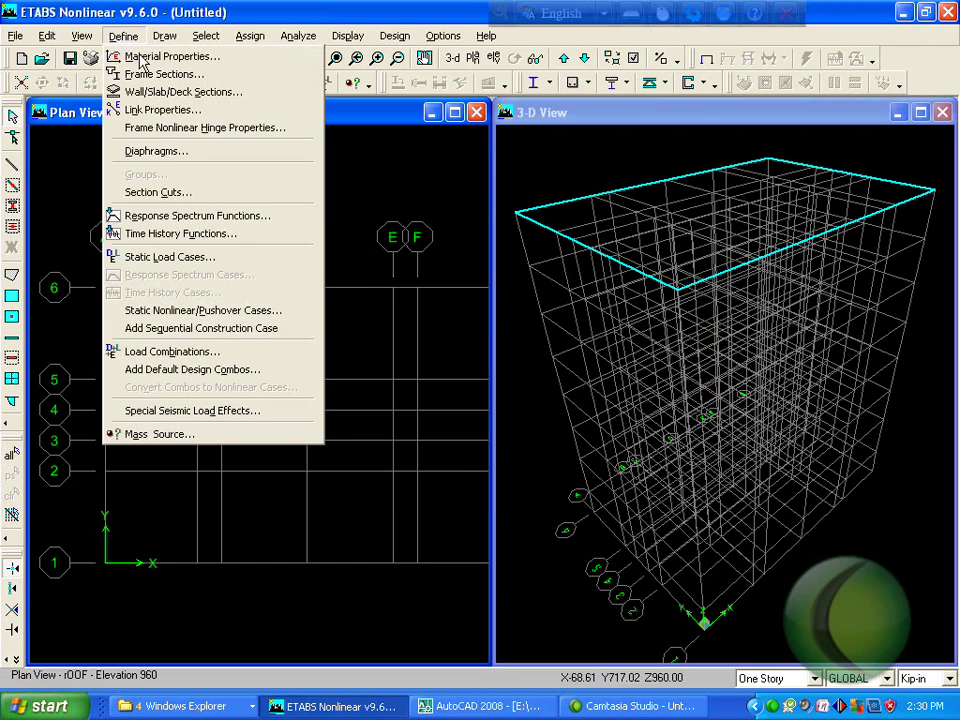
{"action": "left_click", "coordinate": [150, 55]}
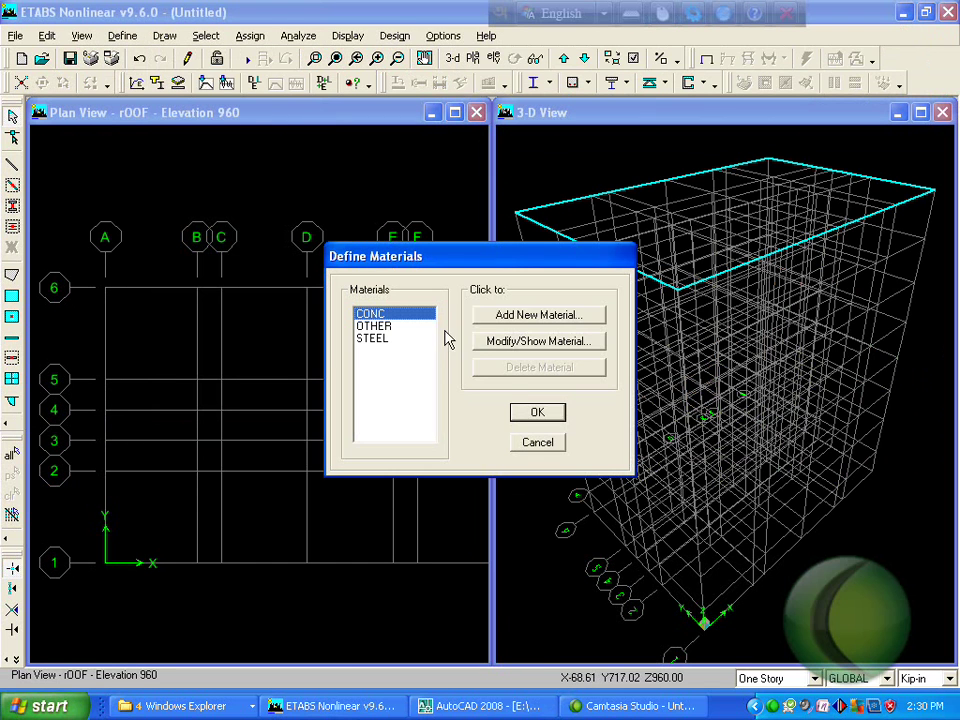
{"action": "left_click", "coordinate": [535, 318]}
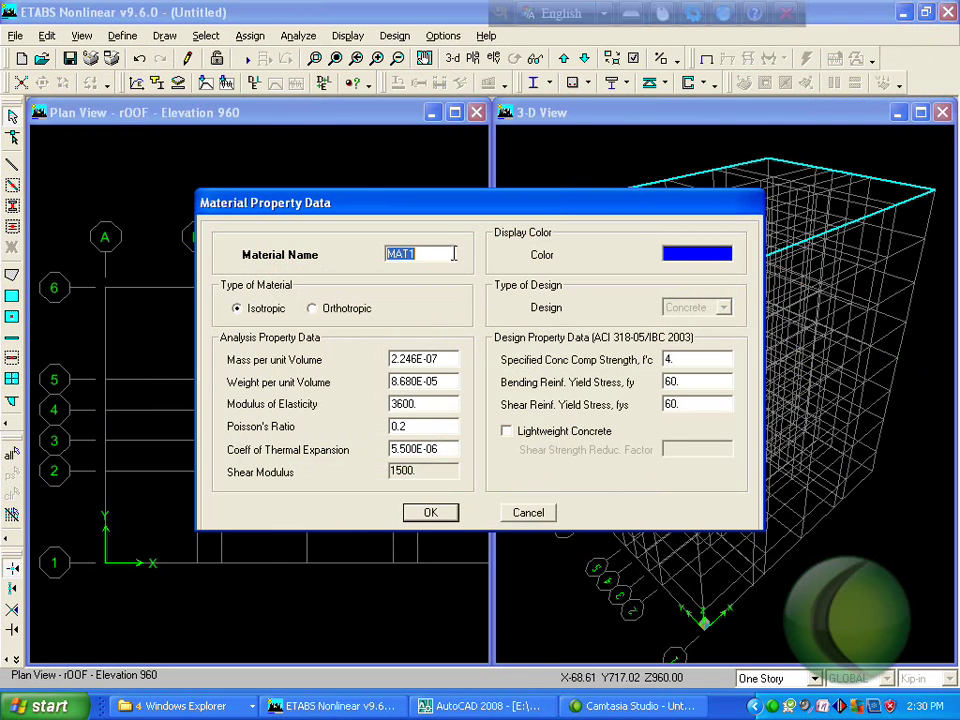
{"action": "type", "text": "CON4000"}
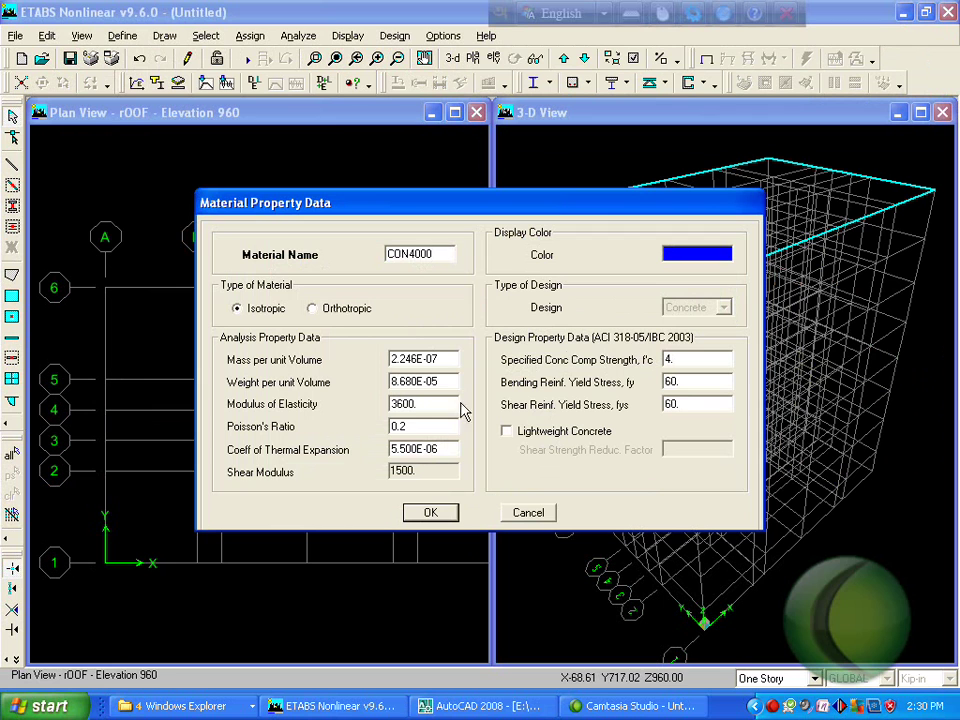
{"action": "double_click", "coordinate": [420, 404]}
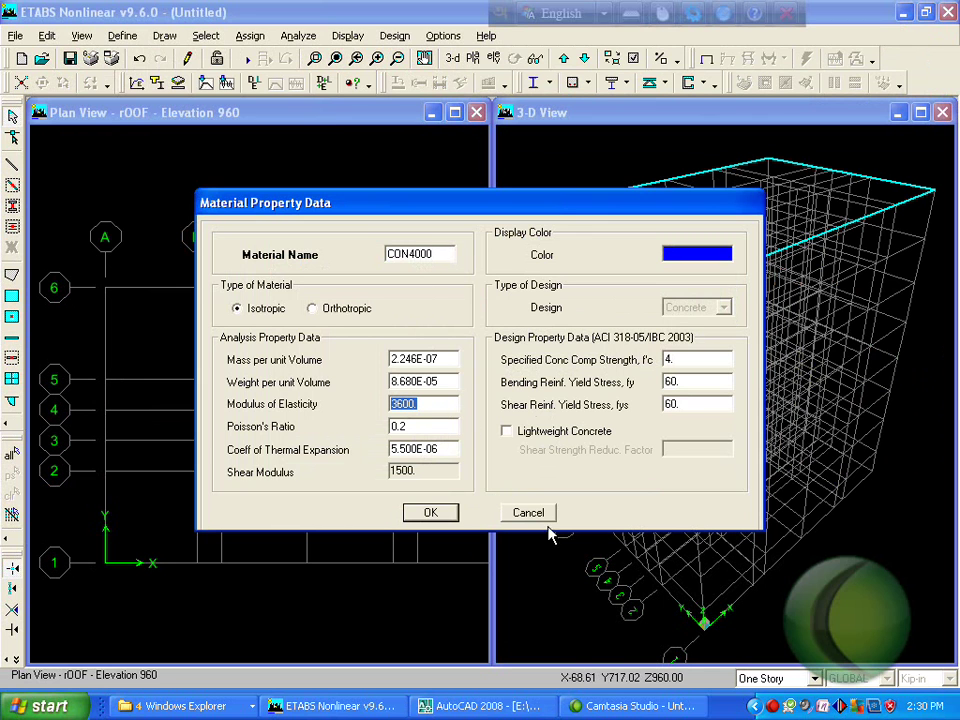
{"action": "left_click", "coordinate": [424, 516]}
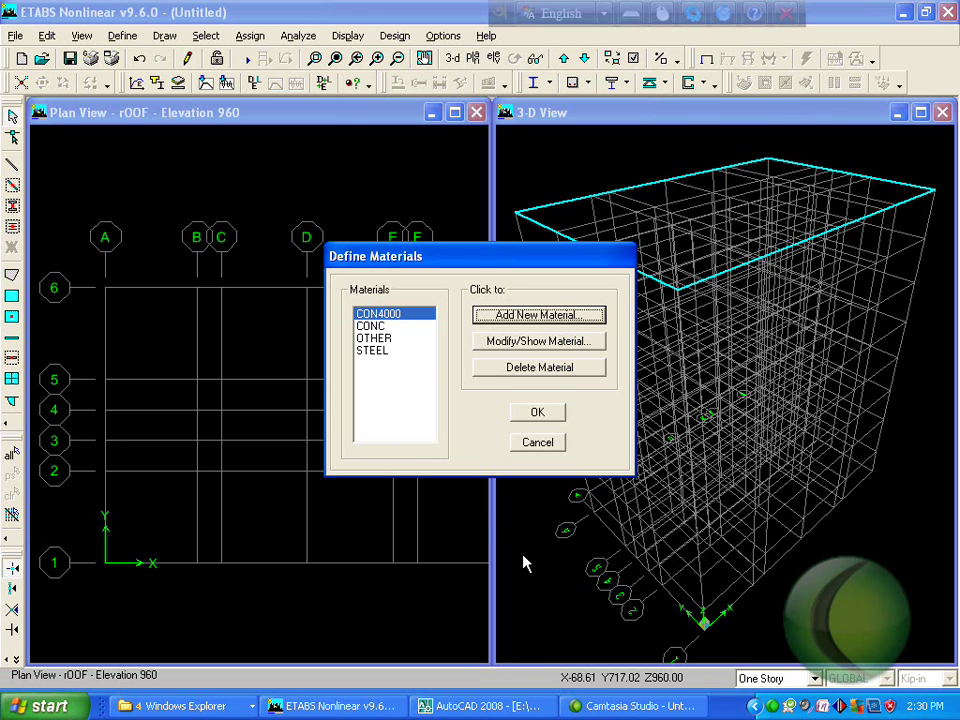
{"action": "left_click", "coordinate": [540, 424]}
{"action": "left_click", "coordinate": [129, 39]}
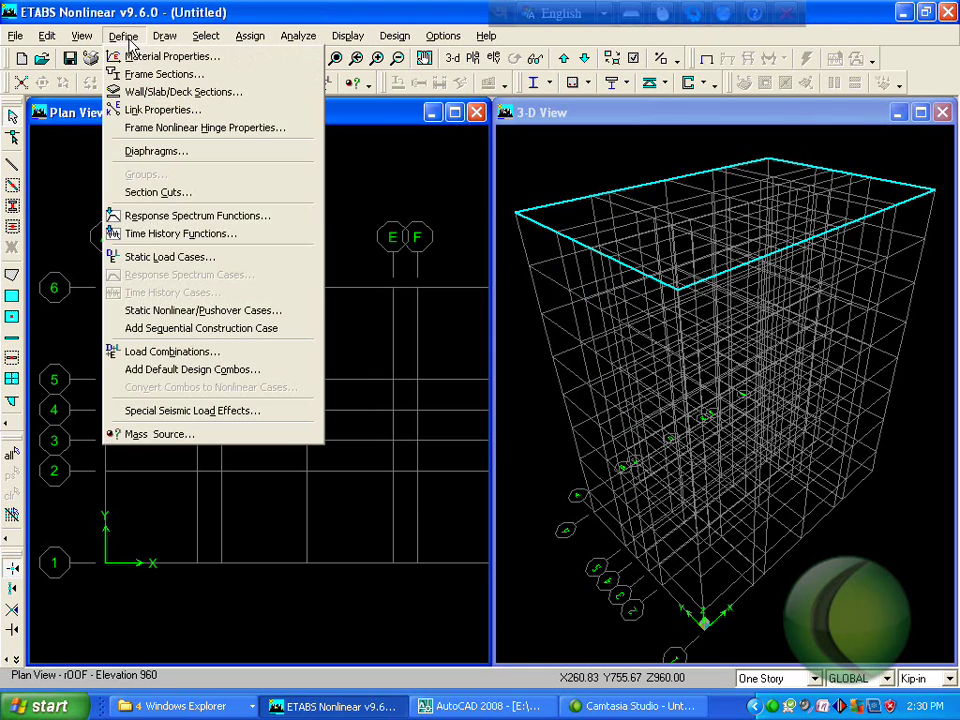
{"action": "left_click", "coordinate": [160, 75]}
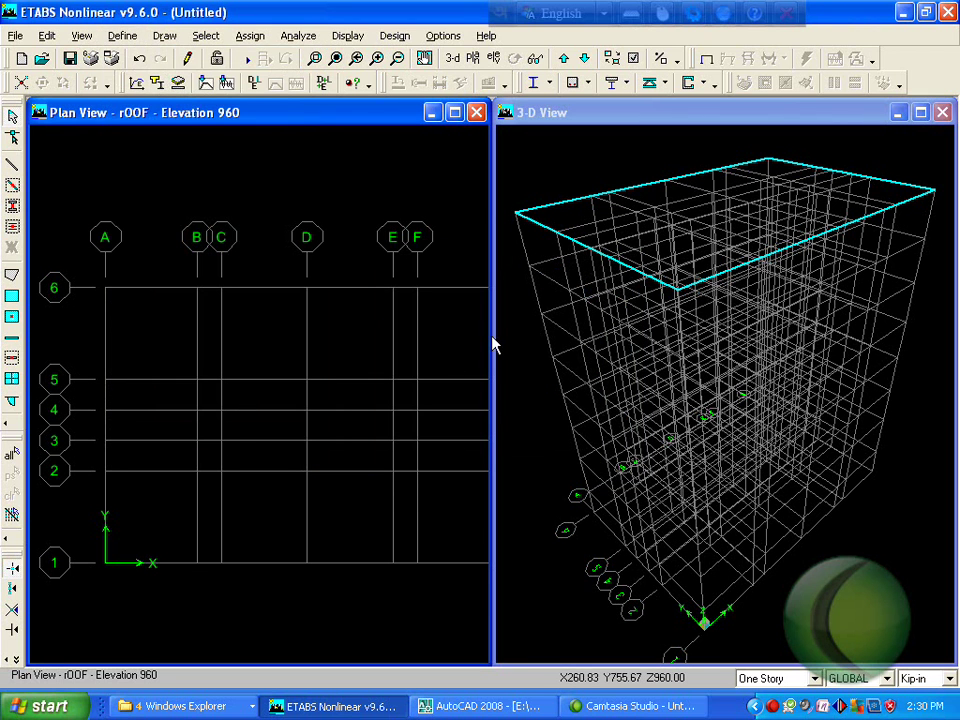
{"action": "left_click_drag", "start_coordinate": [428, 335], "coordinate": [428, 533]}
{"action": "left_click_drag", "start_coordinate": [421, 706], "coordinate": [421, 706]}
{"action": "left_click", "coordinate": [566, 390]}
{"action": "left_click", "coordinate": [551, 341]}
{"action": "left_click", "coordinate": [560, 433]}
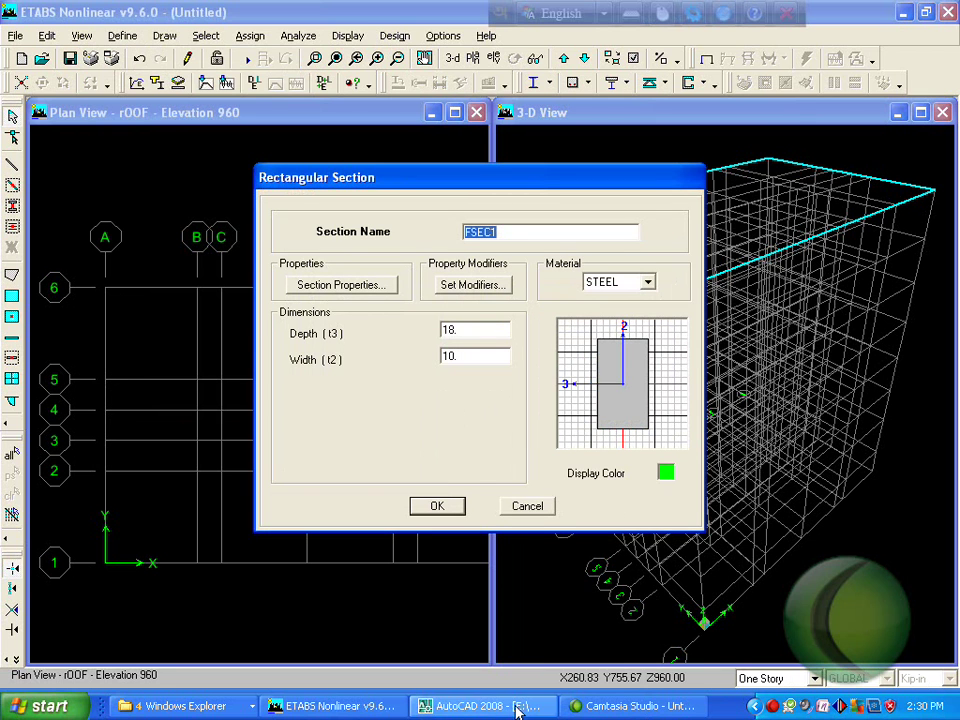
- Examine the beam, slab and column sizes and the concrete strengths in the AutoCAD drawing notes, returning to ETABS
{"action": "left_click", "coordinate": [482, 705]}
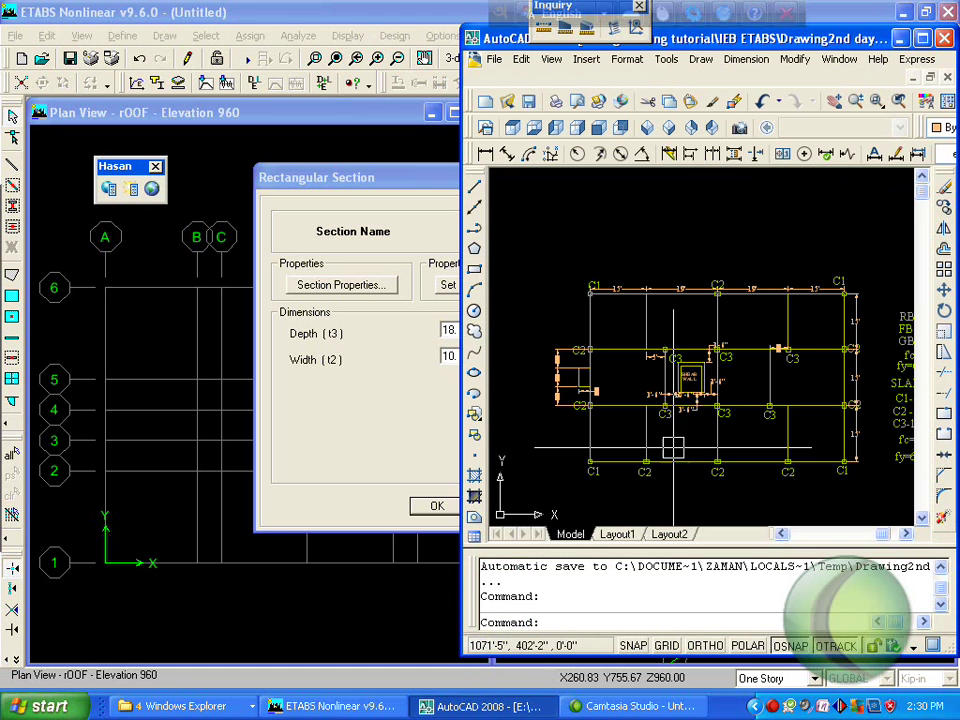
{"action": "scroll", "coordinate": [700, 490], "scroll_direction": "up", "scroll_amount": 4}
{"action": "scroll", "coordinate": [720, 486], "scroll_direction": "down", "scroll_amount": 4}
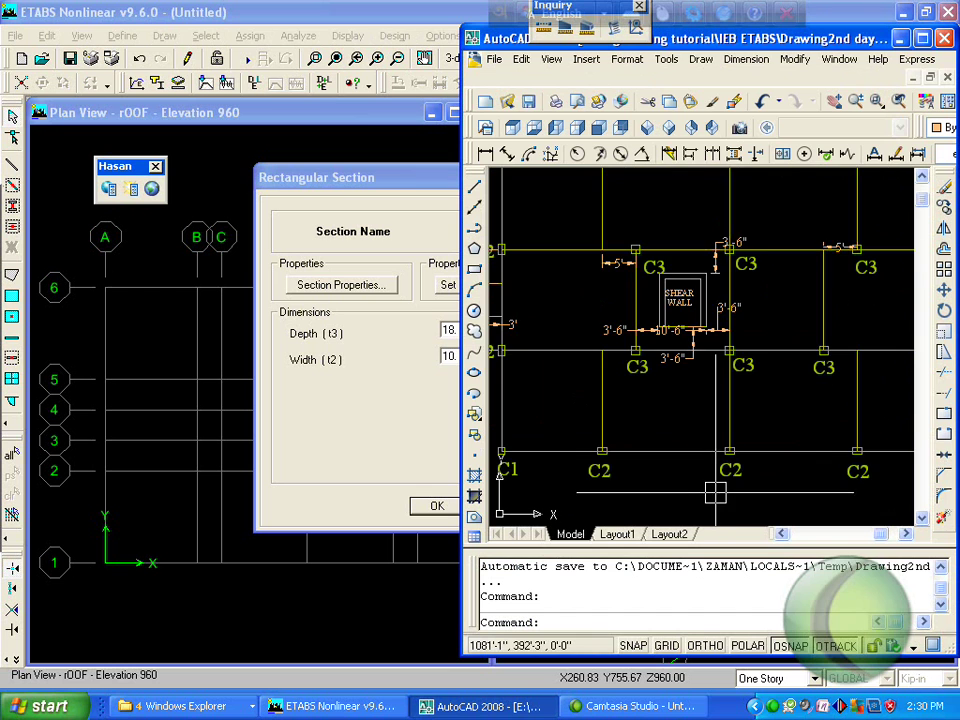
{"action": "scroll", "coordinate": [907, 397], "scroll_direction": "up", "scroll_amount": 2}
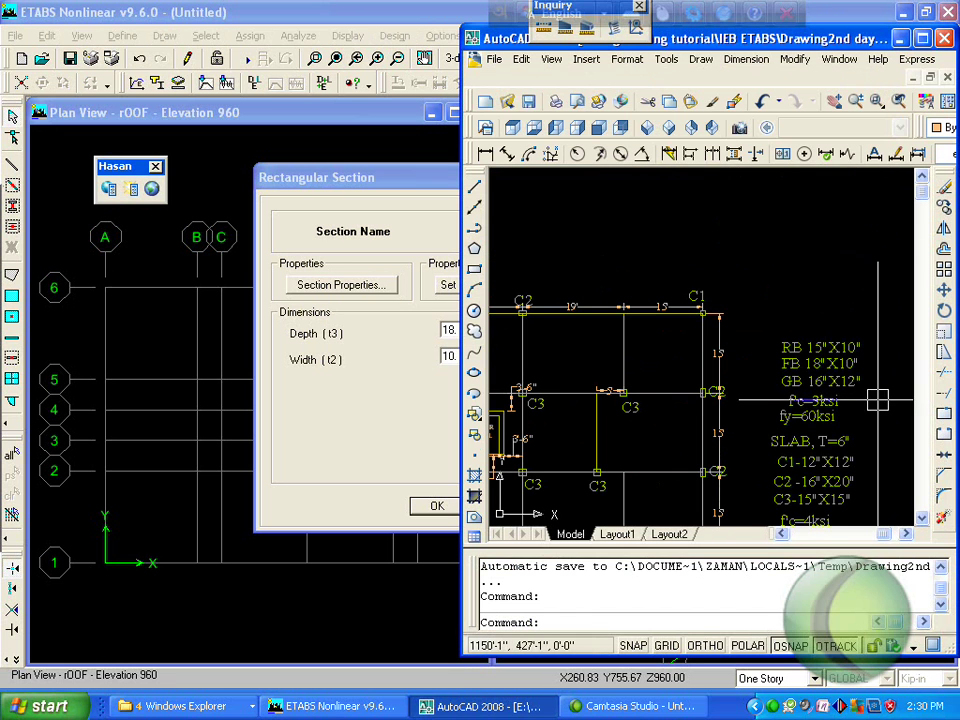
{"action": "scroll", "coordinate": [764, 393], "scroll_direction": "down", "scroll_amount": 2}
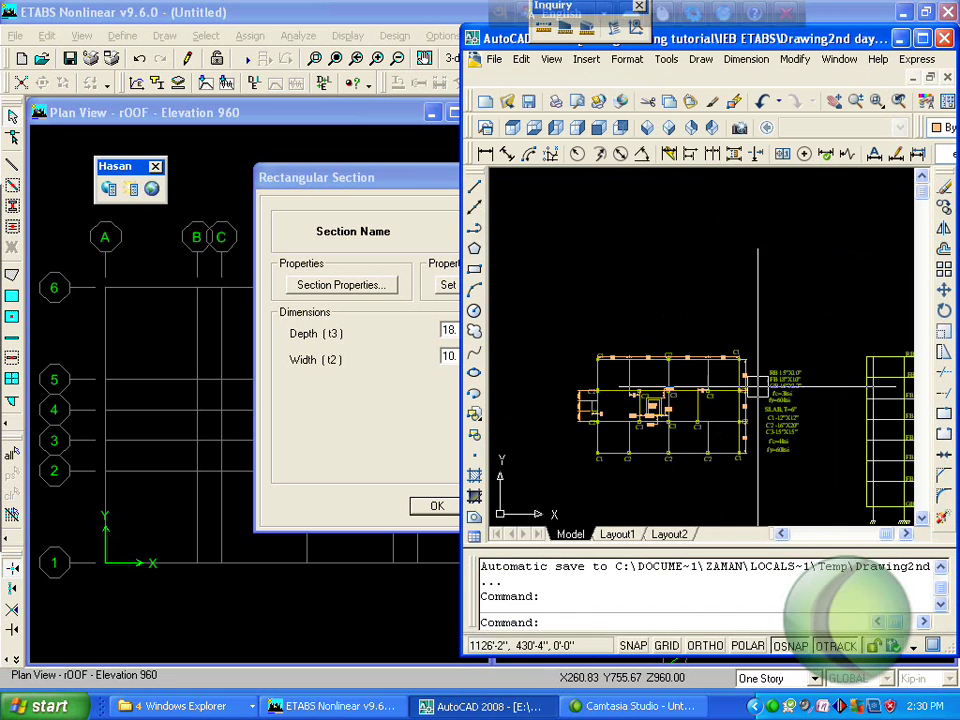
{"action": "left_click", "coordinate": [414, 242]}
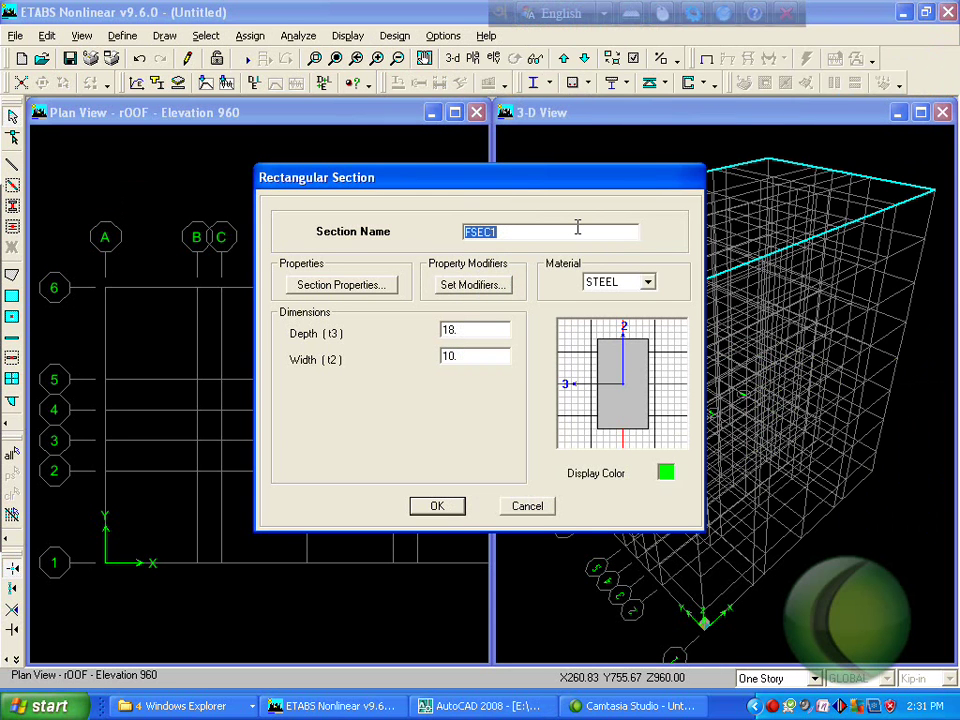
{"action": "type", "text": "RB15X10"}
{"action": "left_click", "coordinate": [647, 282]}
{"action": "left_click", "coordinate": [622, 303]}
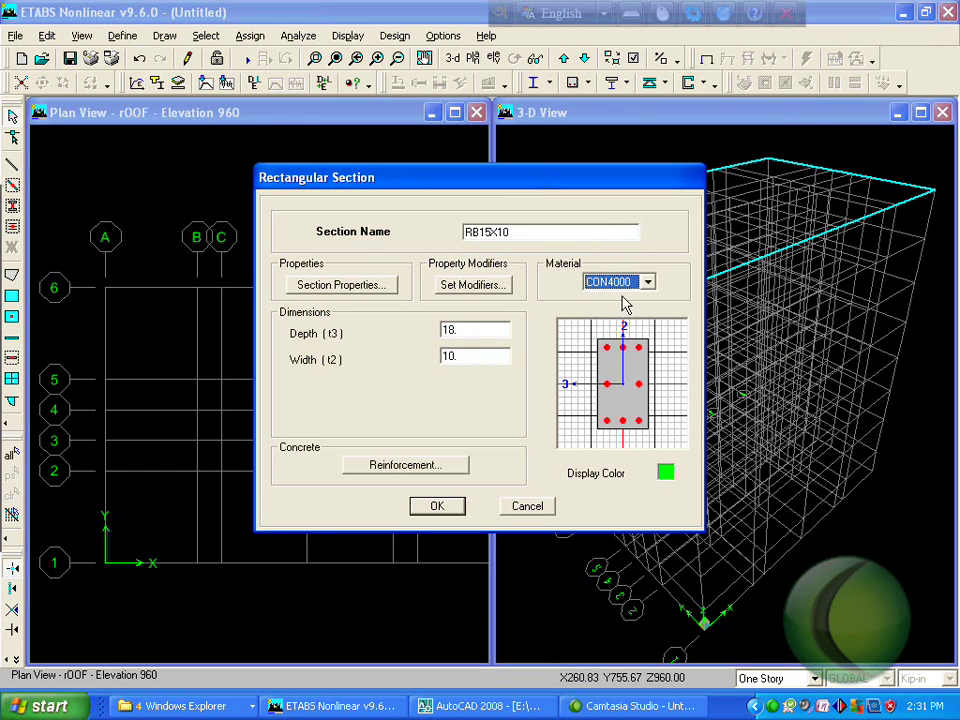
{"action": "left_click", "coordinate": [648, 283]}
{"action": "key", "text": "Escape"}
{"action": "key", "text": "Escape"}
{"action": "left_click", "coordinate": [570, 466]}
- Add another new material in the materials definition and name it CON3000
{"action": "left_click", "coordinate": [123, 36]}
{"action": "left_click", "coordinate": [142, 57]}
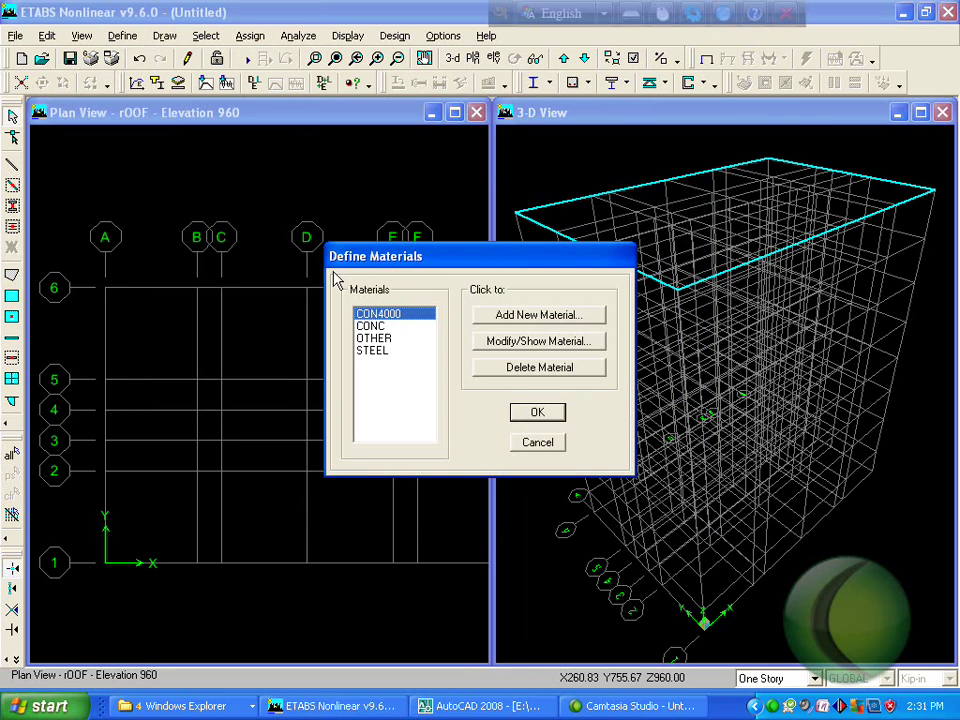
{"action": "left_click", "coordinate": [378, 326]}
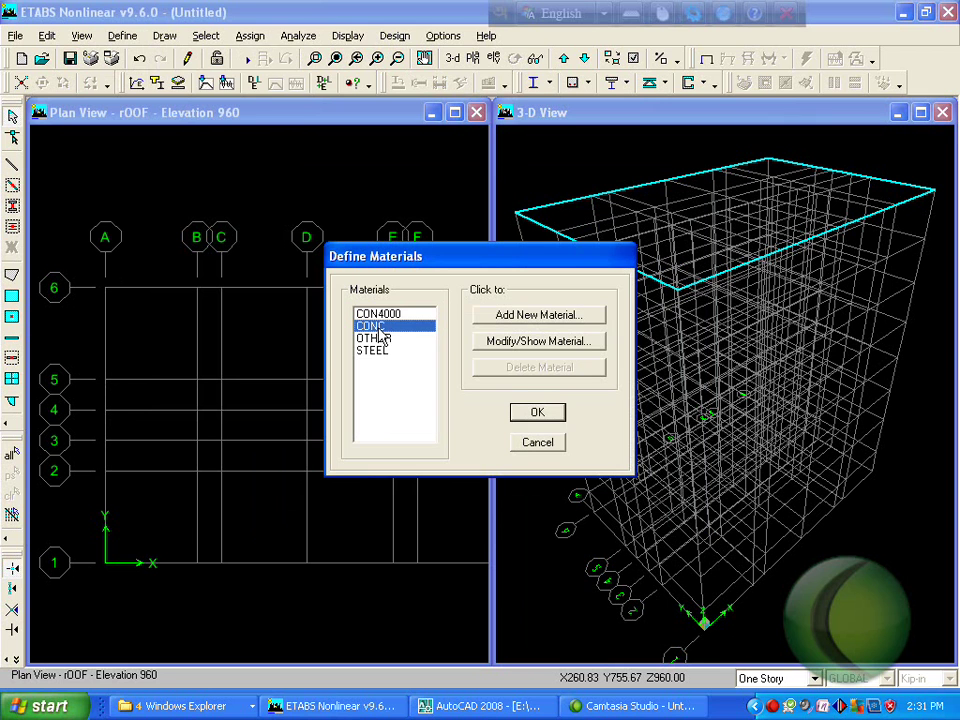
{"action": "left_click", "coordinate": [535, 318]}
{"action": "type", "text": "CON300"}
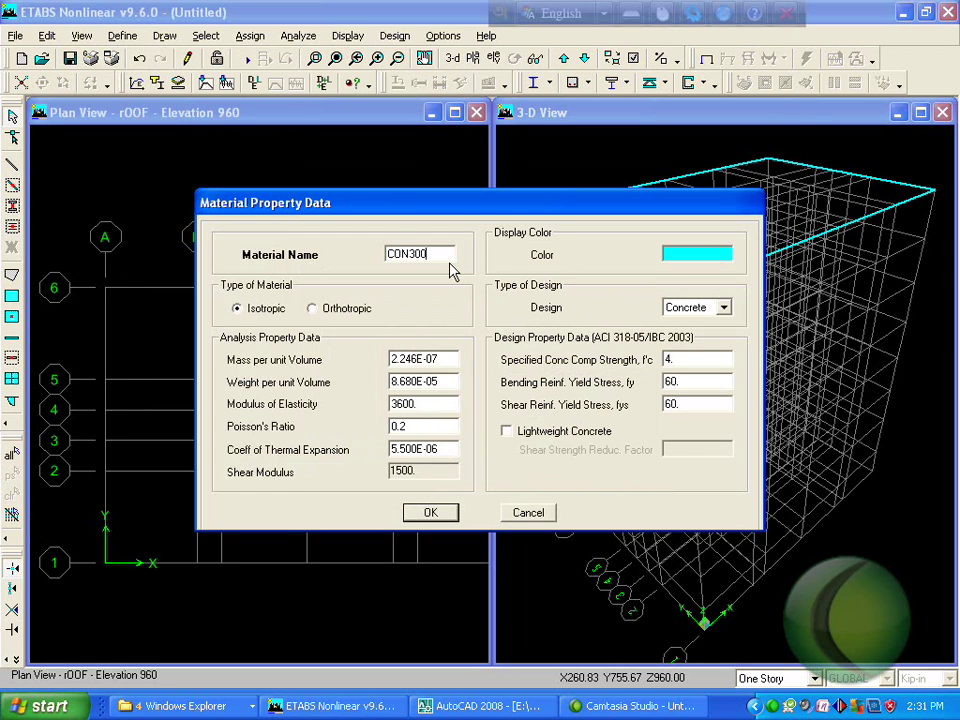
{"action": "type", "text": "0"}
- Set CON3000's specified concrete compressive strength to 3, enter its modulus of elasticity, and accept the material definitions
{"action": "double_click", "coordinate": [685, 360]}
{"action": "type", "text": "3"}
{"action": "double_click", "coordinate": [436, 404]}
{"action": "type", "text": "3"}
{"action": "left_click", "coordinate": [430, 512]}
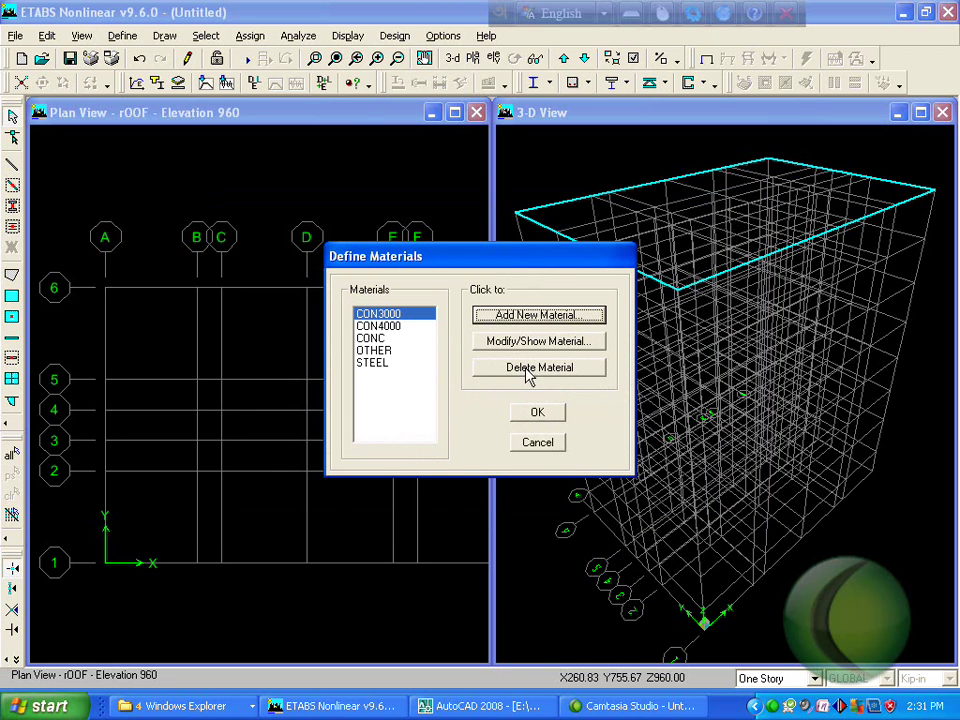
{"action": "left_click", "coordinate": [538, 413]}
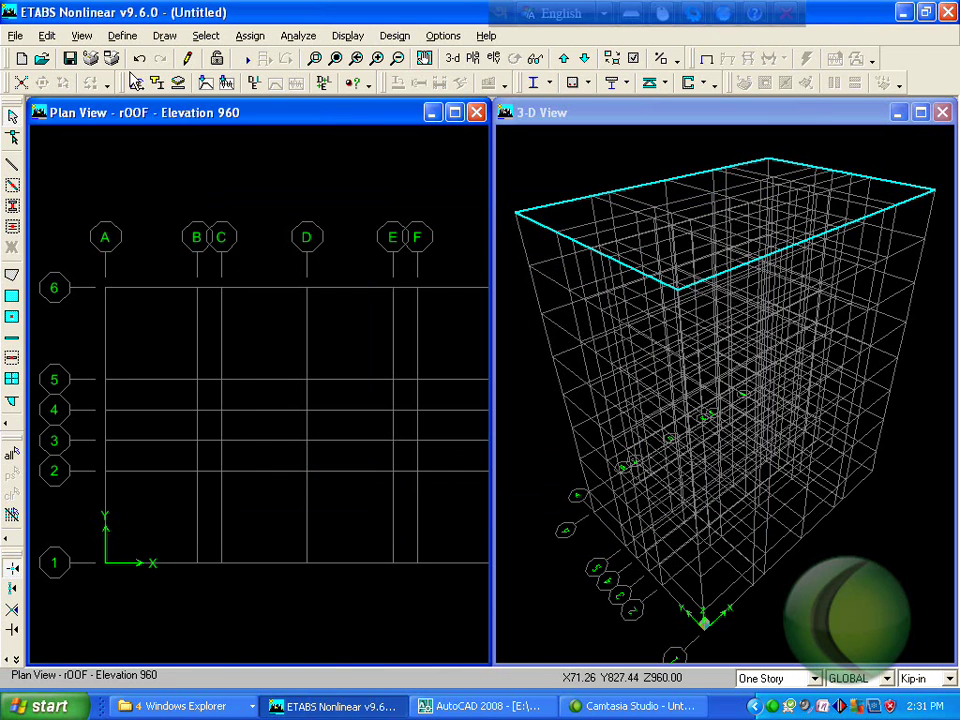
- Delete all predefined frame sections from the frame properties list except W44X335
{"action": "left_click", "coordinate": [122, 37]}
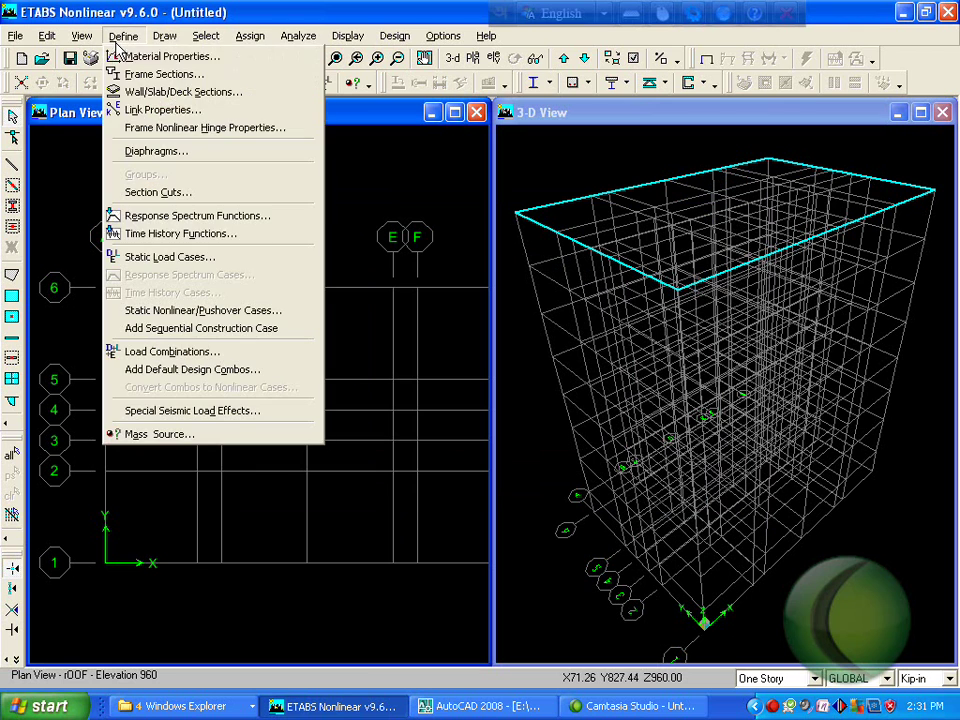
{"action": "left_click", "coordinate": [200, 76]}
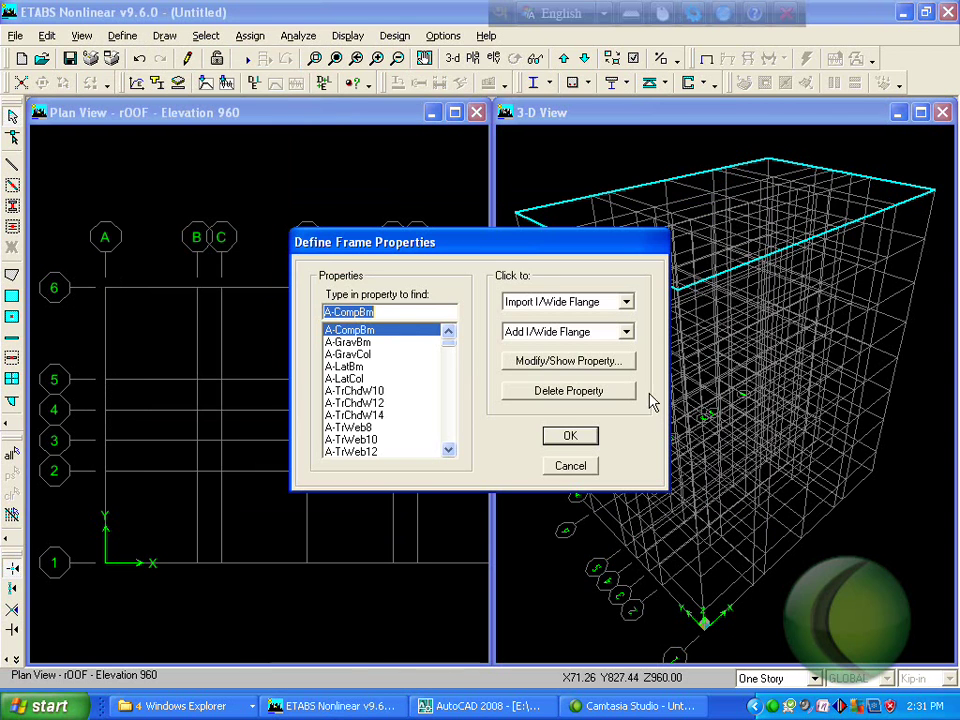
{"action": "left_click", "coordinate": [451, 357]}
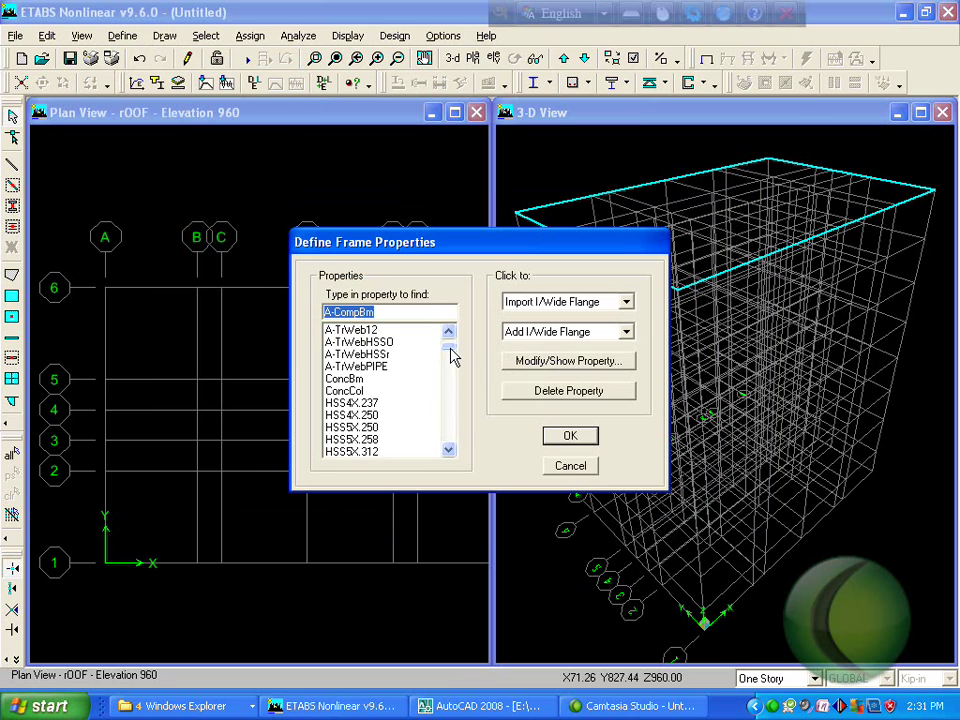
{"action": "left_click", "coordinate": [451, 357]}
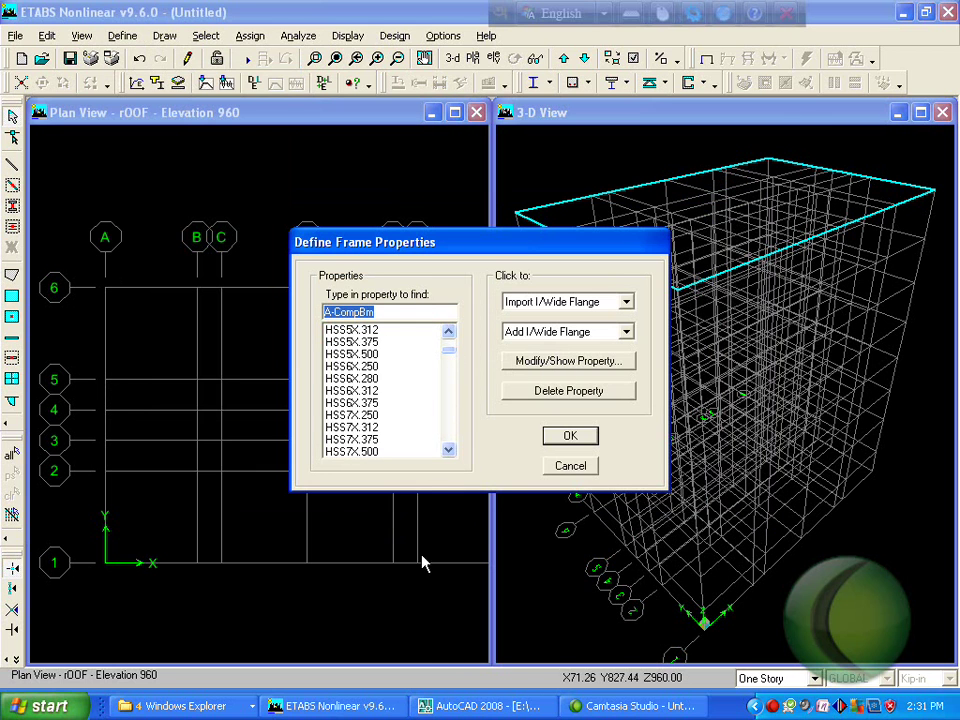
{"action": "left_click_drag", "start_coordinate": [451, 362], "coordinate": [448, 439]}
{"action": "left_click", "coordinate": [372, 428], "text": "shift"}
{"action": "left_click", "coordinate": [383, 452], "text": "shift"}
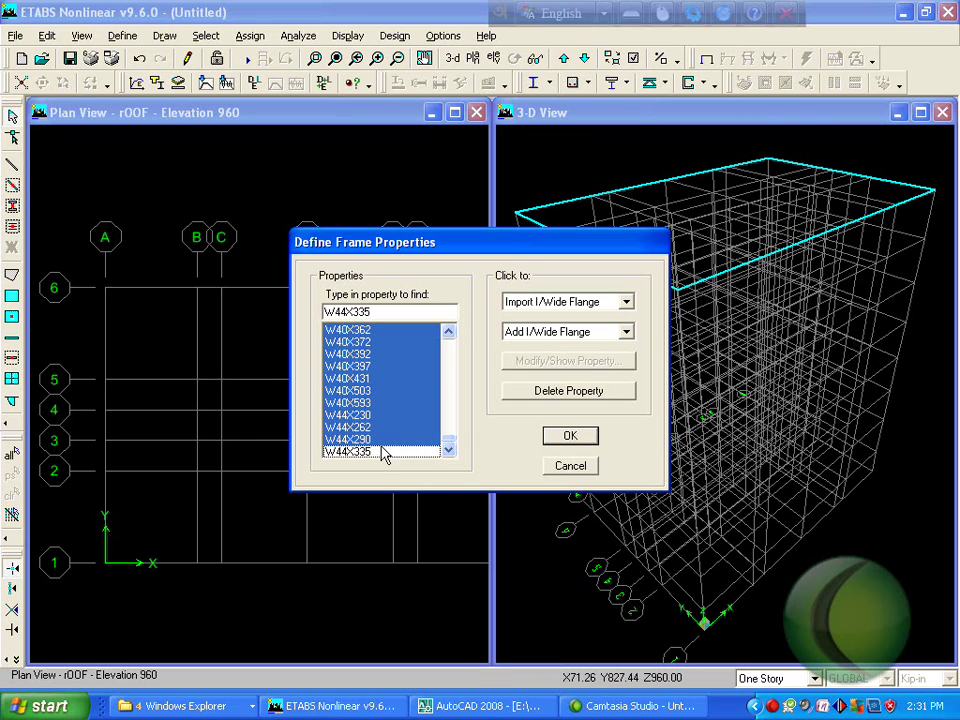
{"action": "left_click", "coordinate": [585, 391]}
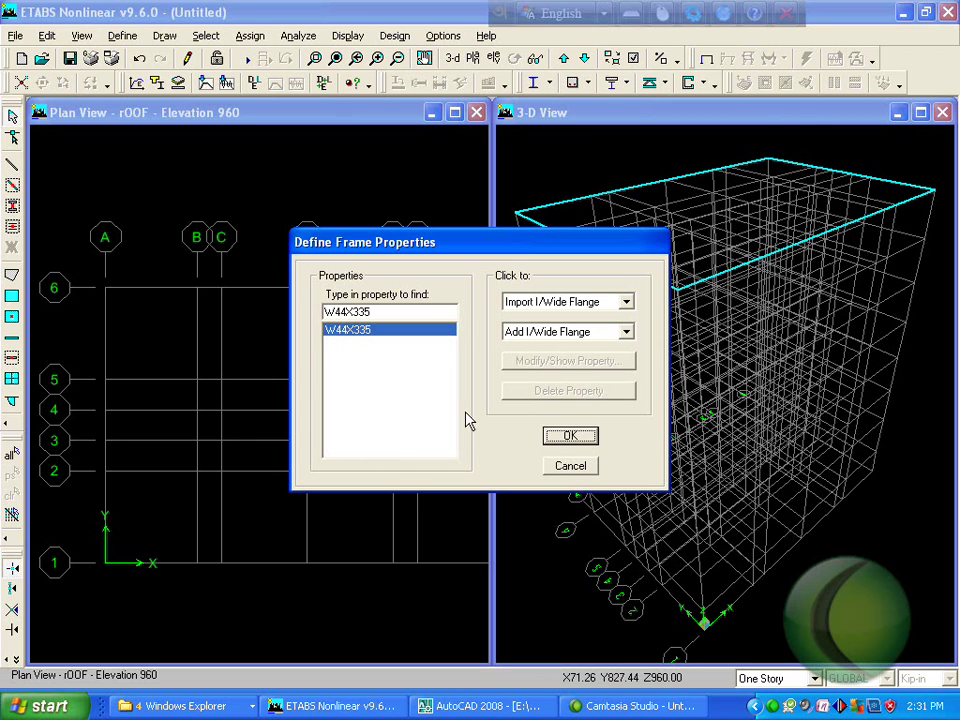
- Add a rectangular frame section named RB15X10 with material CON3000 and a depth of 15
{"action": "left_click", "coordinate": [600, 331]}
{"action": "left_click", "coordinate": [560, 433]}
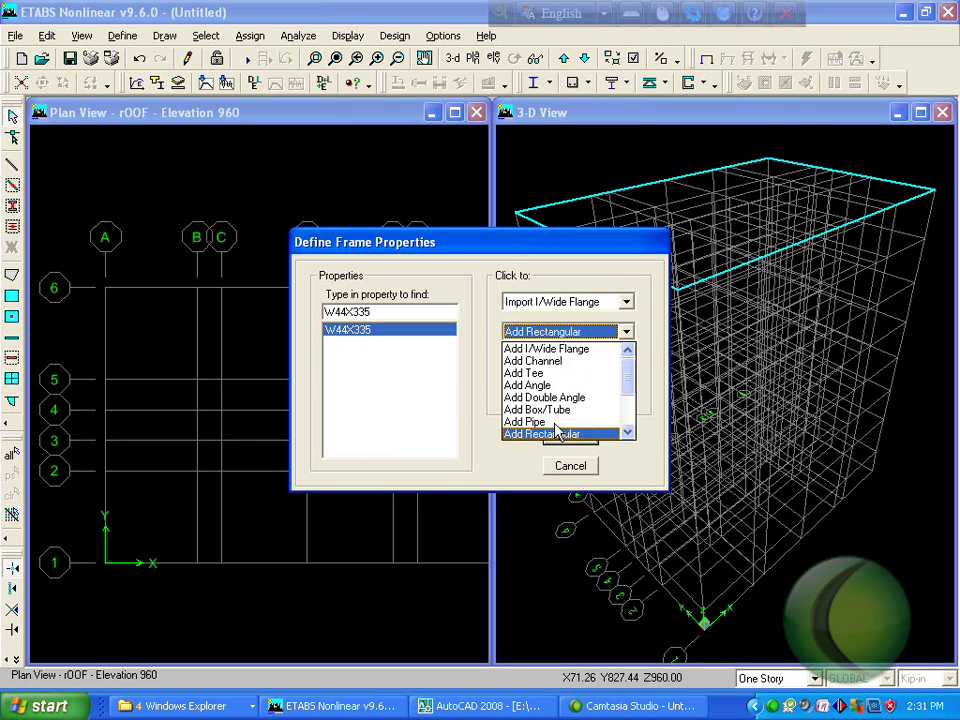
{"action": "type", "text": "B15X10"}
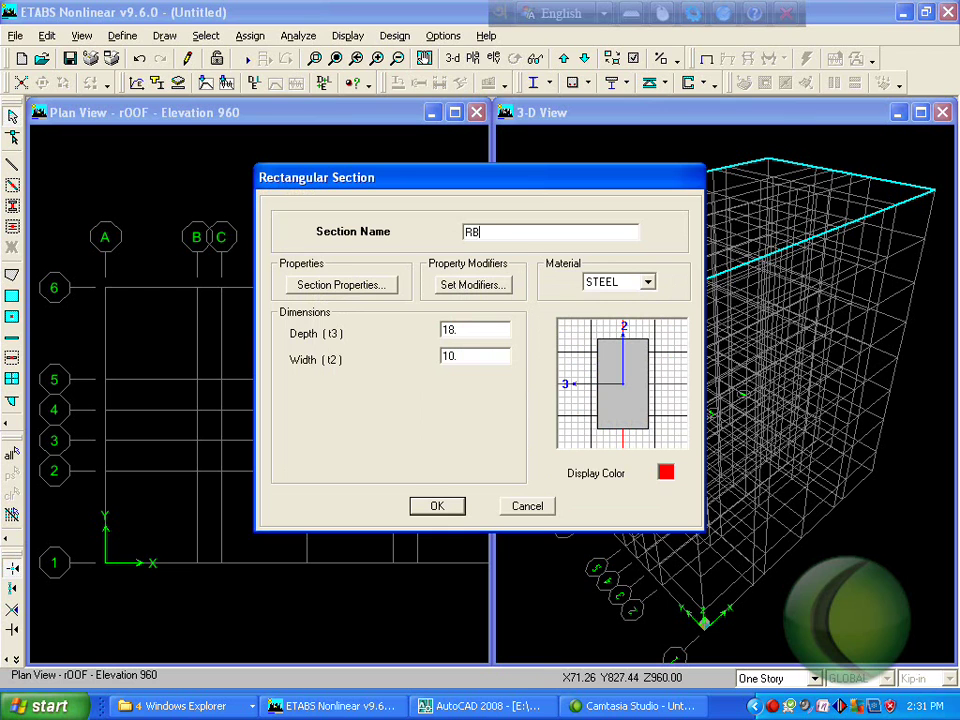
{"action": "left_click", "coordinate": [612, 284]}
{"action": "left_click", "coordinate": [619, 301]}
{"action": "double_click", "coordinate": [488, 326]}
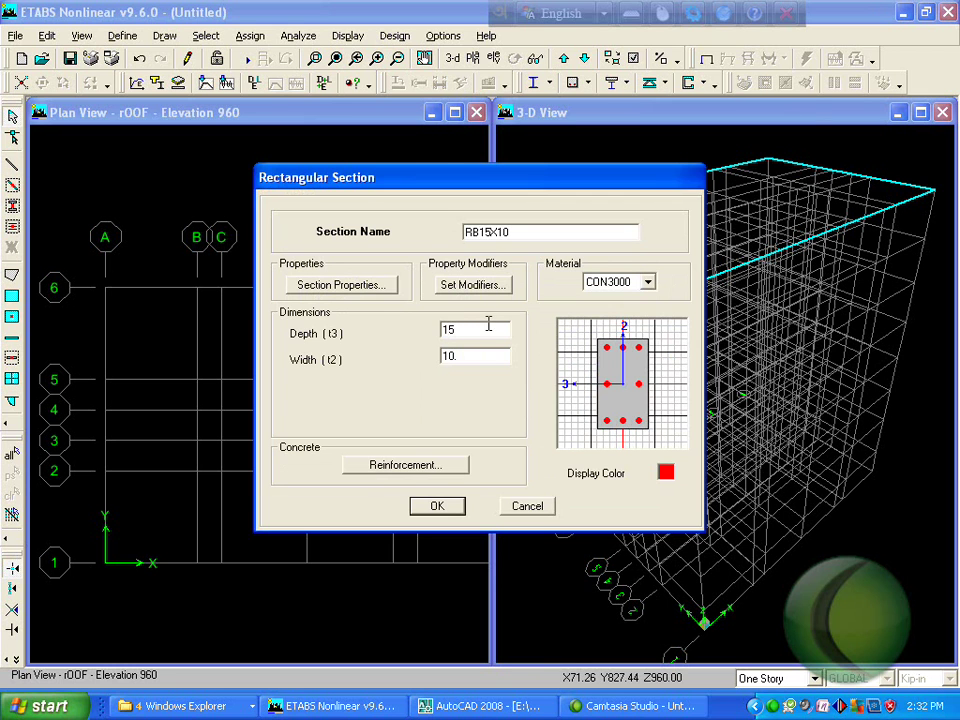
- Set RB15X10's reinforcement design type to Beam with 2.5 top and bottom concrete cover, and accept the section
{"action": "left_click", "coordinate": [390, 465]}
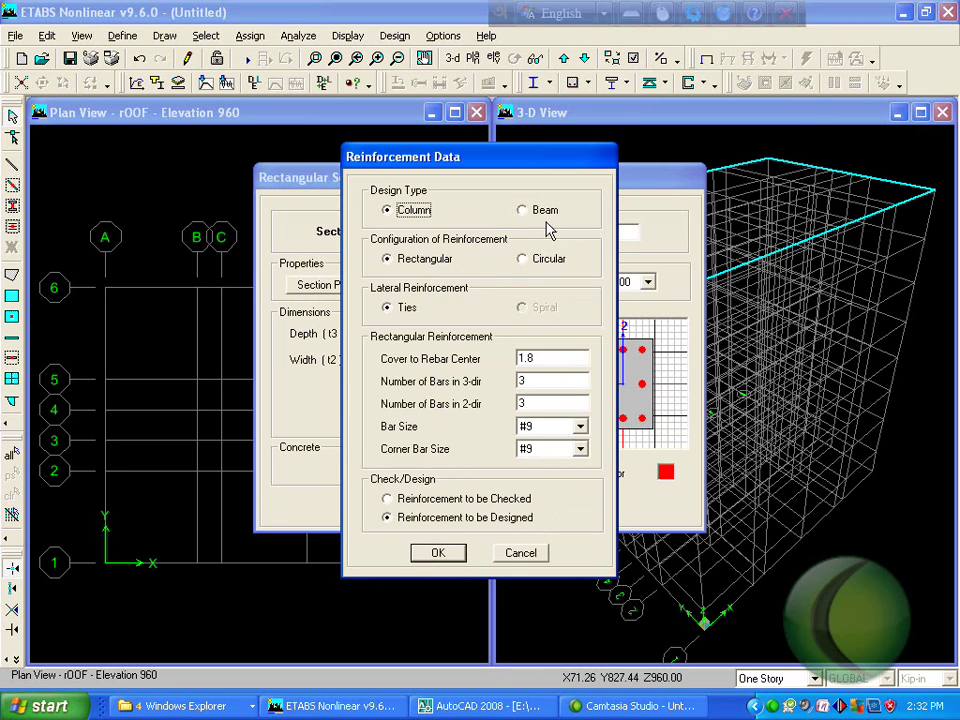
{"action": "left_click", "coordinate": [540, 212]}
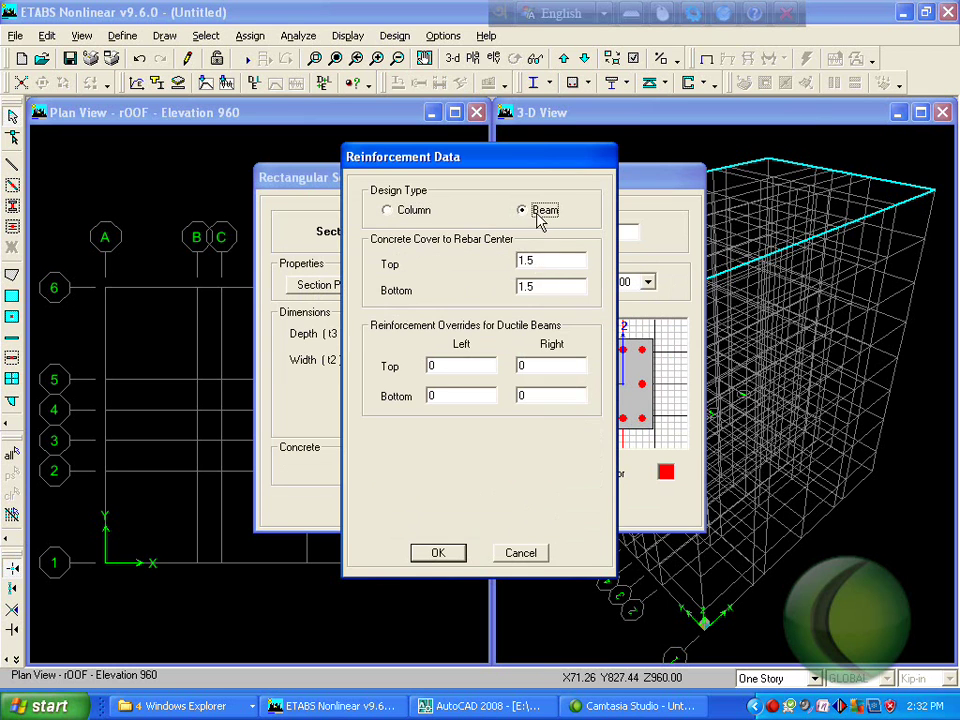
{"action": "double_click", "coordinate": [562, 285]}
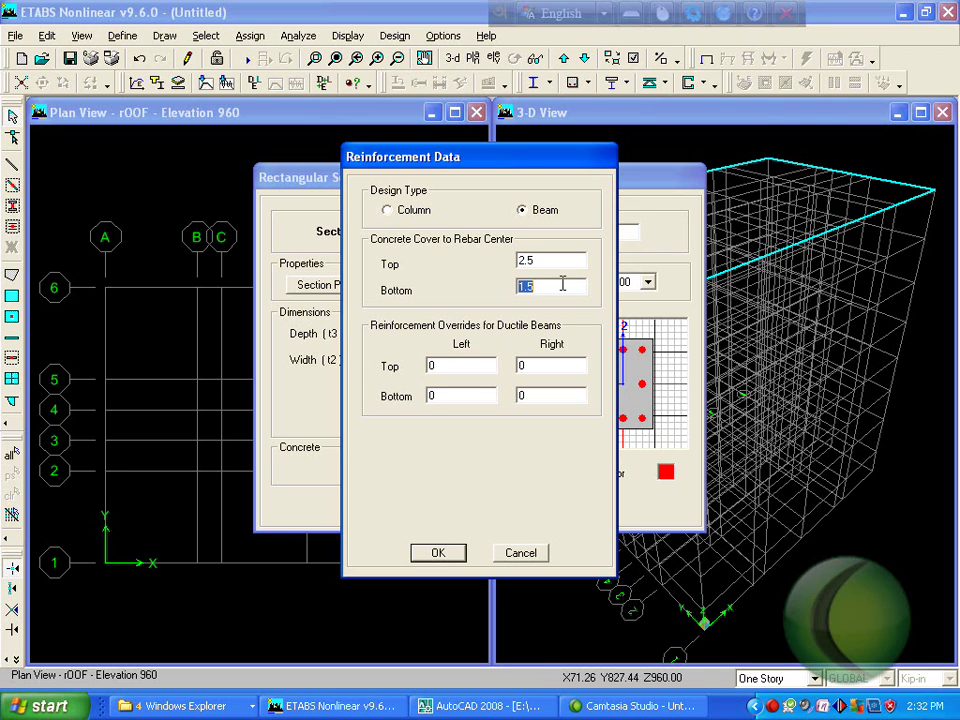
{"action": "left_click", "coordinate": [438, 553]}
{"action": "left_click", "coordinate": [437, 506]}
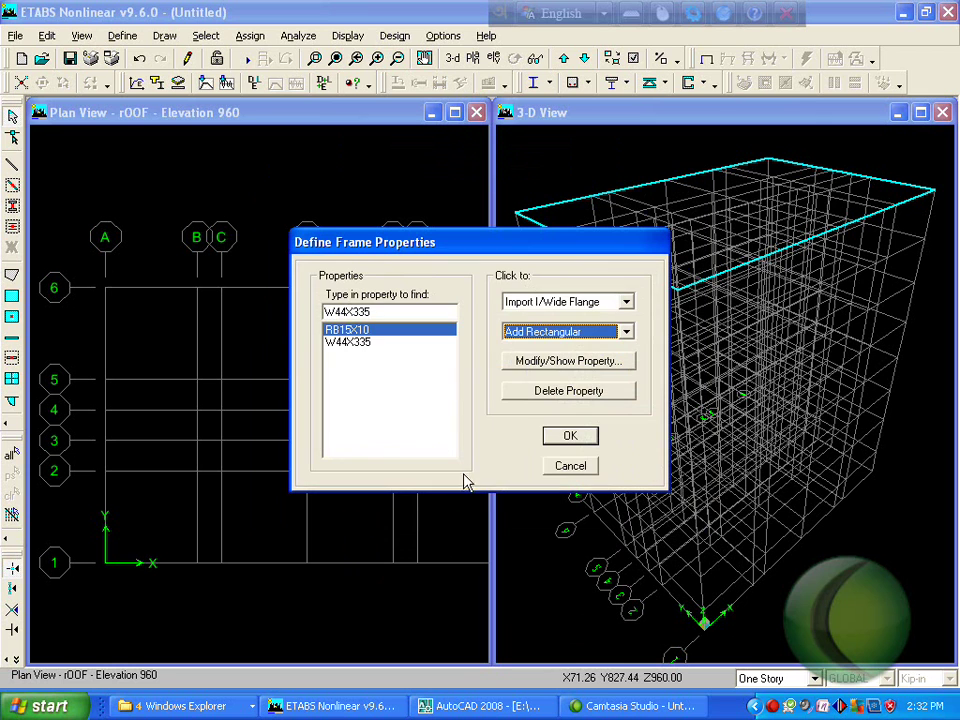
- Delete the W44X335 section from the frame properties and accept the list
{"action": "left_click", "coordinate": [348, 342]}
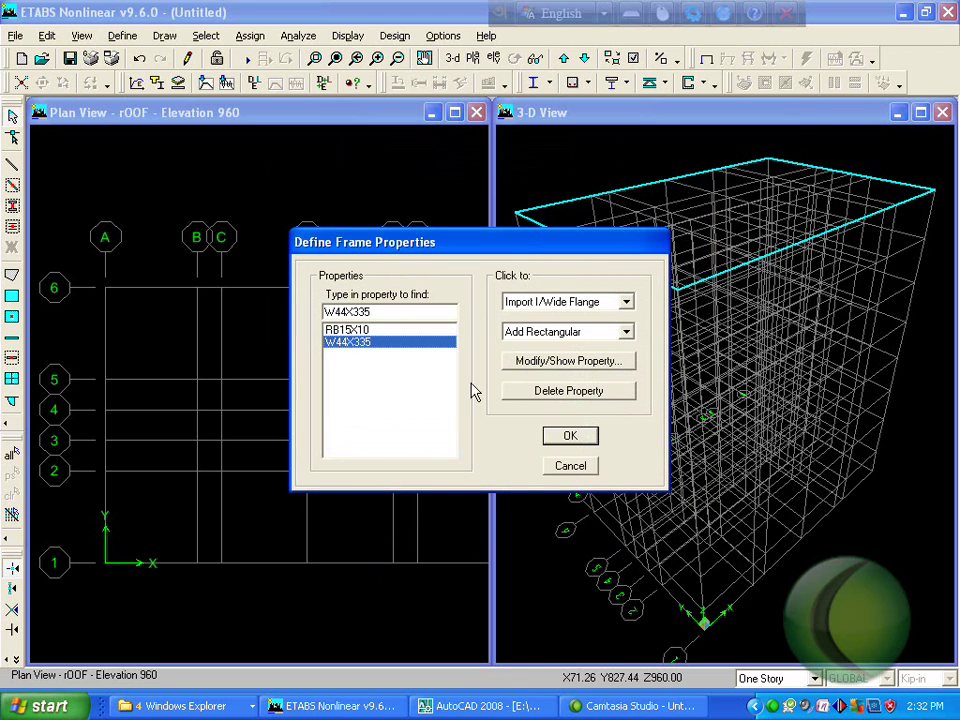
{"action": "left_click", "coordinate": [545, 390]}
{"action": "left_click", "coordinate": [570, 437]}
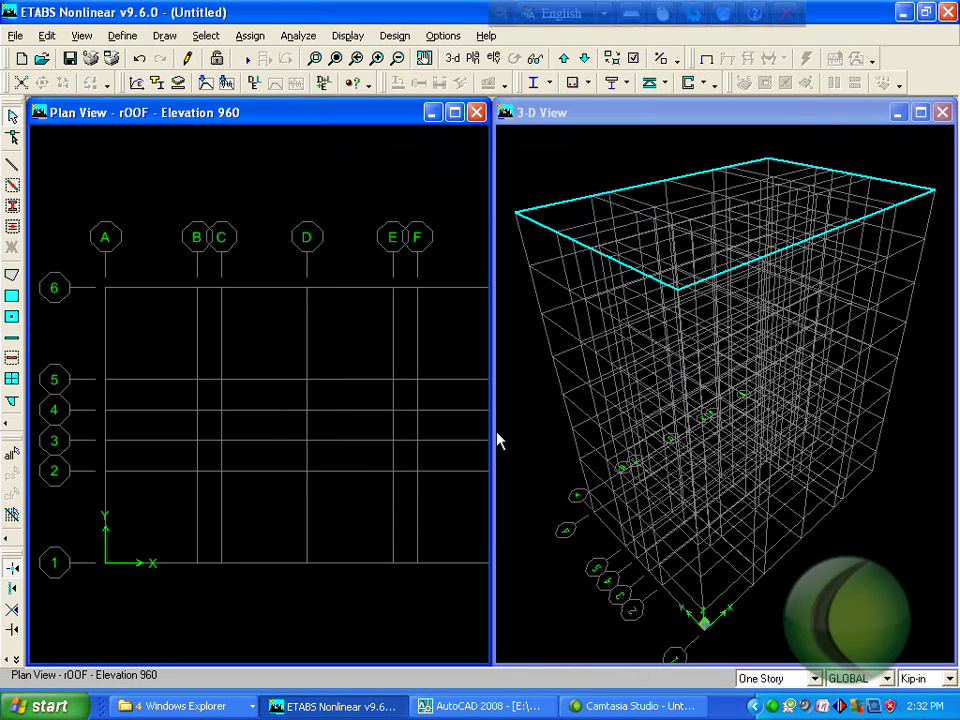
- Reopen the frame section definitions and start adding another rectangular section
{"action": "left_click", "coordinate": [121, 37]}
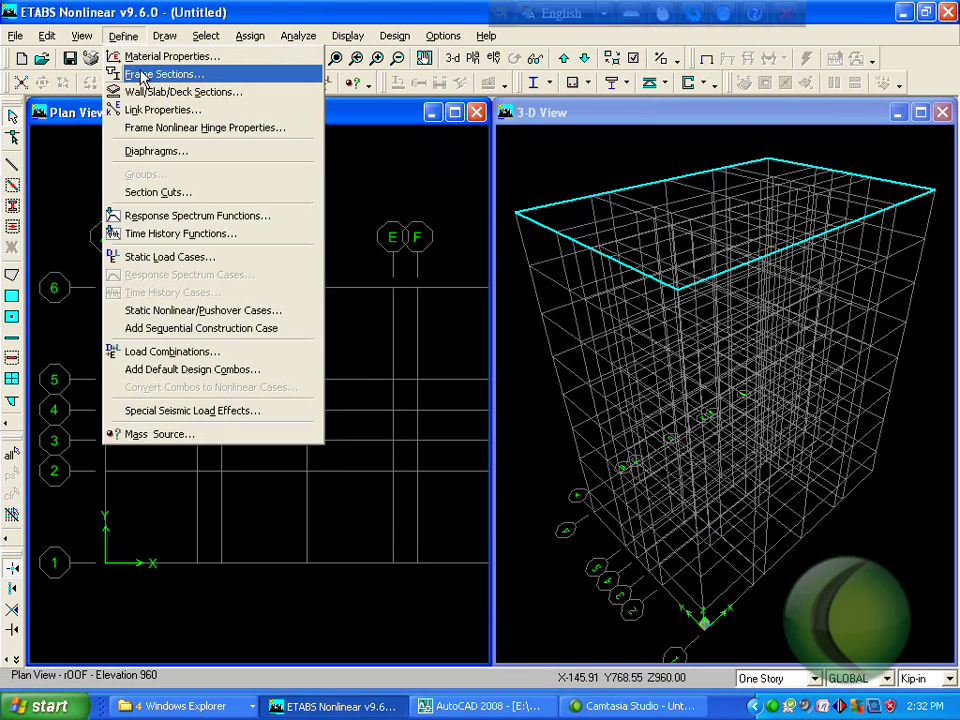
{"action": "left_click", "coordinate": [145, 74]}
{"action": "left_click", "coordinate": [531, 339]}
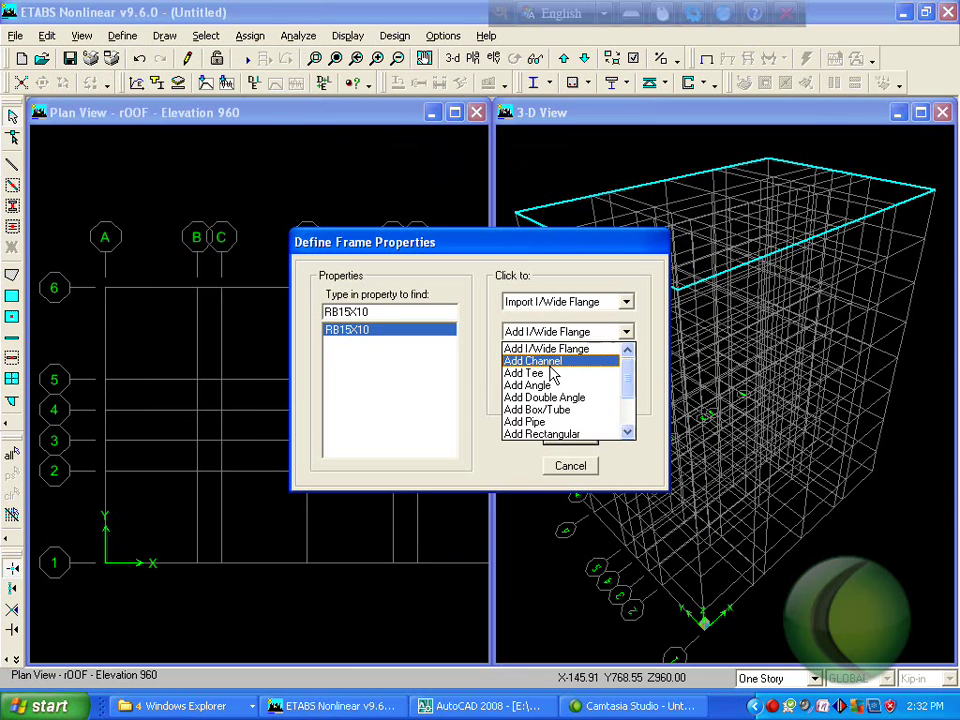
{"action": "left_click", "coordinate": [574, 440]}
{"action": "left_click", "coordinate": [574, 338]}
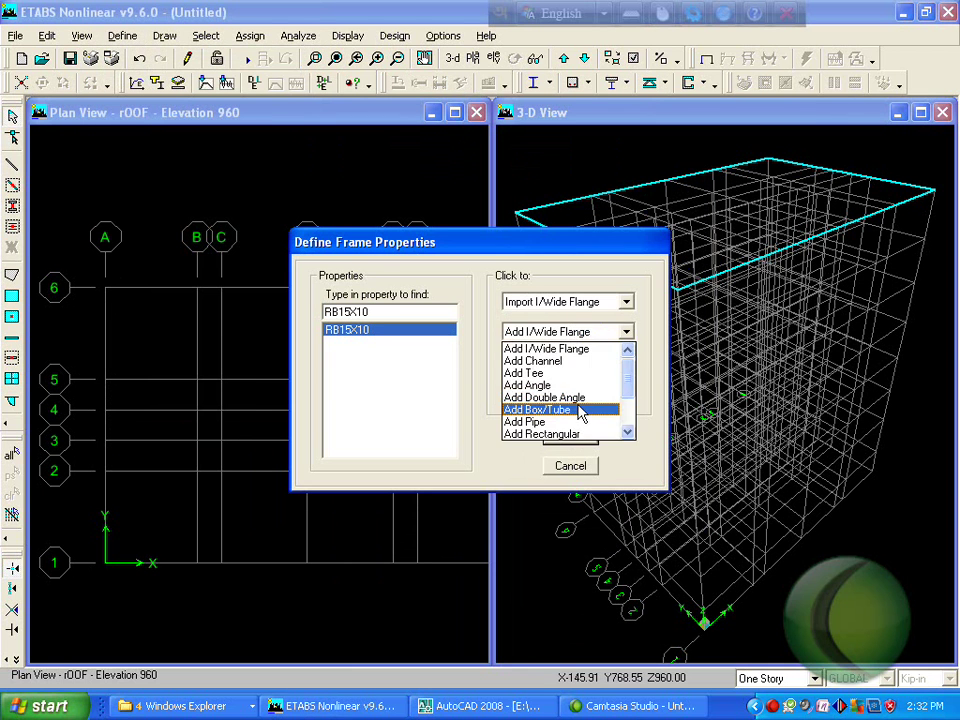
{"action": "left_click", "coordinate": [576, 434]}
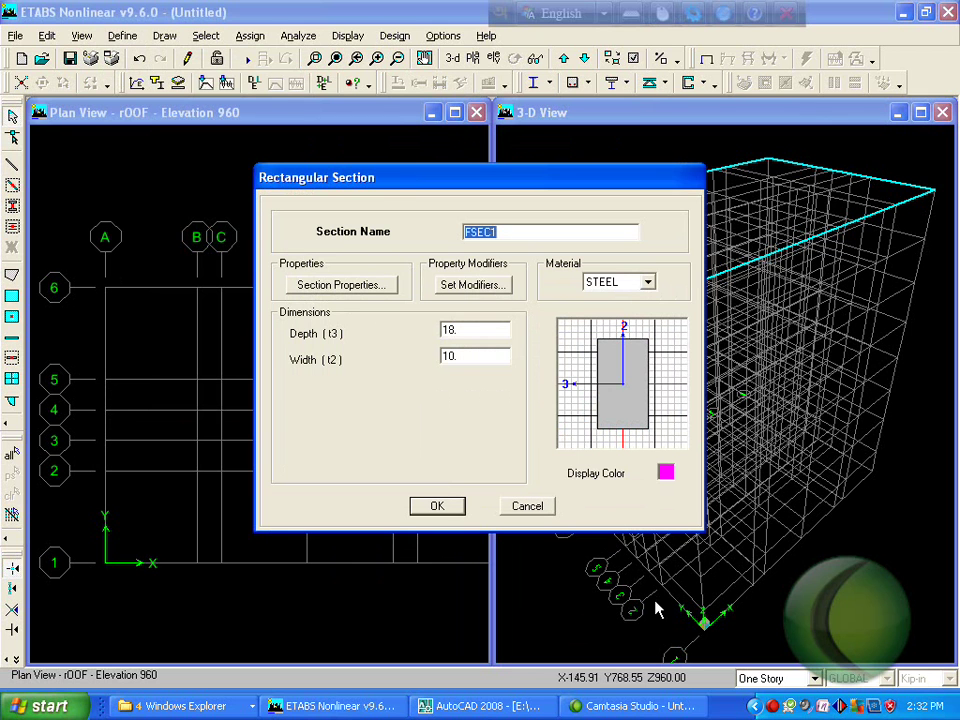
{"action": "left_click", "coordinate": [771, 706]}
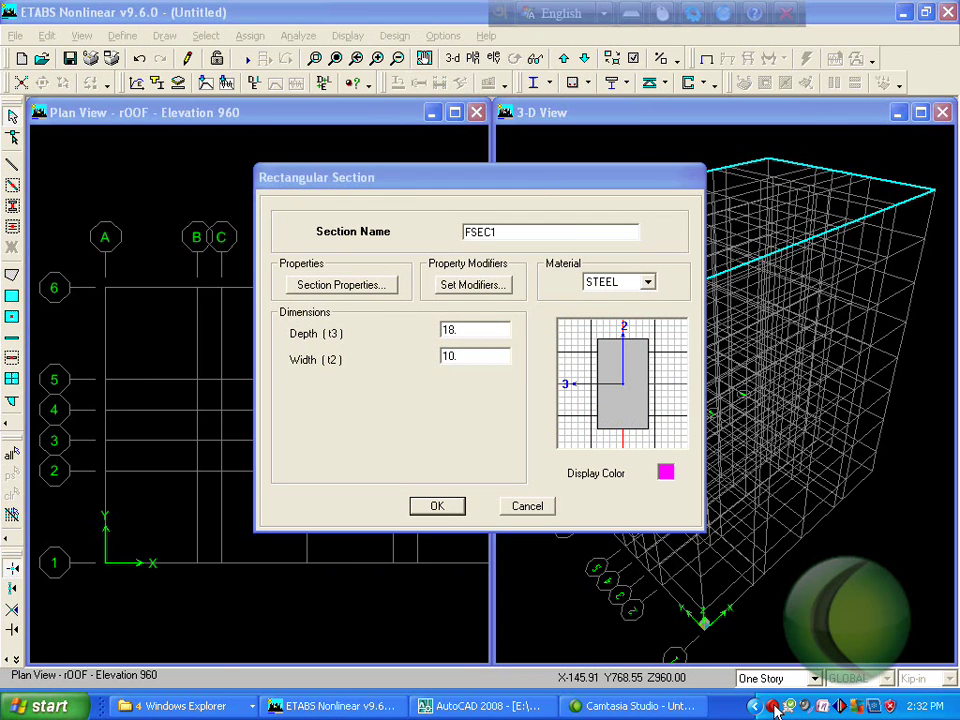
{"action": "left_click", "coordinate": [585, 604]}
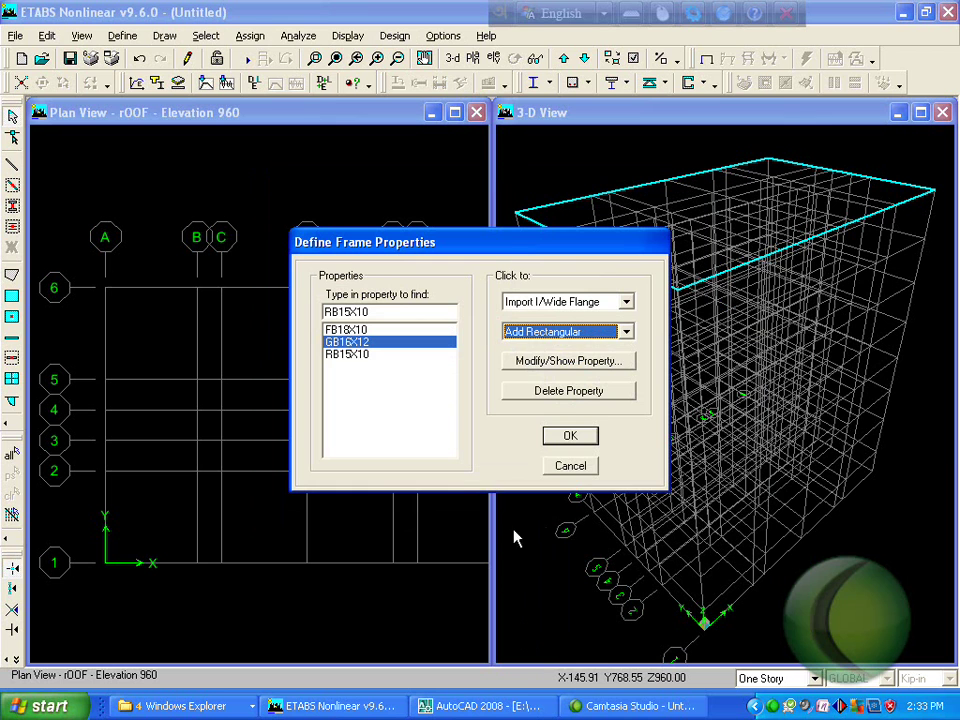
- Start a new rectangular section and check the column sizes in the AutoCAD drawing notes, returning to ETABS
{"action": "left_click", "coordinate": [598, 334]}
{"action": "left_click", "coordinate": [599, 362]}
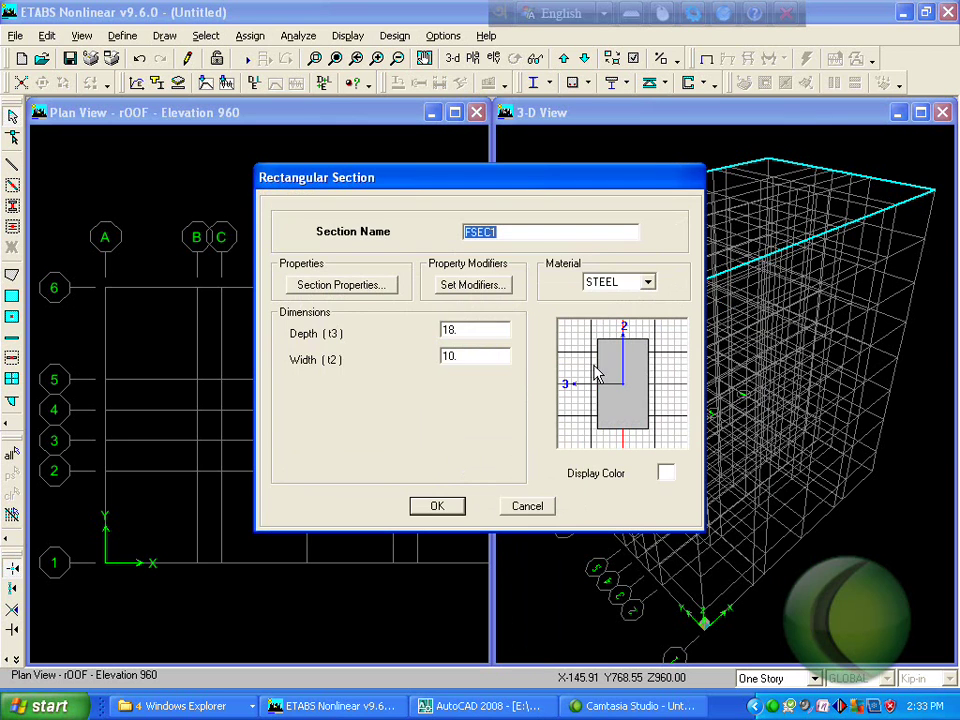
{"action": "left_click", "coordinate": [612, 707]}
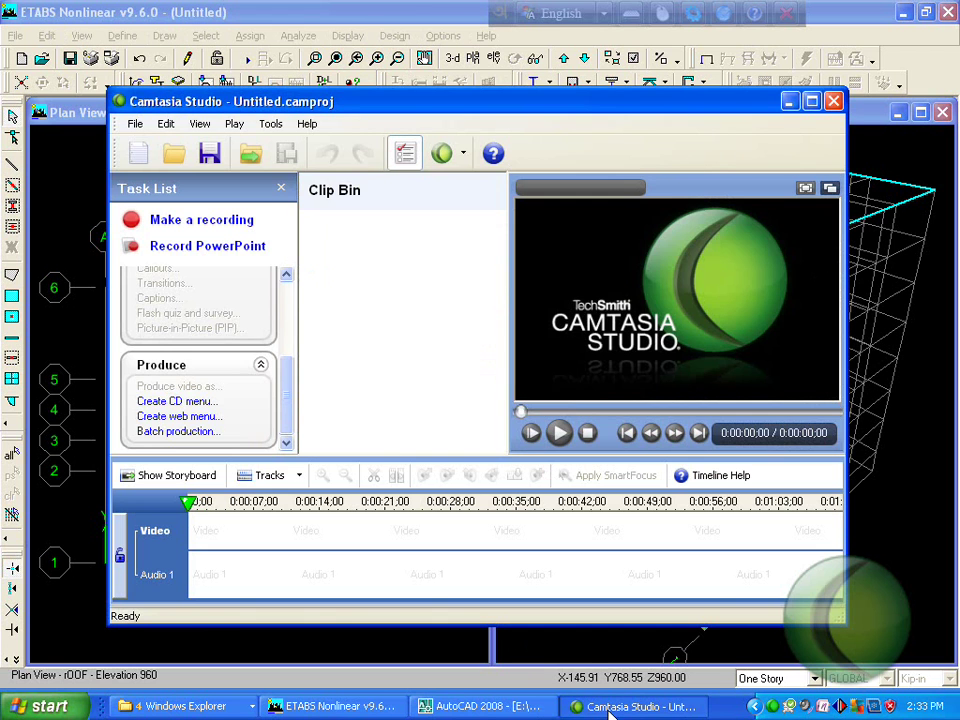
{"action": "left_click", "coordinate": [612, 707]}
{"action": "left_click", "coordinate": [480, 707]}
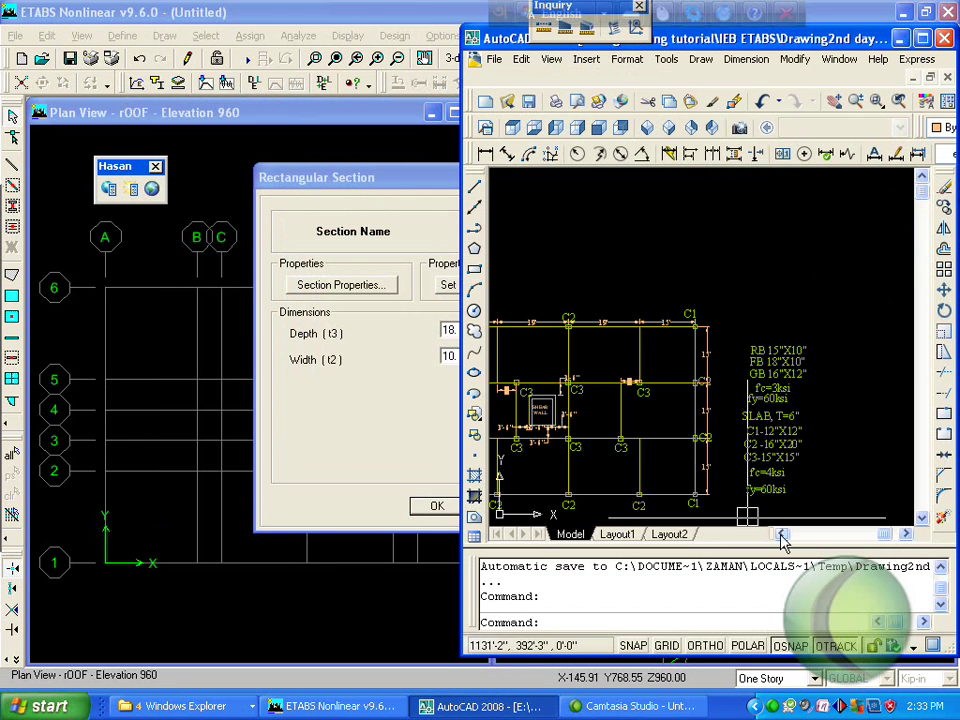
{"action": "left_click", "coordinate": [437, 452]}
- Name the rectangular section C1-12X12, set its depth and width to 12, and assign material CON4000
{"action": "type", "text": "C1-12X12"}
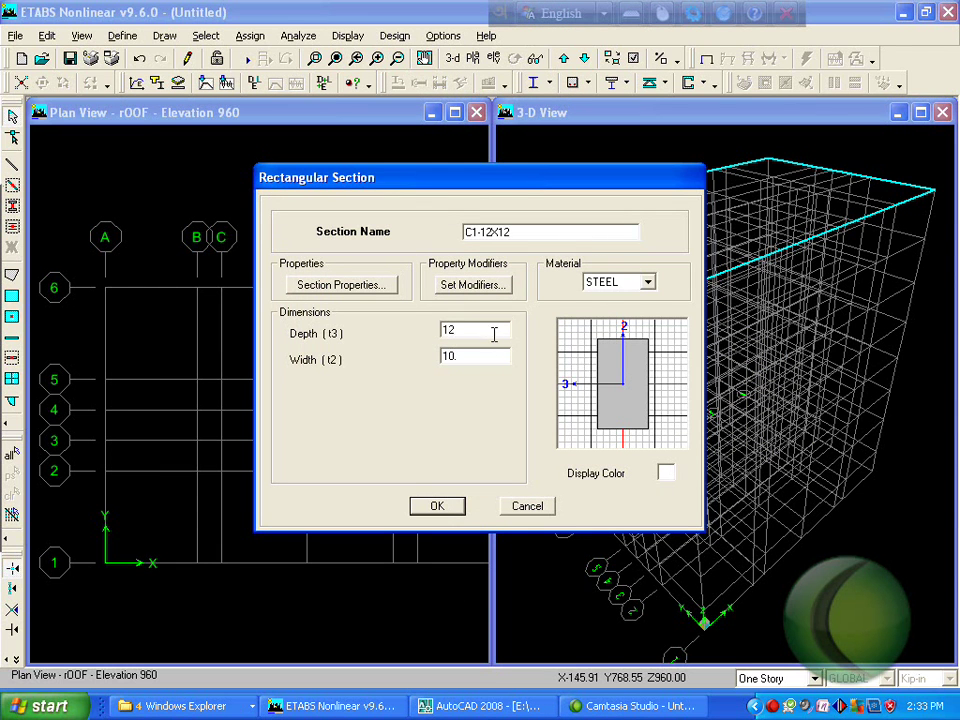
{"action": "double_click", "coordinate": [501, 360]}
{"action": "type", "text": "12"}
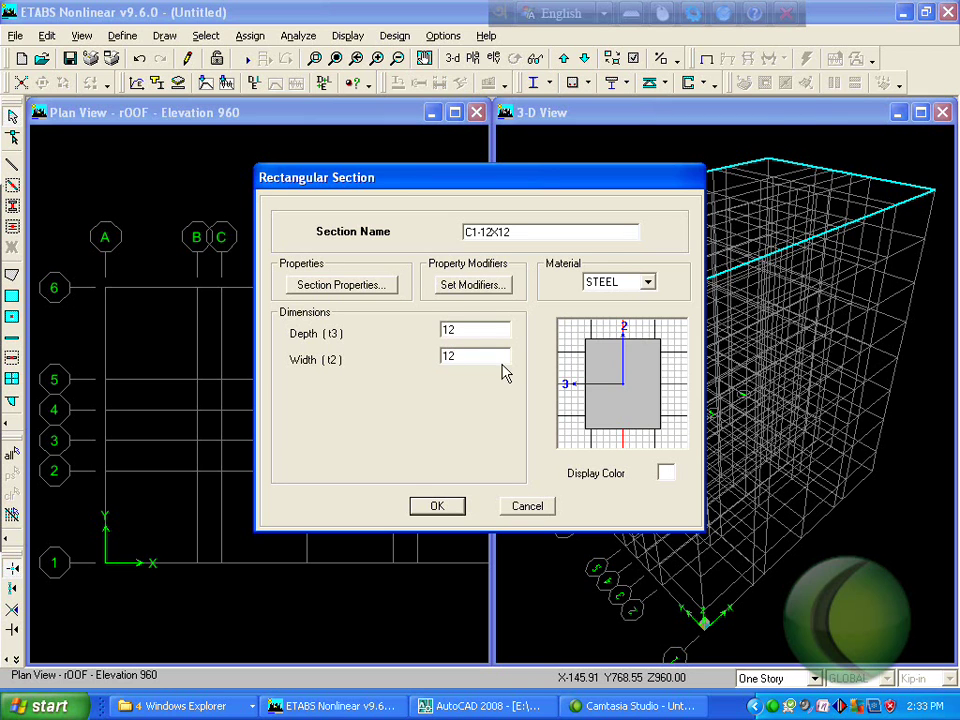
{"action": "left_click", "coordinate": [647, 282]}
{"action": "left_click", "coordinate": [630, 312]}
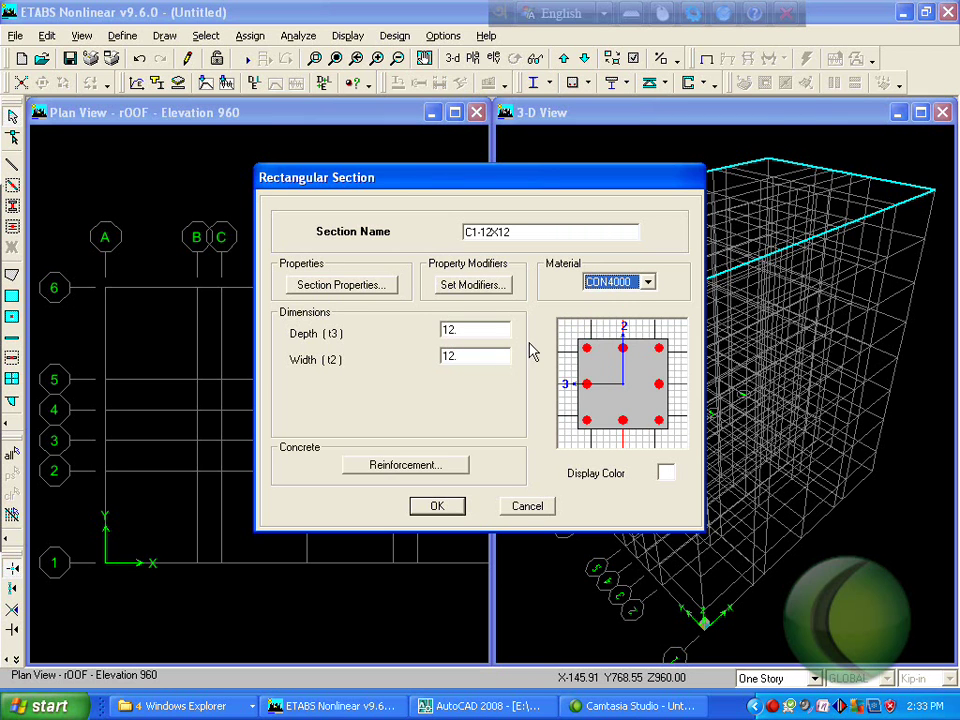
- Set the cover to rebar center to 2.5 in C1-12X12's column reinforcement data and accept the section
{"action": "left_click", "coordinate": [433, 466]}
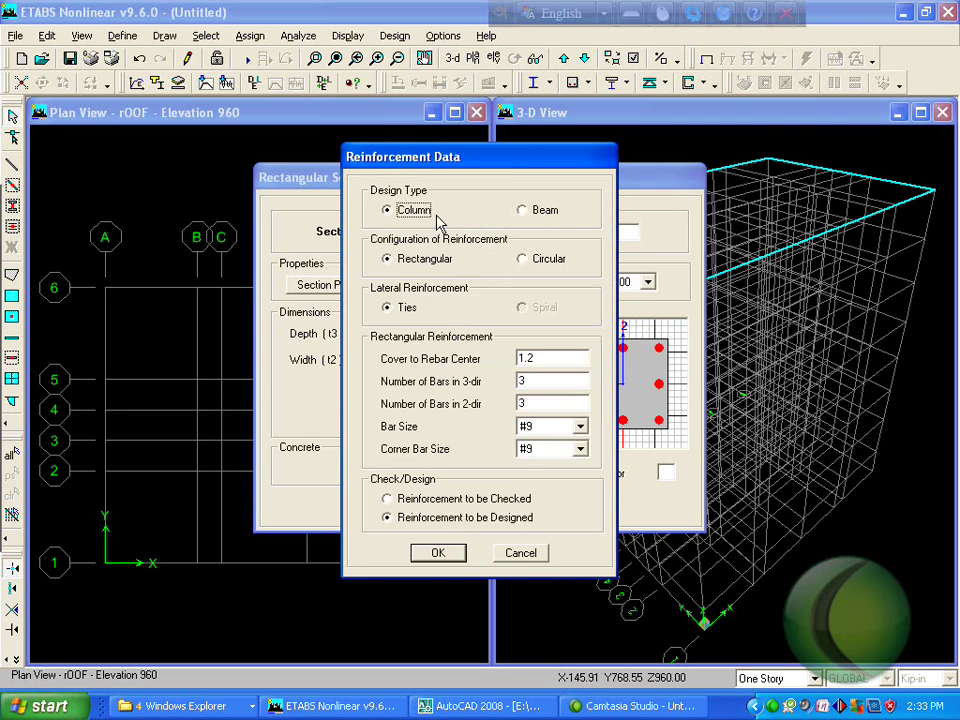
{"action": "double_click", "coordinate": [558, 358]}
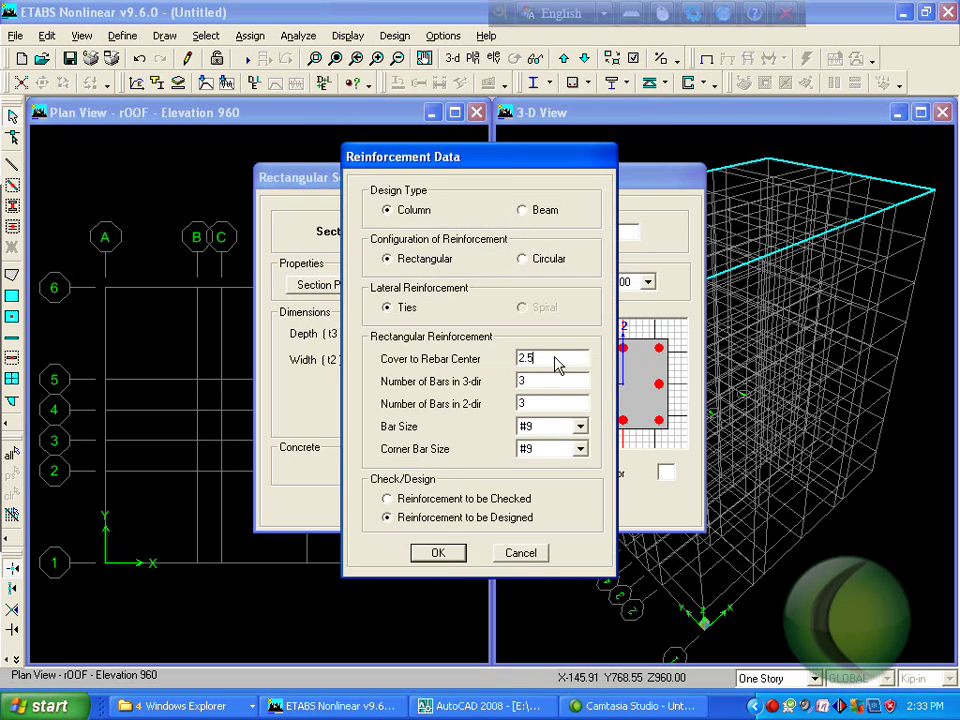
{"action": "left_click", "coordinate": [437, 553]}
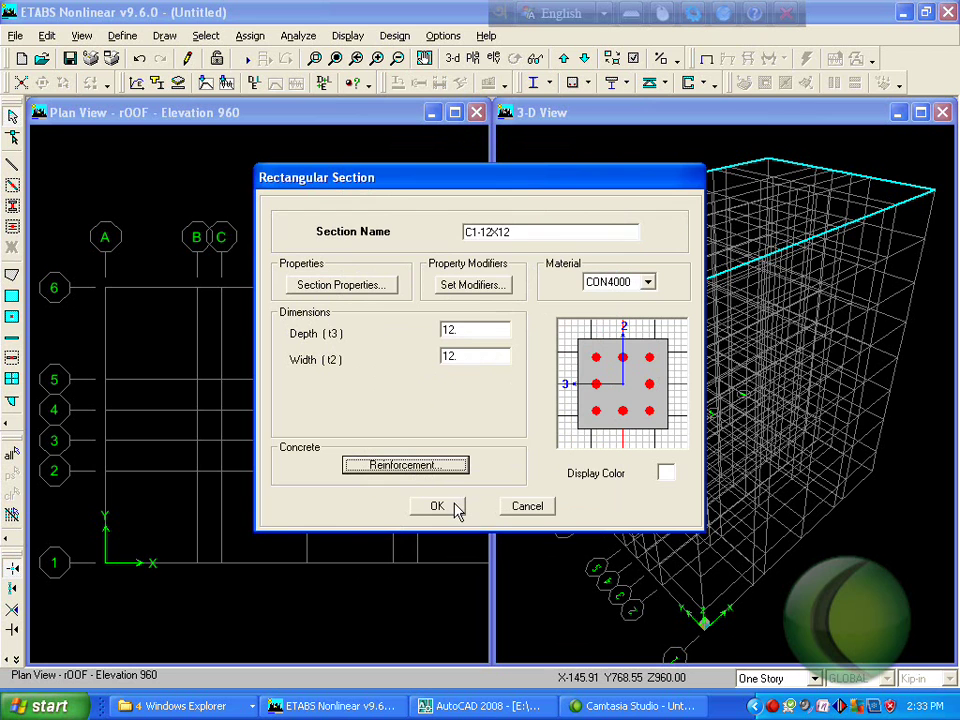
{"action": "left_click", "coordinate": [455, 508]}
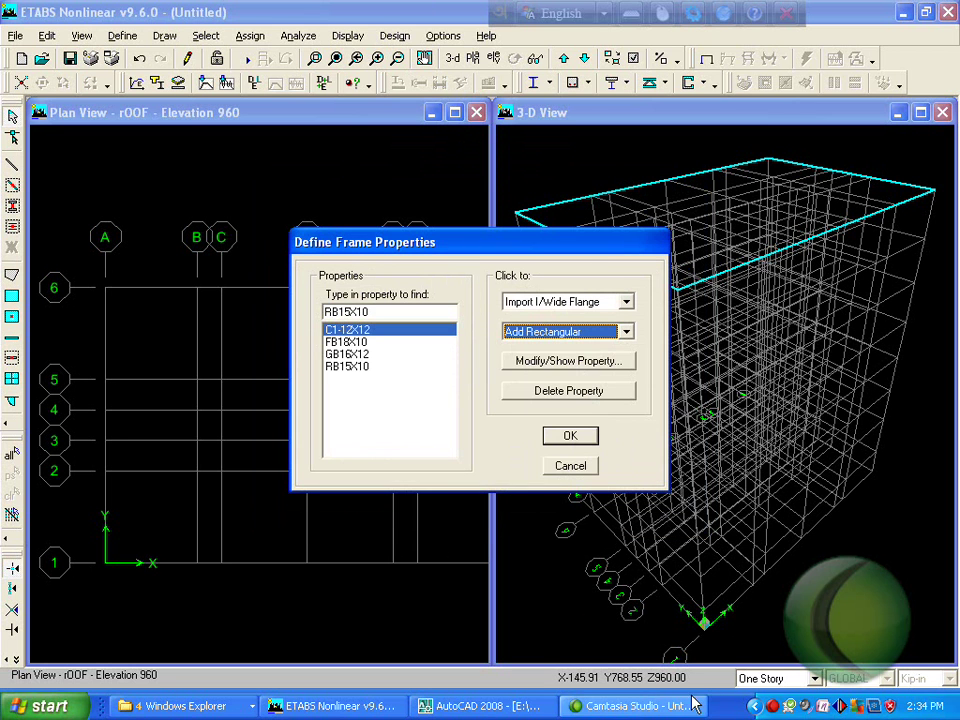
{"action": "left_click", "coordinate": [787, 704]}
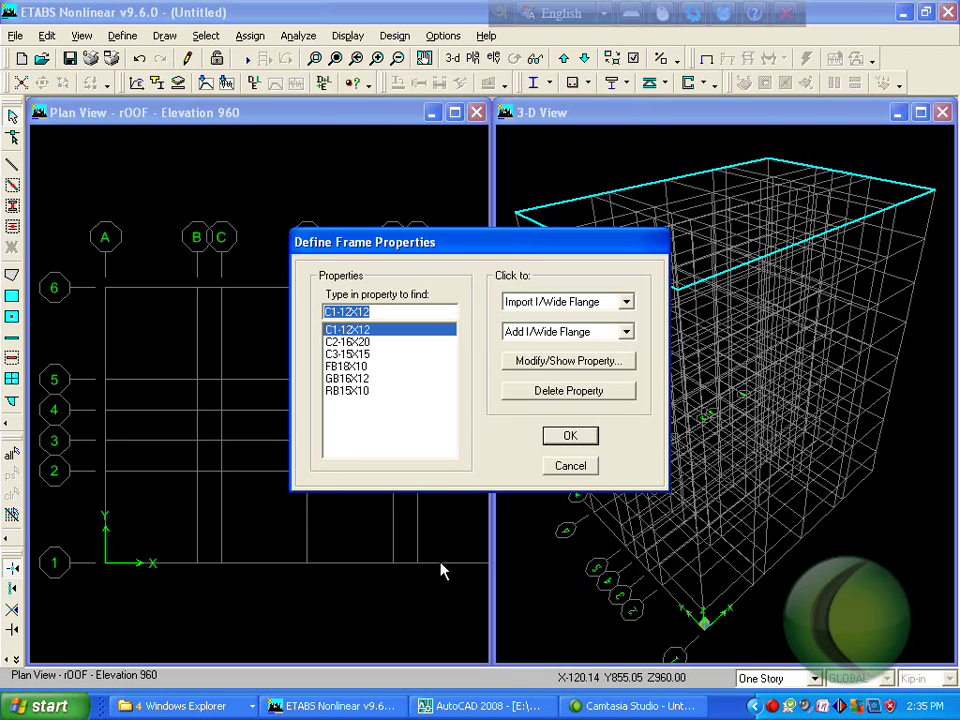
- Accept the frame properties and add a new slab section named S6 with material CON3000
{"action": "left_click", "coordinate": [588, 436]}
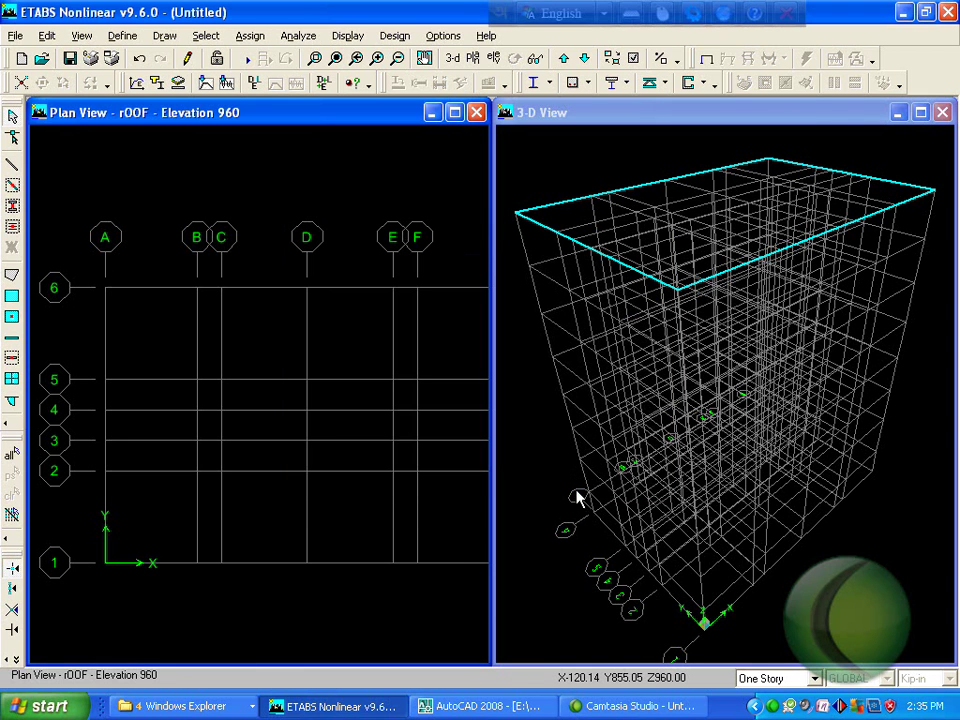
{"action": "left_click", "coordinate": [121, 36]}
{"action": "left_click", "coordinate": [135, 92]}
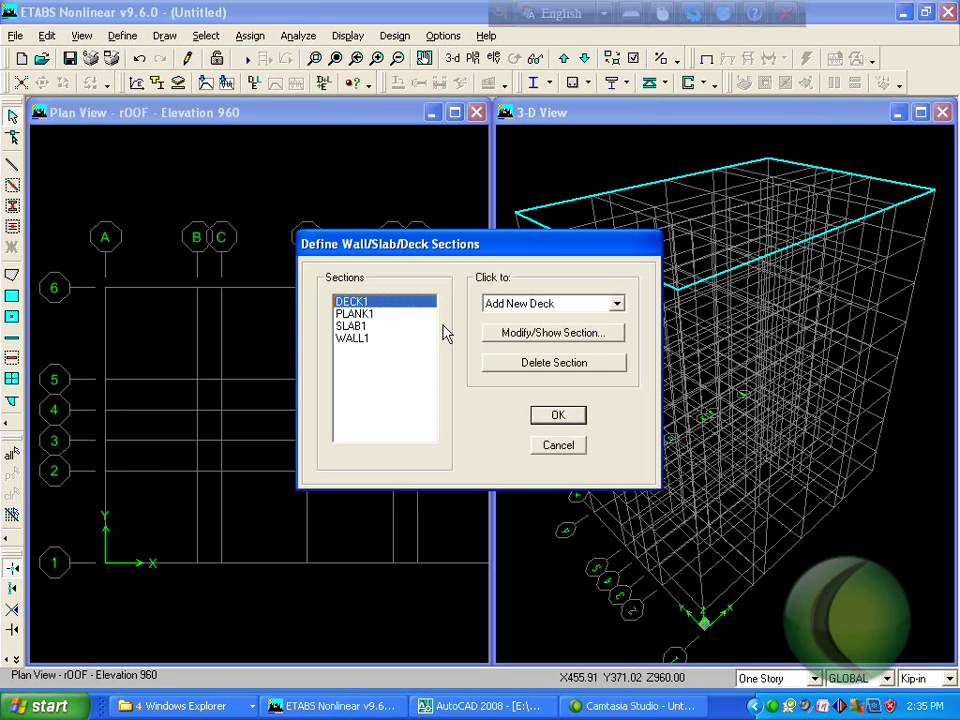
{"action": "left_click", "coordinate": [486, 305]}
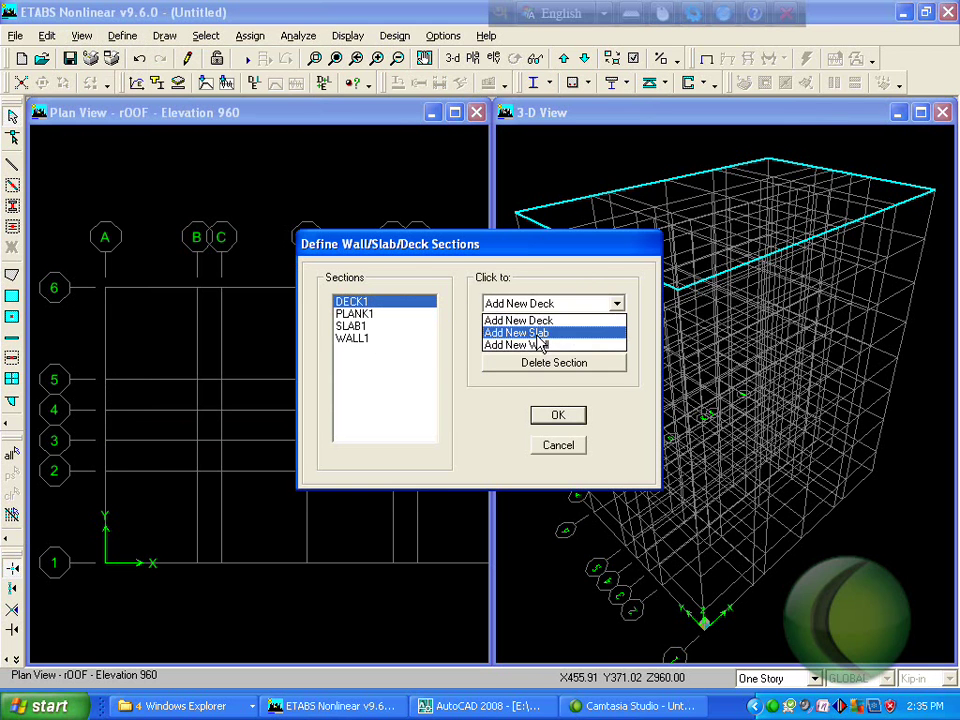
{"action": "left_click", "coordinate": [537, 333]}
{"action": "type", "text": "S"}
{"action": "left_click", "coordinate": [553, 275]}
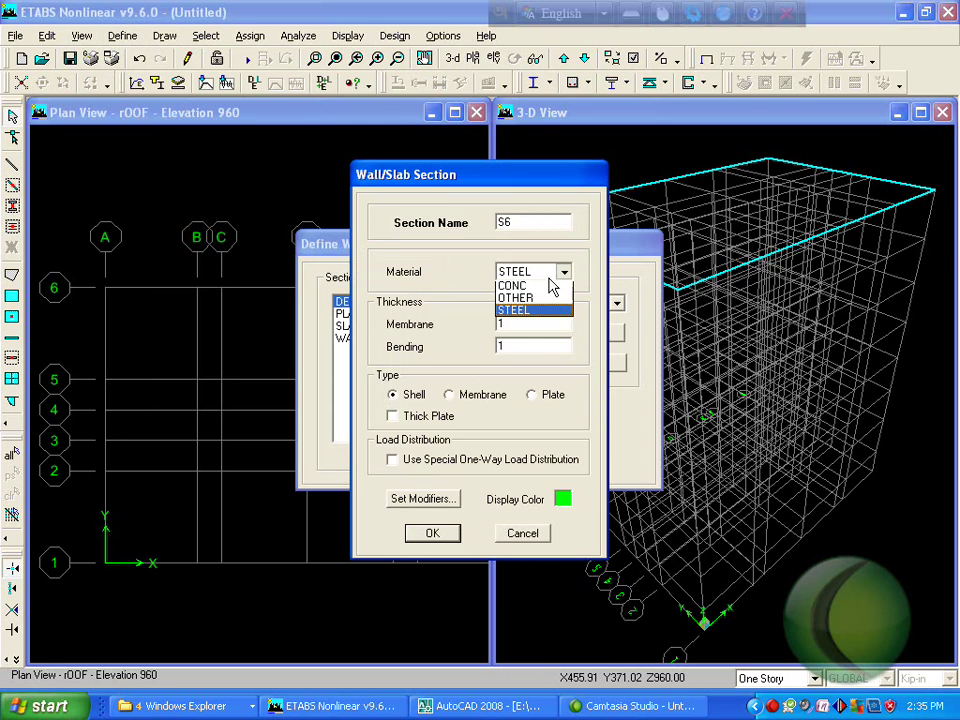
{"action": "left_click", "coordinate": [545, 291]}
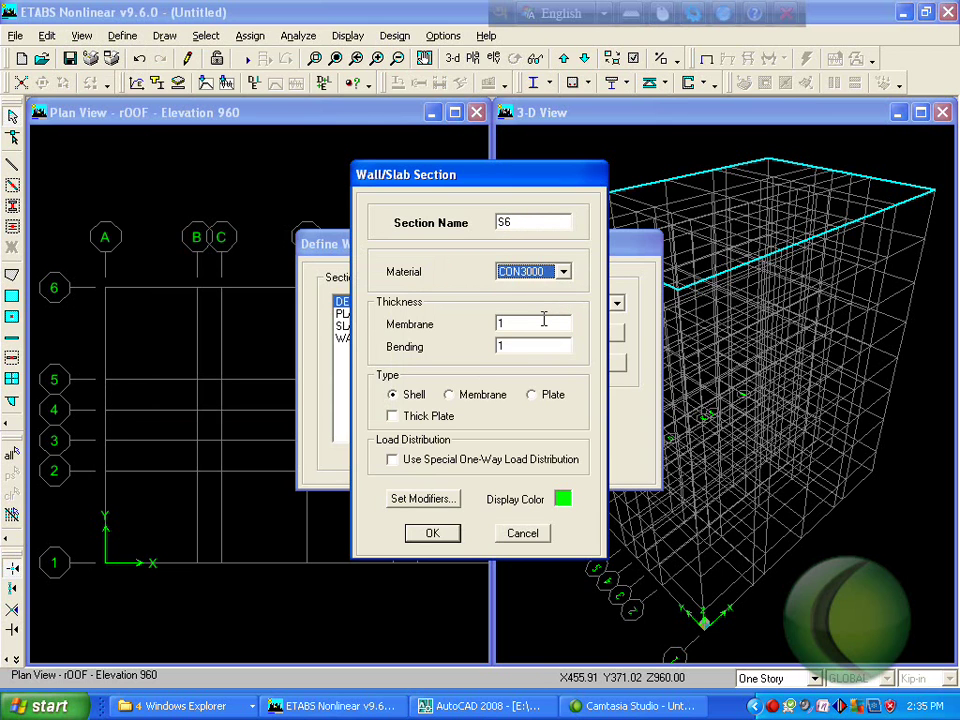
- Set slab S6's membrane and bending thickness to 6 and accept the wall/slab/deck section definitions
{"action": "double_click", "coordinate": [543, 318]}
{"action": "double_click", "coordinate": [517, 348]}
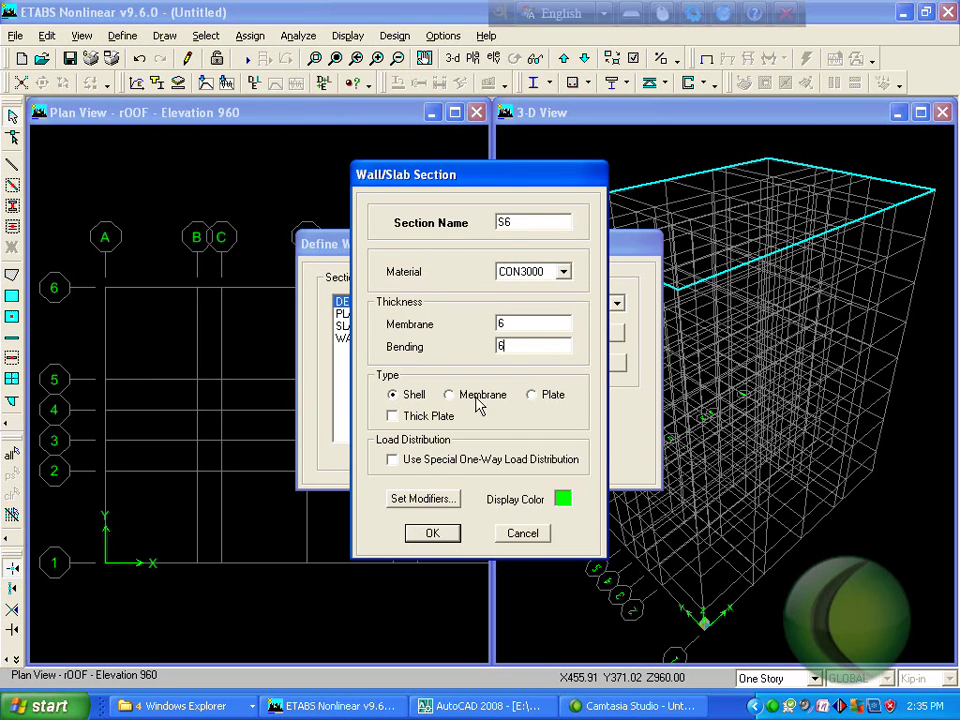
{"action": "left_click", "coordinate": [433, 537]}
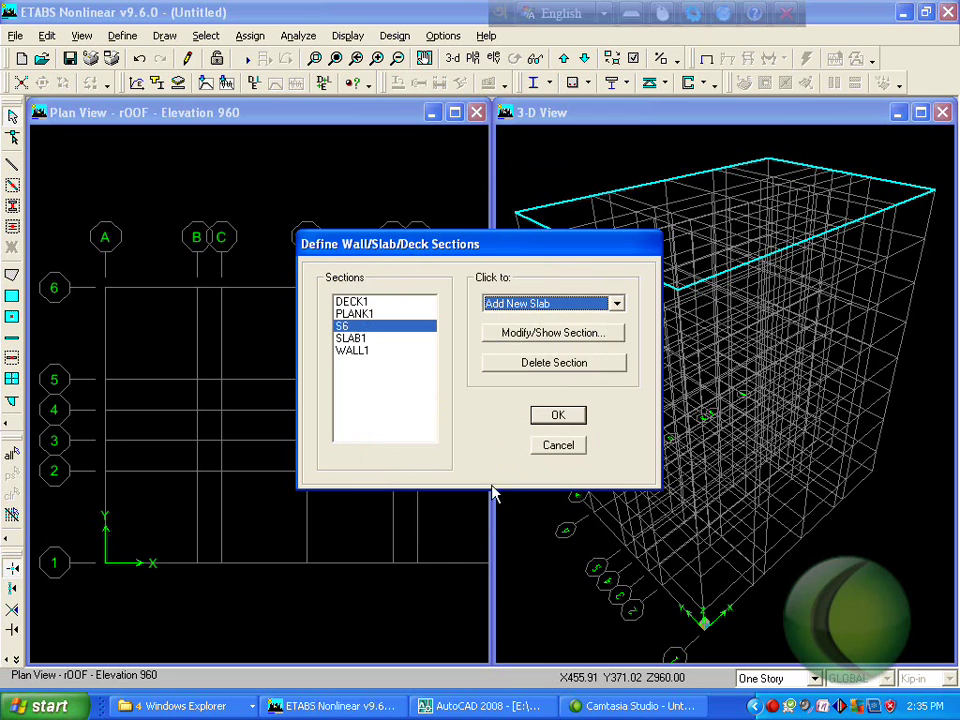
{"action": "left_click", "coordinate": [548, 416]}
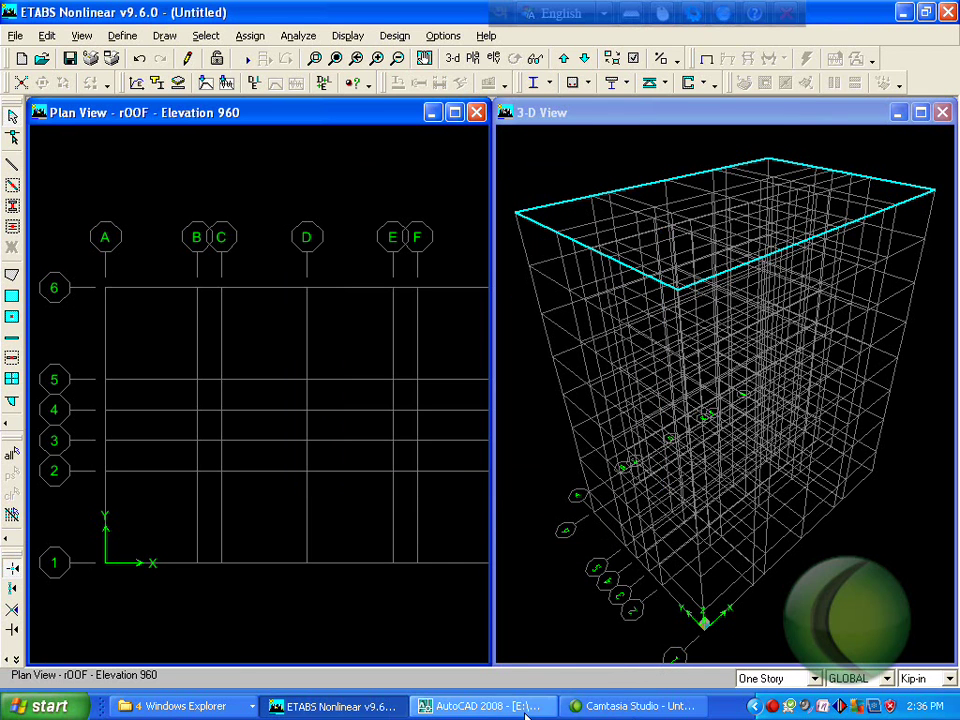
{"action": "left_click", "coordinate": [775, 705]}
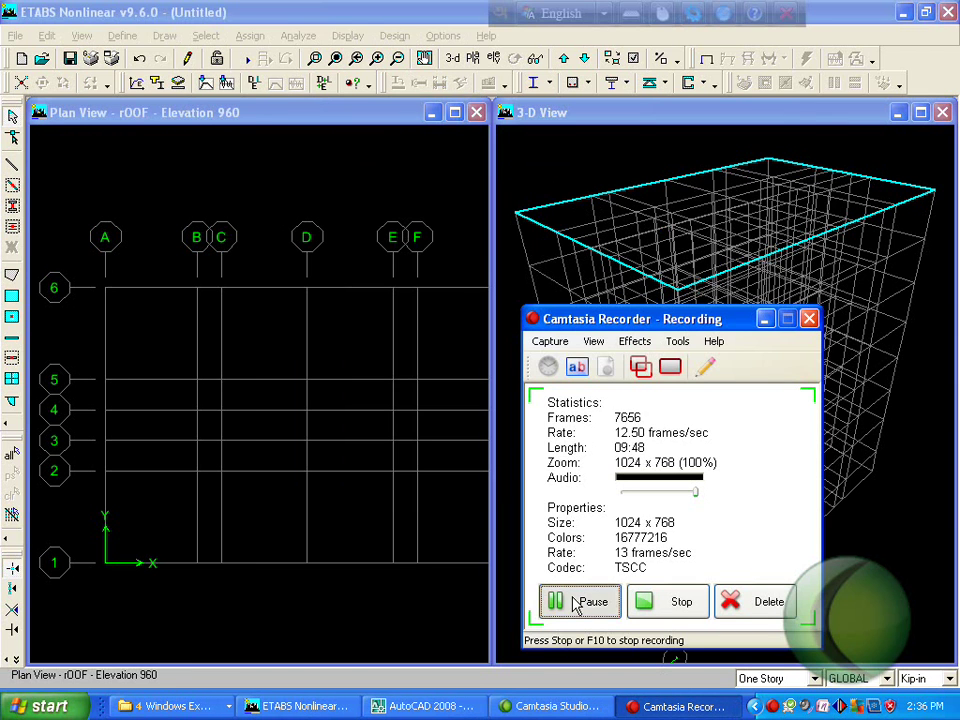
- Start creating columns in plan with section C1-12X12 and apply the drawing to all stories
{"action": "left_click", "coordinate": [577, 604]}
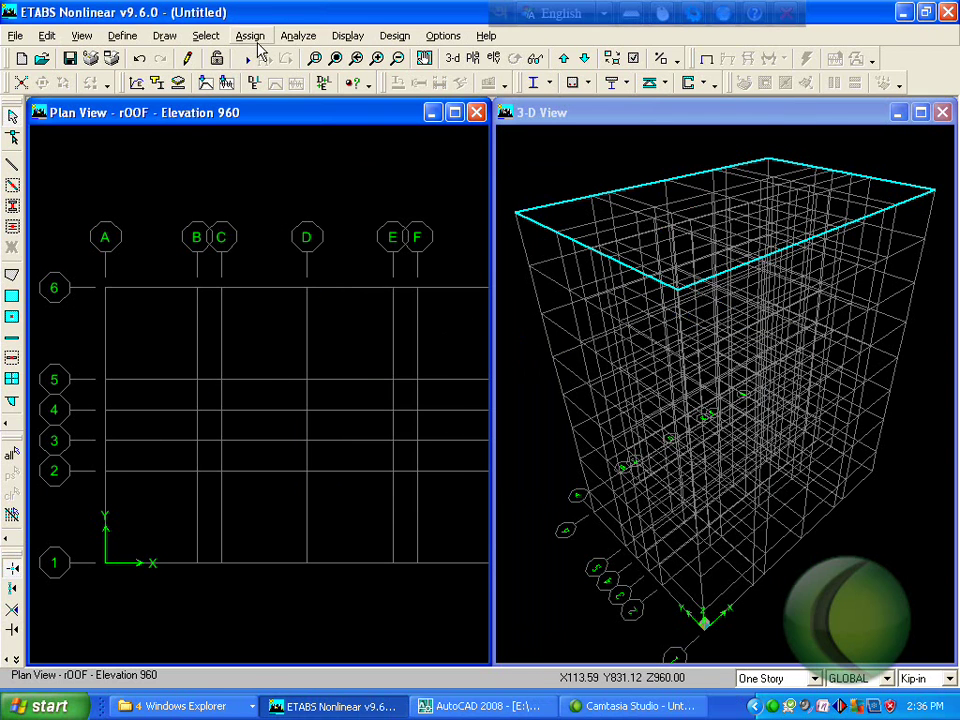
{"action": "left_click", "coordinate": [165, 36]}
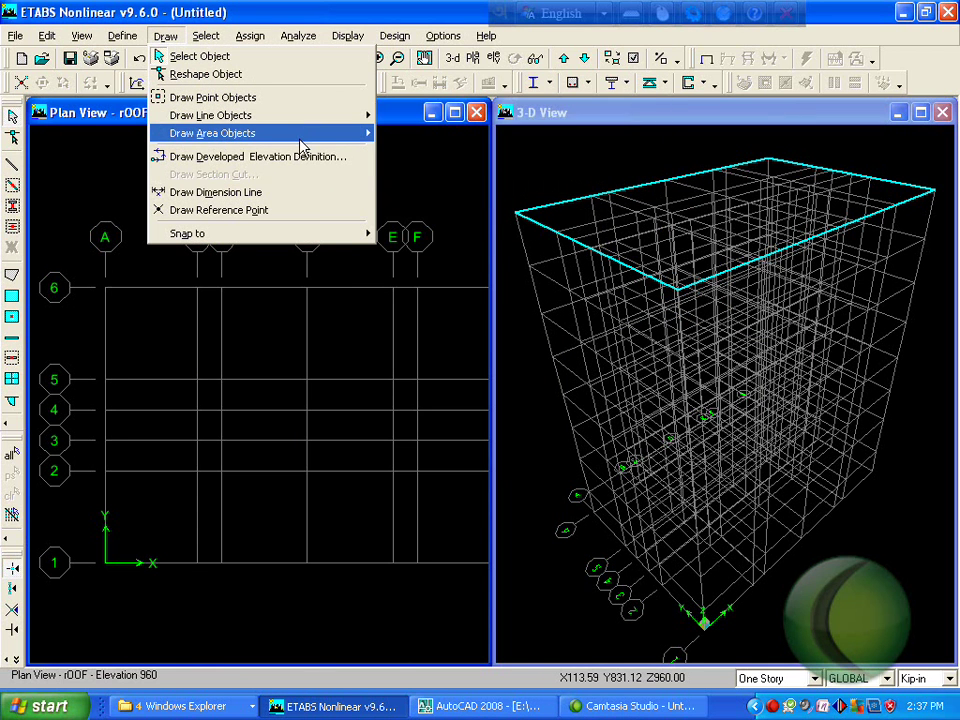
{"action": "mouse_move", "coordinate": [300, 138]}
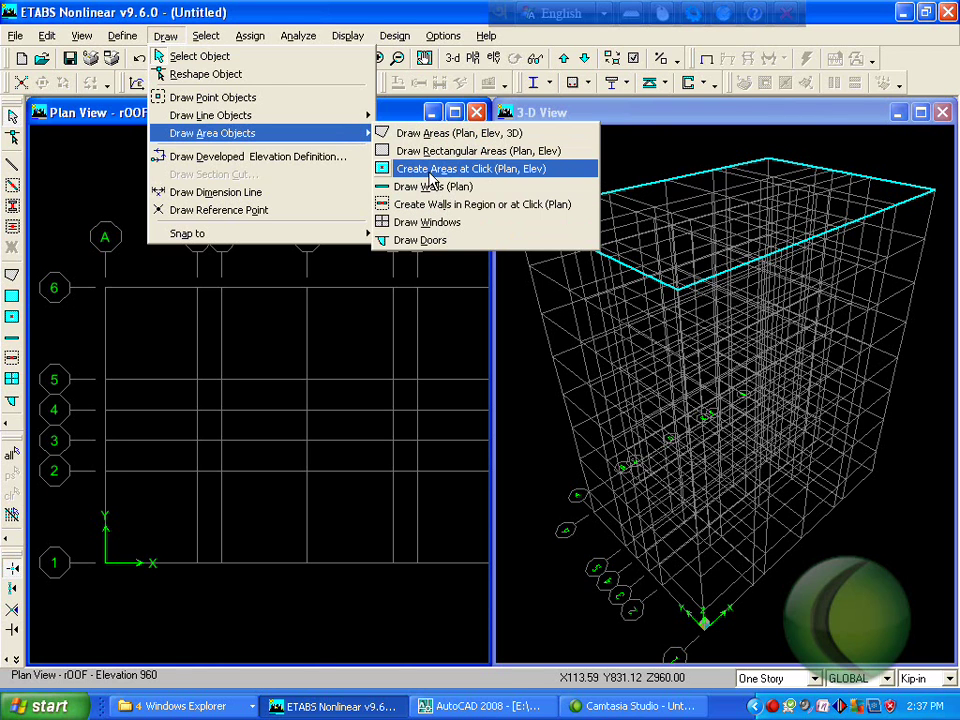
{"action": "mouse_move", "coordinate": [265, 115]}
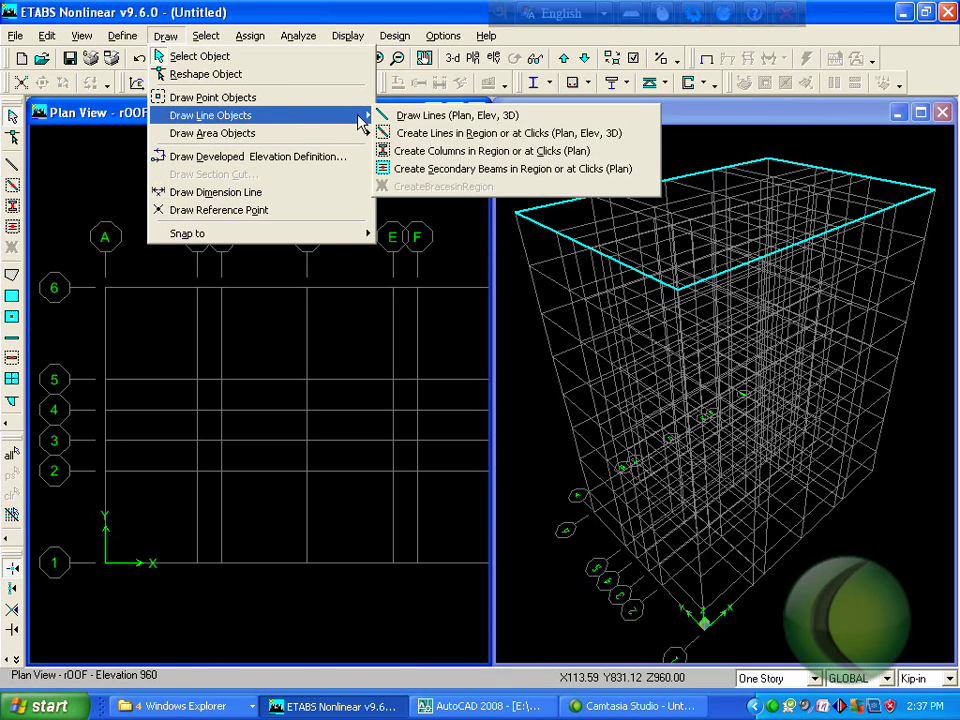
{"action": "left_click", "coordinate": [460, 151]}
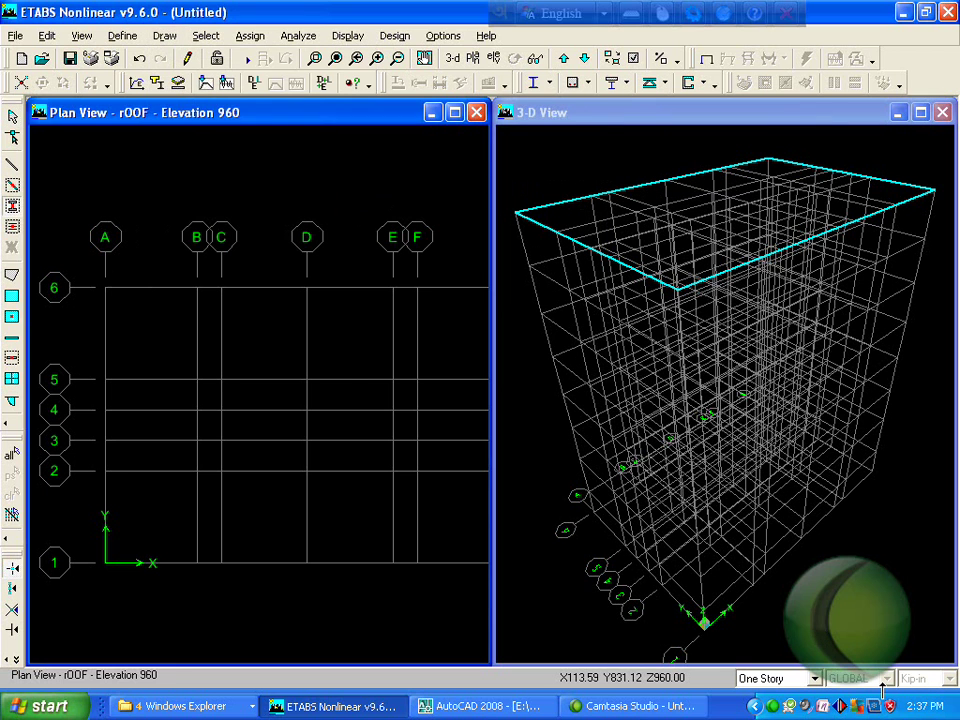
{"action": "left_click", "coordinate": [813, 679]}
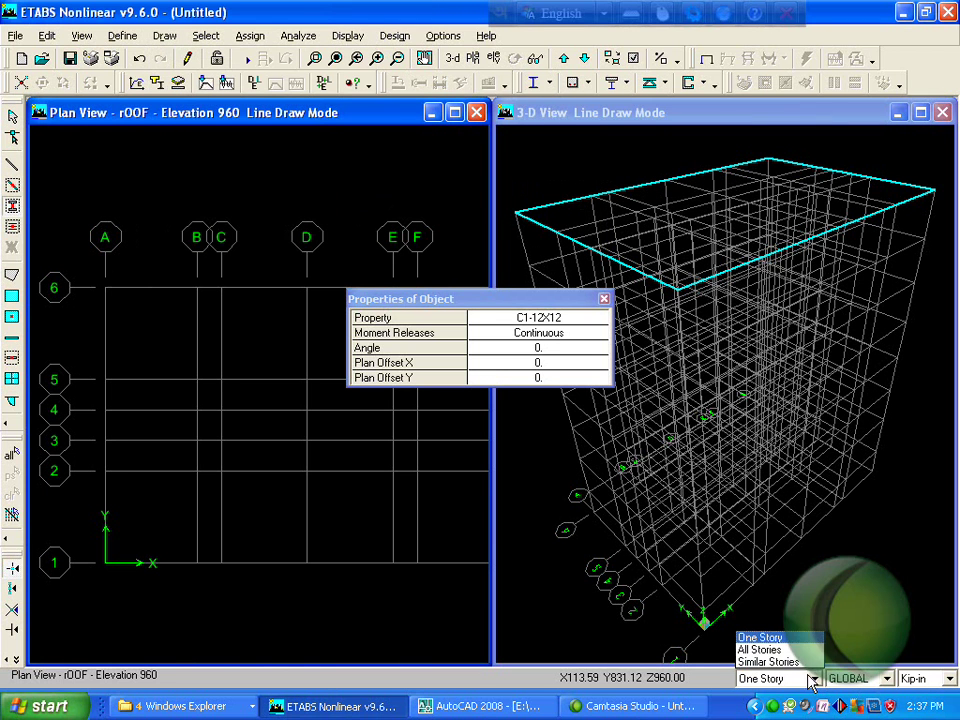
{"action": "left_click", "coordinate": [765, 649]}
{"action": "left_click_drag", "start_coordinate": [527, 307], "coordinate": [747, 306]}
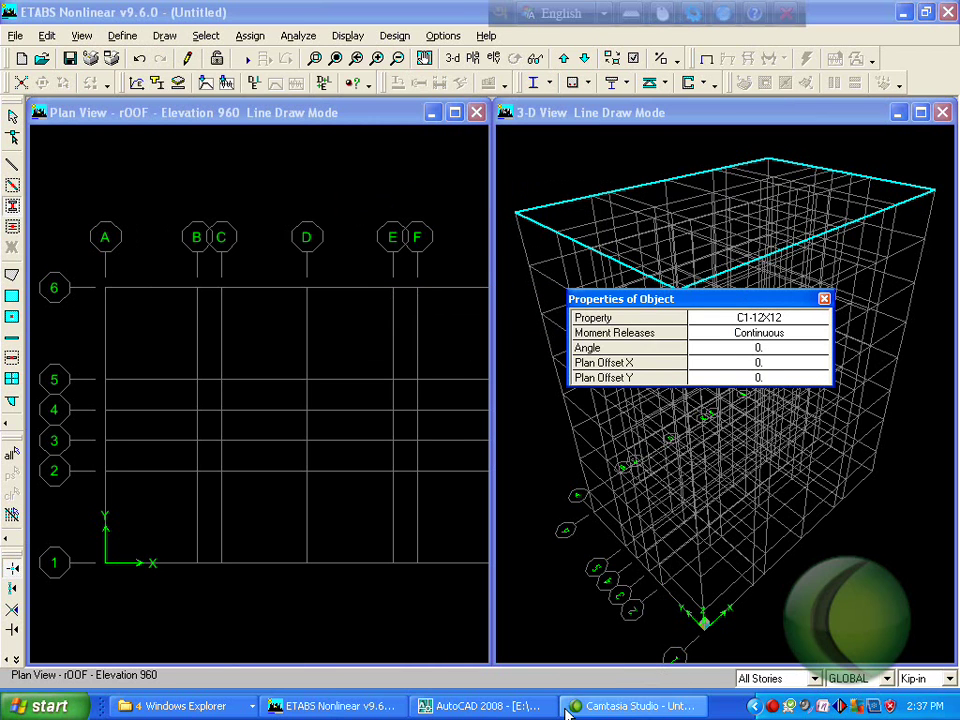
- Check the column layout in AutoCAD and, back in ETABS, place C1-12X12 columns at corner grid points A-6, A-1, G-1 and G-6
{"action": "left_click", "coordinate": [482, 706]}
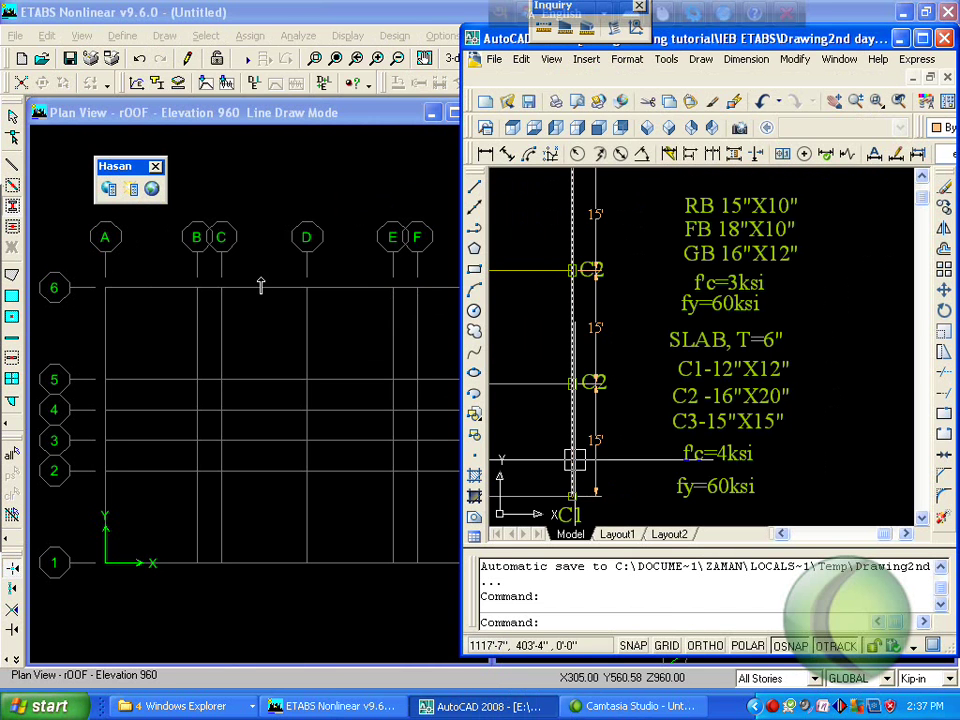
{"action": "scroll", "coordinate": [715, 387], "scroll_direction": "down", "scroll_amount": 5}
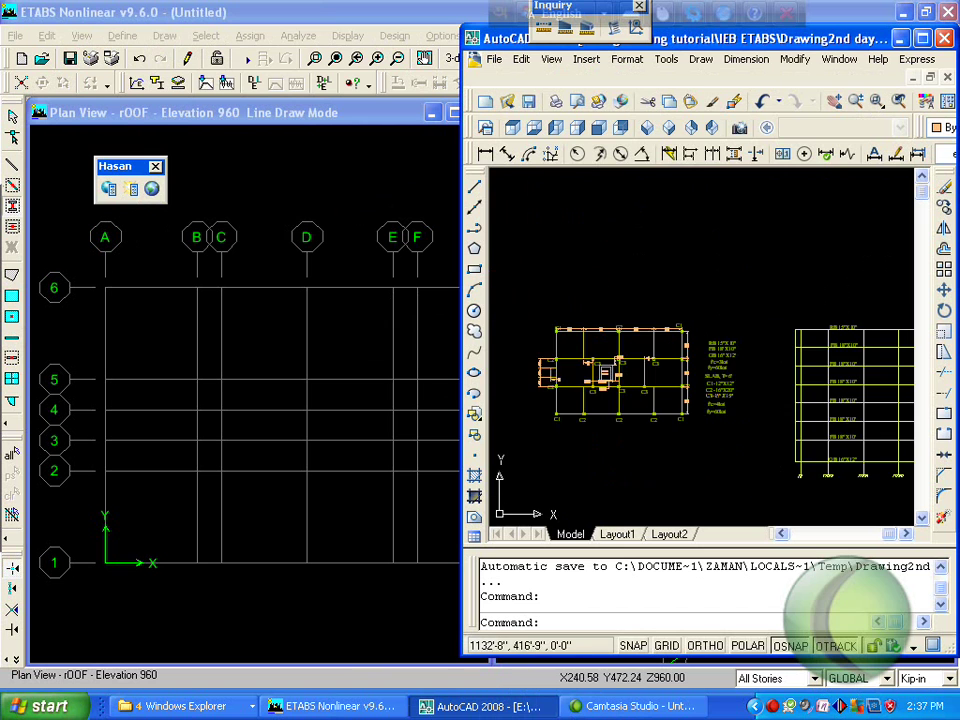
{"action": "scroll", "coordinate": [530, 362], "scroll_direction": "up", "scroll_amount": 4}
{"action": "scroll", "coordinate": [671, 463], "scroll_direction": "down", "scroll_amount": 1}
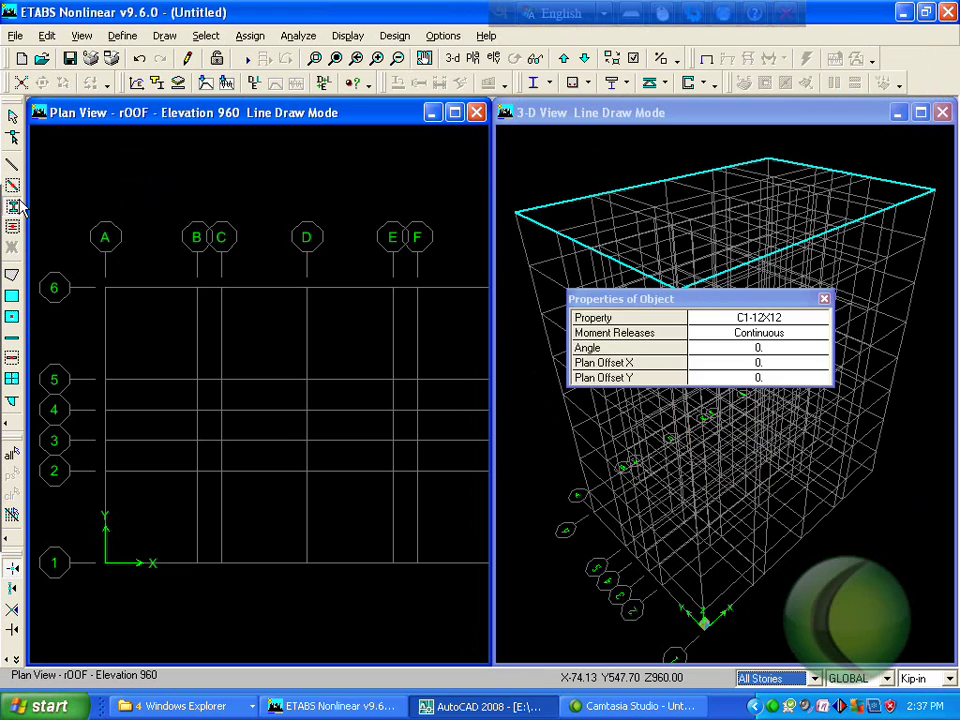
{"action": "left_click", "coordinate": [25, 226]}
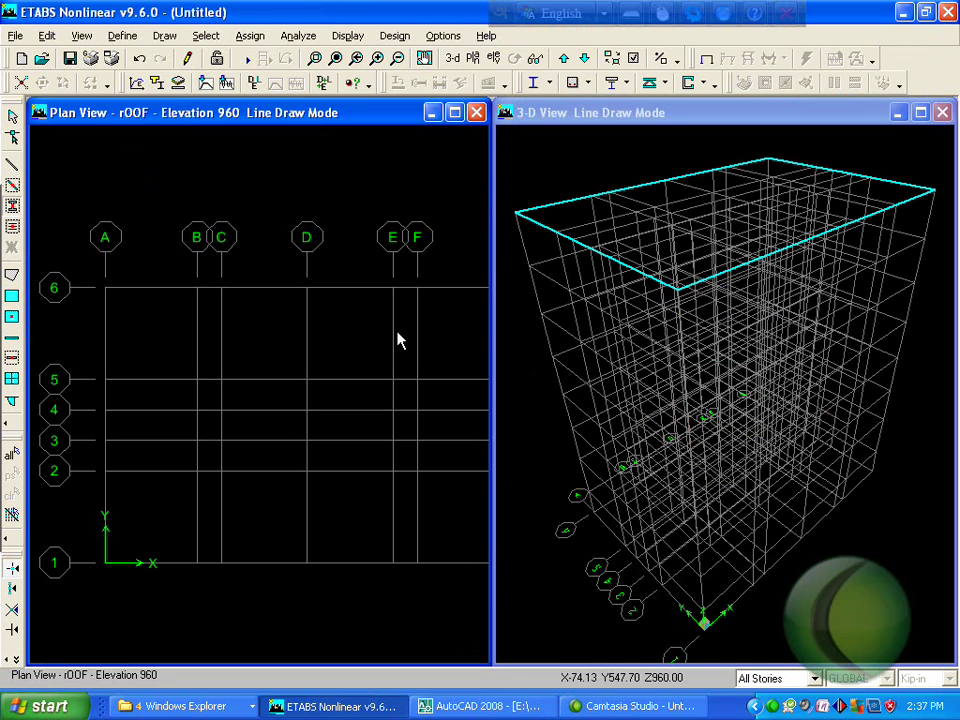
{"action": "left_click", "coordinate": [13, 206]}
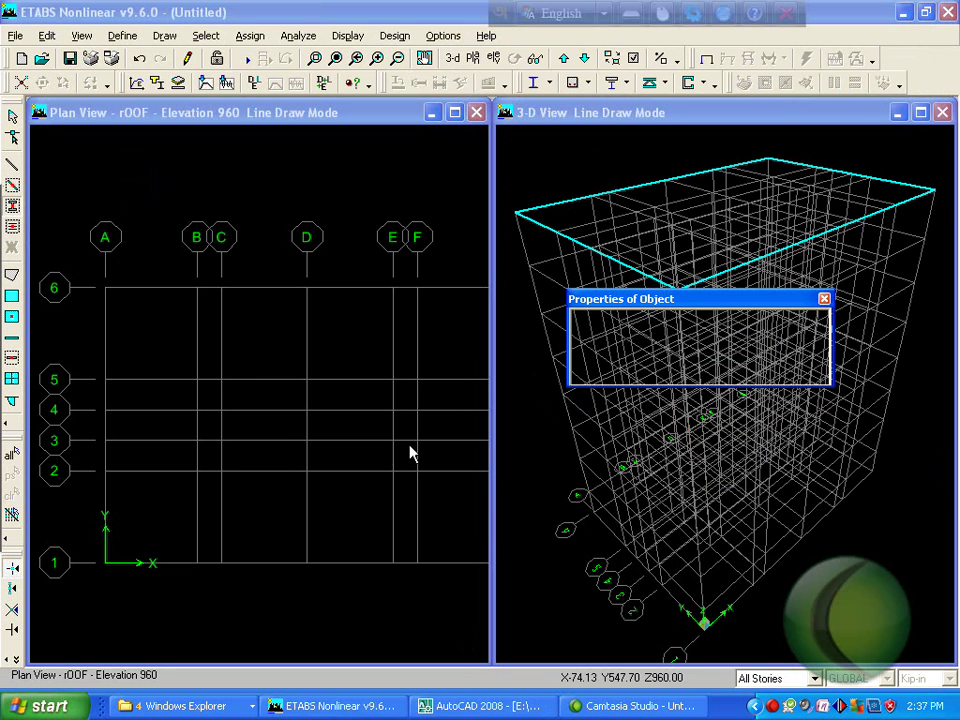
{"action": "left_click", "coordinate": [107, 287]}
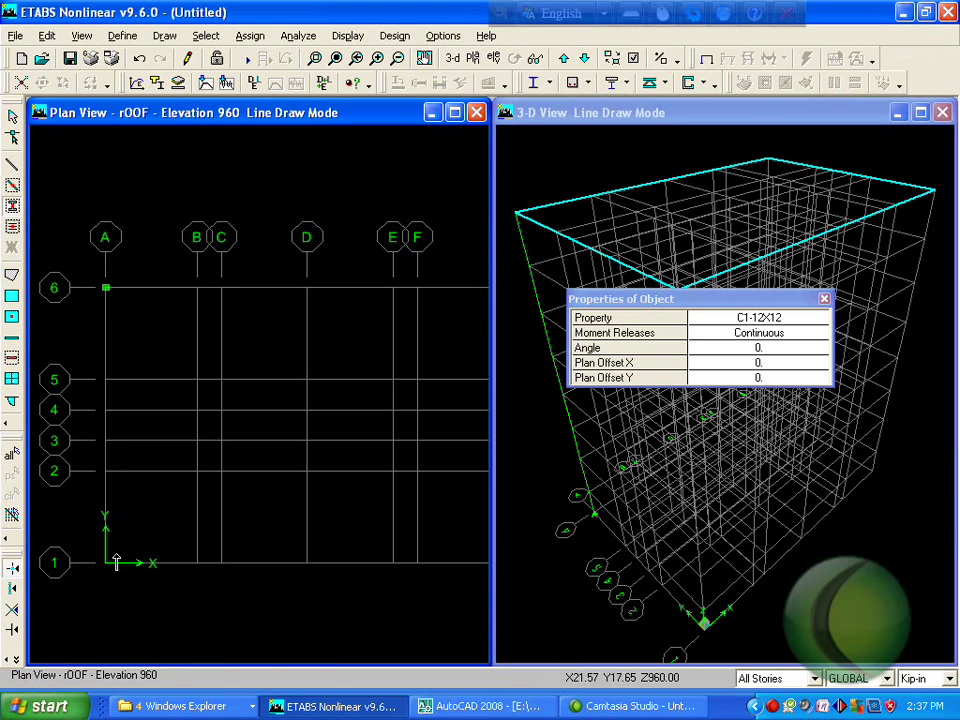
{"action": "scroll", "coordinate": [254, 560], "scroll_direction": "down", "scroll_amount": 1}
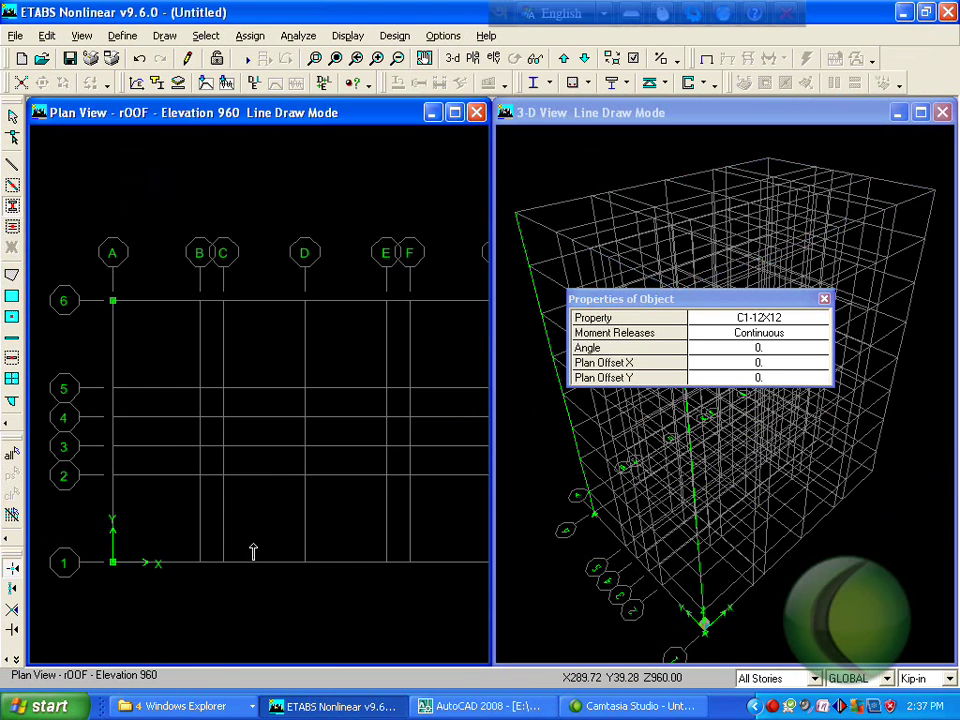
{"action": "scroll", "coordinate": [258, 528], "scroll_direction": "down", "scroll_amount": 1}
{"action": "scroll", "coordinate": [272, 535], "scroll_direction": "down", "scroll_amount": 2}
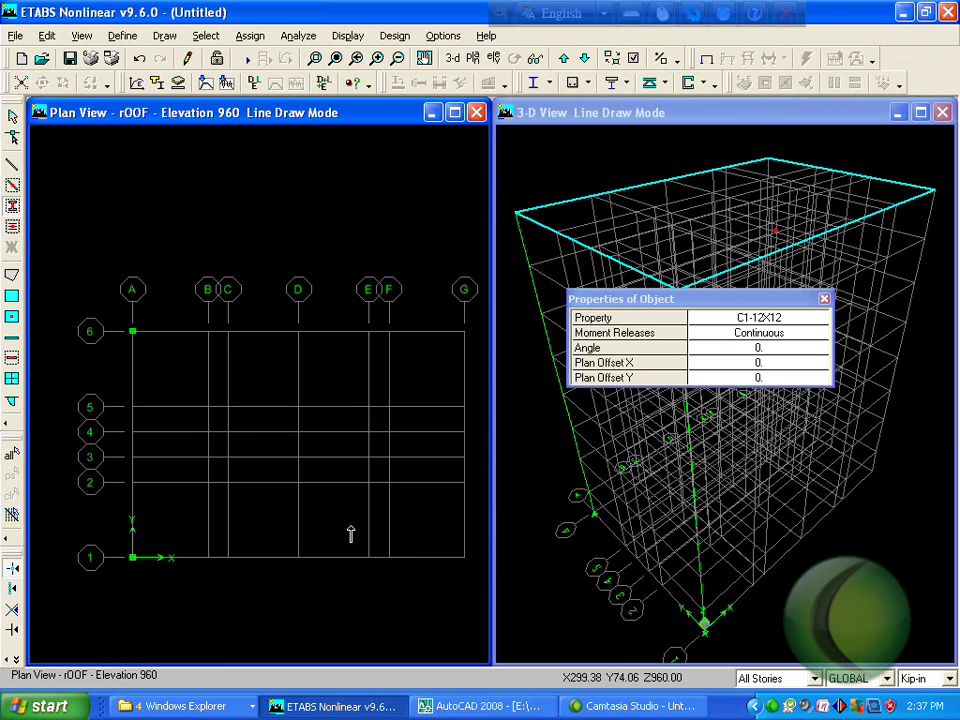
{"action": "left_click", "coordinate": [456, 556]}
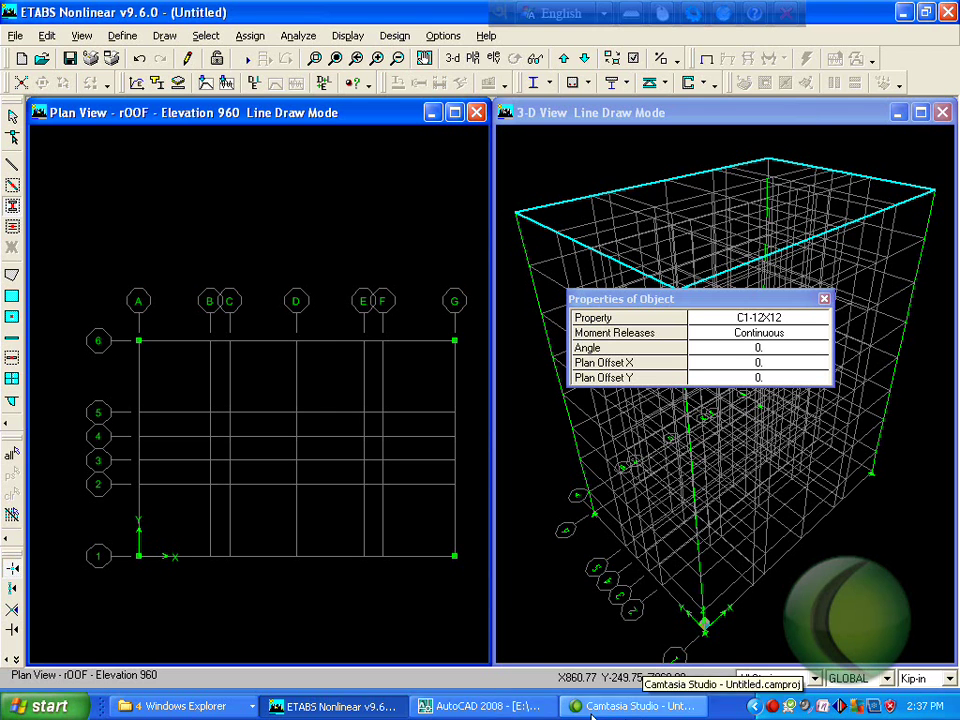
{"action": "left_click", "coordinate": [475, 708]}
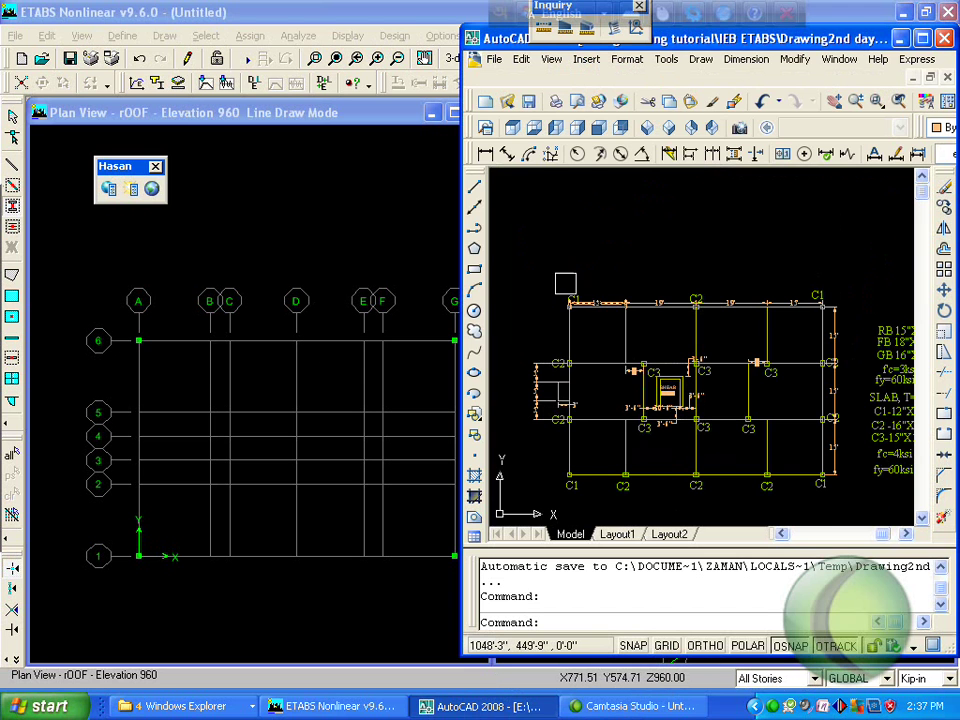
{"action": "left_click", "coordinate": [326, 256]}
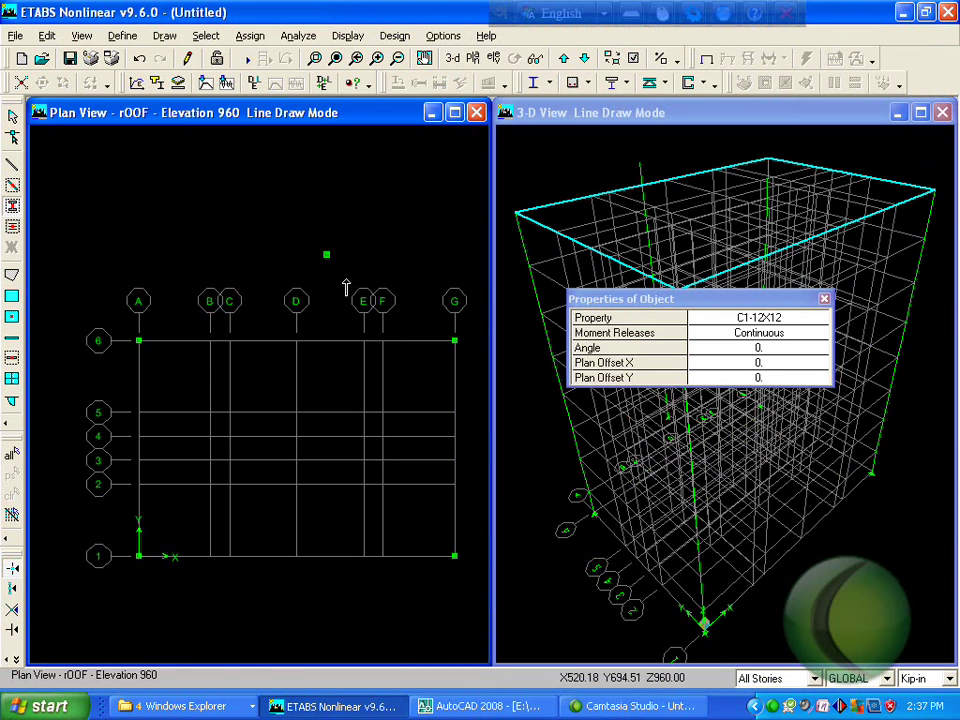
{"action": "key", "text": "Escape"}
{"action": "left_click_drag", "start_coordinate": [356, 228], "coordinate": [314, 268]}
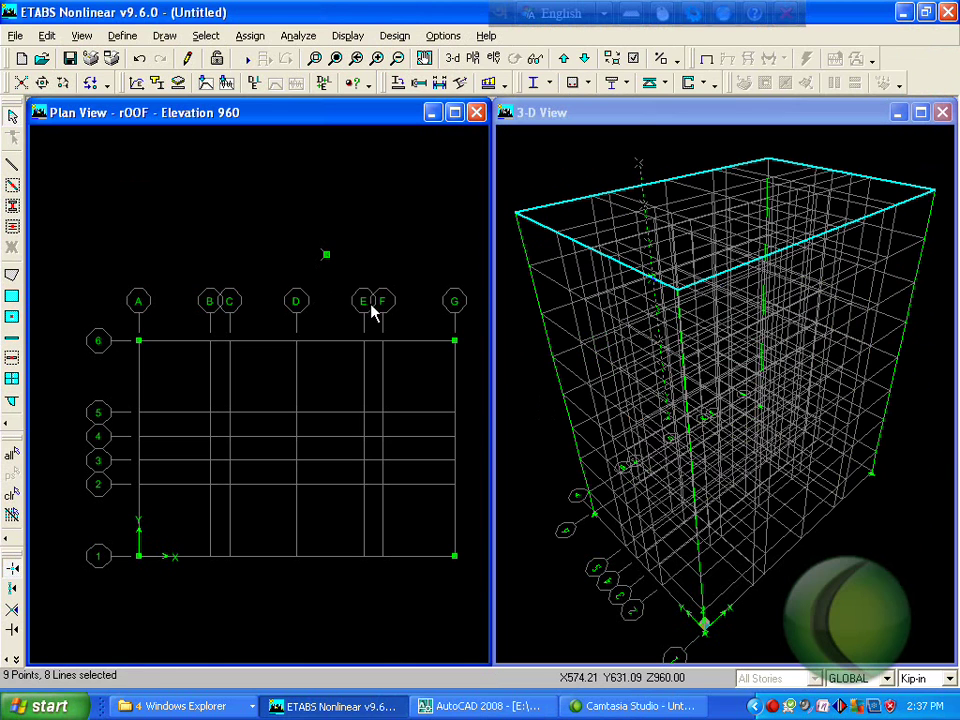
{"action": "key", "text": "Delete"}
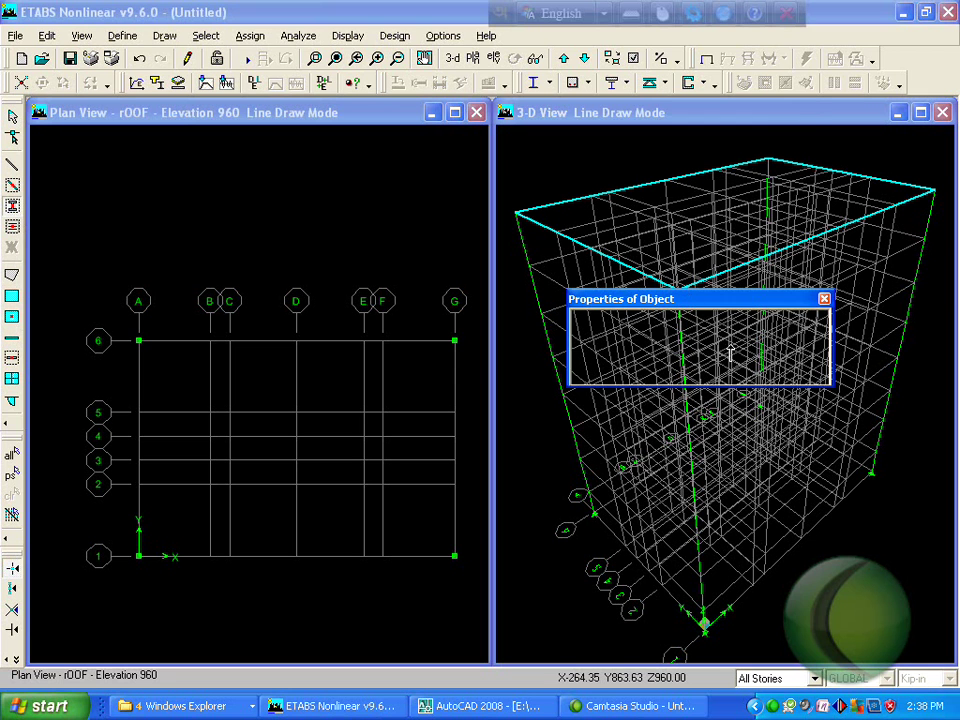
- Switch the column section to C2-16X20 and place columns at grid points D-6, A-5, A-2, G-5 and G-2
{"action": "left_click", "coordinate": [792, 330]}
{"action": "left_click", "coordinate": [791, 333]}
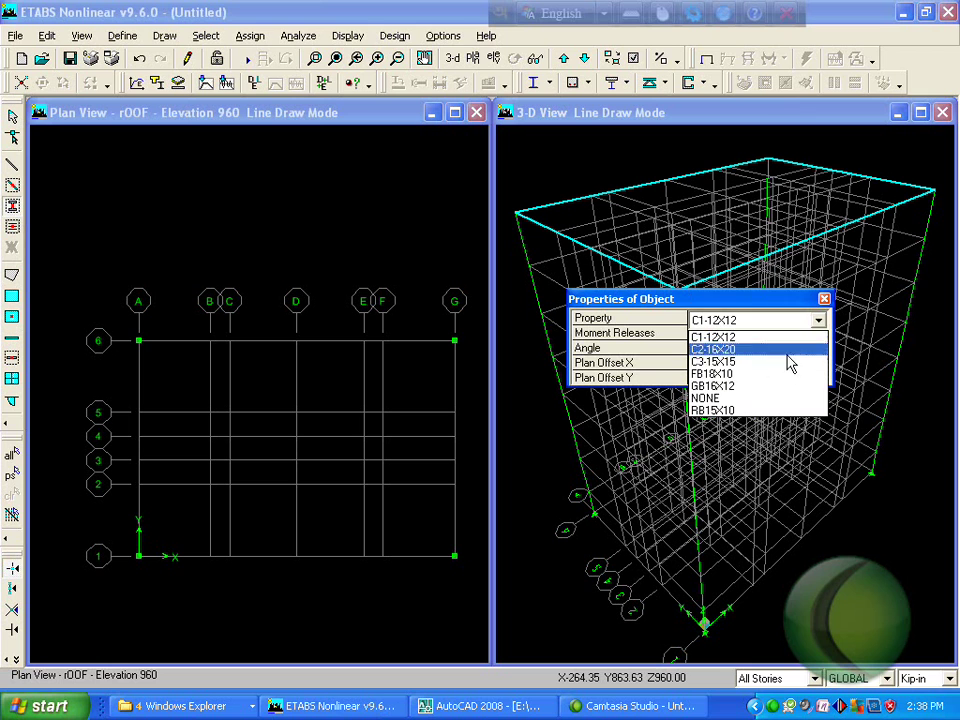
{"action": "left_click", "coordinate": [779, 350]}
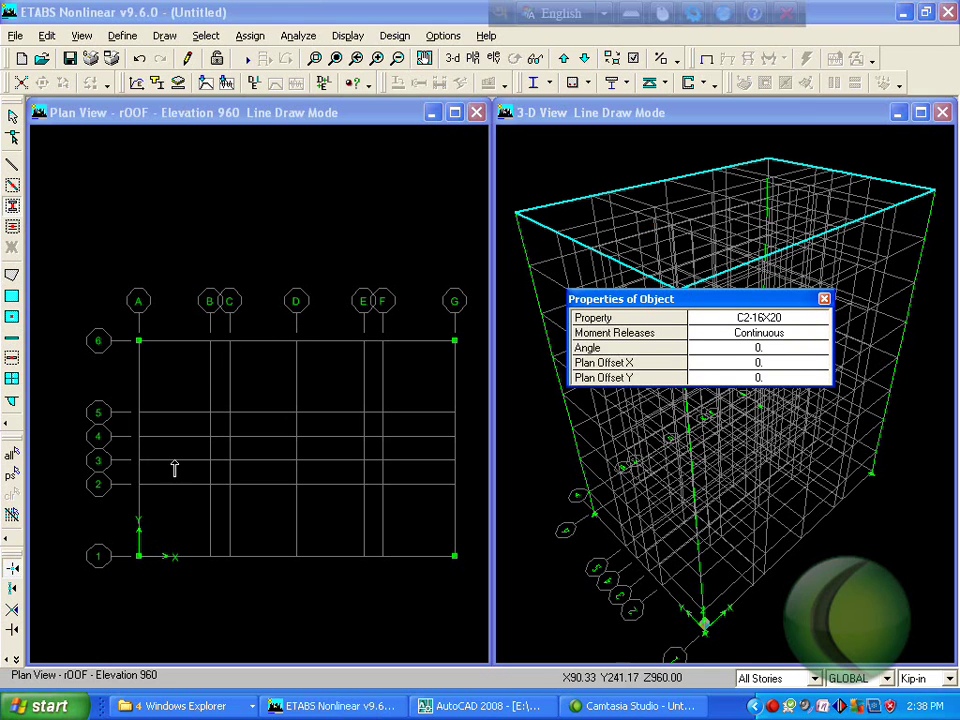
{"action": "left_click", "coordinate": [299, 342]}
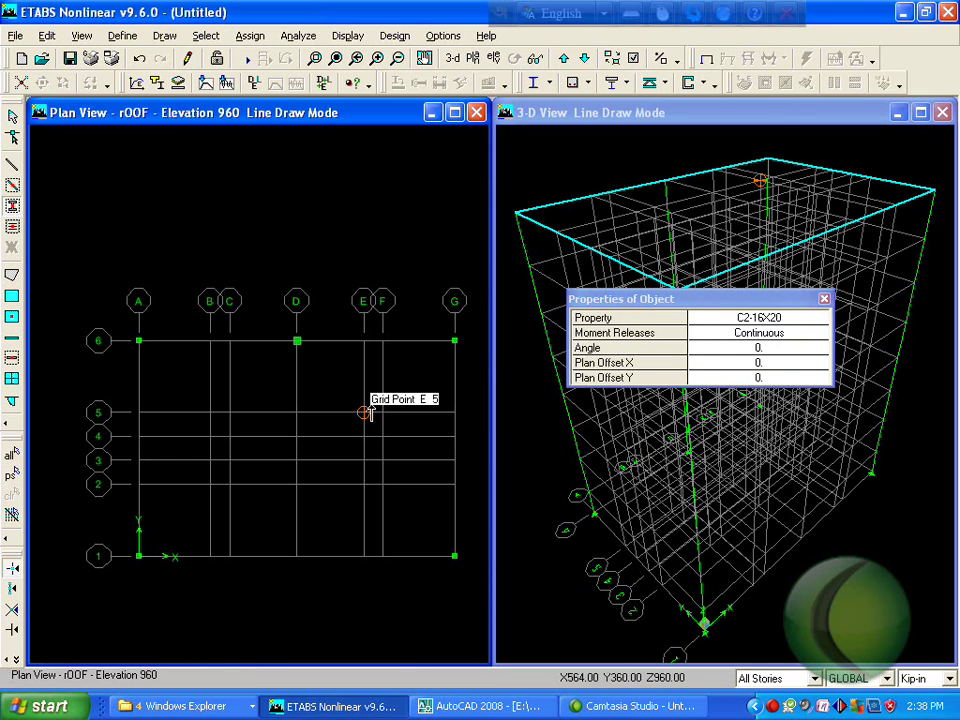
{"action": "left_click", "coordinate": [137, 416]}
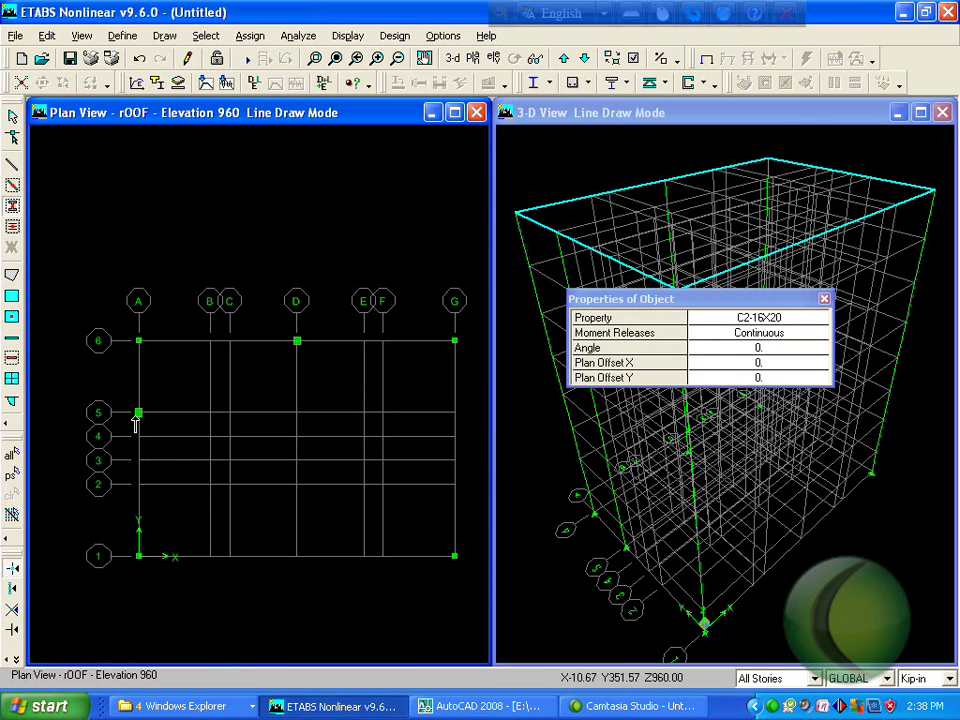
{"action": "left_click", "coordinate": [138, 484]}
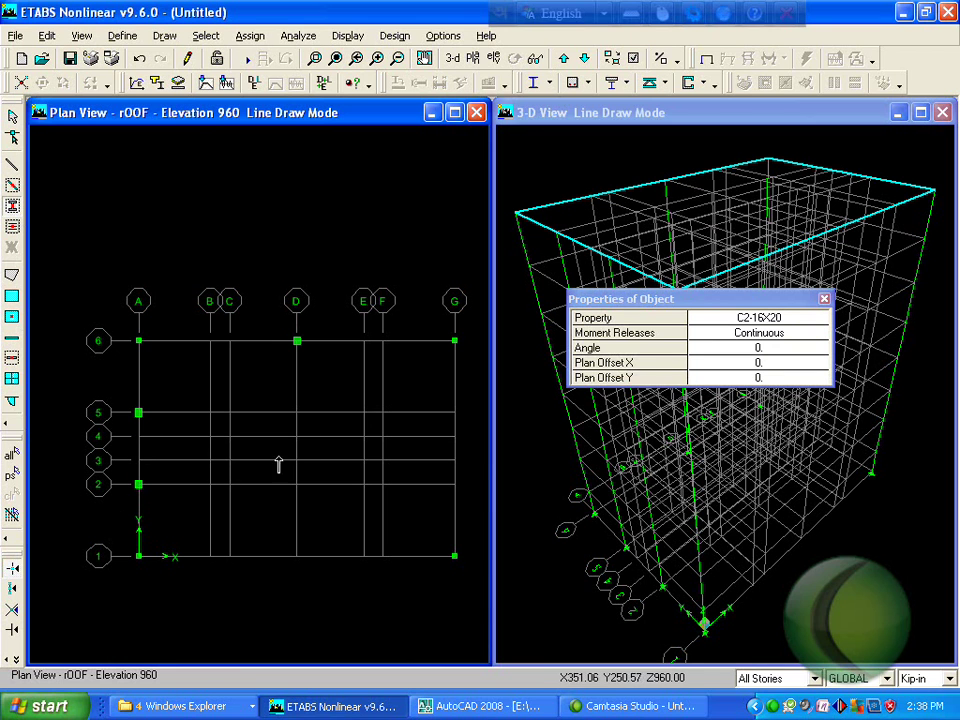
{"action": "left_click", "coordinate": [454, 412]}
{"action": "left_click", "coordinate": [454, 484]}
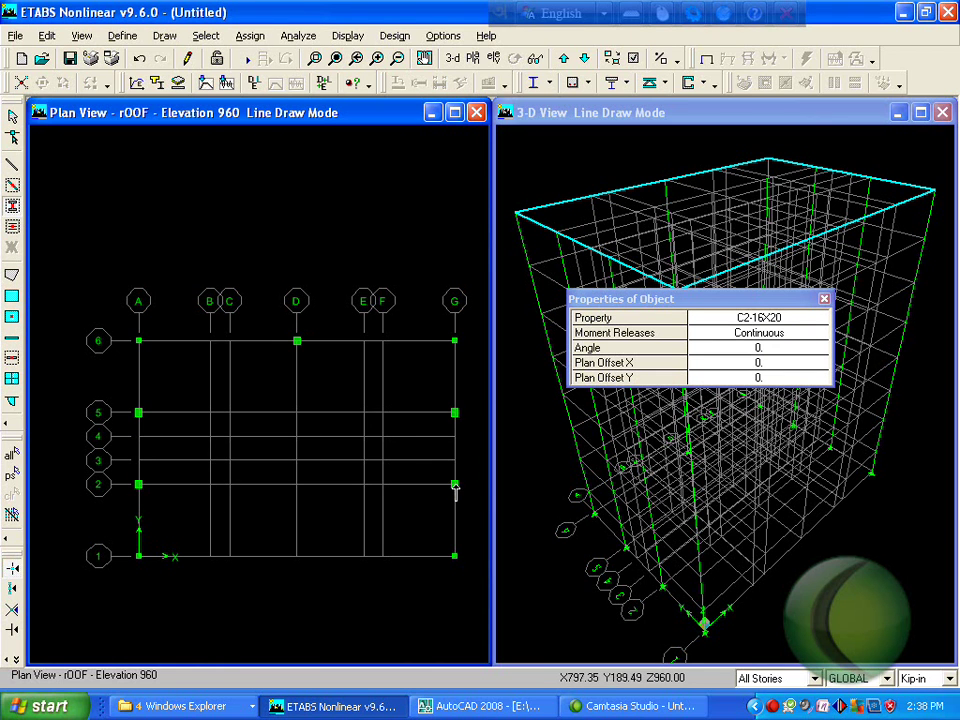
- Set the C2-16X20 column angle to 90 and place a column at grid point D-1
{"action": "left_click", "coordinate": [750, 362]}
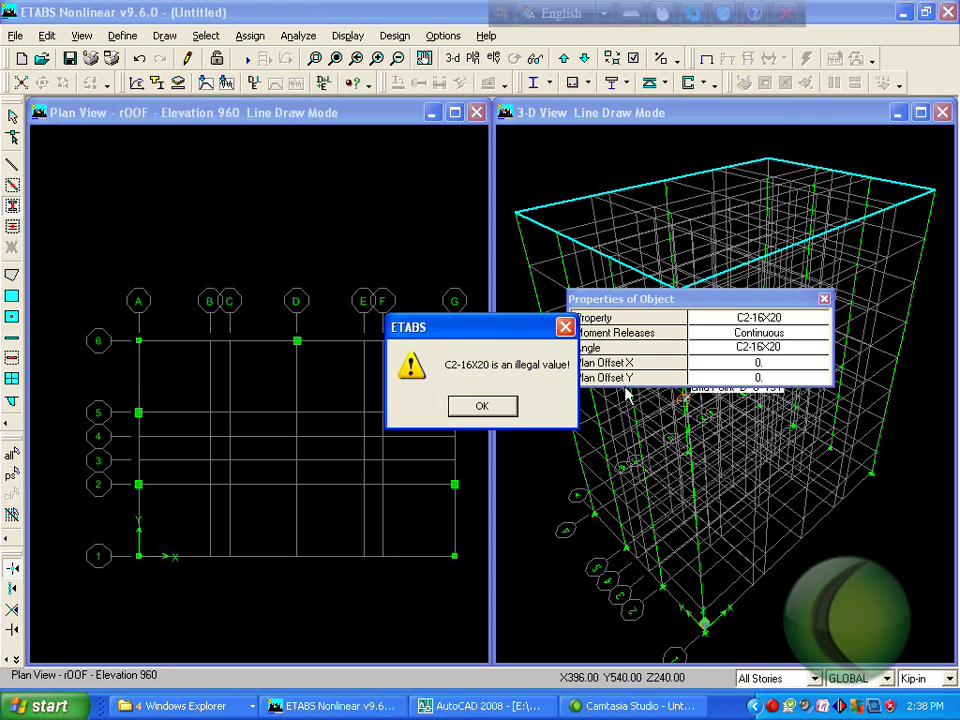
{"action": "left_click", "coordinate": [563, 334]}
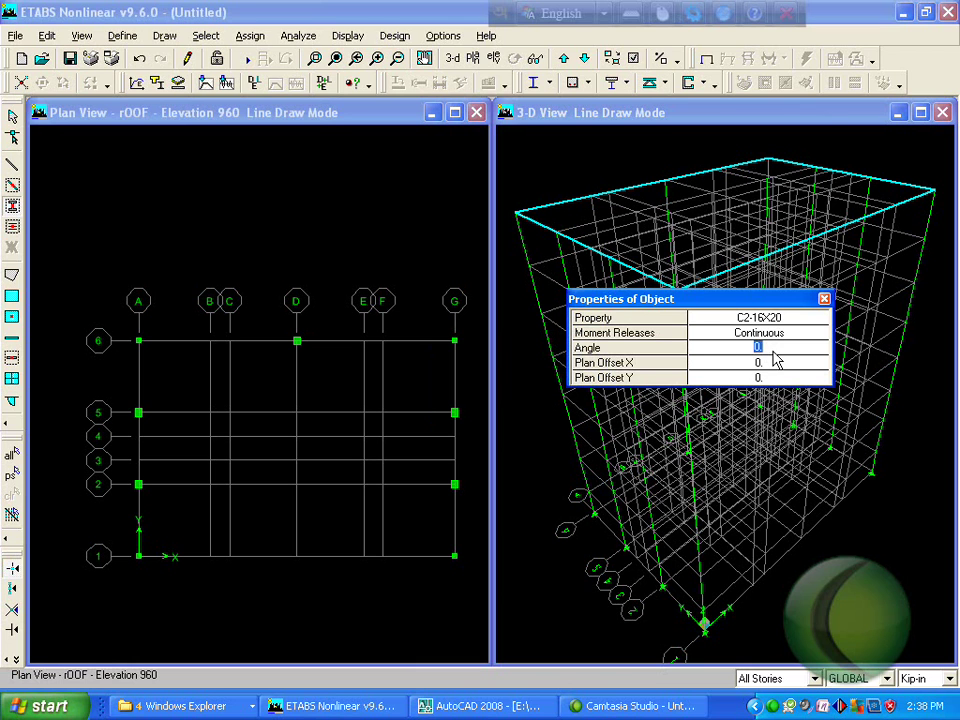
{"action": "type", "text": "90"}
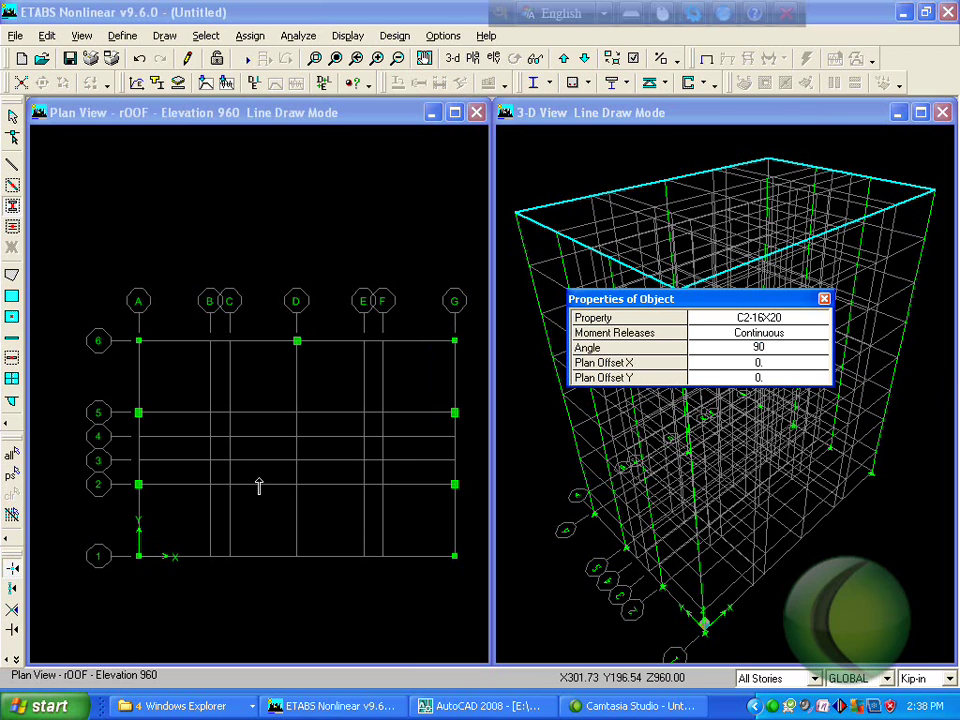
{"action": "left_click", "coordinate": [294, 559]}
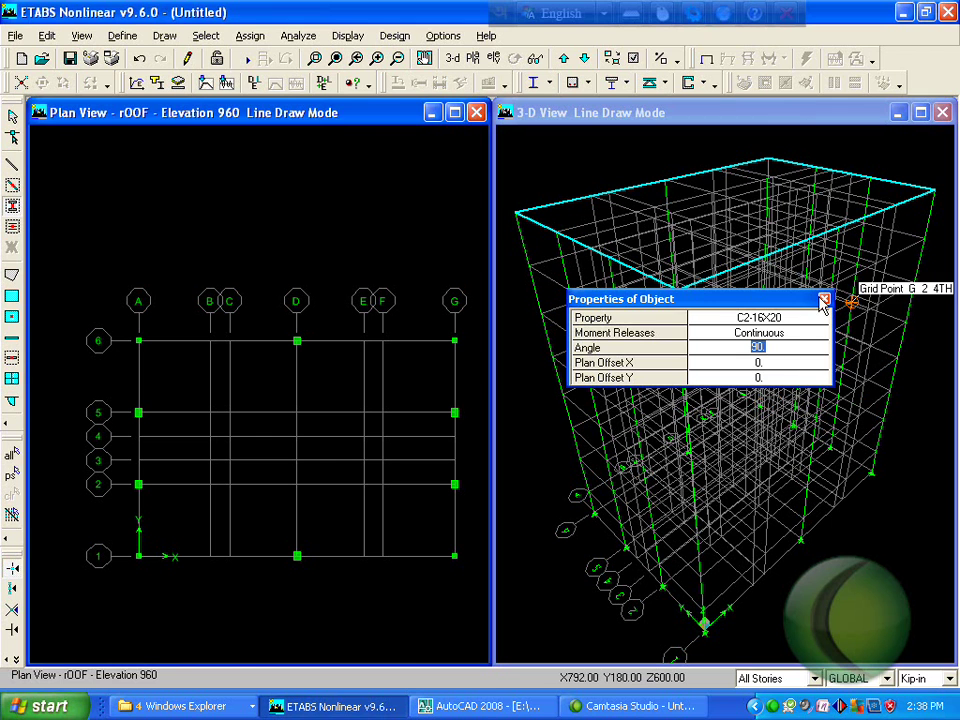
{"action": "left_click", "coordinate": [824, 299]}
{"action": "key", "text": "Escape"}
{"action": "left_click", "coordinate": [773, 706]}
{"action": "left_click", "coordinate": [581, 612]}
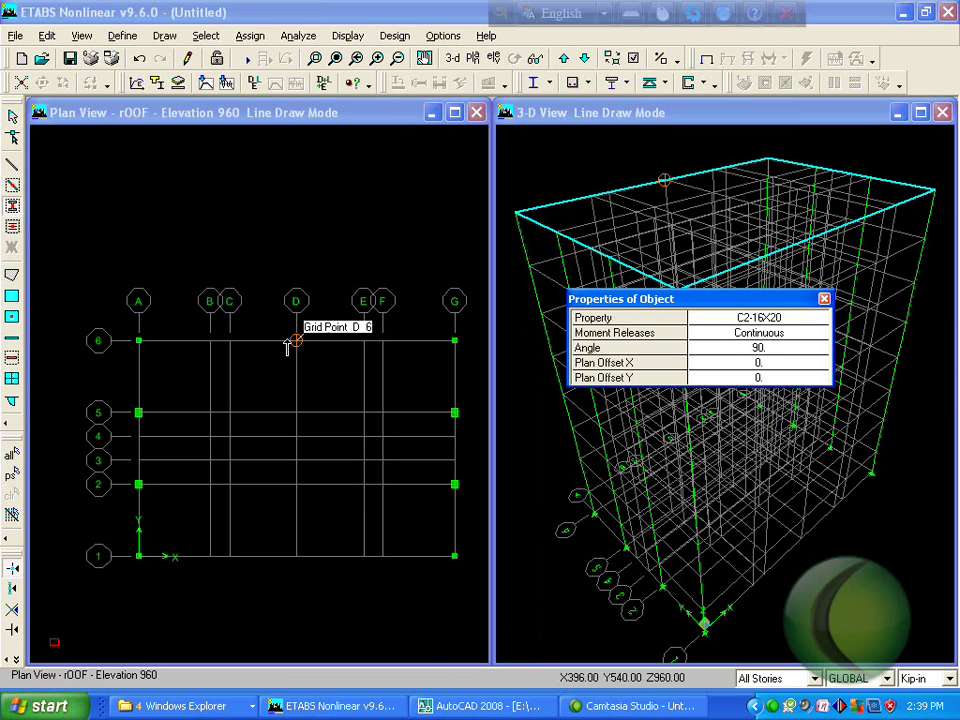
- Place C2-16X20 columns at angle 90 on grid points D-6, D-1, B-1 and F-1, following the AutoCAD plan
{"action": "left_click", "coordinate": [296, 556]}
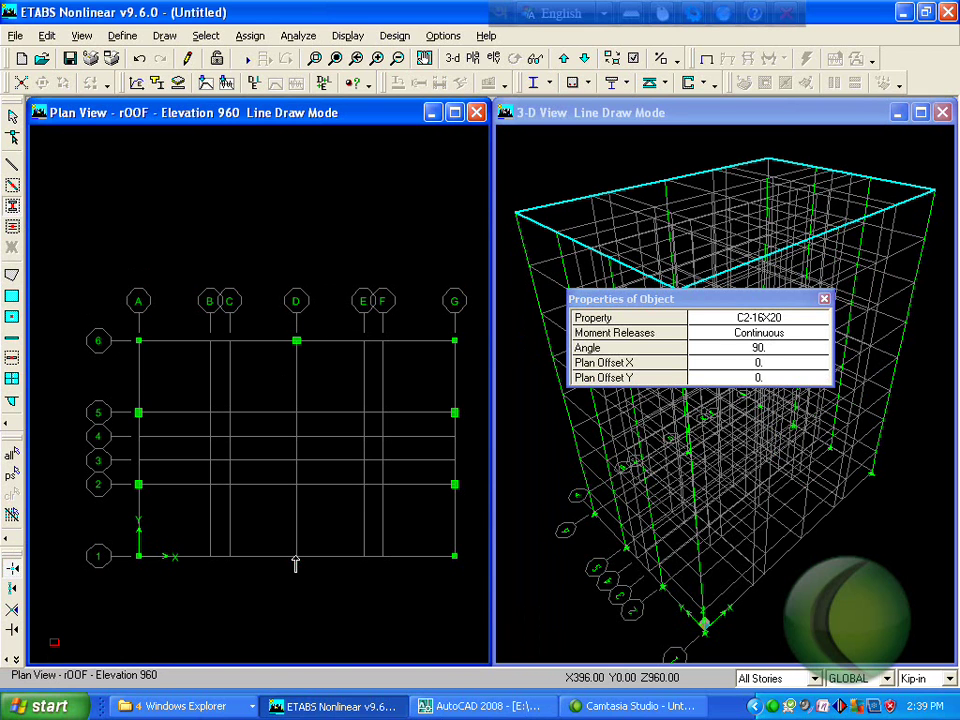
{"action": "left_click", "coordinate": [488, 707]}
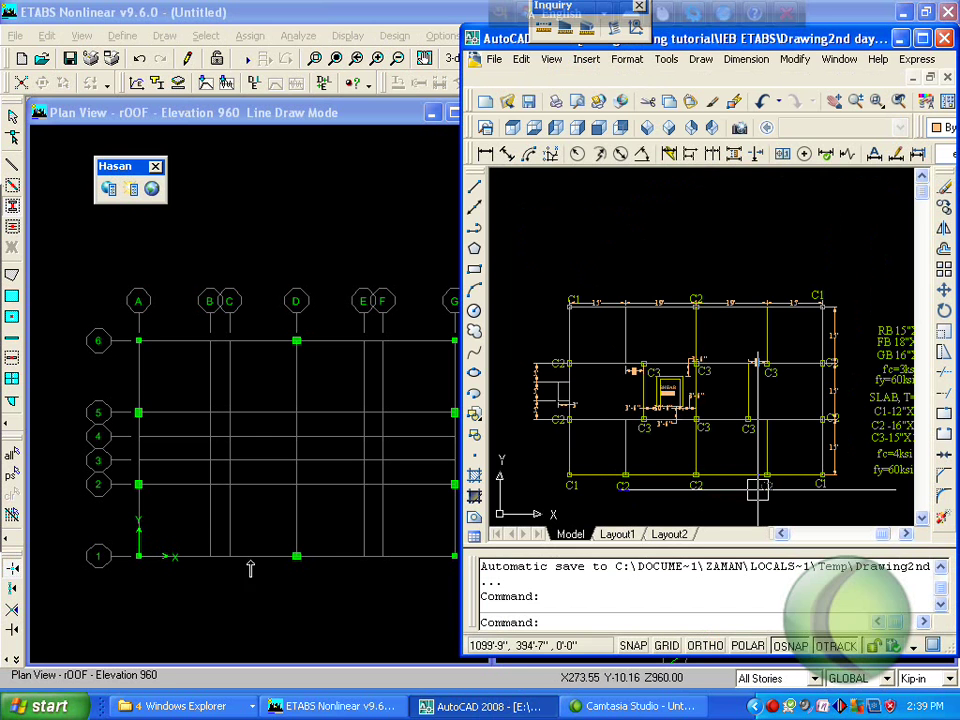
{"action": "left_click", "coordinate": [211, 555]}
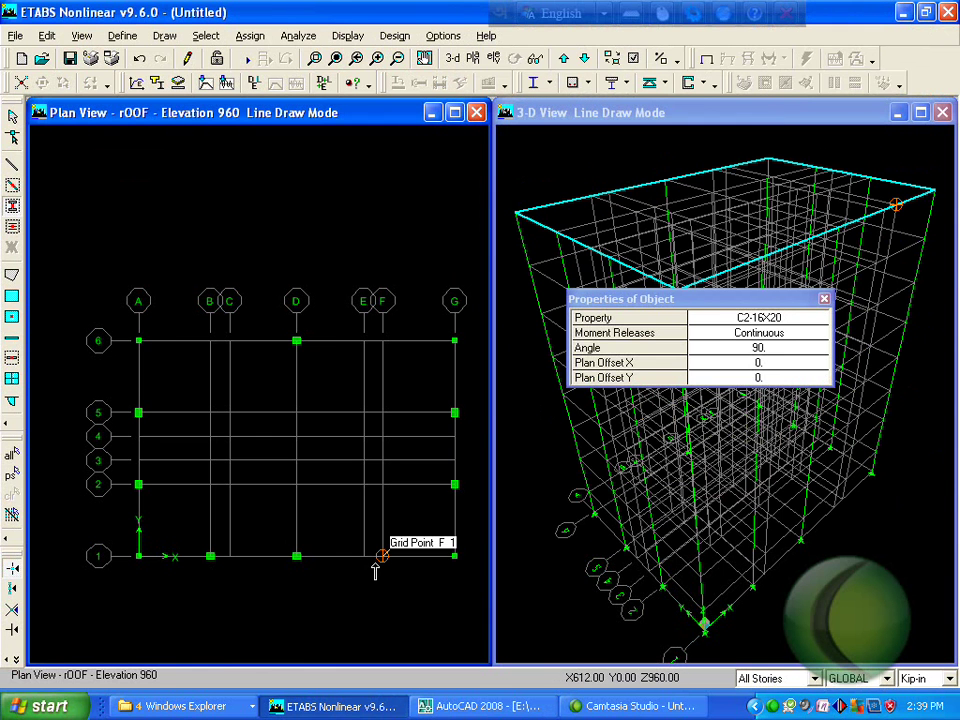
{"action": "left_click", "coordinate": [377, 567]}
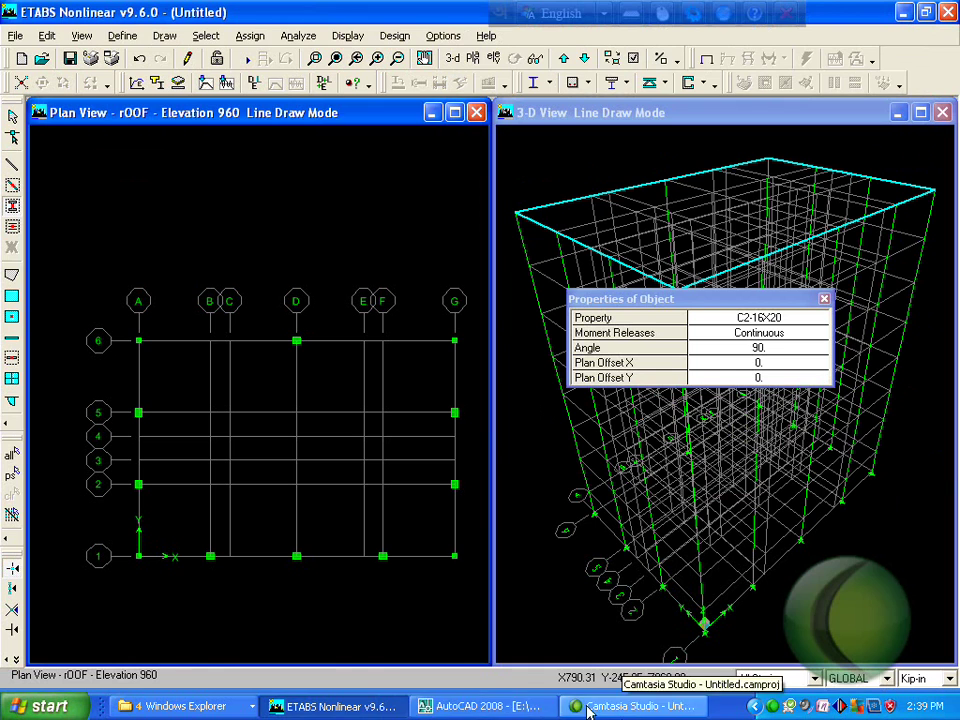
- Check the column labels in AutoCAD and, back in ETABS, set the column section to C3-15X15 with angle 0
{"action": "left_click", "coordinate": [528, 707]}
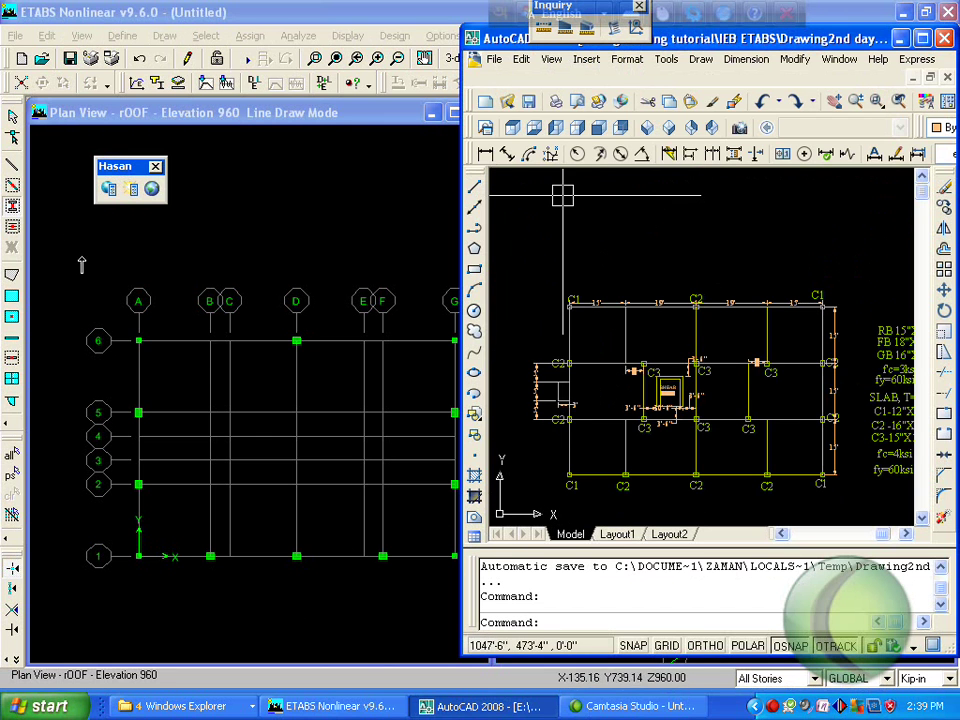
{"action": "left_click", "coordinate": [12, 204]}
{"action": "left_click", "coordinate": [824, 300]}
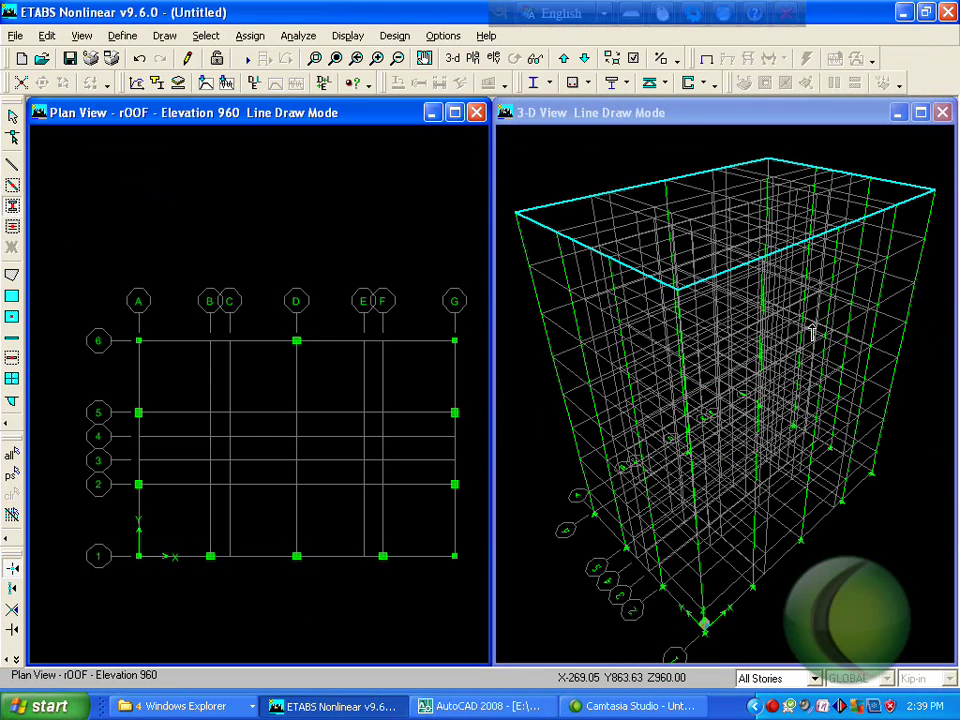
{"action": "left_click", "coordinate": [12, 204]}
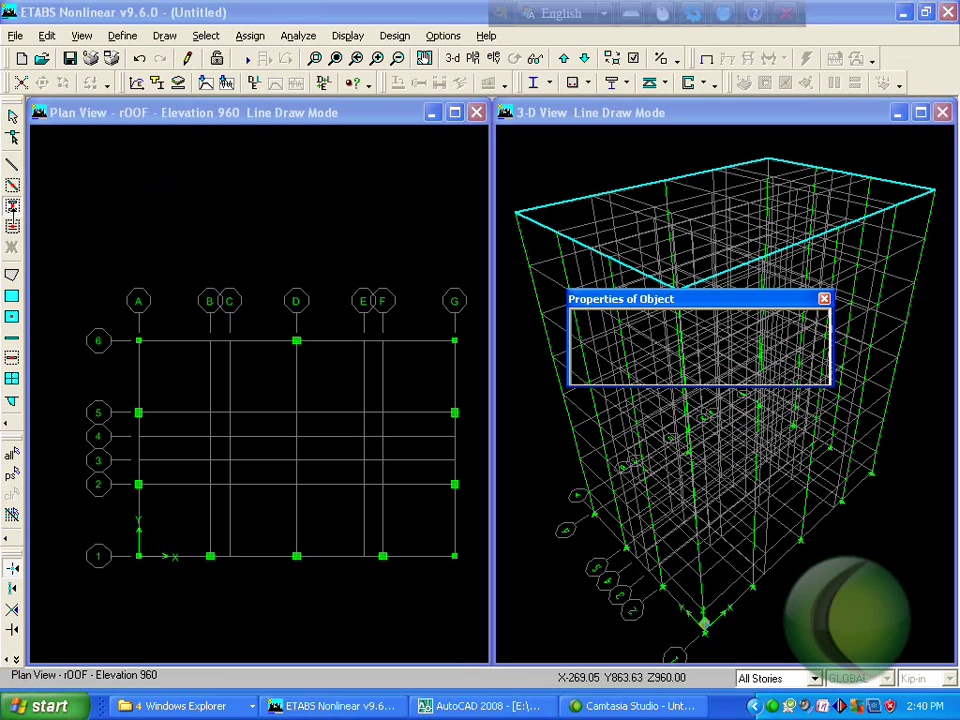
{"action": "left_click", "coordinate": [778, 319]}
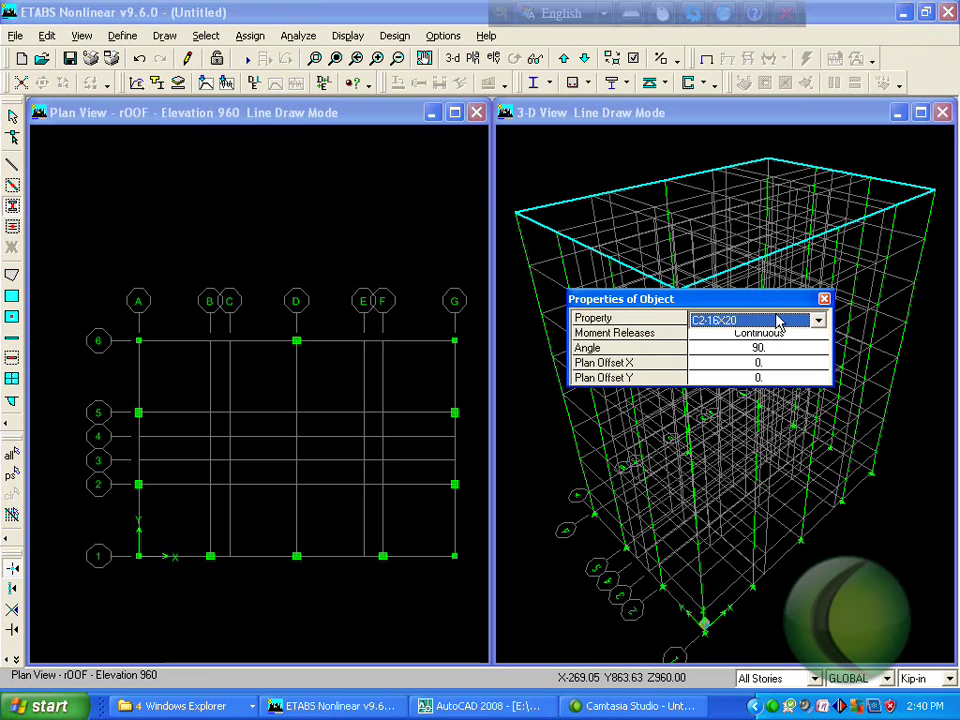
{"action": "left_click", "coordinate": [782, 322]}
{"action": "left_click", "coordinate": [774, 362]}
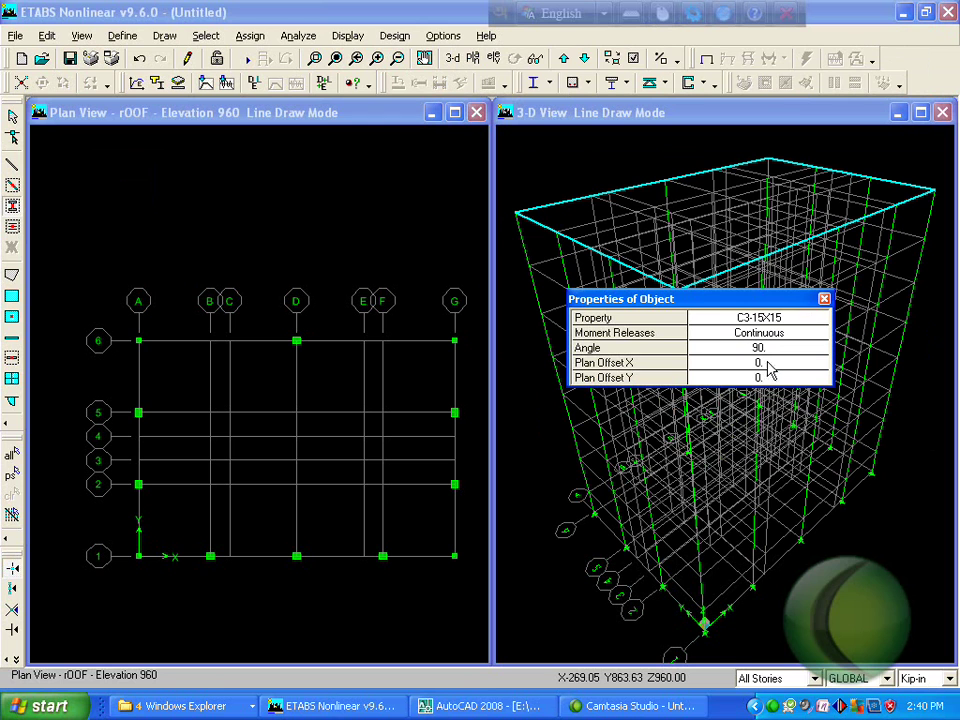
{"action": "type", "text": "0"}
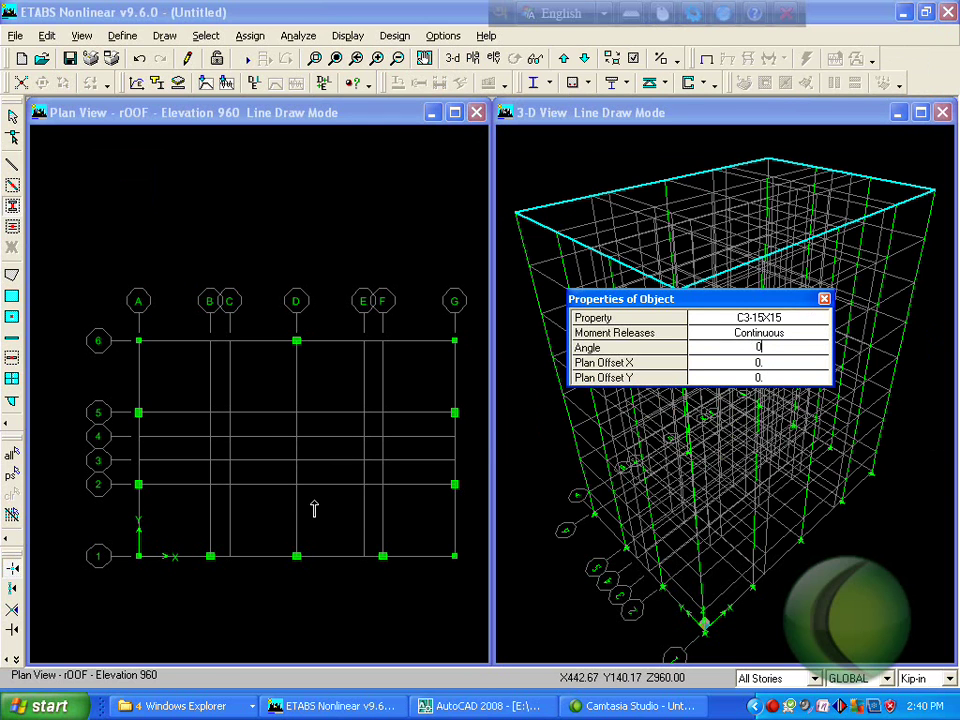
- Consult the AutoCAD plan and place C3-15X15 columns in ETABS at grid points C-2, D-2 and E-2
{"action": "left_click", "coordinate": [478, 706]}
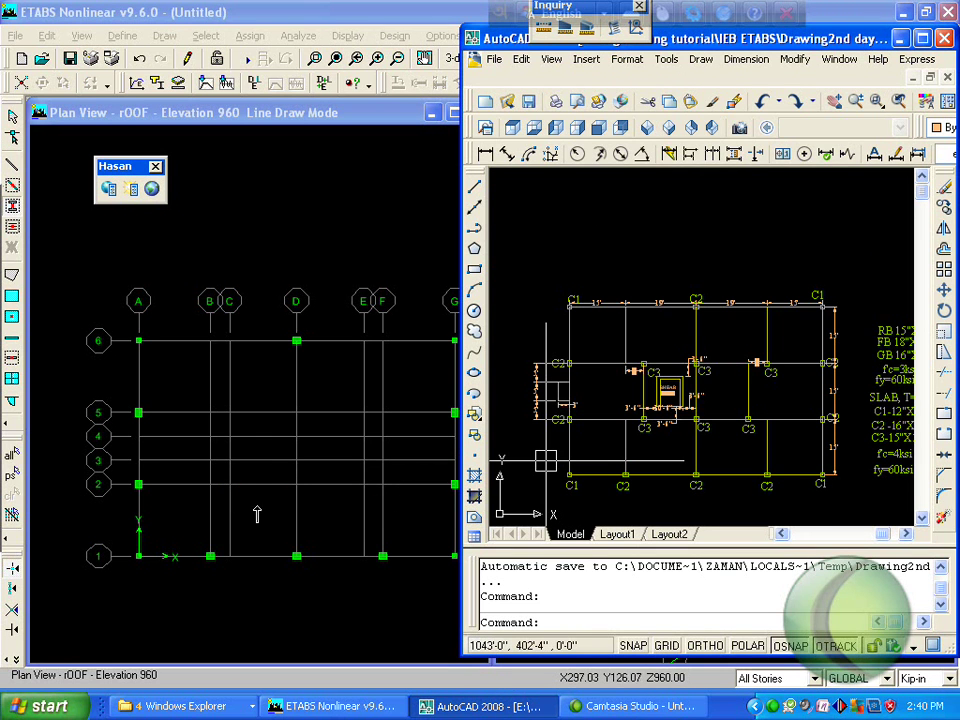
{"action": "left_click", "coordinate": [229, 485]}
{"action": "left_click", "coordinate": [296, 485]}
{"action": "left_click", "coordinate": [362, 485]}
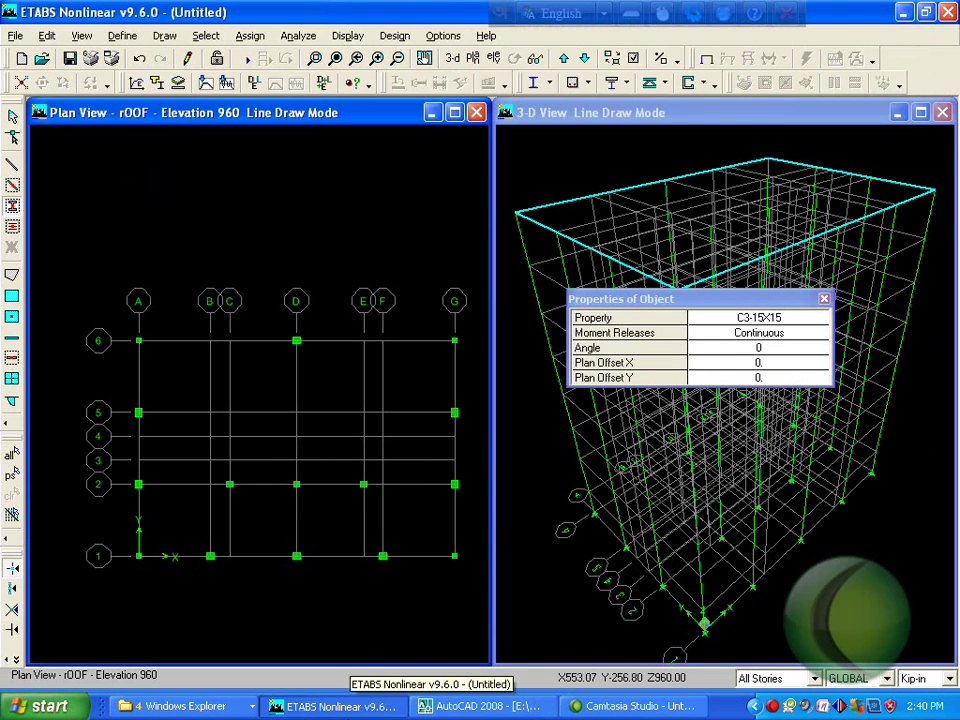
- Place C3-15X15 columns at grid points C-5, D-5 and F-5 and check the layout against the AutoCAD plan
{"action": "left_click", "coordinate": [480, 706]}
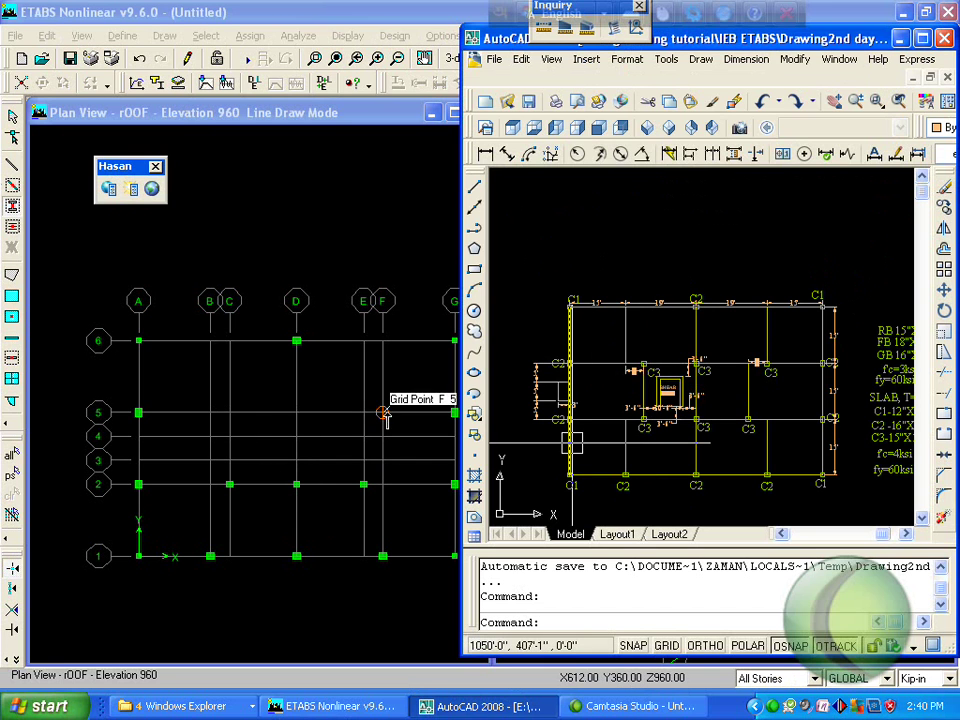
{"action": "left_click", "coordinate": [282, 420]}
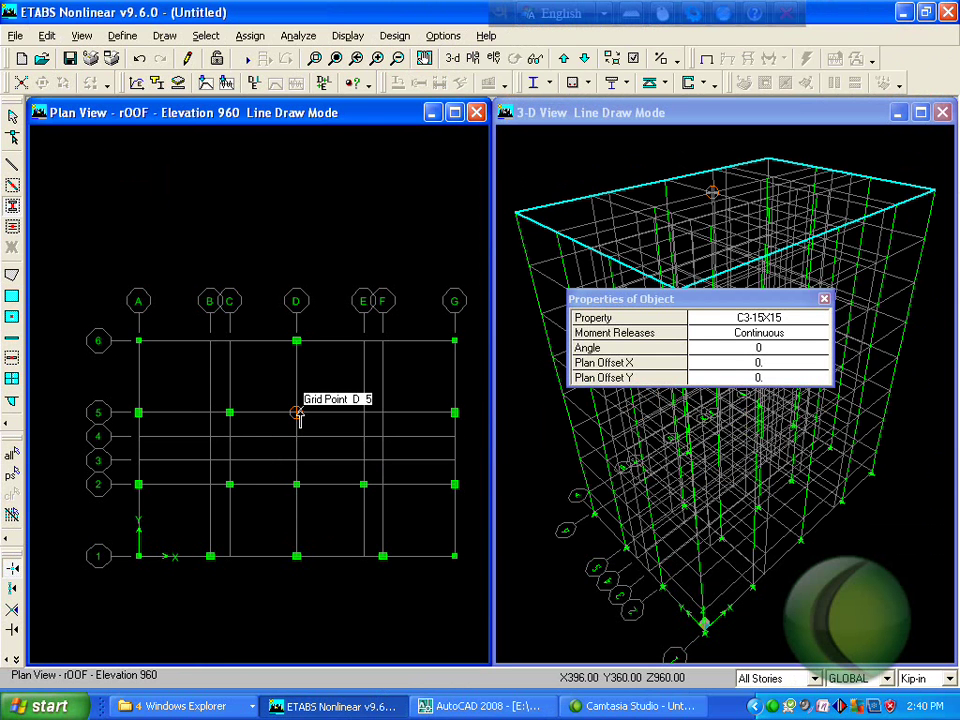
{"action": "left_click", "coordinate": [383, 414]}
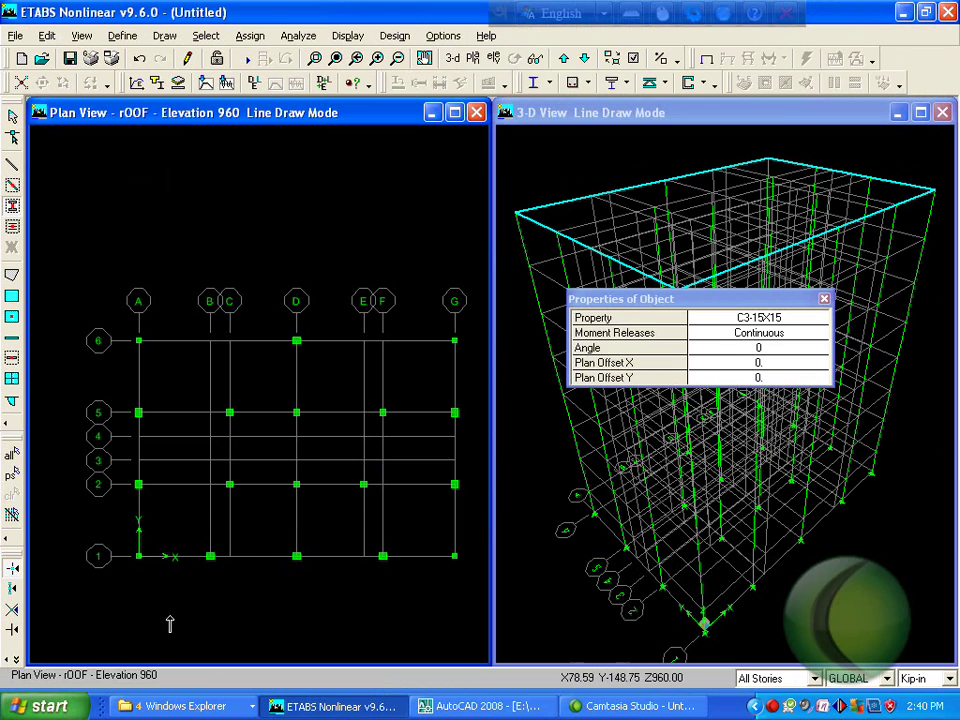
{"action": "left_click", "coordinate": [445, 706]}
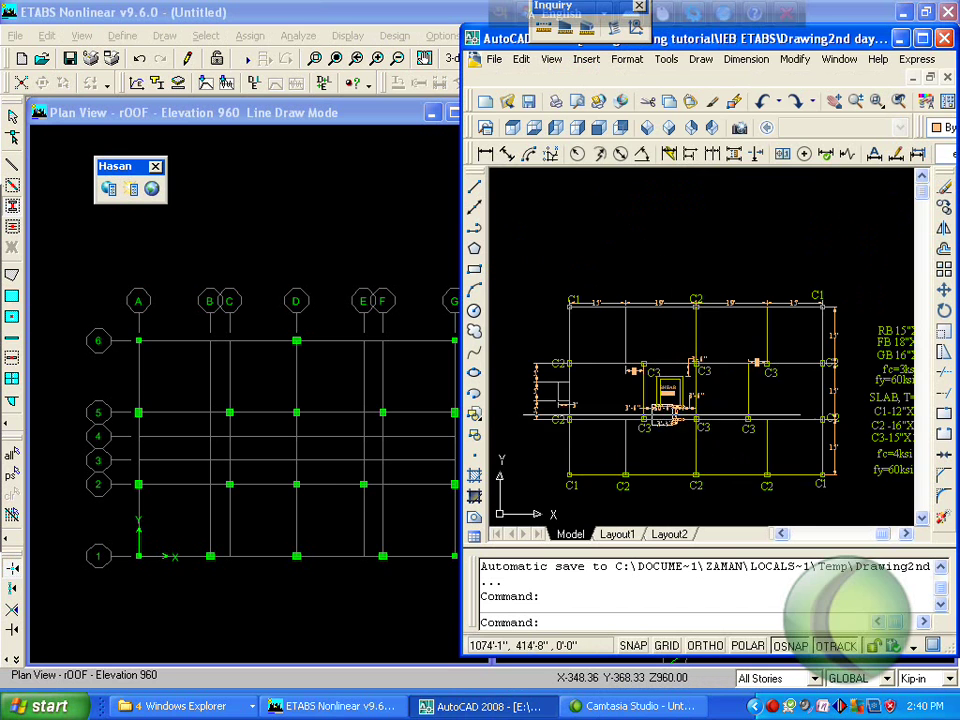
{"action": "scroll", "coordinate": [655, 410], "scroll_direction": "up", "scroll_amount": 5}
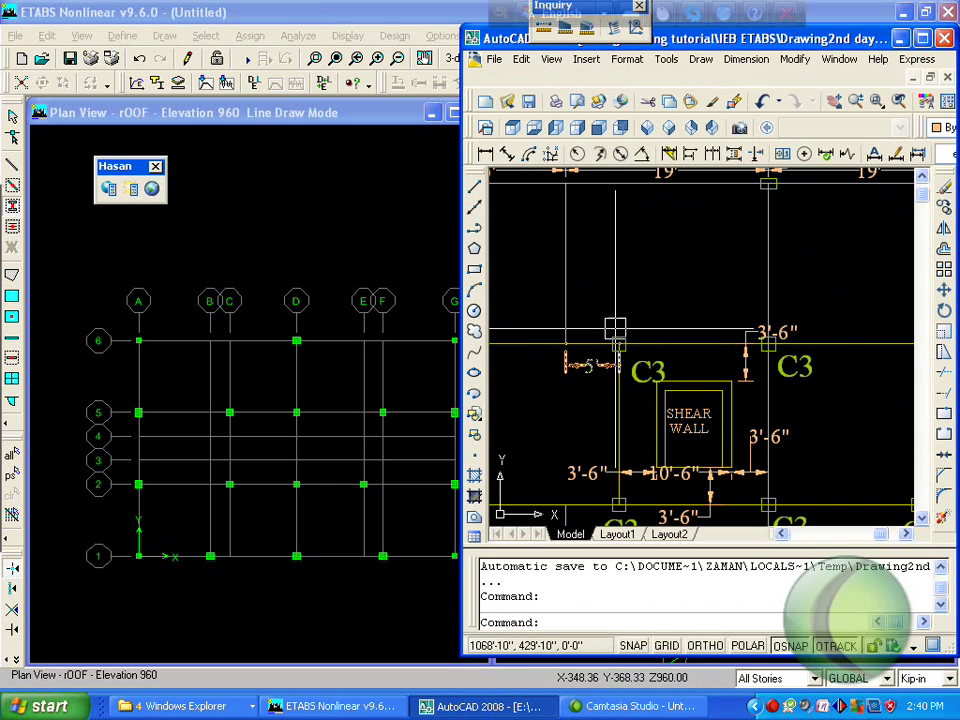
{"action": "scroll", "coordinate": [618, 352], "scroll_direction": "down", "scroll_amount": 6}
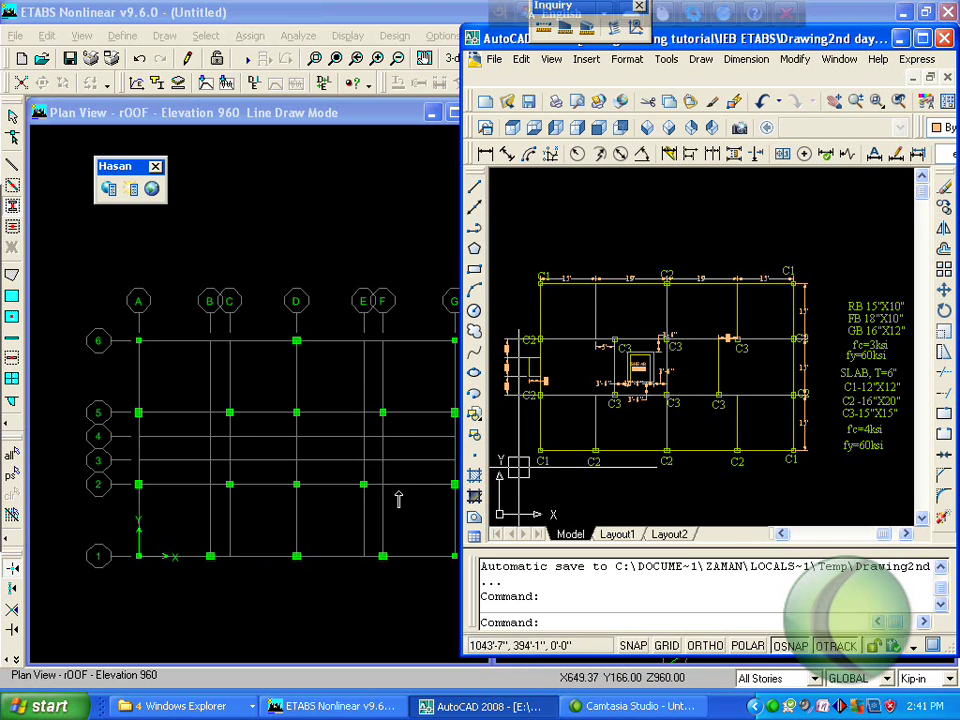
{"action": "left_click", "coordinate": [335, 706]}
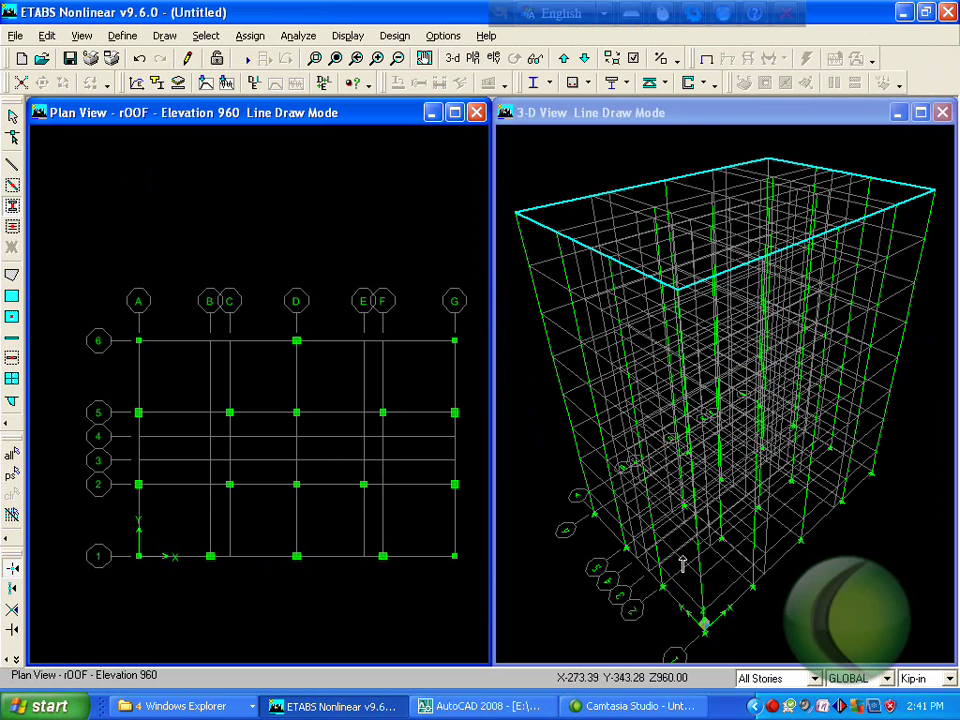
- Start drawing frame lines in ETABS with the RB15X10 section, applied to All Stories
{"action": "left_click", "coordinate": [772, 680]}
{"action": "left_click", "coordinate": [760, 636]}
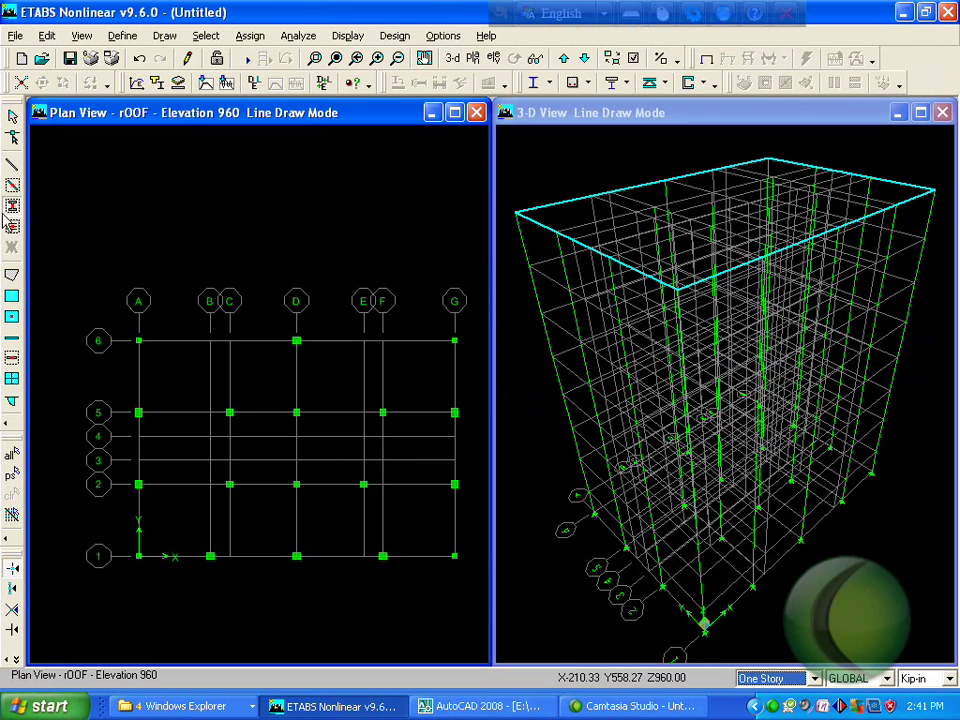
{"action": "left_click", "coordinate": [12, 182]}
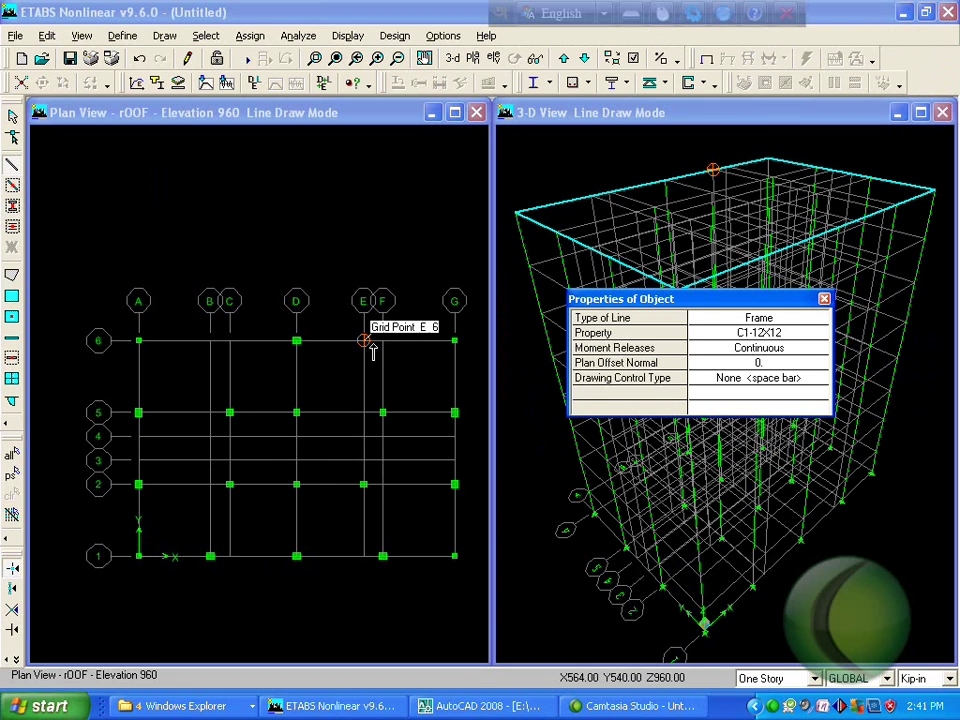
{"action": "left_click", "coordinate": [760, 334]}
{"action": "left_click", "coordinate": [760, 336]}
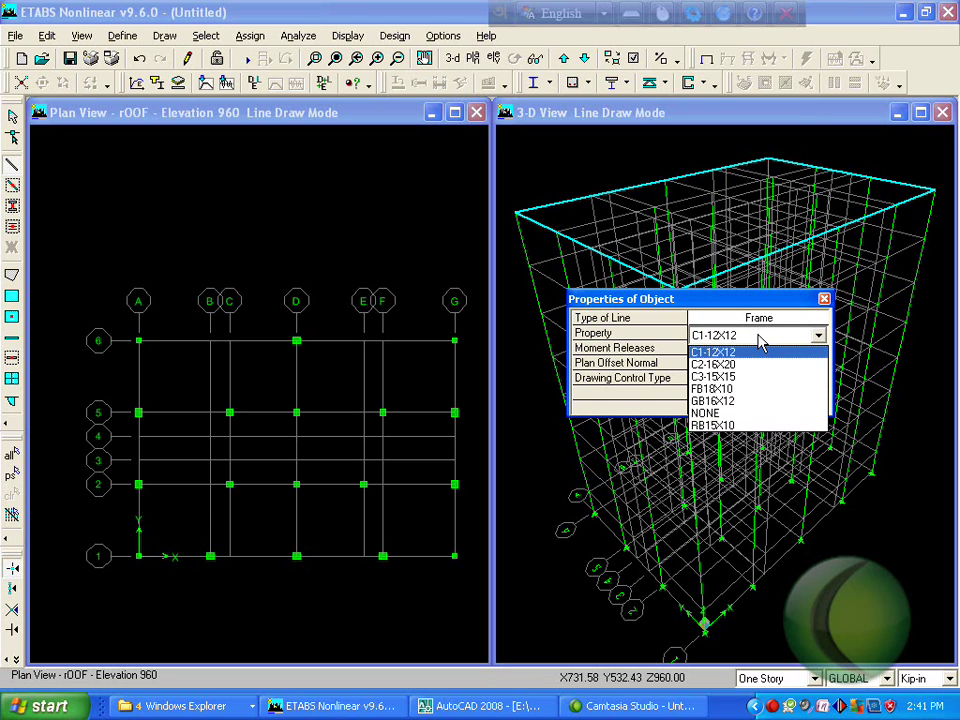
{"action": "left_click", "coordinate": [714, 425]}
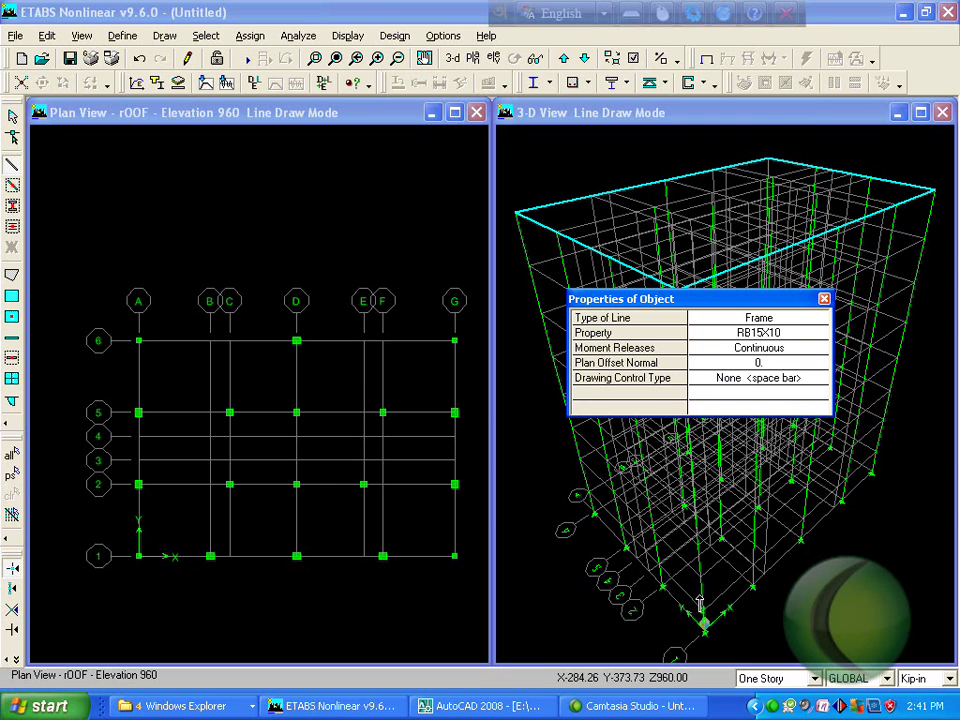
{"action": "left_click", "coordinate": [768, 681]}
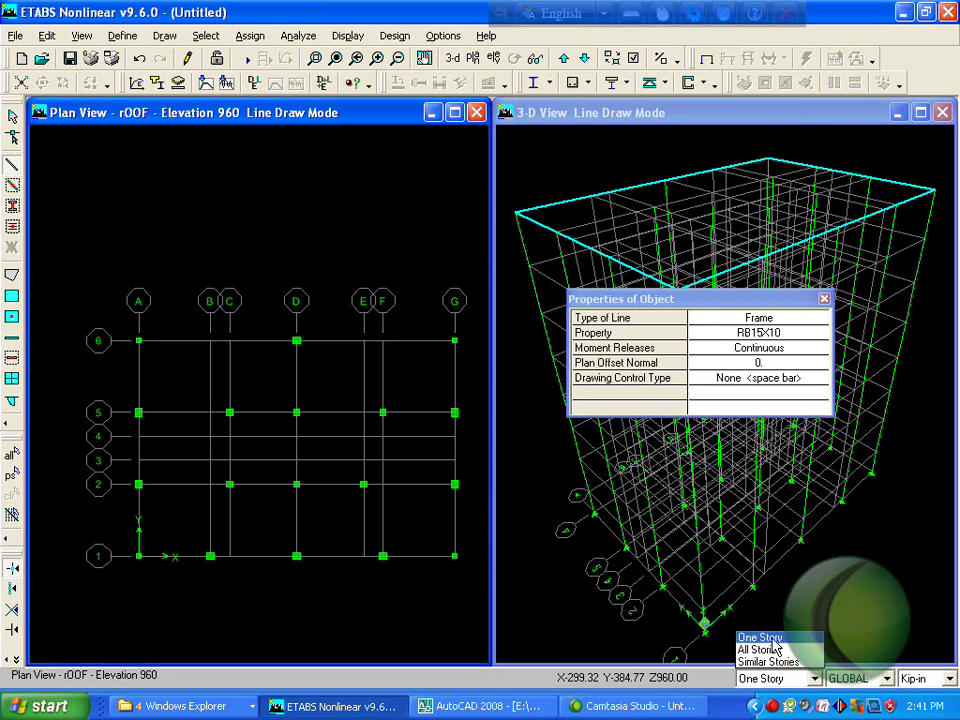
{"action": "left_click", "coordinate": [768, 648]}
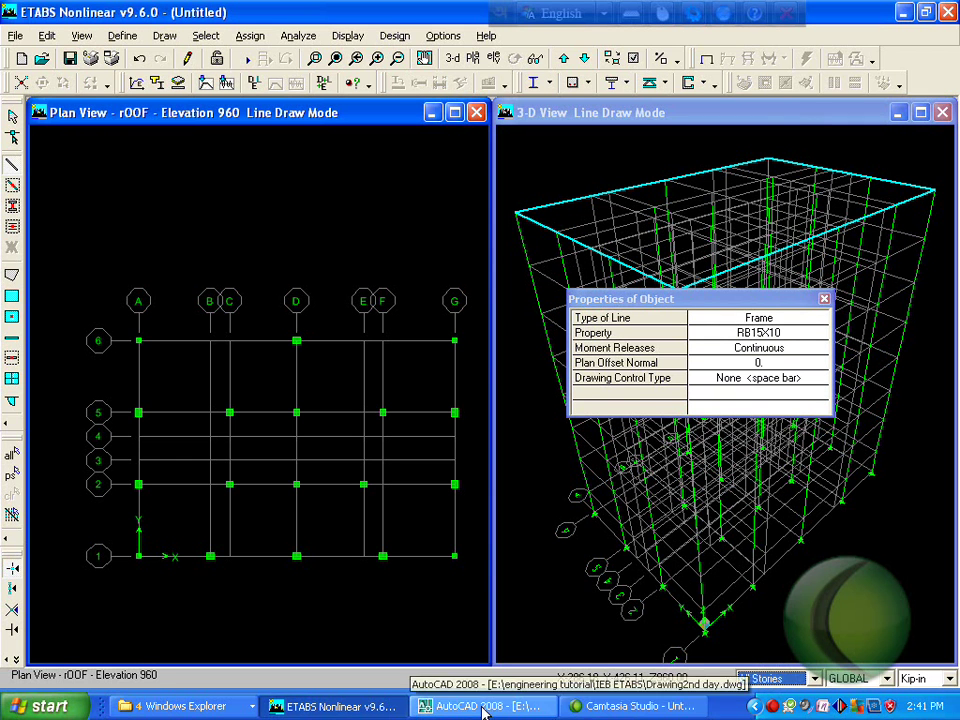
- Following the AutoCAD plan, draw RB15X10 beams through A-6, D-6 and G-6, continuing along grid G through G-5 and G-2 to G-1
{"action": "left_click", "coordinate": [533, 708]}
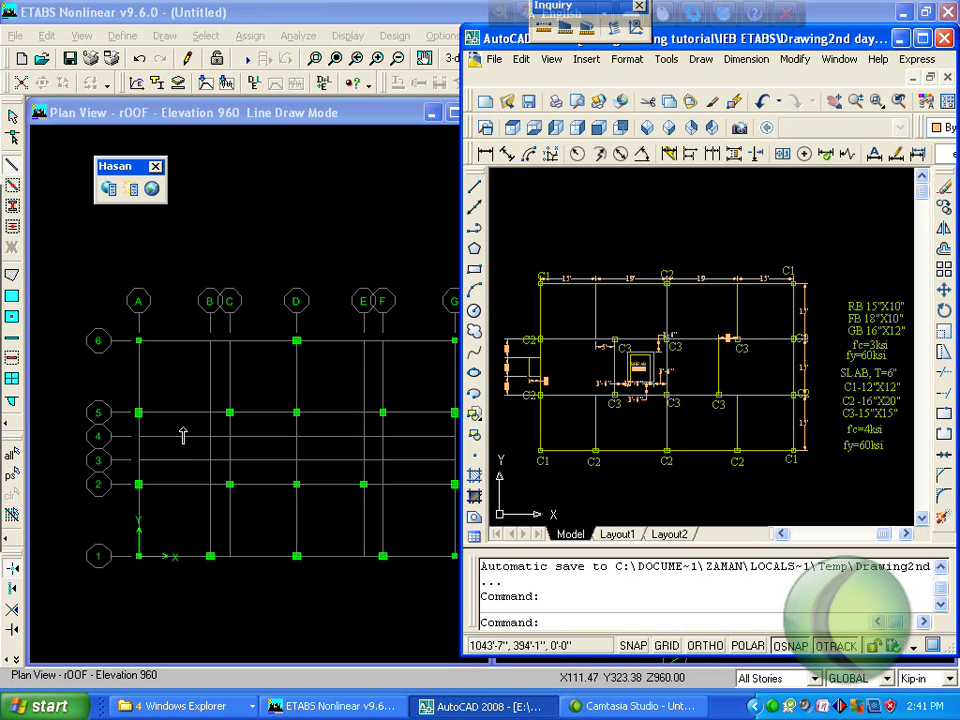
{"action": "left_click", "coordinate": [139, 341]}
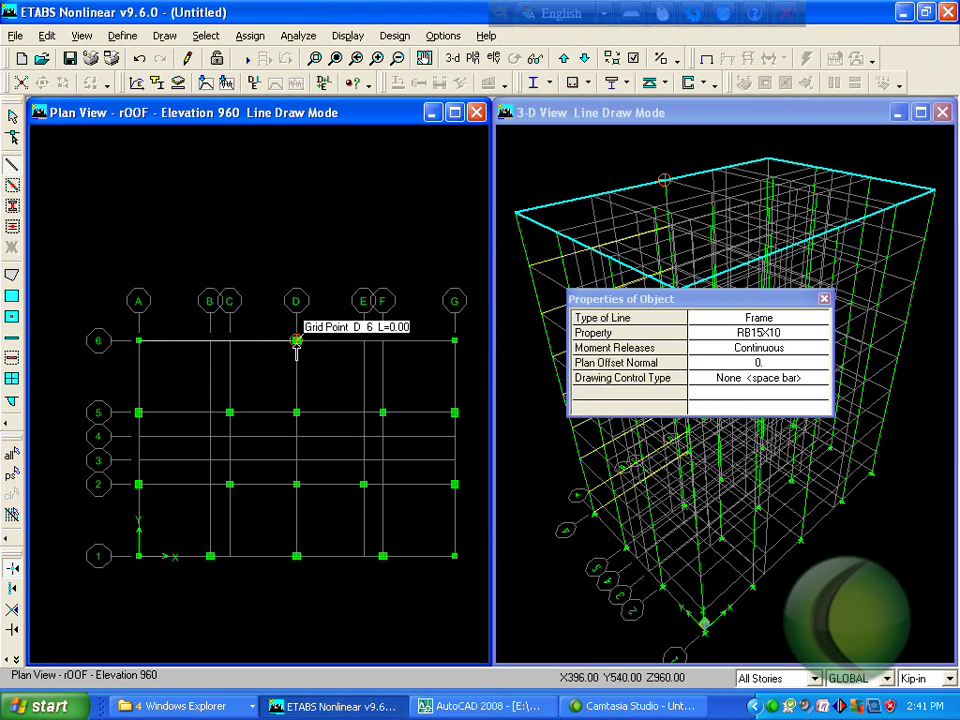
{"action": "left_click", "coordinate": [296, 341]}
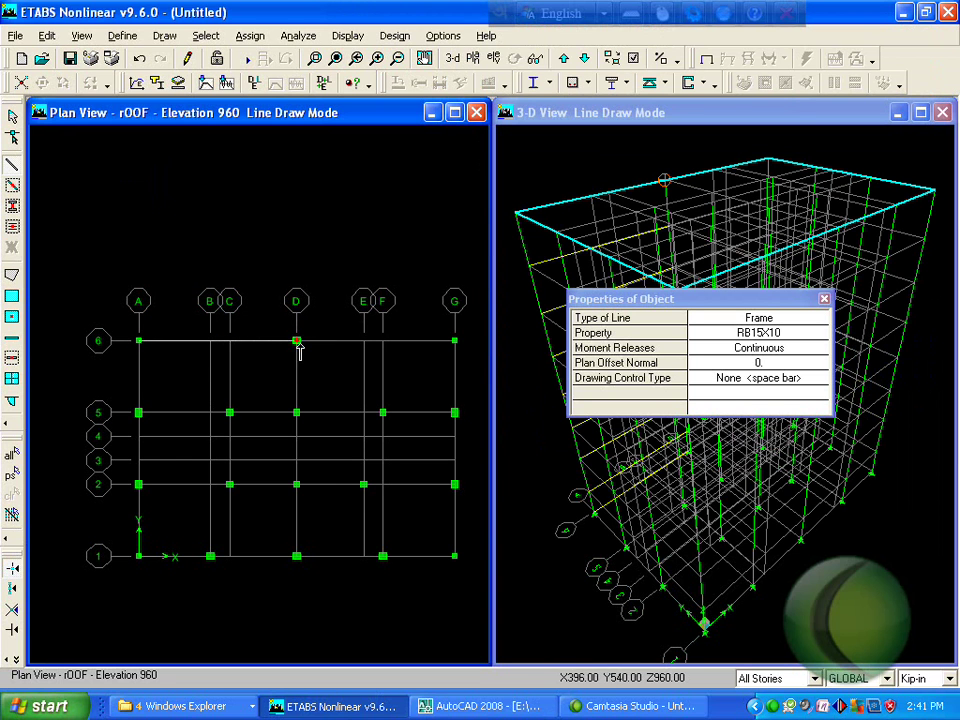
{"action": "left_click", "coordinate": [454, 341]}
{"action": "left_click", "coordinate": [454, 412]}
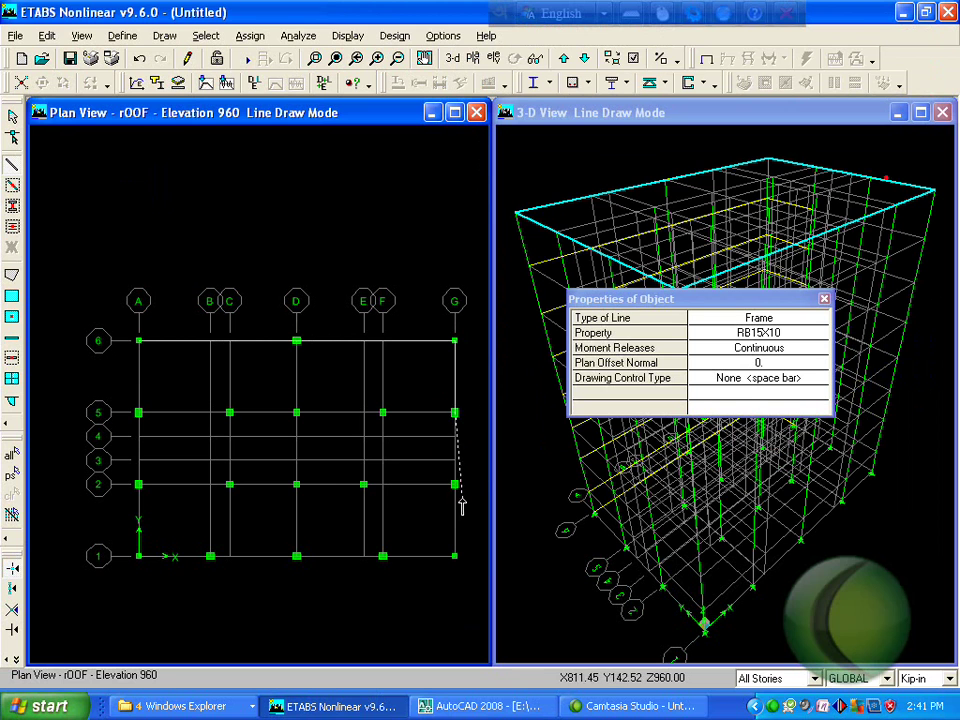
{"action": "left_click", "coordinate": [455, 484]}
{"action": "left_click", "coordinate": [455, 556]}
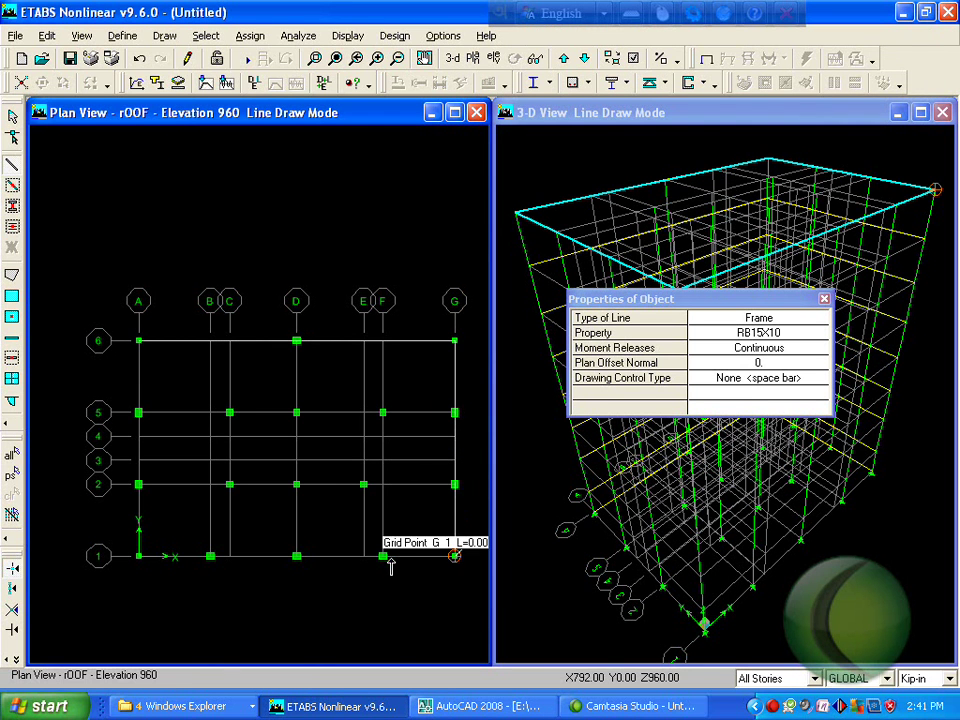
- Continue the RB15X10 perimeter beams through F-1, D-1, B-1 and A-1, closing along grid A through A-2 and A-5 to A-6
{"action": "left_click", "coordinate": [383, 556]}
{"action": "left_click", "coordinate": [296, 556]}
{"action": "left_click", "coordinate": [210, 556]}
{"action": "left_click", "coordinate": [138, 556]}
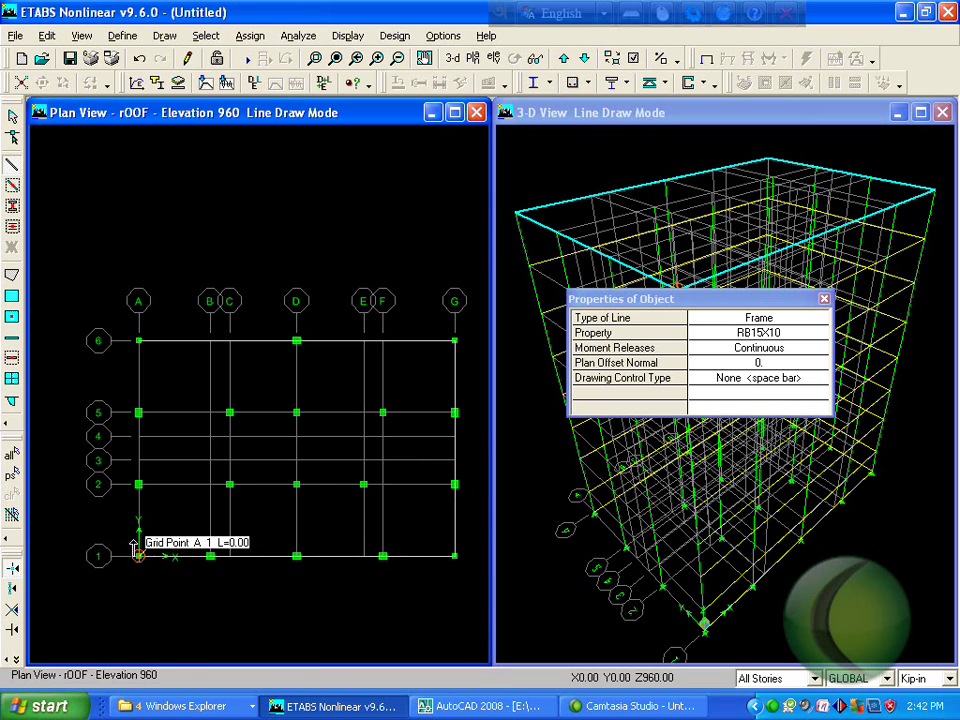
{"action": "left_click", "coordinate": [138, 484]}
{"action": "left_click", "coordinate": [138, 412]}
{"action": "double_click", "coordinate": [138, 340]}
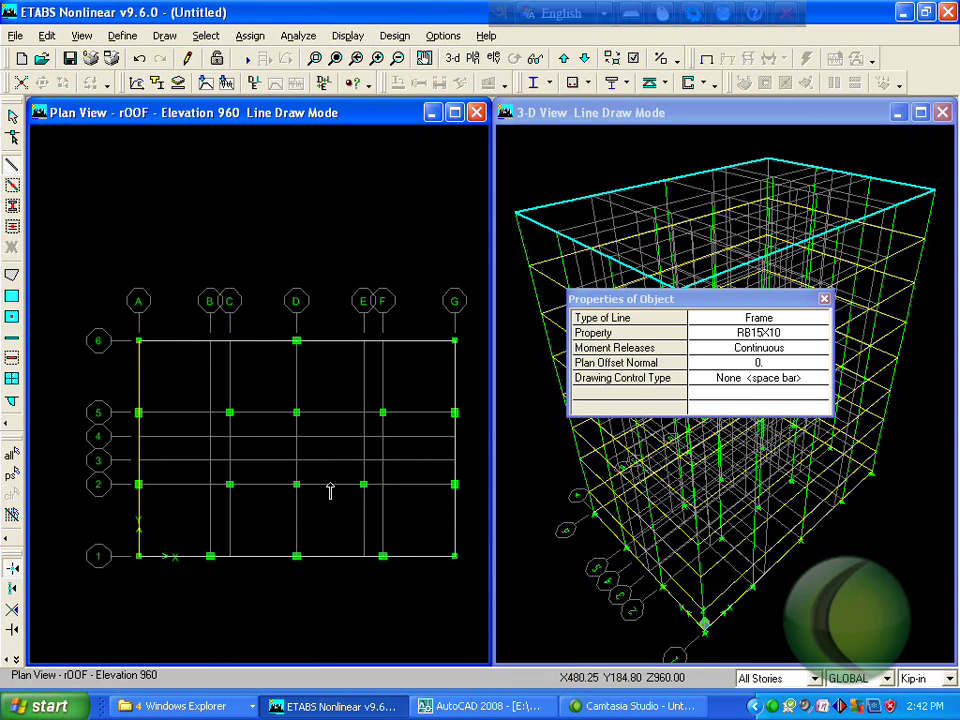
- Draw RB15X10 beams along grid 2 from A-2 through C-2, D-2 and E-2 to G-2
{"action": "left_click", "coordinate": [138, 484]}
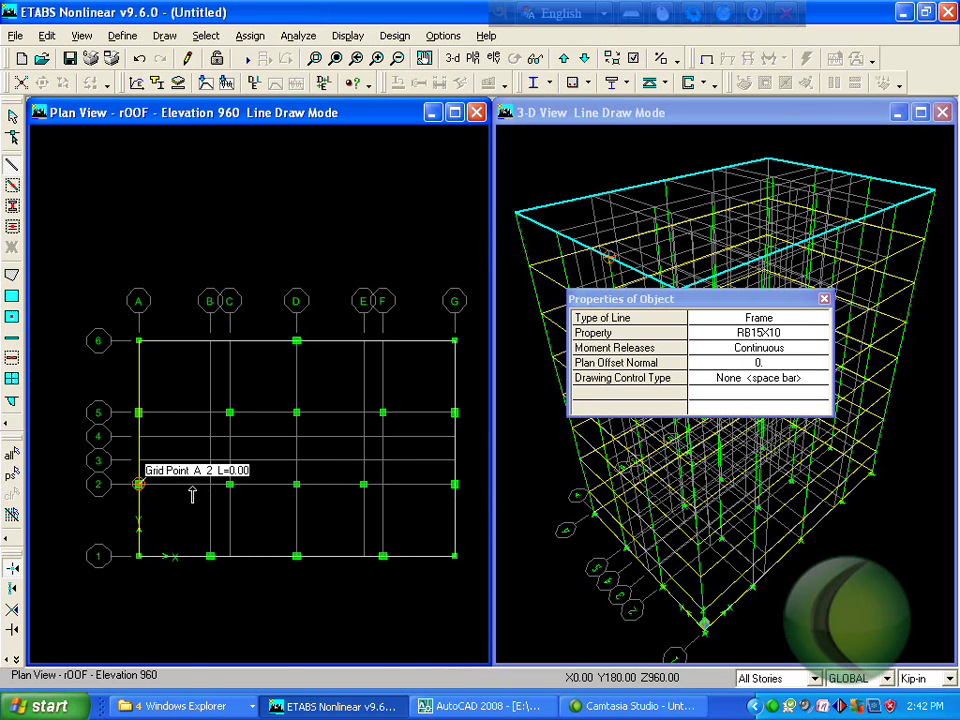
{"action": "left_click", "coordinate": [229, 484]}
{"action": "left_click", "coordinate": [296, 484]}
{"action": "left_click", "coordinate": [363, 484]}
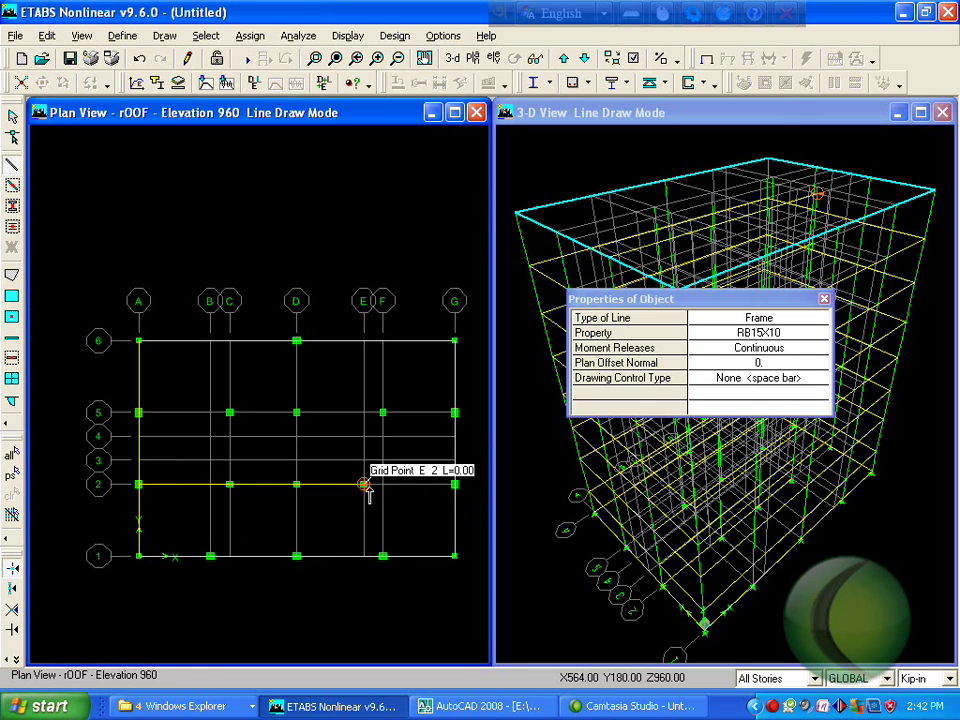
{"action": "left_click", "coordinate": [455, 485]}
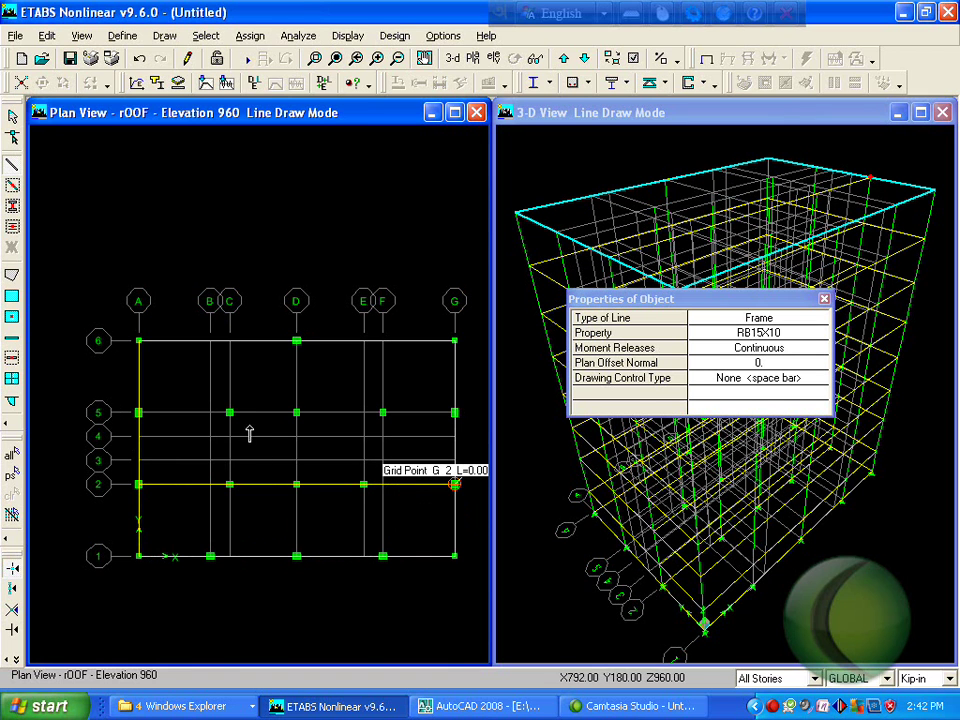
- Draw RB15X10 beams along grid 5 from A-5 through C-5 to D-5, removing the stray segment to E-5
{"action": "left_click", "coordinate": [138, 414]}
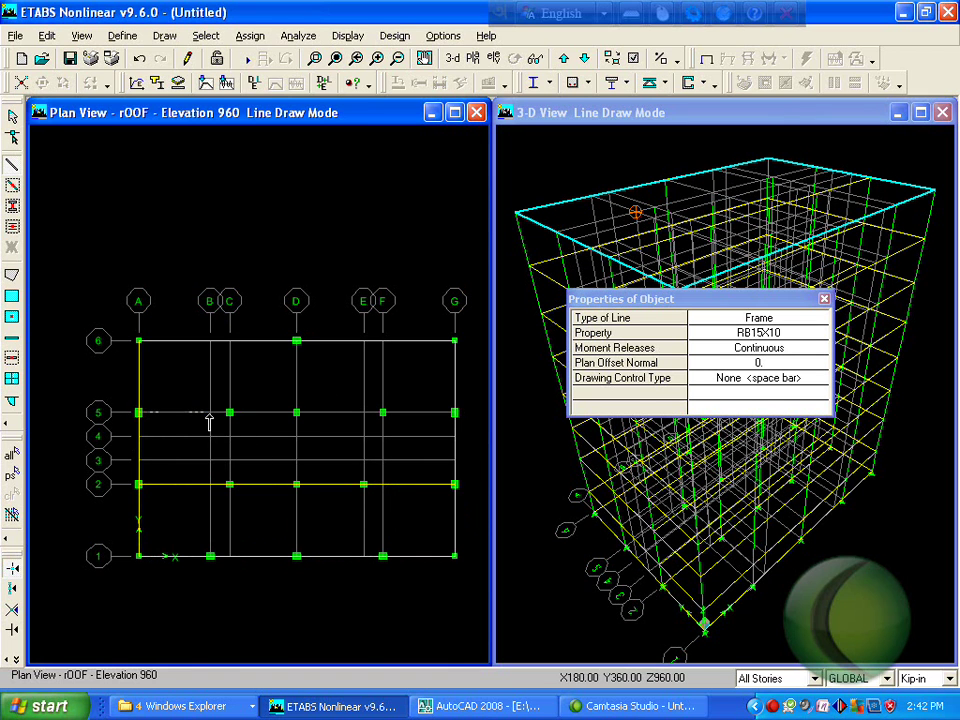
{"action": "left_click", "coordinate": [231, 414]}
{"action": "left_click", "coordinate": [296, 413]}
{"action": "left_click", "coordinate": [363, 413]}
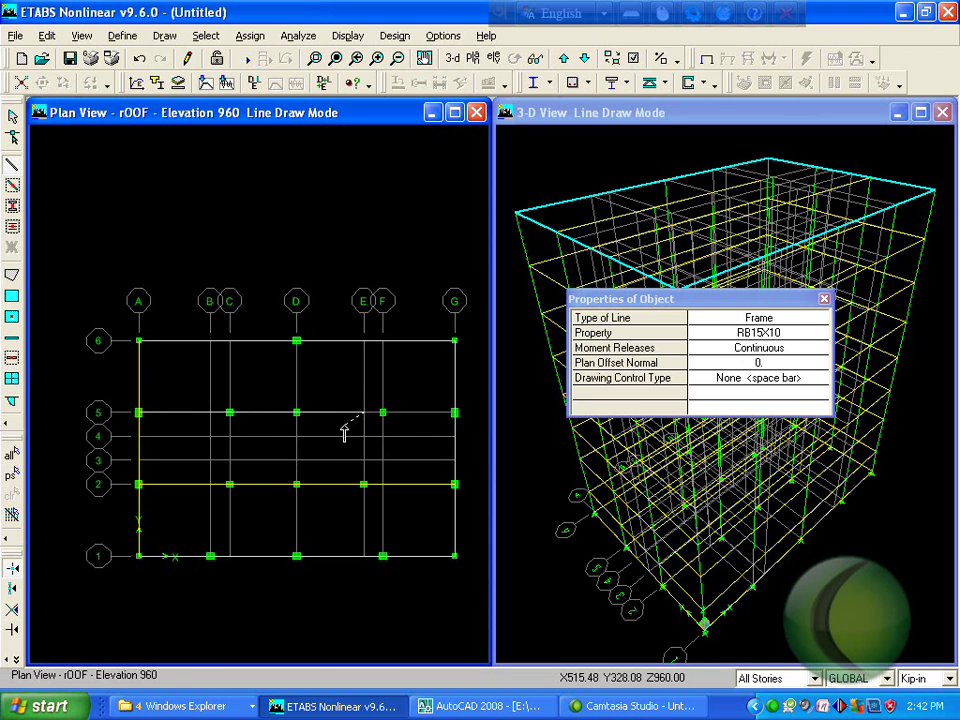
{"action": "right_click", "coordinate": [344, 425]}
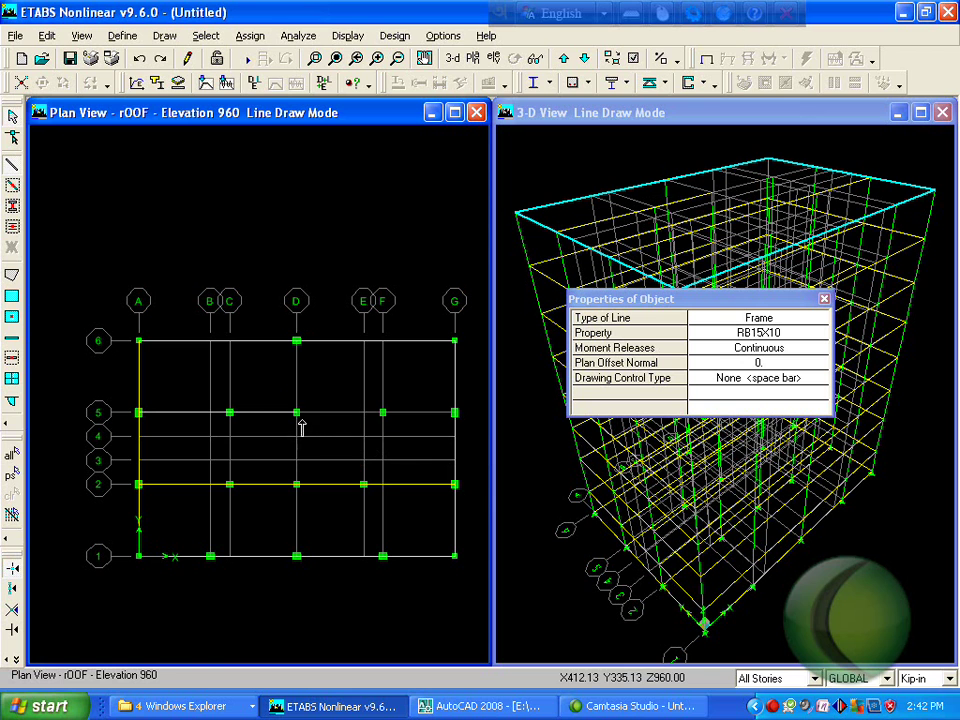
- Complete the RB15X10 beams along grid 5 from D-5 through F-5 to G-5
{"action": "left_click", "coordinate": [298, 418]}
{"action": "left_click", "coordinate": [381, 417]}
{"action": "double_click", "coordinate": [456, 418]}
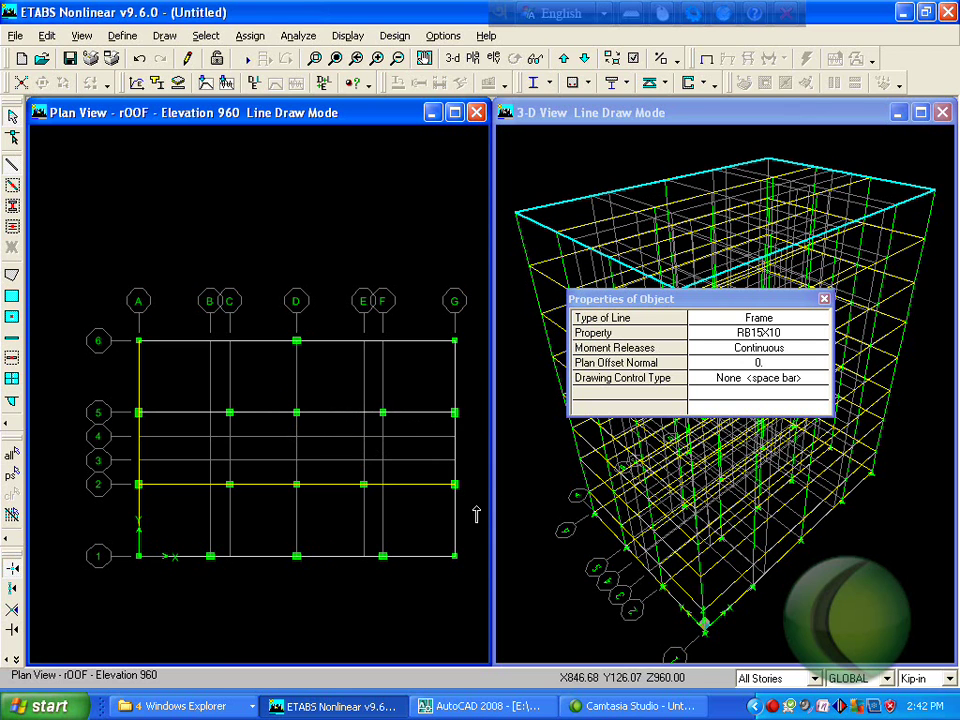
- Following the AutoCAD layout, draw RB15X10 beams from B-6 to B-5, B-2 to B-1, and between C-5 and C-2
{"action": "left_click", "coordinate": [510, 708]}
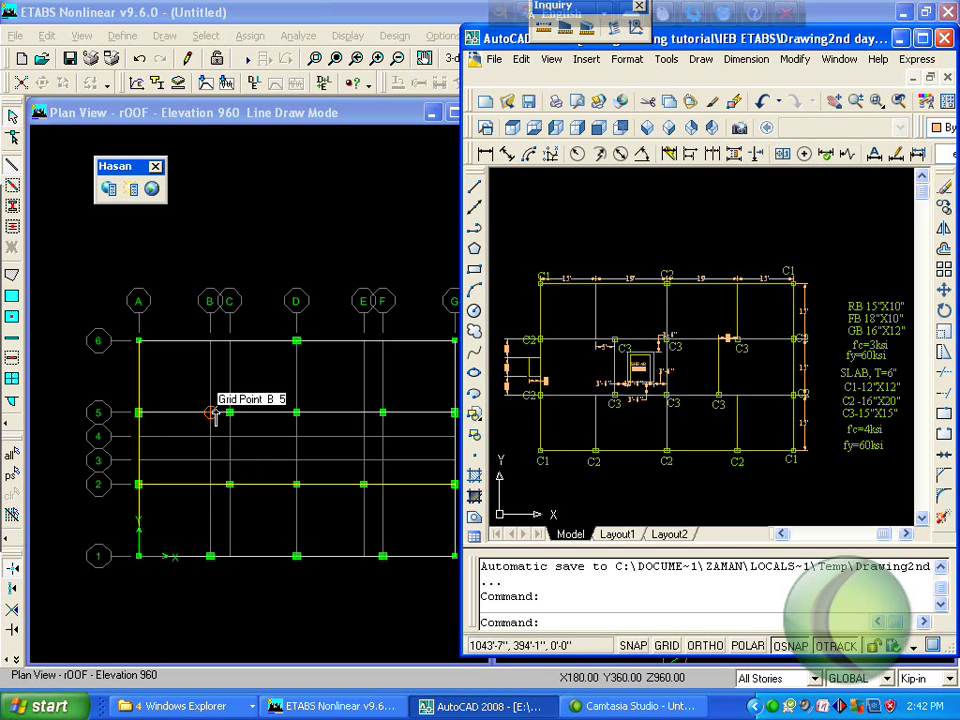
{"action": "left_click", "coordinate": [210, 341]}
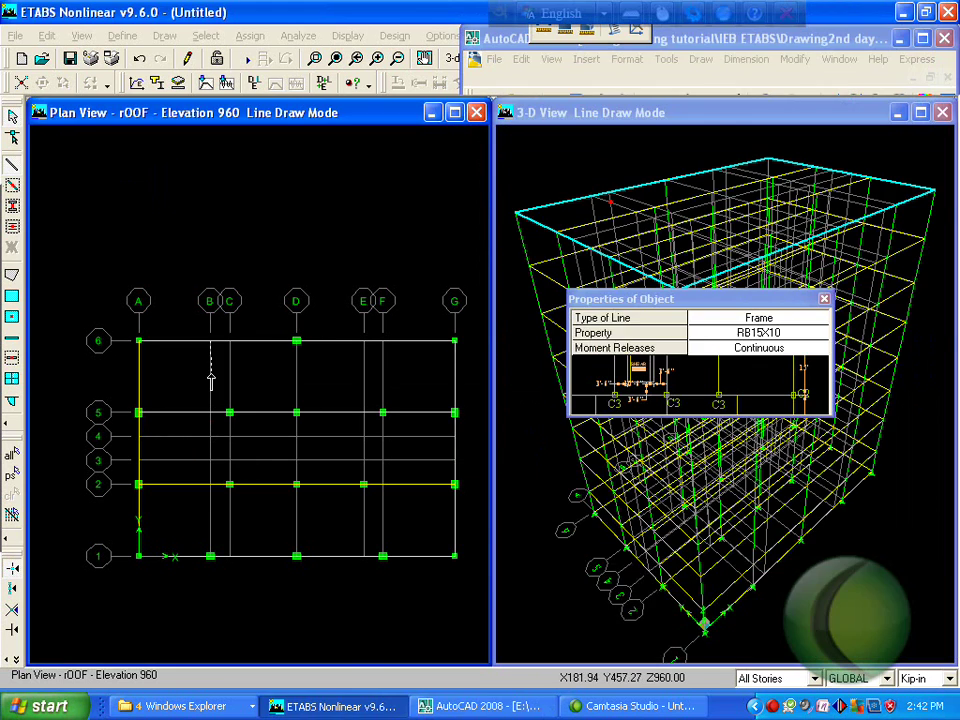
{"action": "left_click", "coordinate": [210, 412]}
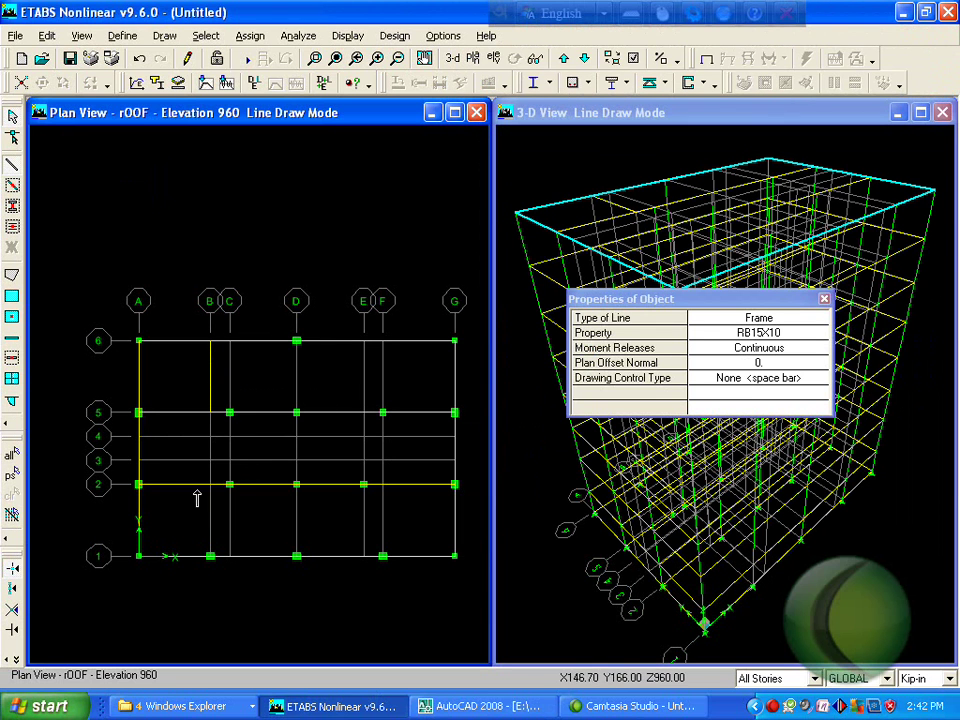
{"action": "left_click", "coordinate": [209, 485]}
{"action": "double_click", "coordinate": [209, 556]}
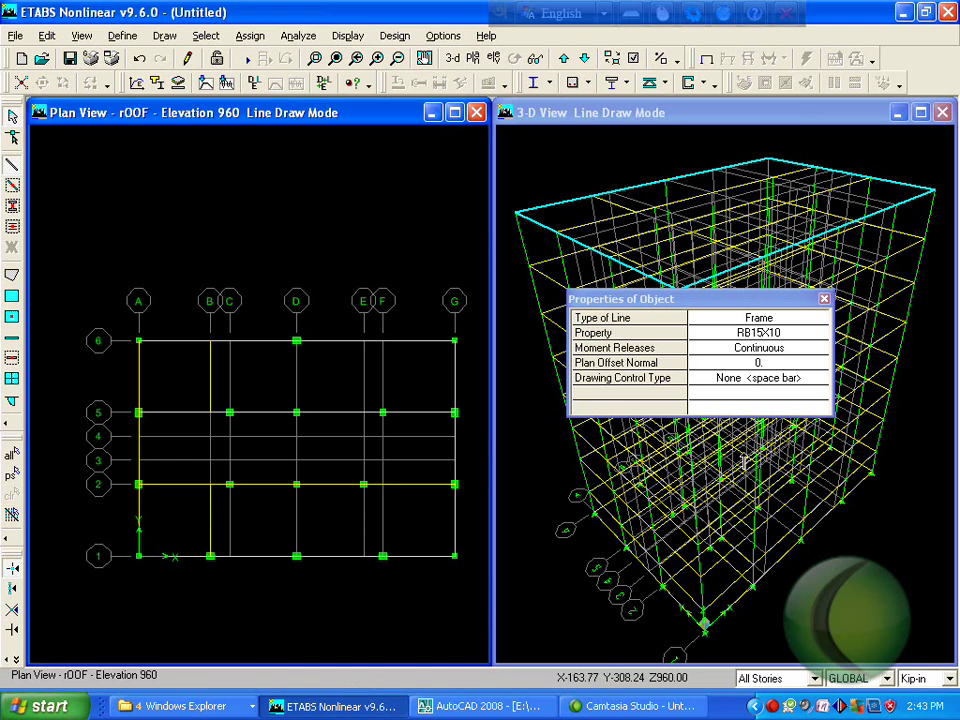
{"action": "left_click", "coordinate": [484, 706]}
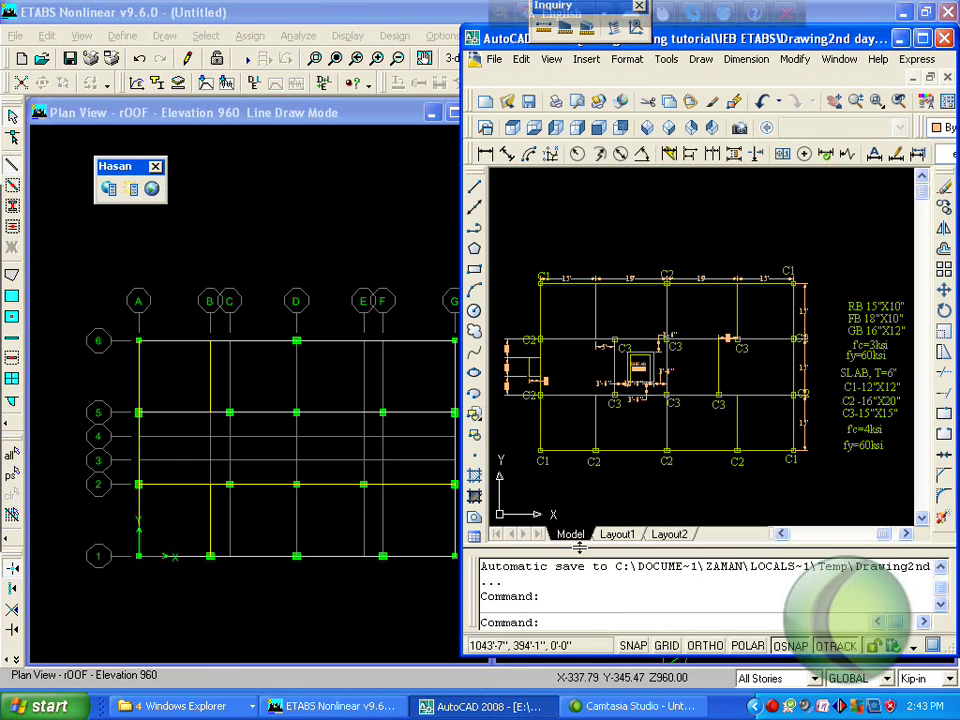
{"action": "left_click", "coordinate": [234, 422]}
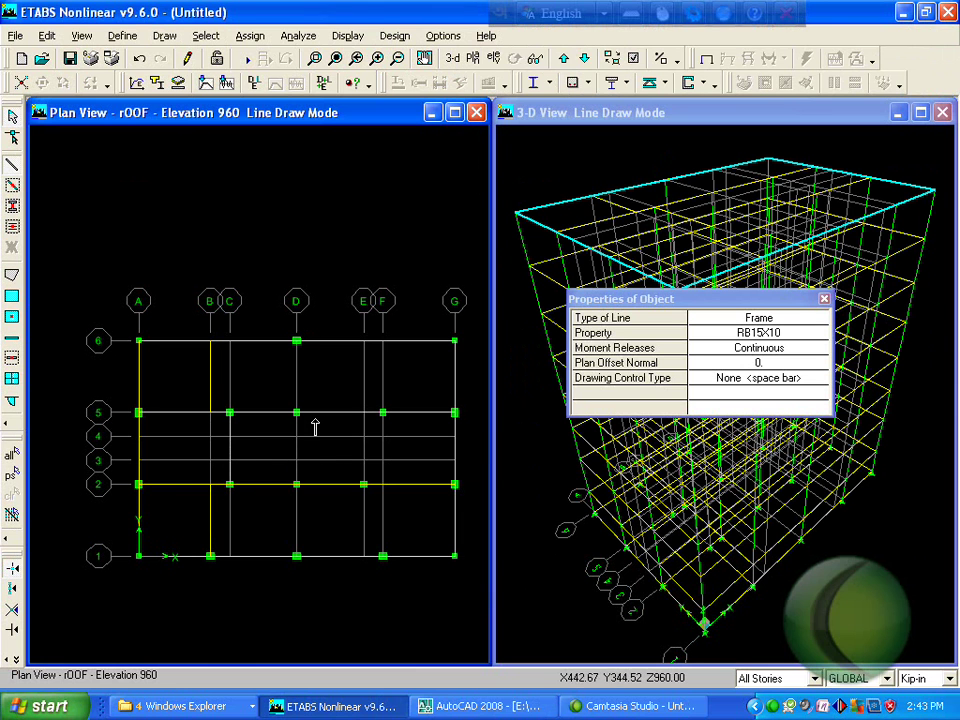
- Check the AutoCAD layout and draw RB15X10 beams along grid D from D-6 through D-5 and D-2 to D-1
{"action": "left_click", "coordinate": [447, 708]}
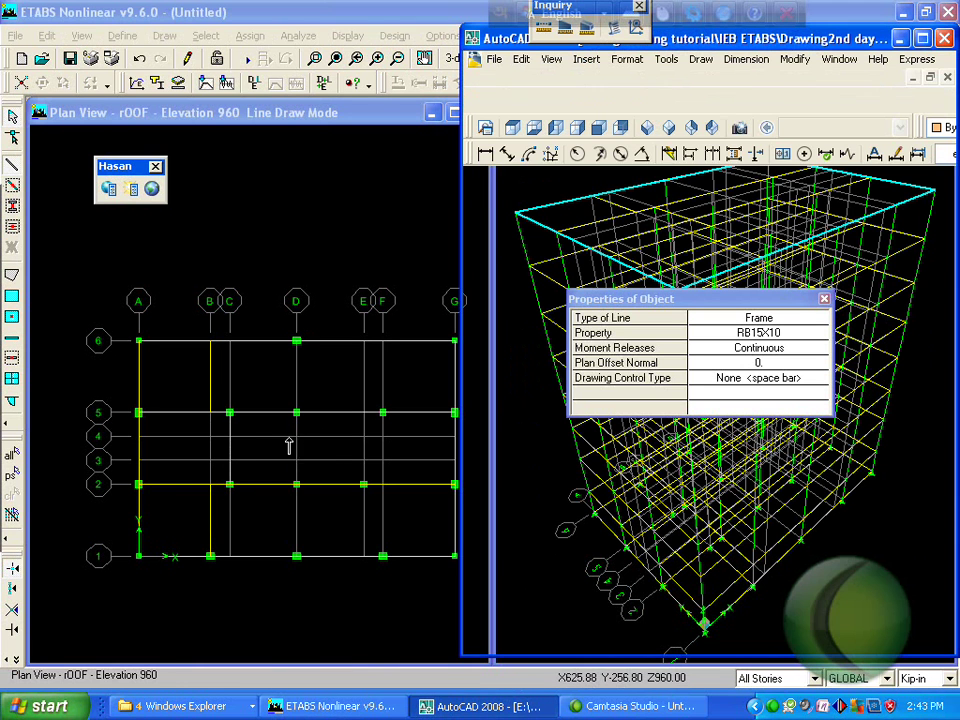
{"action": "left_click", "coordinate": [296, 341]}
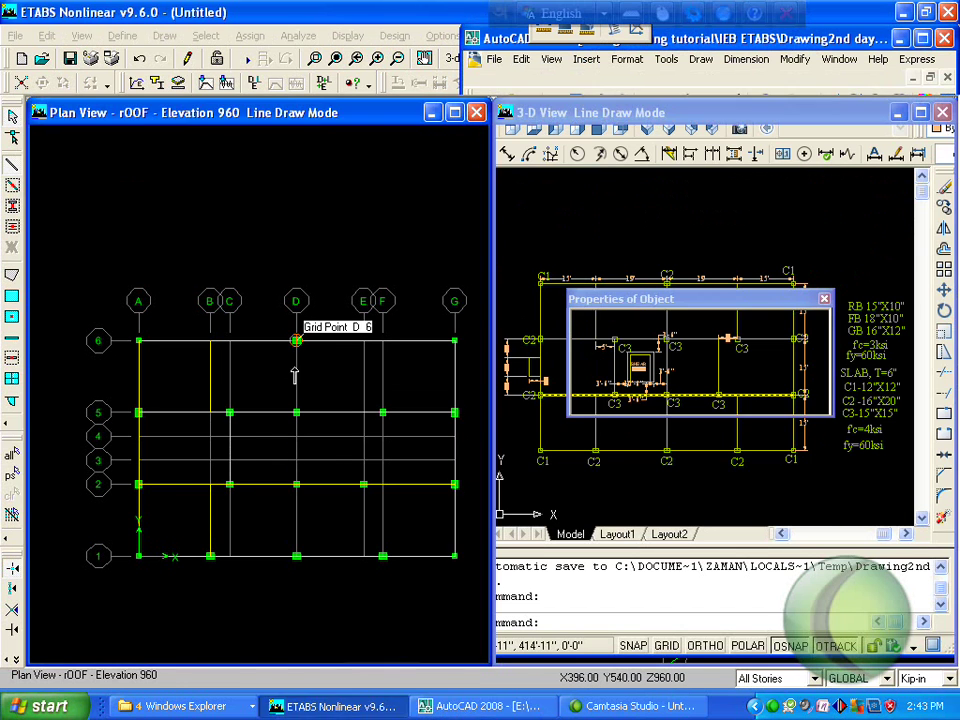
{"action": "left_click", "coordinate": [296, 412]}
{"action": "left_click", "coordinate": [296, 484]}
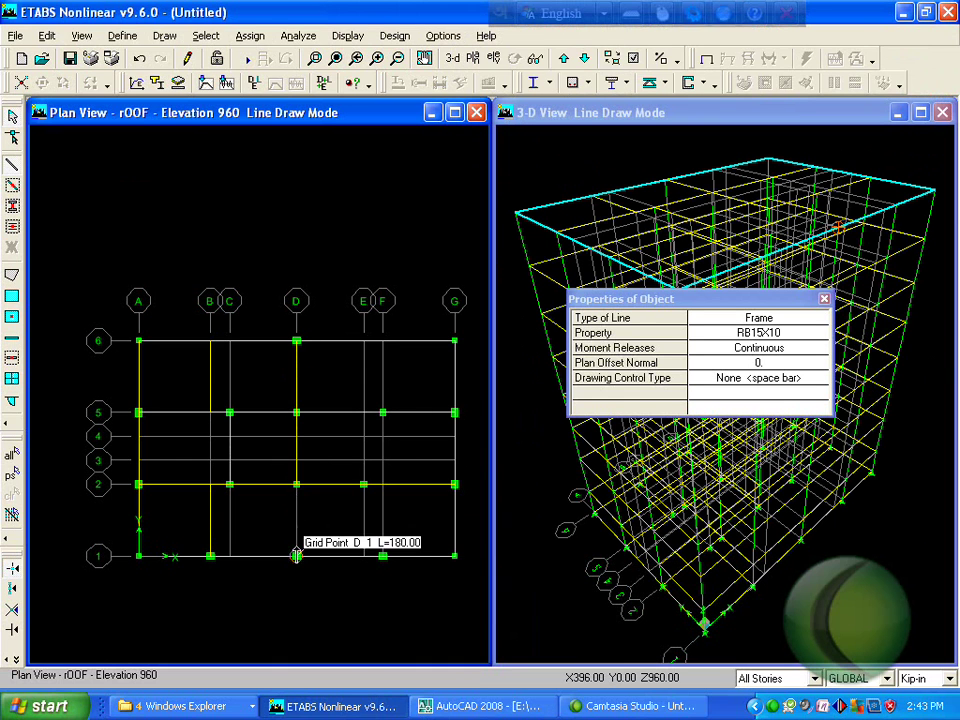
{"action": "left_click", "coordinate": [296, 555]}
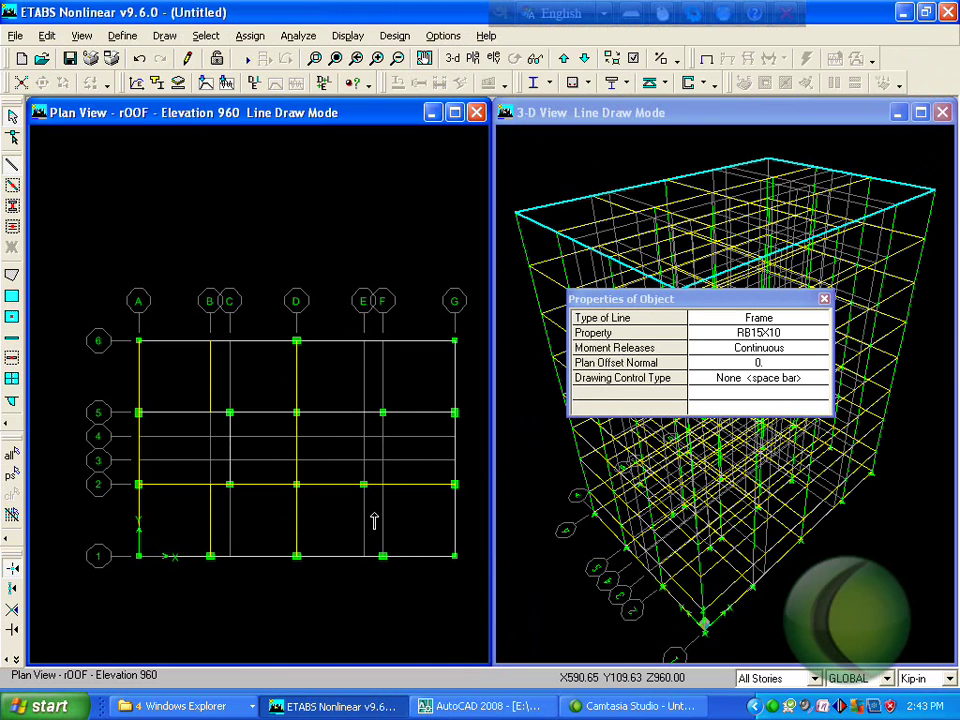
- Check the AutoCAD layout and draw RB15X10 beams along grid F between F-5 and F-6 and from F-2 to F-1
{"action": "left_click", "coordinate": [476, 705]}
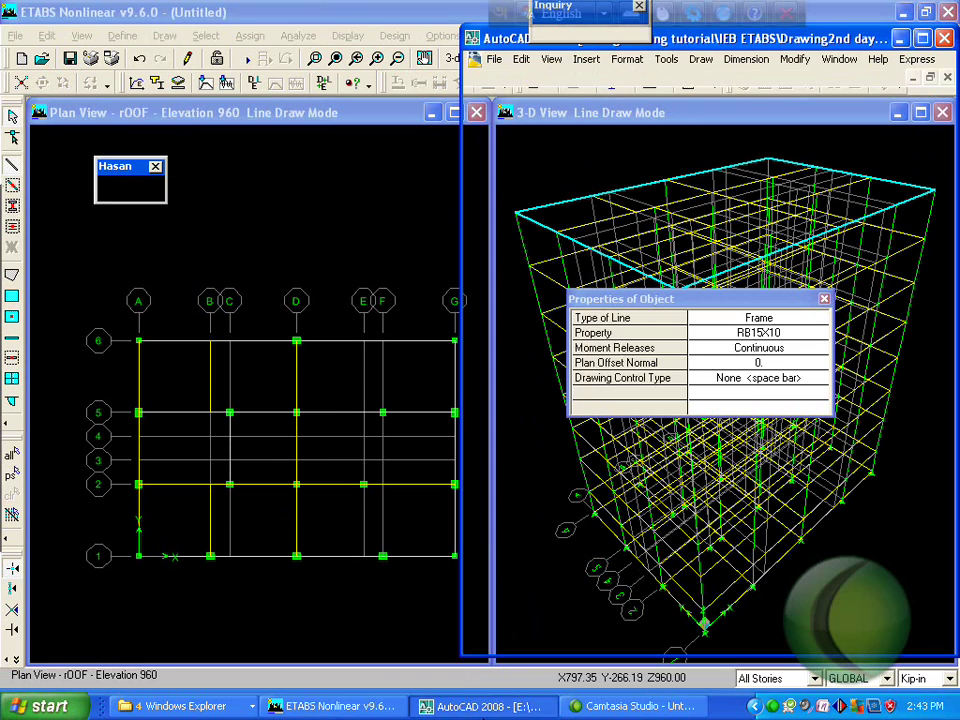
{"action": "left_click", "coordinate": [383, 412]}
{"action": "left_click", "coordinate": [381, 342]}
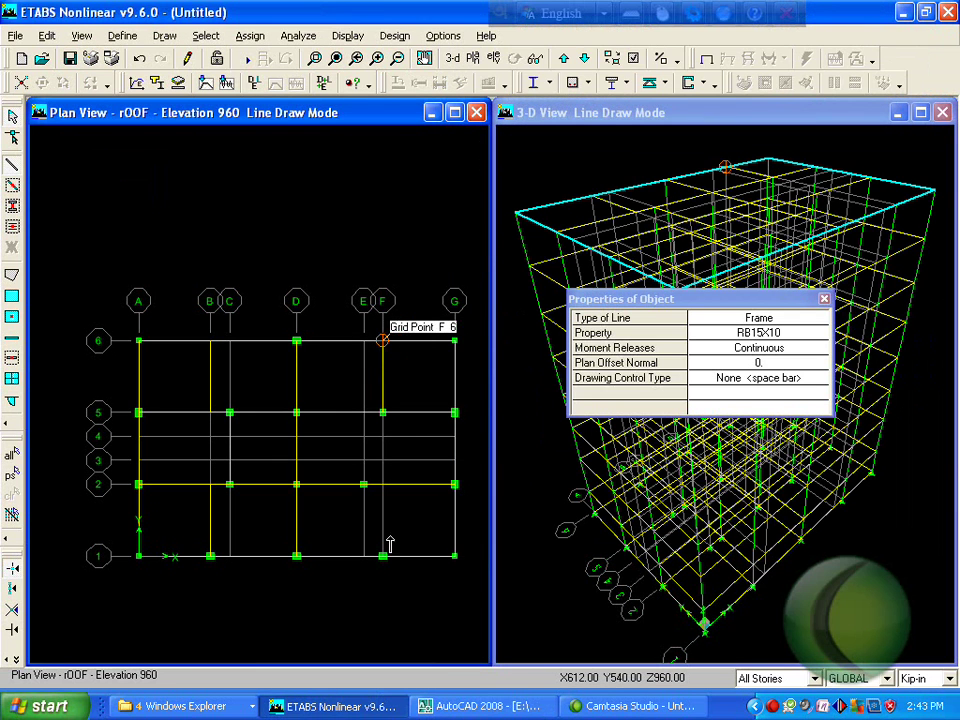
{"action": "left_click", "coordinate": [383, 484]}
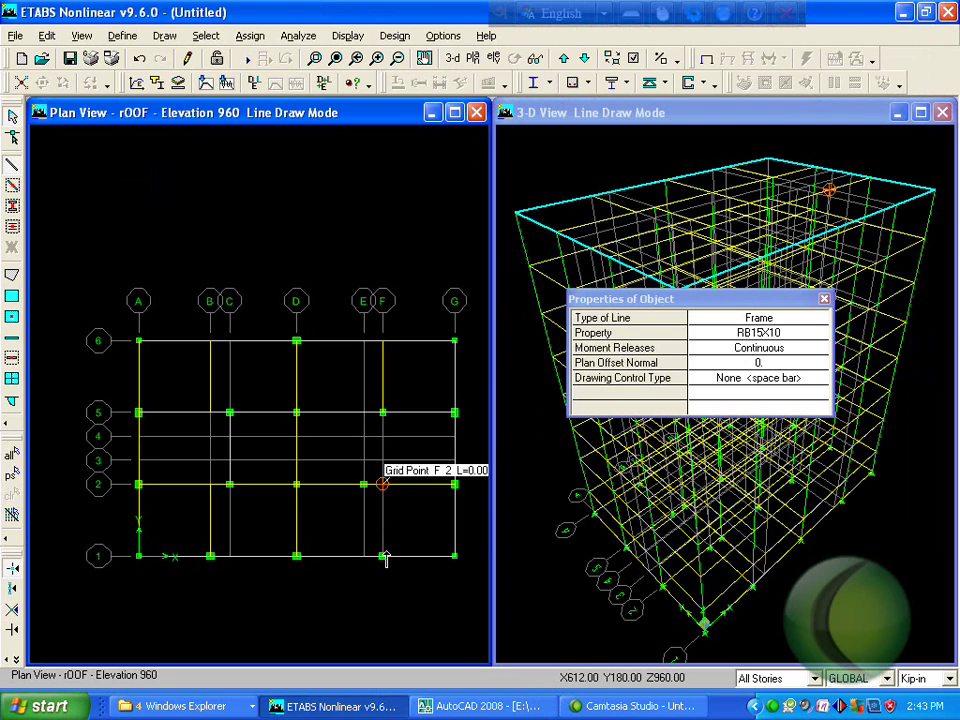
{"action": "left_click", "coordinate": [383, 557]}
{"action": "right_click", "coordinate": [382, 558]}
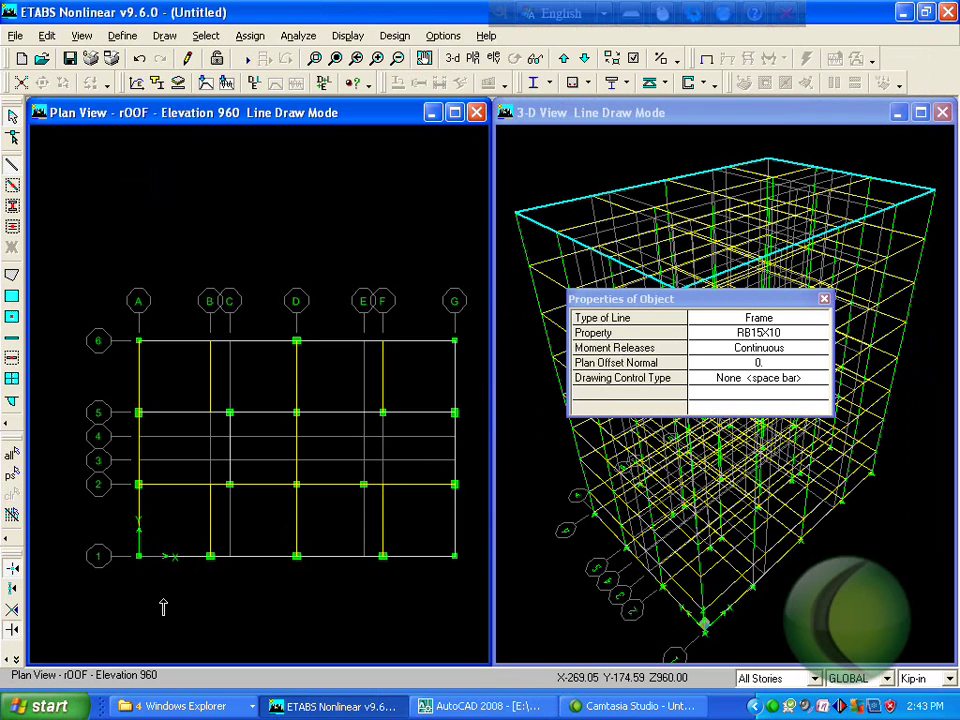
{"action": "left_click", "coordinate": [363, 484]}
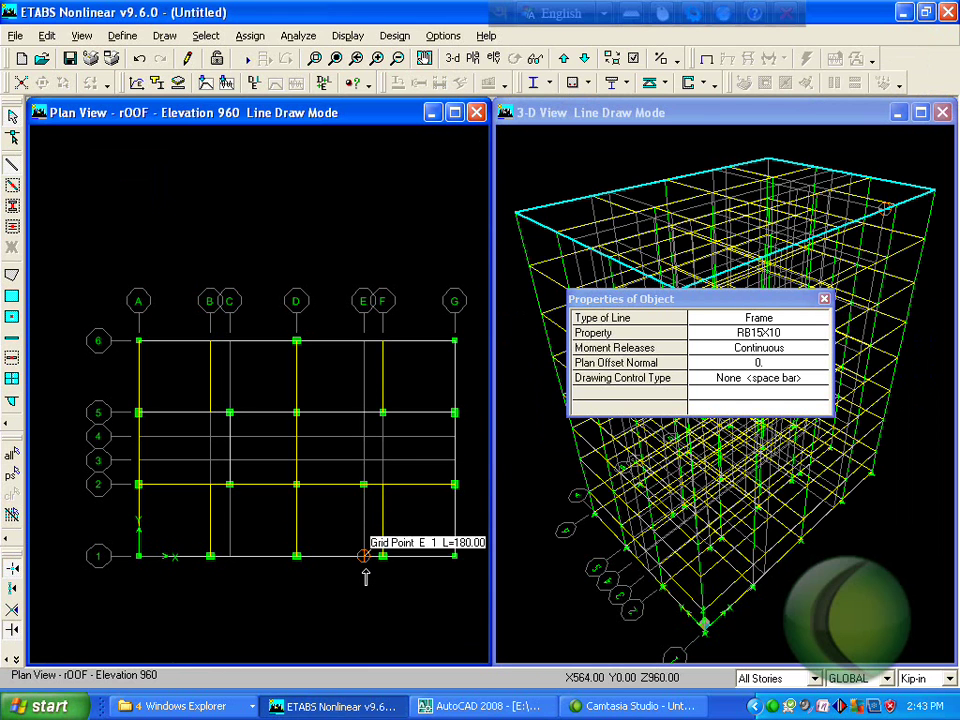
{"action": "left_click", "coordinate": [363, 557]}
{"action": "right_click", "coordinate": [363, 557]}
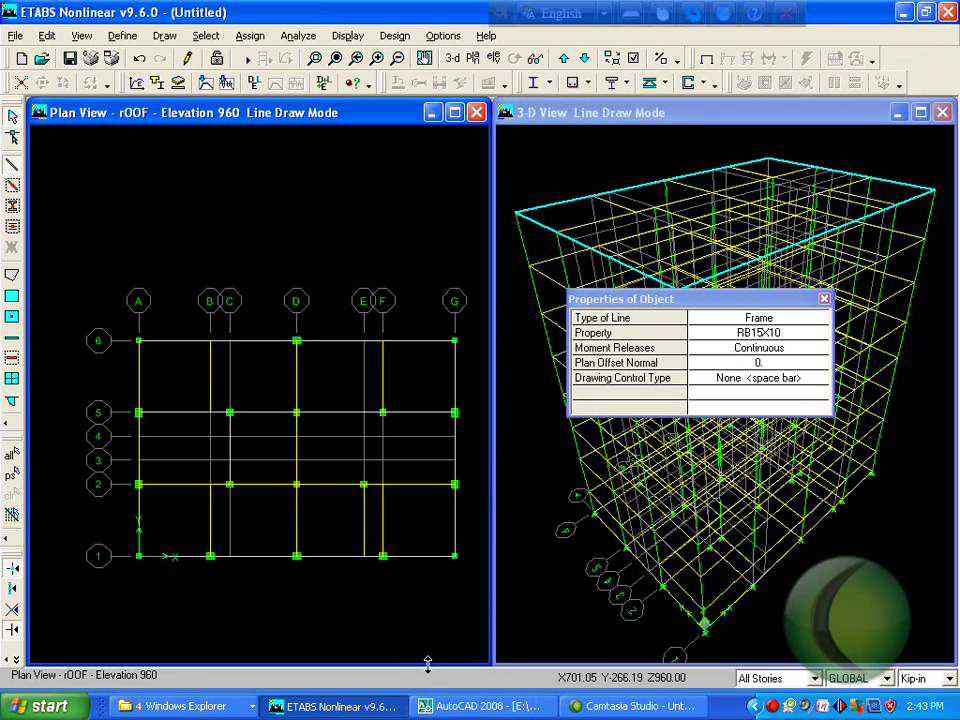
- Draw an RB15X10 beam from E-2 to E-5, check the beams against the AutoCAD layout, and leave line drawing mode
{"action": "left_click", "coordinate": [363, 484]}
{"action": "left_click", "coordinate": [363, 412]}
{"action": "right_click", "coordinate": [363, 412]}
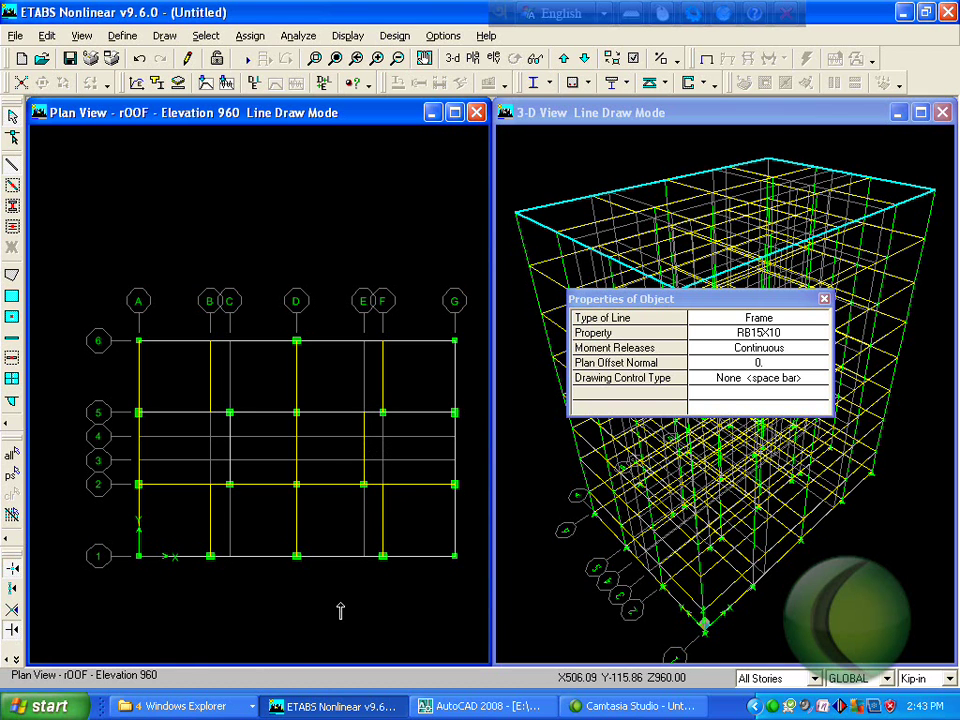
{"action": "left_click", "coordinate": [490, 706]}
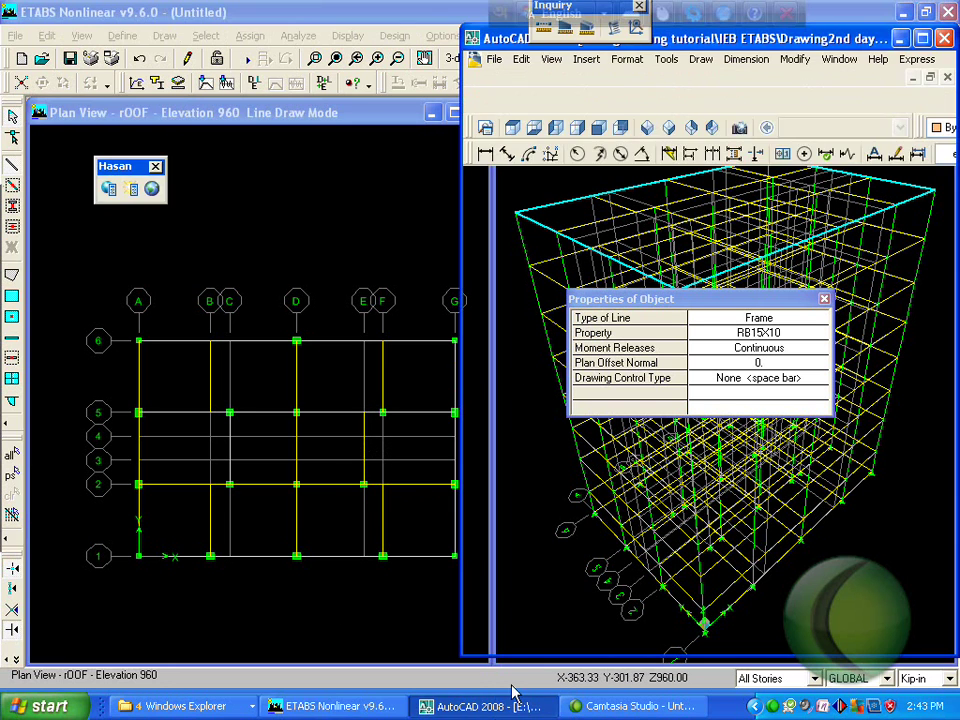
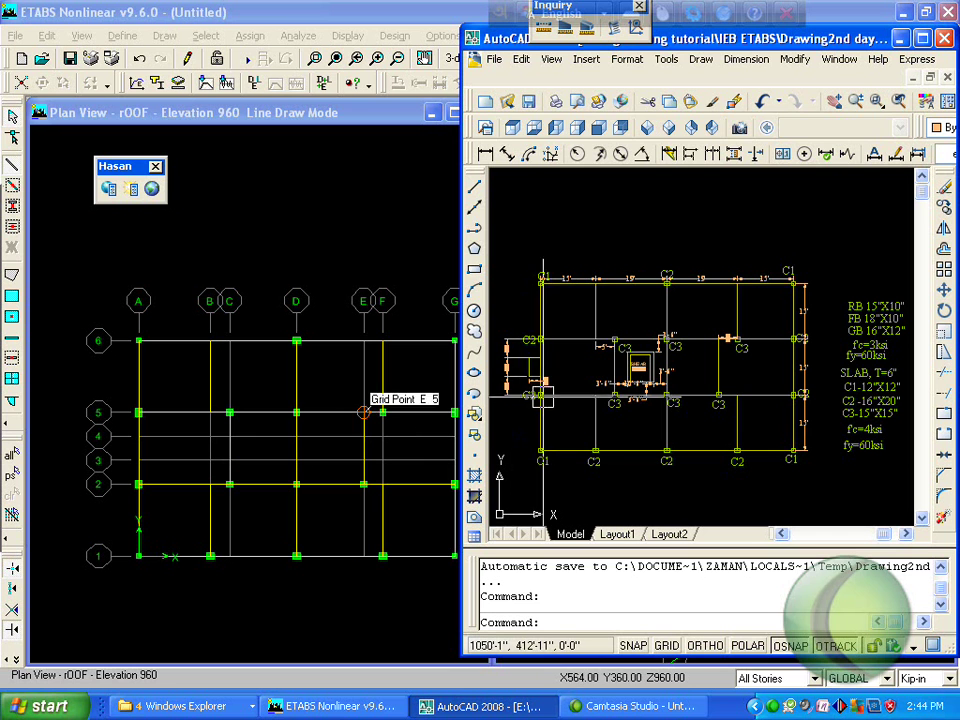
{"action": "key", "text": "Escape"}
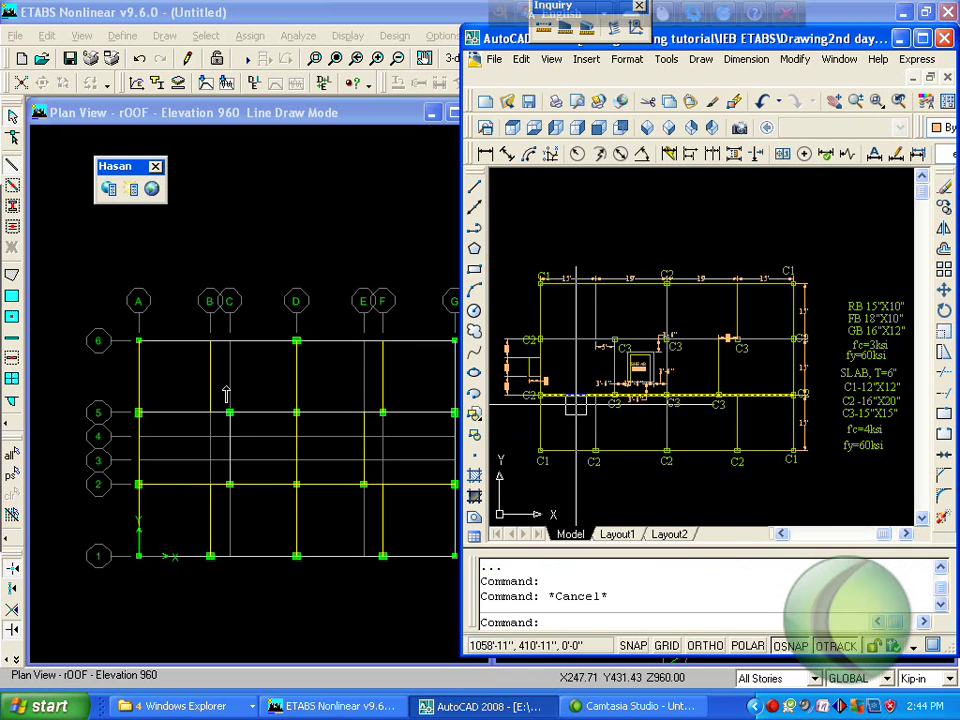
{"action": "left_click", "coordinate": [11, 215]}
{"action": "key", "text": "Escape"}
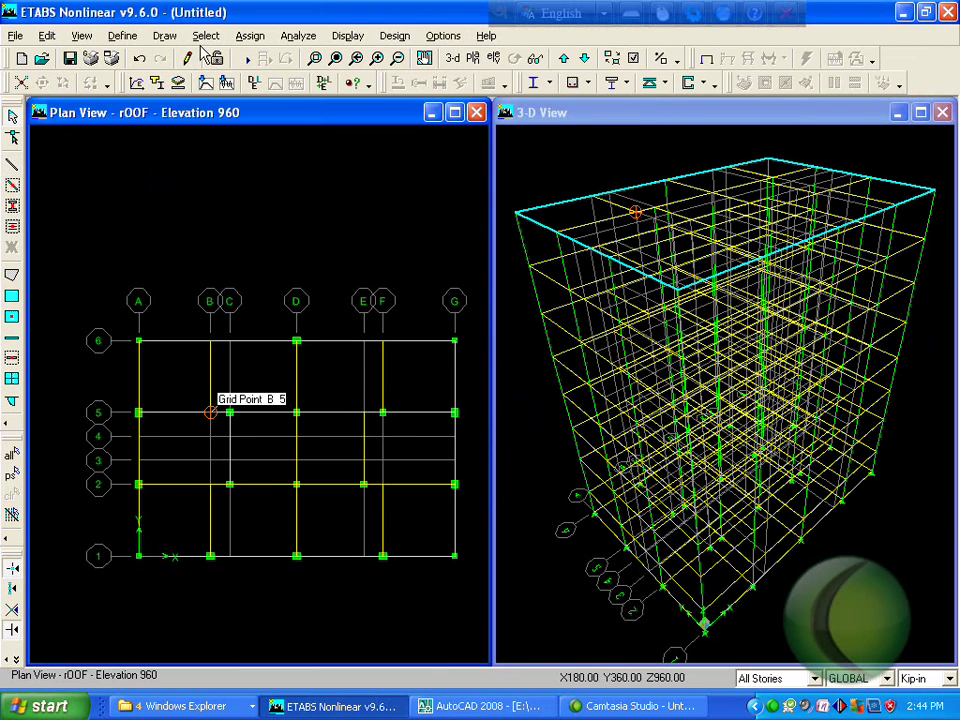
- Select every beam in the model by line object type Beam
{"action": "left_click", "coordinate": [206, 36]}
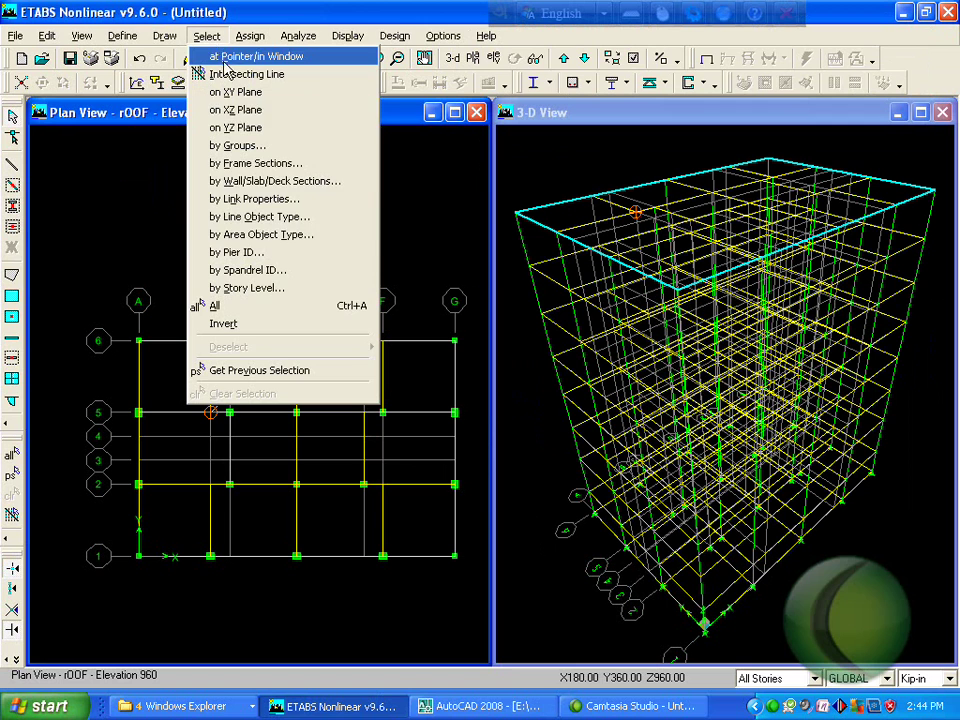
{"action": "left_click", "coordinate": [275, 219]}
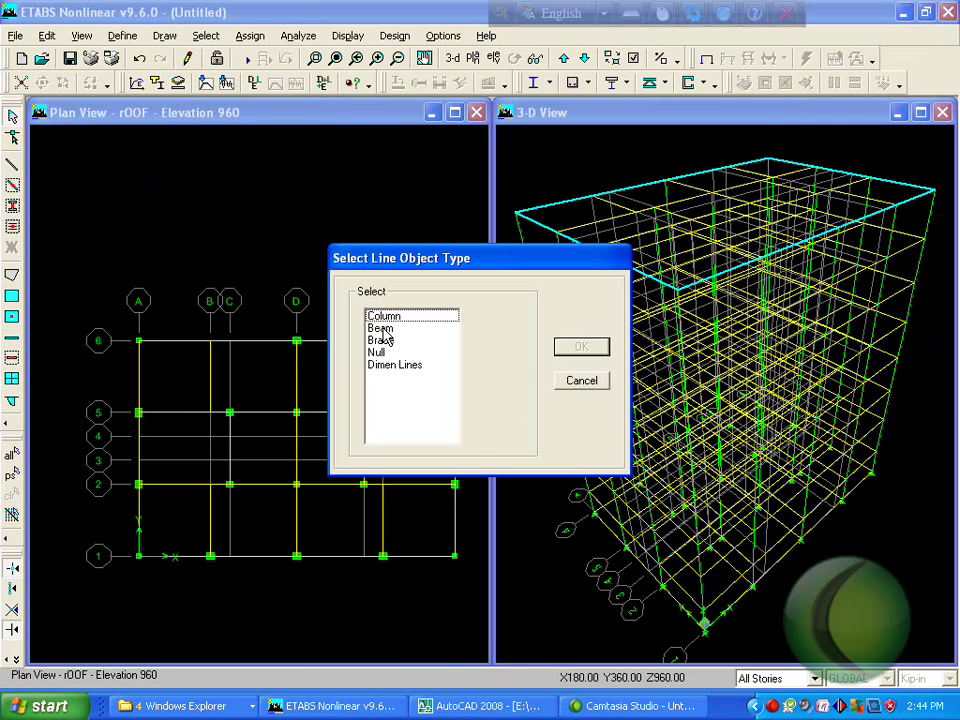
{"action": "left_click", "coordinate": [382, 329]}
{"action": "left_click", "coordinate": [581, 346]}
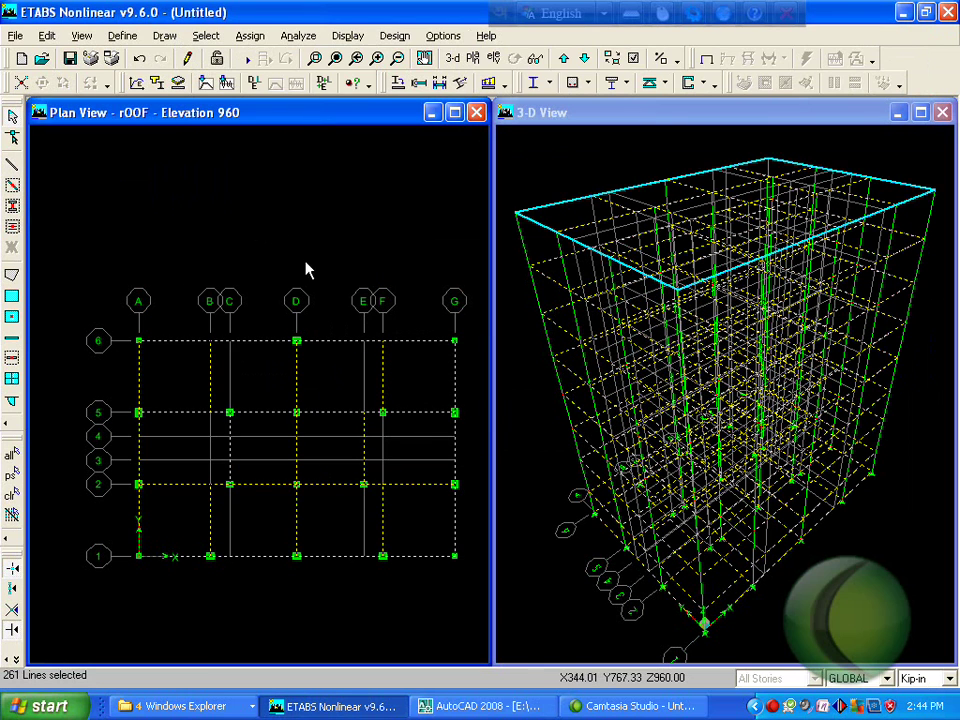
- Deselect the beams on the rOOF, GB and BASE story levels
{"action": "left_click", "coordinate": [210, 36]}
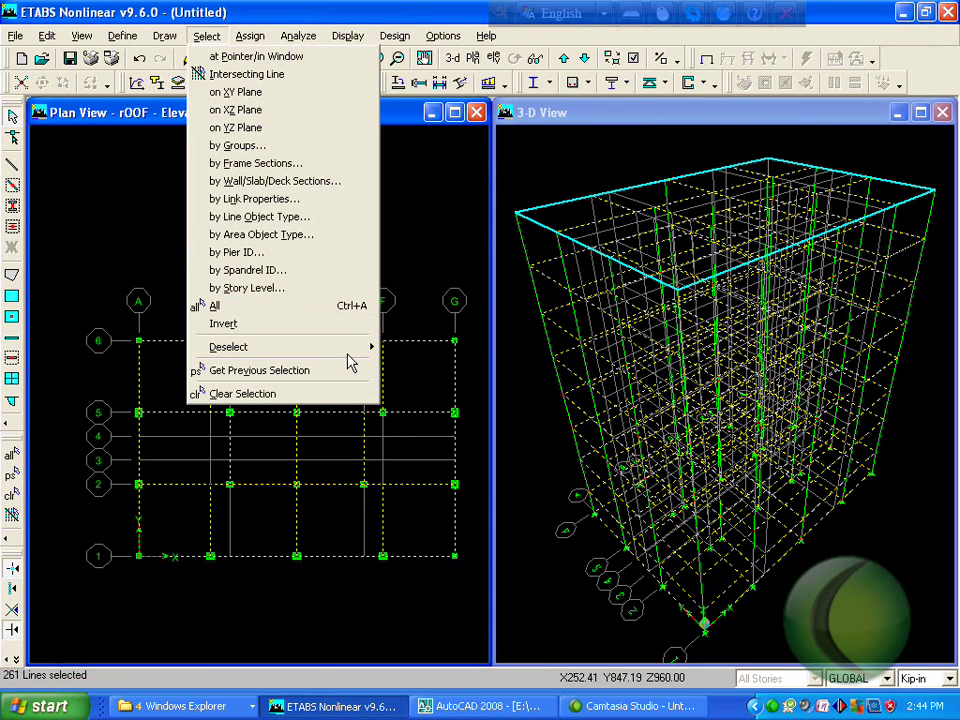
{"action": "mouse_move", "coordinate": [350, 350]}
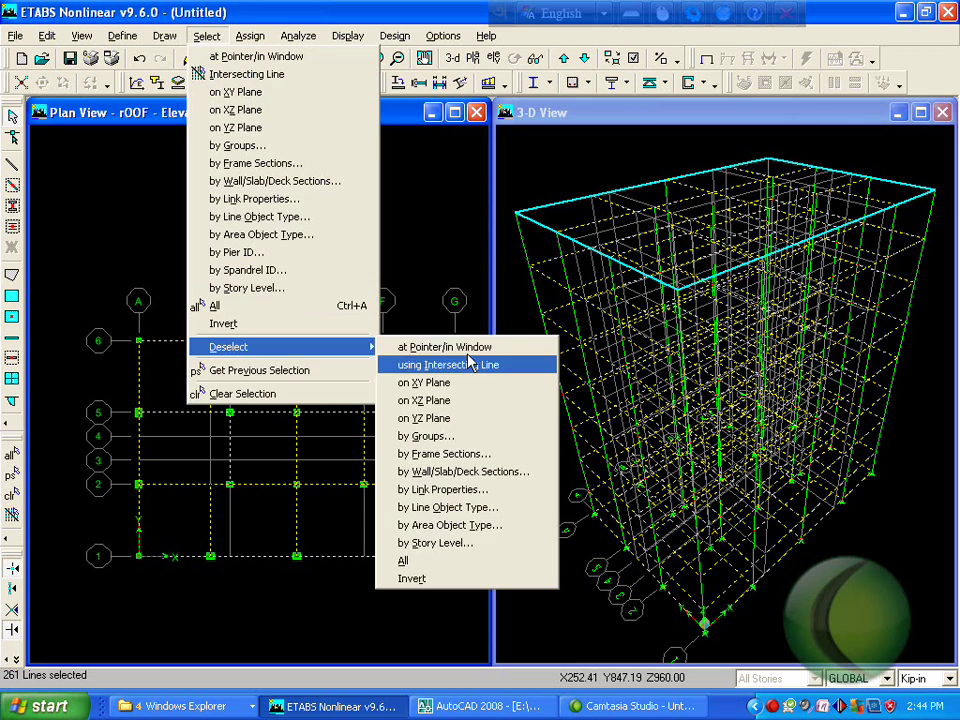
{"action": "left_click", "coordinate": [439, 542]}
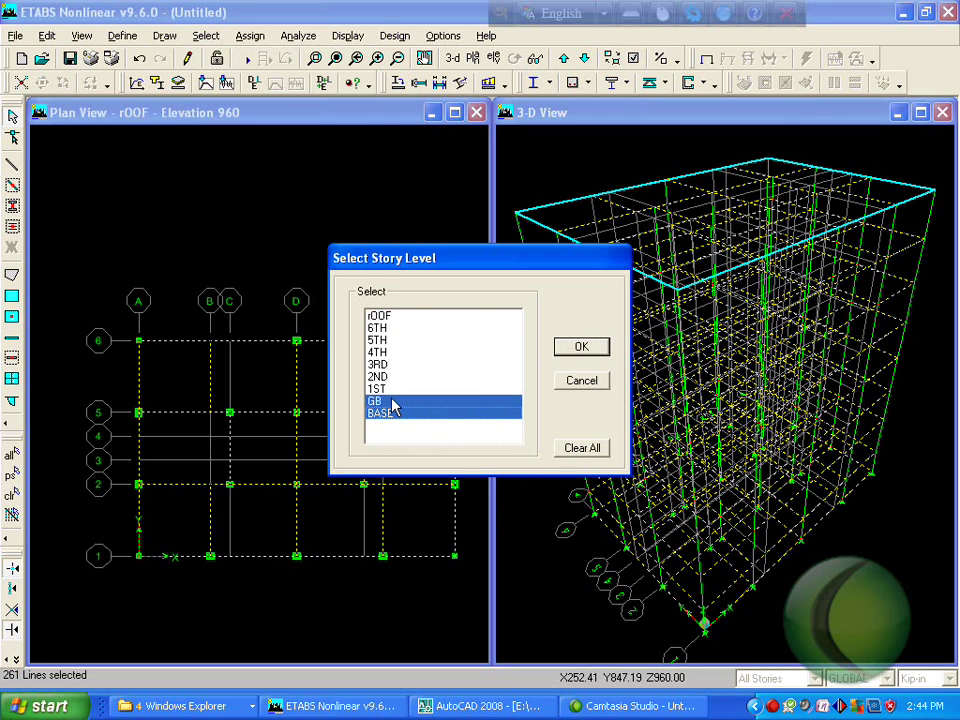
{"action": "left_click", "coordinate": [400, 316], "text": "ctrl"}
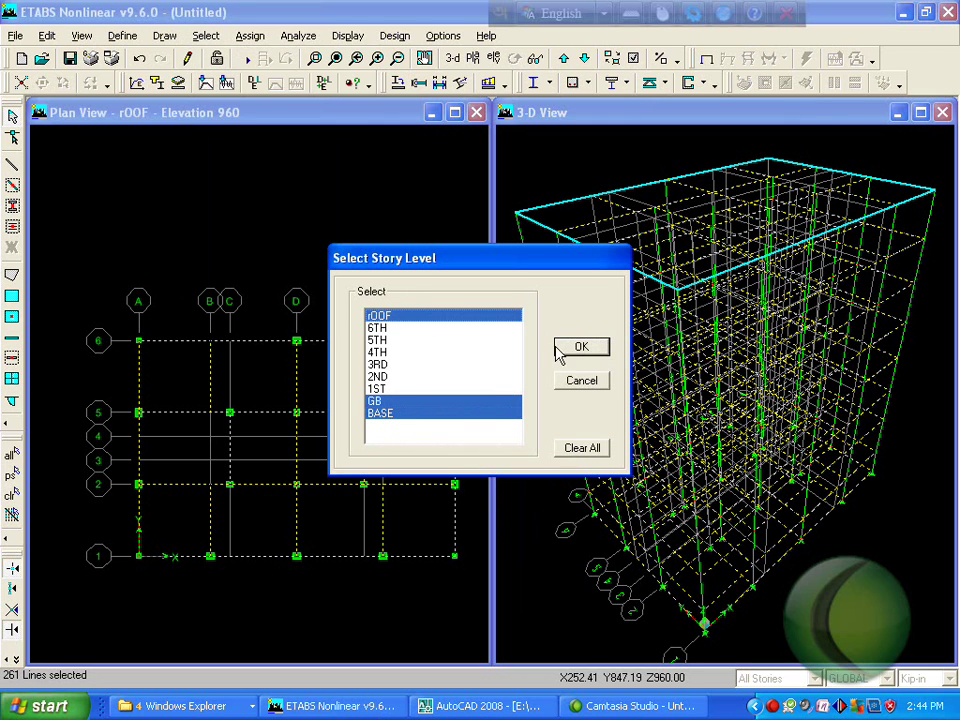
{"action": "left_click", "coordinate": [572, 348]}
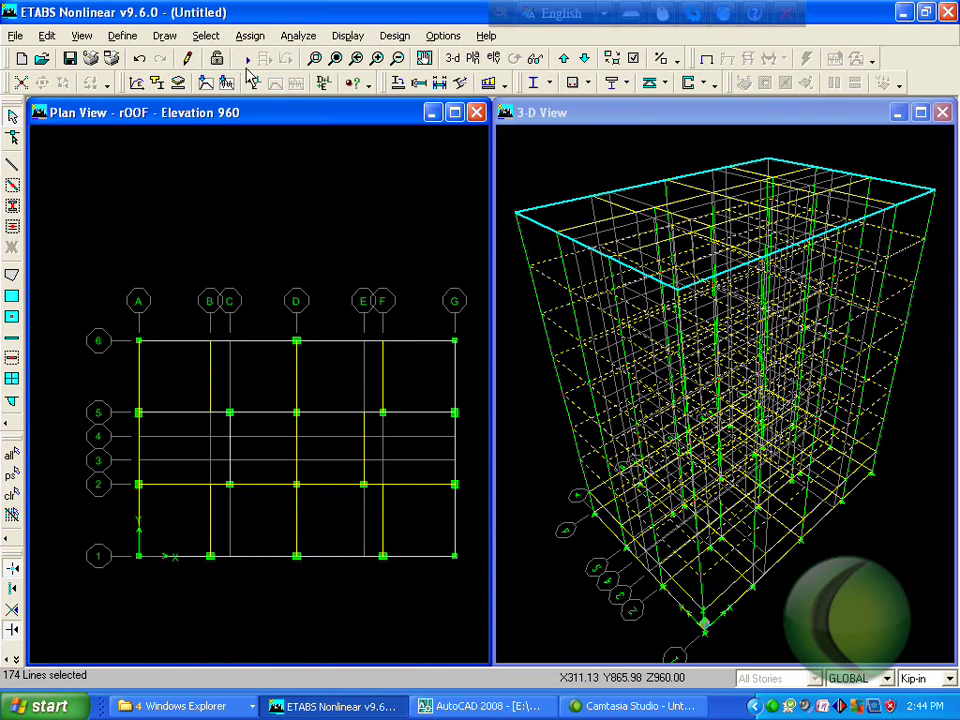
- Assign the FB18X10 frame section to the selected floor beams
{"action": "left_click", "coordinate": [252, 37]}
{"action": "mouse_move", "coordinate": [277, 74]}
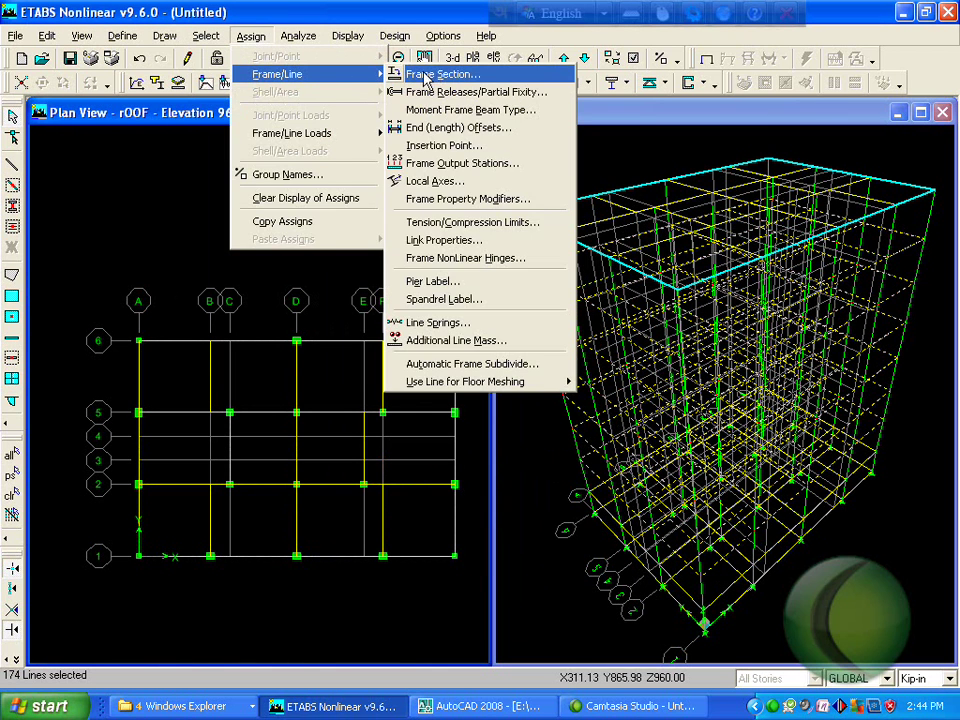
{"action": "left_click", "coordinate": [439, 75]}
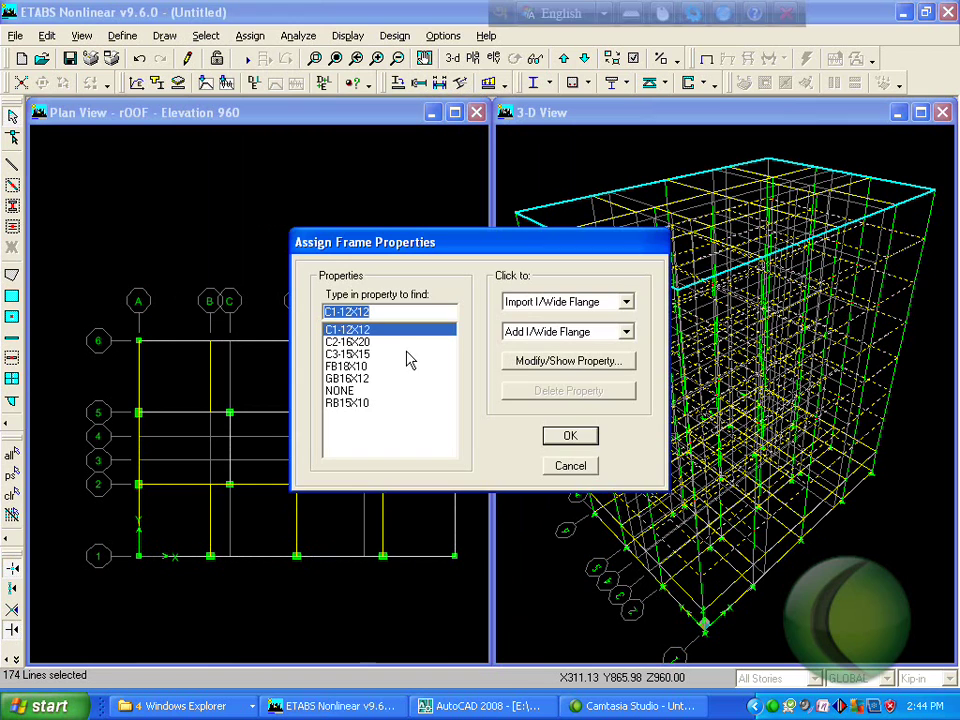
{"action": "left_click", "coordinate": [347, 403]}
{"action": "left_click", "coordinate": [352, 367]}
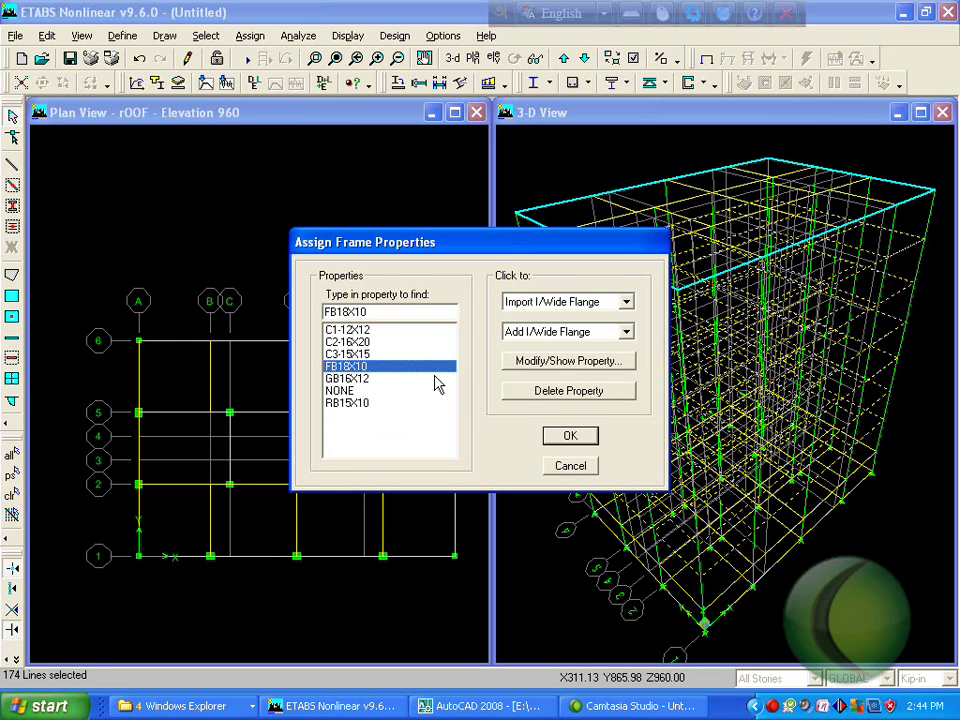
{"action": "left_click", "coordinate": [572, 439]}
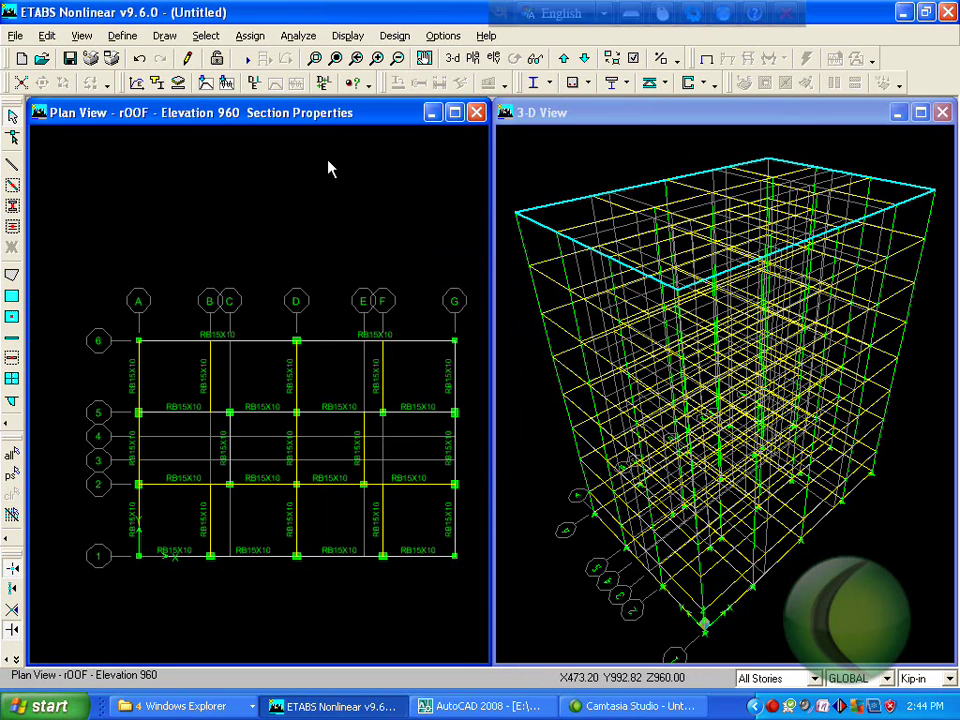
- Select every member that uses the RB15X10 frame section
{"action": "left_click", "coordinate": [206, 35]}
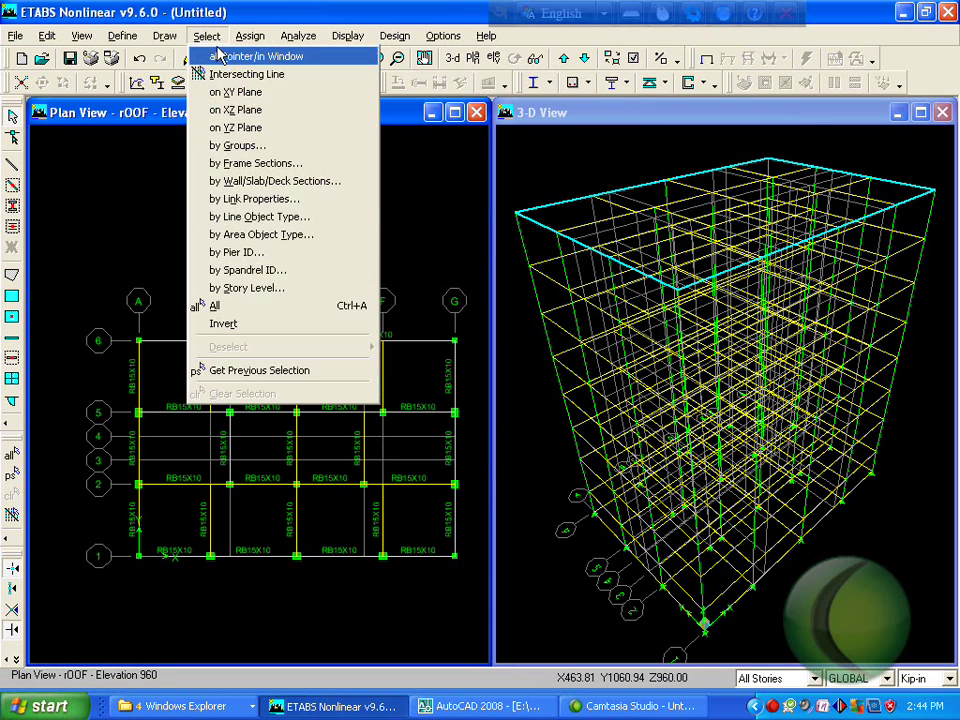
{"action": "left_click", "coordinate": [283, 170]}
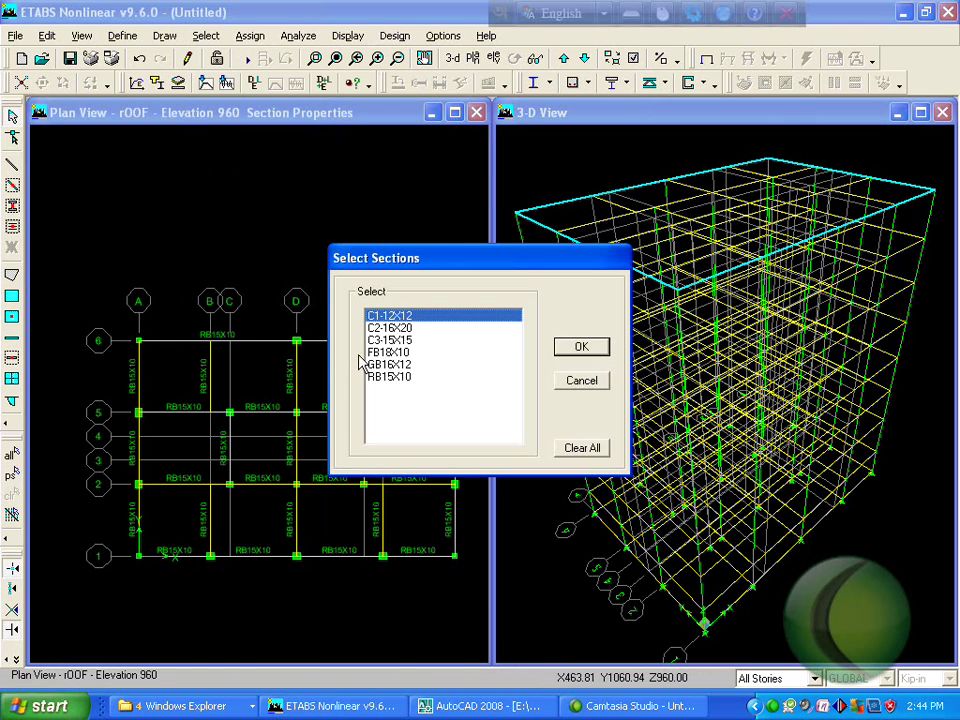
{"action": "left_click", "coordinate": [393, 377]}
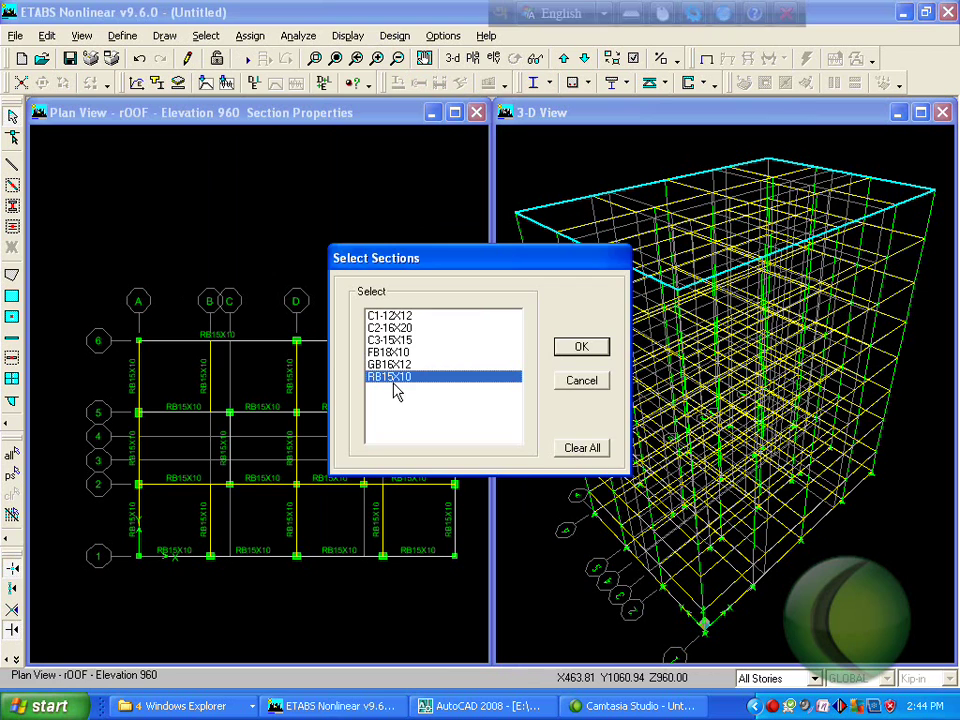
{"action": "left_click", "coordinate": [580, 348]}
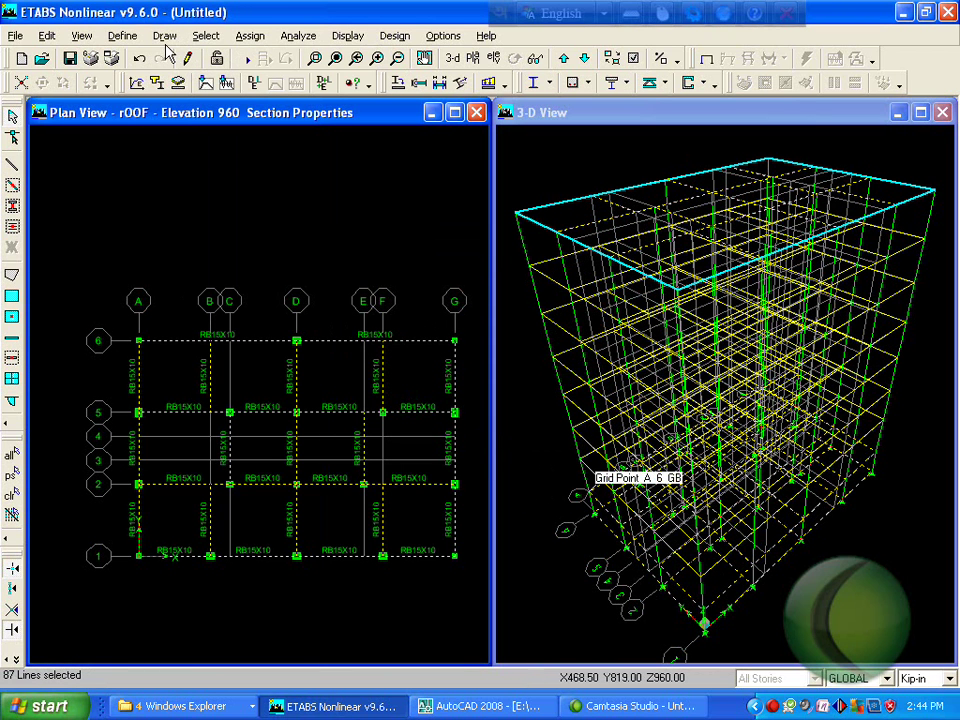
- Deselect the members on the rOOF story level
{"action": "left_click", "coordinate": [244, 38]}
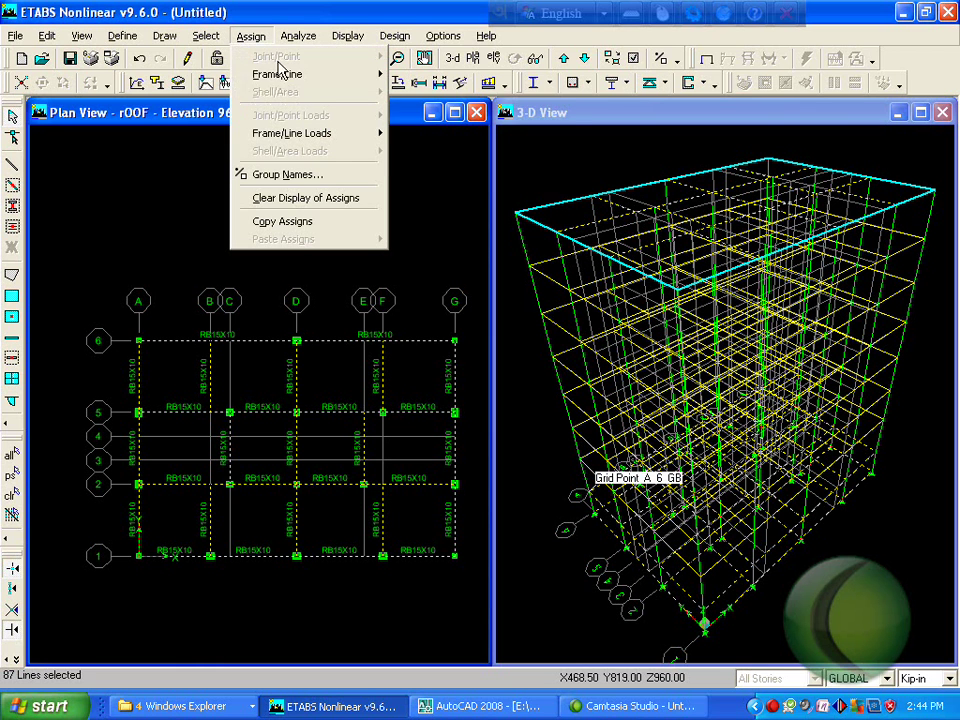
{"action": "mouse_move", "coordinate": [283, 76]}
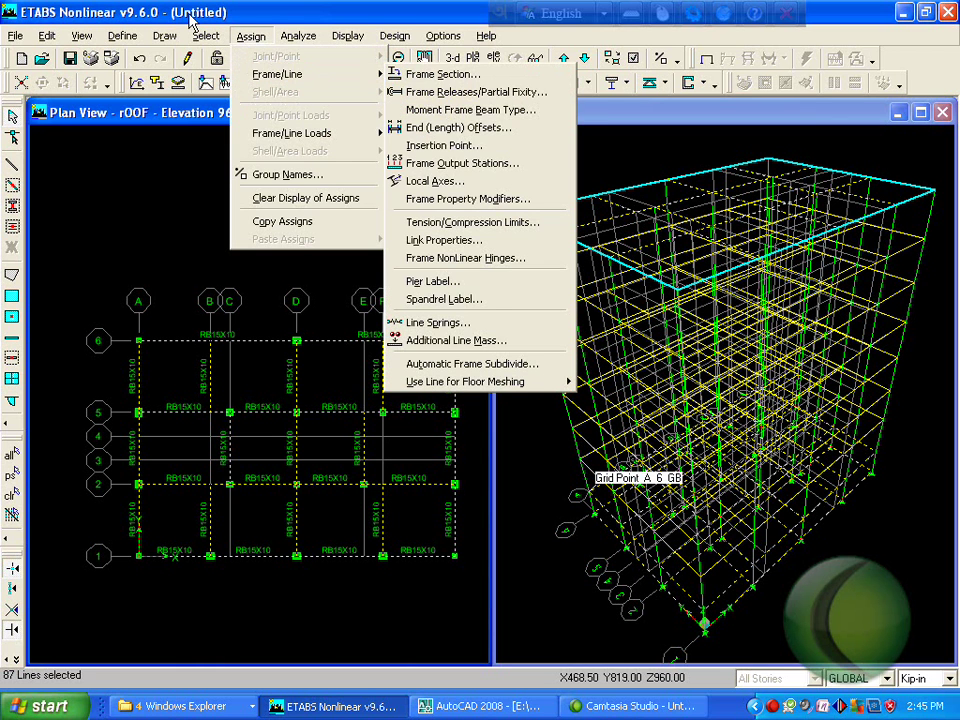
{"action": "mouse_move", "coordinate": [206, 36]}
{"action": "mouse_move", "coordinate": [343, 352]}
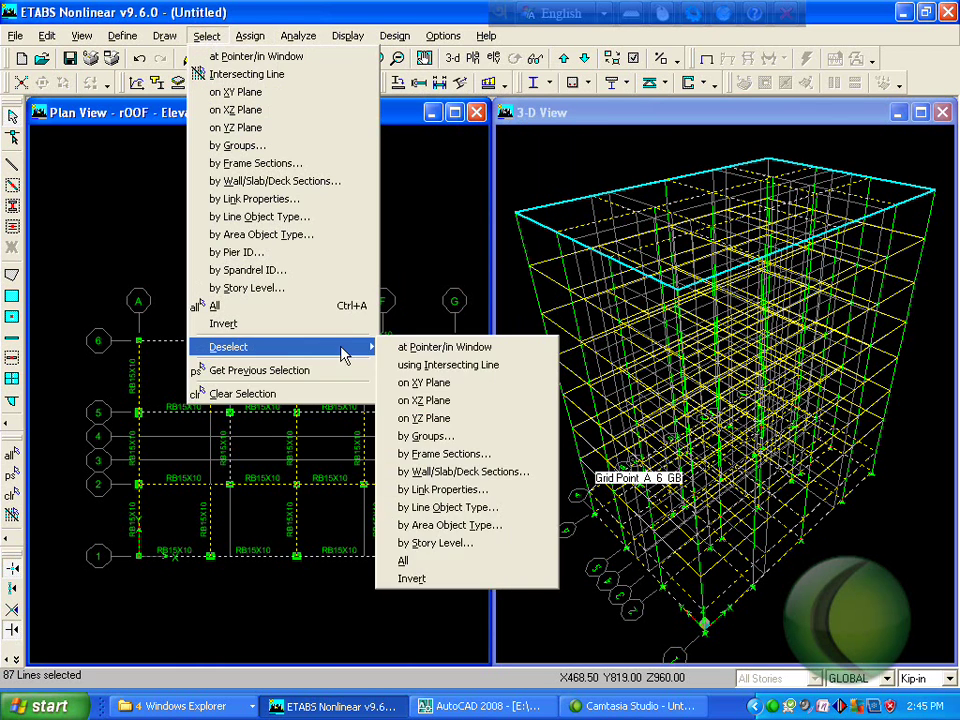
{"action": "left_click", "coordinate": [456, 542]}
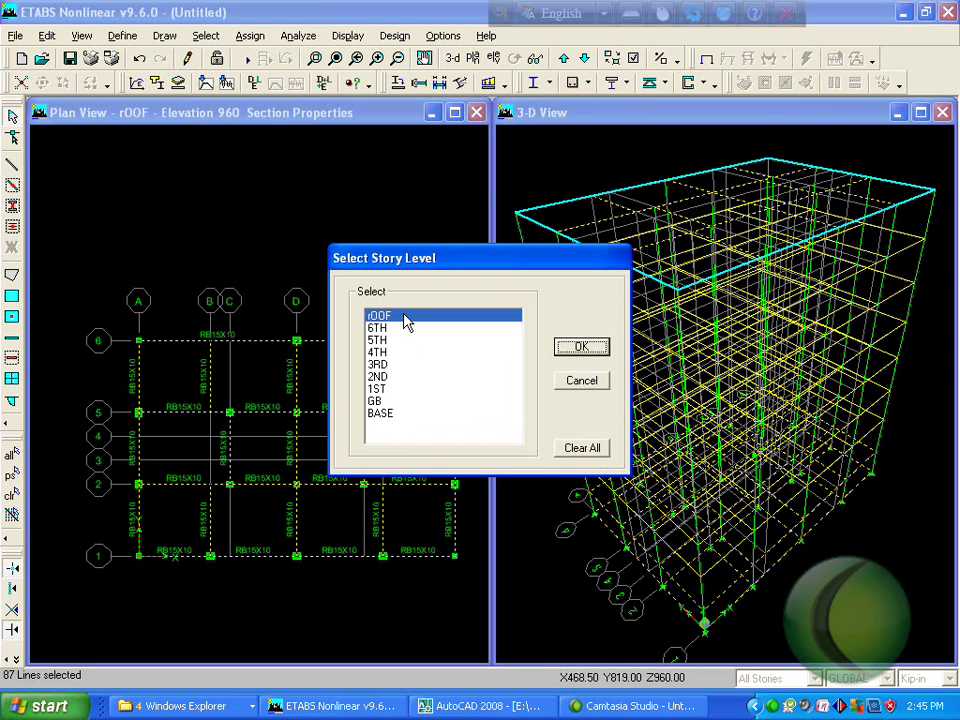
{"action": "left_click_drag", "start_coordinate": [398, 402], "coordinate": [398, 412]}
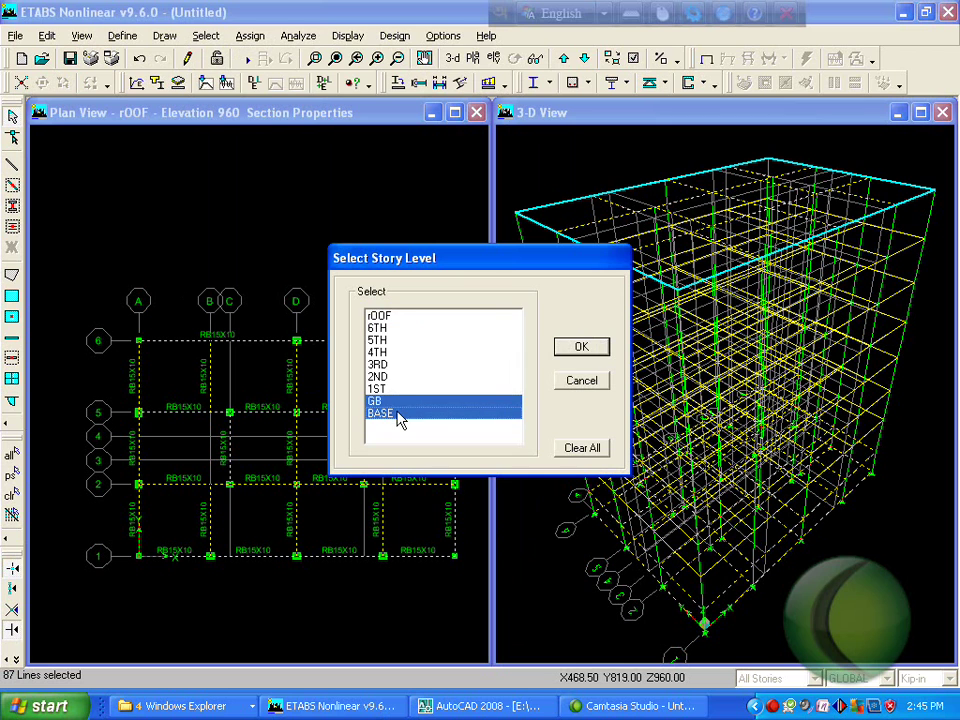
{"action": "left_click", "coordinate": [395, 317]}
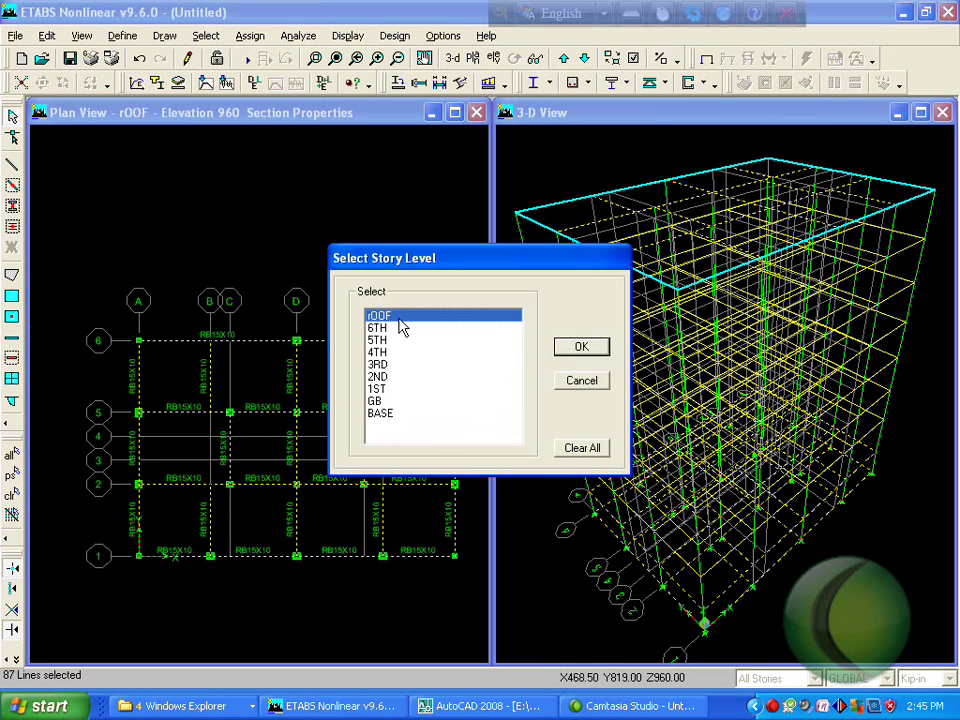
{"action": "left_click", "coordinate": [580, 348]}
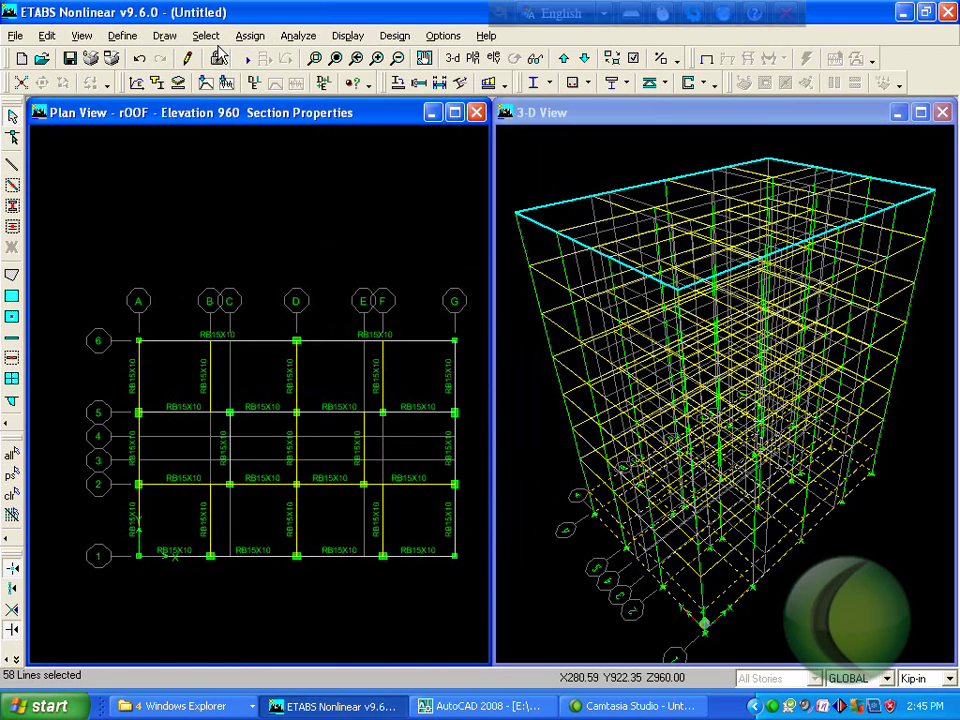
- Assign the GB16X12 frame section to the selected lower-level beams
{"action": "left_click", "coordinate": [251, 36]}
{"action": "mouse_move", "coordinate": [280, 75]}
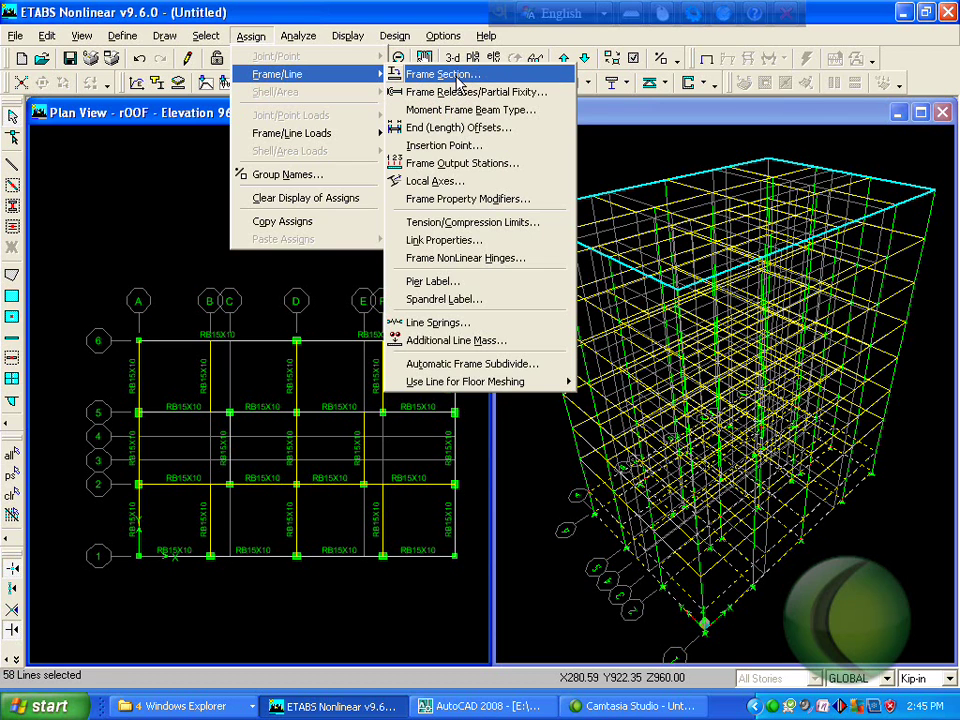
{"action": "left_click", "coordinate": [460, 78]}
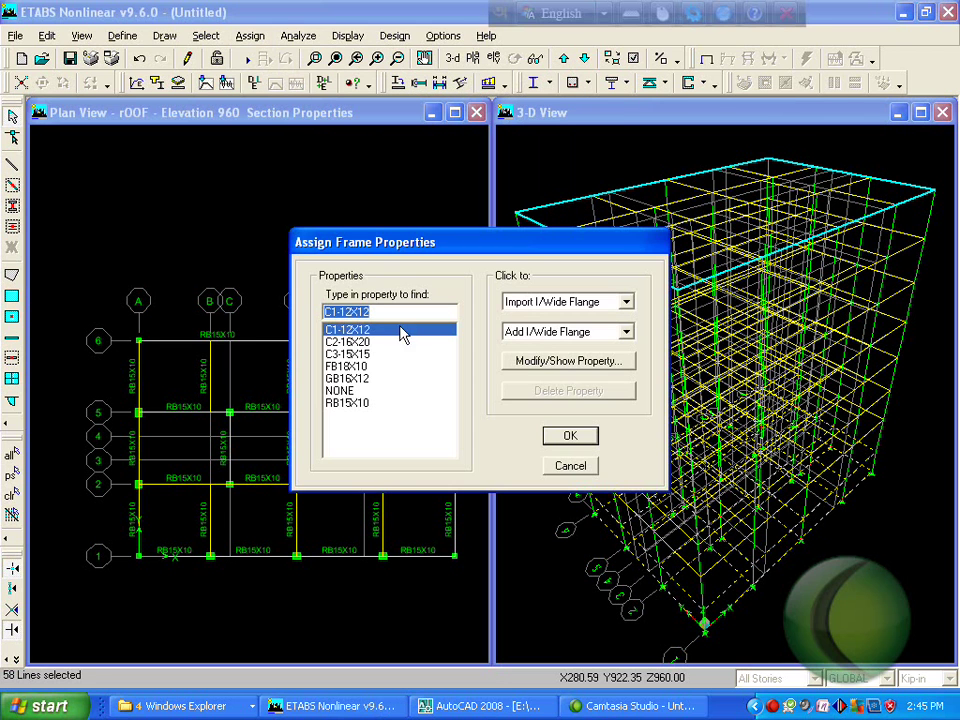
{"action": "left_click", "coordinate": [344, 379]}
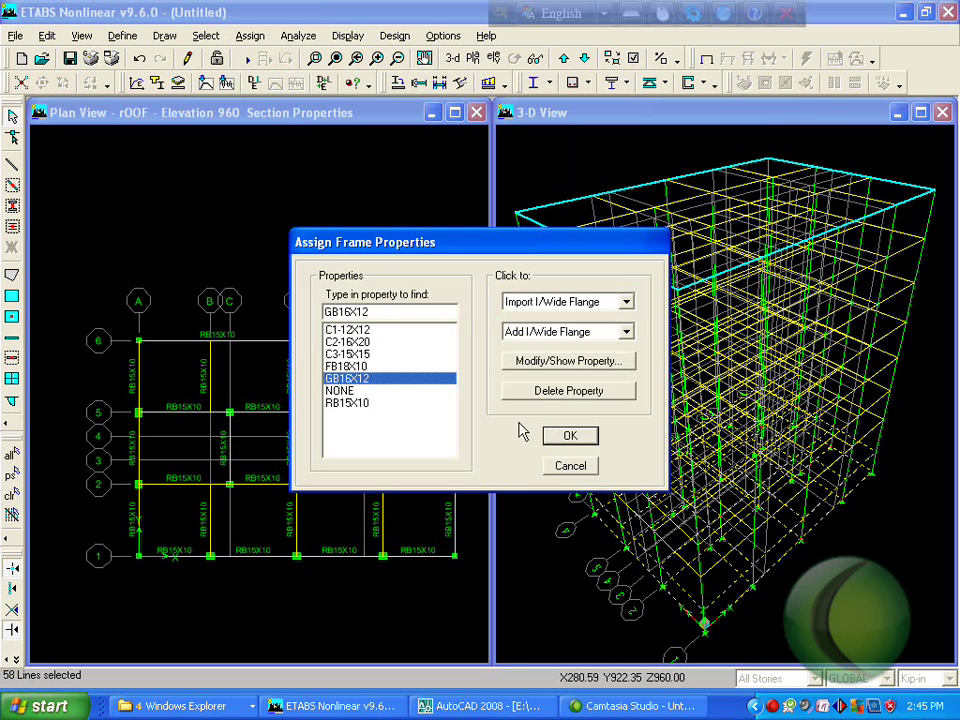
{"action": "left_click", "coordinate": [572, 437]}
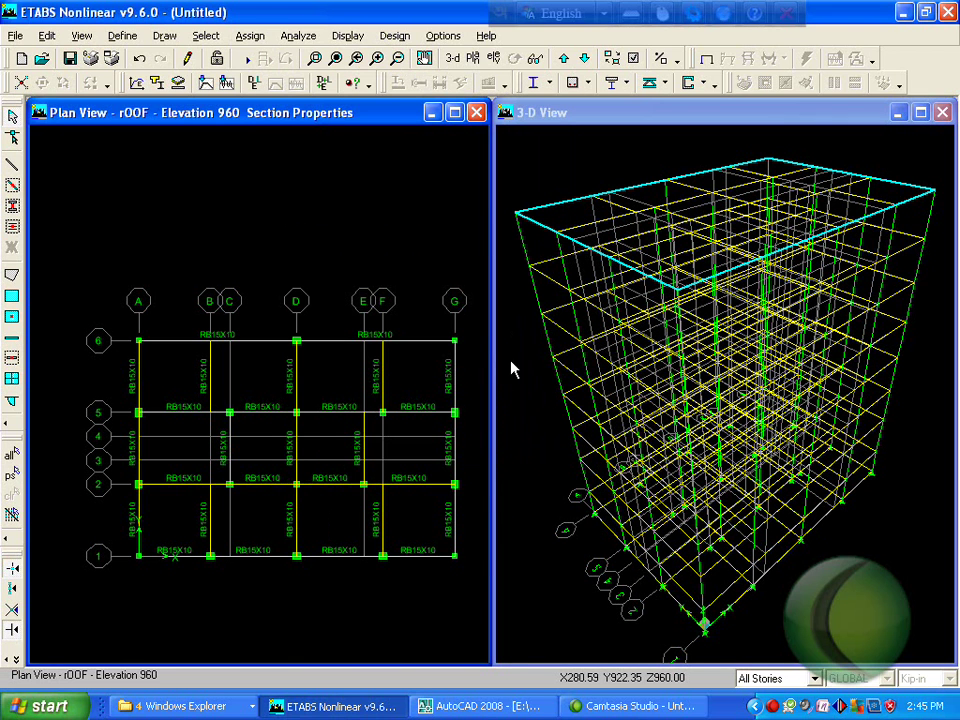
- Delete all beams on the BASE plan, with the story scope limited to One Story
{"action": "left_click", "coordinate": [565, 58]}
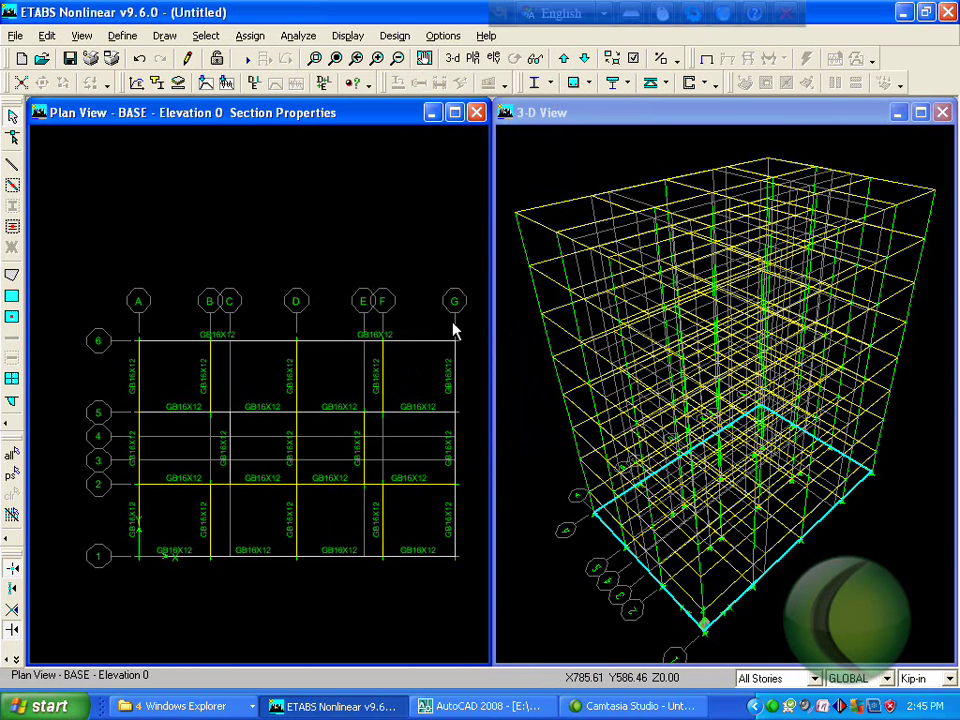
{"action": "left_click_drag", "start_coordinate": [476, 324], "coordinate": [146, 600]}
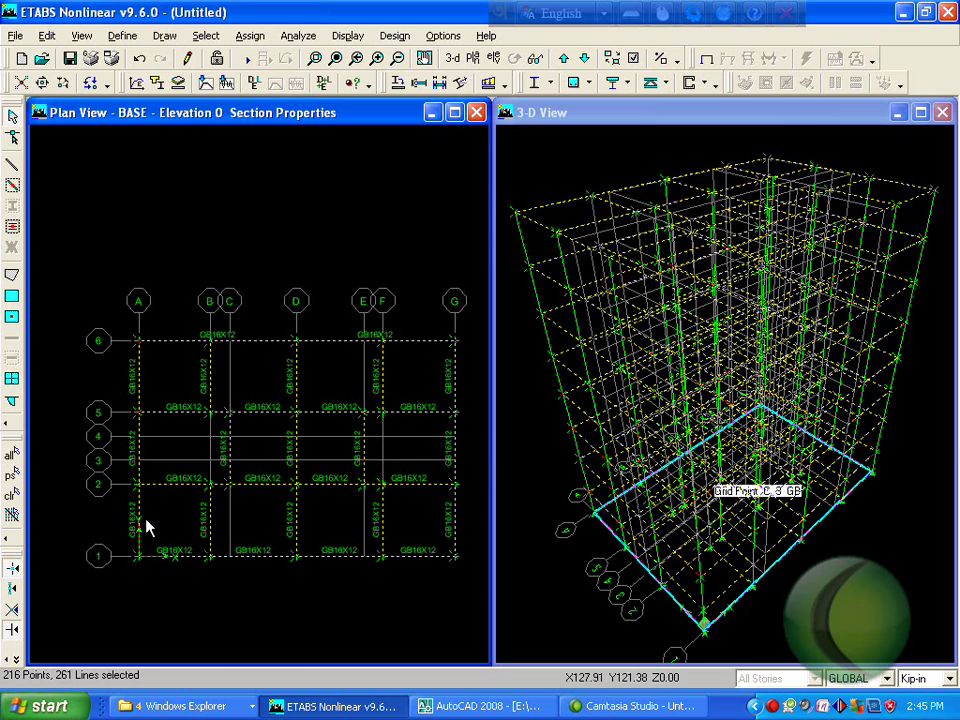
{"action": "left_click", "coordinate": [9, 499]}
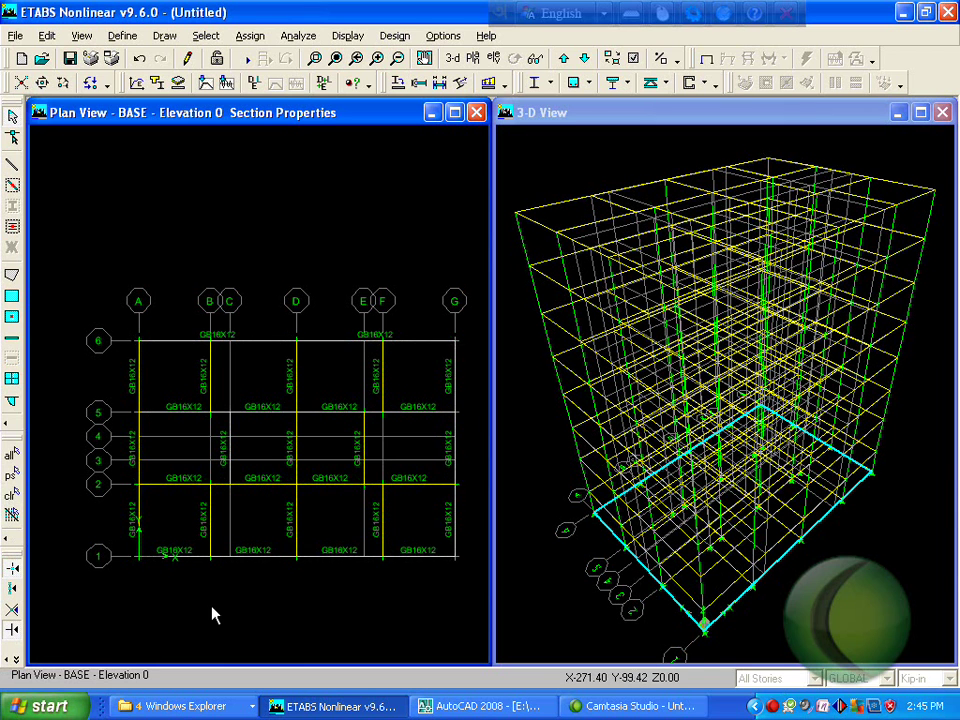
{"action": "left_click", "coordinate": [797, 680]}
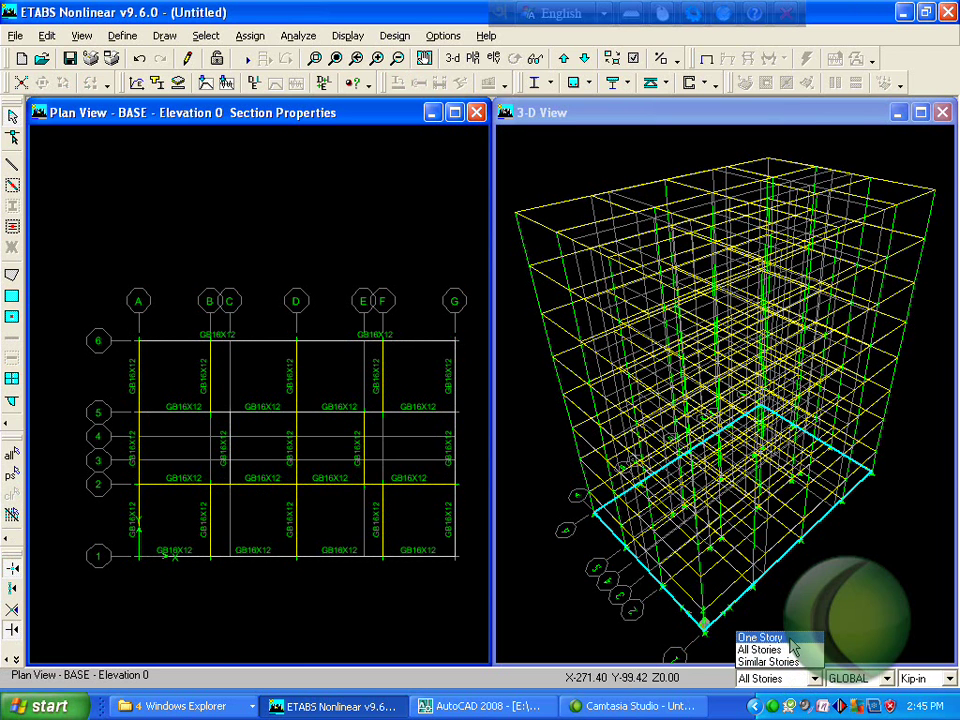
{"action": "left_click", "coordinate": [765, 635]}
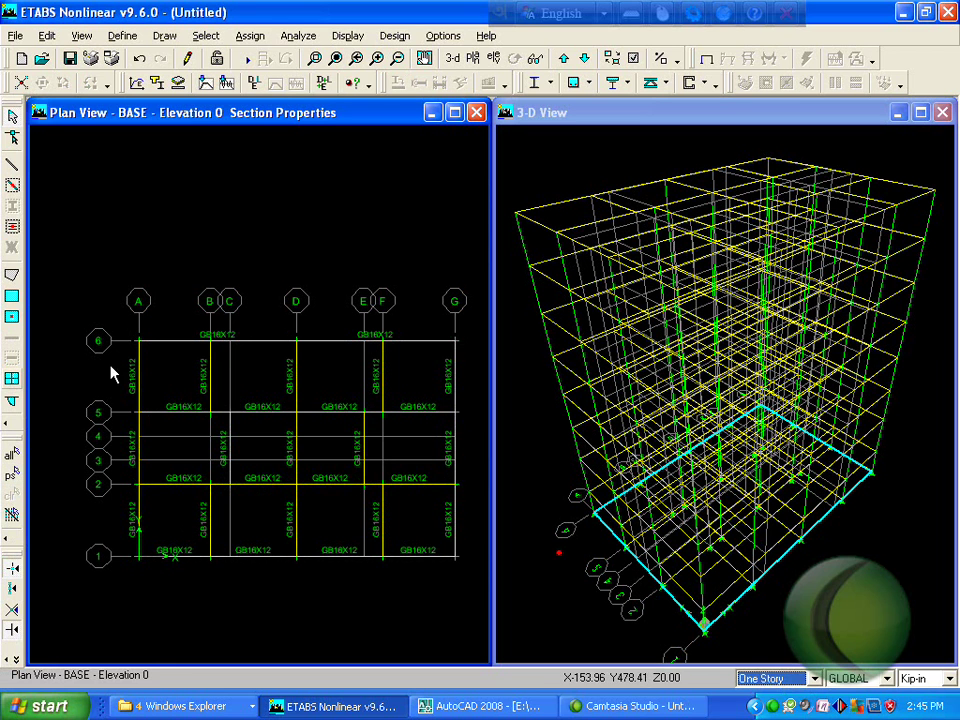
{"action": "left_click", "coordinate": [460, 342]}
{"action": "left_click_drag", "start_coordinate": [468, 350], "coordinate": [120, 613]}
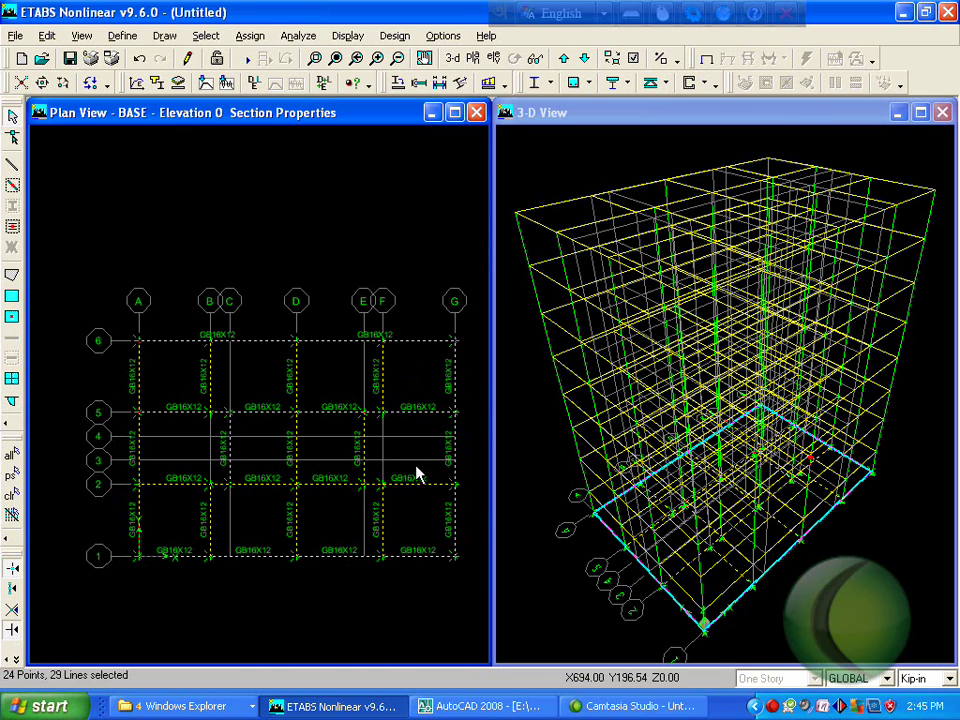
{"action": "key", "text": "Delete"}
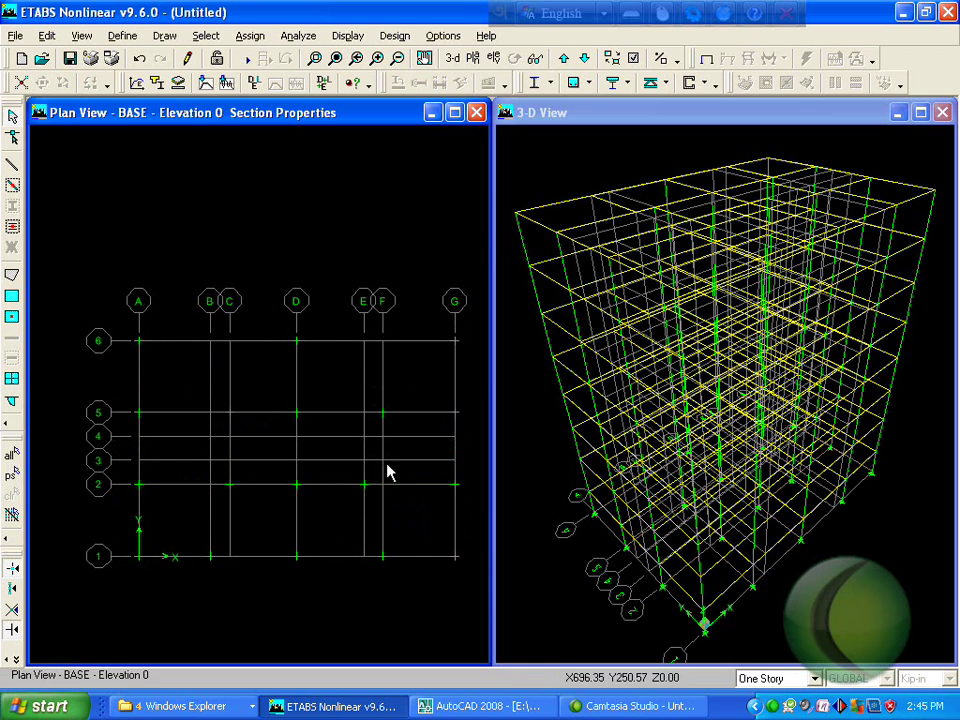
- Select all the column base points on the BASE plan
{"action": "left_click_drag", "start_coordinate": [471, 332], "coordinate": [64, 600]}
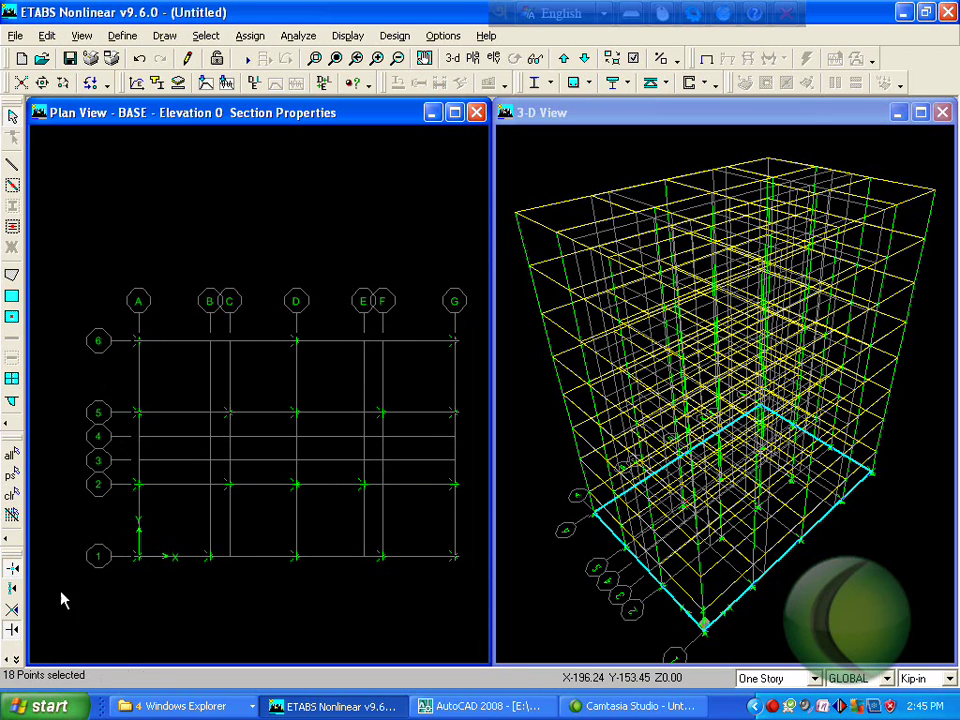
{"action": "left_click", "coordinate": [250, 35]}
{"action": "mouse_move", "coordinate": [275, 57]}
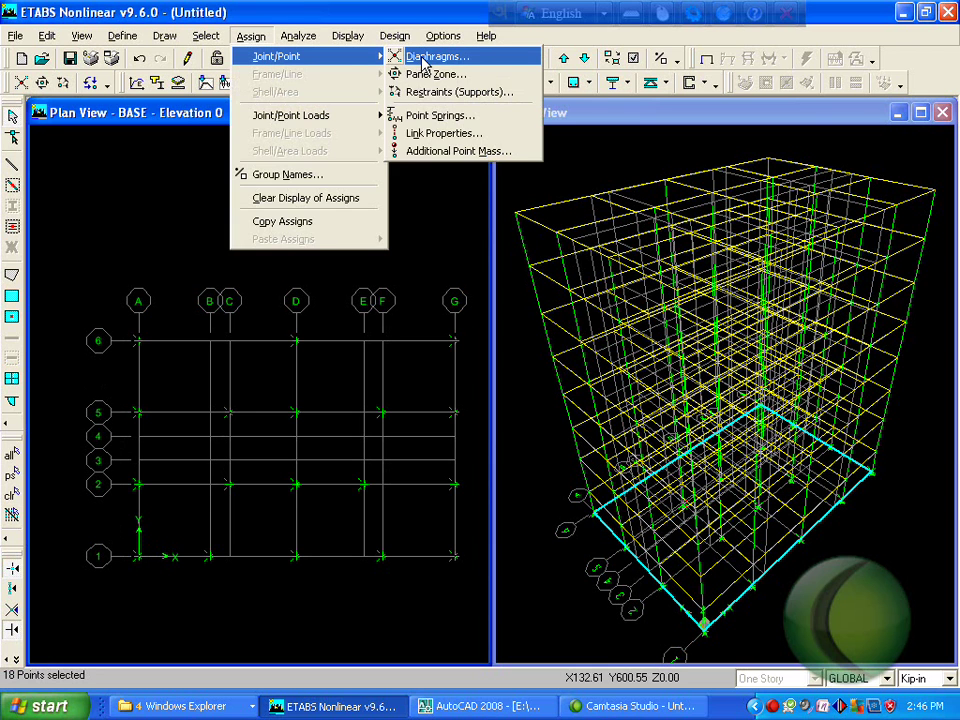
{"action": "left_click", "coordinate": [422, 58]}
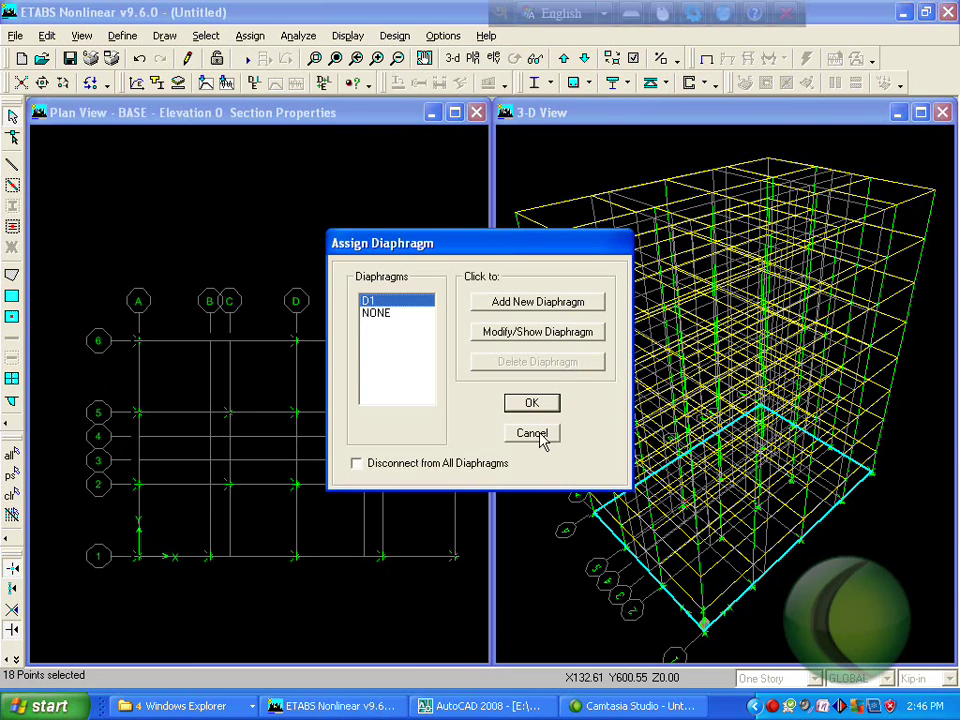
{"action": "left_click", "coordinate": [546, 436]}
- Assign fixed support restraints to the selected base points
{"action": "left_click", "coordinate": [250, 36]}
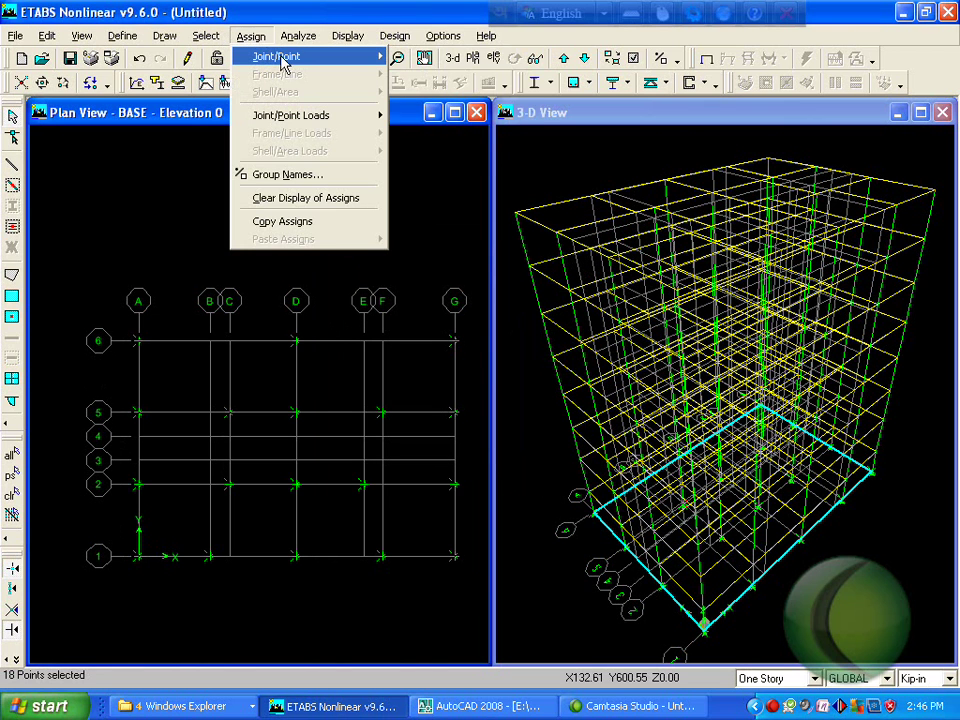
{"action": "mouse_move", "coordinate": [268, 57]}
{"action": "left_click", "coordinate": [422, 93]}
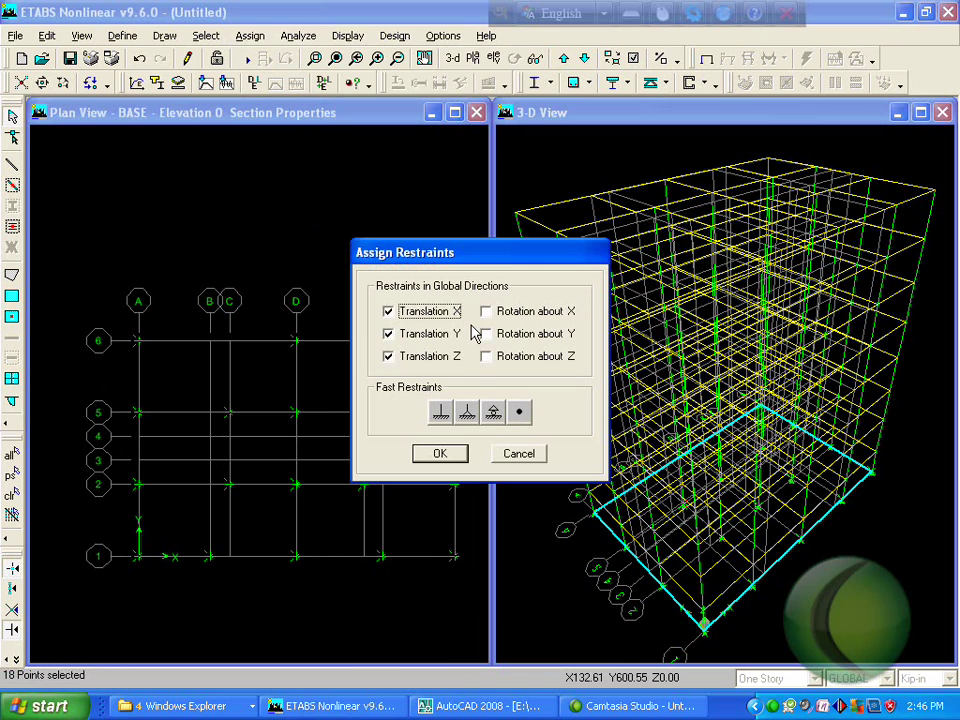
{"action": "left_click", "coordinate": [441, 414]}
{"action": "left_click", "coordinate": [441, 456]}
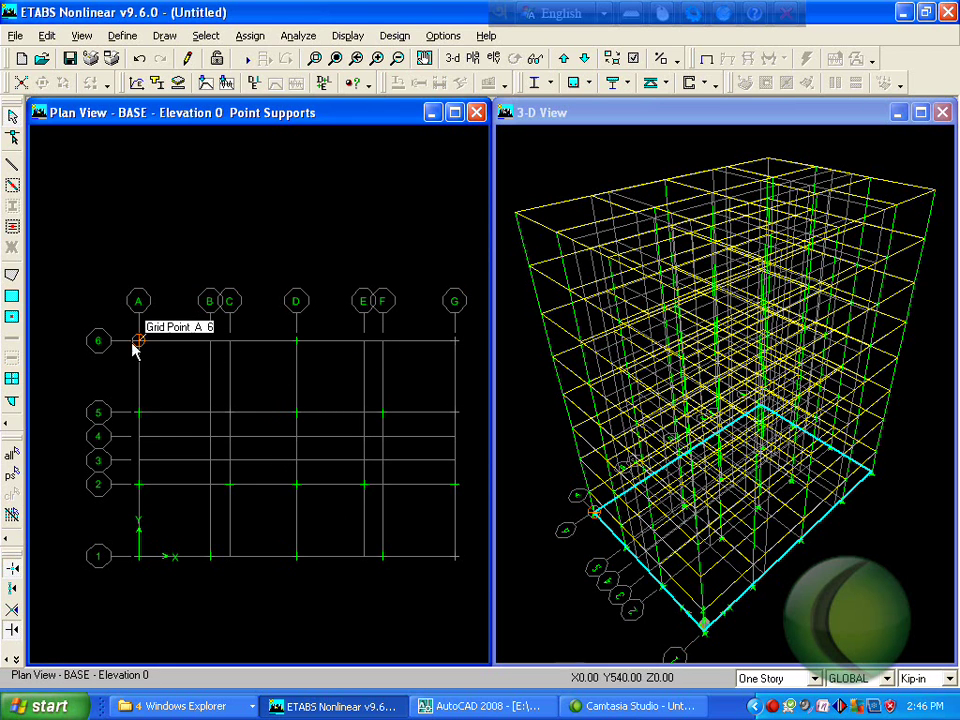
- Start the quick area drawing tool and set the area property to S6
{"action": "left_click", "coordinate": [12, 318]}
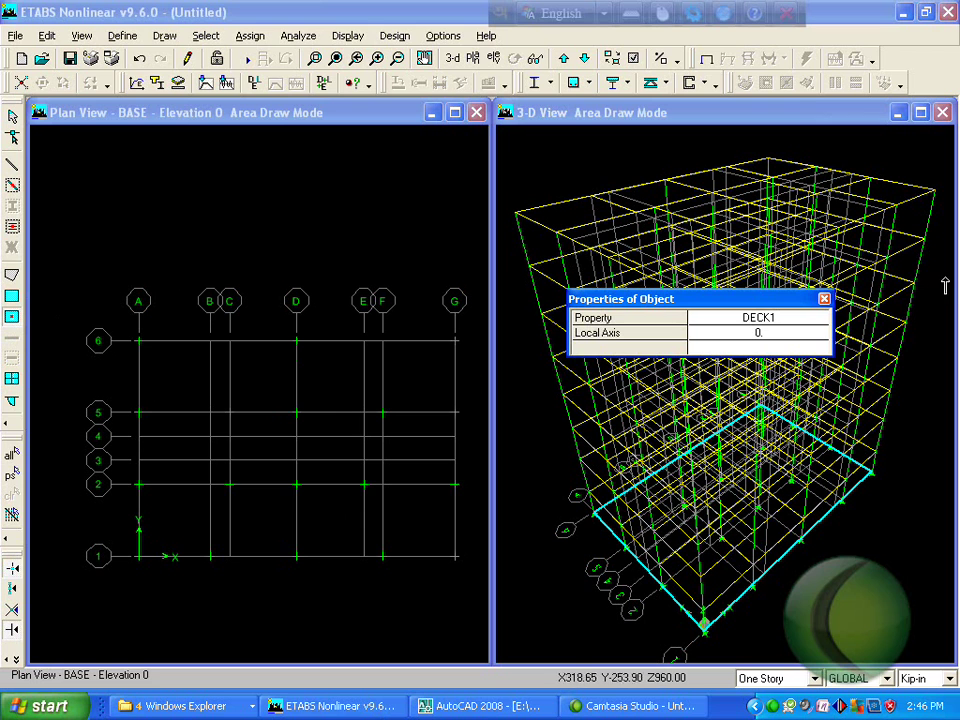
{"action": "left_click", "coordinate": [772, 323]}
{"action": "left_click", "coordinate": [772, 322]}
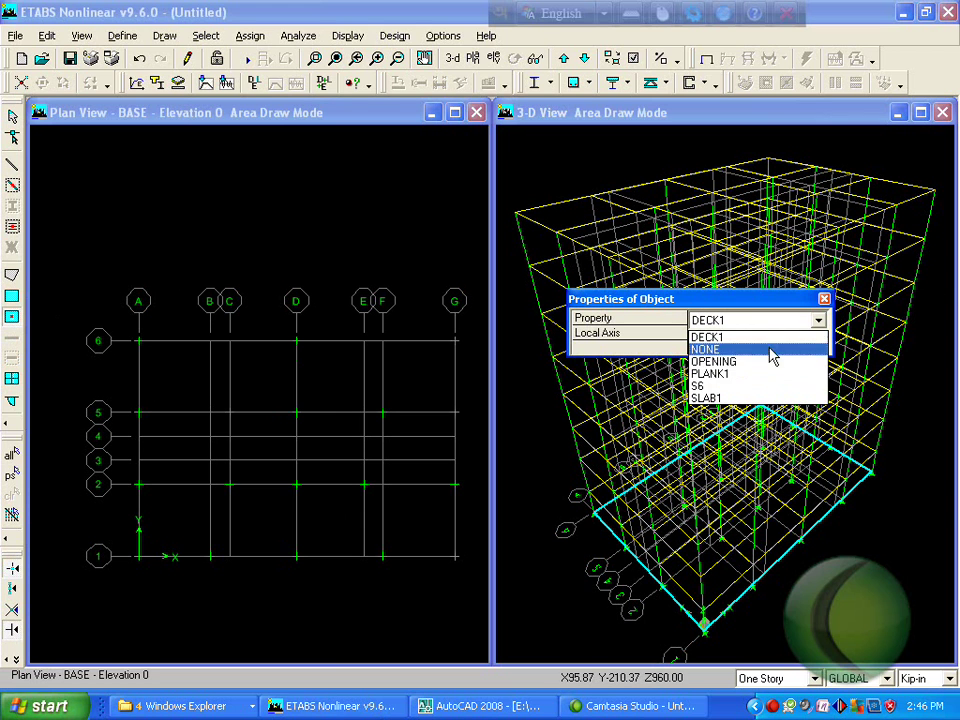
{"action": "left_click", "coordinate": [767, 387]}
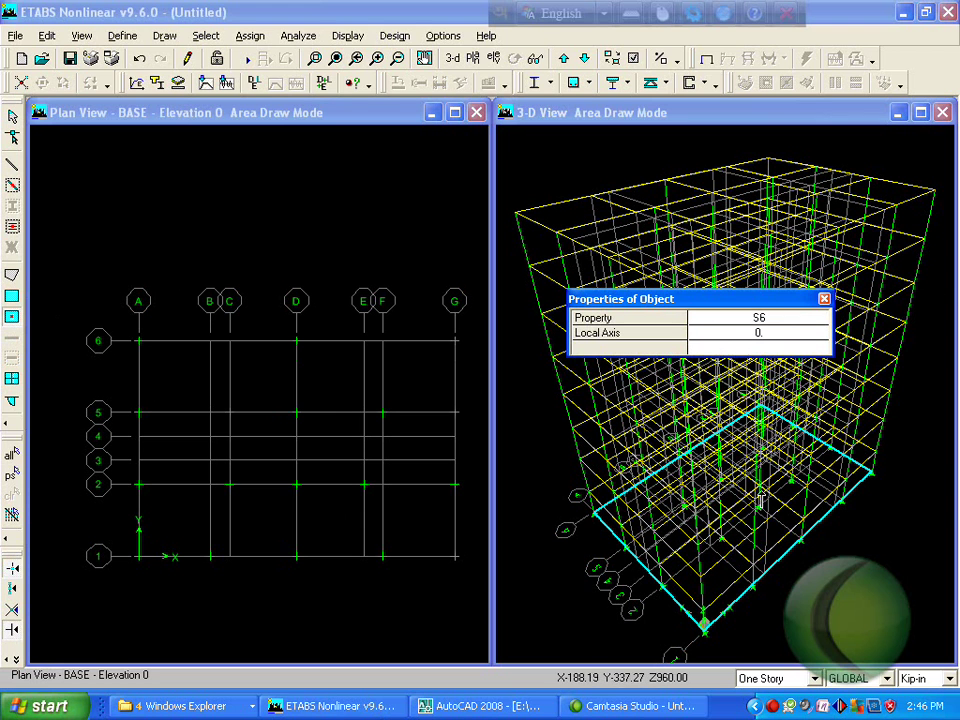
- Try to fill the whole grid on the BASE plan with S6 slab areas, and undo them
{"action": "left_click_drag", "start_coordinate": [98, 283], "coordinate": [454, 570]}
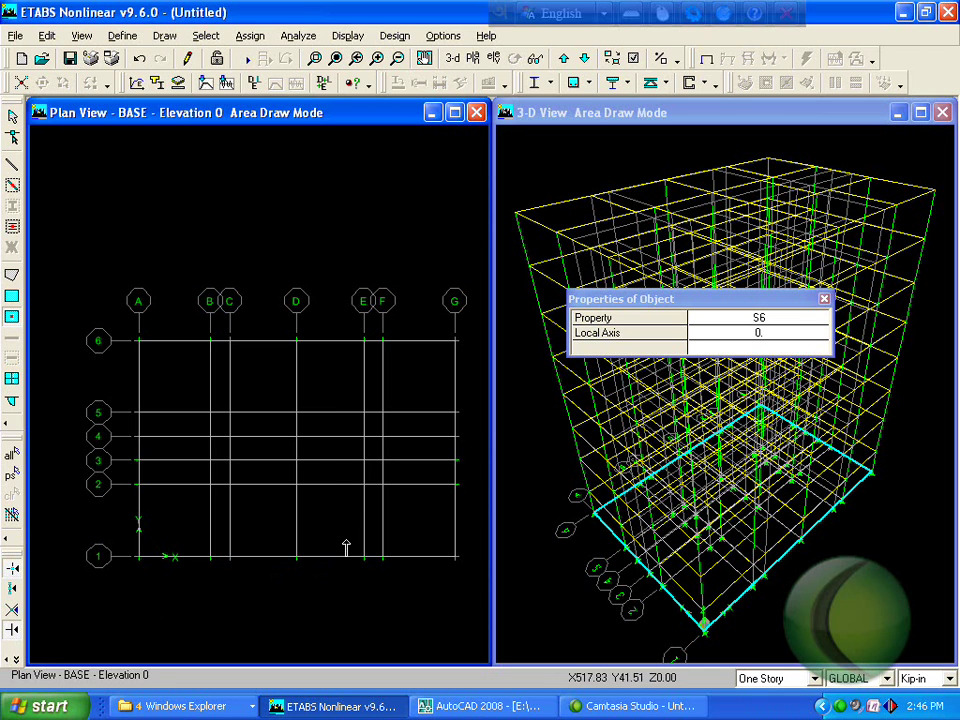
{"action": "key", "text": "ctrl+z"}
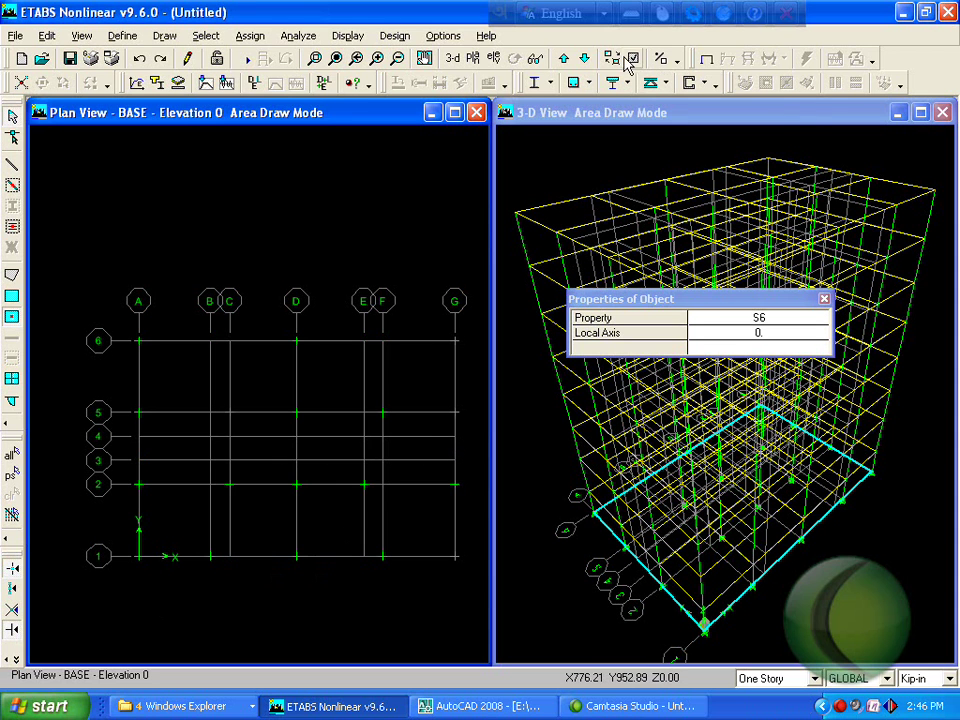
- Fill the whole grid on the rOOF plan with S6 slab areas
{"action": "left_click", "coordinate": [585, 60]}
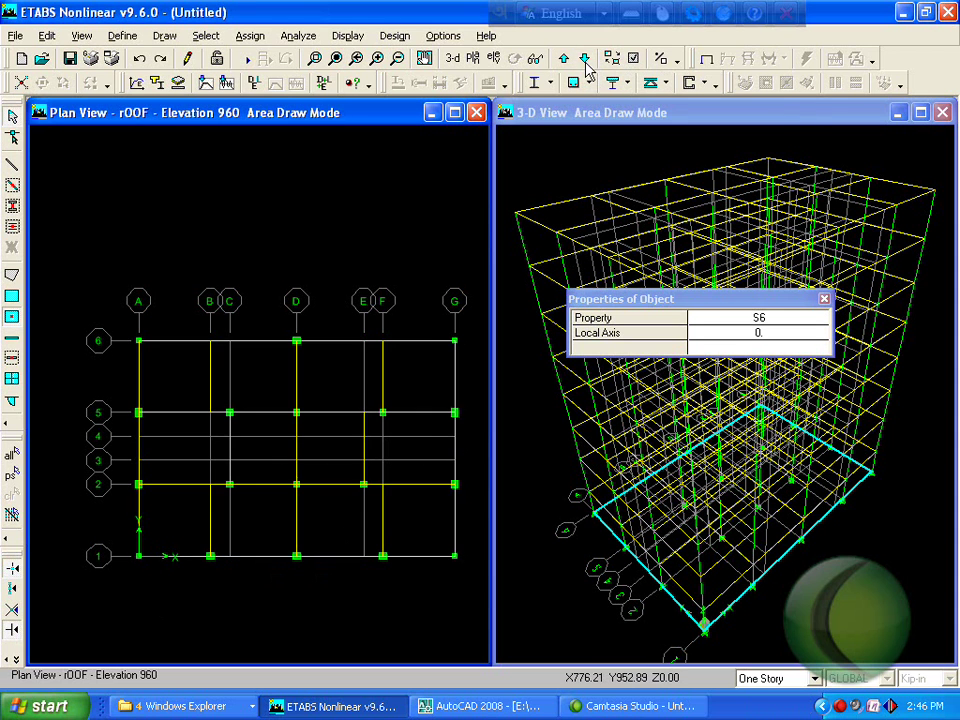
{"action": "left_click_drag", "start_coordinate": [105, 320], "coordinate": [470, 590]}
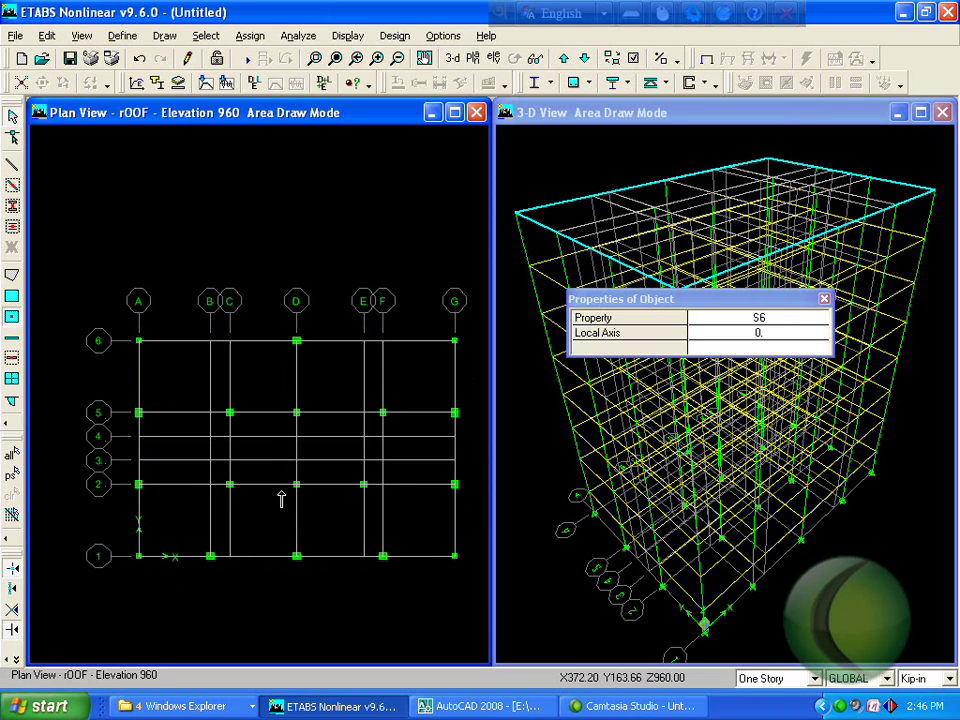
- Leave slab drawing and examine the dimensions of the small projection outside the building's west edge in the AutoCAD layout
{"action": "key", "text": "Escape"}
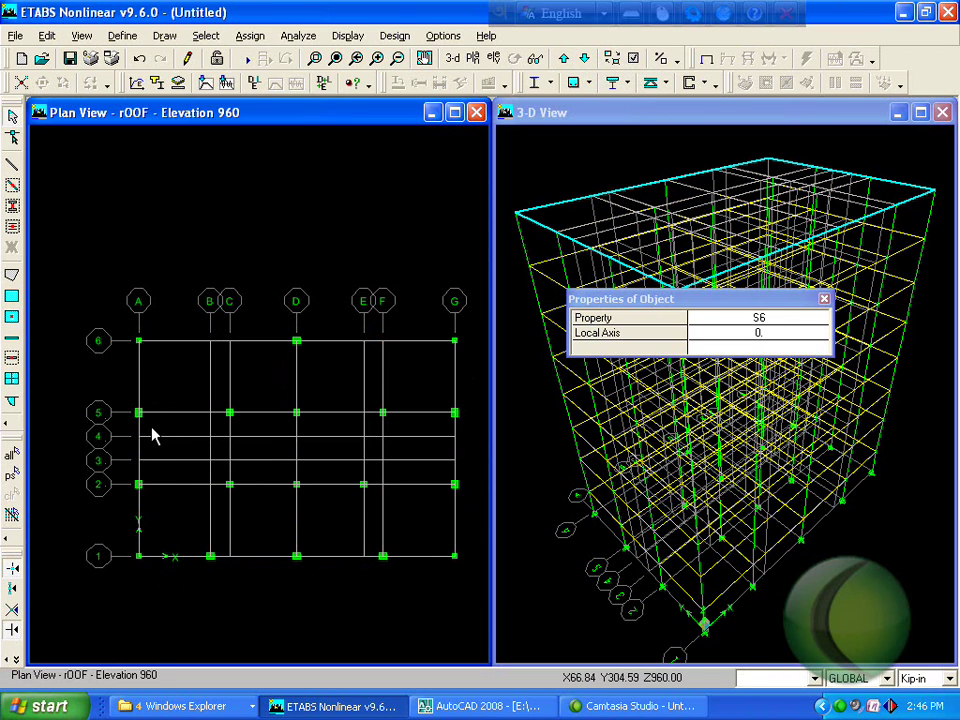
{"action": "left_click", "coordinate": [393, 708]}
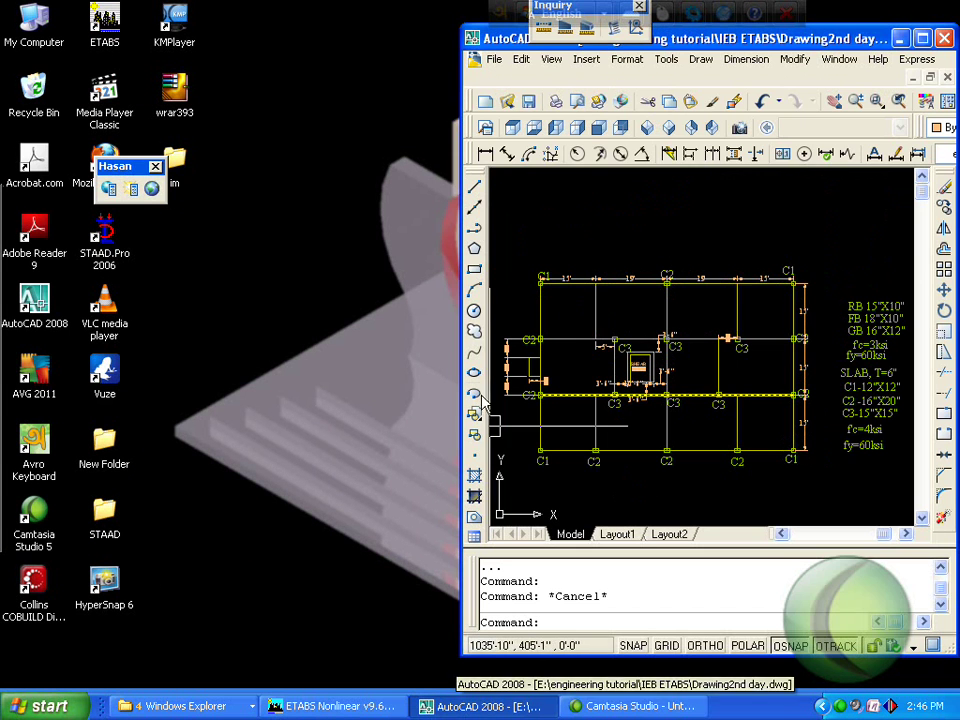
{"action": "scroll", "coordinate": [573, 334], "scroll_direction": "up", "scroll_amount": 5}
{"action": "scroll", "coordinate": [542, 366], "scroll_direction": "down", "scroll_amount": 2}
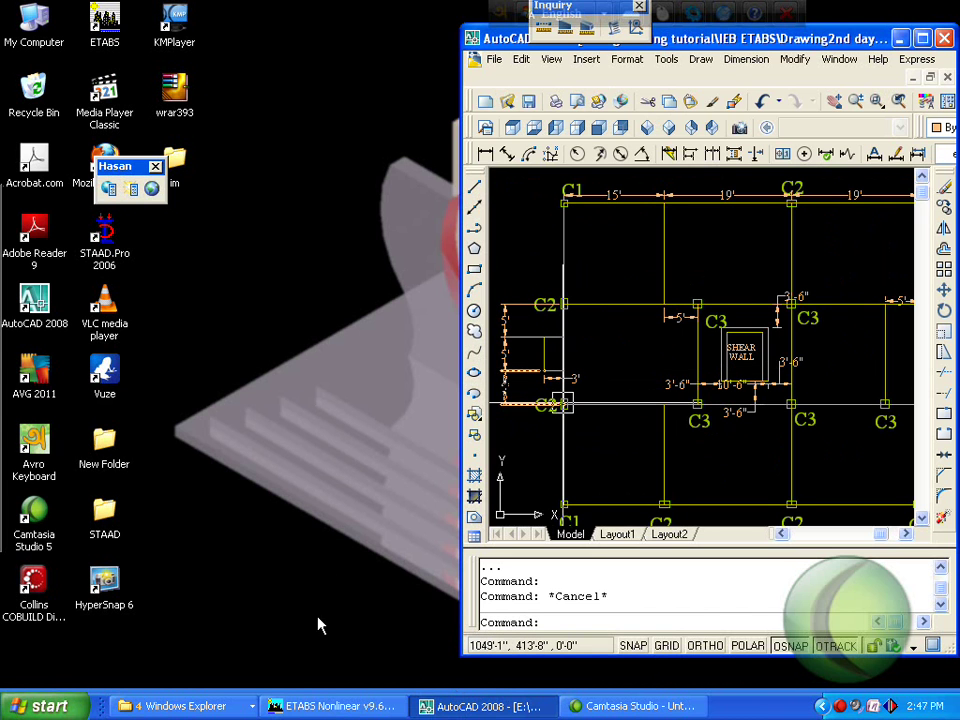
{"action": "left_click", "coordinate": [325, 706]}
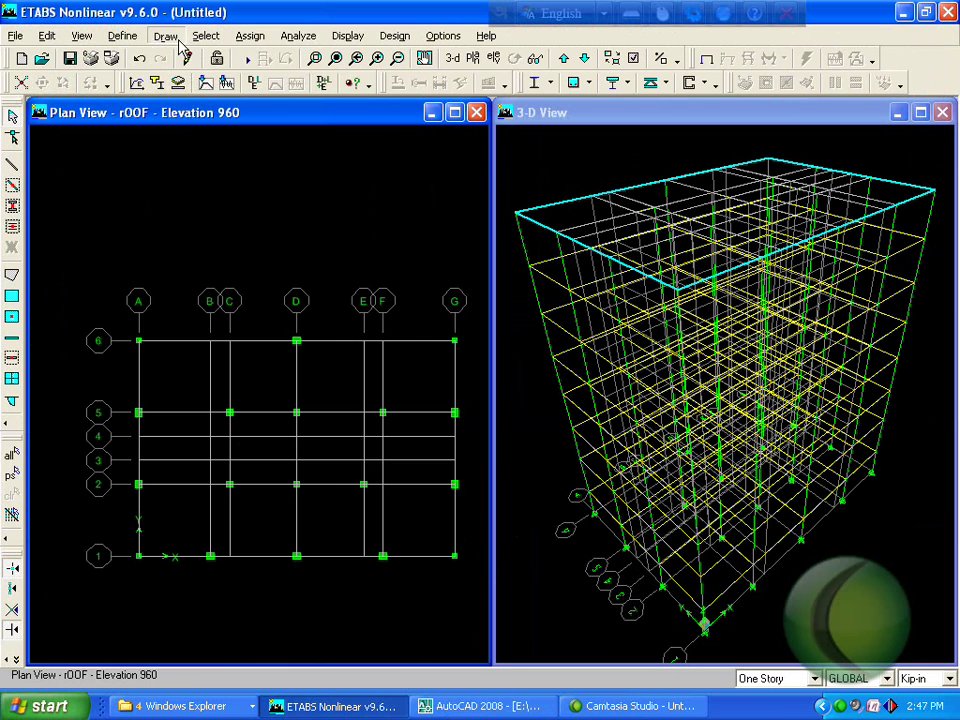
- Start drawing point objects in ETABS and recheck the west projection's offsets from the C2 columns in the AutoCAD layout
{"action": "left_click", "coordinate": [165, 35]}
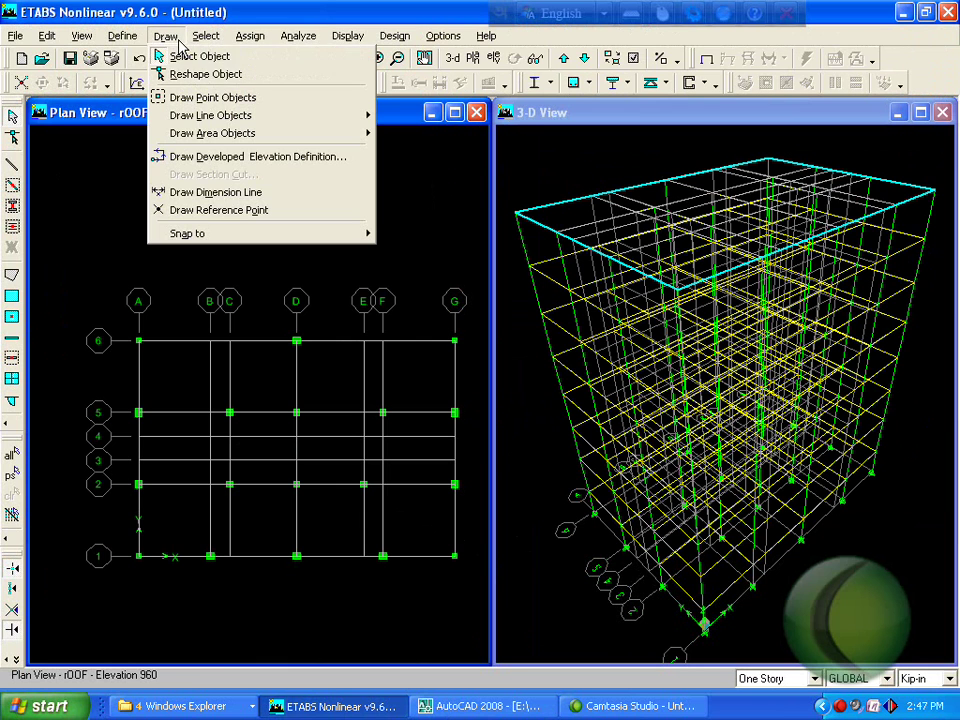
{"action": "left_click", "coordinate": [203, 60]}
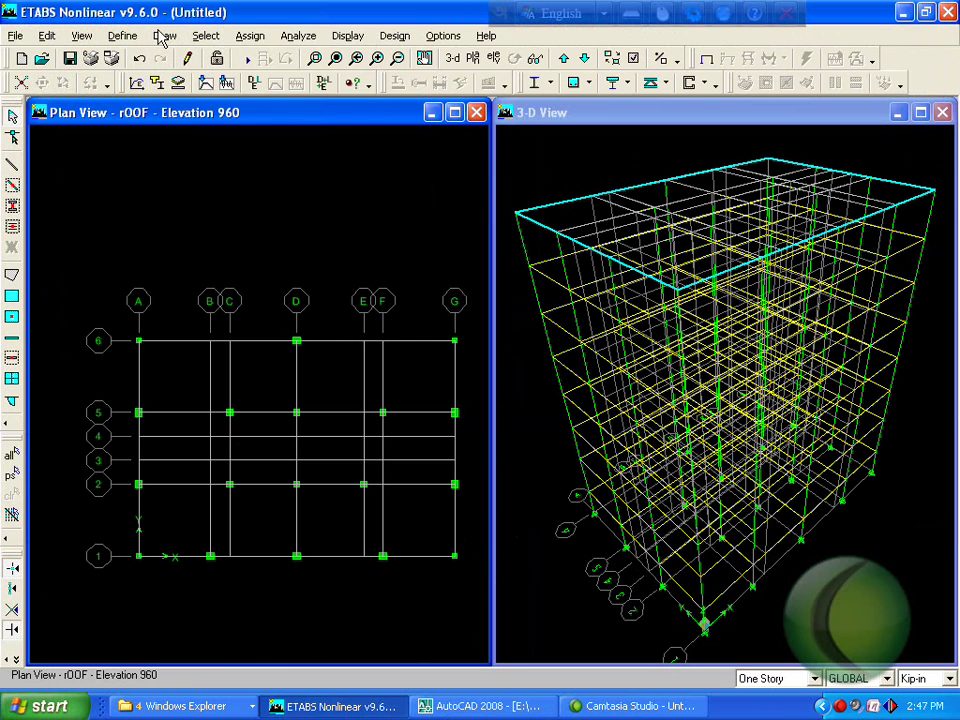
{"action": "left_click", "coordinate": [168, 37]}
{"action": "left_click", "coordinate": [189, 95]}
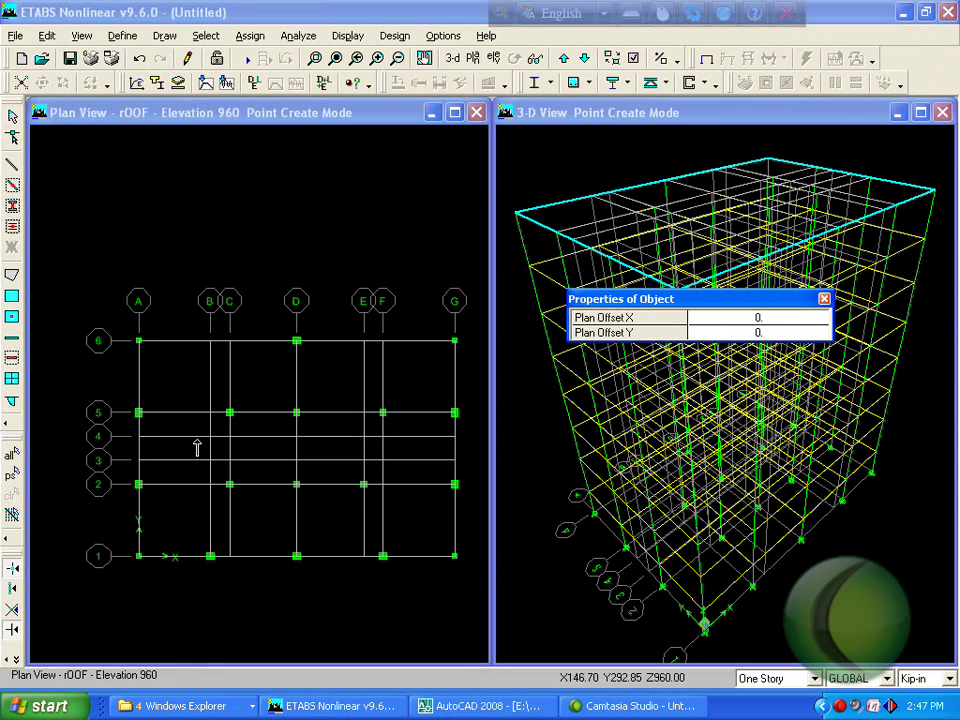
{"action": "left_click", "coordinate": [139, 412]}
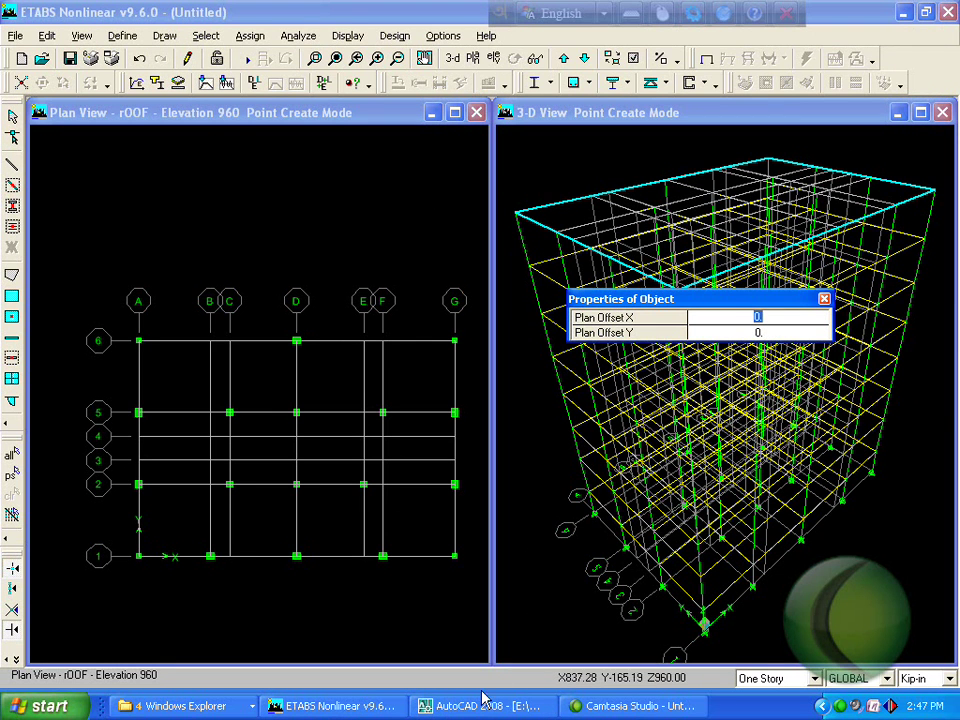
{"action": "key", "text": "alt+Tab"}
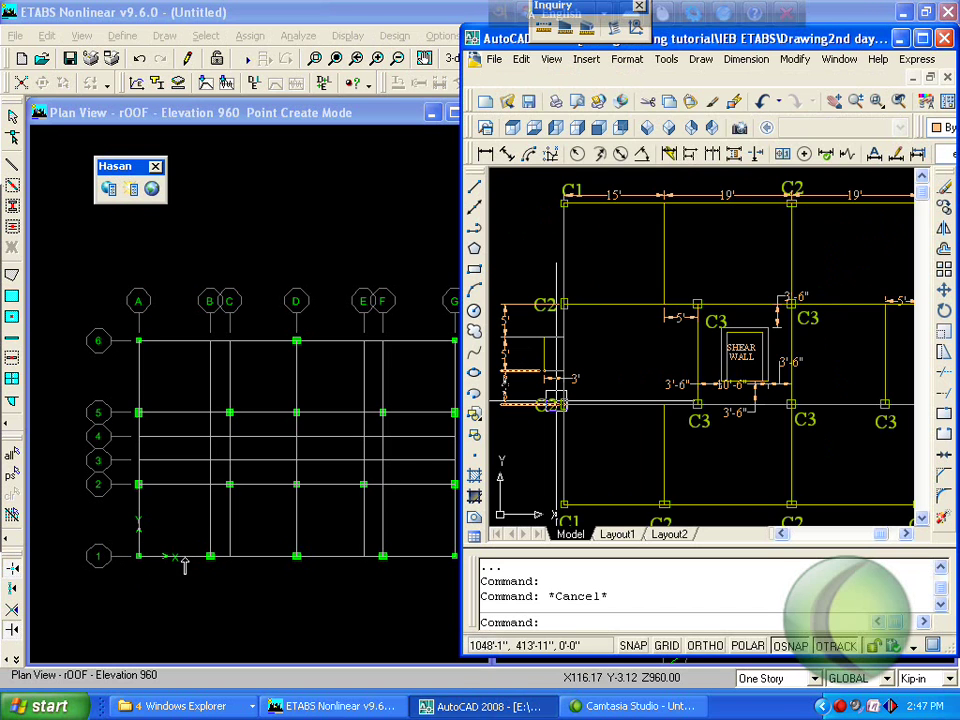
{"action": "left_click", "coordinate": [139, 413]}
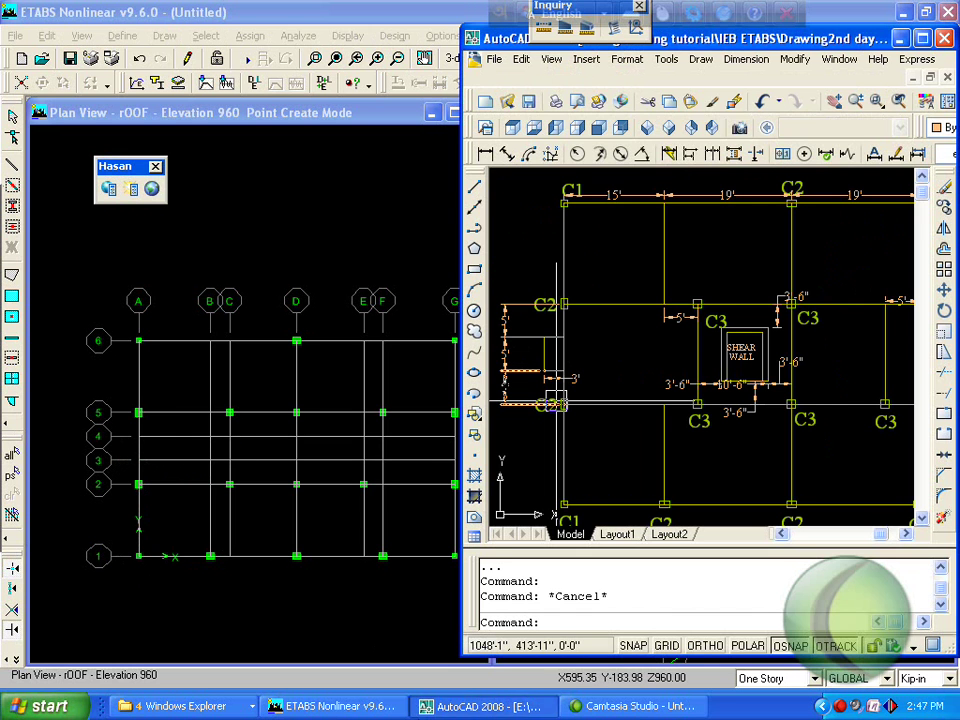
{"action": "left_click", "coordinate": [336, 706]}
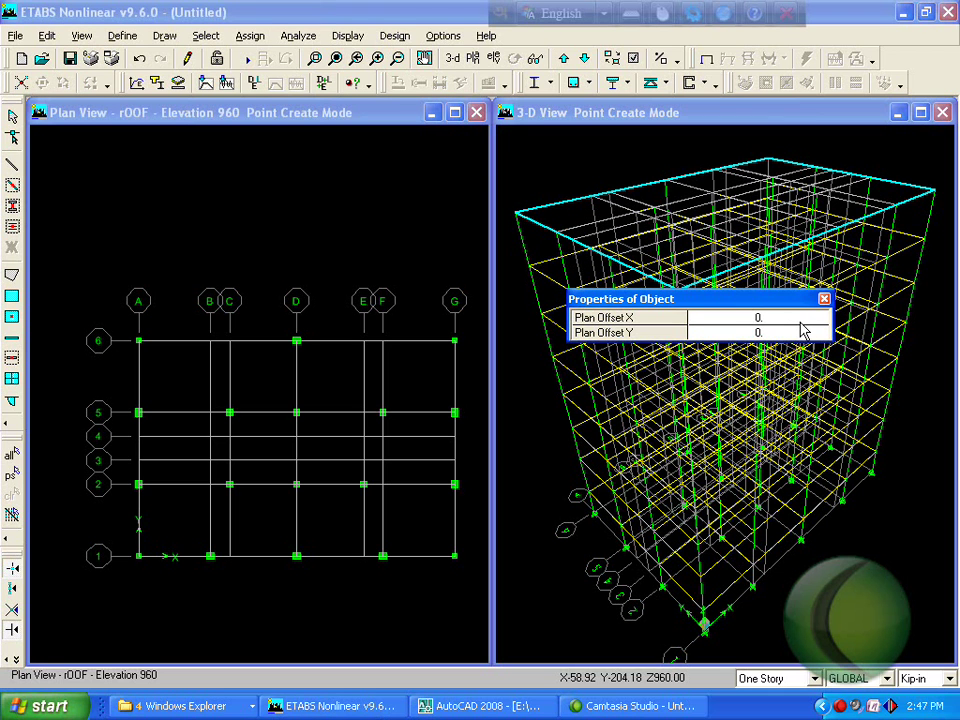
- Try to draw a point from grid intersection A-5 with plan offsets X -3 and Y -5 in Kip-in units
{"action": "left_click", "coordinate": [790, 682]}
{"action": "left_click", "coordinate": [789, 680]}
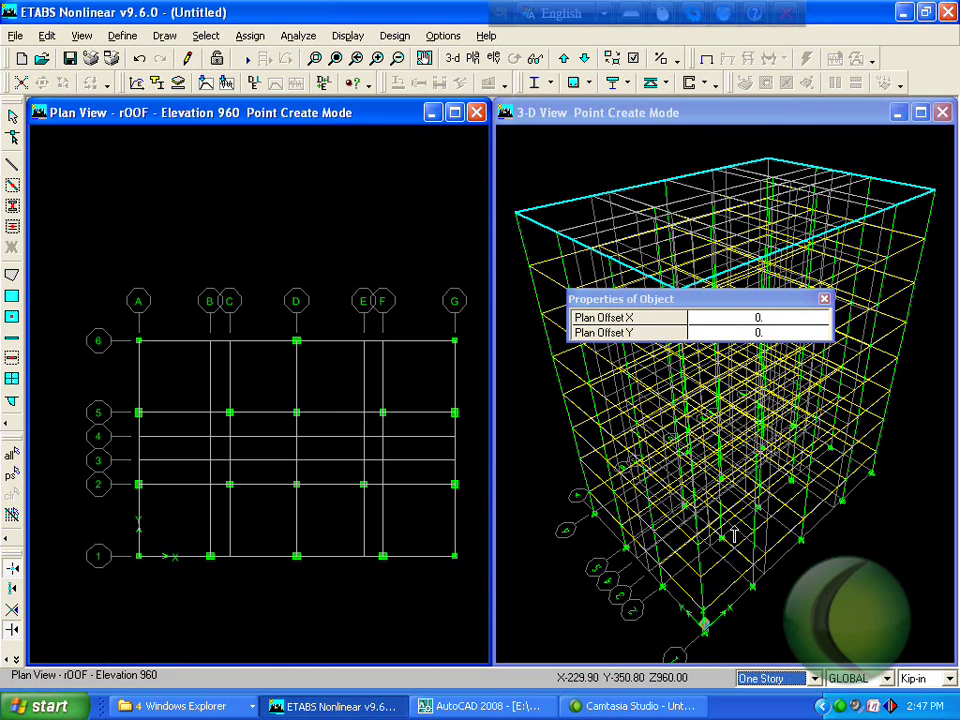
{"action": "left_click", "coordinate": [746, 331]}
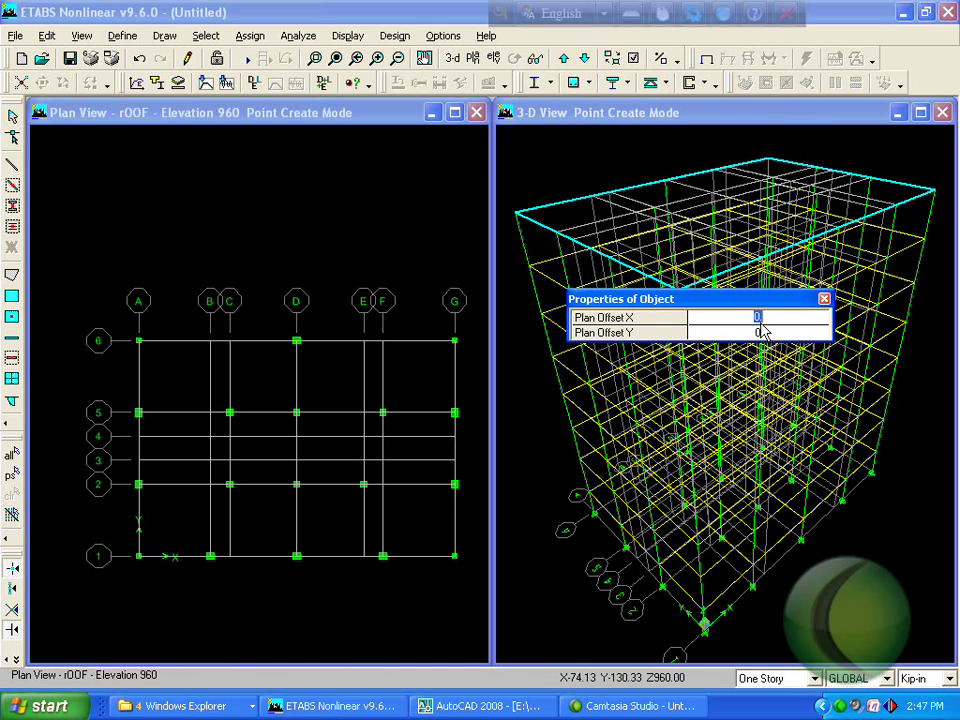
{"action": "double_click", "coordinate": [745, 319]}
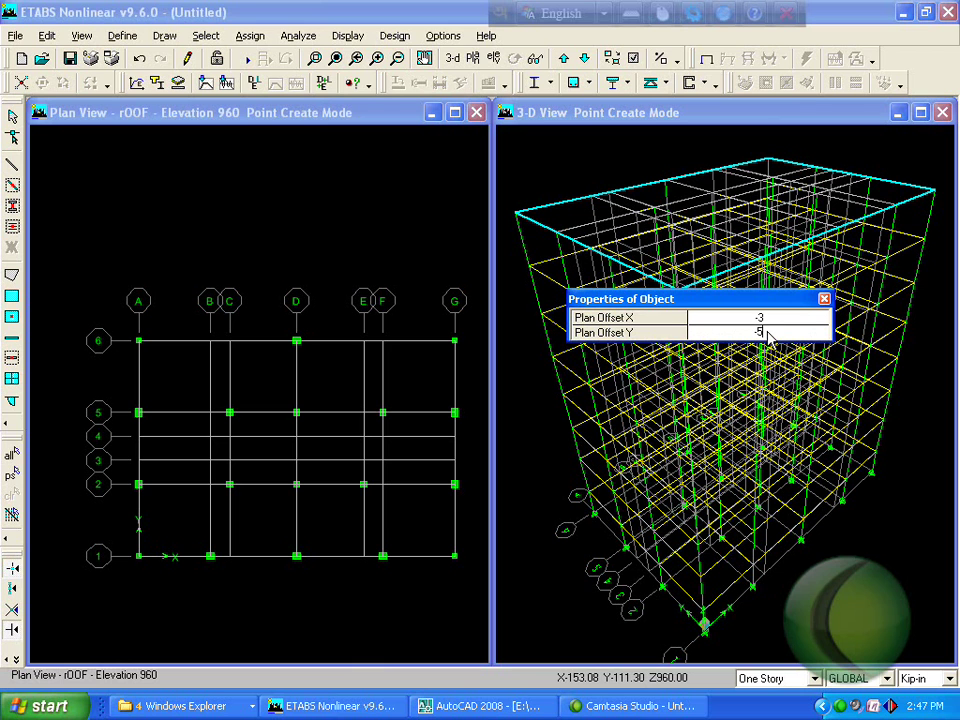
{"action": "left_click", "coordinate": [140, 413]}
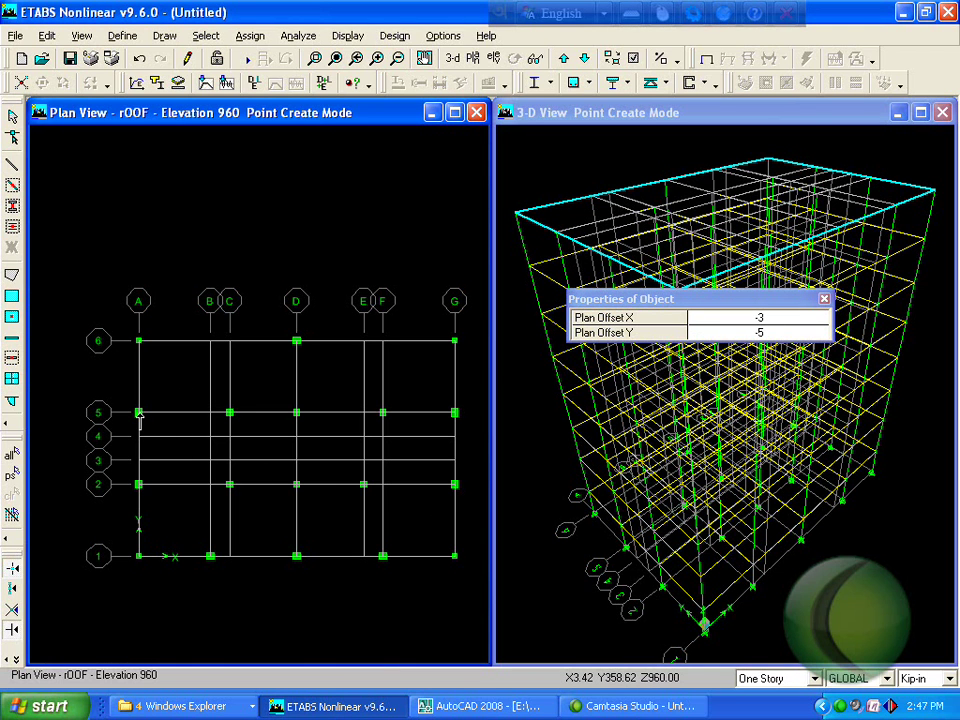
{"action": "left_click", "coordinate": [207, 457]}
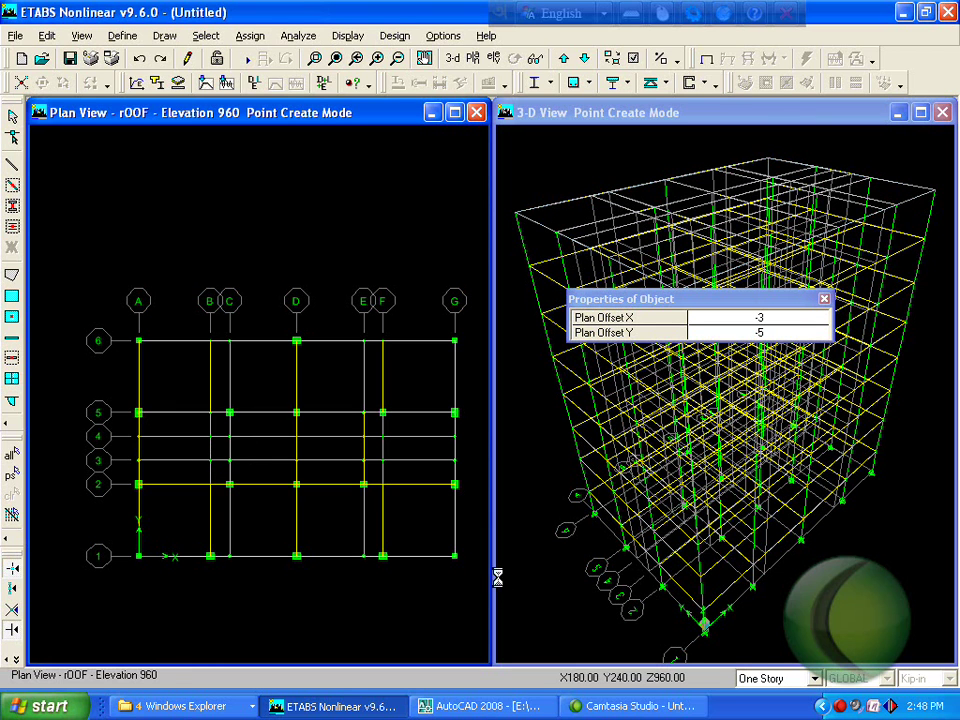
- Switch units to Kip-ft and draw roof points at X offset -3, with Y offset -5 from A-5 and 5 from A-2
{"action": "left_click", "coordinate": [935, 679]}
{"action": "left_click", "coordinate": [926, 590]}
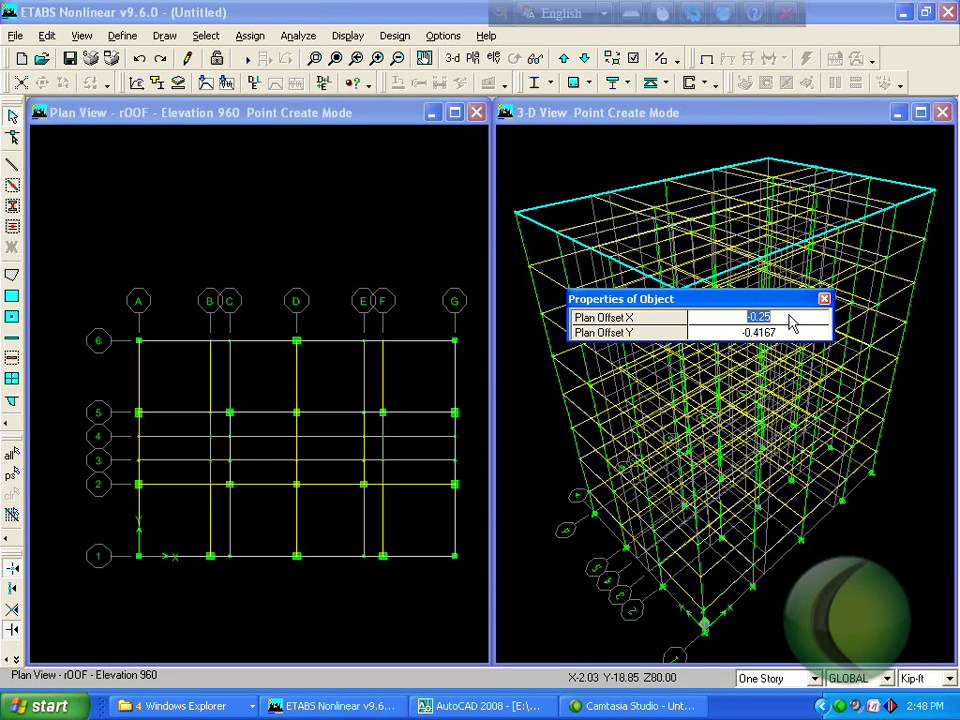
{"action": "key", "text": "Tab"}
{"action": "type", "text": "-5"}
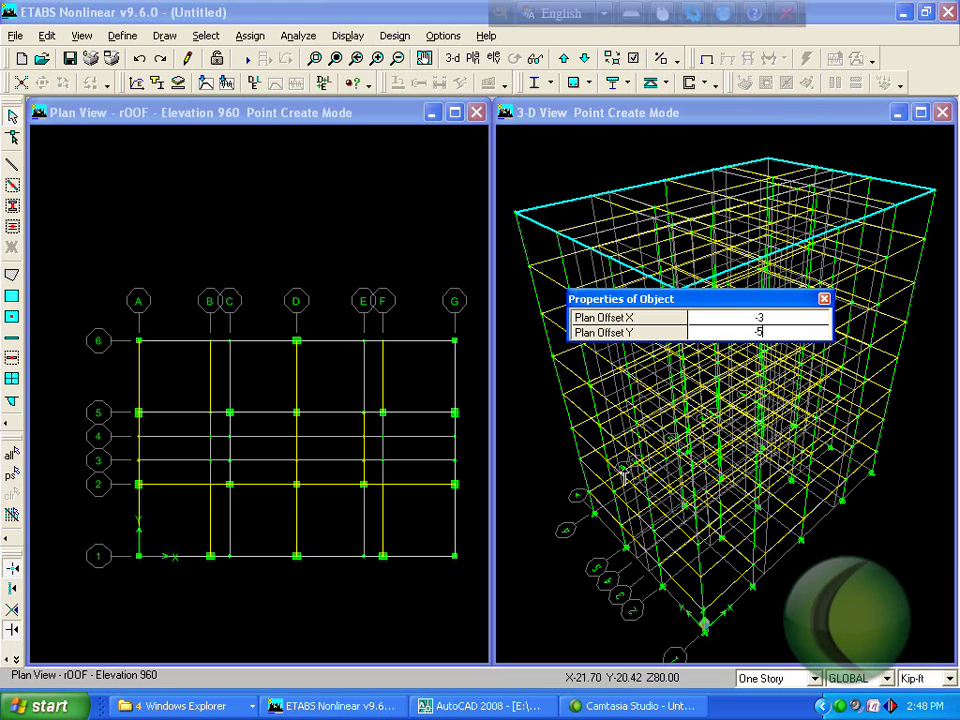
{"action": "left_click", "coordinate": [139, 412]}
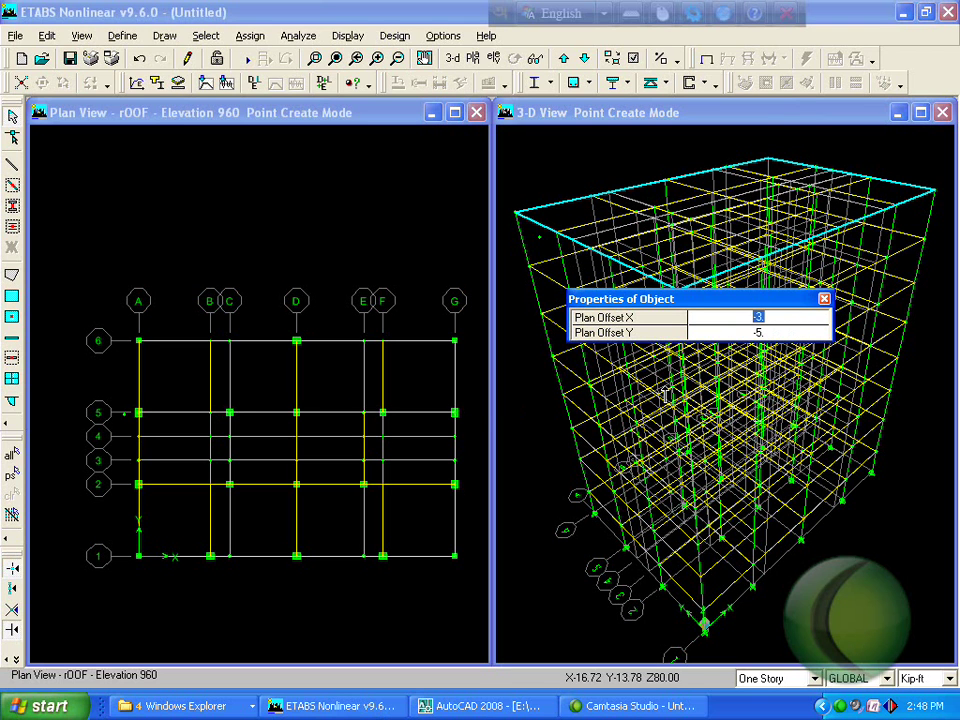
{"action": "left_click", "coordinate": [137, 420]}
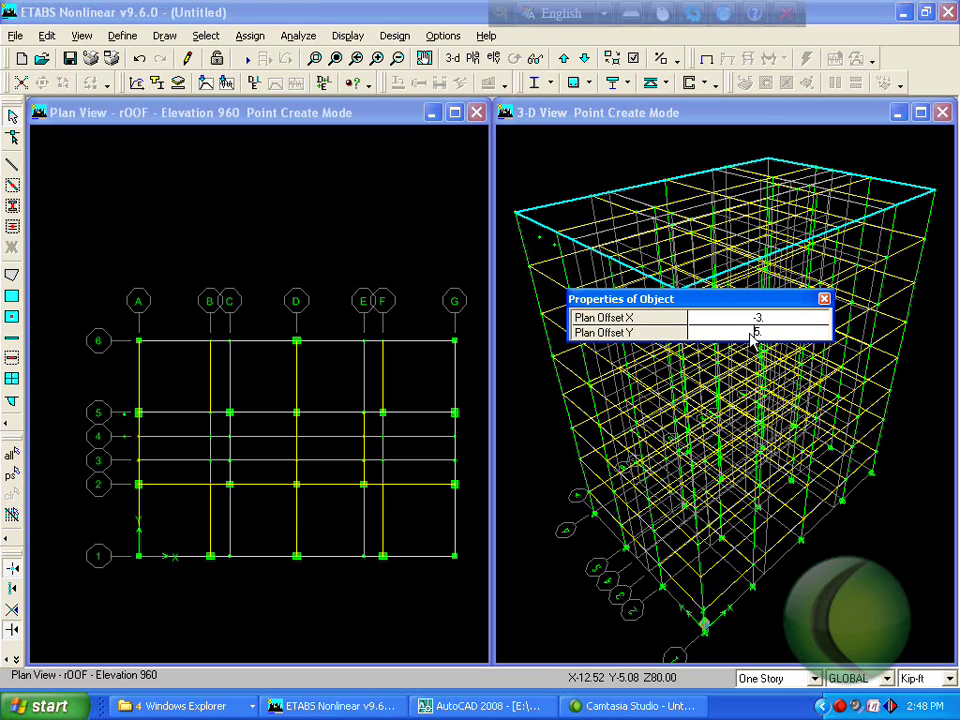
{"action": "left_click", "coordinate": [139, 485]}
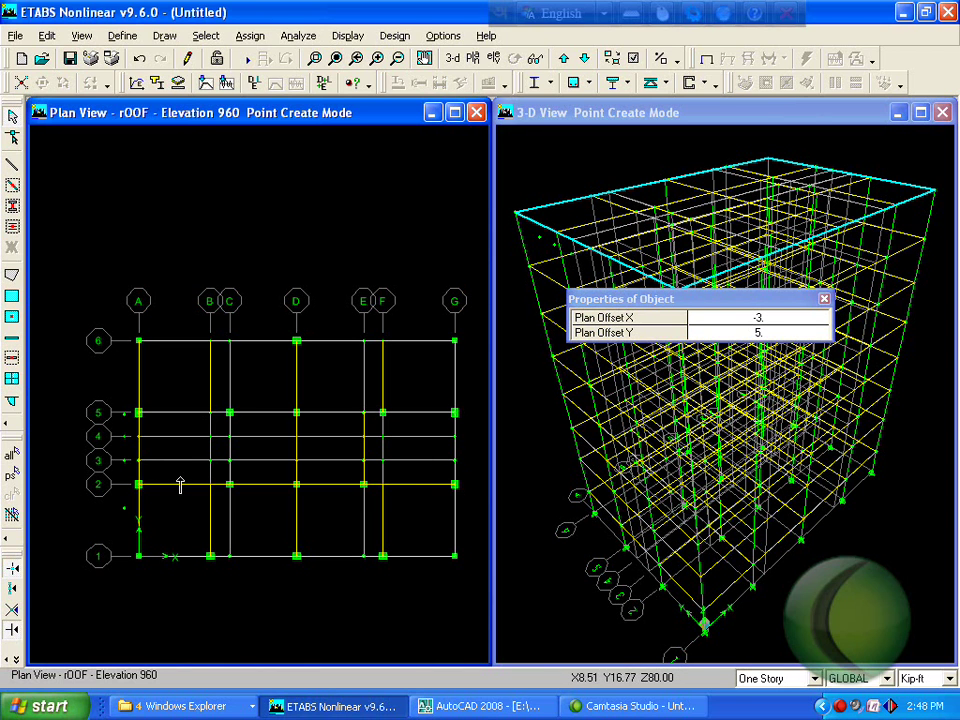
- Delete the two stray points outside grid A, one beside grid 5 and one between grids 2 and 1
{"action": "key", "text": "Escape"}
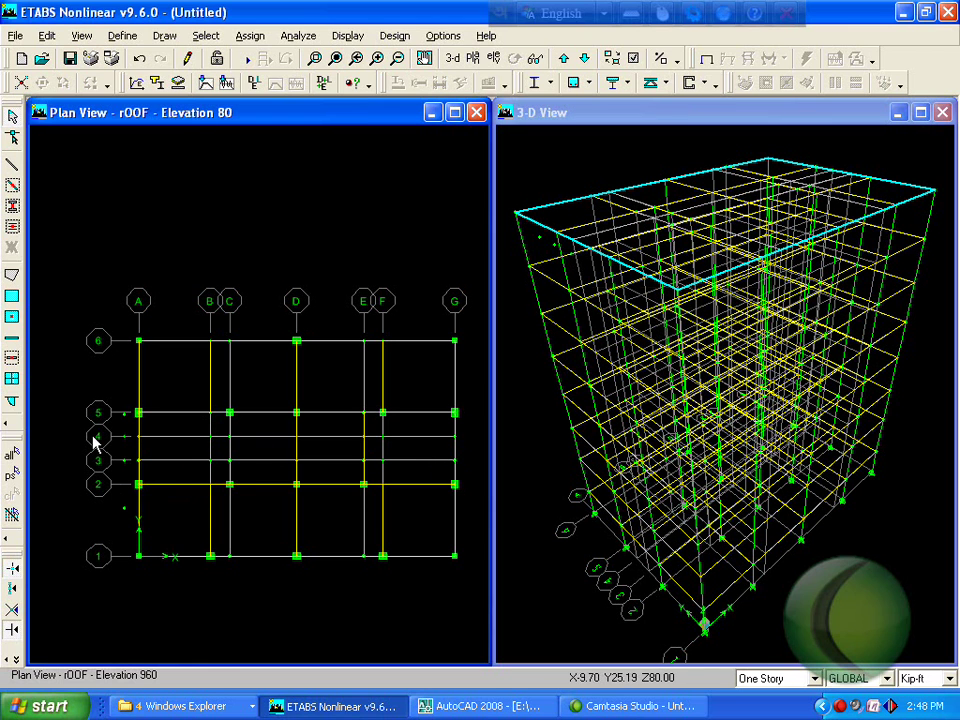
{"action": "left_click", "coordinate": [110, 420]}
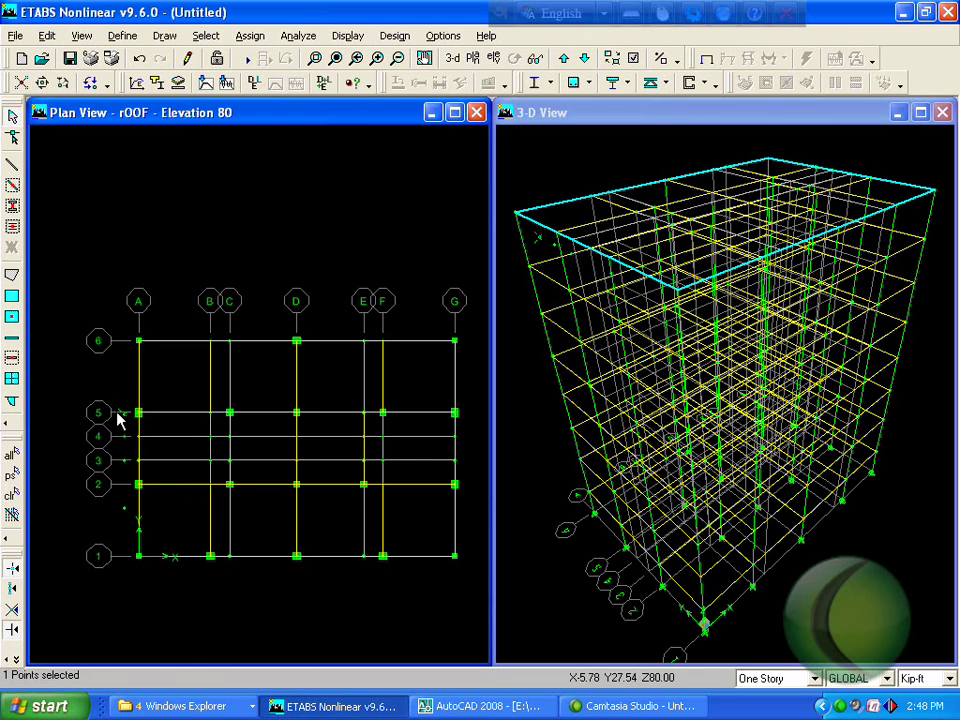
{"action": "left_click_drag", "start_coordinate": [128, 497], "coordinate": [100, 523]}
{"action": "key", "text": "Delete"}
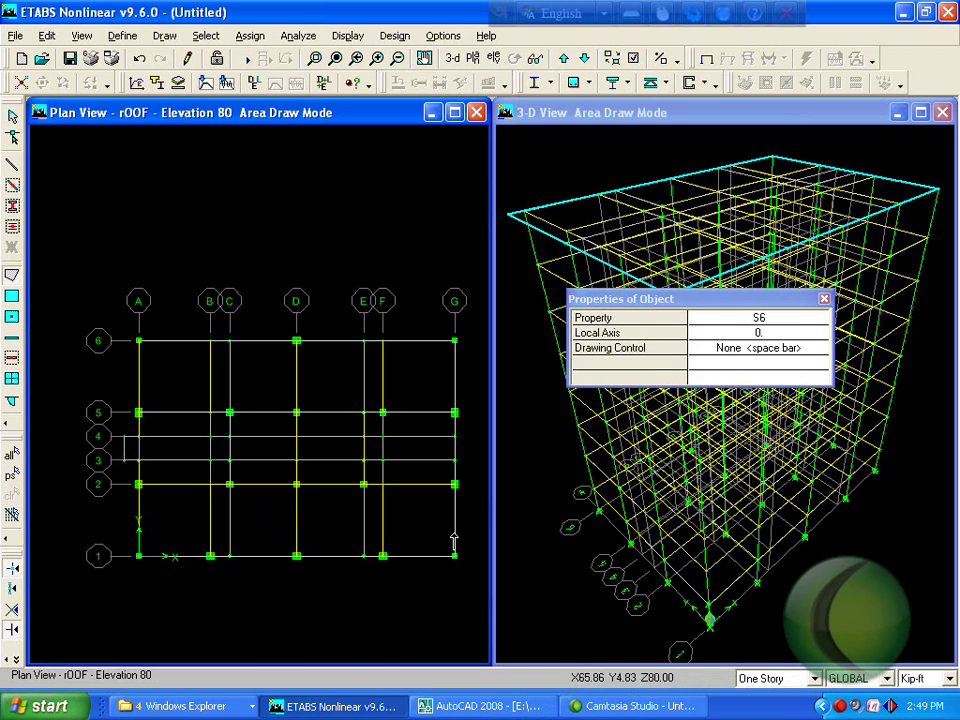
- Turn on object fill in the roof plan's building view options
{"action": "left_click", "coordinate": [633, 59]}
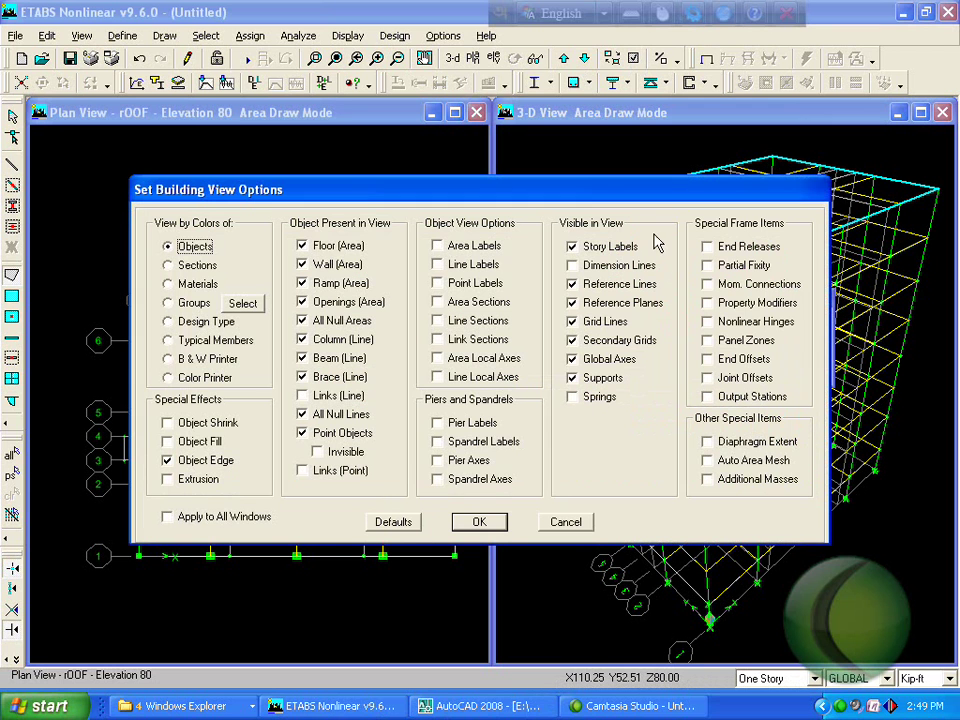
{"action": "left_click", "coordinate": [196, 443]}
{"action": "left_click", "coordinate": [200, 481]}
{"action": "left_click", "coordinate": [480, 521]}
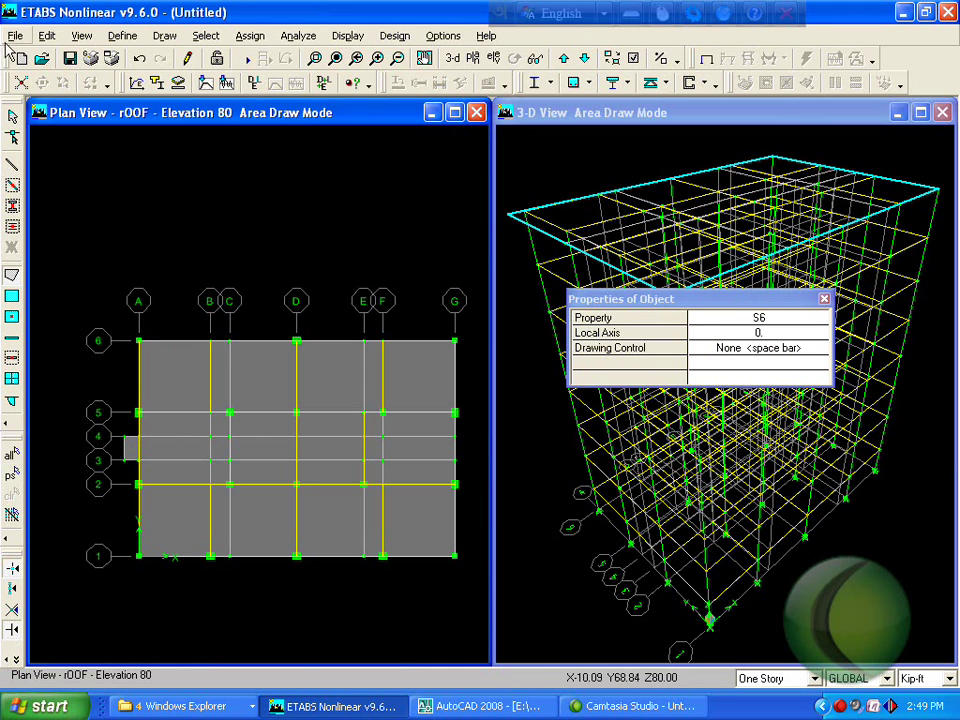
- Save the model as "3rdtutorial draw" in the etabs practice folder
{"action": "left_click", "coordinate": [46, 36]}
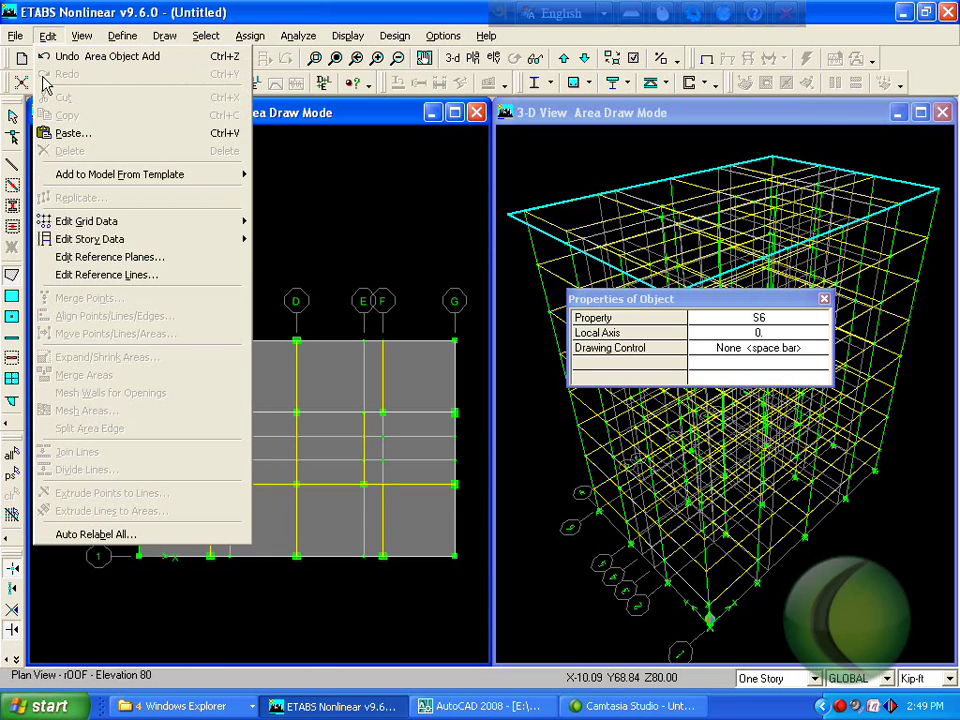
{"action": "left_click", "coordinate": [7, 37]}
{"action": "left_click", "coordinate": [15, 36]}
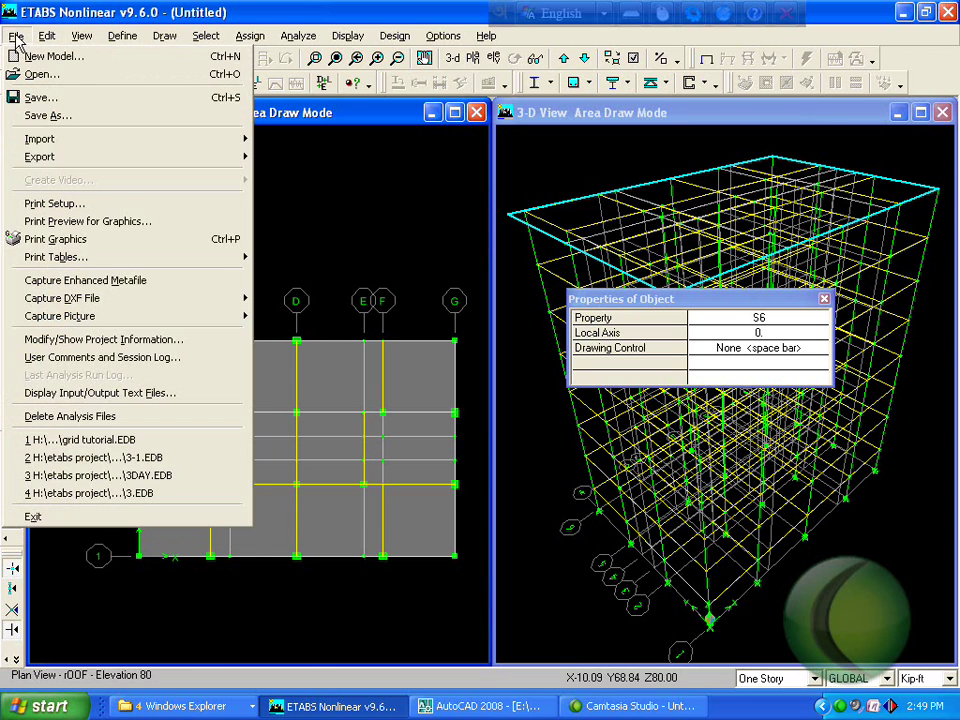
{"action": "left_click", "coordinate": [45, 115]}
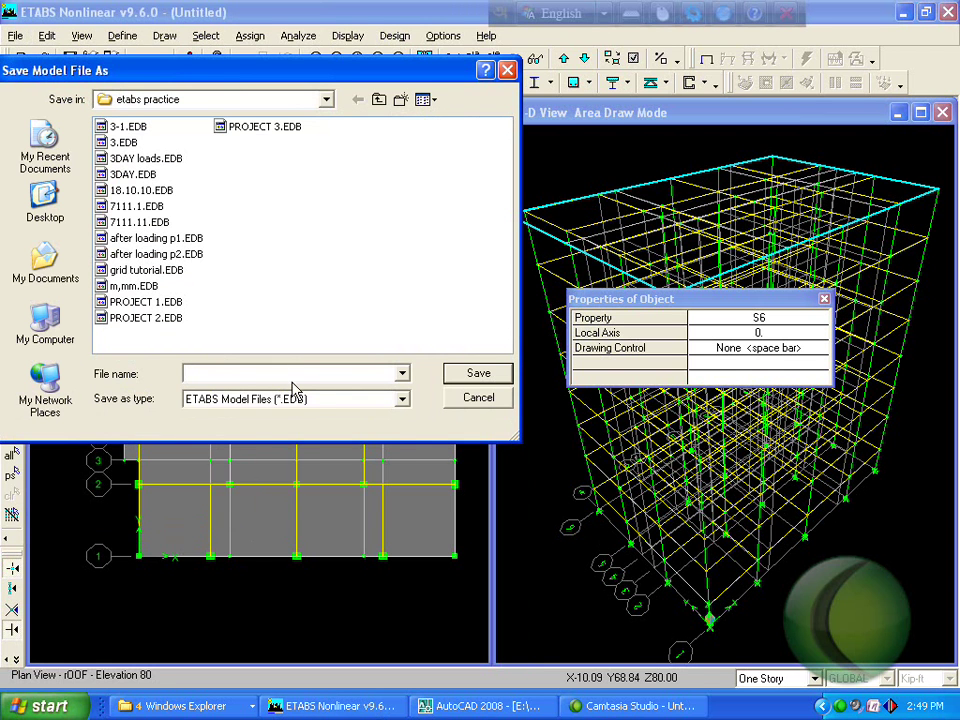
{"action": "type", "text": "3rdtutorial draw"}
{"action": "left_click", "coordinate": [470, 374]}
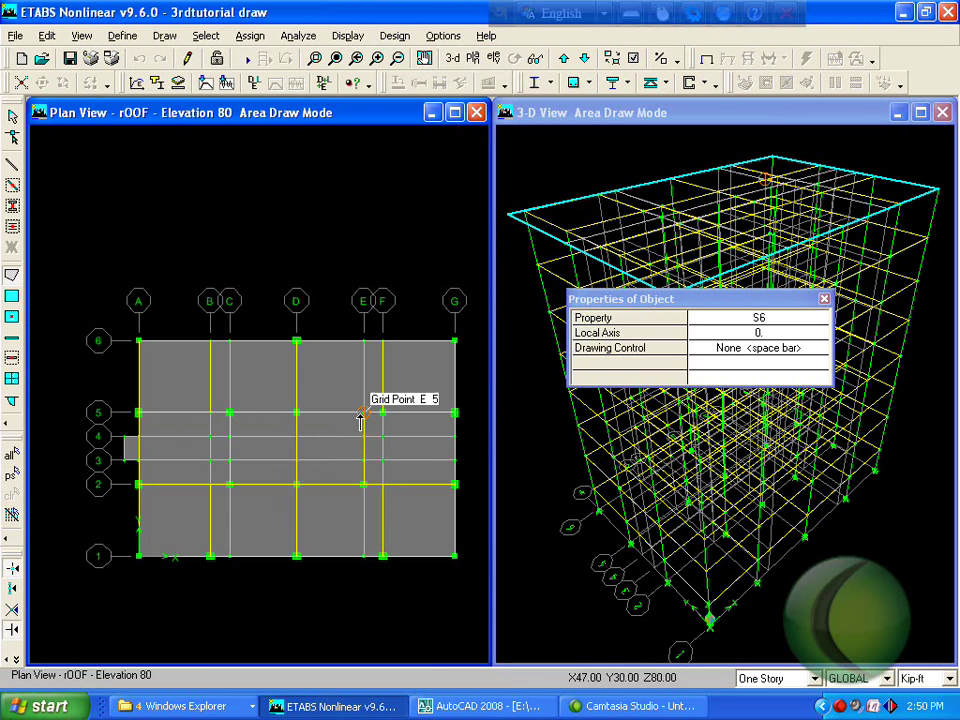
- Leave area drawing and select all areas that use the S6 slab section
{"action": "key", "text": "Escape"}
{"action": "left_click", "coordinate": [206, 36]}
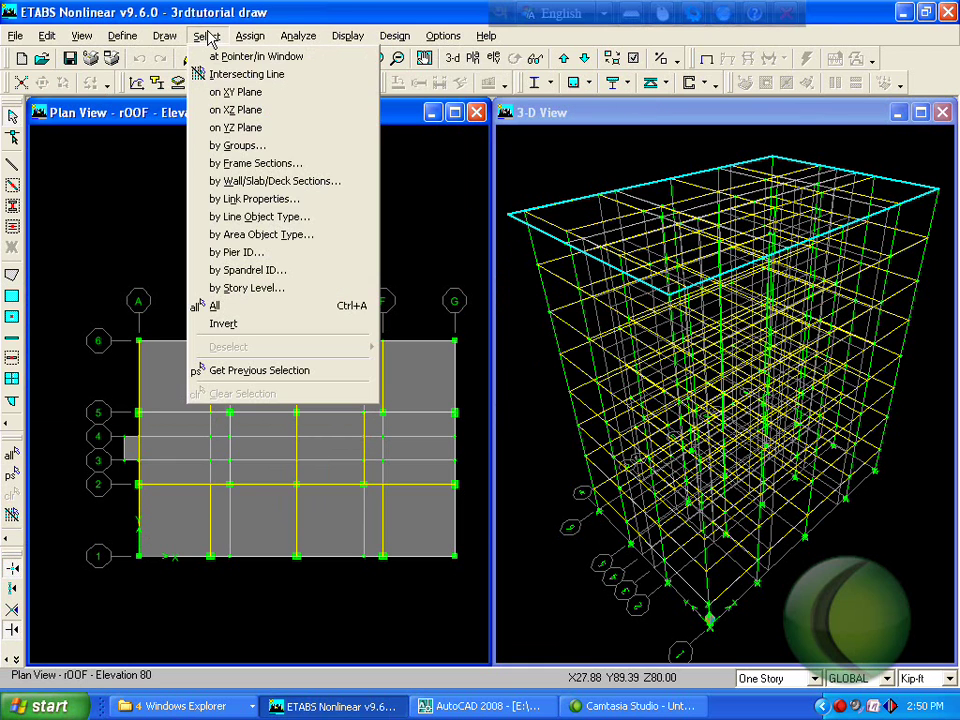
{"action": "left_click", "coordinate": [304, 197]}
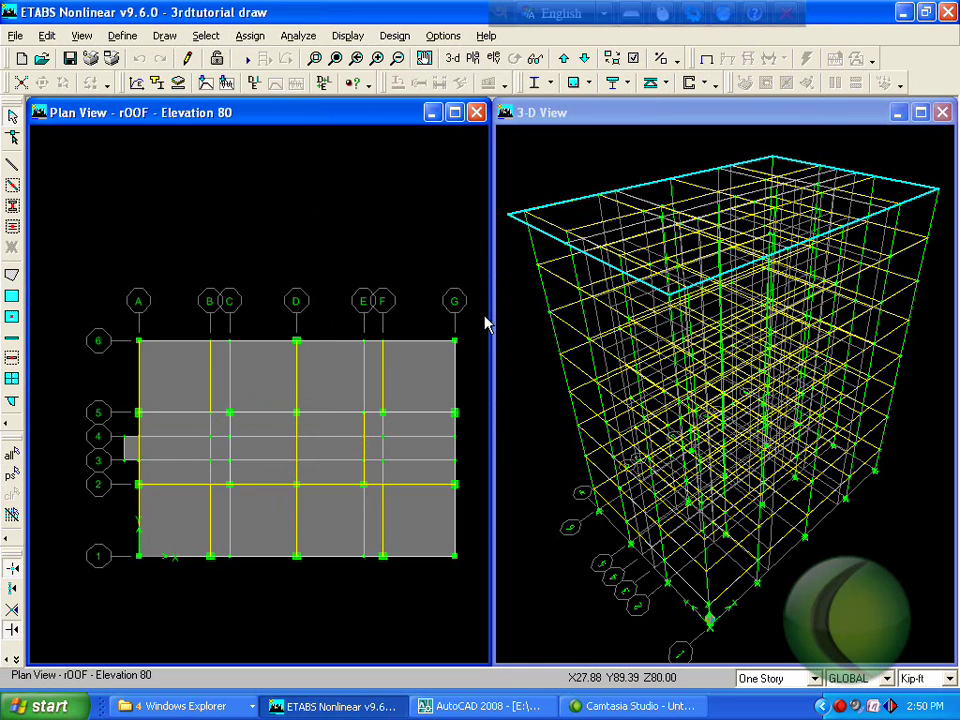
{"action": "left_click", "coordinate": [380, 340]}
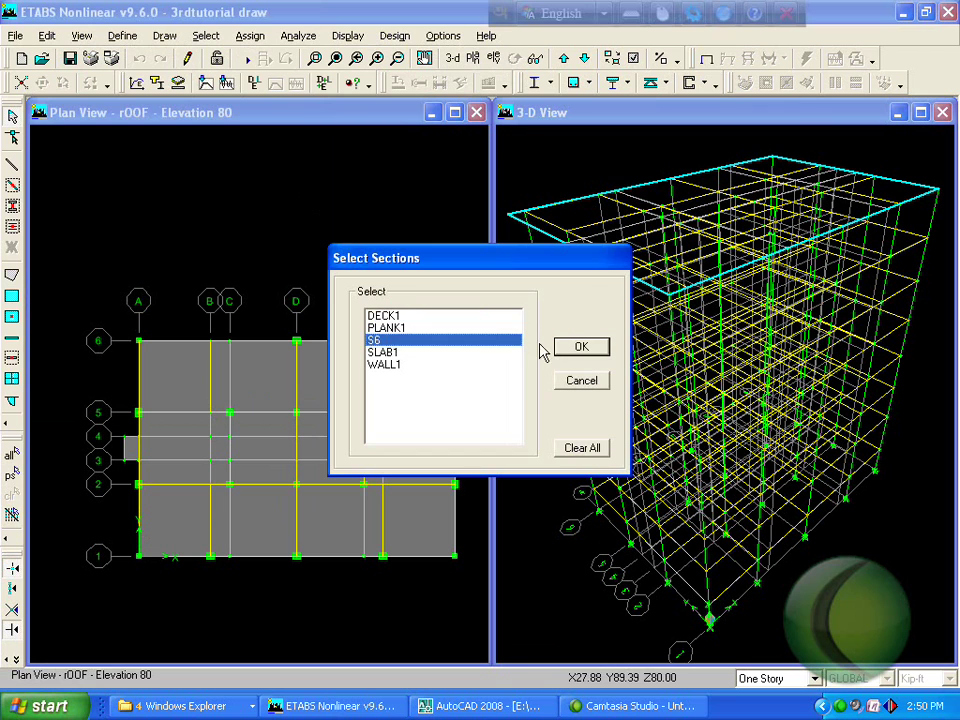
{"action": "left_click", "coordinate": [596, 350]}
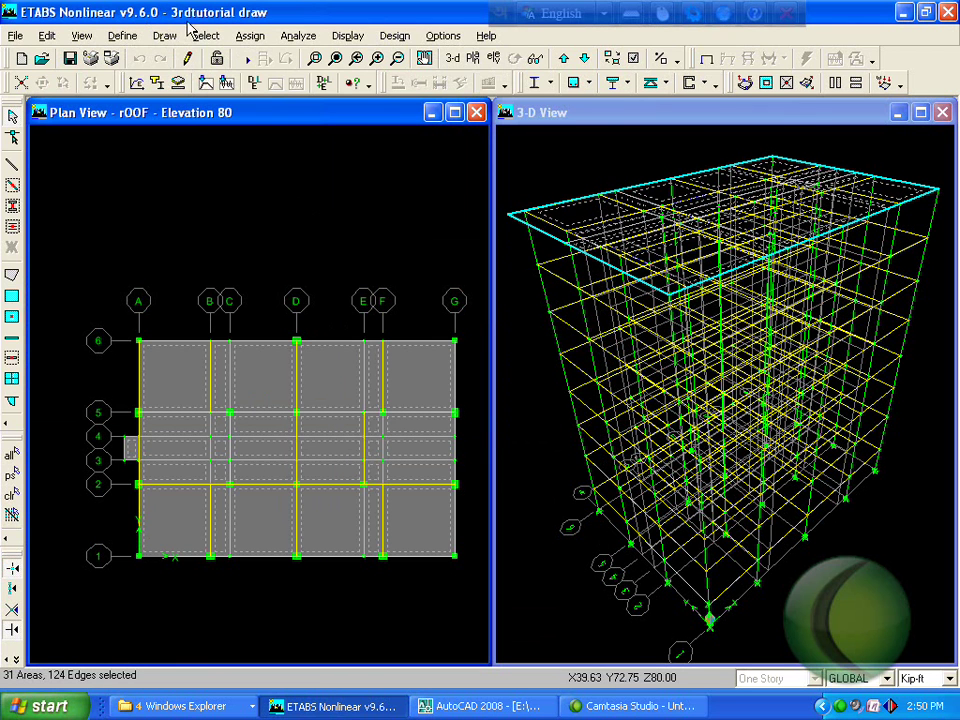
- Assign auto meshing into structural elements to the selected slabs, including visible grids and a maximum element size of 5
{"action": "left_click", "coordinate": [247, 36]}
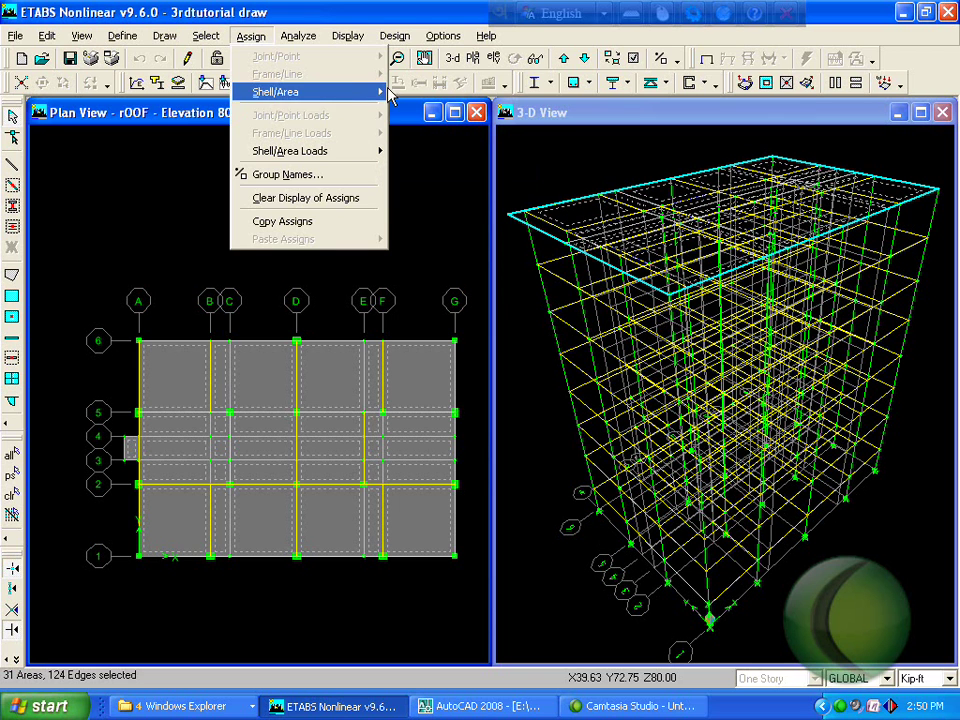
{"action": "mouse_move", "coordinate": [373, 93]}
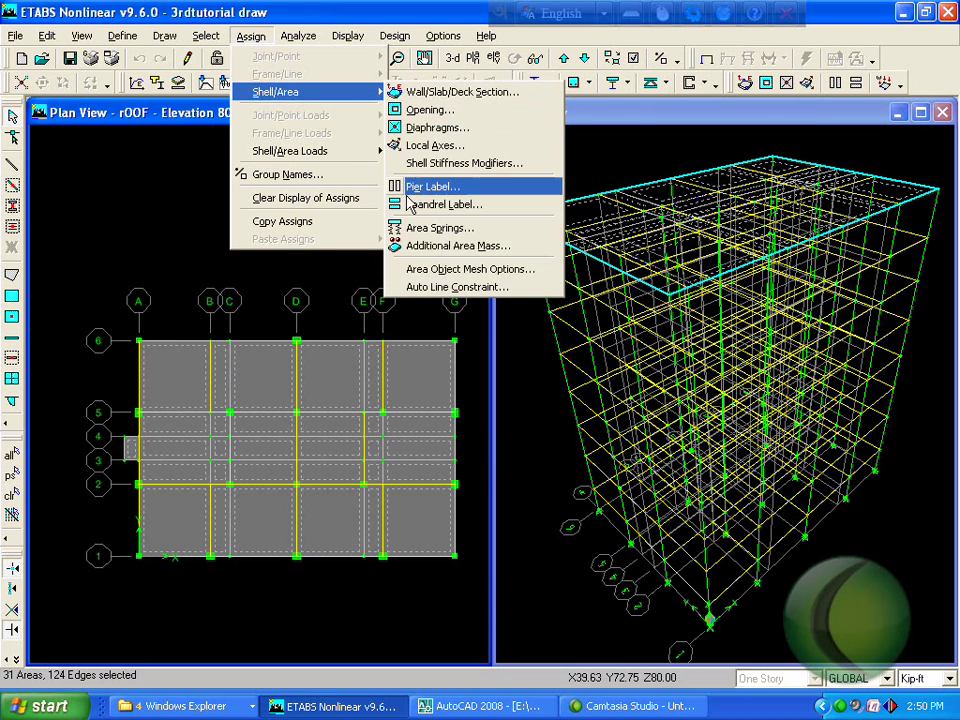
{"action": "left_click", "coordinate": [410, 269]}
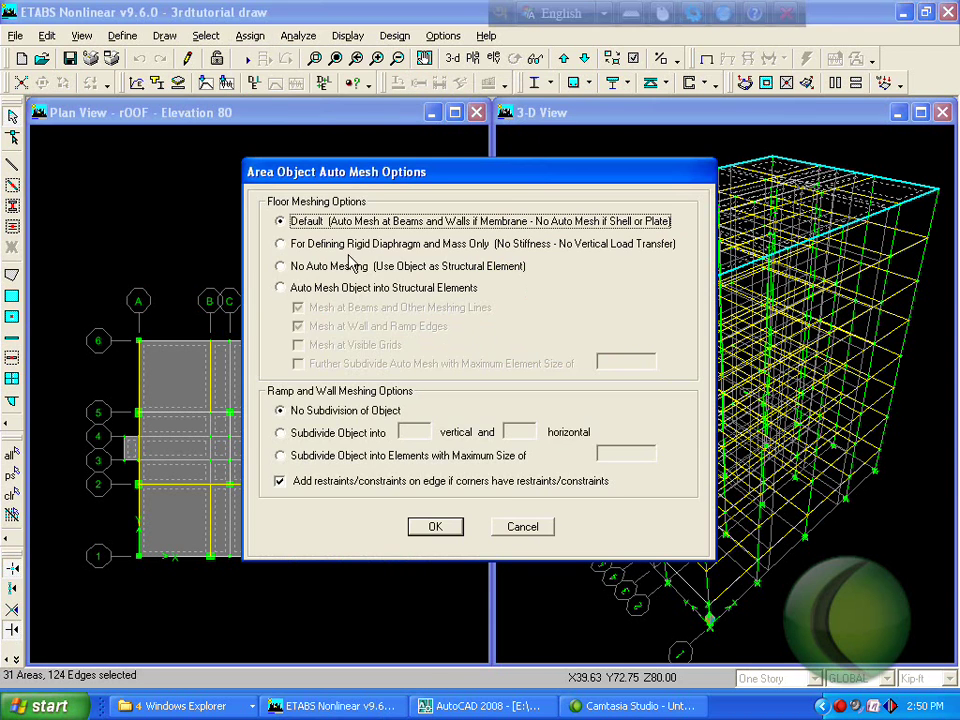
{"action": "left_click", "coordinate": [324, 289]}
{"action": "left_click", "coordinate": [355, 345]}
{"action": "left_click", "coordinate": [549, 366]}
{"action": "left_click", "coordinate": [609, 361]}
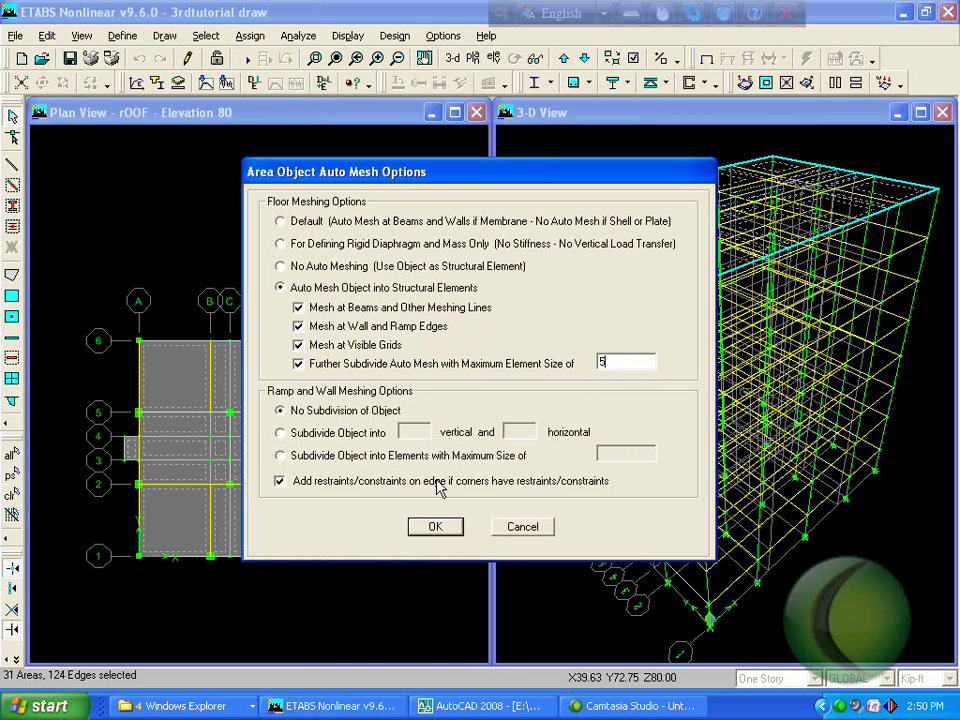
{"action": "left_click", "coordinate": [449, 531]}
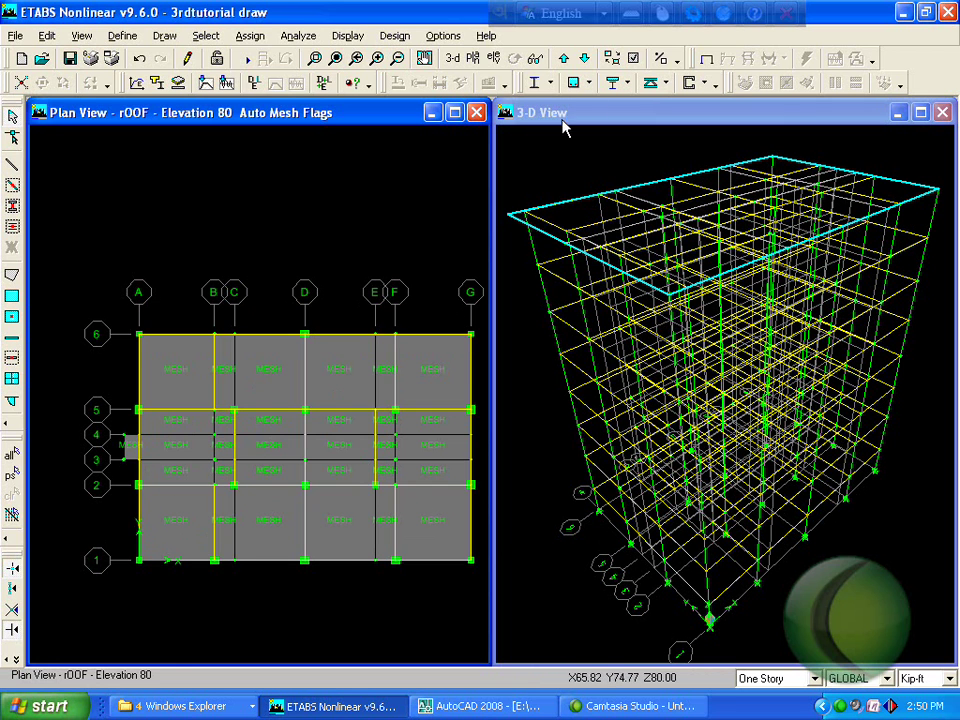
- Turn on the auto area mesh display in the building view options and apply it to all windows
{"action": "left_click", "coordinate": [633, 58]}
{"action": "left_click", "coordinate": [742, 465]}
{"action": "left_click", "coordinate": [265, 517]}
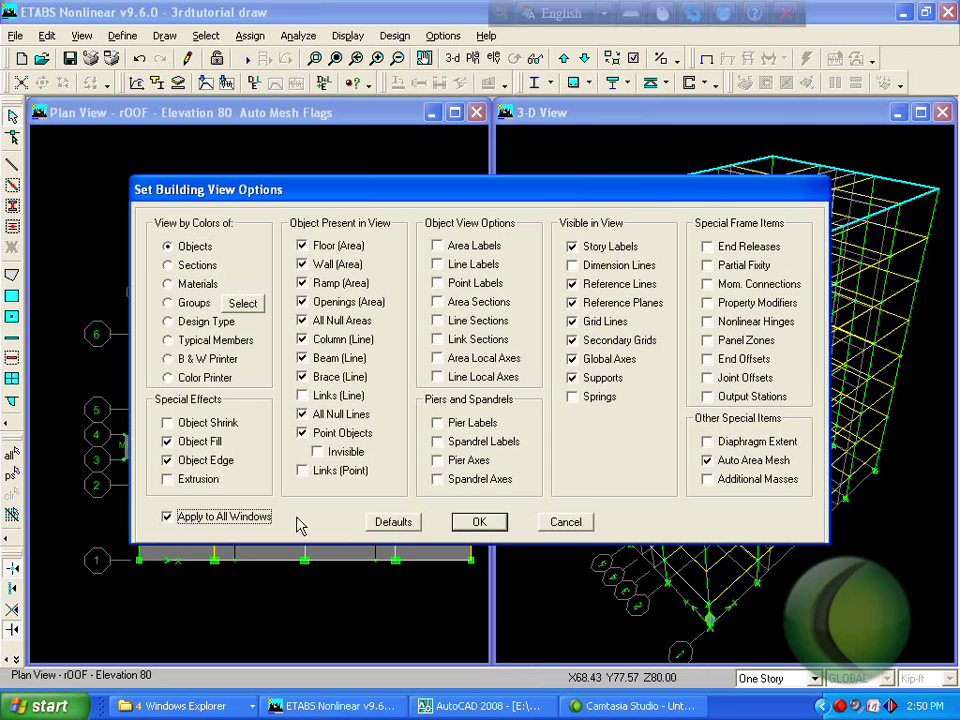
{"action": "left_click", "coordinate": [476, 523]}
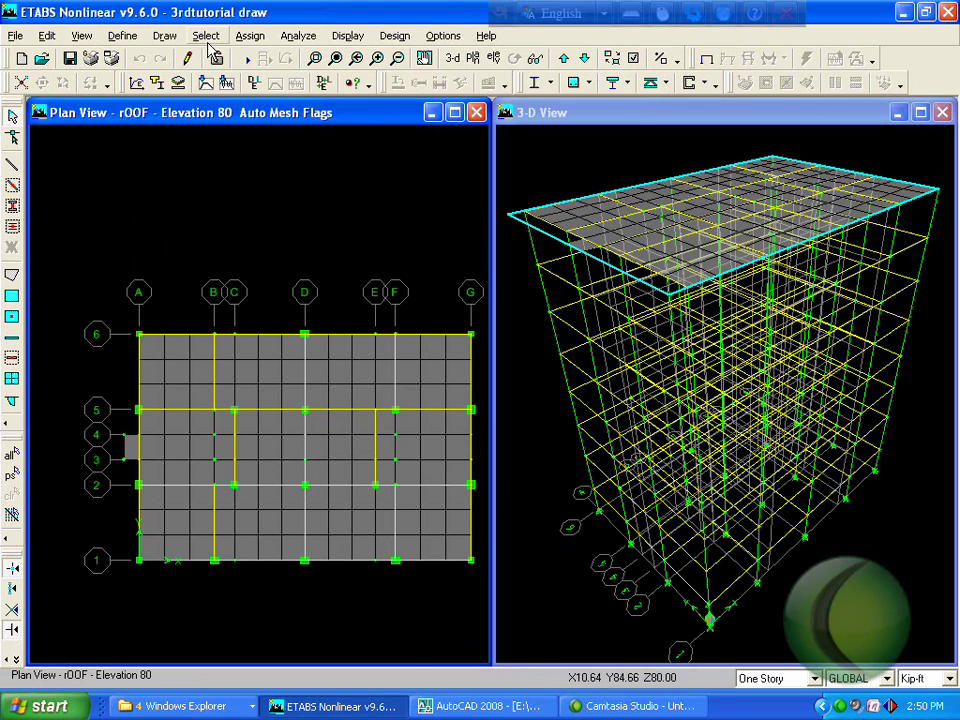
- Select all areas that use the S6 section again
{"action": "left_click", "coordinate": [205, 36]}
{"action": "left_click", "coordinate": [240, 321]}
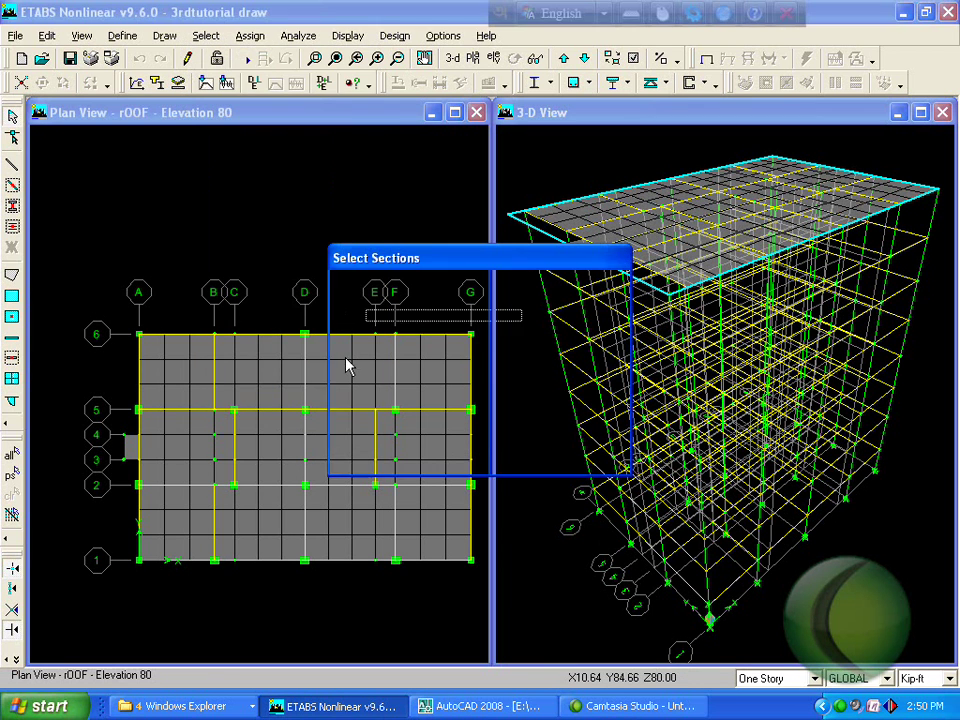
{"action": "left_click", "coordinate": [387, 329]}
{"action": "left_click", "coordinate": [387, 339]}
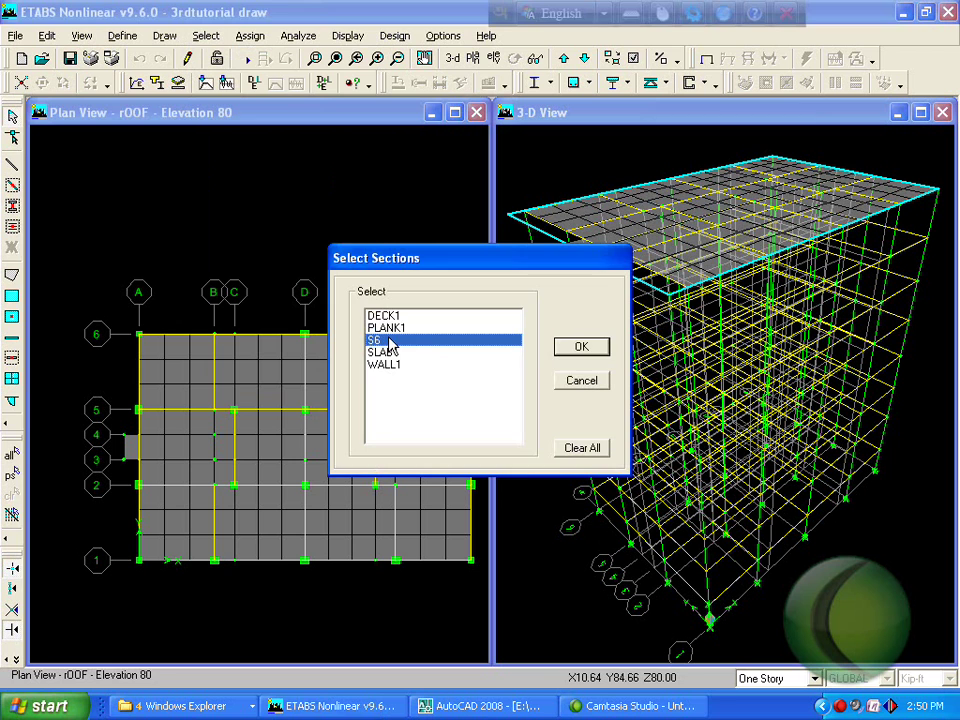
{"action": "left_click", "coordinate": [578, 347]}
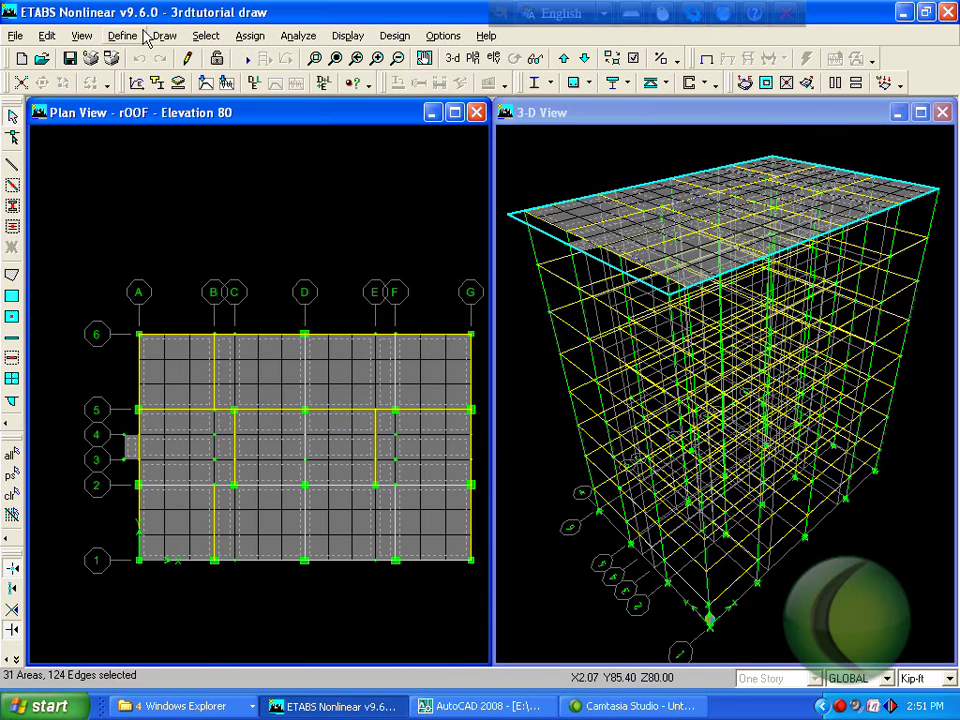
- Replicate the selected roof slabs by story onto the floors below
{"action": "left_click", "coordinate": [46, 37]}
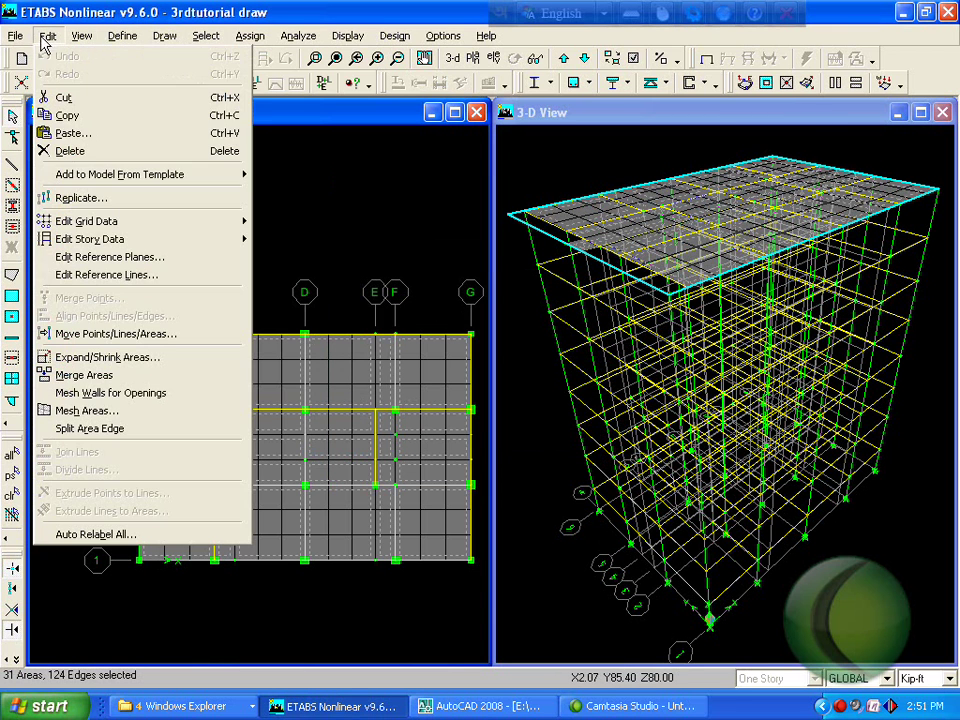
{"action": "left_click", "coordinate": [78, 204]}
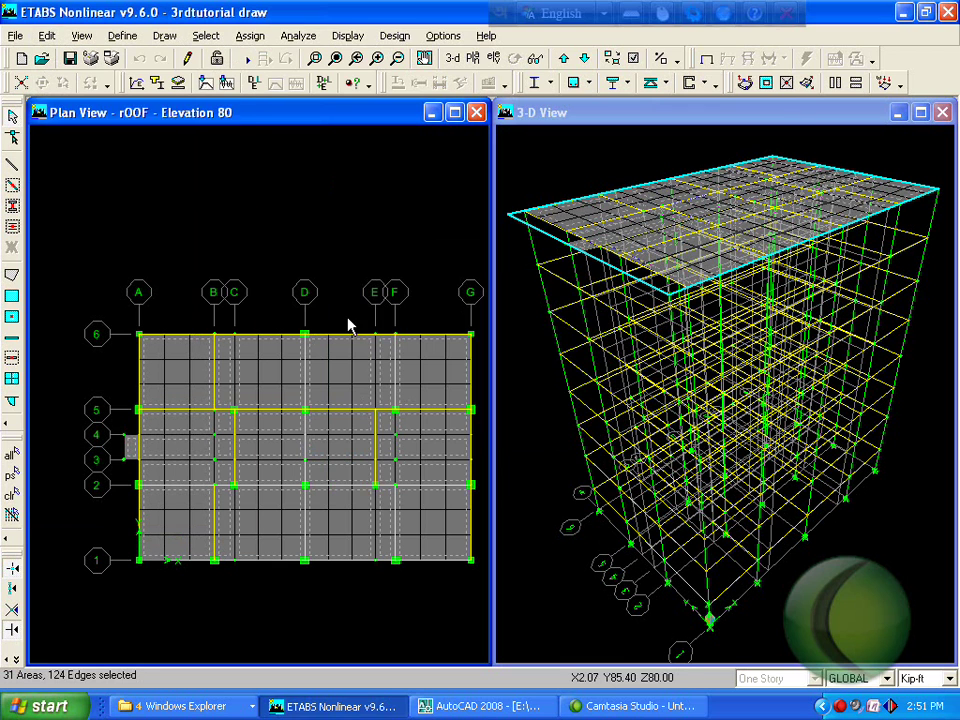
{"action": "left_click", "coordinate": [574, 264]}
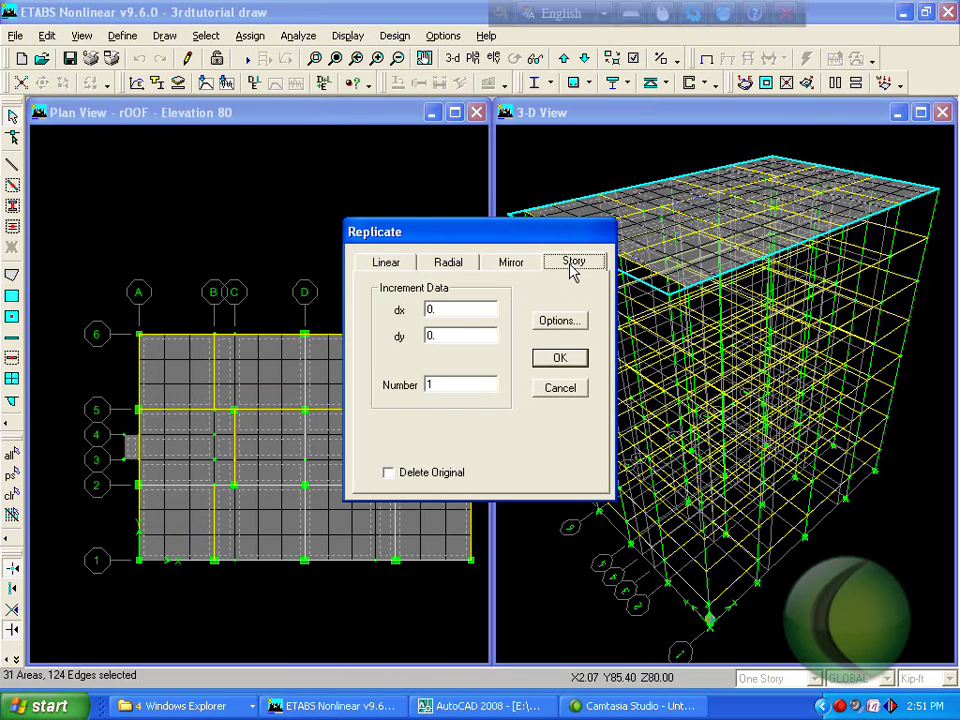
{"action": "left_click", "coordinate": [442, 338]}
{"action": "left_click_drag", "start_coordinate": [442, 338], "coordinate": [439, 364]}
{"action": "left_click", "coordinate": [557, 360]}
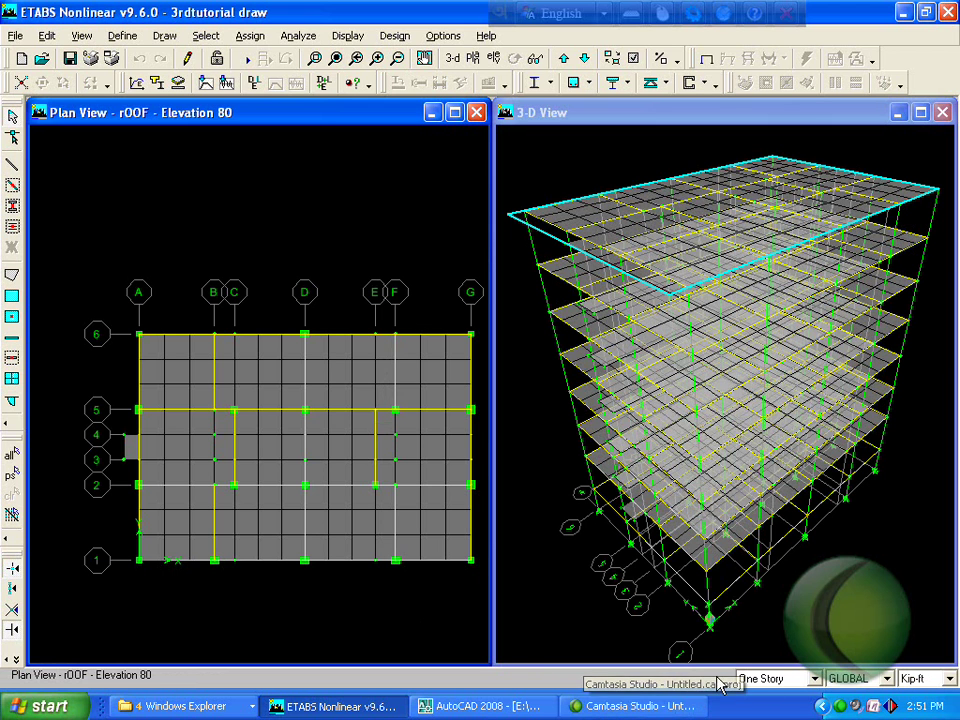
{"action": "left_click", "coordinate": [855, 700]}
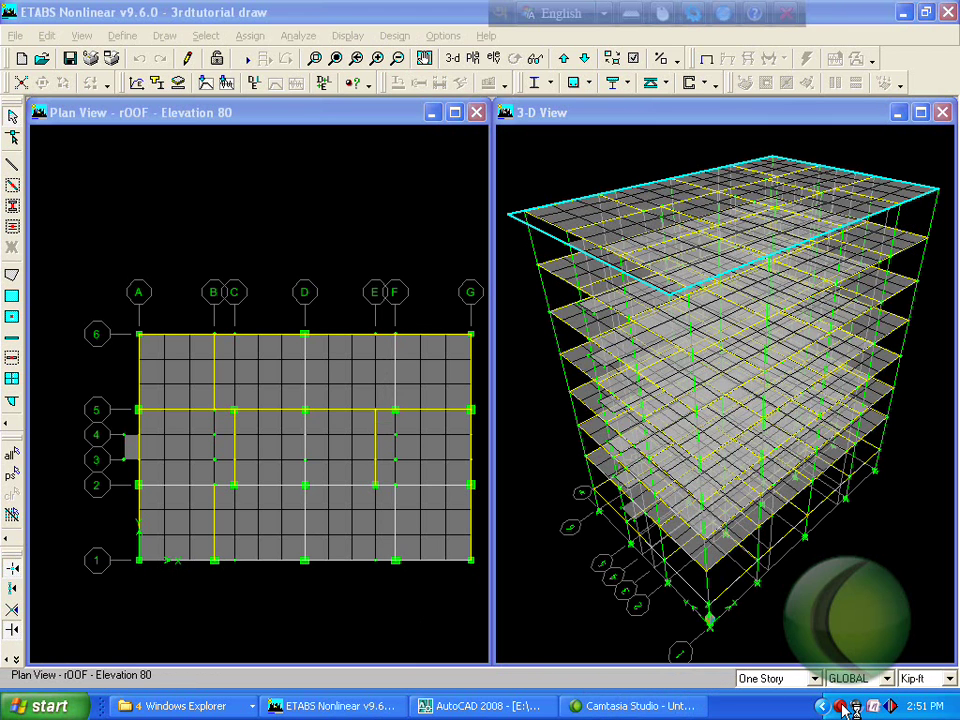
{"action": "left_click", "coordinate": [580, 598]}
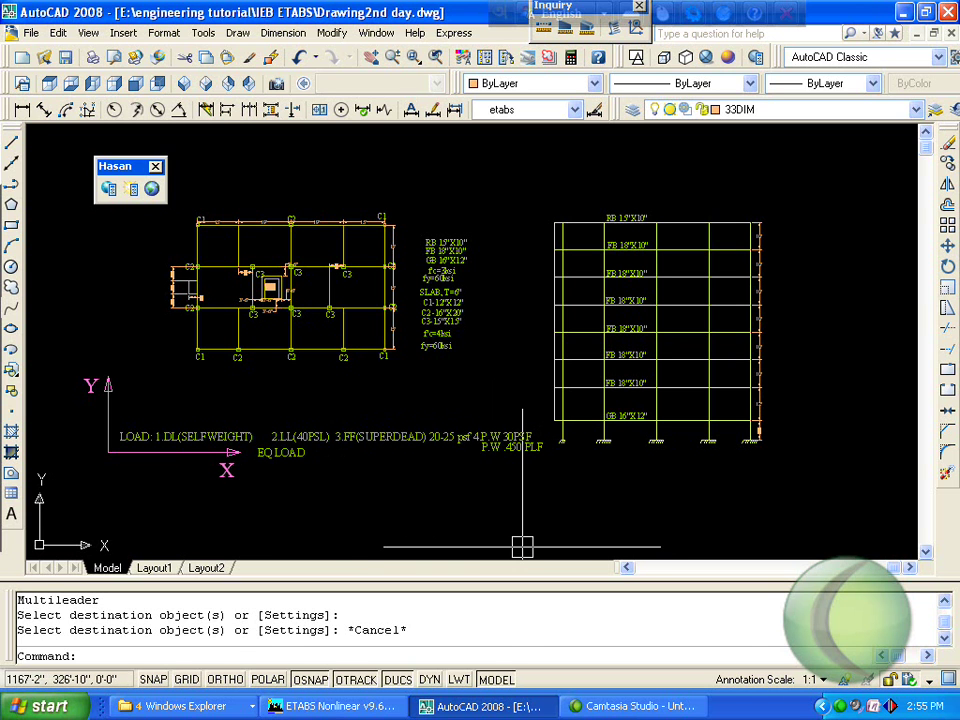
- Switch to ETABS and add a static load case named FF with type SUPER DEAD and self weight multiplier 0
{"action": "left_click", "coordinate": [308, 700]}
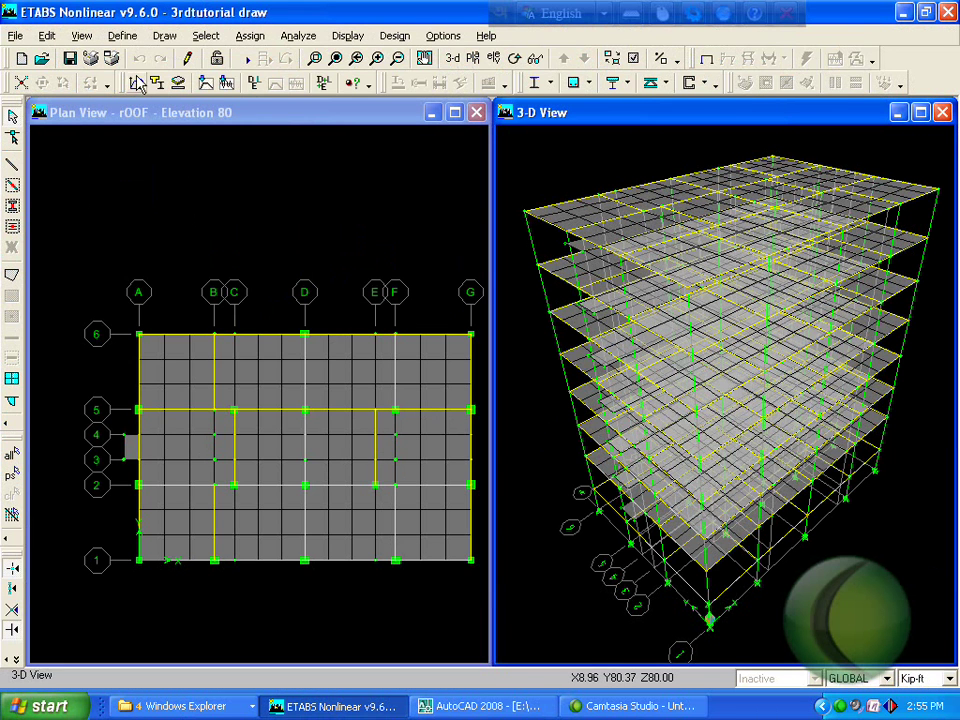
{"action": "left_click", "coordinate": [128, 37]}
{"action": "left_click", "coordinate": [197, 262]}
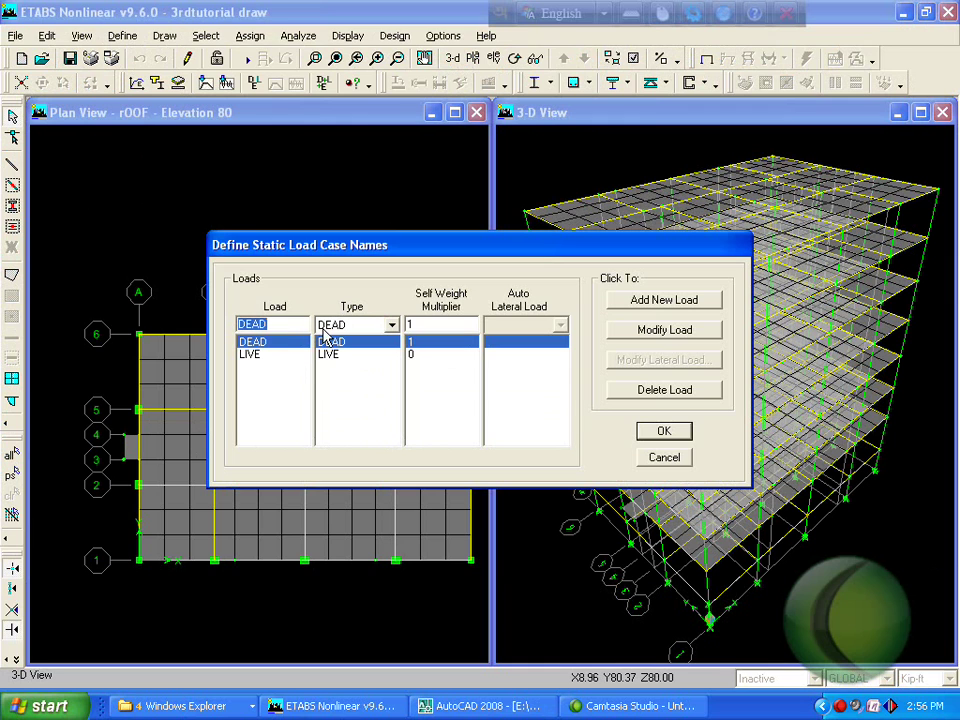
{"action": "type", "text": "FF"}
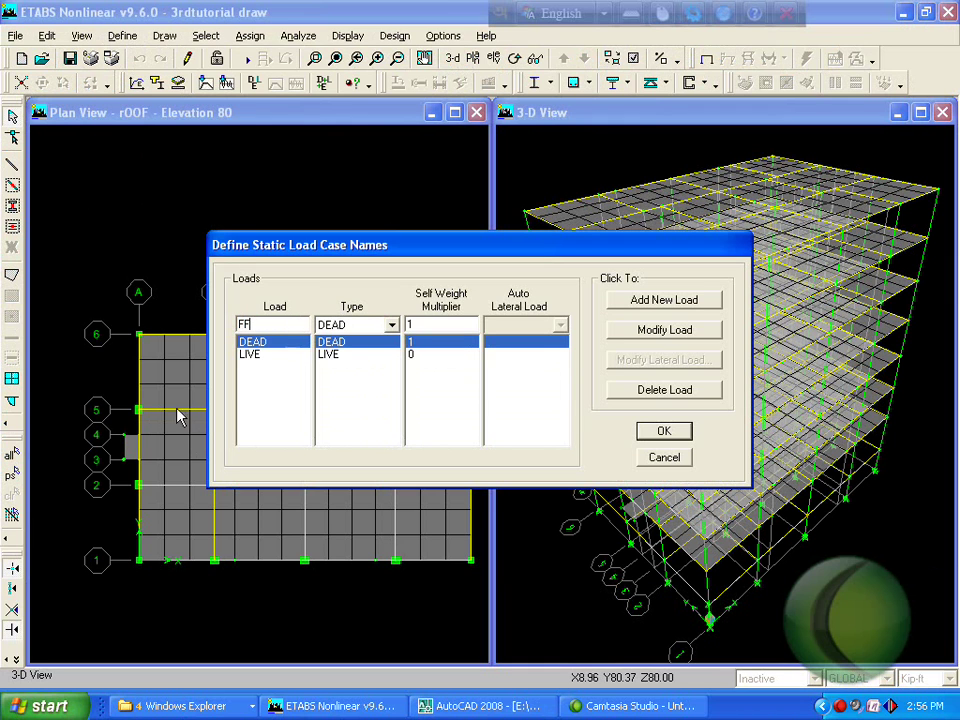
{"action": "left_click", "coordinate": [391, 325]}
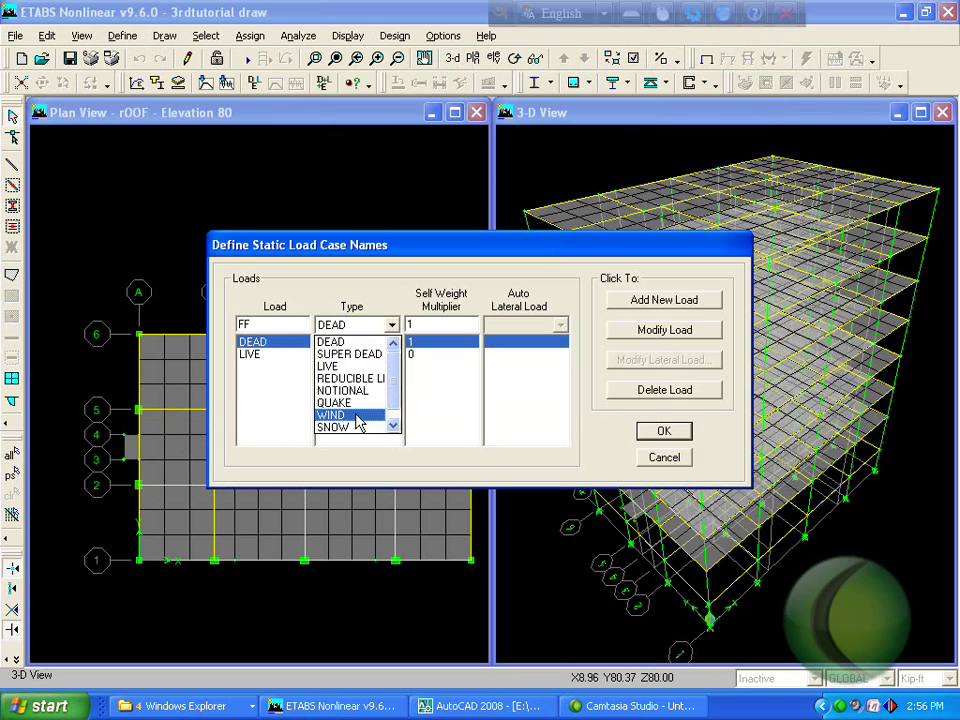
{"action": "left_click", "coordinate": [345, 403]}
{"action": "left_click", "coordinate": [351, 329]}
{"action": "left_click", "coordinate": [359, 343]}
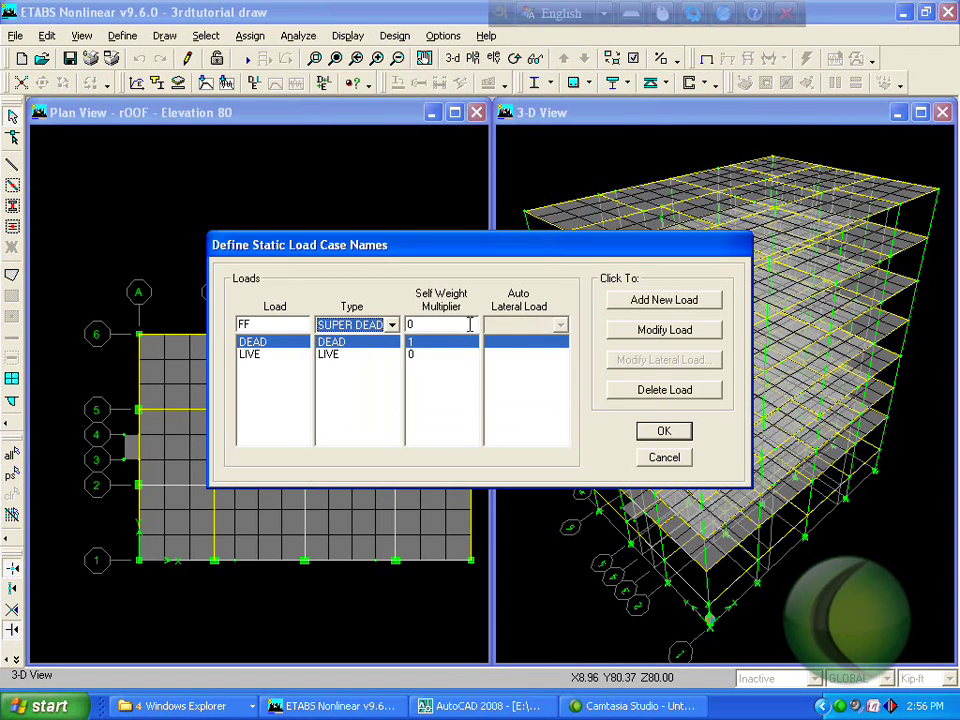
{"action": "left_click", "coordinate": [664, 300]}
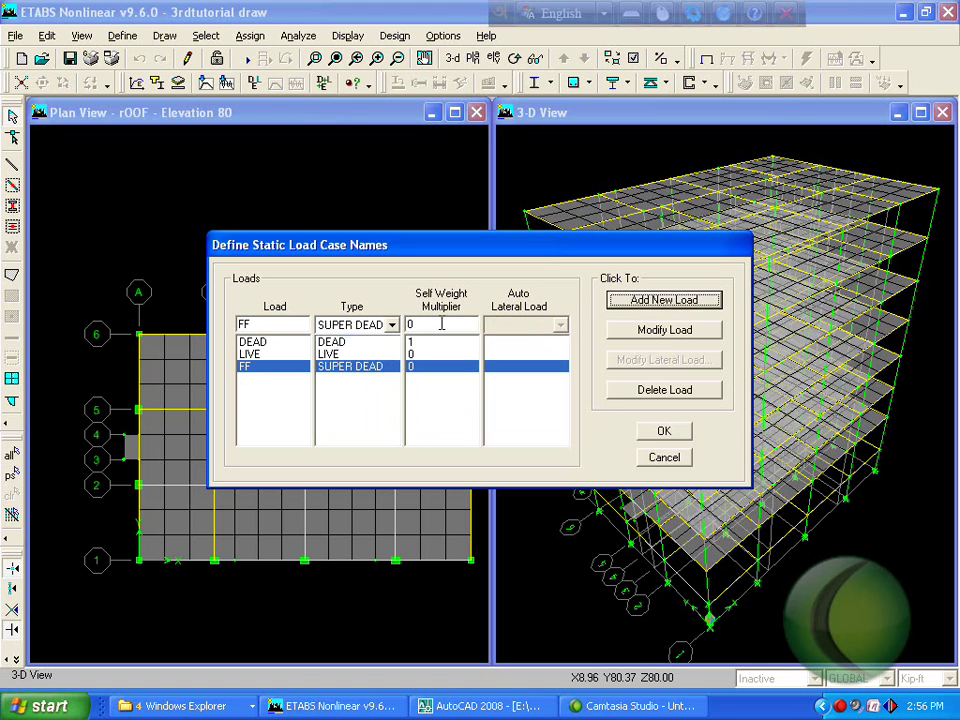
- Add a static load case named PW with type SUPER DEAD and self weight multiplier 0
{"action": "double_click", "coordinate": [296, 324]}
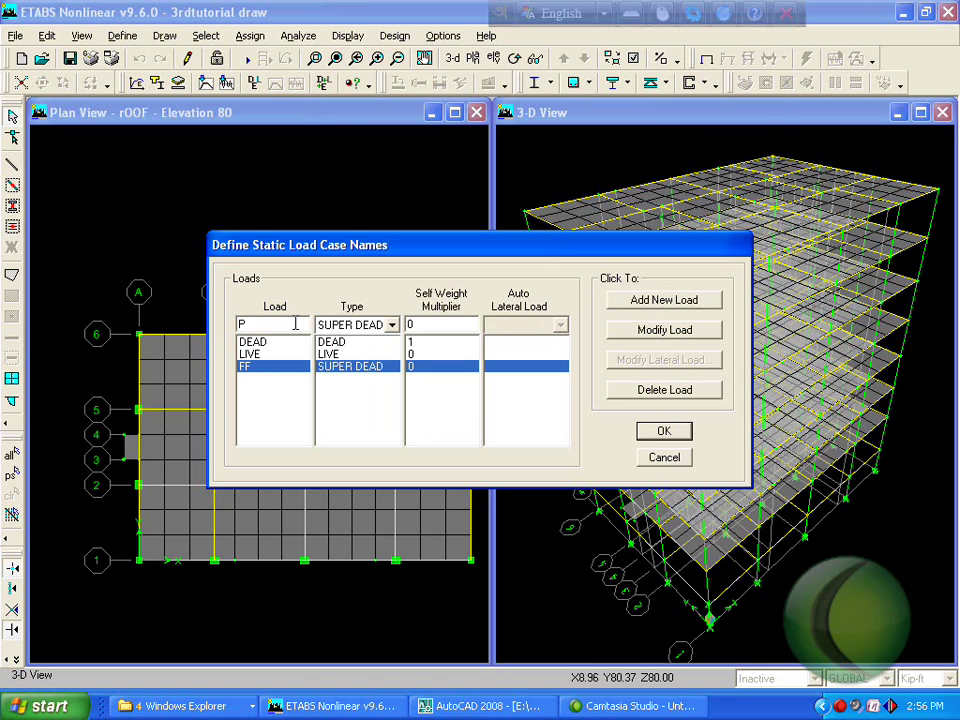
{"action": "type", "text": "PW"}
{"action": "left_click", "coordinate": [662, 301]}
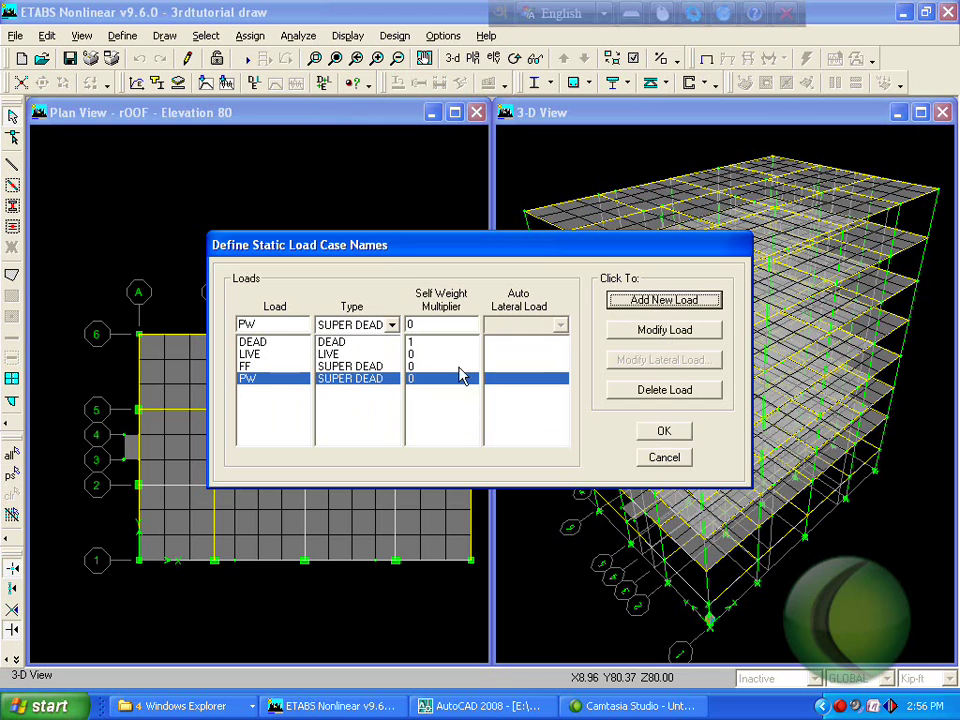
- Add a static load case named EQ with type QUAKE and the UBC 94 auto lateral load
{"action": "double_click", "coordinate": [283, 324]}
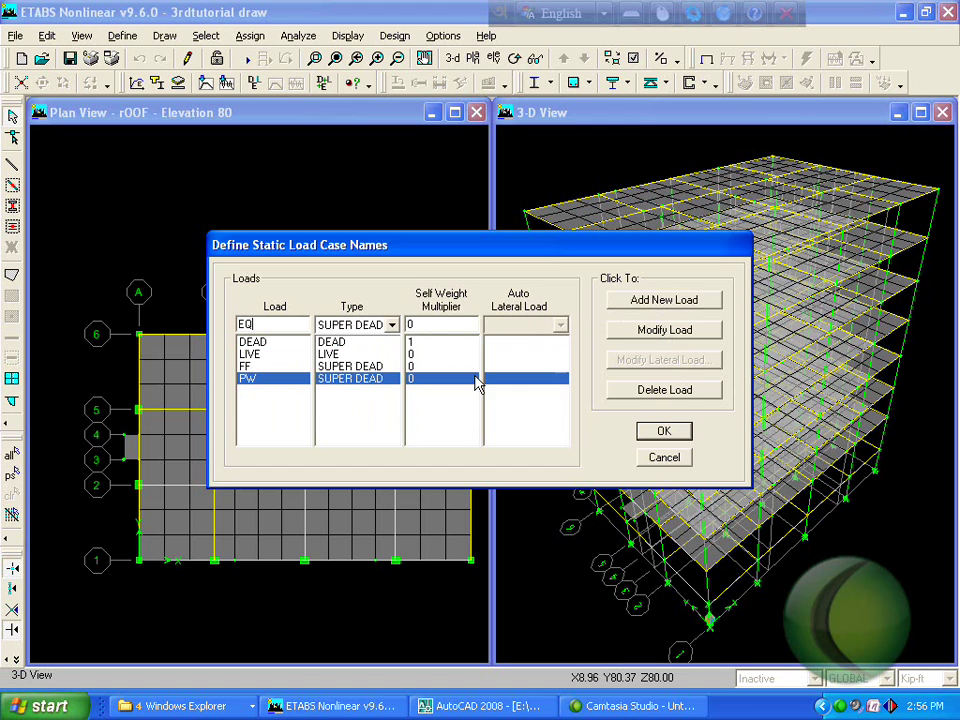
{"action": "left_click", "coordinate": [360, 326]}
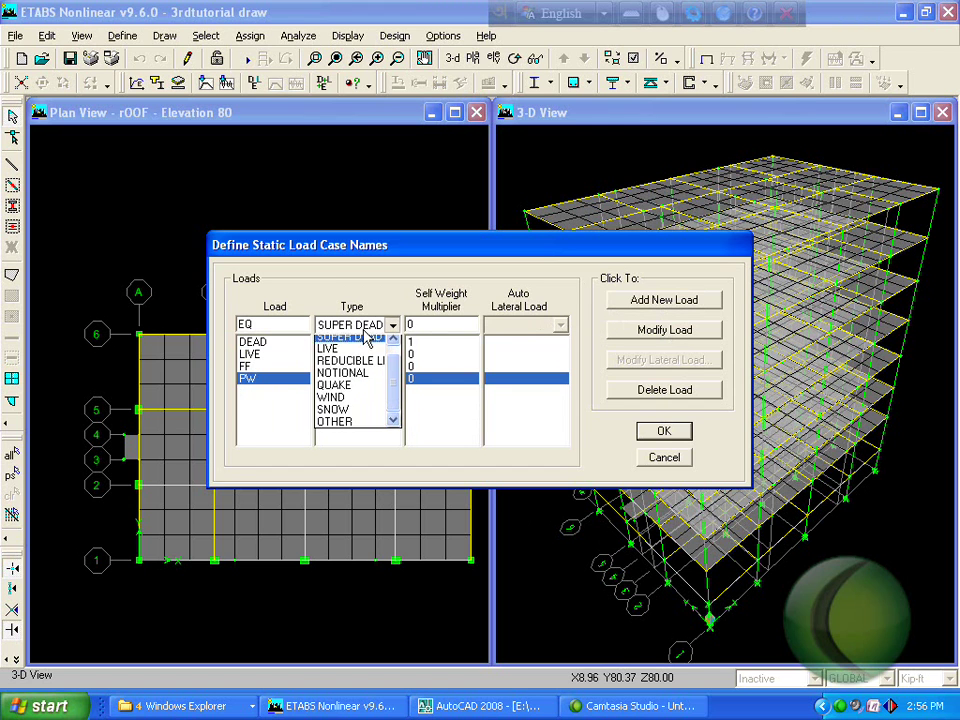
{"action": "left_click", "coordinate": [373, 400]}
{"action": "left_click", "coordinate": [538, 327]}
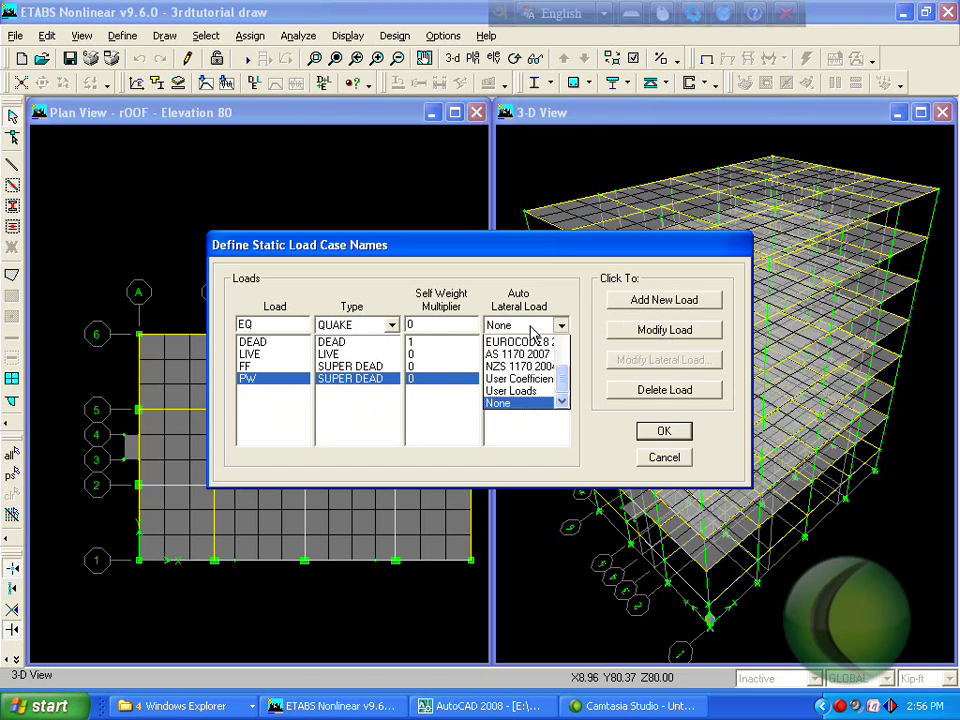
{"action": "scroll", "coordinate": [540, 370], "scroll_direction": "up", "scroll_amount": 3}
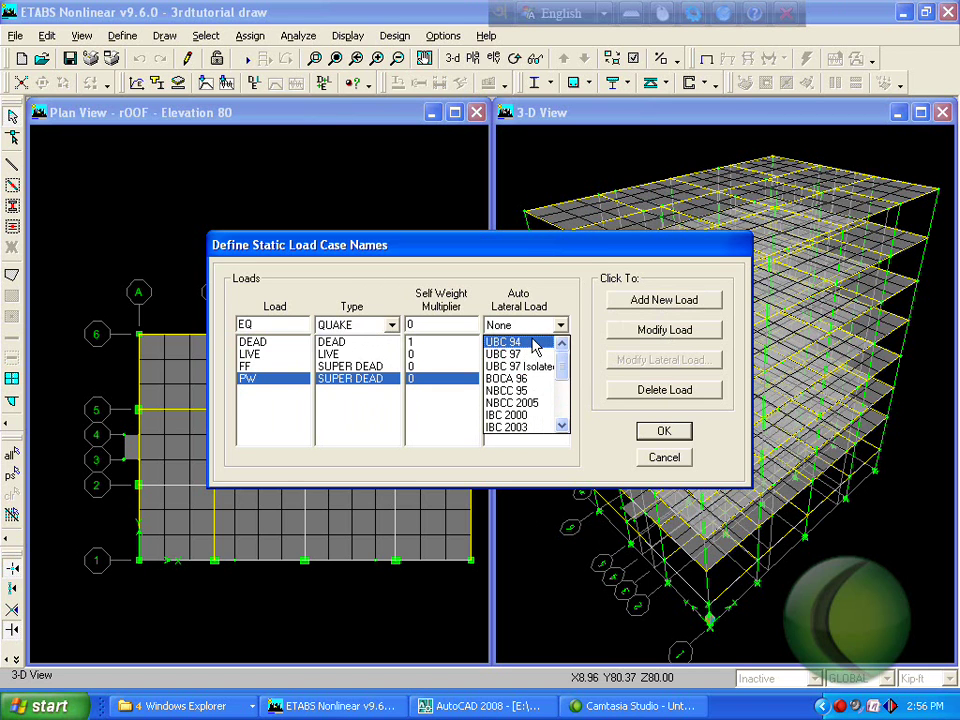
{"action": "left_click", "coordinate": [535, 342]}
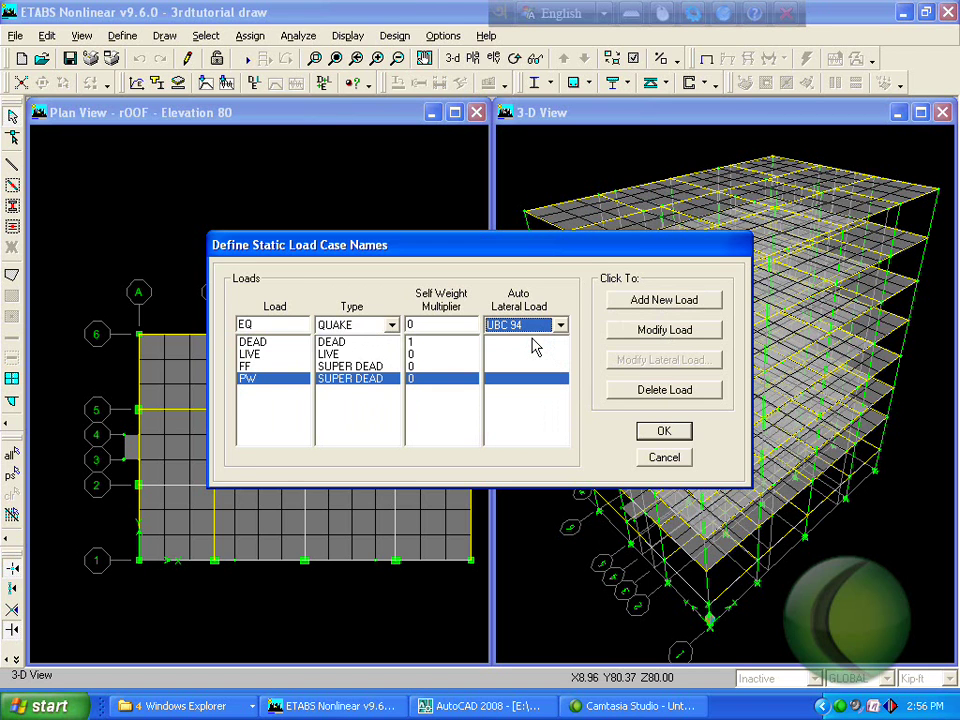
{"action": "left_click", "coordinate": [669, 304]}
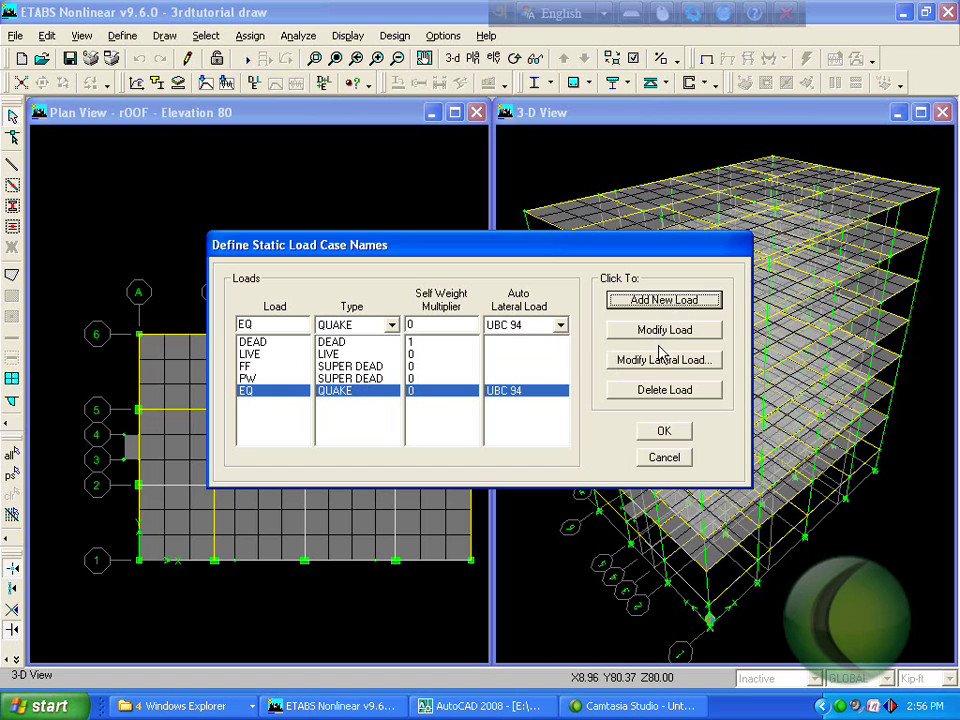
{"action": "left_click", "coordinate": [656, 340]}
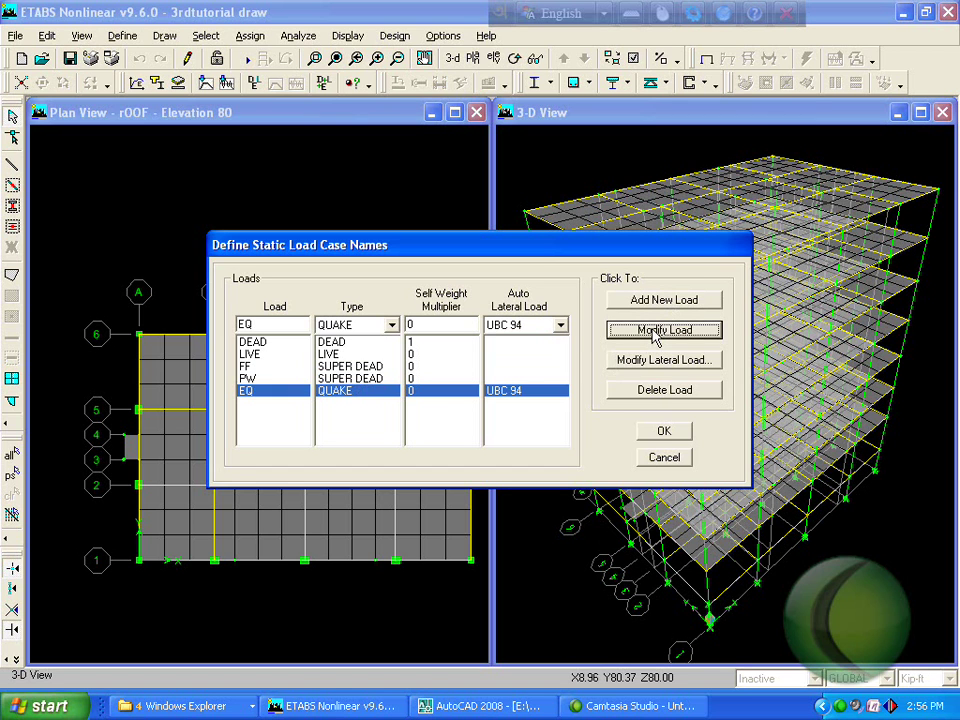
- Set the EQ case's UBC 94 seismic zone factor to 0.15, site coefficient to 1.5 and numerical coefficient Rw to 8
{"action": "left_click", "coordinate": [658, 366]}
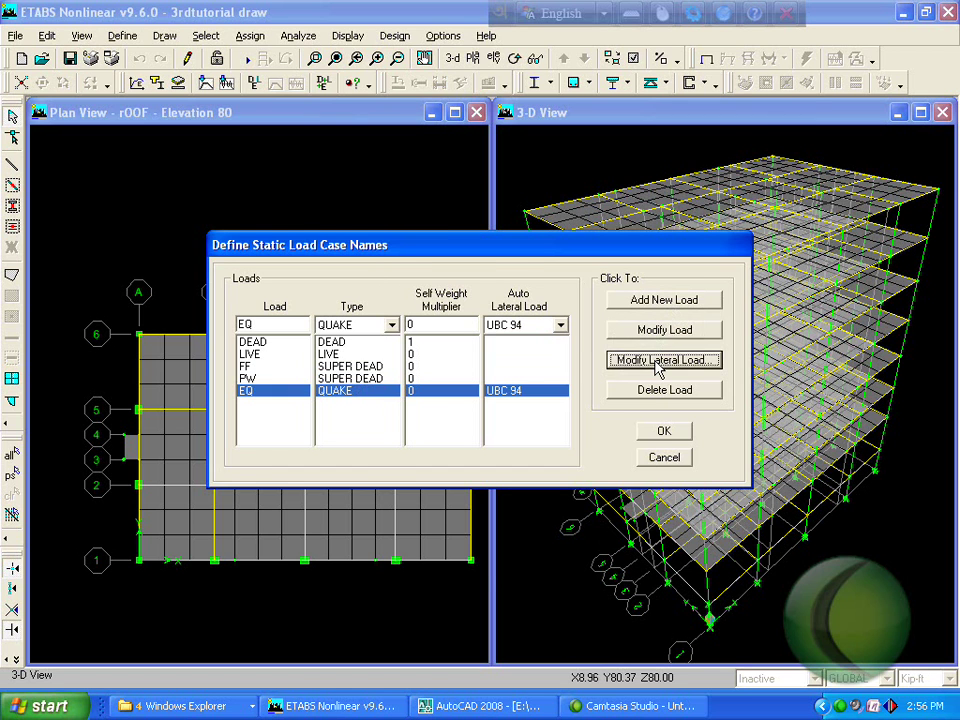
{"action": "left_click", "coordinate": [690, 233]}
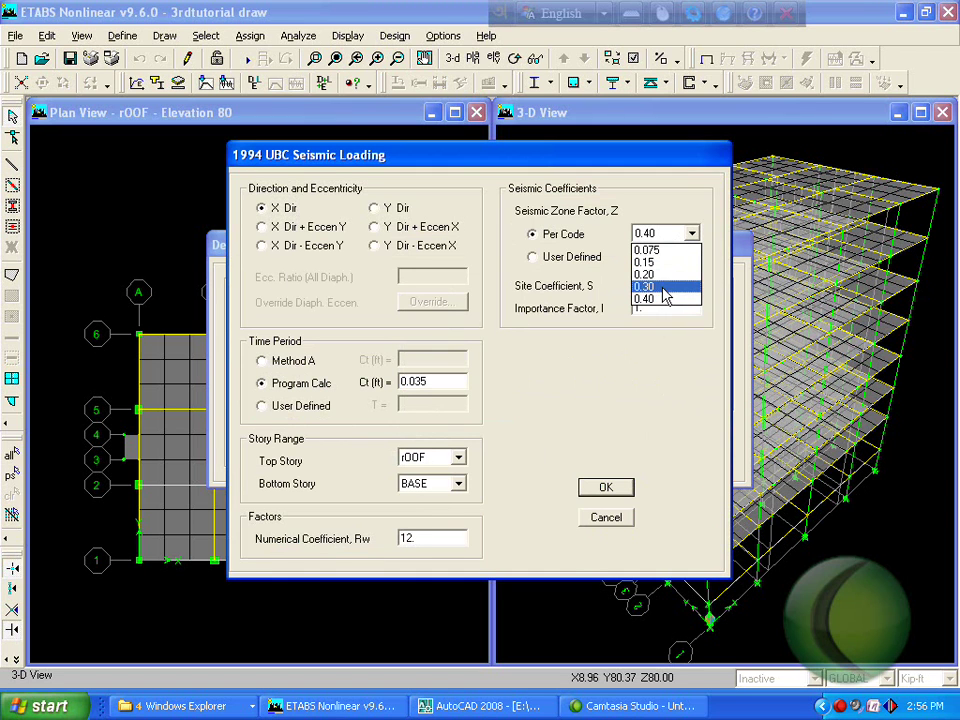
{"action": "left_click", "coordinate": [665, 262]}
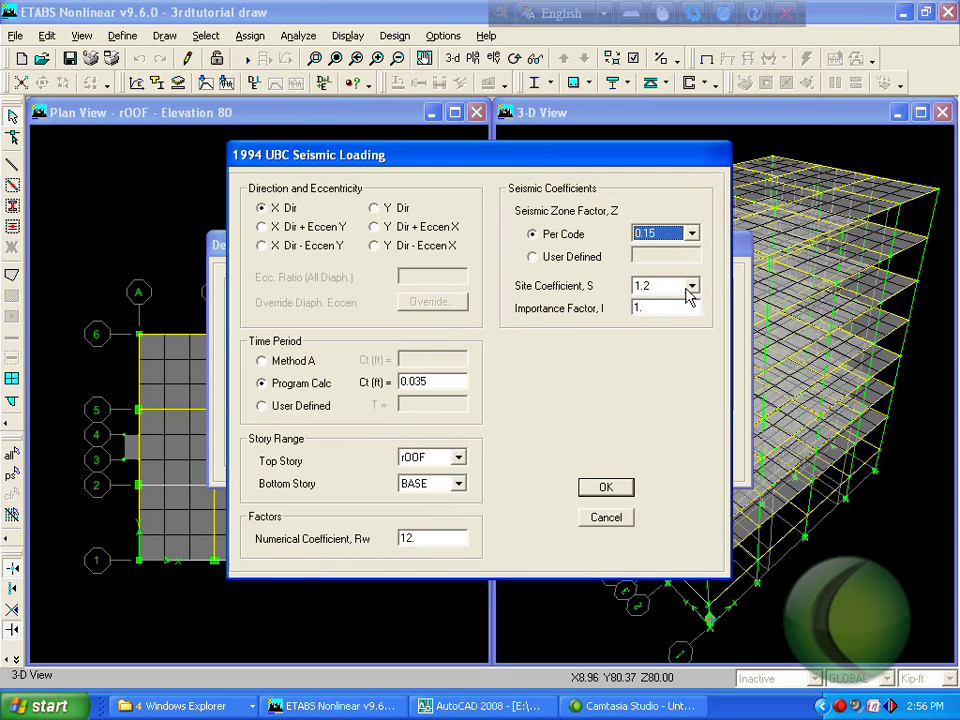
{"action": "left_click", "coordinate": [690, 286]}
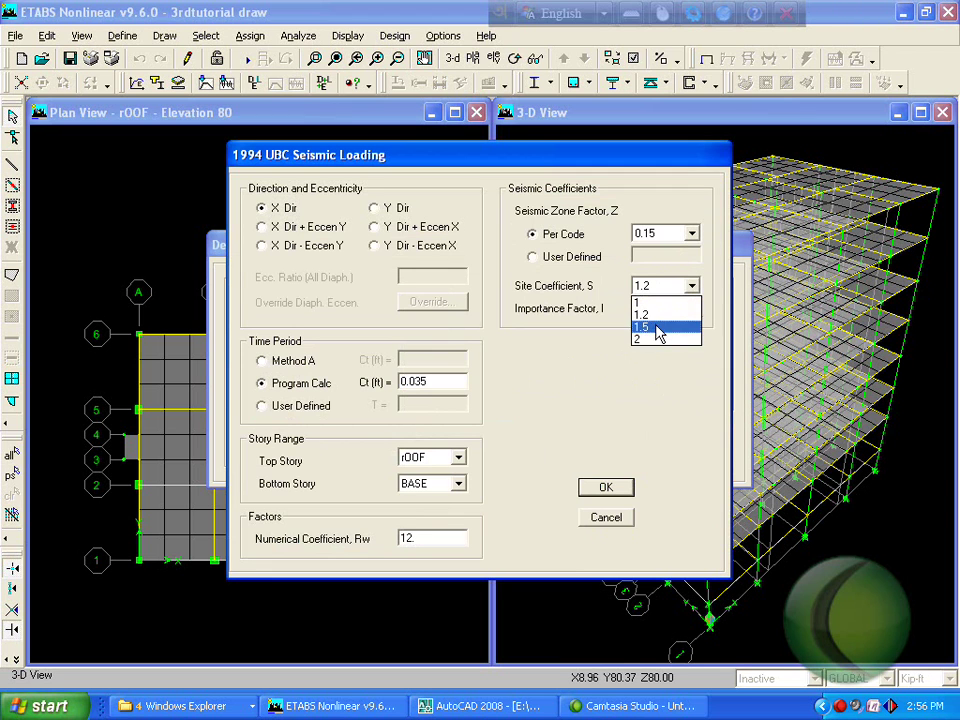
{"action": "left_click", "coordinate": [645, 327]}
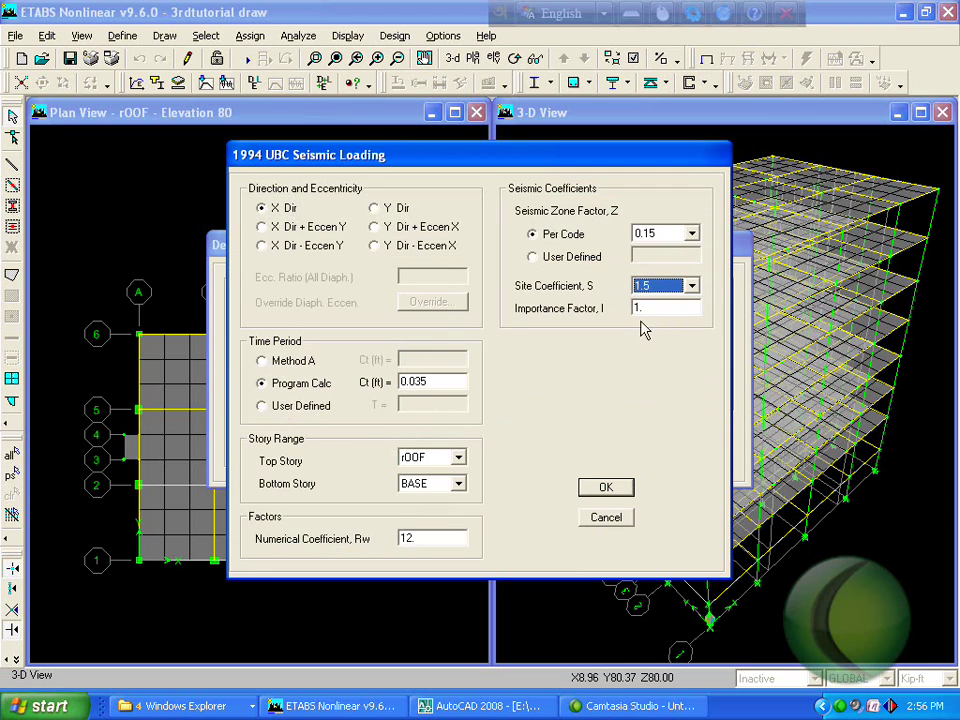
{"action": "double_click", "coordinate": [430, 539]}
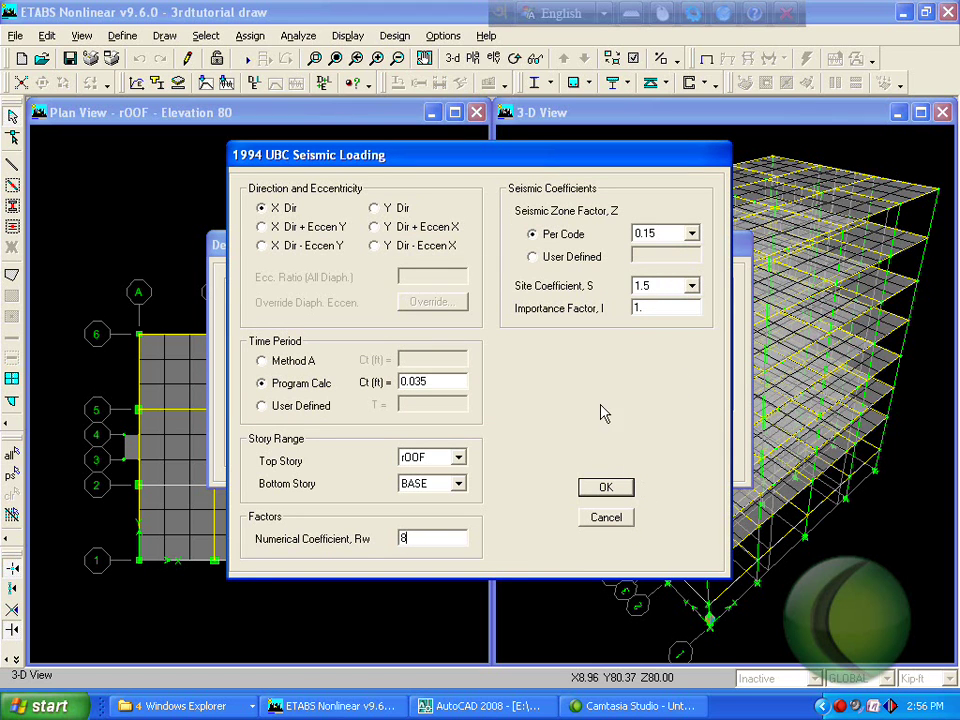
{"action": "double_click", "coordinate": [461, 380]}
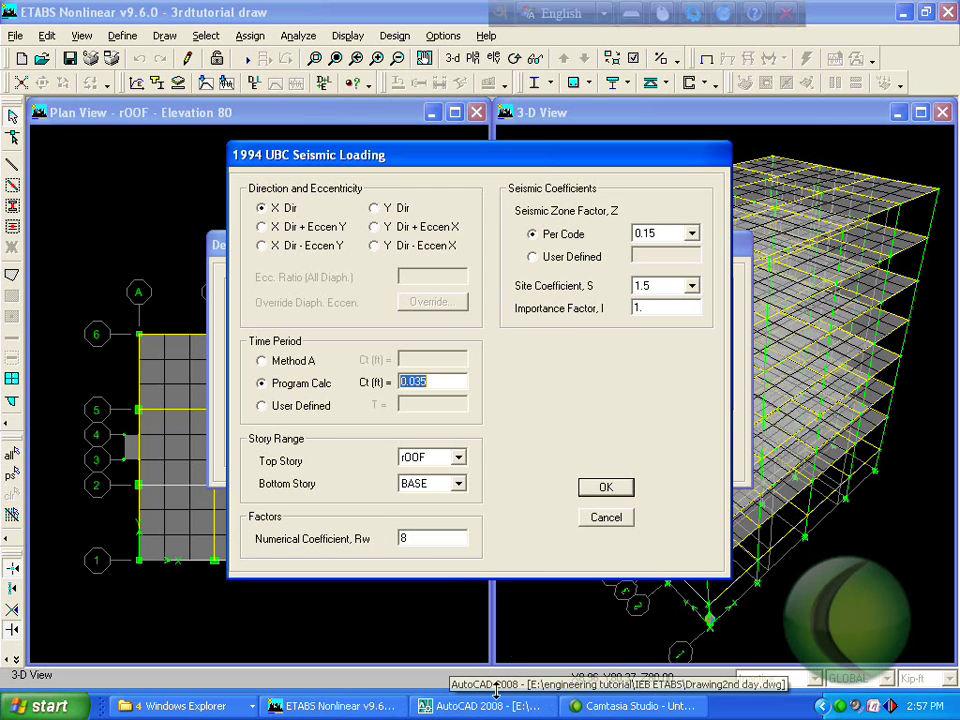
{"action": "left_click", "coordinate": [848, 708]}
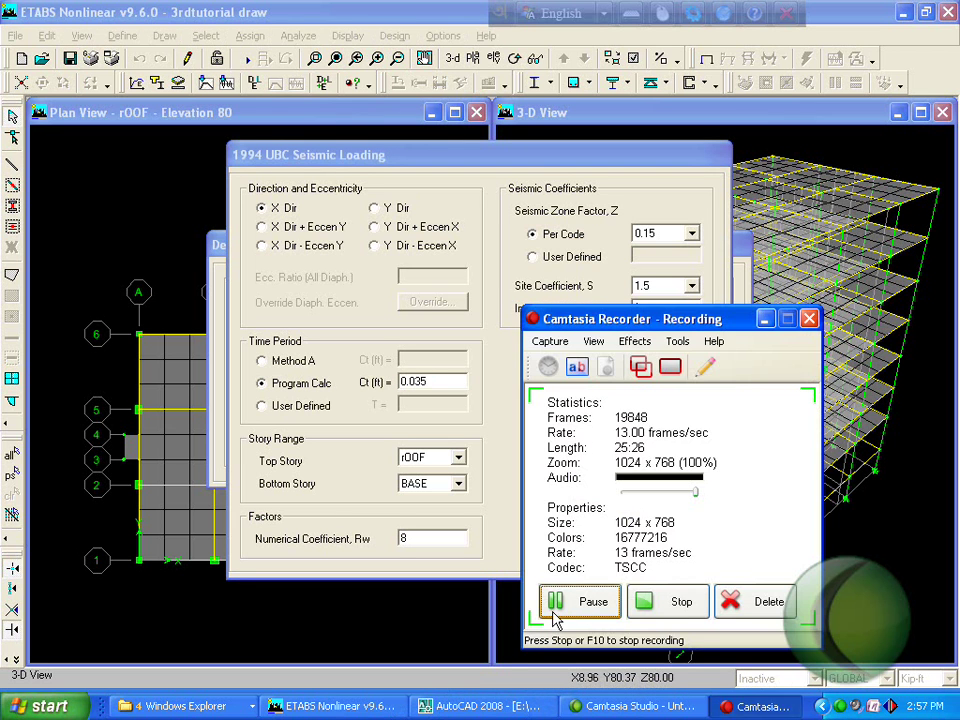
{"action": "left_click", "coordinate": [555, 606]}
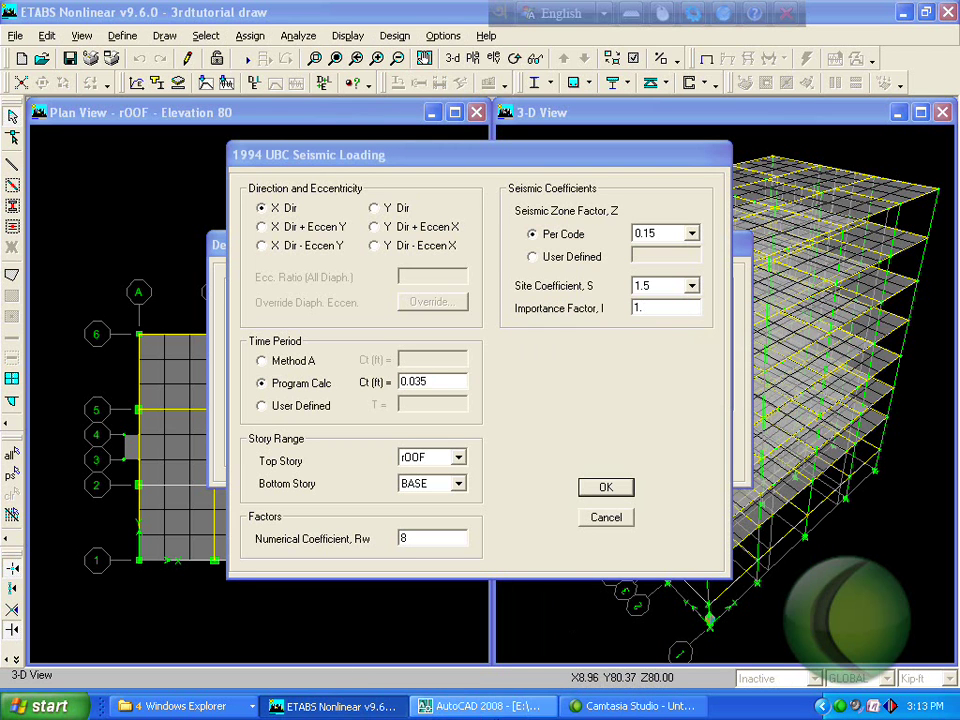
- Check the EQ load notes in AutoCAD, return to ETABS and set the program-calculated period's Ct to .682
{"action": "left_click", "coordinate": [470, 706]}
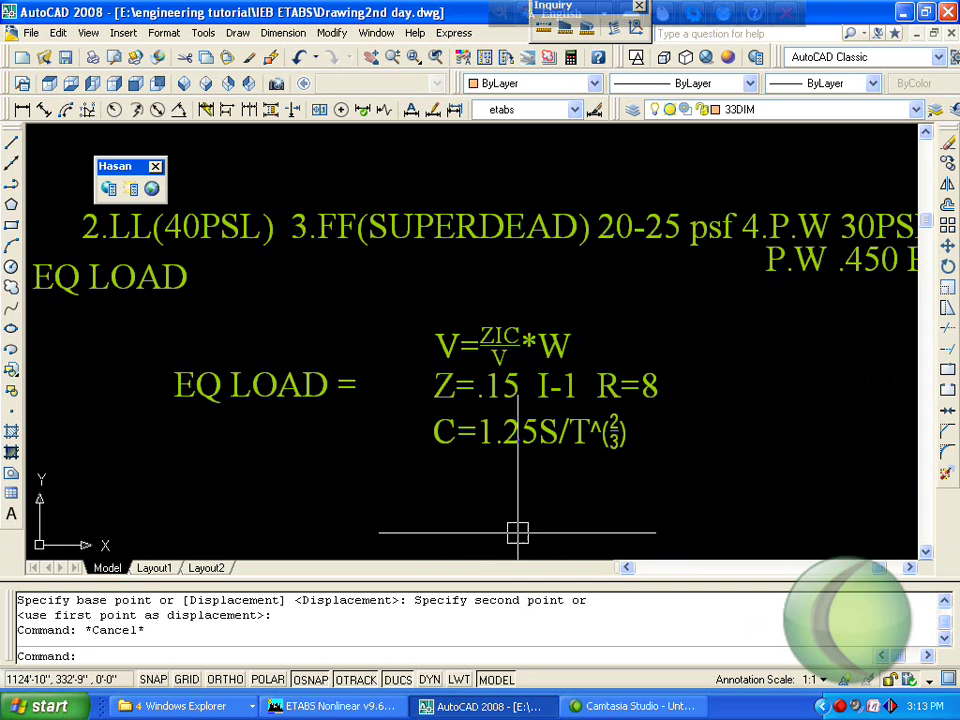
{"action": "left_click", "coordinate": [335, 706]}
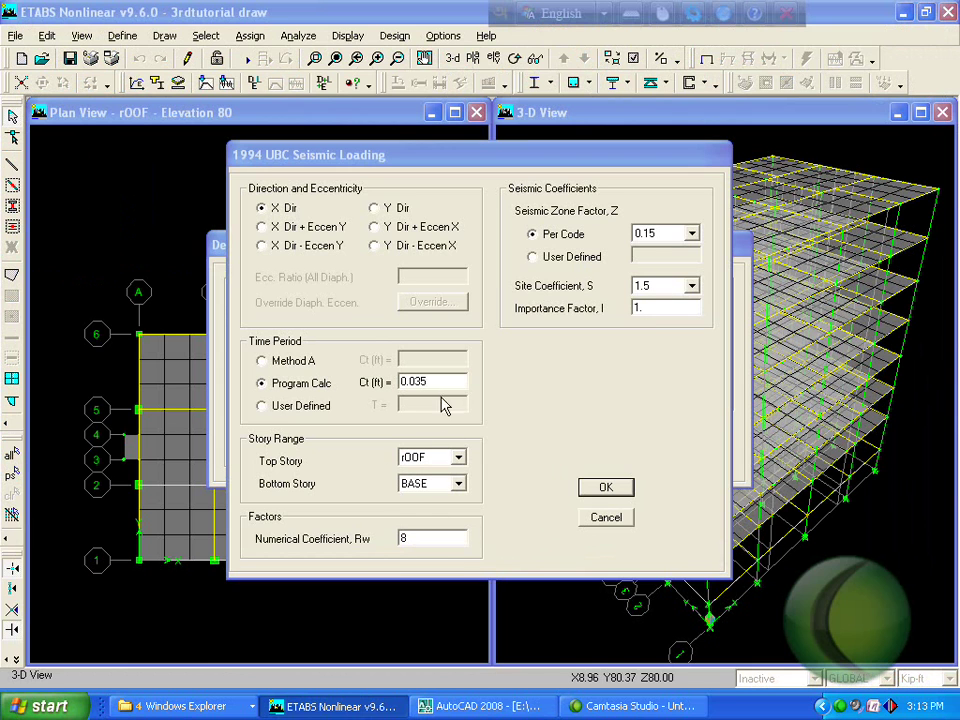
{"action": "left_click_drag", "start_coordinate": [440, 386], "coordinate": [357, 398]}
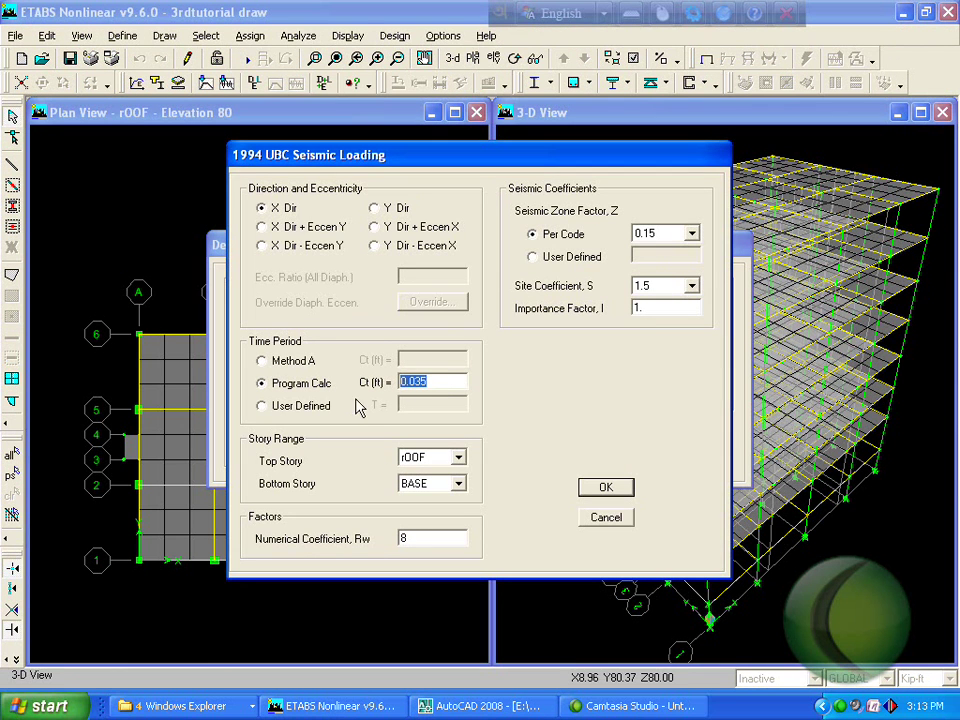
{"action": "type", "text": ".8"}
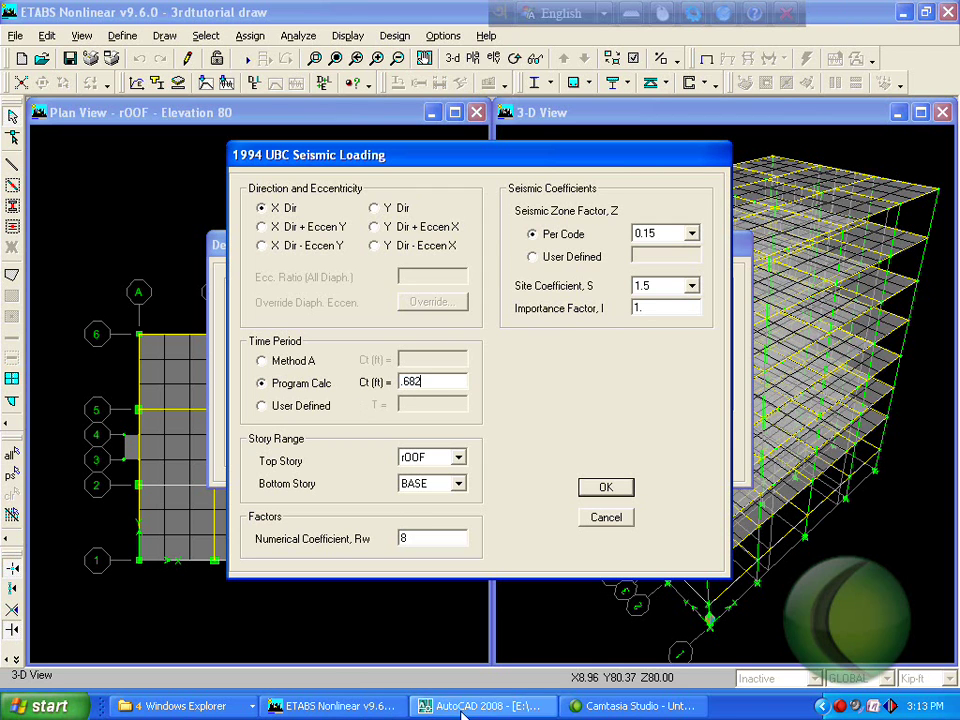
{"action": "left_click", "coordinate": [632, 706]}
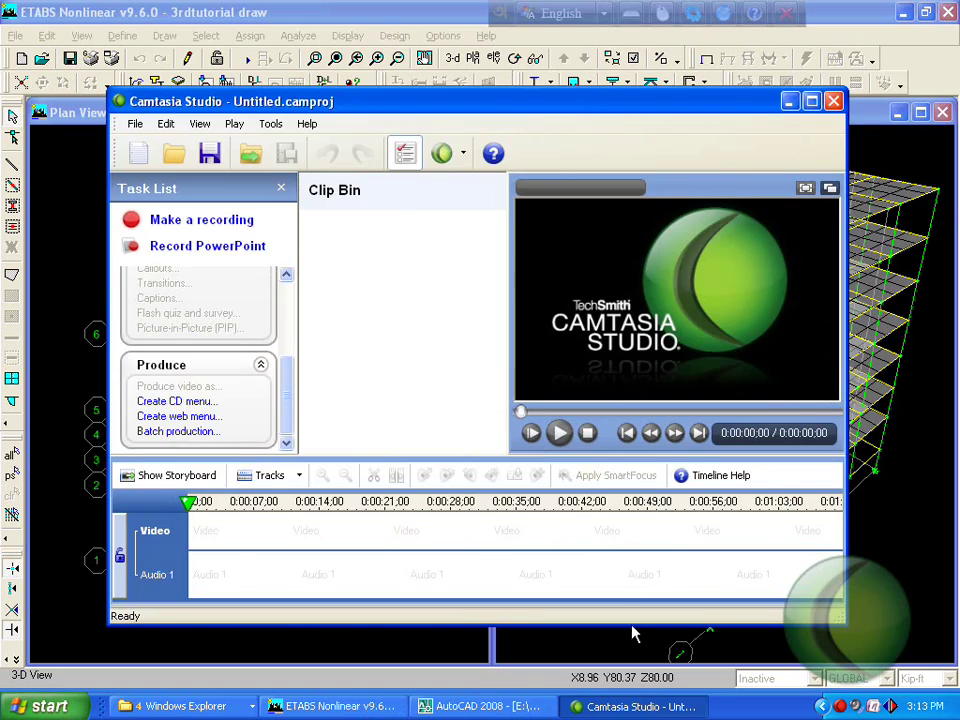
{"action": "left_click", "coordinate": [652, 706]}
{"action": "left_click", "coordinate": [845, 708]}
{"action": "left_click", "coordinate": [564, 542]}
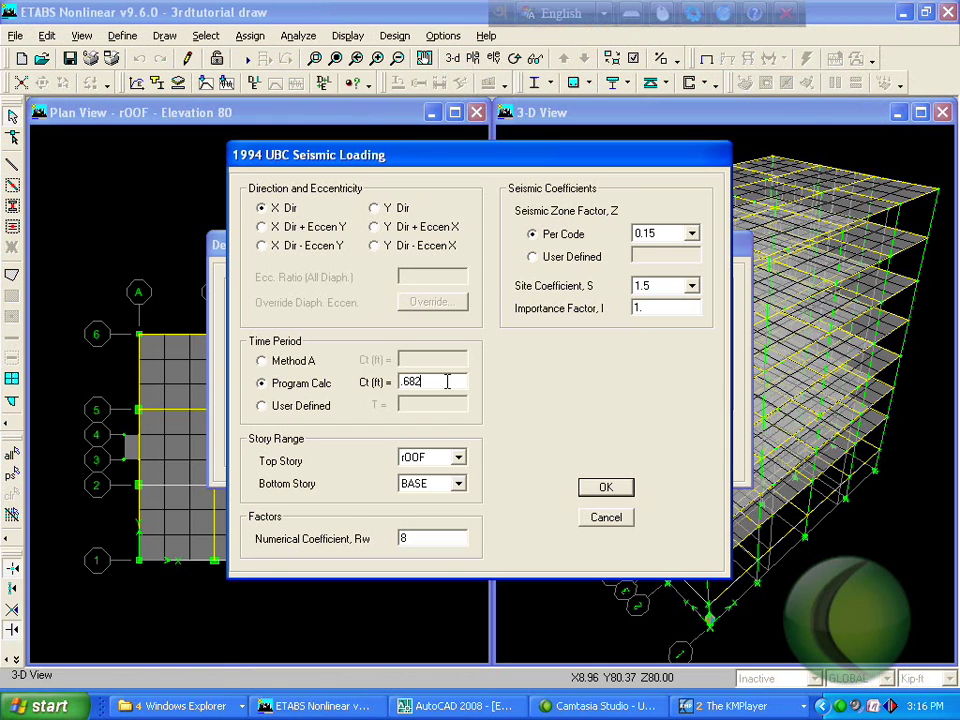
- Switch the EQ case's time period to user defined with T = 0.685 and accept the seismic loading settings
{"action": "left_click", "coordinate": [413, 381]}
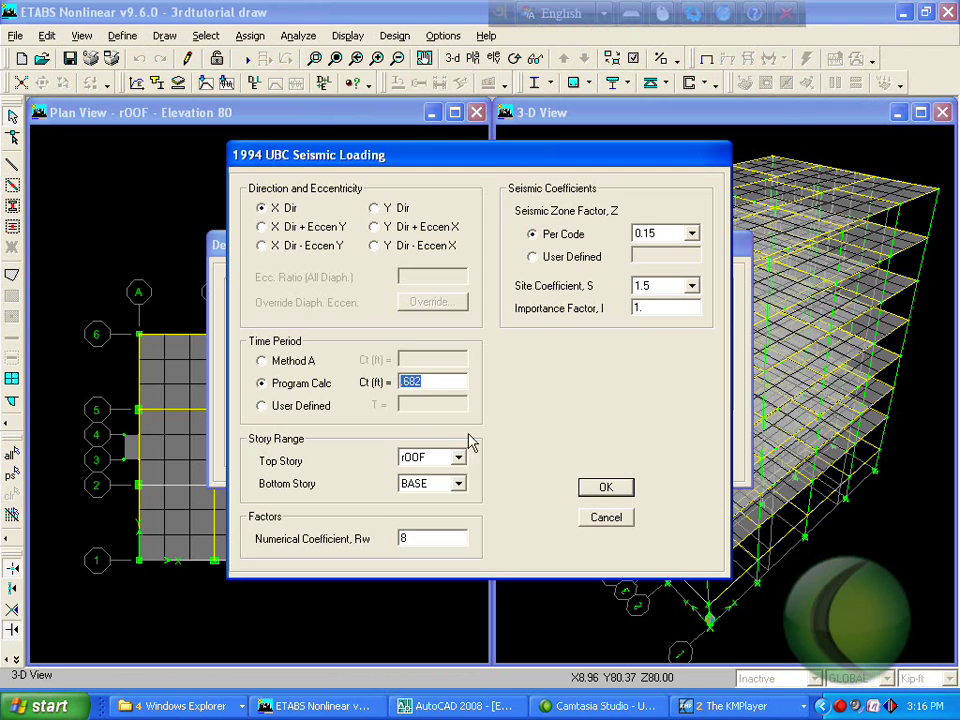
{"action": "left_click", "coordinate": [296, 406]}
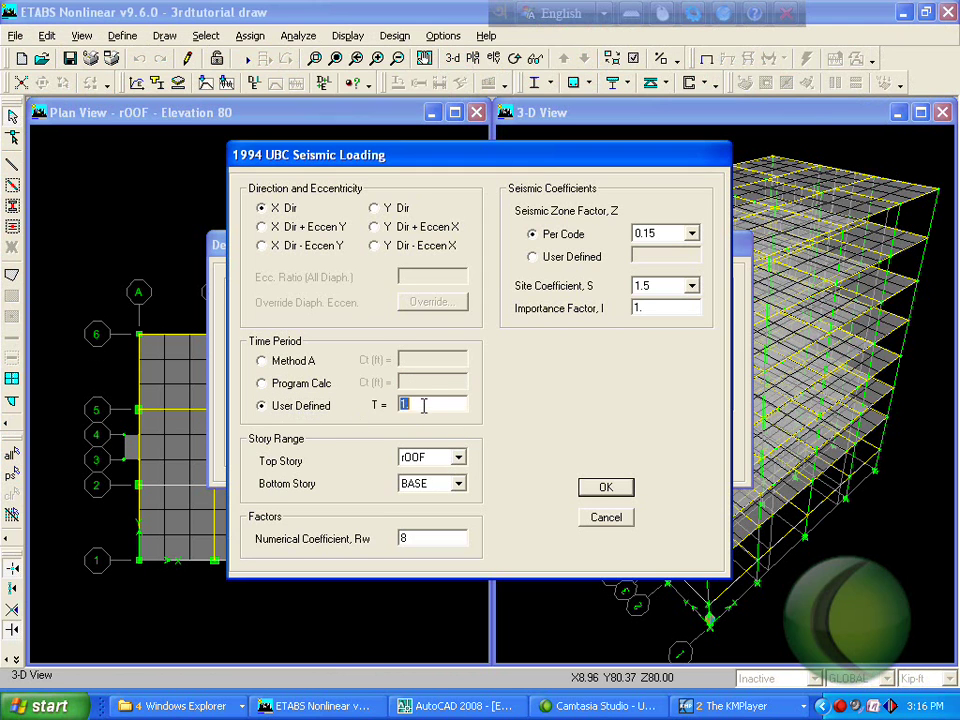
{"action": "left_click", "coordinate": [404, 406]}
{"action": "left_click_drag", "start_coordinate": [439, 407], "coordinate": [388, 404]}
{"action": "left_click", "coordinate": [598, 488]}
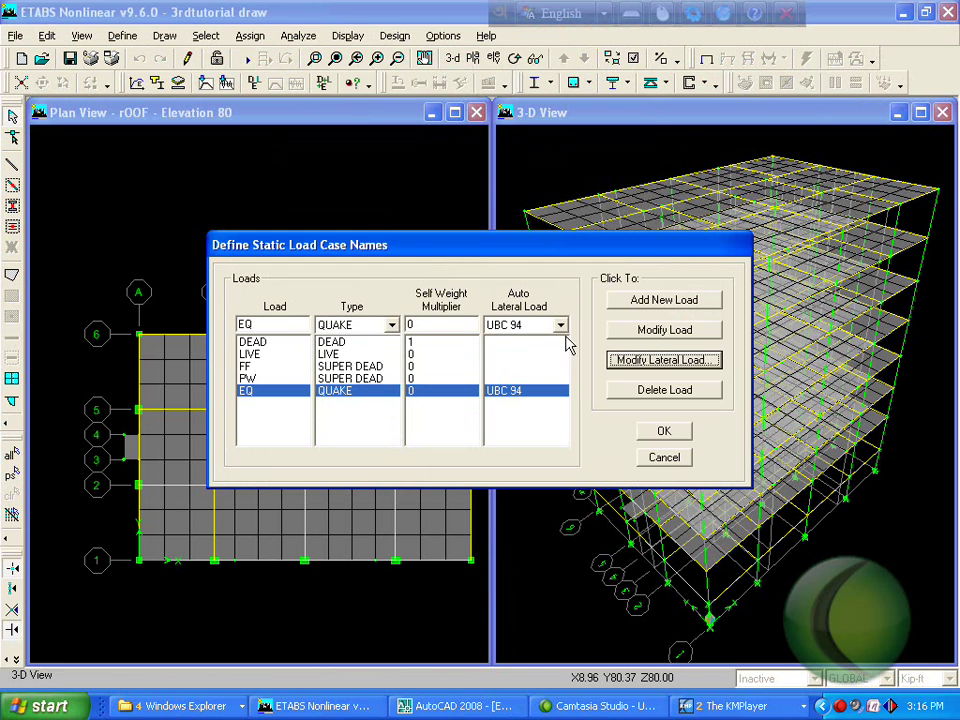
- Try to add another load case under the name EQ, and recheck the existing case's UBC 94 lateral load settings
{"action": "left_click", "coordinate": [660, 300]}
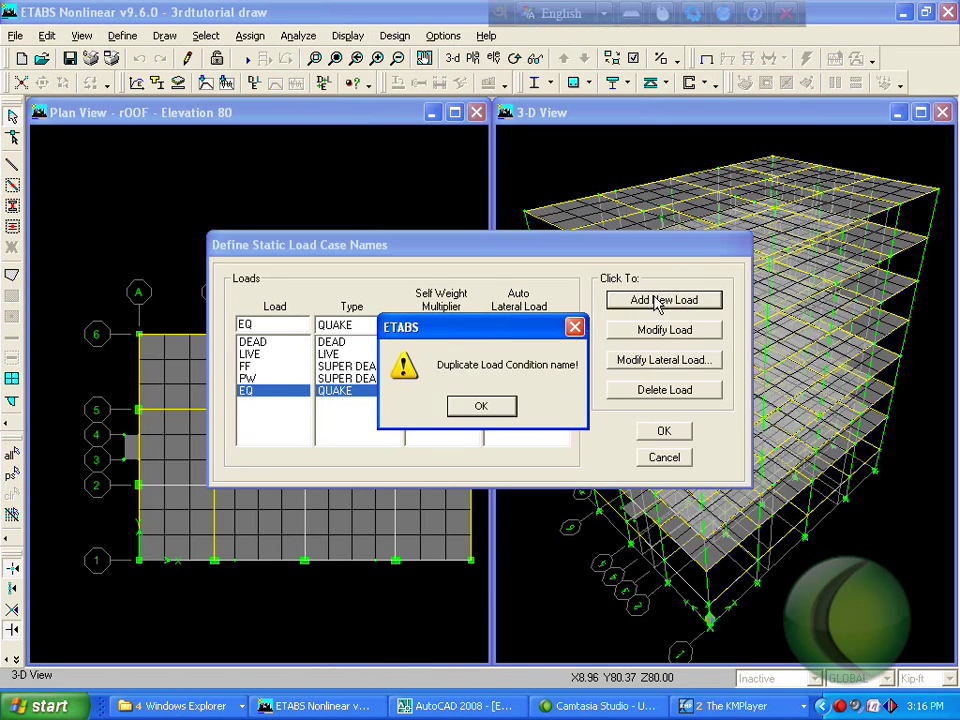
{"action": "left_click", "coordinate": [476, 406]}
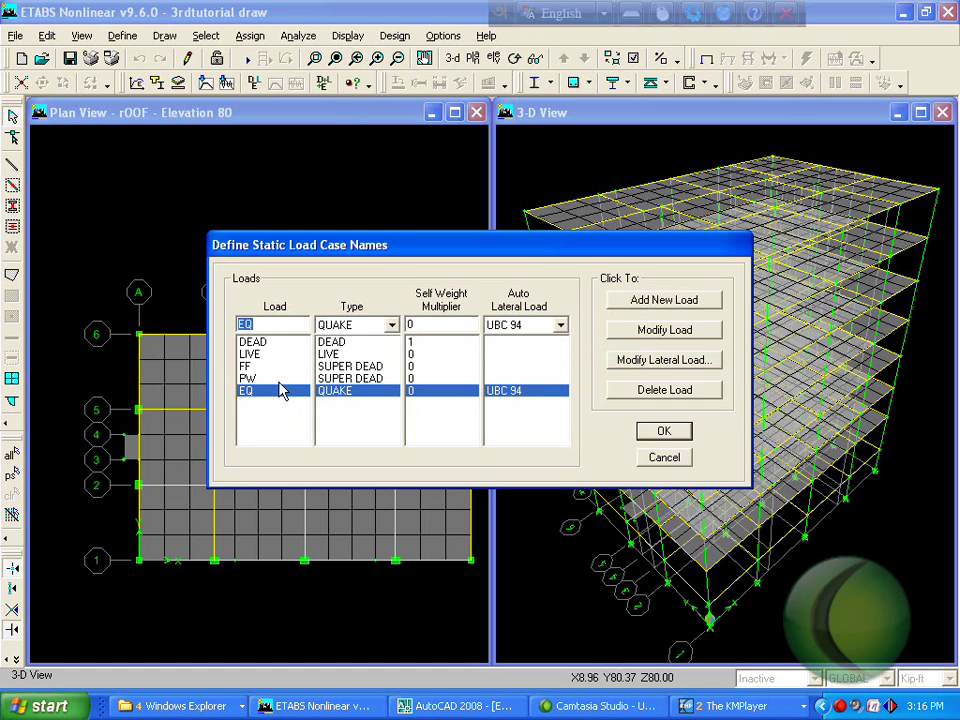
{"action": "left_click", "coordinate": [643, 362]}
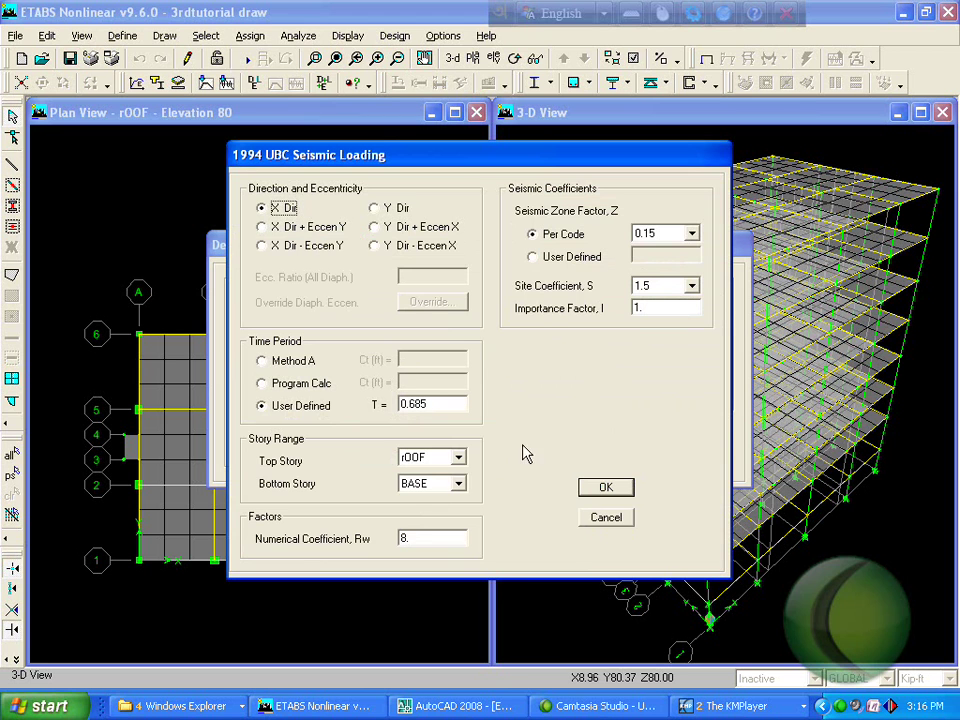
{"action": "left_click", "coordinate": [606, 488]}
{"action": "left_click", "coordinate": [664, 330]}
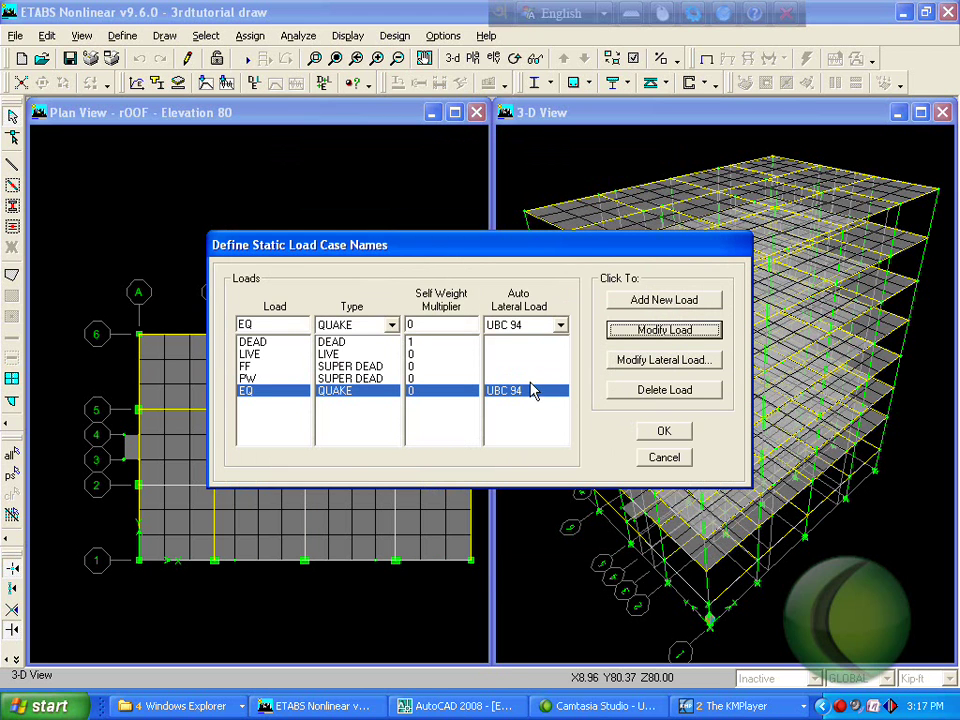
- Rename the EQ static load case as EQX
{"action": "double_click", "coordinate": [291, 325]}
{"action": "left_click", "coordinate": [291, 325]}
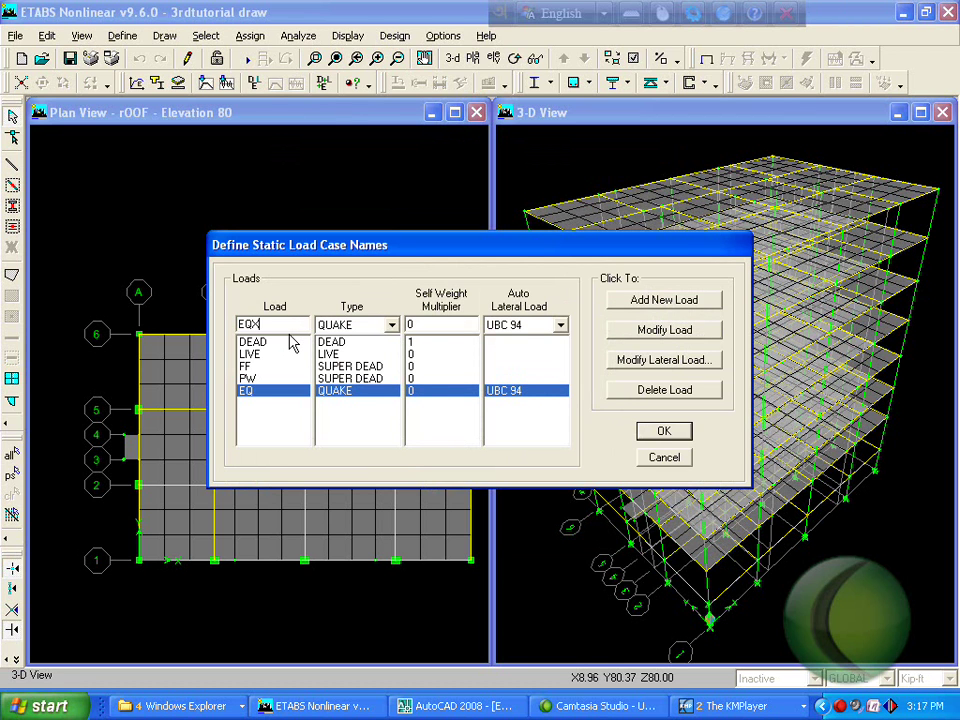
{"action": "left_click", "coordinate": [641, 334]}
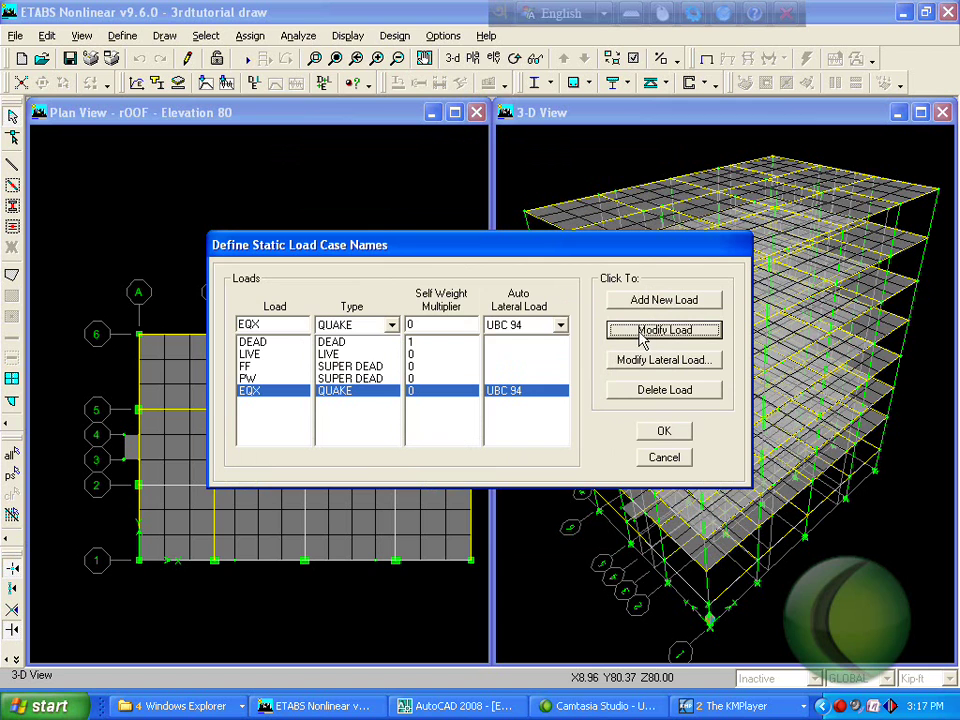
- Add a static load case named EQY with type QUAKE, self weight multiplier 0 and the UBC 94 auto lateral load
{"action": "left_click", "coordinate": [305, 342]}
{"action": "left_click", "coordinate": [272, 391]}
{"action": "left_click", "coordinate": [285, 325]}
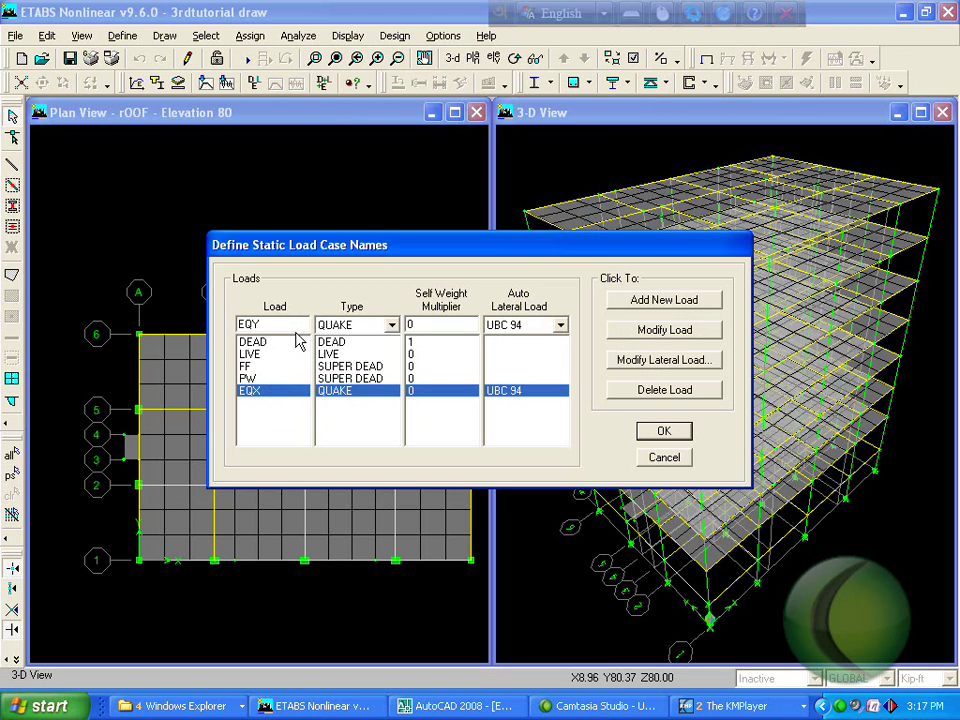
{"action": "left_click", "coordinate": [670, 302]}
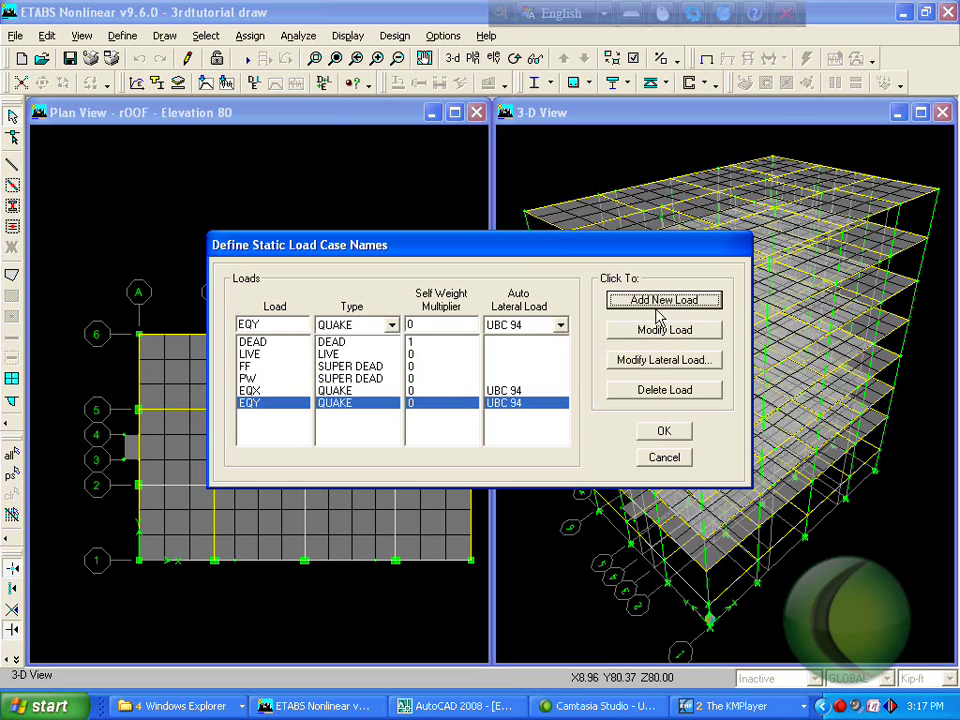
- Set the EQY case's UBC 94 seismic loading to the Y direction and accept the static load case definitions
{"action": "left_click", "coordinate": [676, 366]}
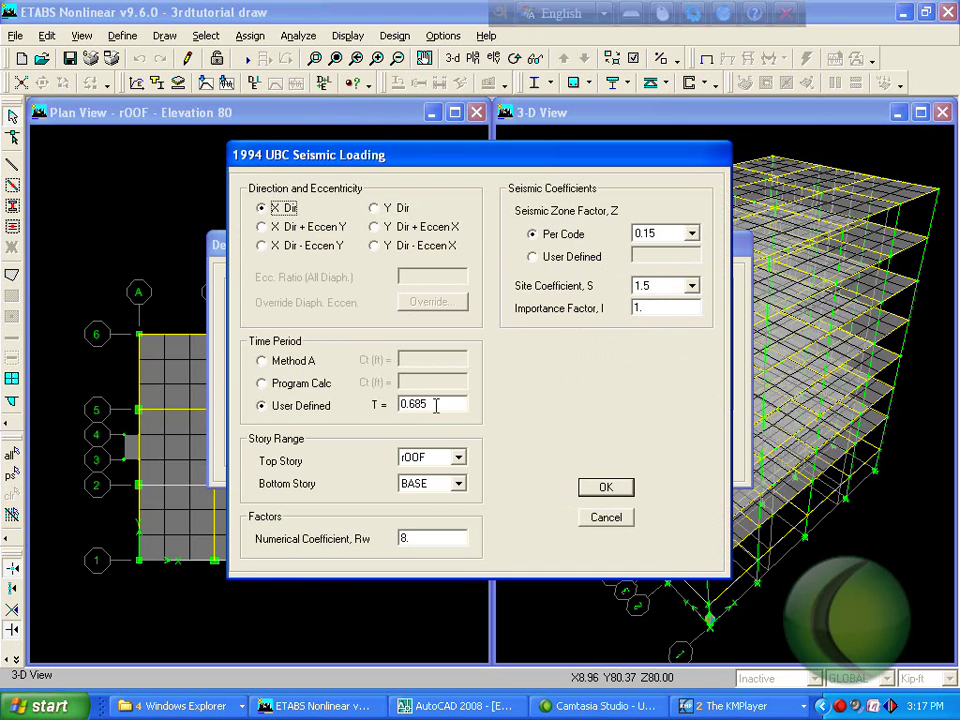
{"action": "left_click", "coordinate": [390, 212]}
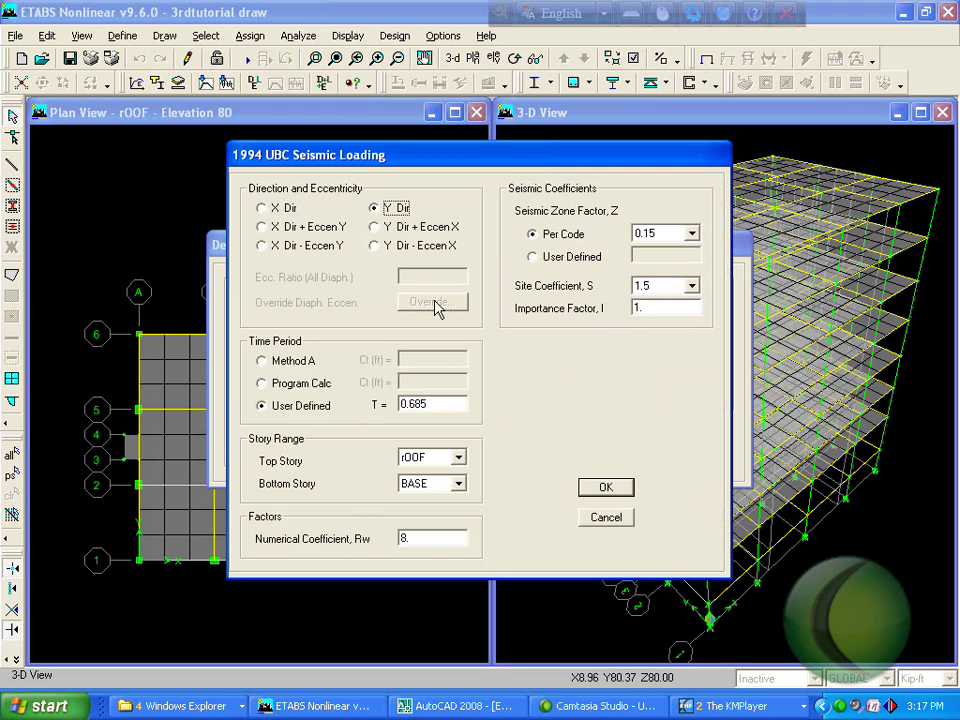
{"action": "left_click", "coordinate": [606, 488]}
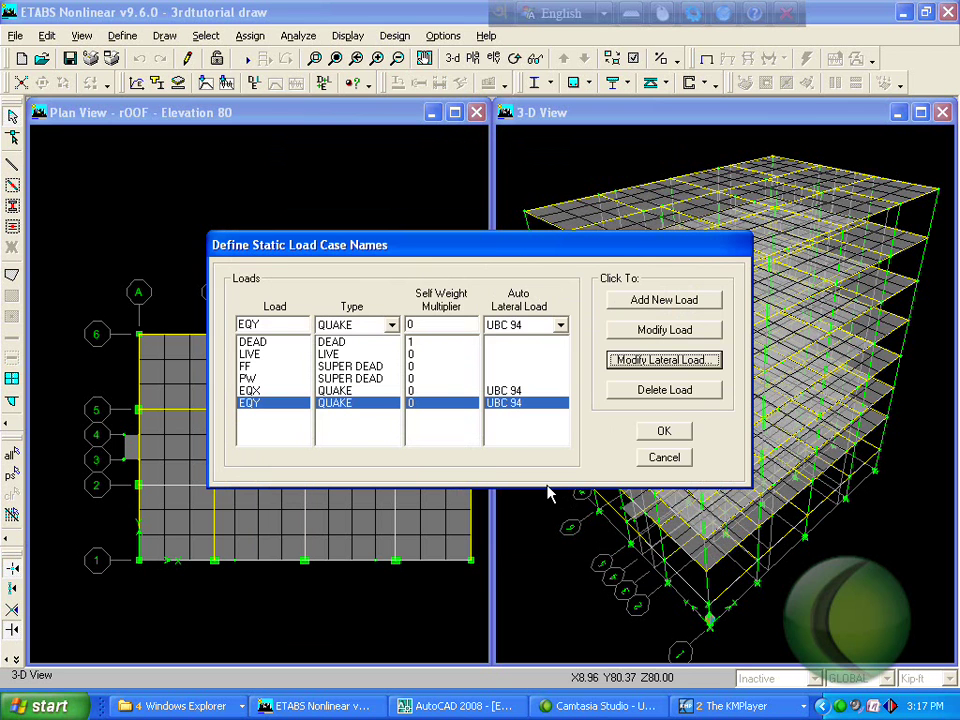
{"action": "left_click", "coordinate": [664, 432]}
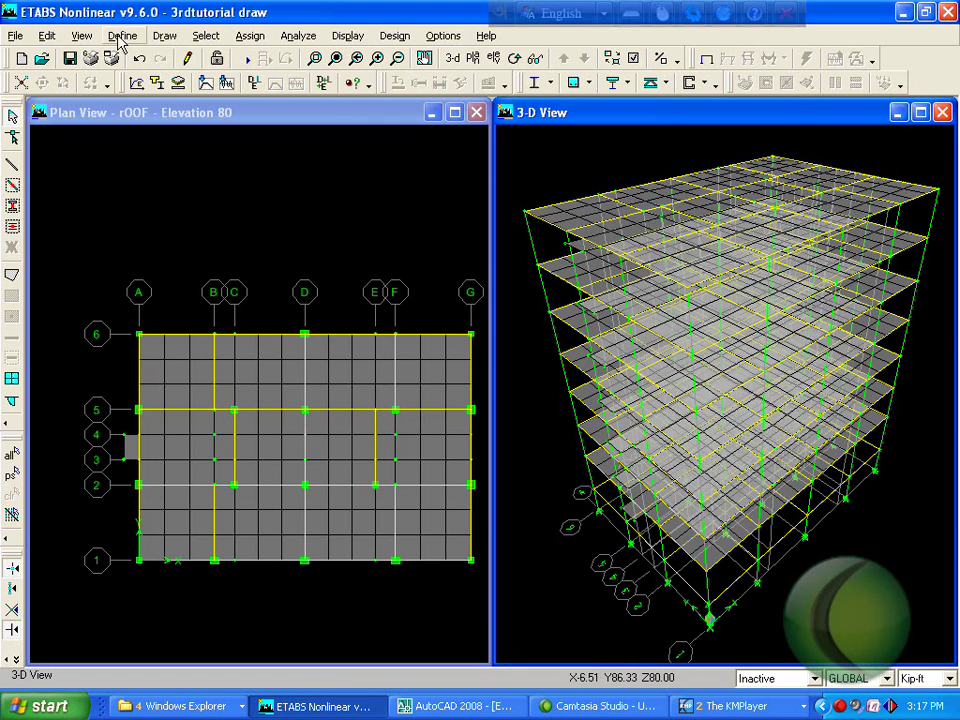
- Select all slab areas with section S6 and switch the model units to lb-ft
{"action": "left_click", "coordinate": [206, 36]}
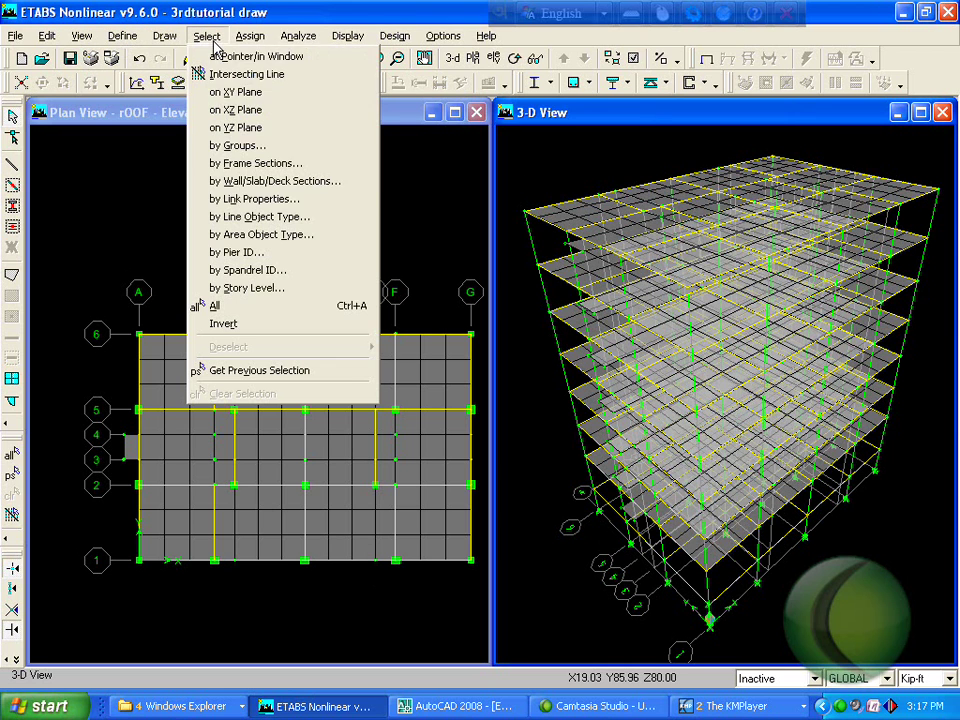
{"action": "left_click", "coordinate": [304, 184]}
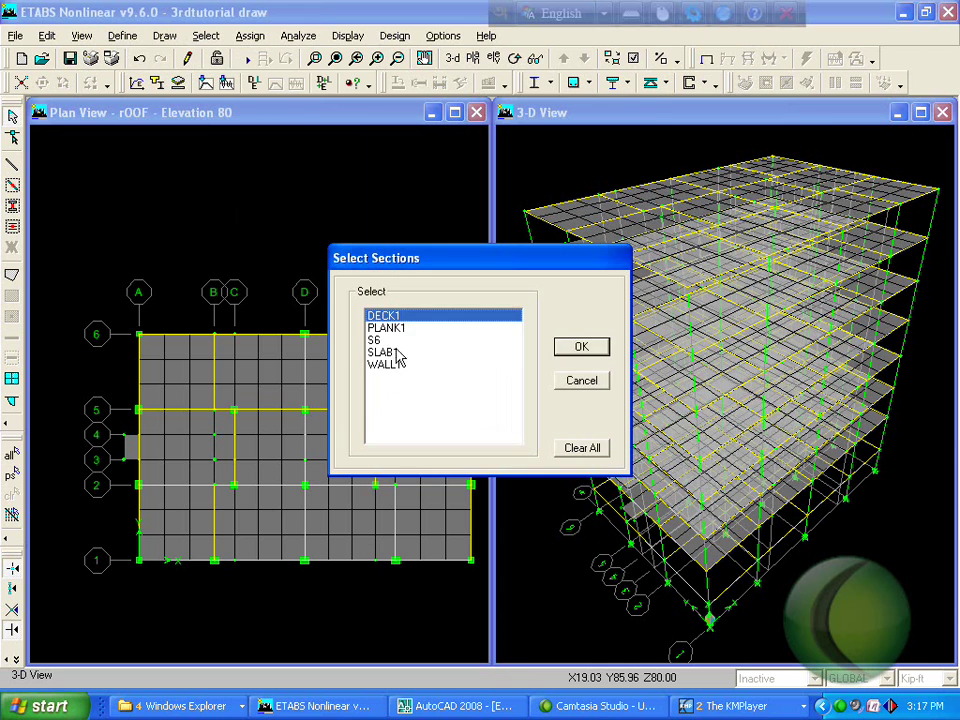
{"action": "left_click", "coordinate": [383, 342]}
{"action": "left_click", "coordinate": [575, 350]}
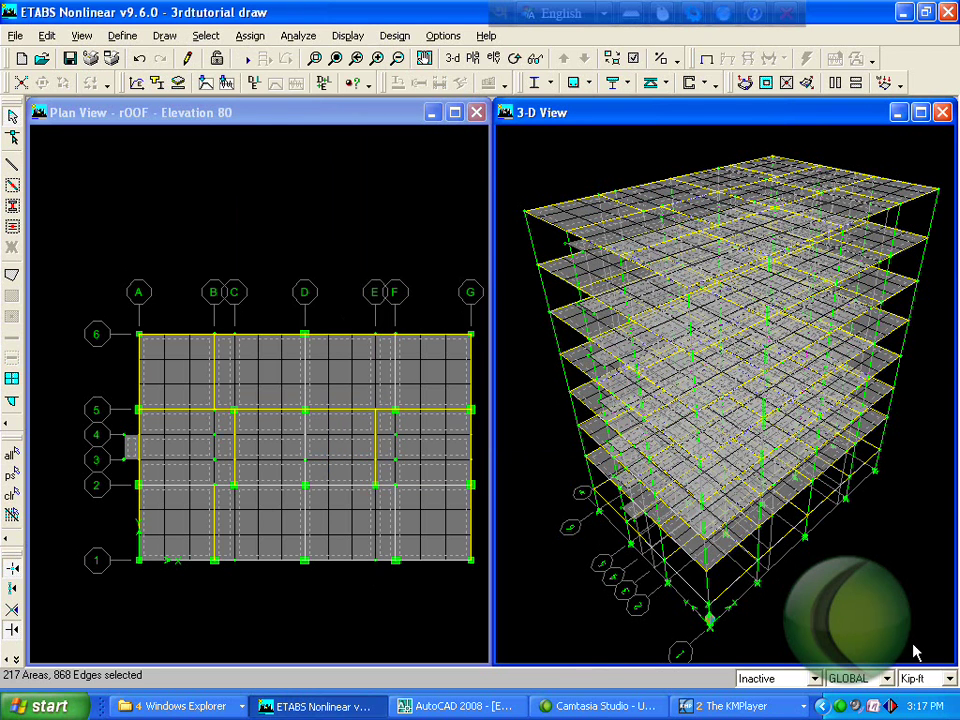
{"action": "left_click", "coordinate": [925, 683]}
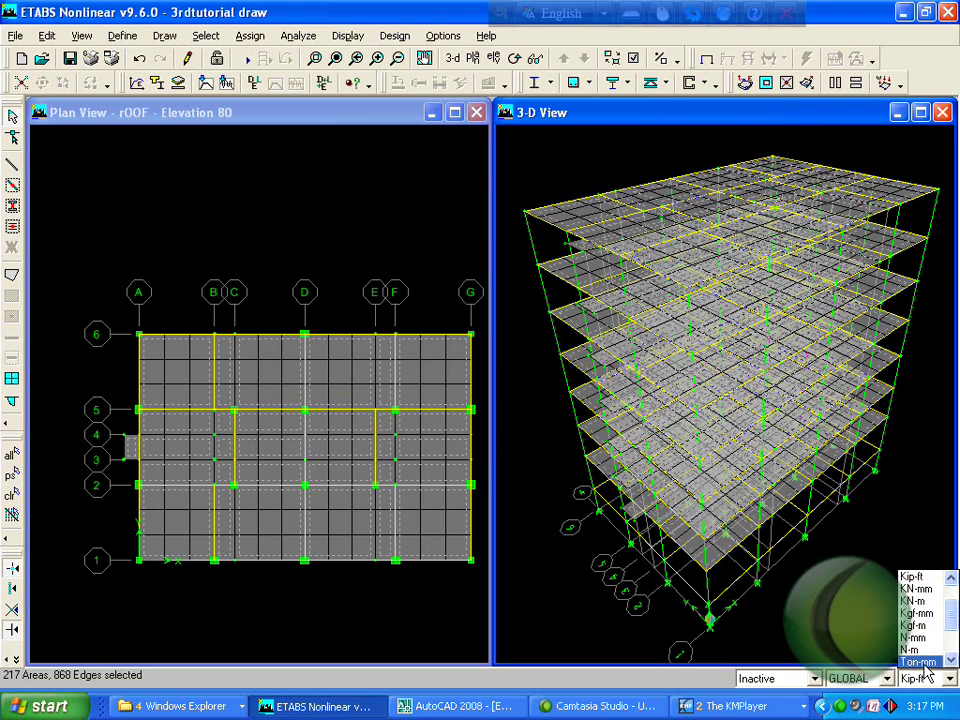
{"action": "left_click", "coordinate": [925, 590]}
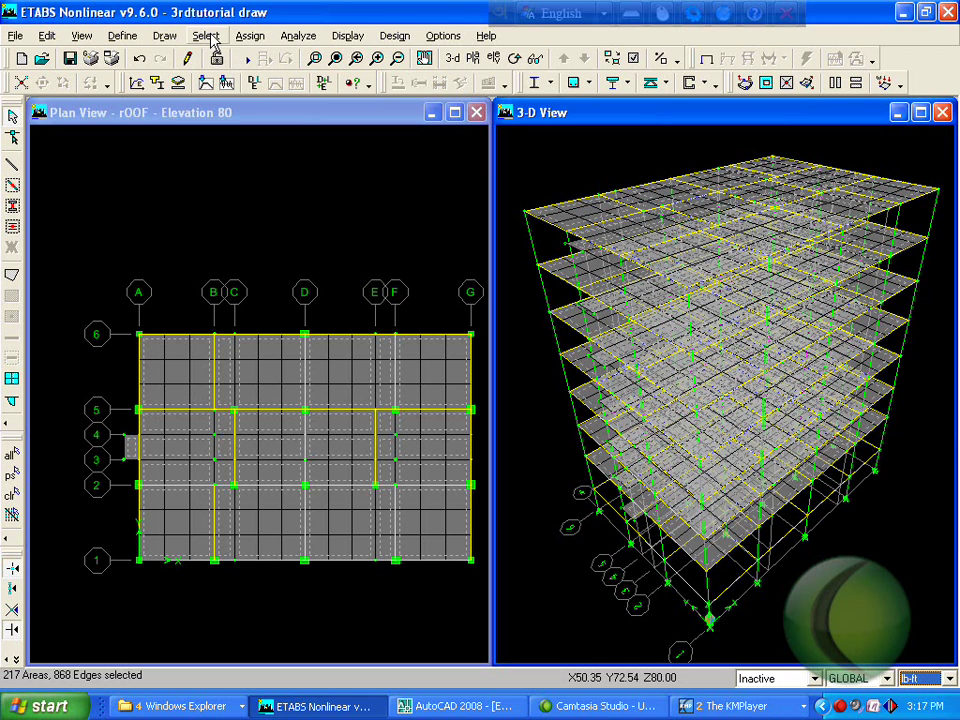
- Assign a uniform gravity surface load of 40 in lb-ft units to the selected slabs for the LIVE load case
{"action": "left_click", "coordinate": [251, 36]}
{"action": "mouse_move", "coordinate": [345, 155]}
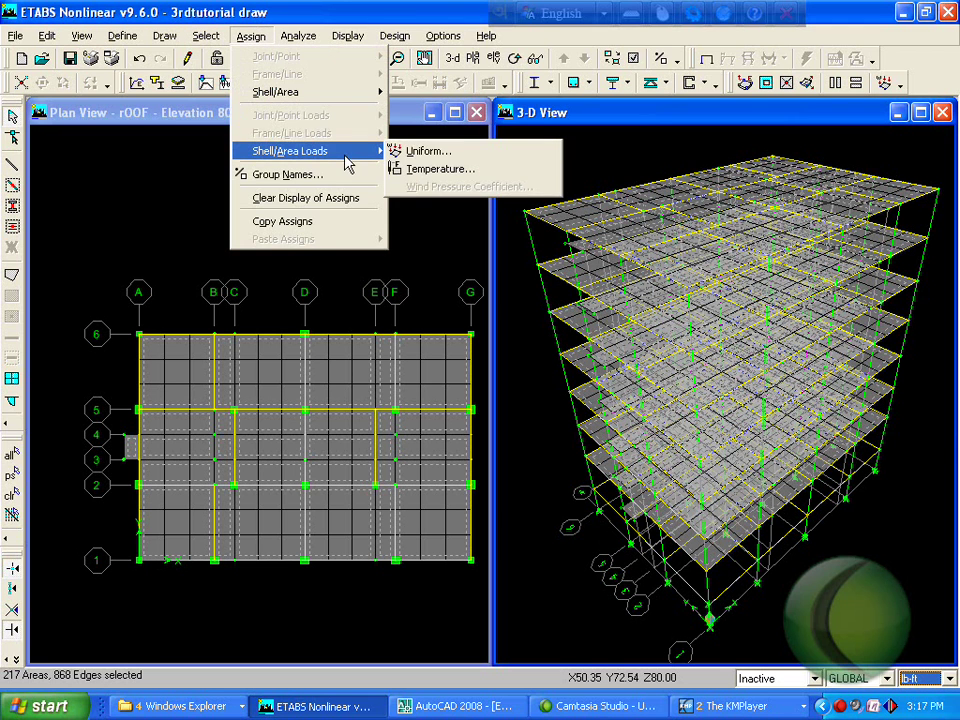
{"action": "left_click", "coordinate": [415, 156]}
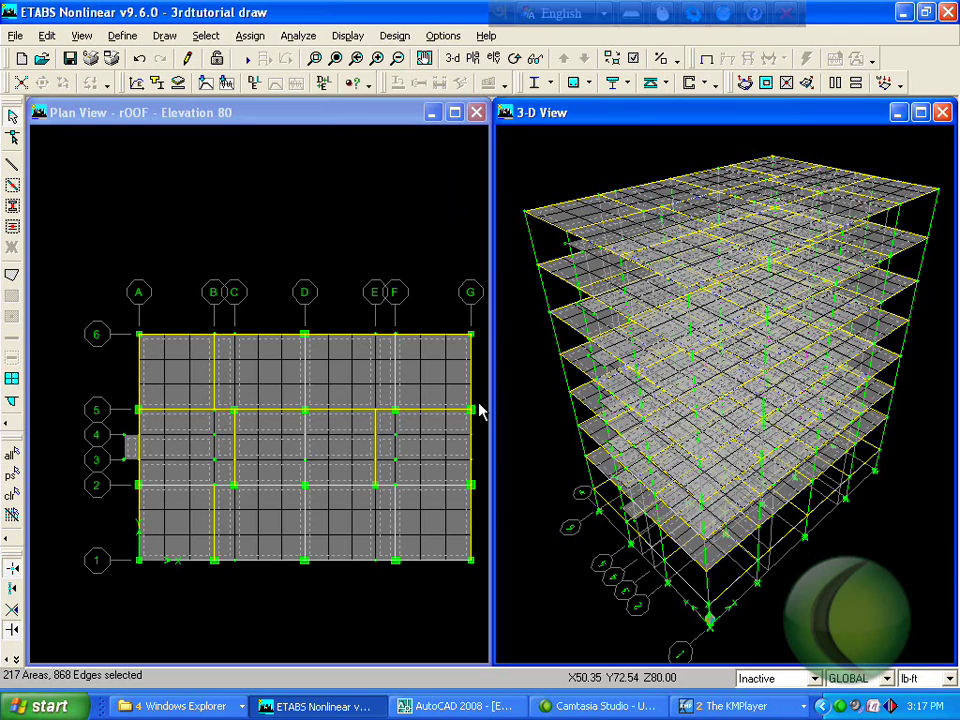
{"action": "left_click", "coordinate": [508, 308]}
{"action": "left_click", "coordinate": [489, 336]}
{"action": "double_click", "coordinate": [434, 366]}
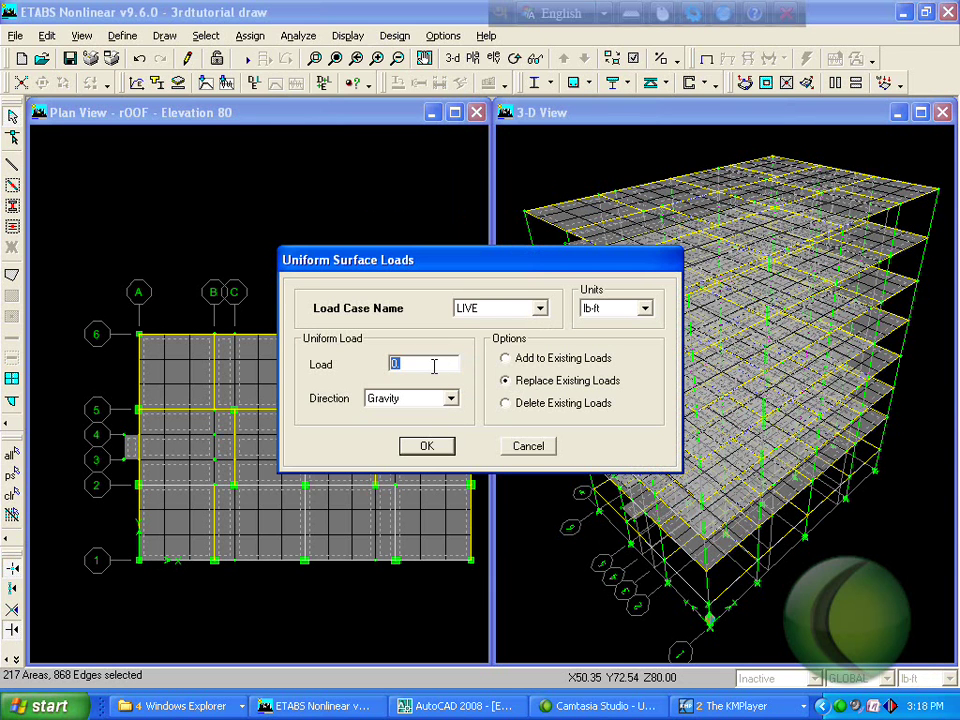
{"action": "left_click", "coordinate": [441, 452]}
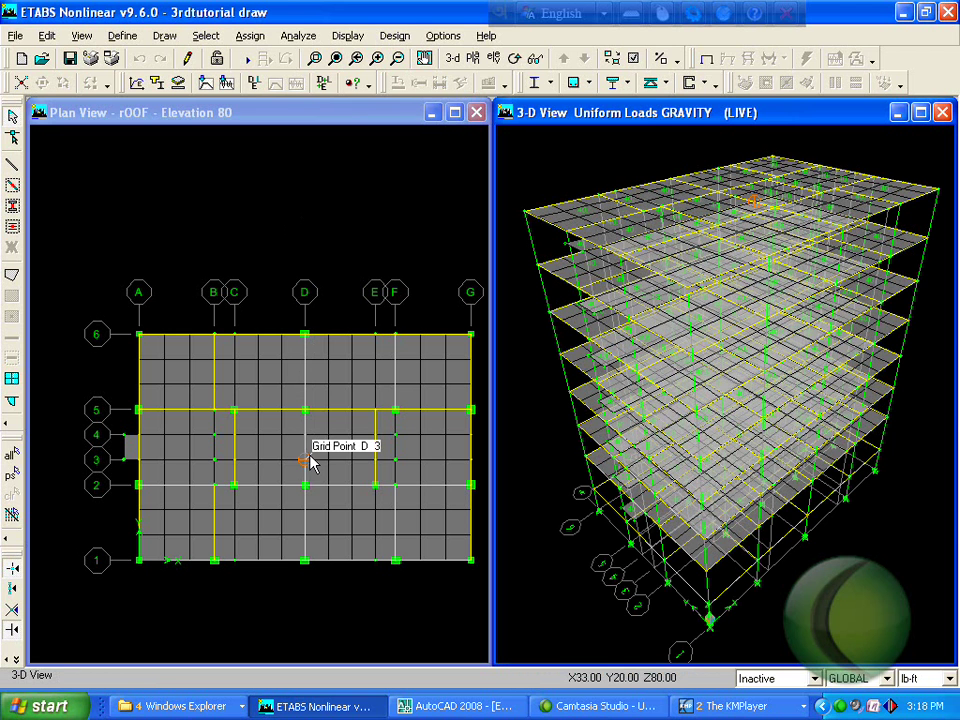
- Select all areas with section S6 and assign them a uniform gravity surface load of 25 in lb-ft units for the FF load case
{"action": "left_click", "coordinate": [206, 35]}
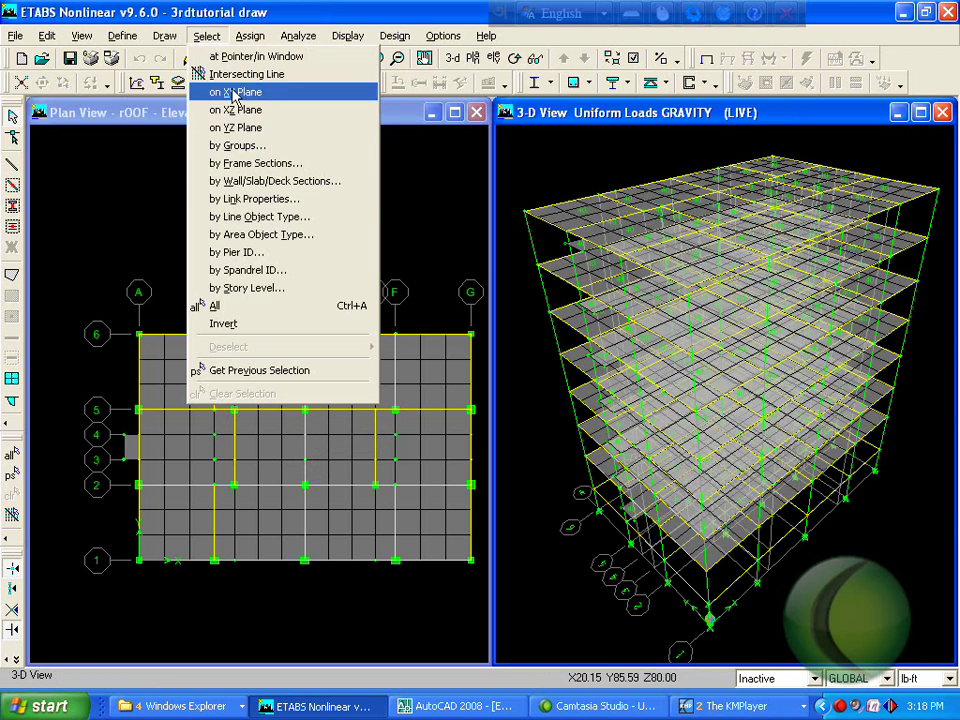
{"action": "left_click", "coordinate": [283, 182]}
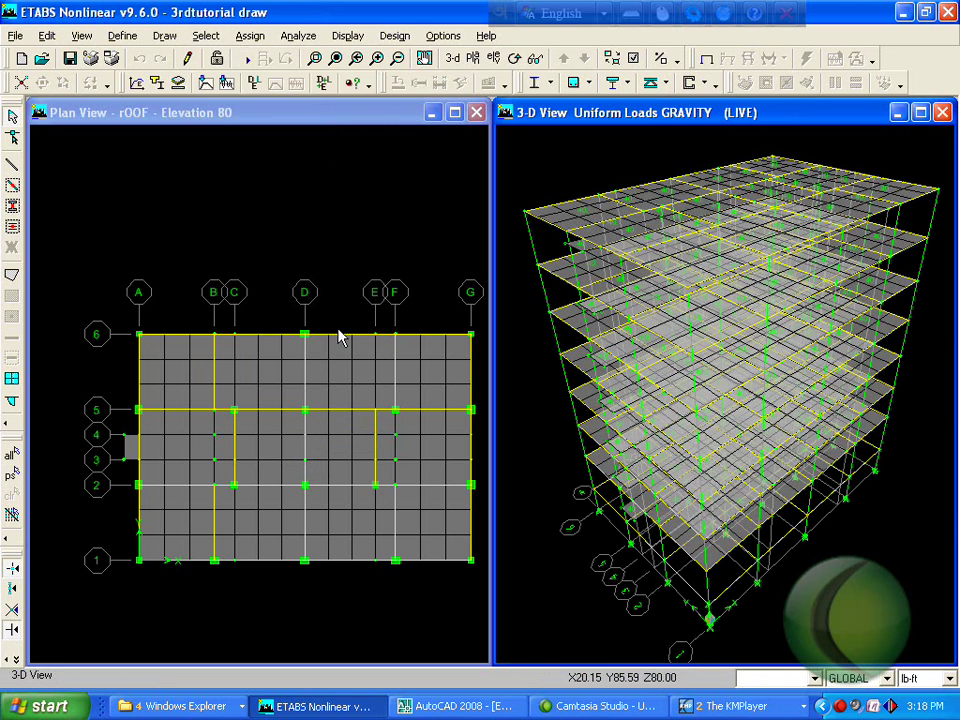
{"action": "left_click", "coordinate": [385, 342]}
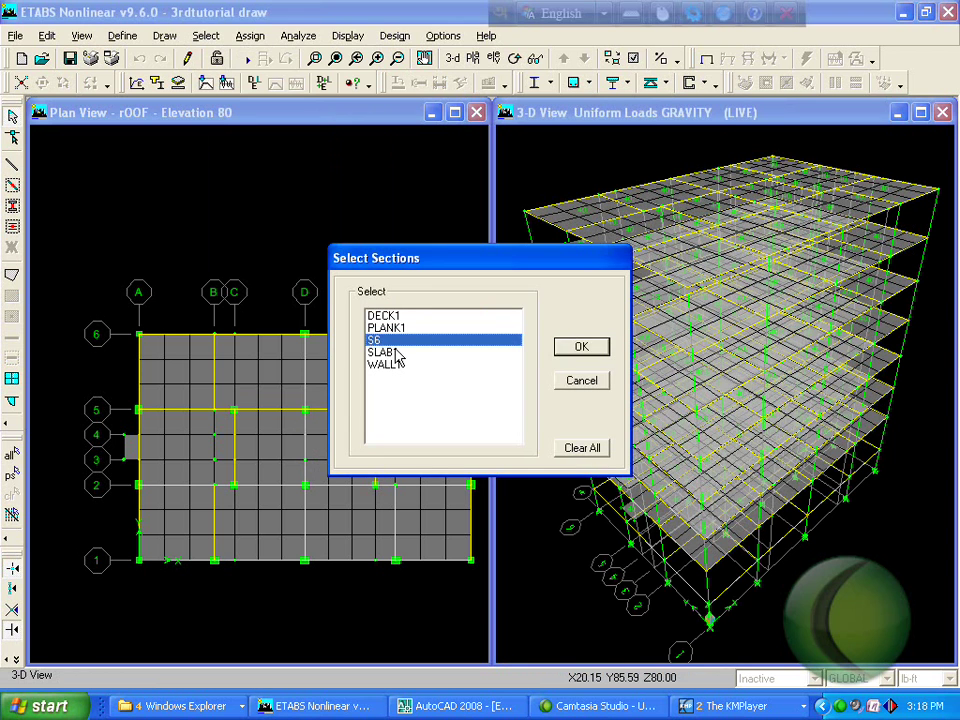
{"action": "left_click", "coordinate": [580, 348]}
{"action": "left_click", "coordinate": [250, 40]}
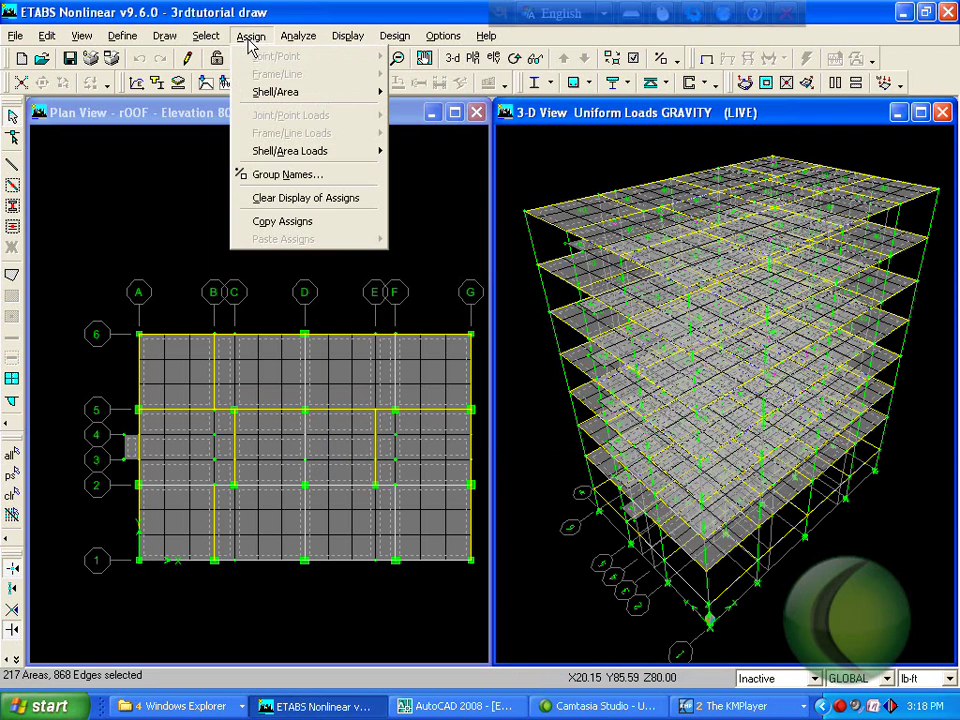
{"action": "mouse_move", "coordinate": [309, 149]}
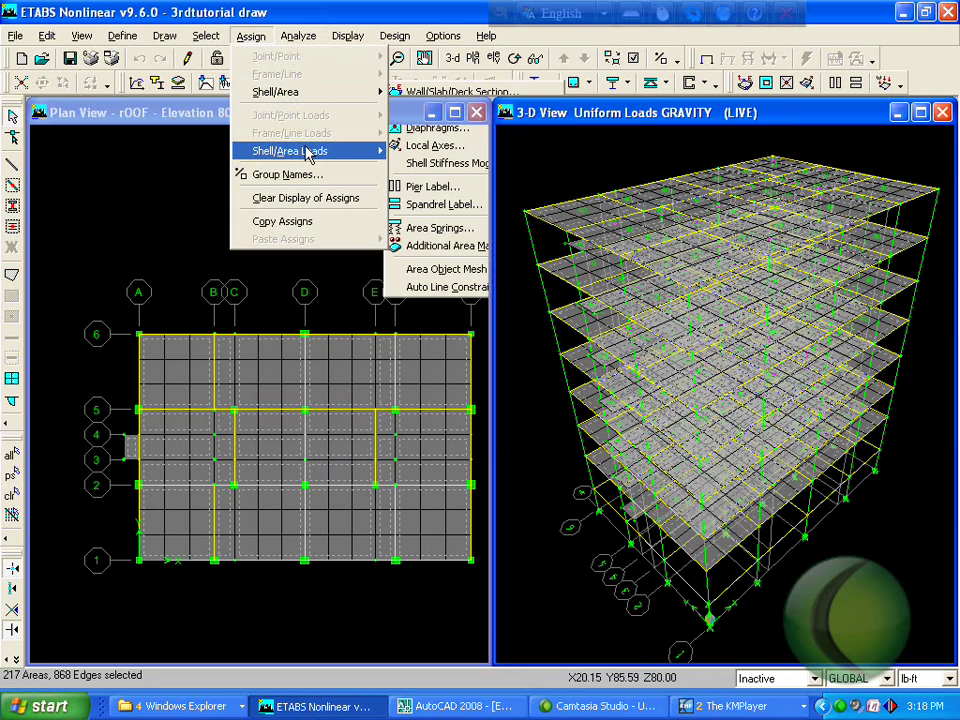
{"action": "left_click", "coordinate": [418, 153]}
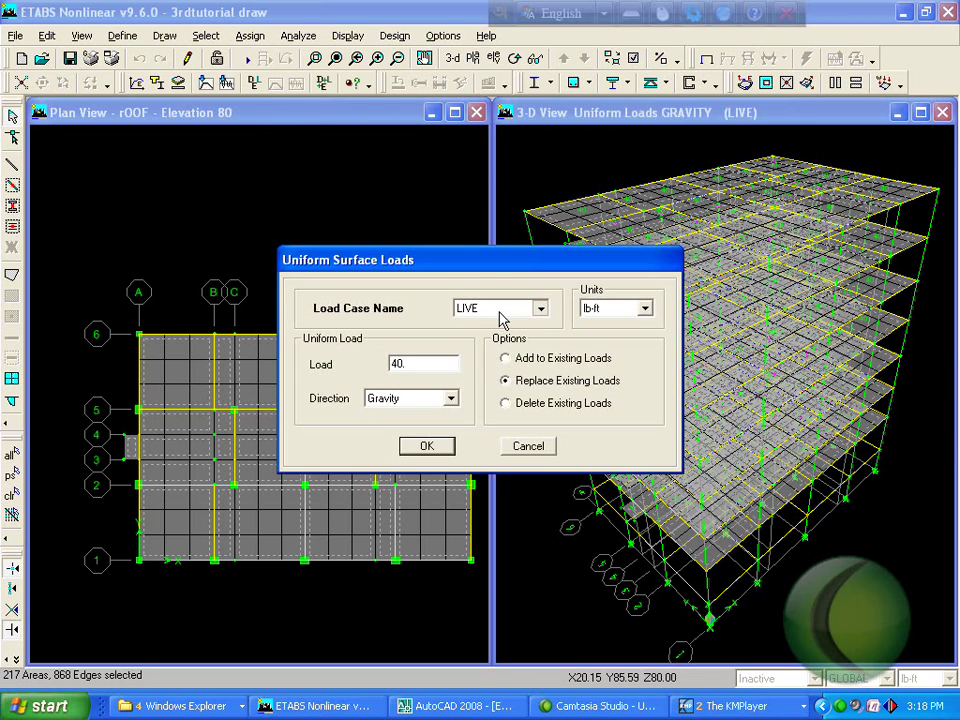
{"action": "left_click", "coordinate": [503, 312]}
{"action": "left_click", "coordinate": [493, 351]}
{"action": "double_click", "coordinate": [420, 363]}
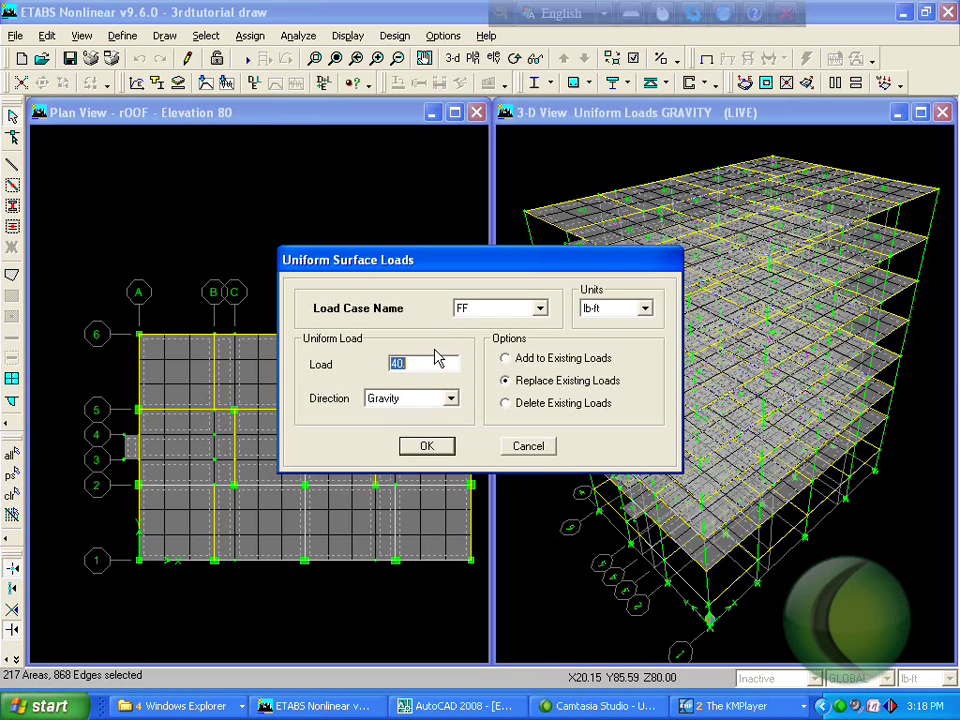
{"action": "left_click_drag", "start_coordinate": [425, 358], "coordinate": [384, 374]}
{"action": "type", "text": "25"}
{"action": "left_click", "coordinate": [423, 449]}
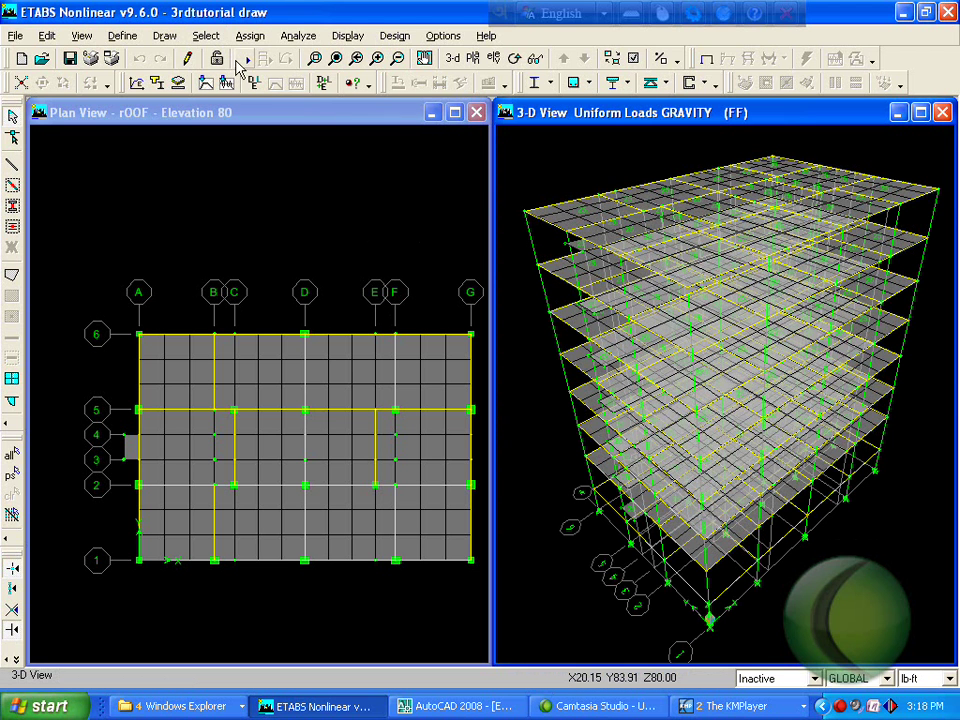
- Reselect all S6 slab areas and assign them a uniform gravity surface load of 30 in lb-ft units for the PW load case
{"action": "left_click", "coordinate": [207, 36]}
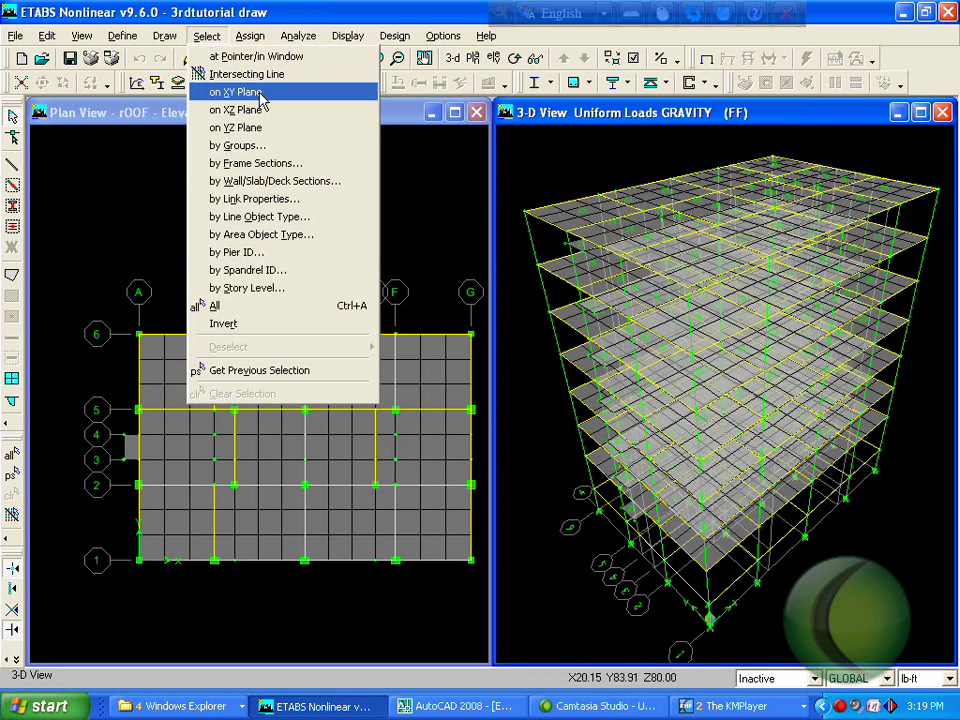
{"action": "left_click", "coordinate": [296, 182]}
{"action": "left_click", "coordinate": [400, 341]}
{"action": "left_click", "coordinate": [578, 352]}
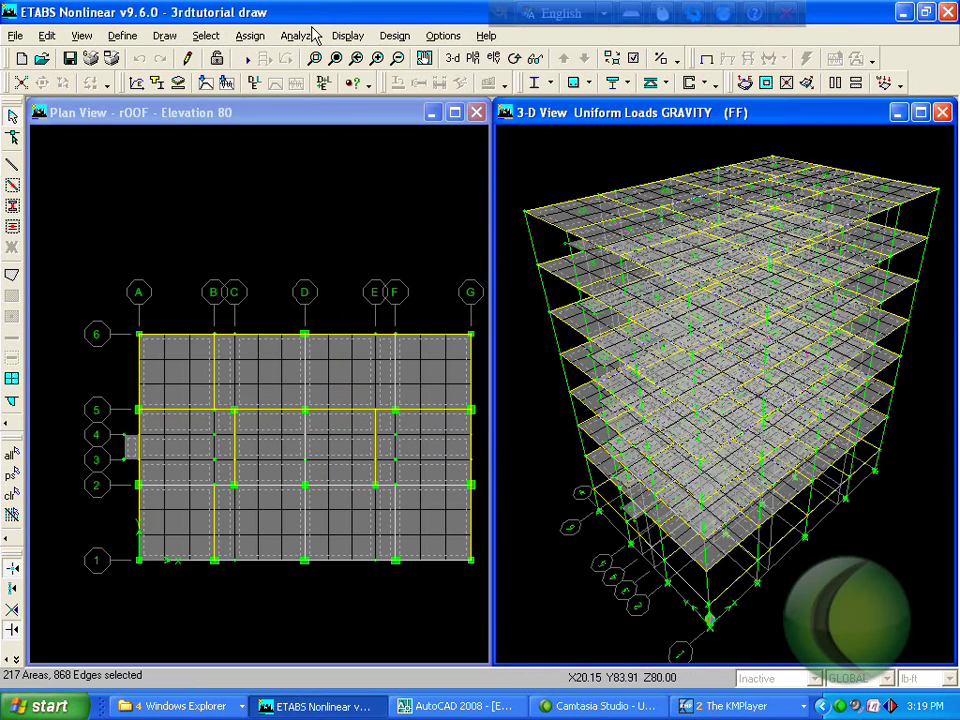
{"action": "left_click", "coordinate": [251, 36]}
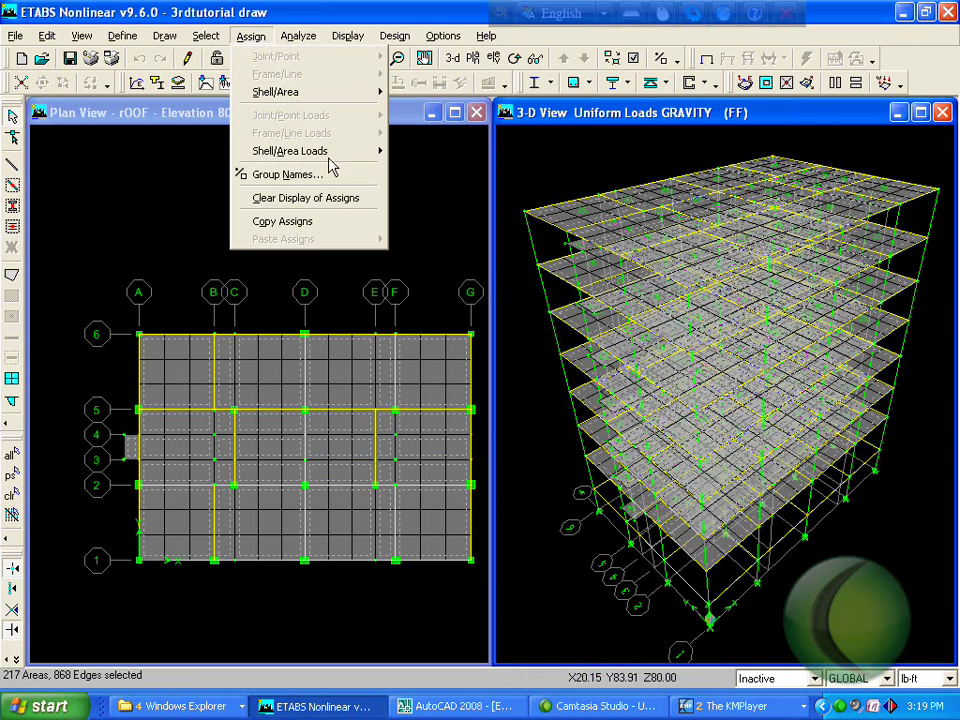
{"action": "mouse_move", "coordinate": [336, 152]}
{"action": "left_click", "coordinate": [446, 155]}
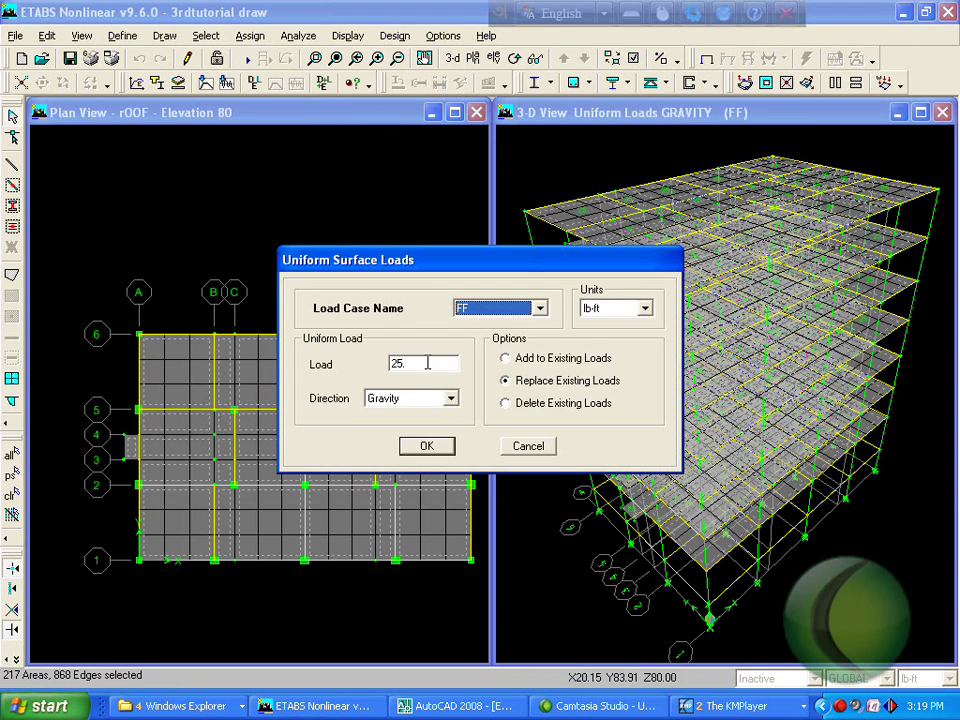
{"action": "left_click", "coordinate": [484, 312]}
{"action": "left_click", "coordinate": [488, 360]}
{"action": "double_click", "coordinate": [418, 364]}
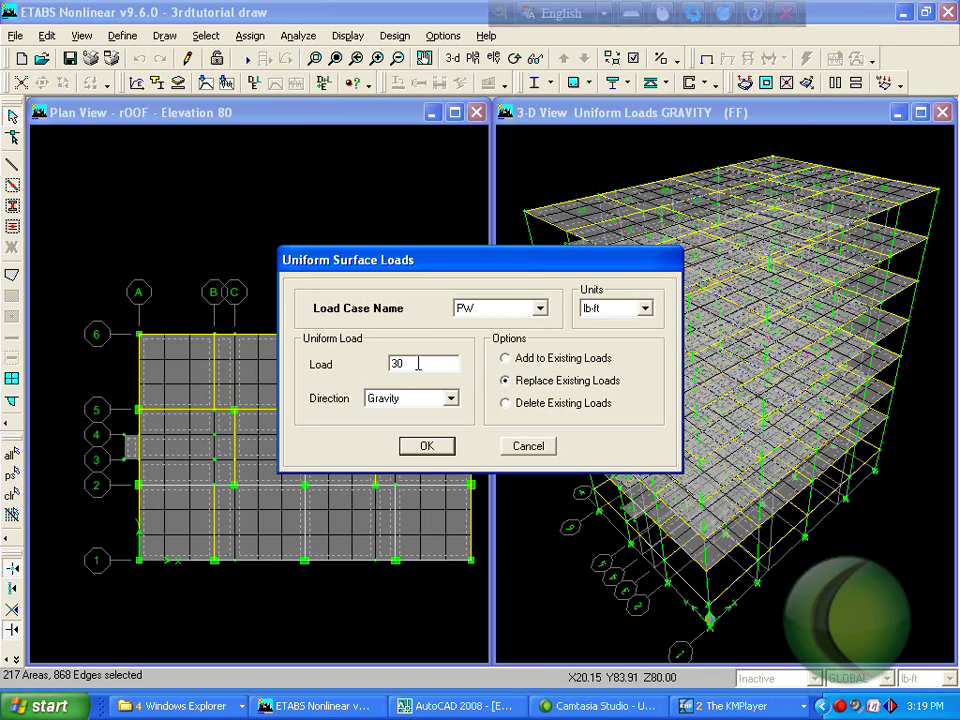
{"action": "left_click", "coordinate": [426, 446]}
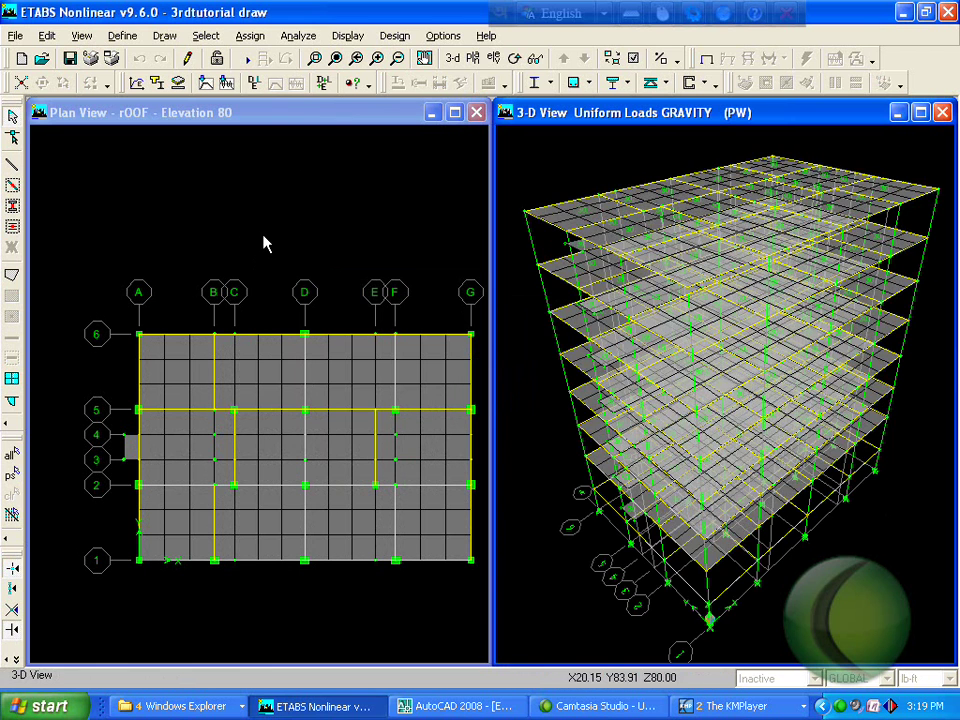
{"action": "left_click", "coordinate": [206, 36]}
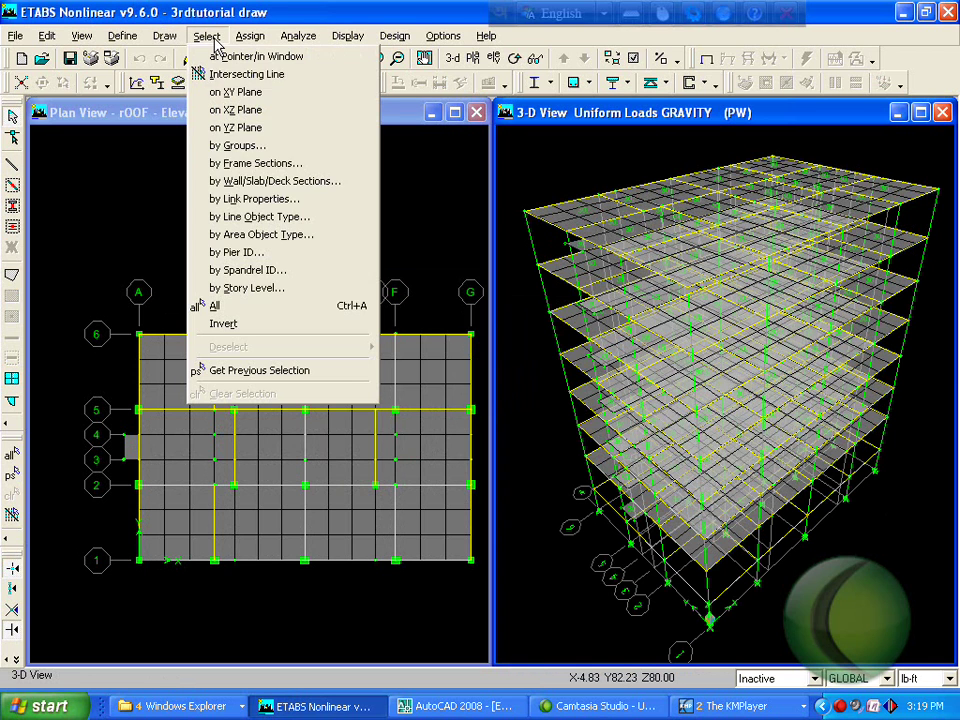
{"action": "left_click", "coordinate": [273, 182]}
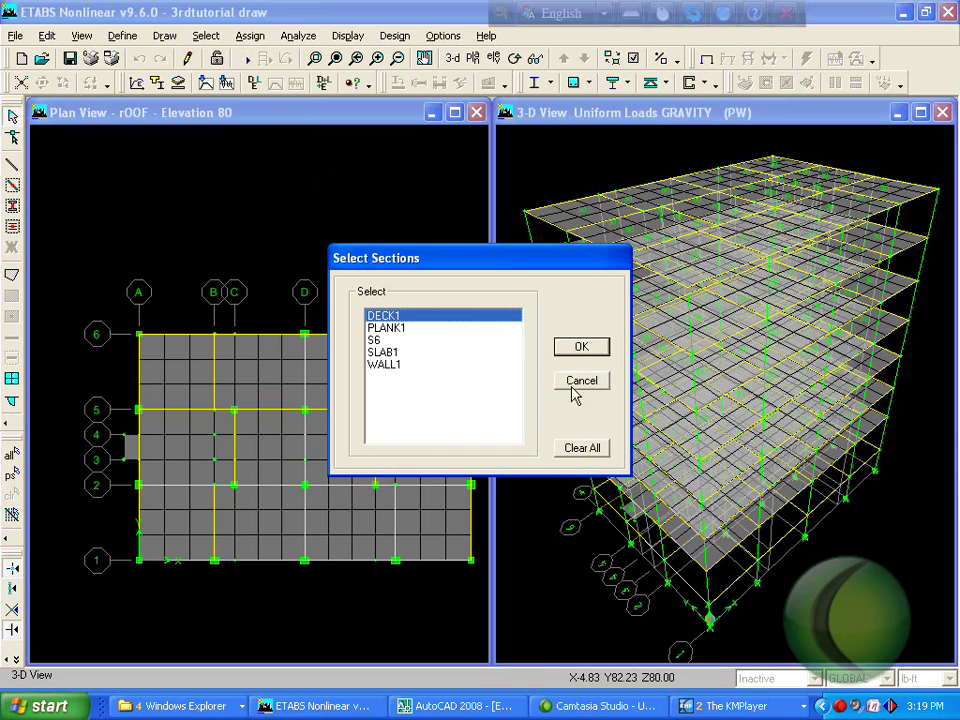
{"action": "left_click", "coordinate": [562, 384]}
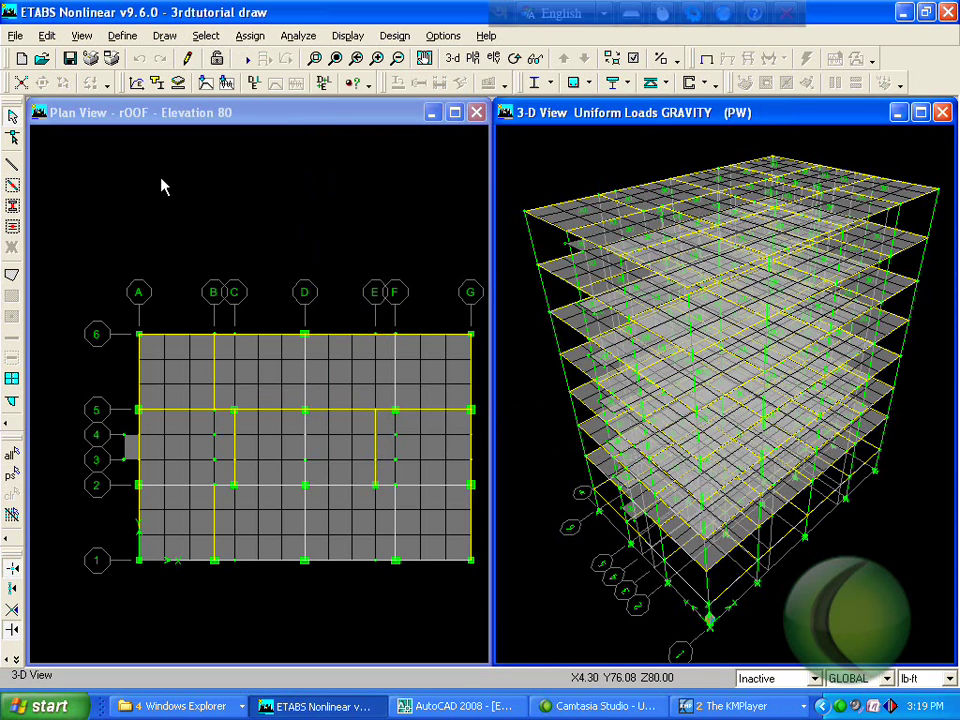
- Assign a uniform gravity load of 450 lb/ft under load case PW to all beam line objects
{"action": "left_click", "coordinate": [206, 35]}
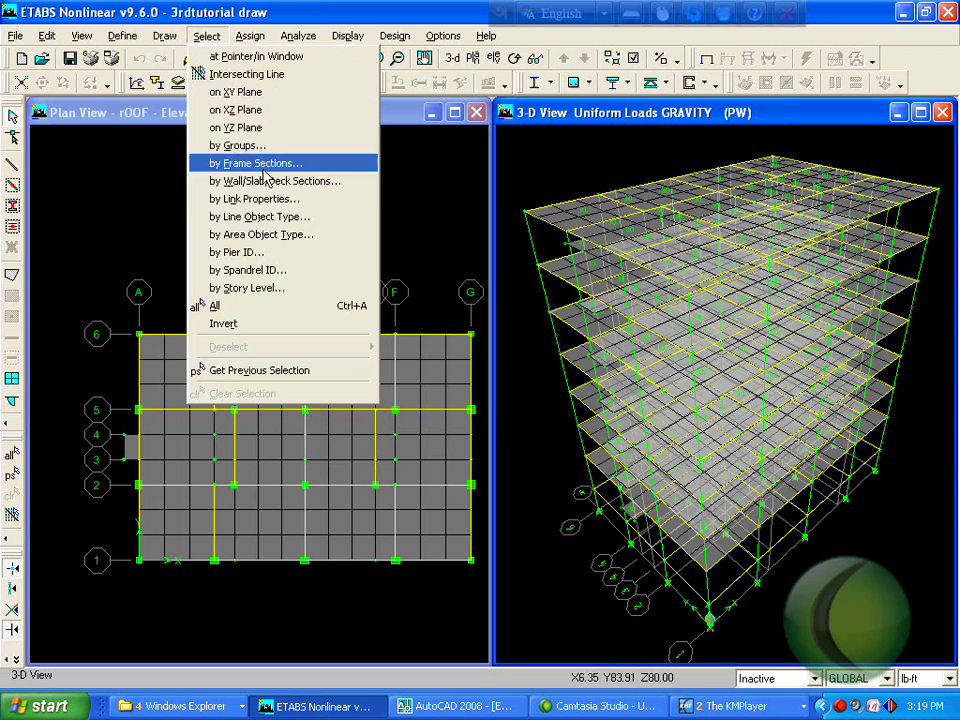
{"action": "left_click", "coordinate": [289, 218]}
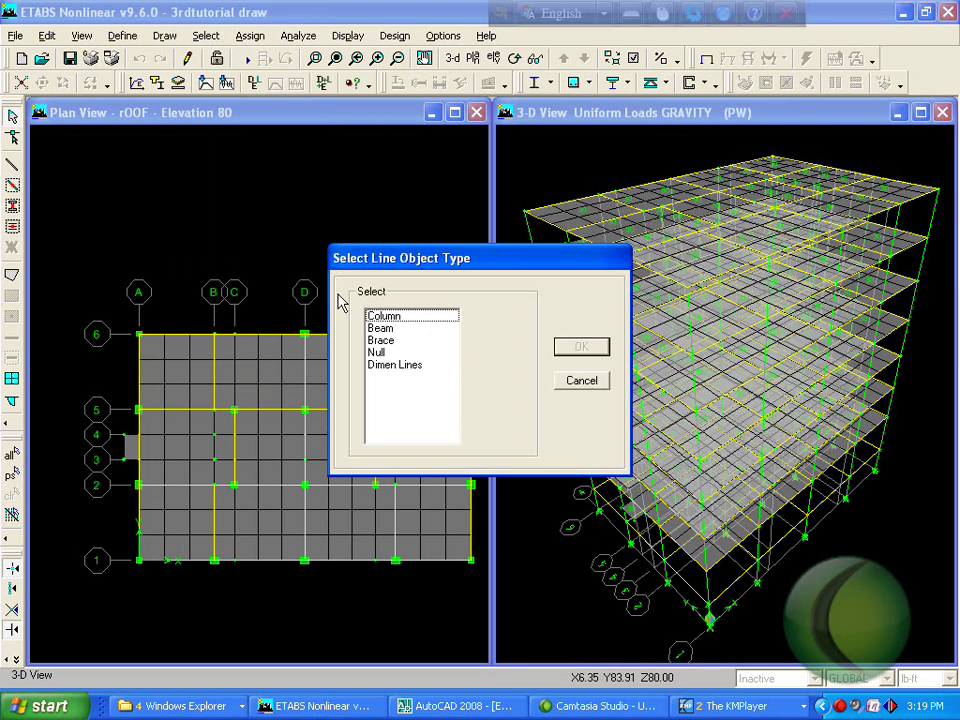
{"action": "left_click", "coordinate": [382, 330]}
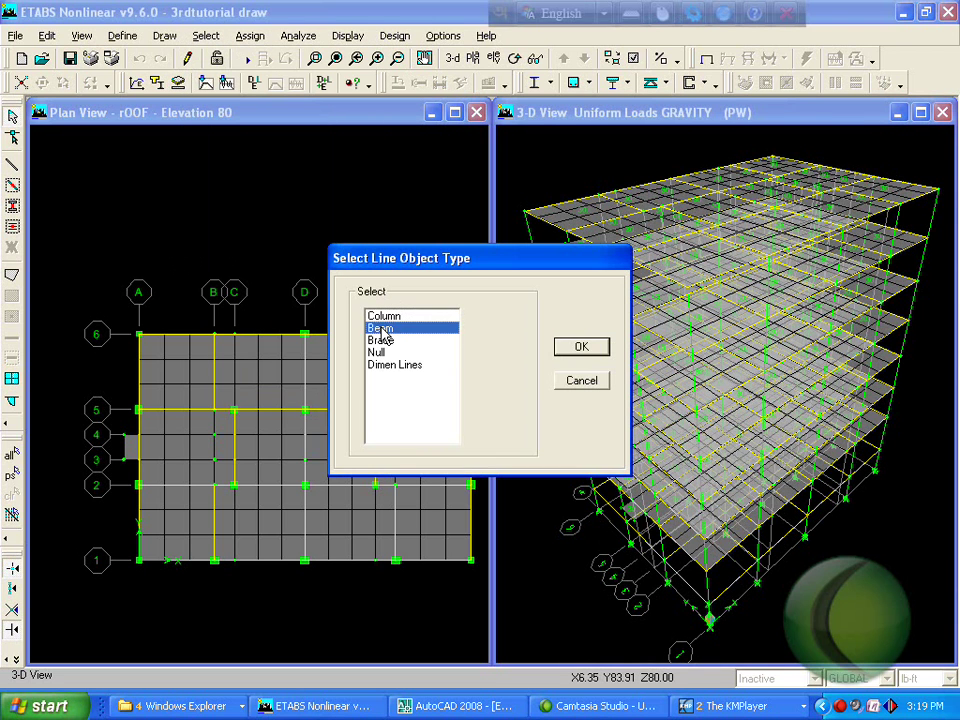
{"action": "left_click", "coordinate": [592, 352]}
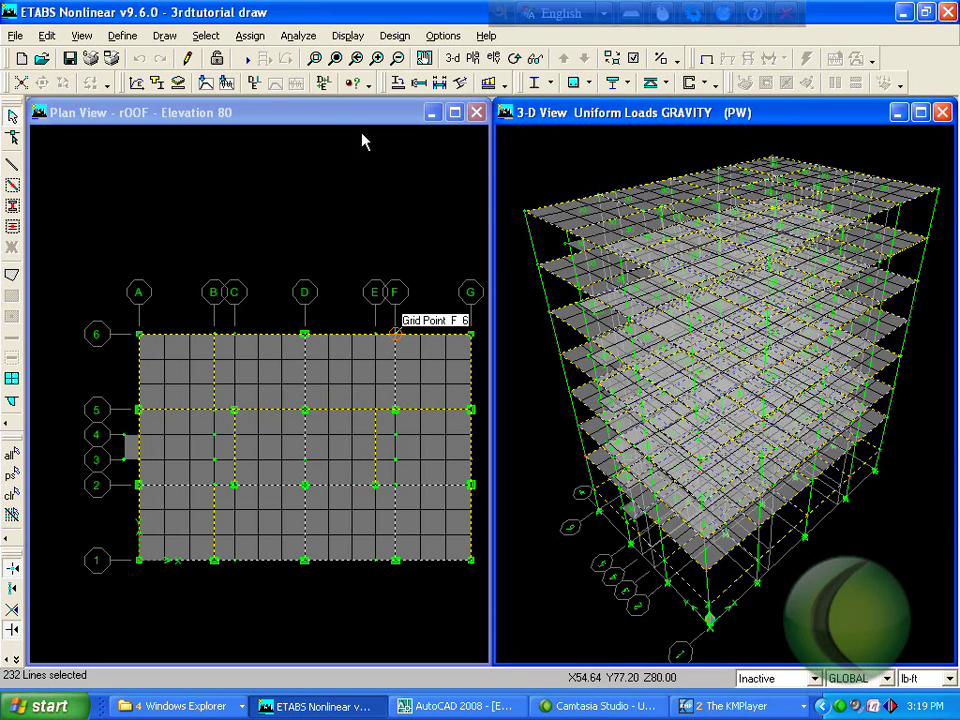
{"action": "left_click", "coordinate": [297, 37]}
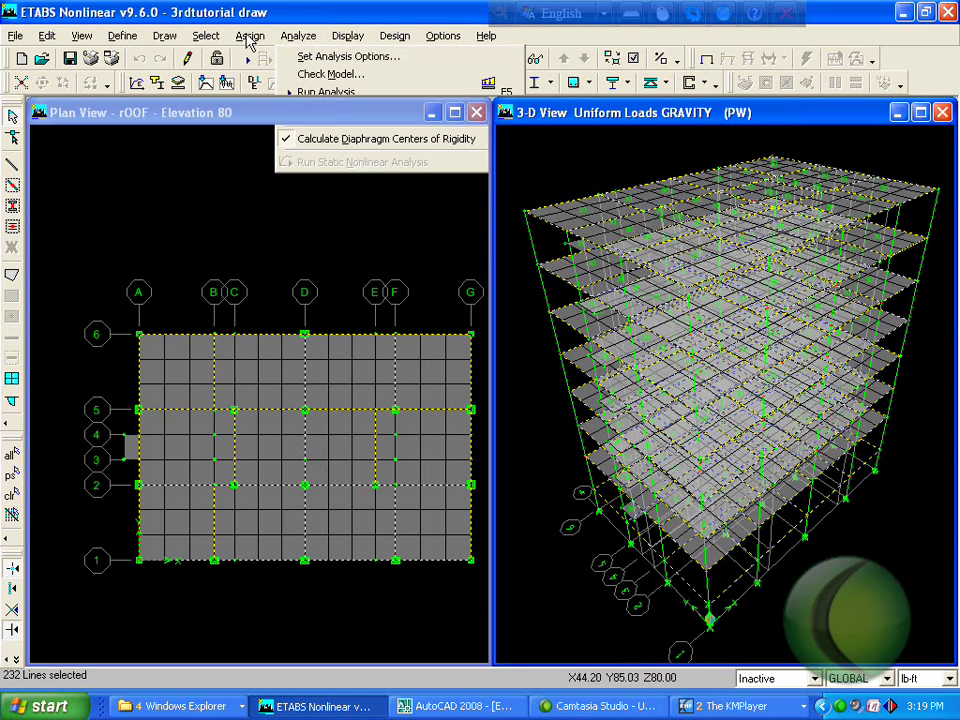
{"action": "mouse_move", "coordinate": [250, 40]}
{"action": "mouse_move", "coordinate": [317, 133]}
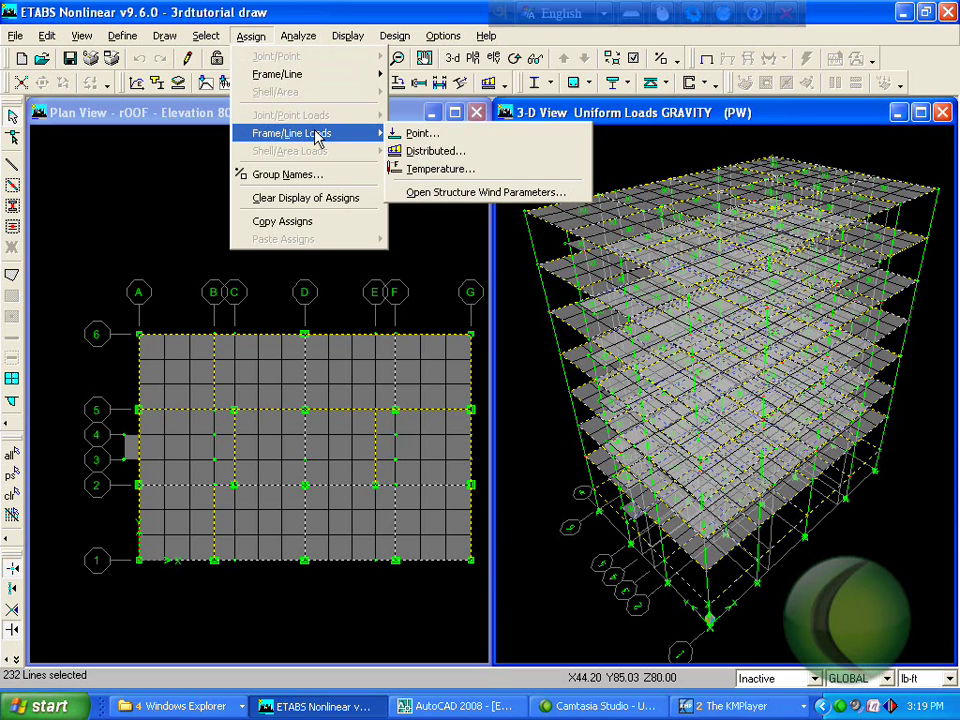
{"action": "left_click", "coordinate": [430, 151]}
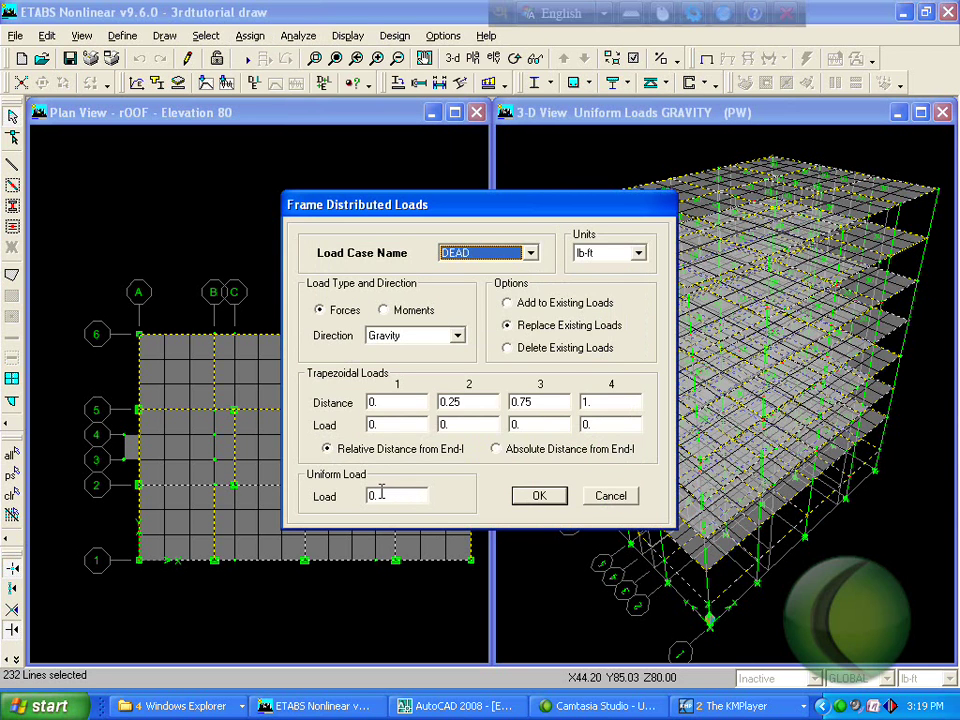
{"action": "left_click", "coordinate": [407, 491]}
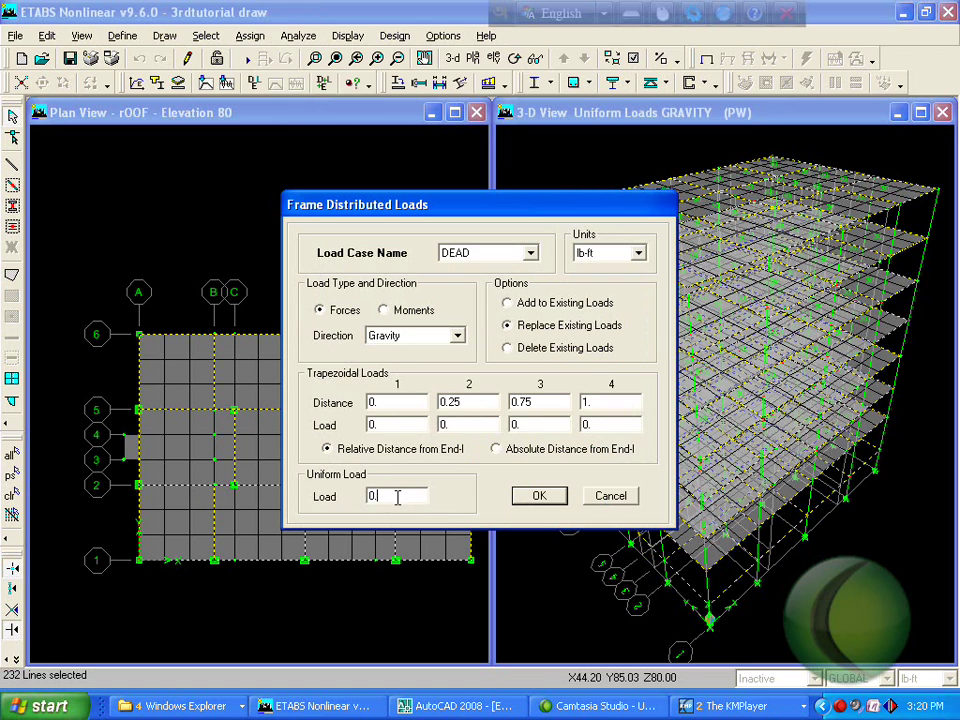
{"action": "left_click", "coordinate": [530, 253]}
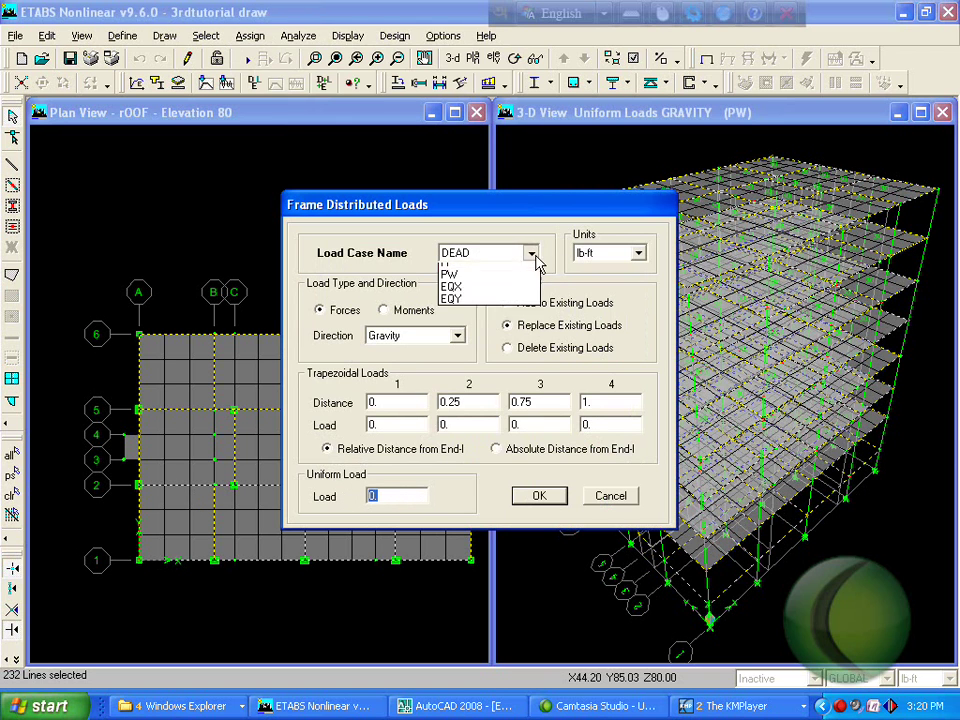
{"action": "left_click", "coordinate": [490, 308]}
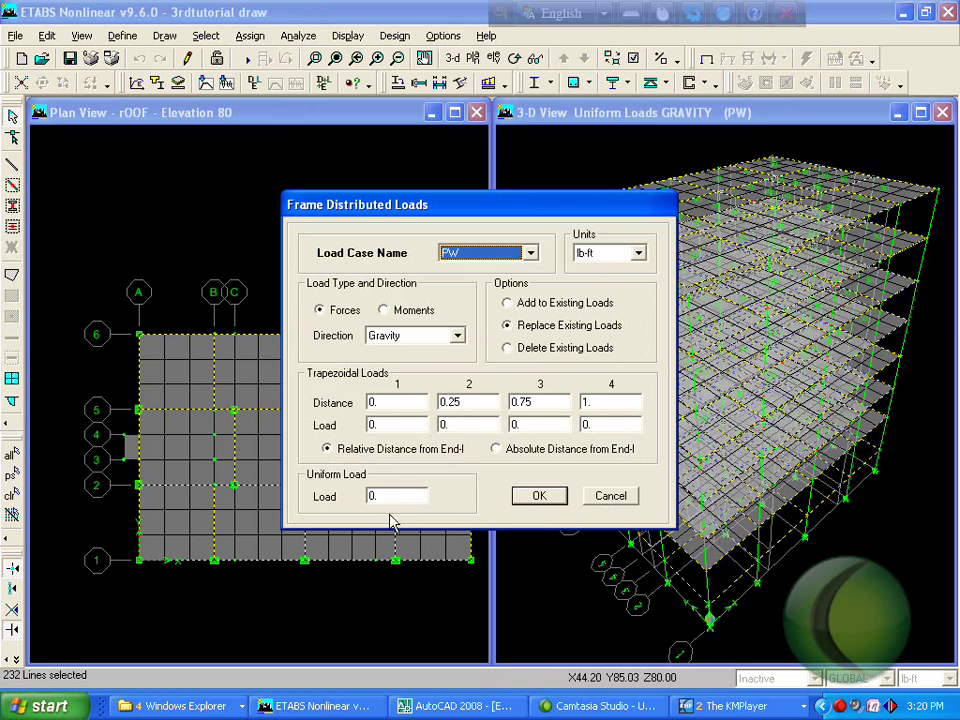
{"action": "left_click", "coordinate": [361, 496]}
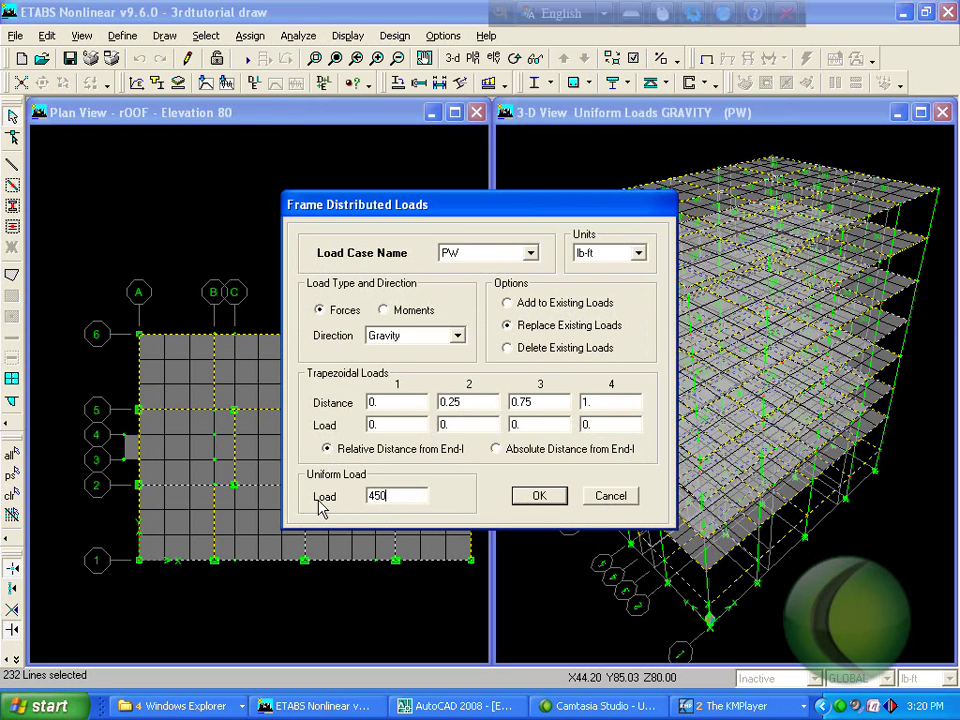
{"action": "left_click", "coordinate": [530, 500]}
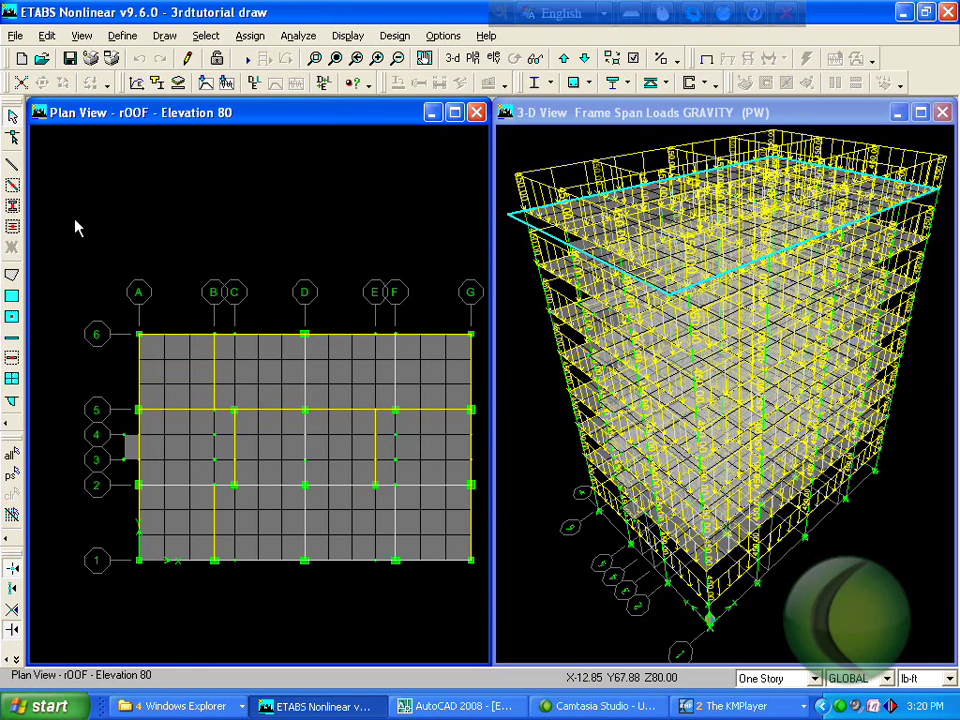
- Define the mass source from loads and add the DEAD load with a multiplier of 1
{"action": "left_click", "coordinate": [122, 36]}
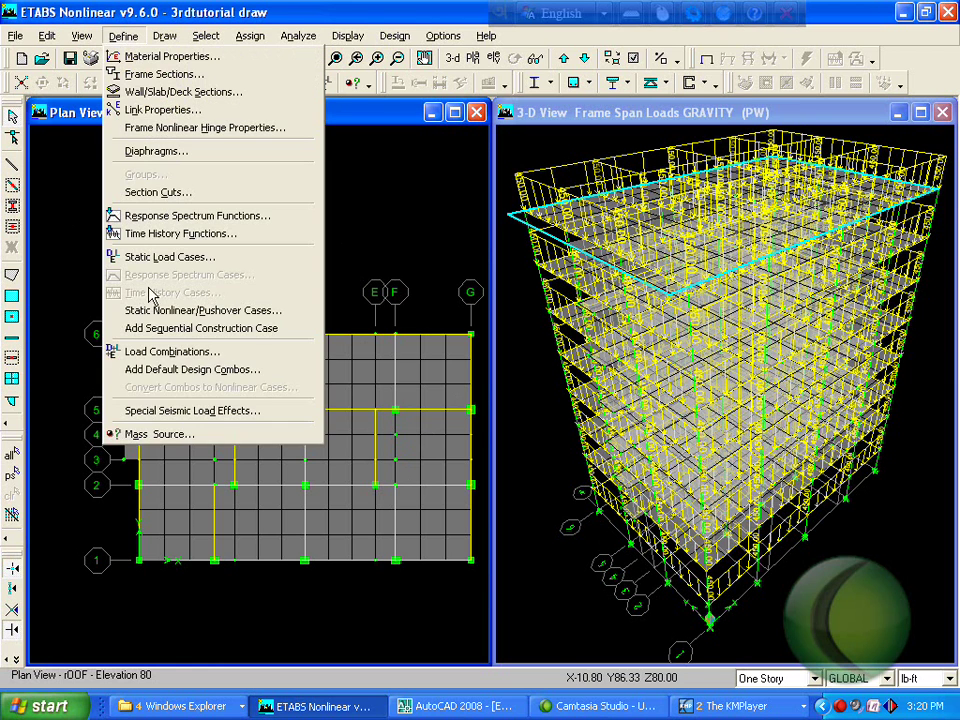
{"action": "left_click", "coordinate": [157, 436]}
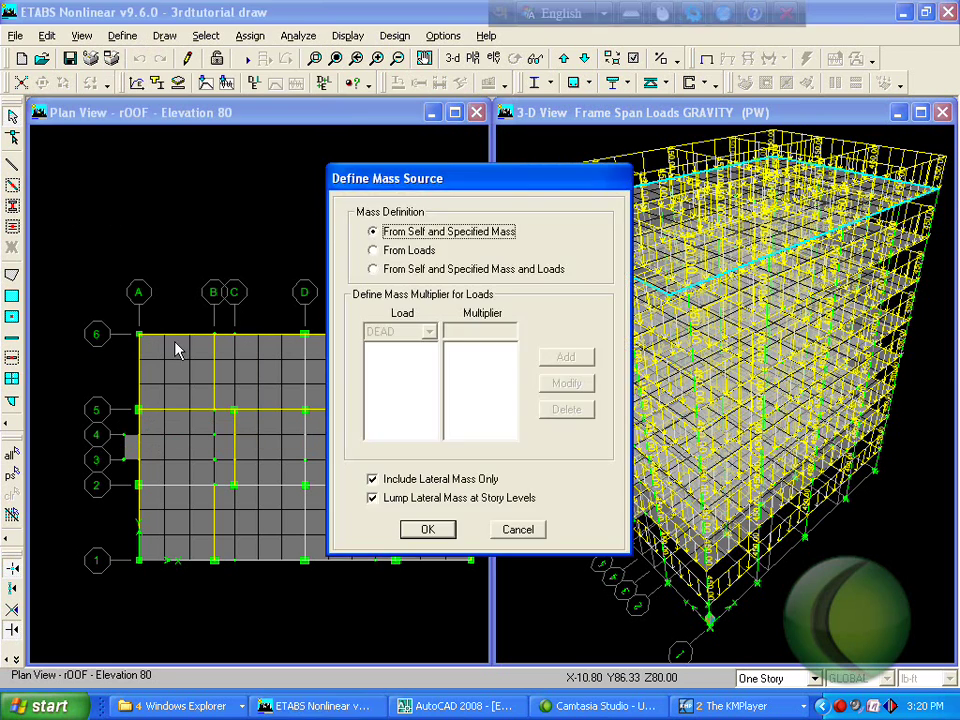
{"action": "left_click", "coordinate": [410, 251]}
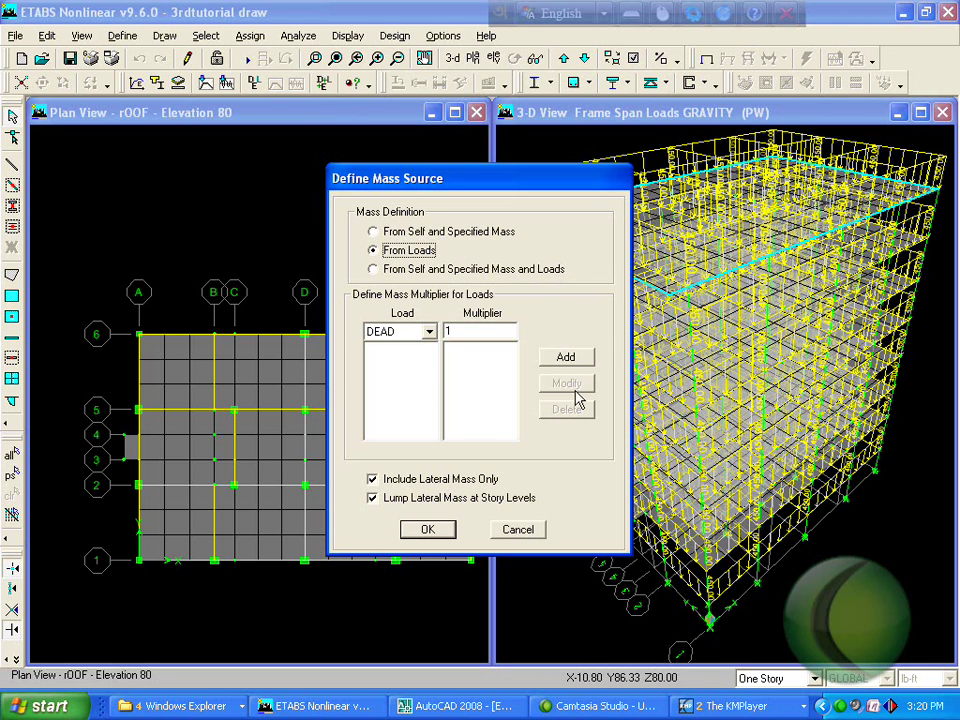
{"action": "left_click", "coordinate": [563, 354]}
{"action": "left_click", "coordinate": [418, 335]}
{"action": "left_click", "coordinate": [422, 349]}
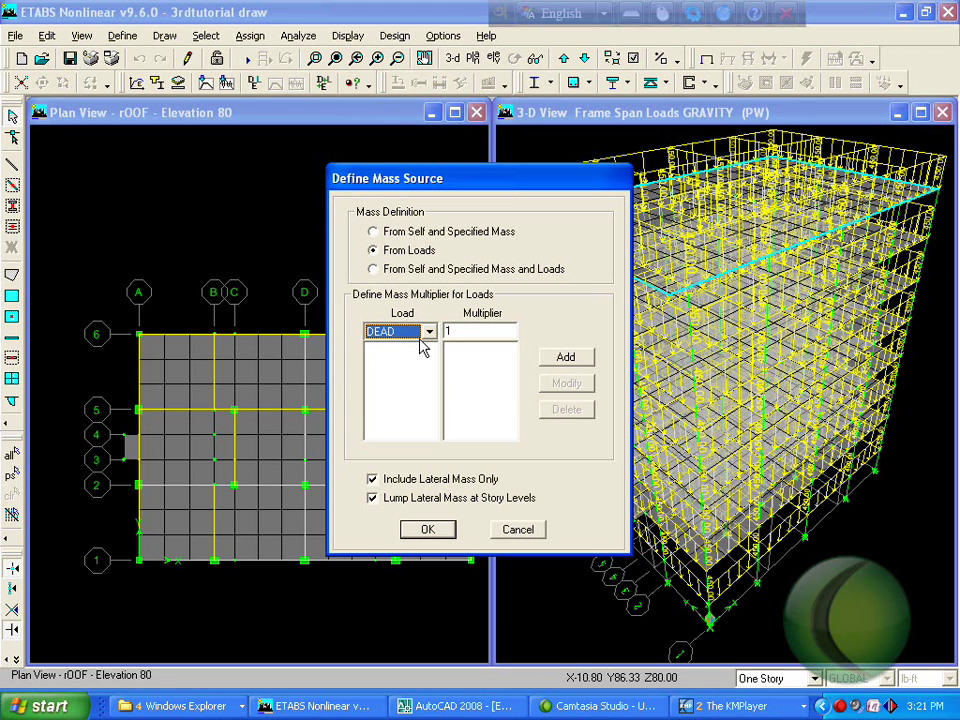
{"action": "left_click", "coordinate": [562, 360]}
- Add the FF and PW loads to the mass source, each with a multiplier of 1
{"action": "left_click", "coordinate": [428, 332]}
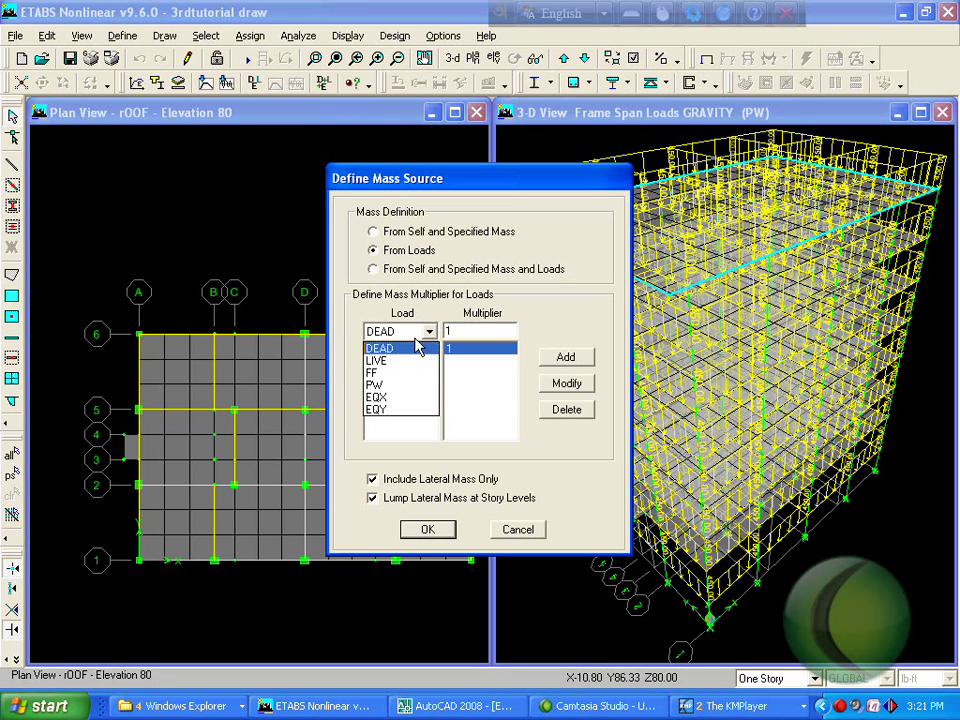
{"action": "left_click", "coordinate": [400, 373]}
{"action": "left_click", "coordinate": [545, 362]}
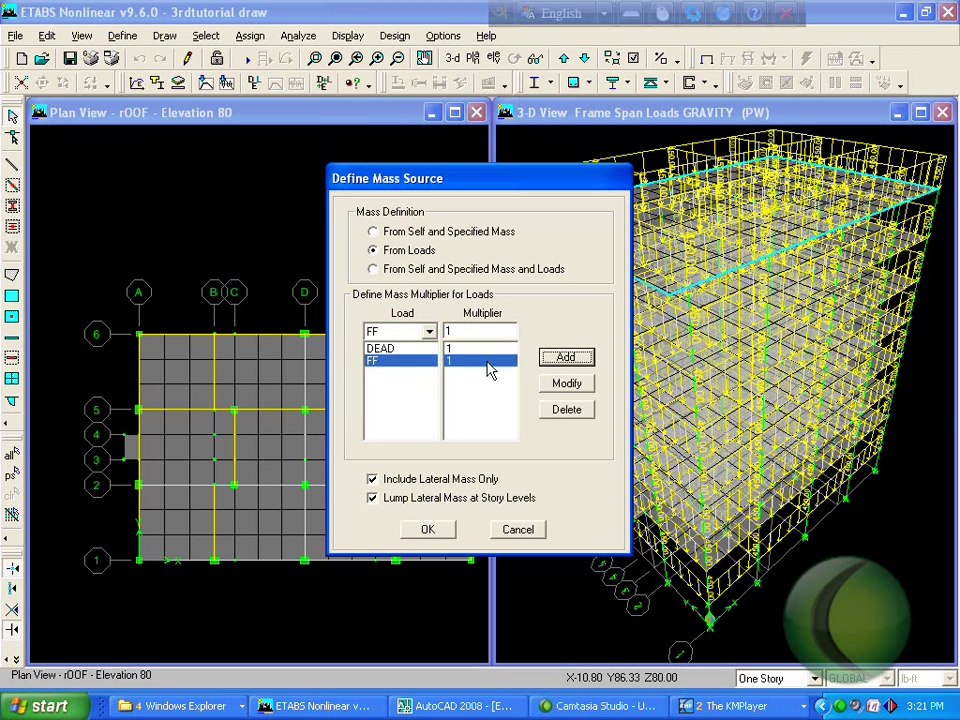
{"action": "left_click", "coordinate": [429, 332]}
{"action": "left_click", "coordinate": [405, 383]}
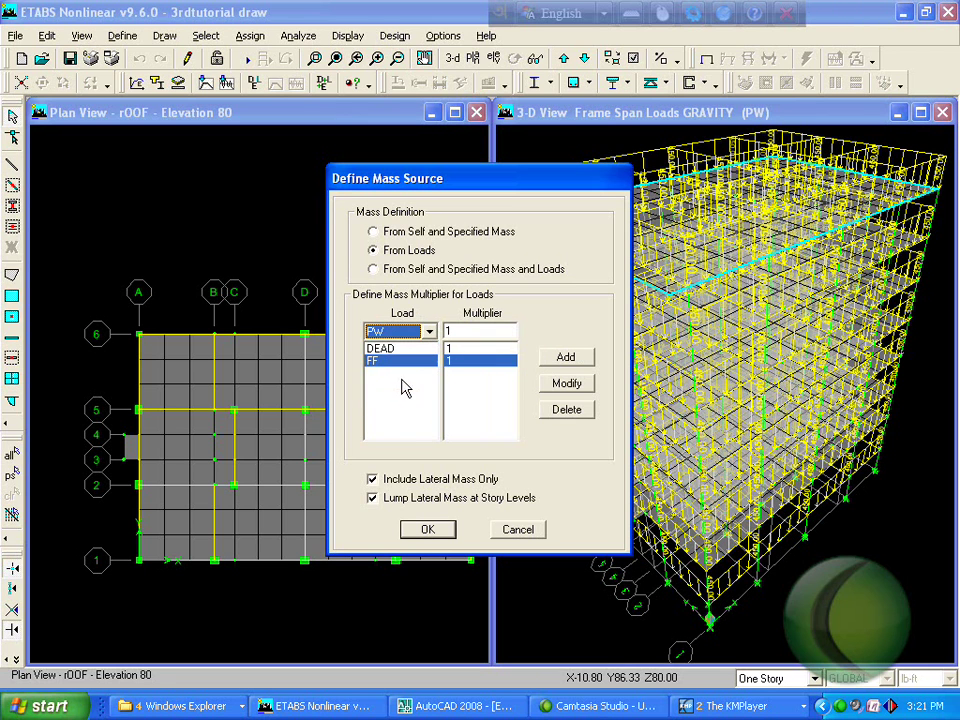
{"action": "left_click", "coordinate": [572, 357]}
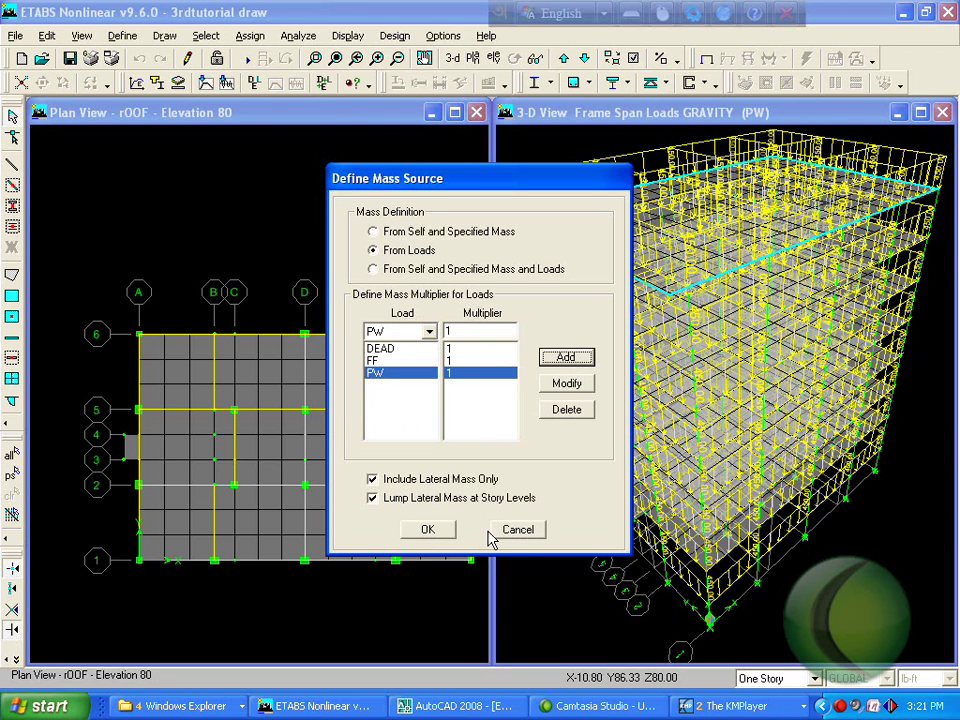
{"action": "left_click", "coordinate": [430, 532]}
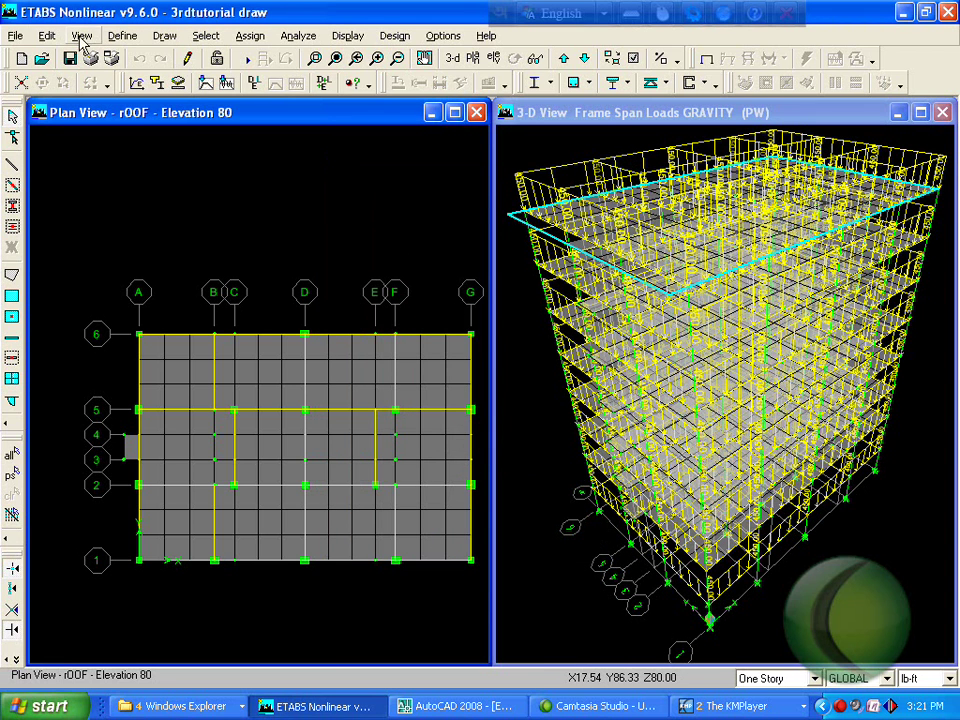
- Set the special seismic load effects to not include special seismic design data
{"action": "left_click", "coordinate": [122, 35]}
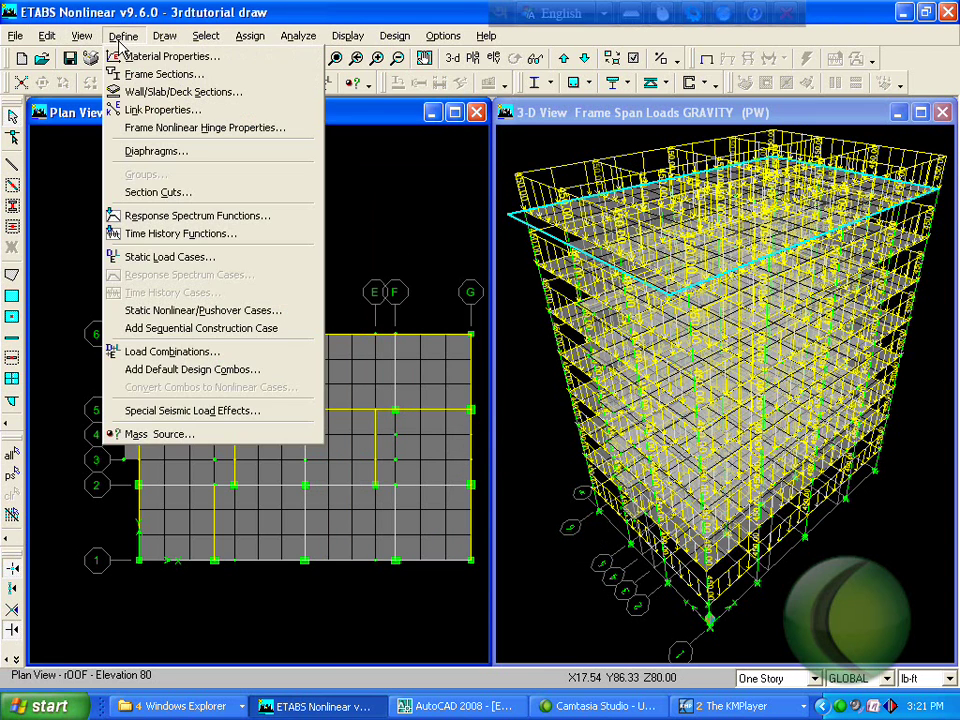
{"action": "left_click", "coordinate": [228, 418]}
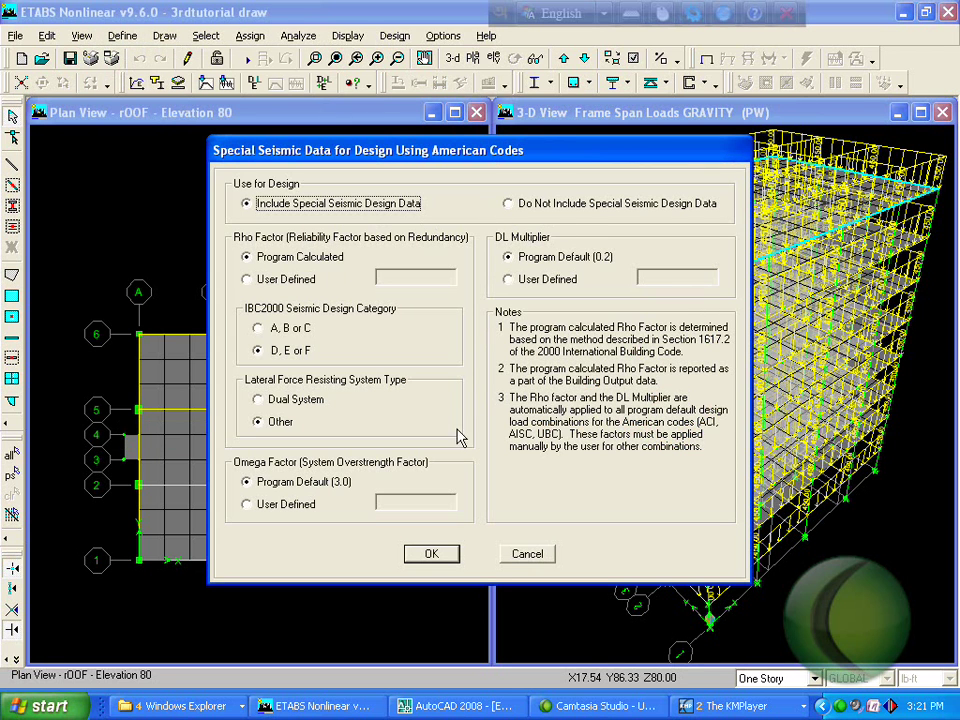
{"action": "left_click", "coordinate": [840, 708]}
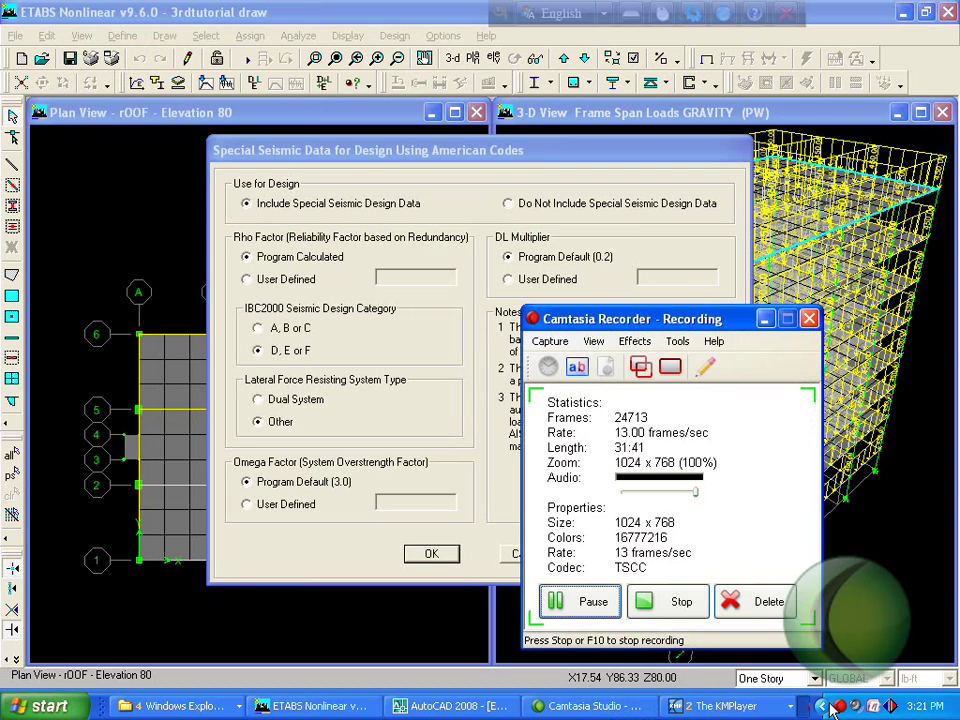
{"action": "left_click", "coordinate": [555, 604]}
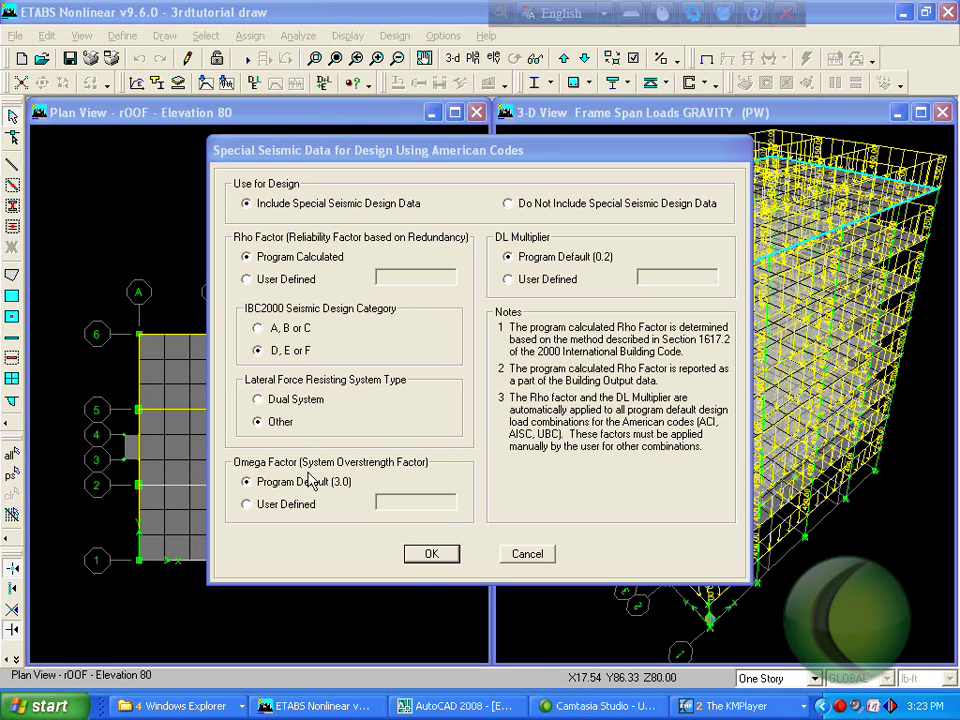
{"action": "left_click", "coordinate": [530, 204]}
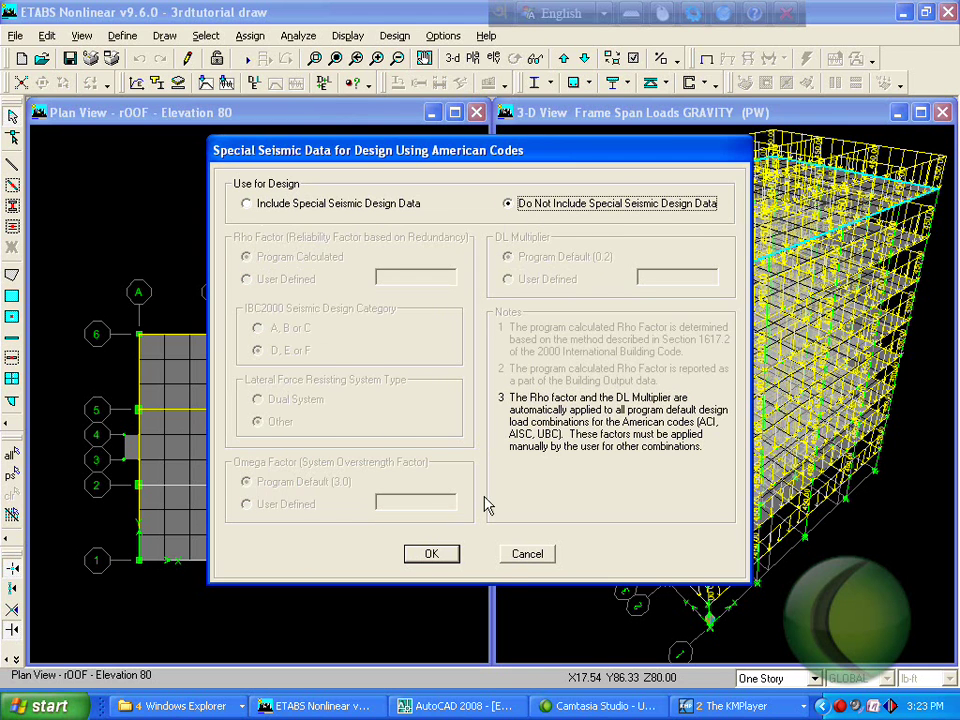
{"action": "left_click", "coordinate": [431, 554]}
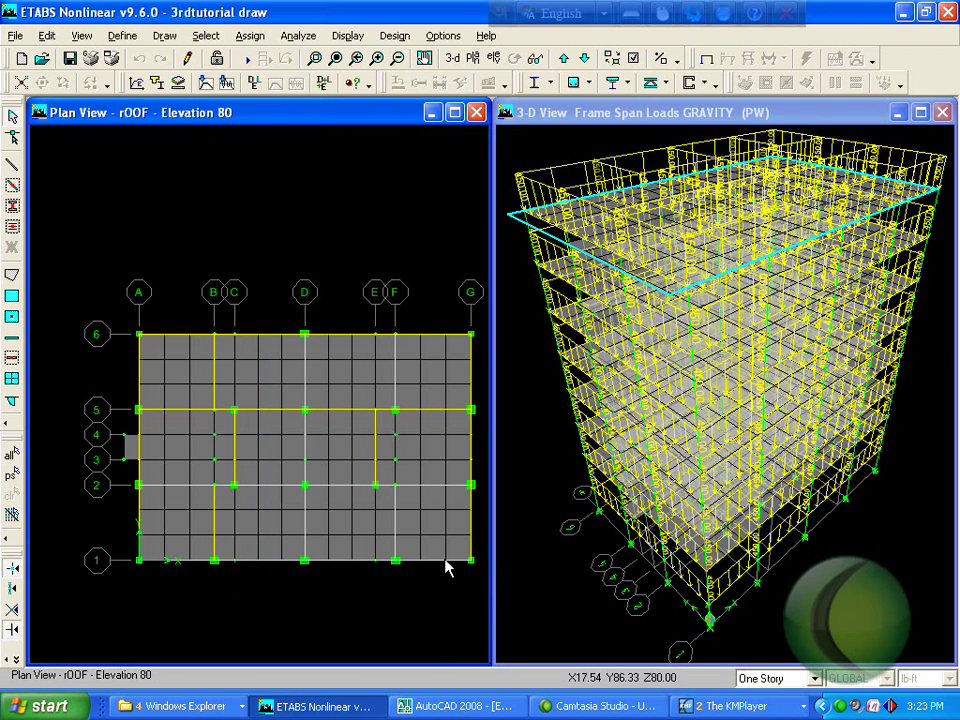
- Set the design code in the concrete frame design preferences to ACI 318-99
{"action": "left_click", "coordinate": [122, 36]}
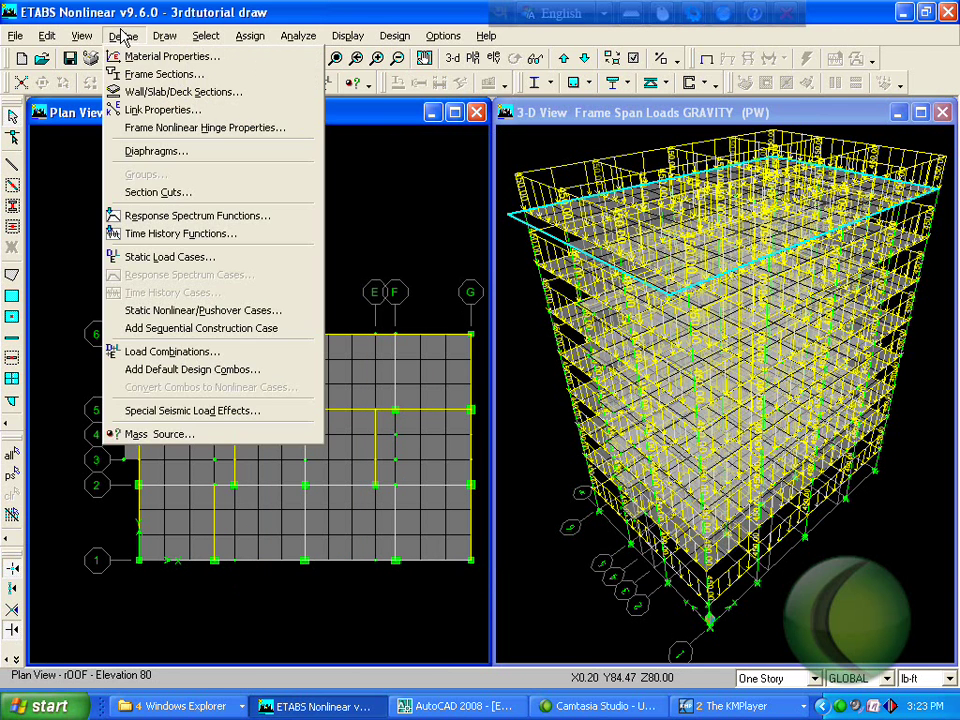
{"action": "left_click", "coordinate": [441, 36]}
{"action": "left_click", "coordinate": [445, 37]}
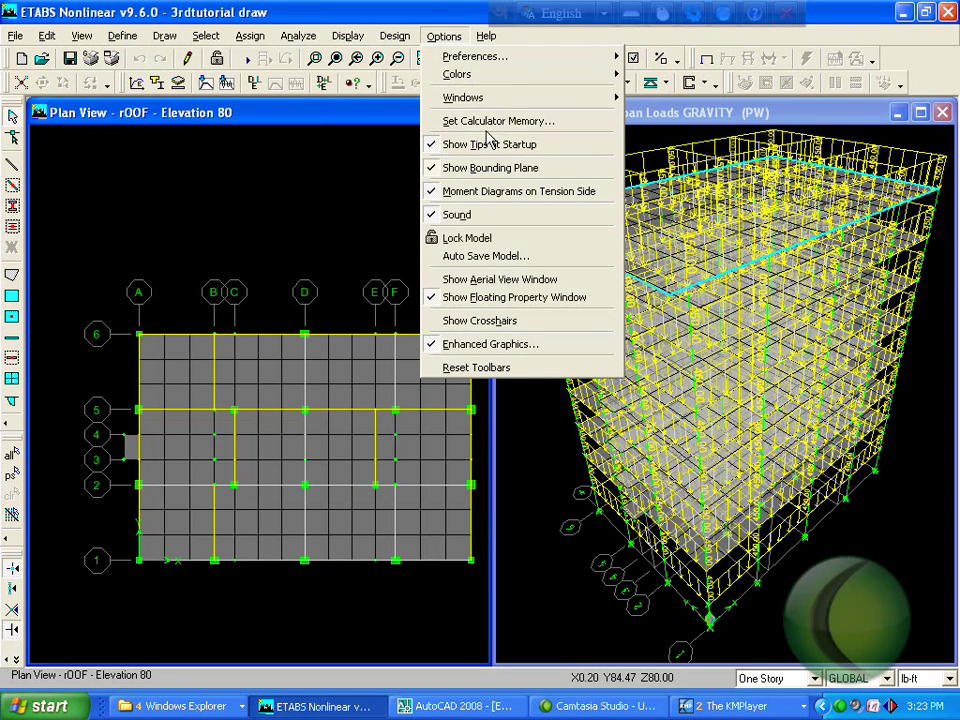
{"action": "mouse_move", "coordinate": [553, 72]}
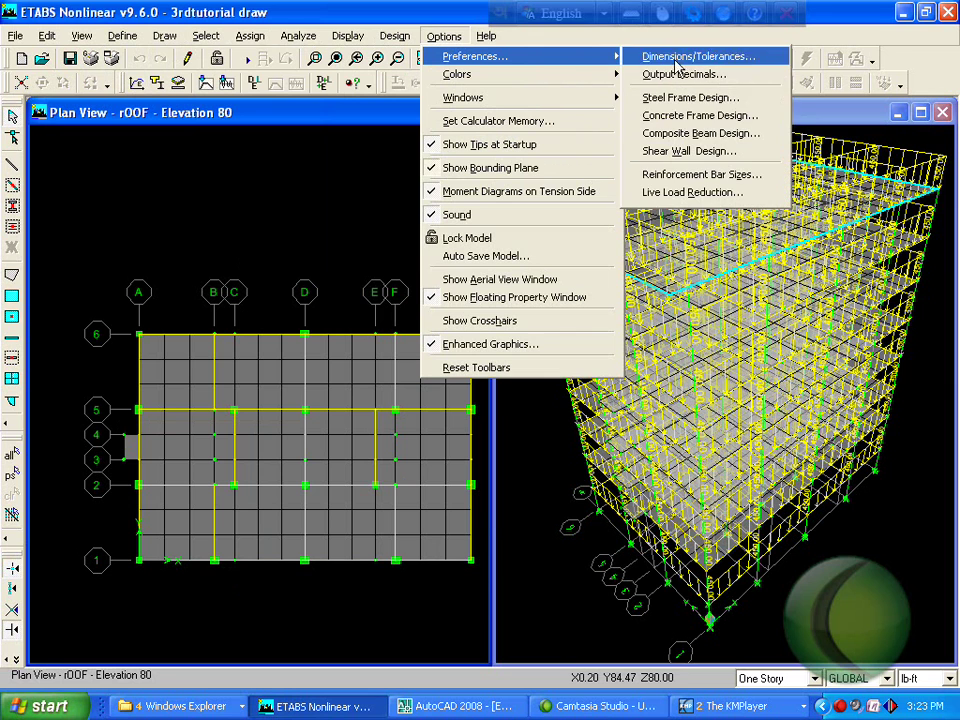
{"action": "left_click", "coordinate": [685, 118]}
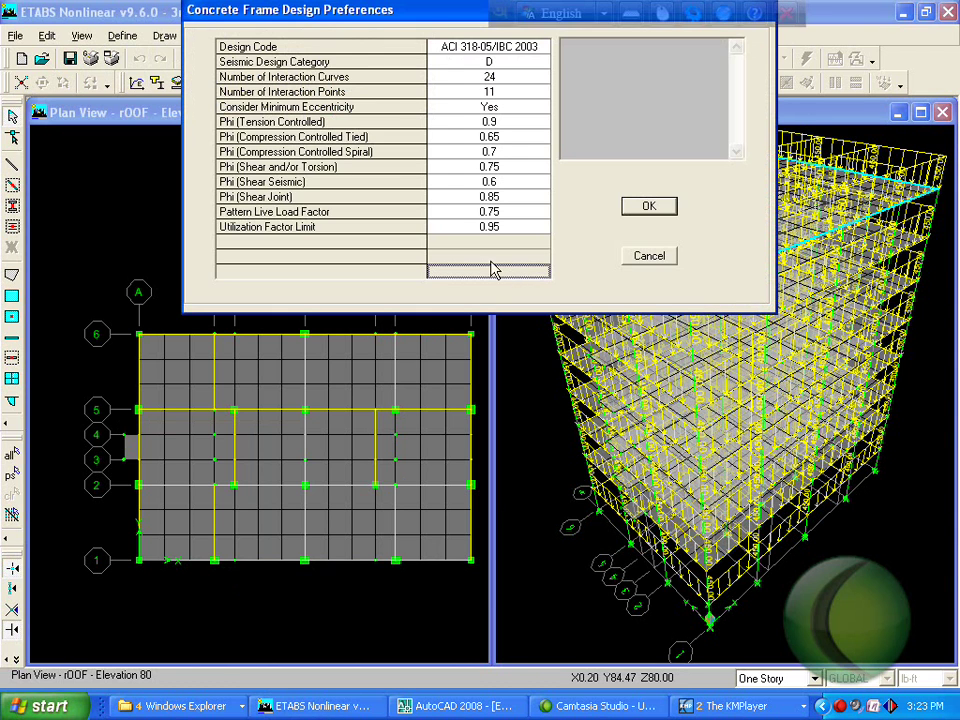
{"action": "left_click", "coordinate": [476, 50]}
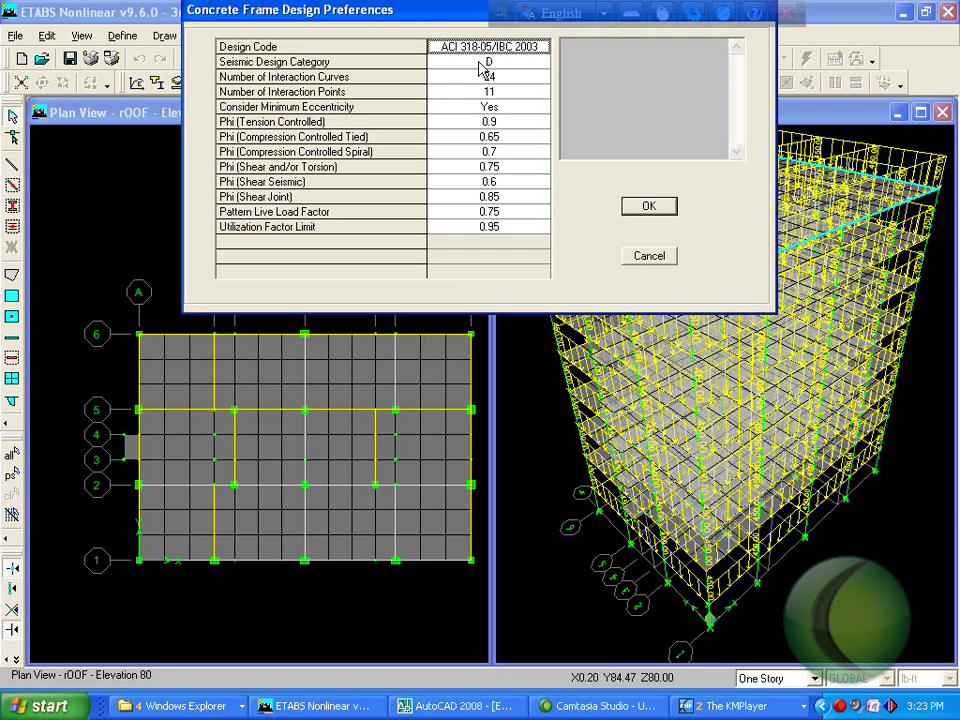
{"action": "left_click", "coordinate": [481, 52]}
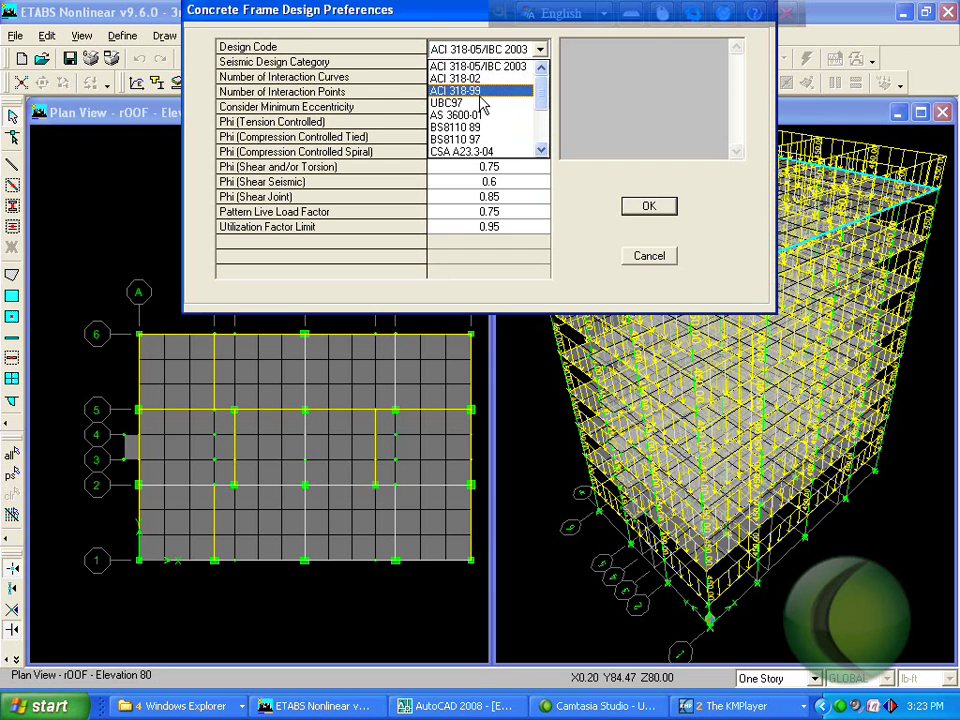
{"action": "left_click", "coordinate": [482, 91]}
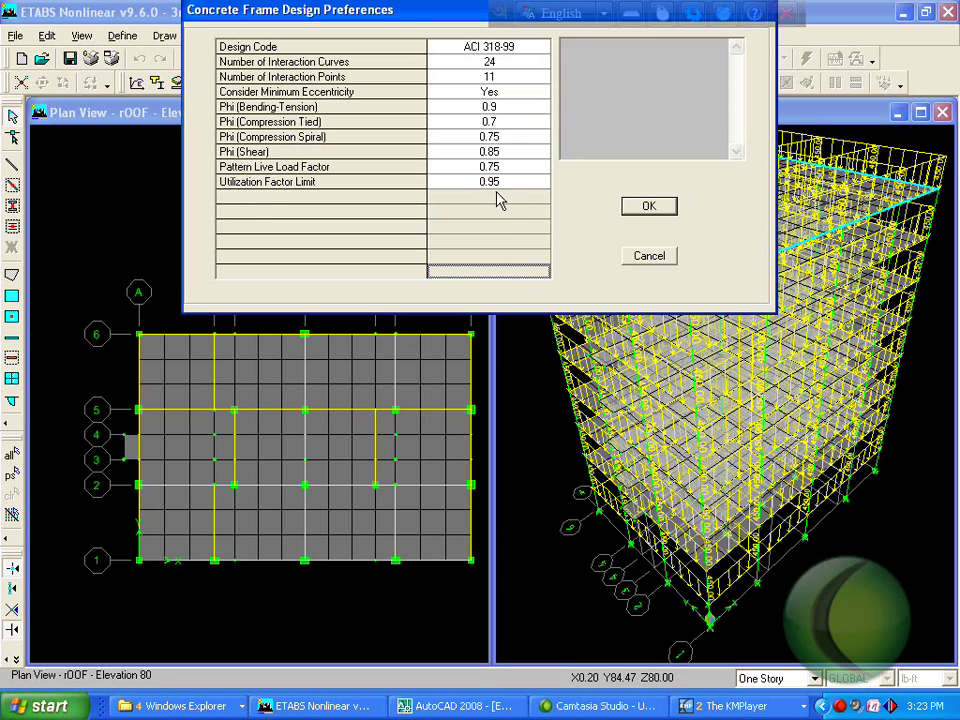
{"action": "left_click", "coordinate": [664, 209]}
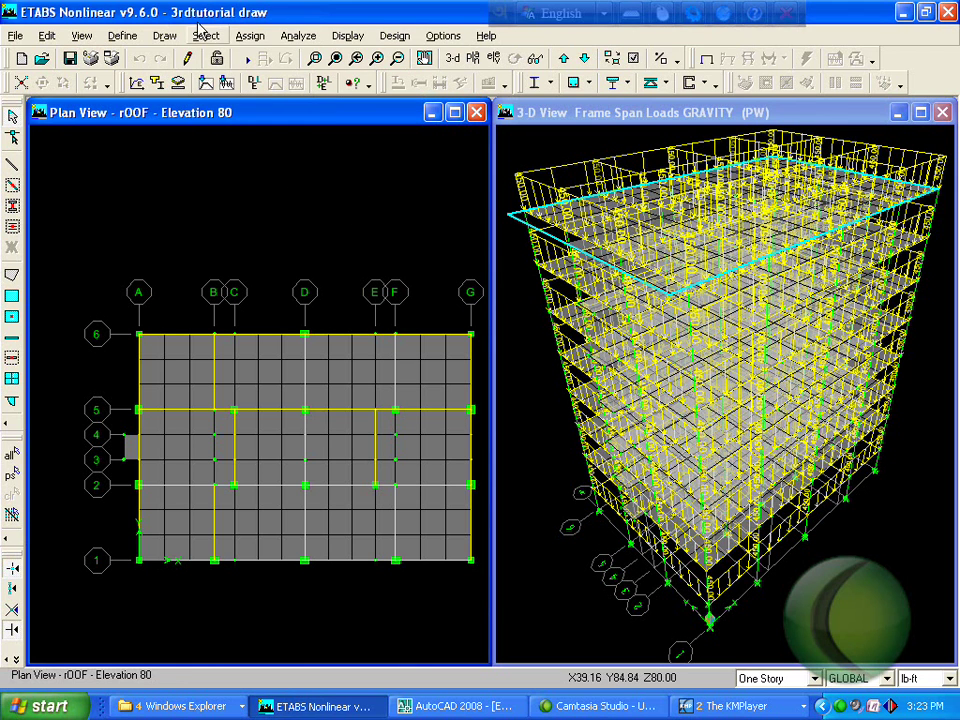
- Select all objects in the model and assign them to diaphragm D1
{"action": "left_click", "coordinate": [122, 36]}
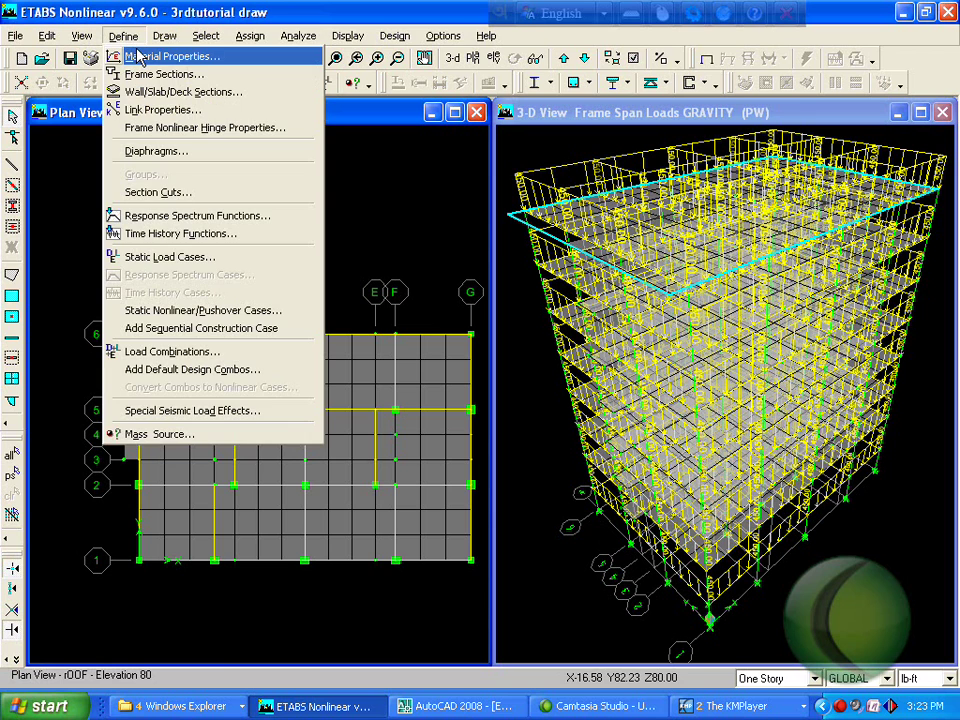
{"action": "left_click", "coordinate": [157, 12]}
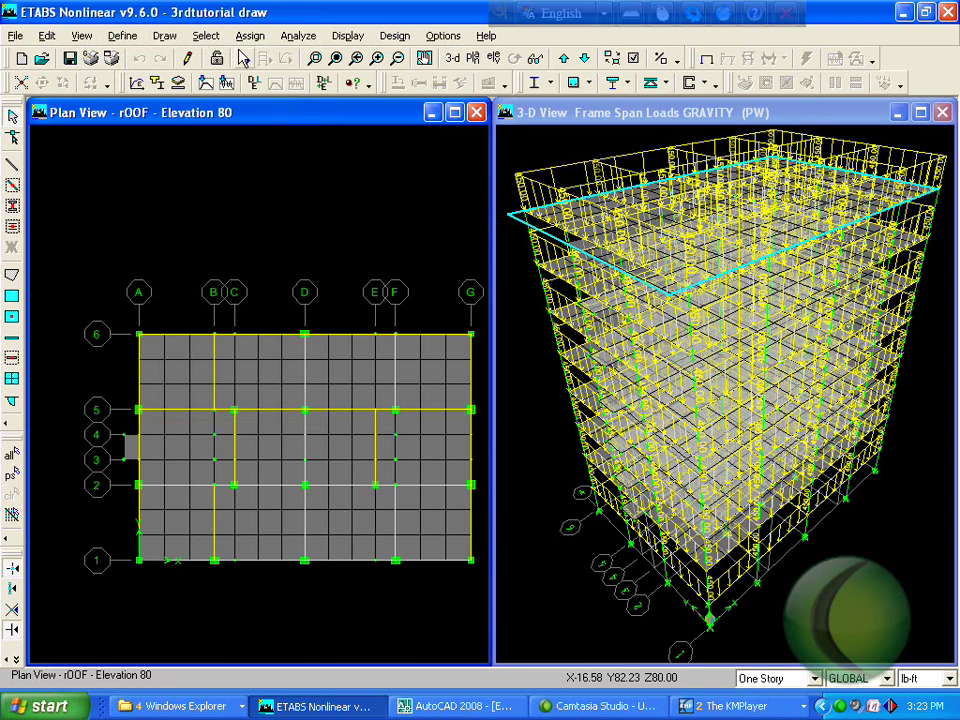
{"action": "left_click", "coordinate": [205, 35]}
{"action": "left_click", "coordinate": [279, 305]}
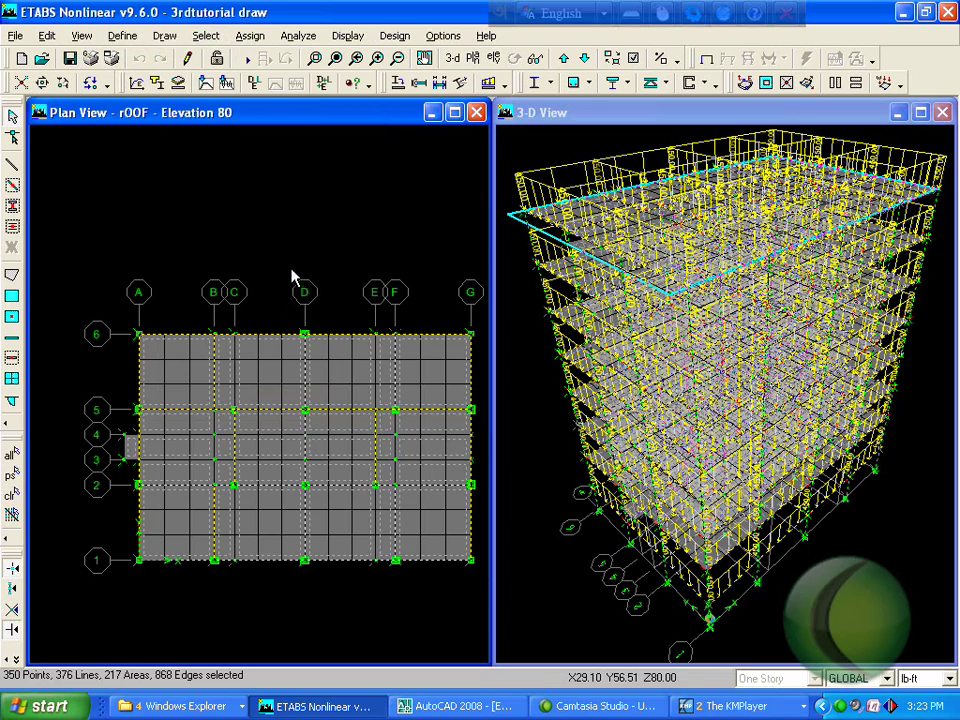
{"action": "left_click", "coordinate": [250, 35]}
{"action": "mouse_move", "coordinate": [273, 60]}
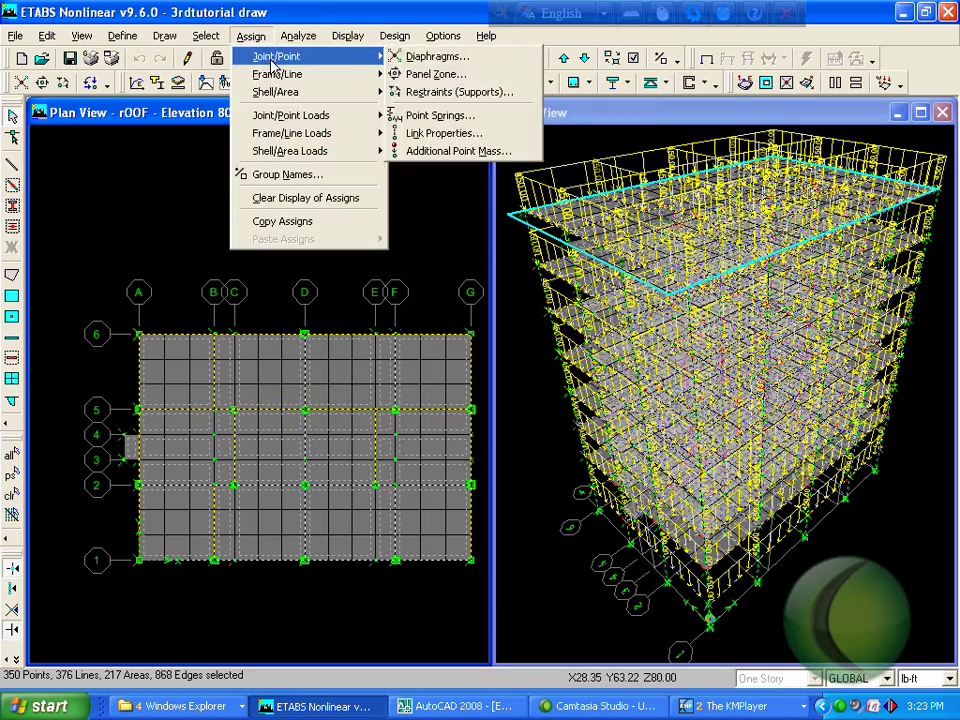
{"action": "left_click", "coordinate": [402, 60]}
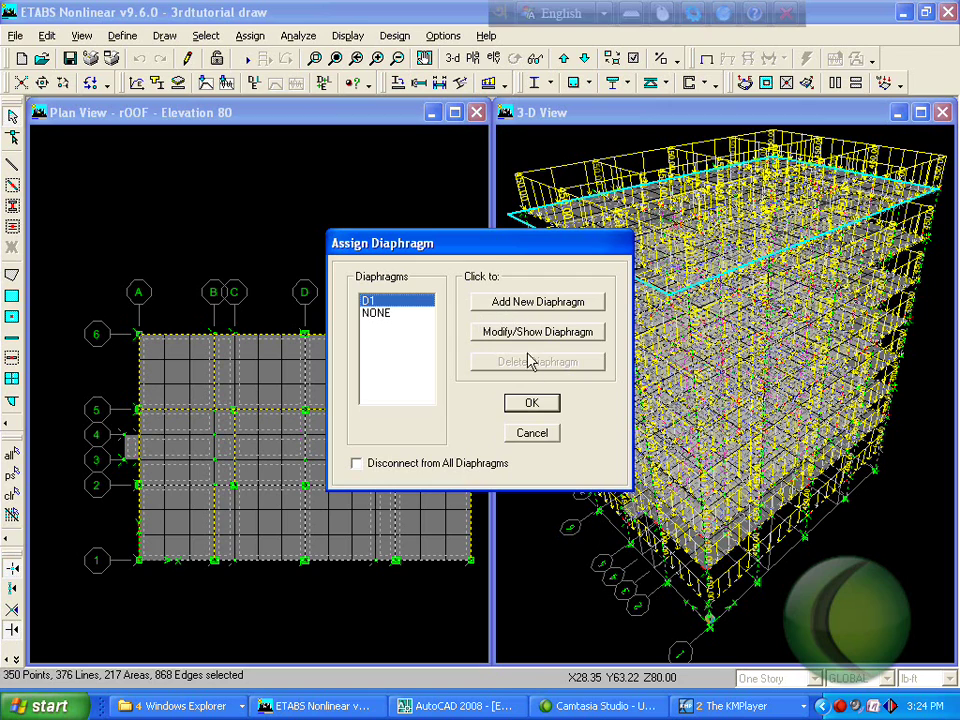
{"action": "left_click", "coordinate": [531, 402]}
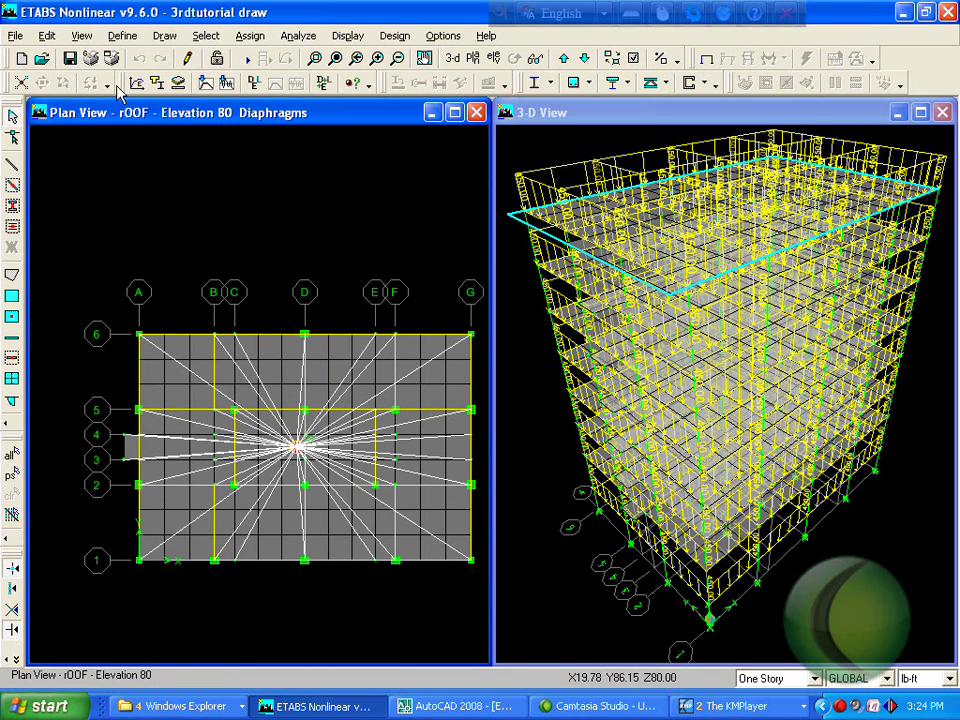
{"action": "left_click", "coordinate": [81, 36]}
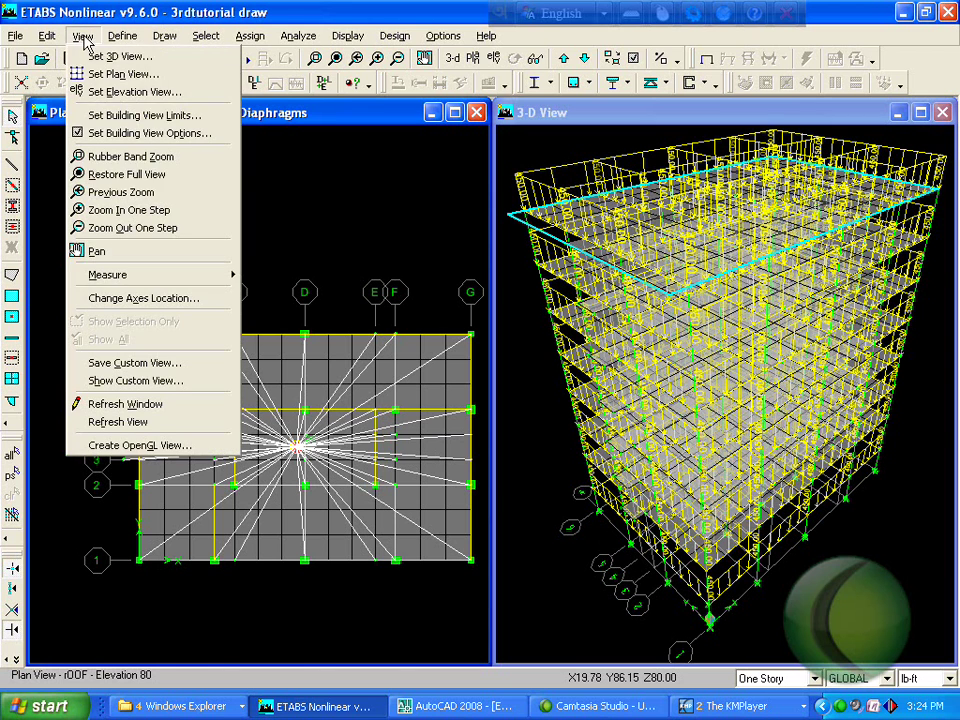
{"action": "mouse_move", "coordinate": [52, 37]}
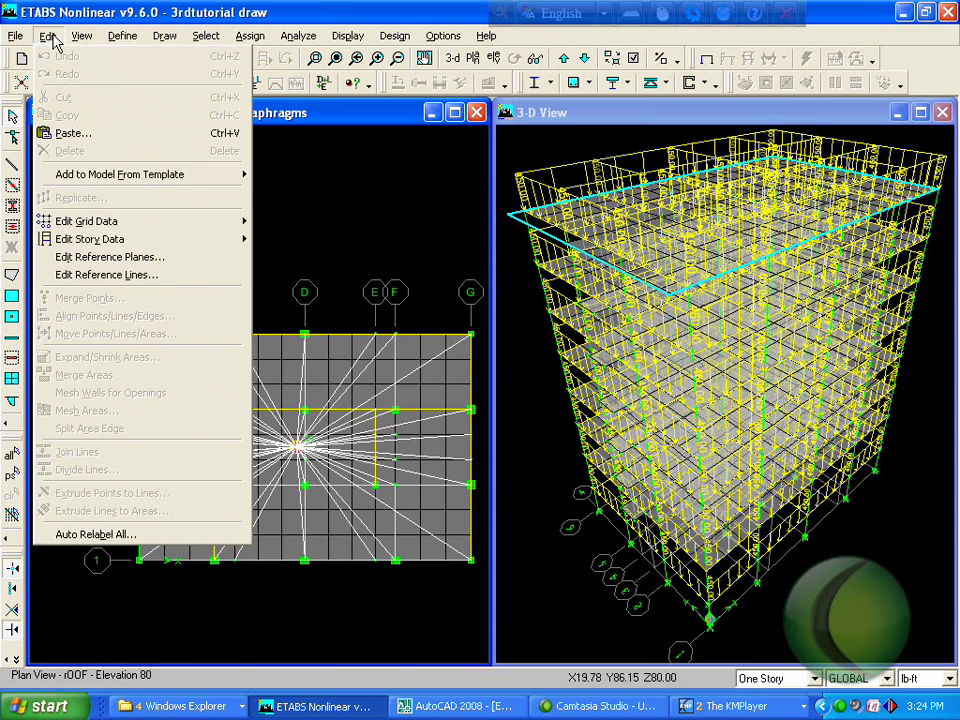
{"action": "mouse_move", "coordinate": [122, 37]}
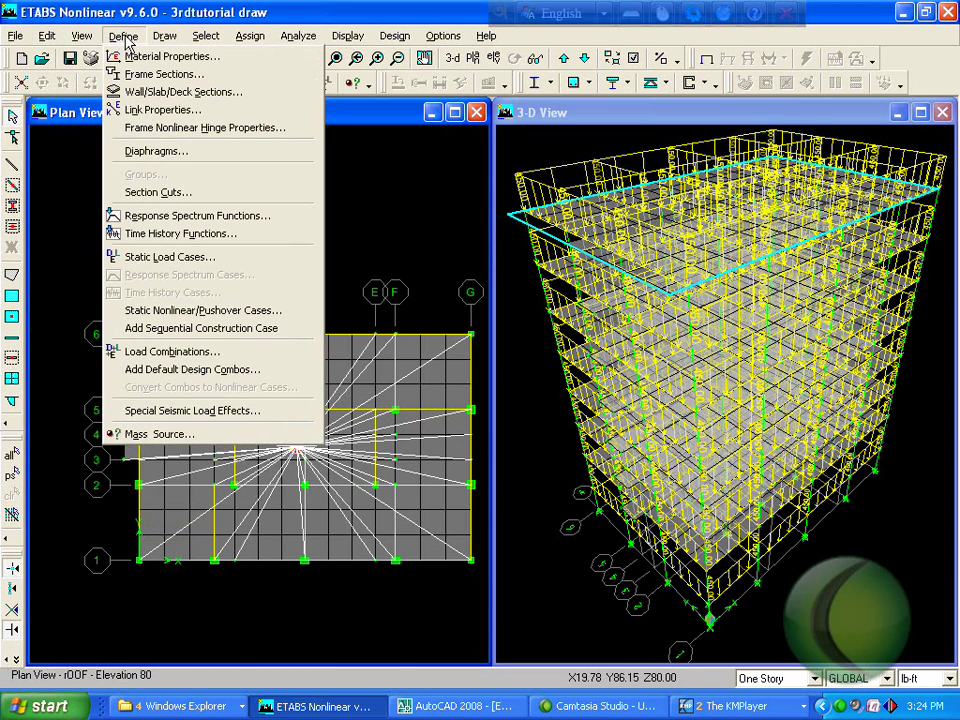
{"action": "left_click", "coordinate": [147, 354]}
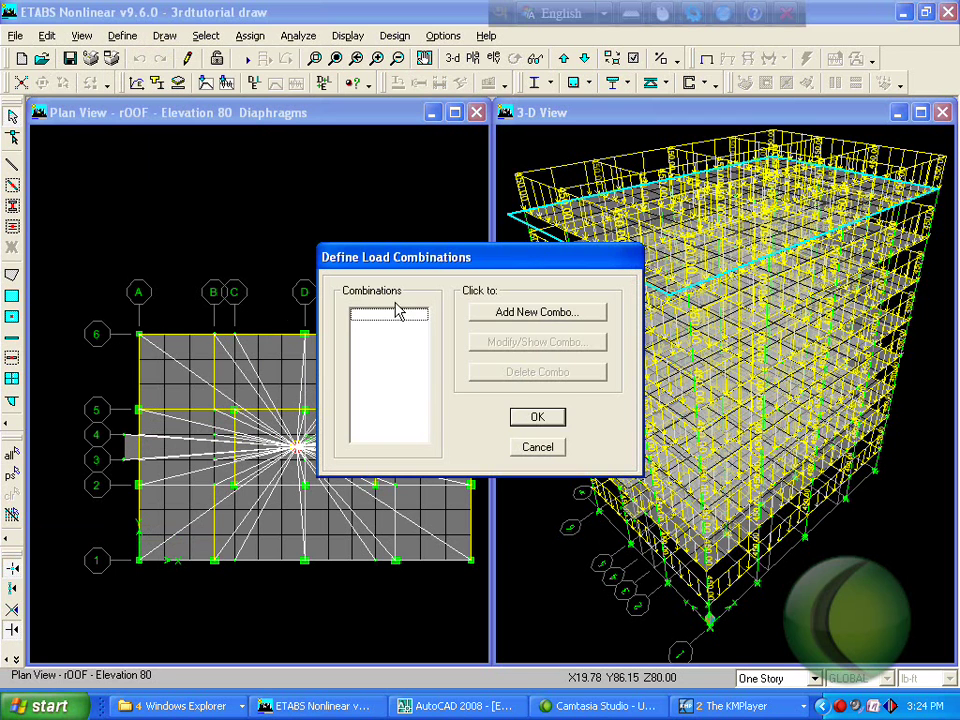
{"action": "left_click", "coordinate": [512, 316]}
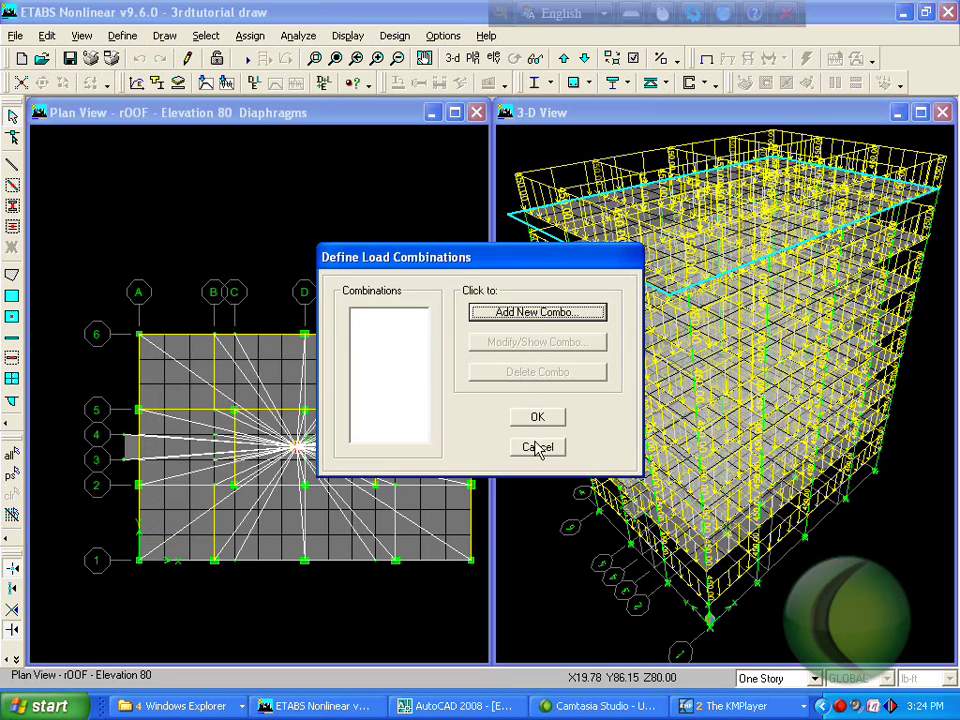
{"action": "left_click", "coordinate": [521, 509]}
{"action": "left_click", "coordinate": [538, 446]}
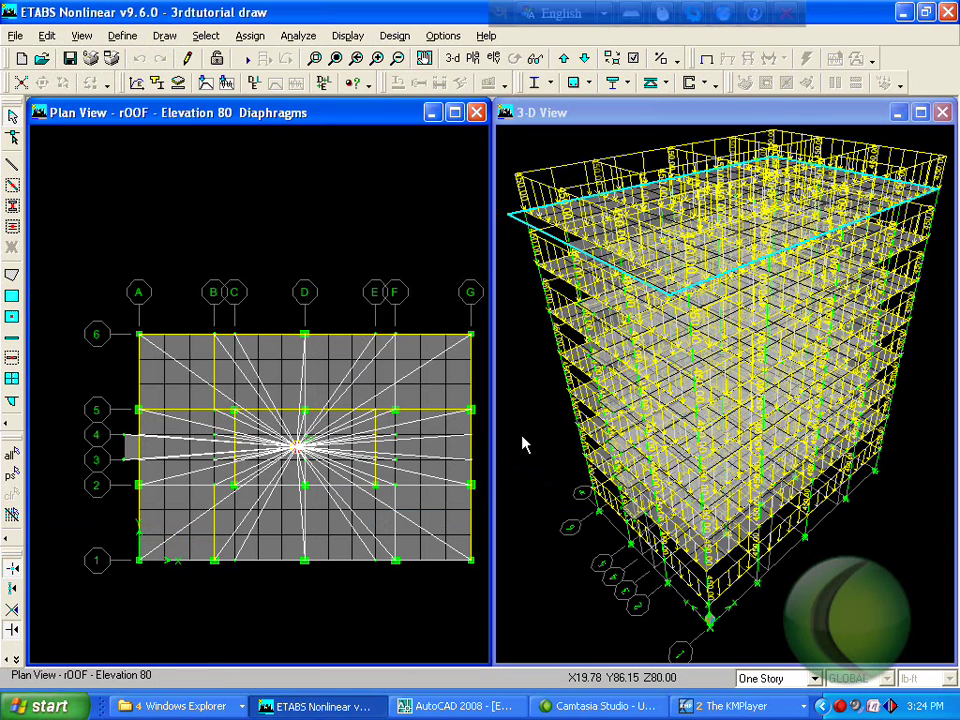
- Add default design combinations for concrete frame design only, converted to editable user combinations
{"action": "left_click", "coordinate": [350, 38]}
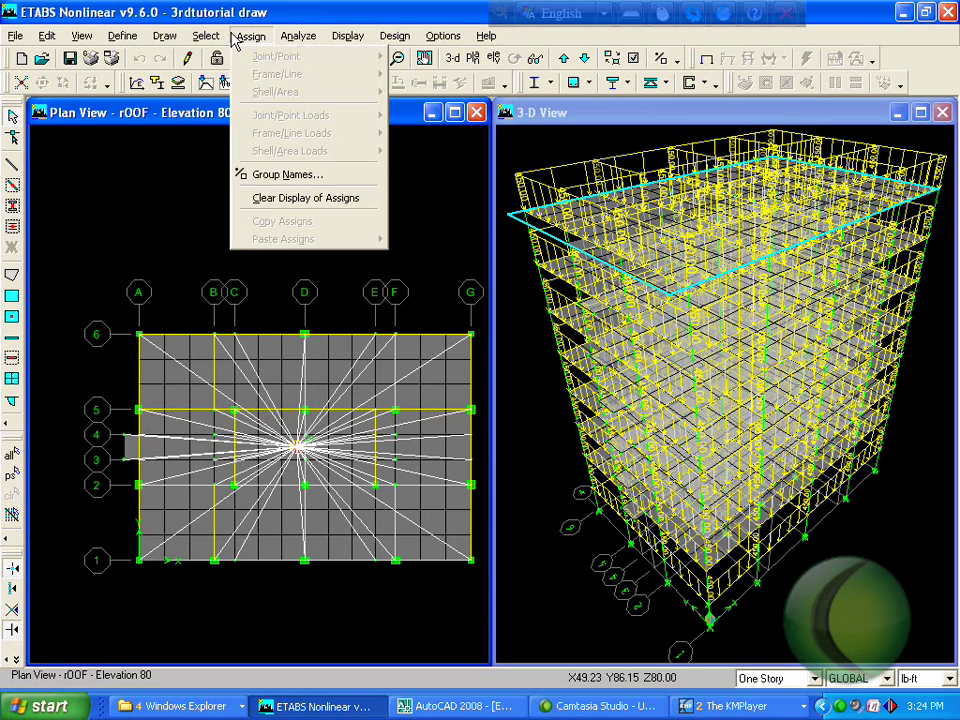
{"action": "left_click", "coordinate": [207, 36]}
{"action": "left_click", "coordinate": [47, 36]}
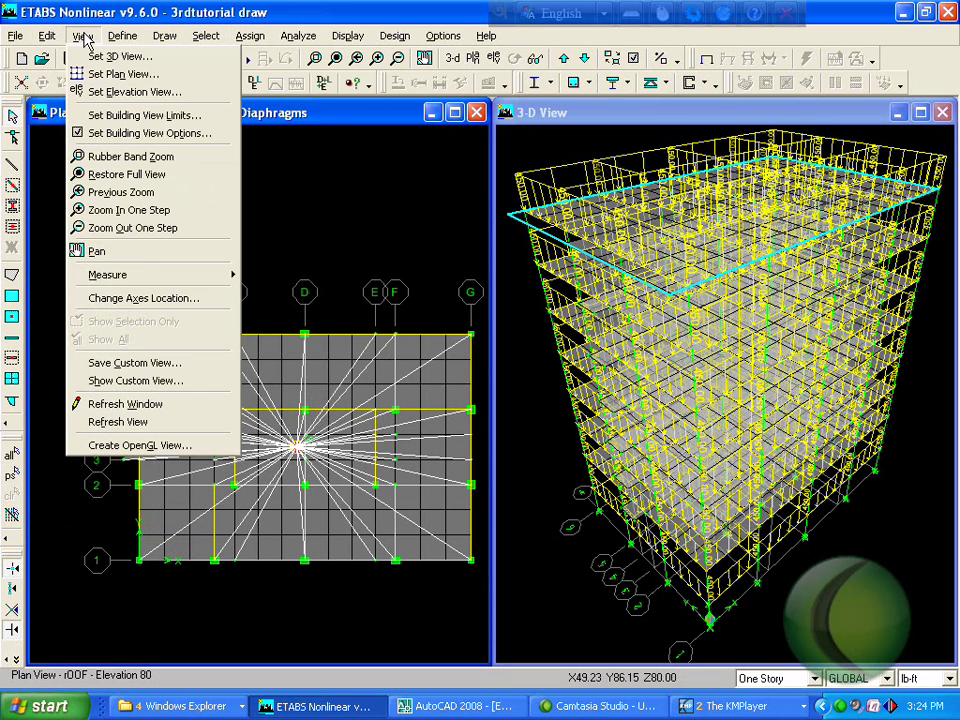
{"action": "mouse_move", "coordinate": [123, 36]}
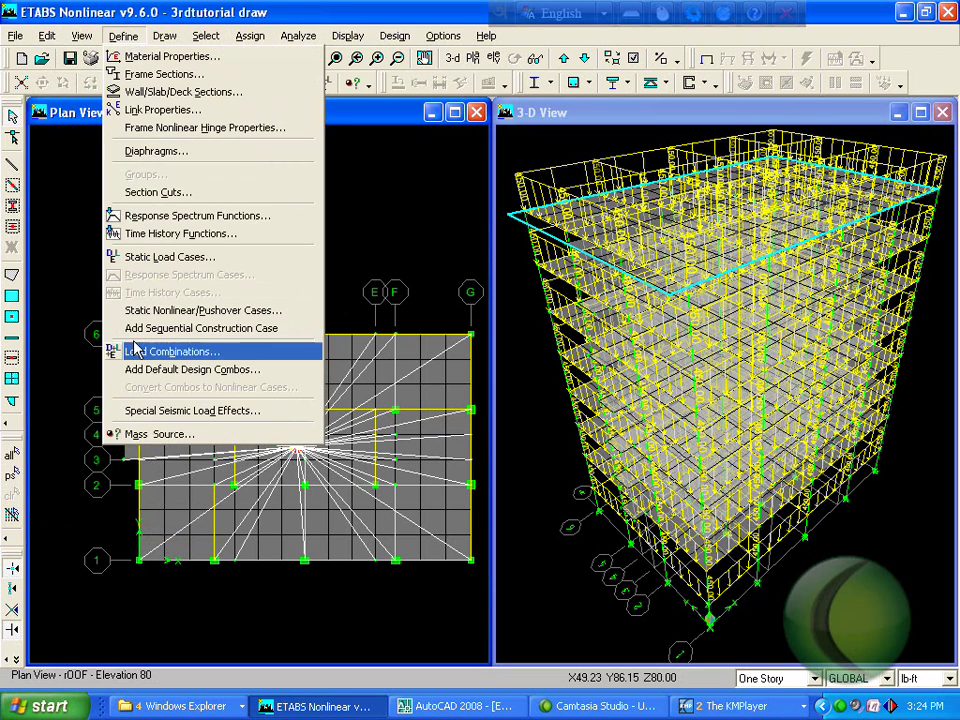
{"action": "left_click", "coordinate": [152, 370]}
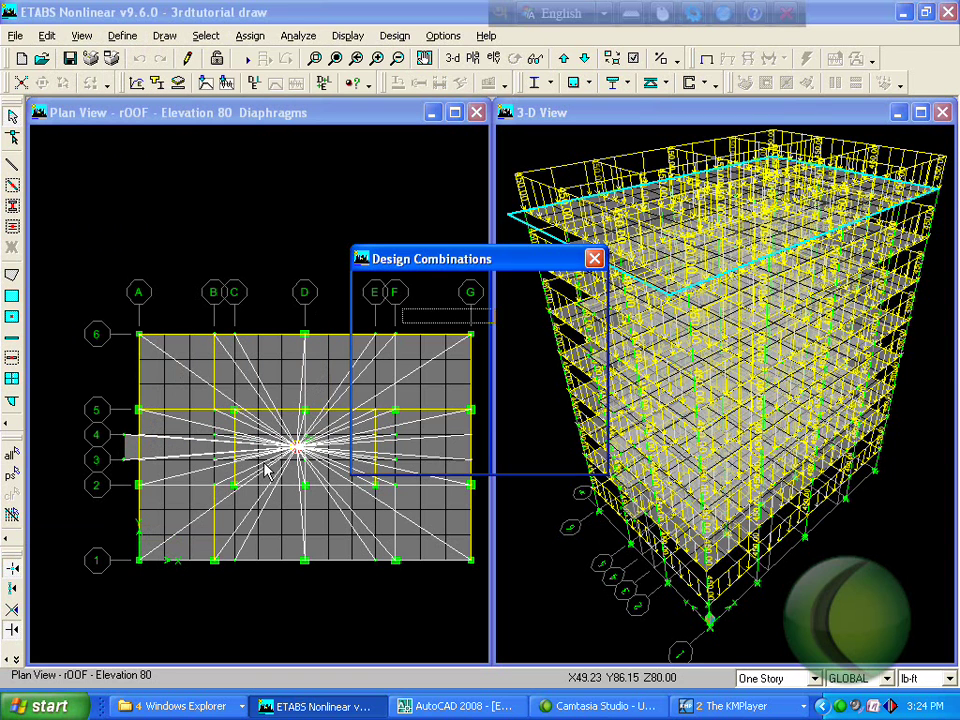
{"action": "left_click", "coordinate": [431, 366]}
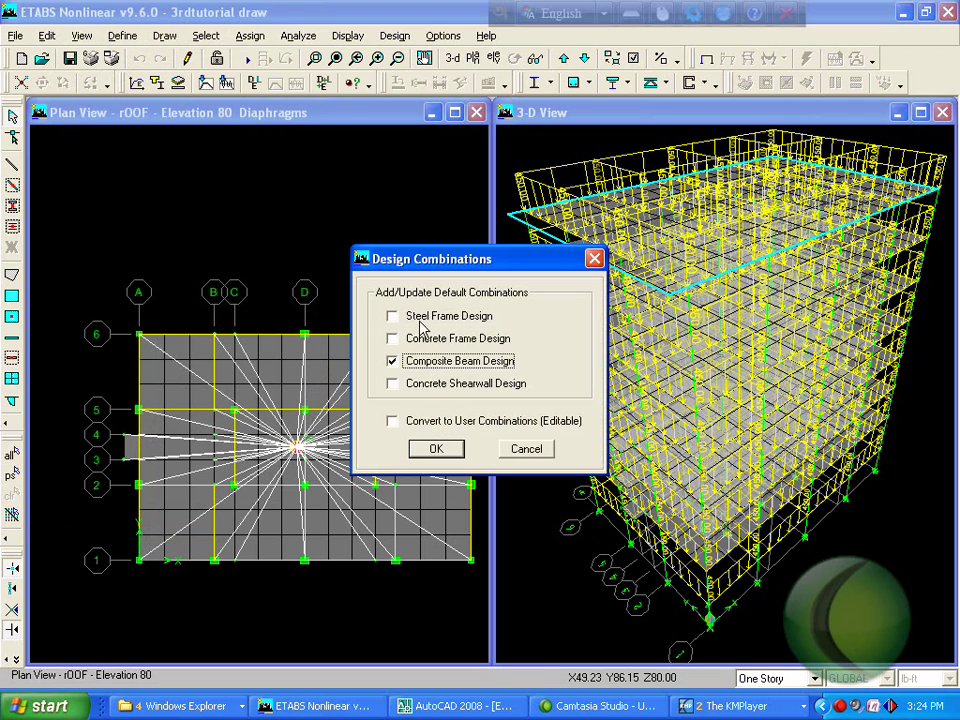
{"action": "left_click", "coordinate": [421, 340]}
{"action": "left_click", "coordinate": [423, 362]}
{"action": "left_click", "coordinate": [421, 423]}
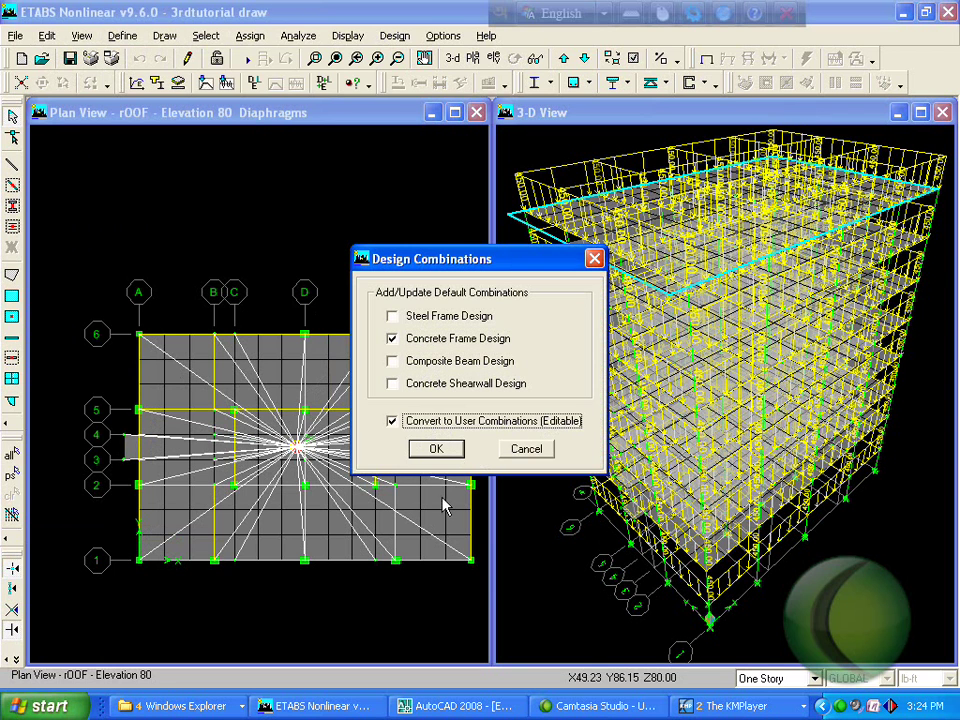
{"action": "left_click", "coordinate": [436, 452]}
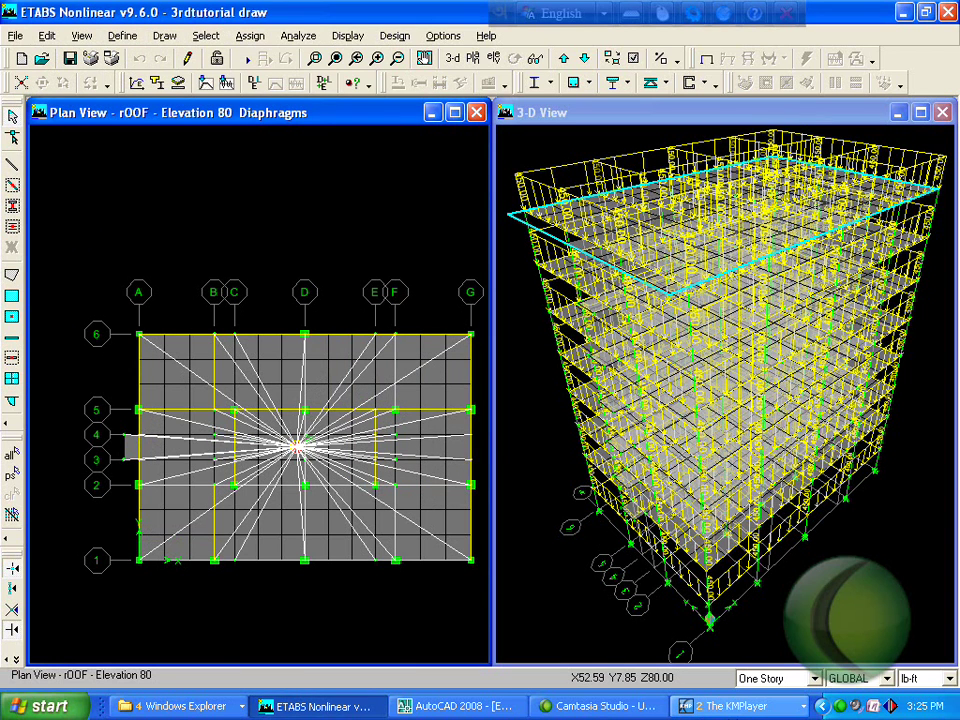
{"action": "left_click", "coordinate": [840, 706]}
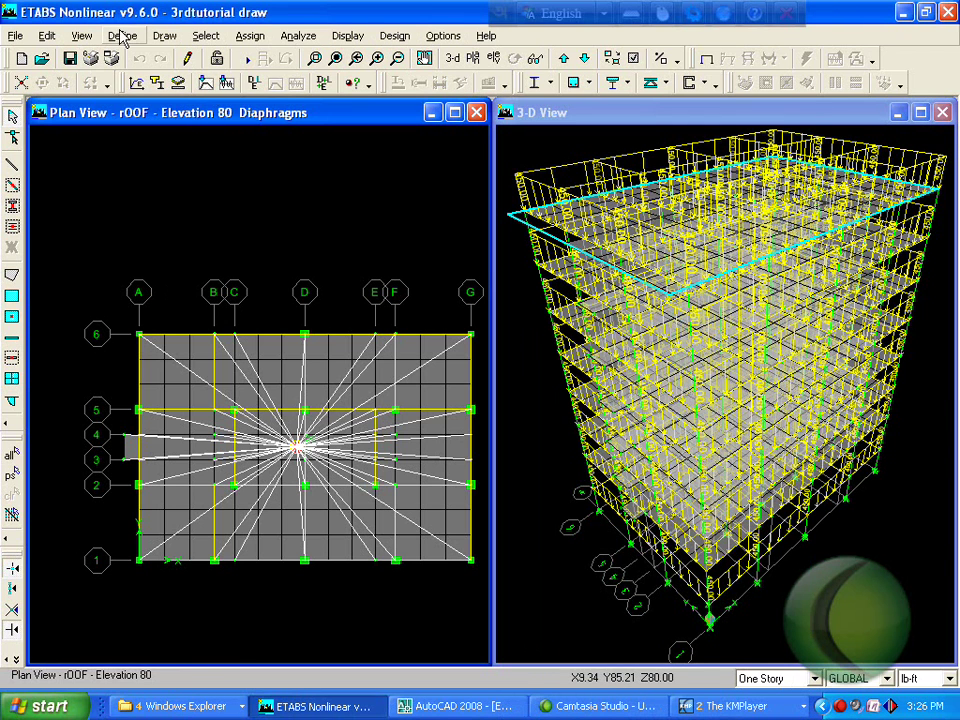
- Update the default concrete frame design combinations once more, again with conversion to editable user combinations
{"action": "left_click", "coordinate": [123, 36]}
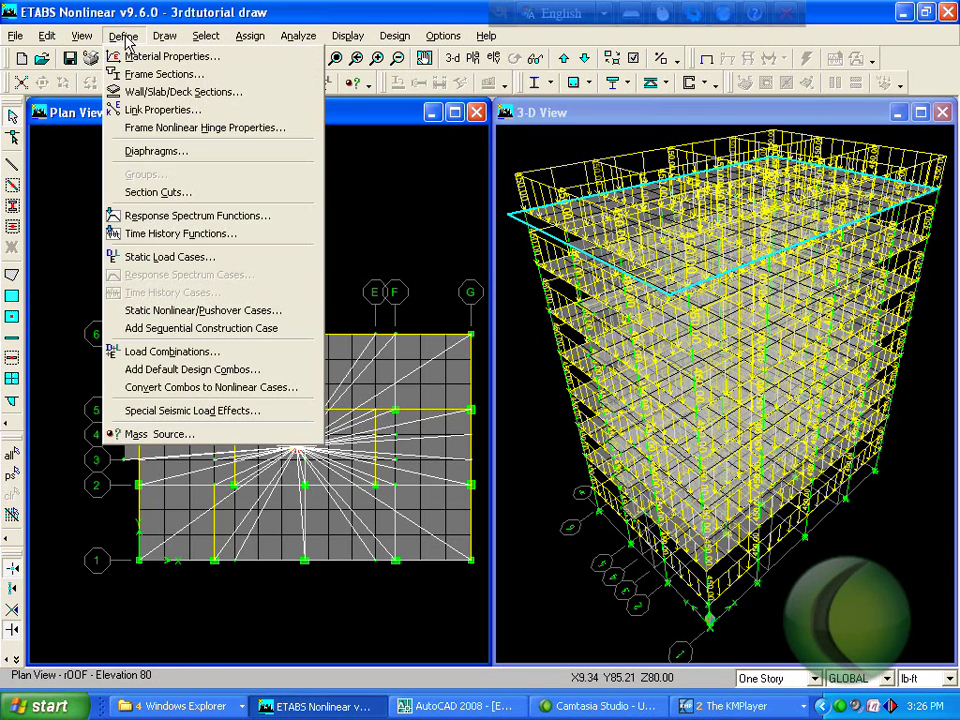
{"action": "left_click", "coordinate": [197, 370]}
{"action": "left_click", "coordinate": [415, 340]}
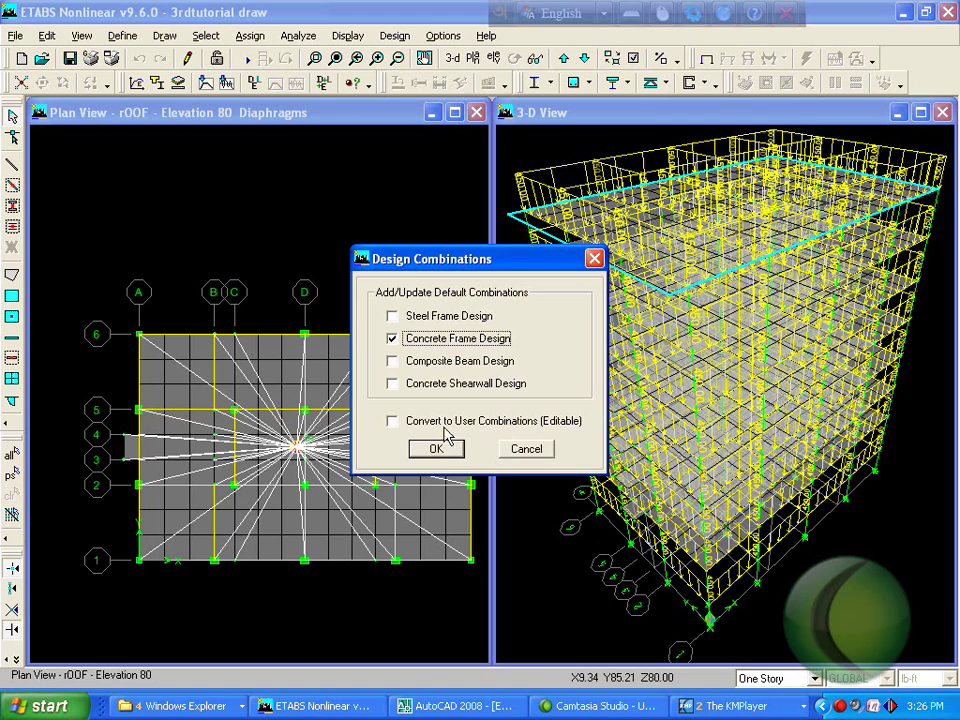
{"action": "left_click", "coordinate": [392, 421]}
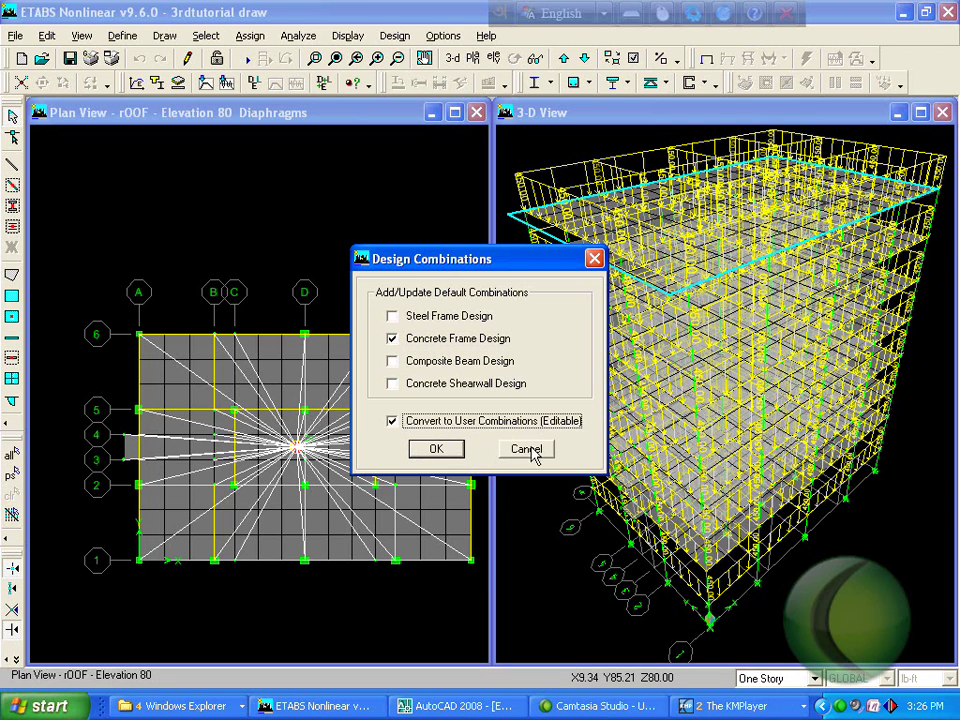
{"action": "left_click", "coordinate": [436, 449]}
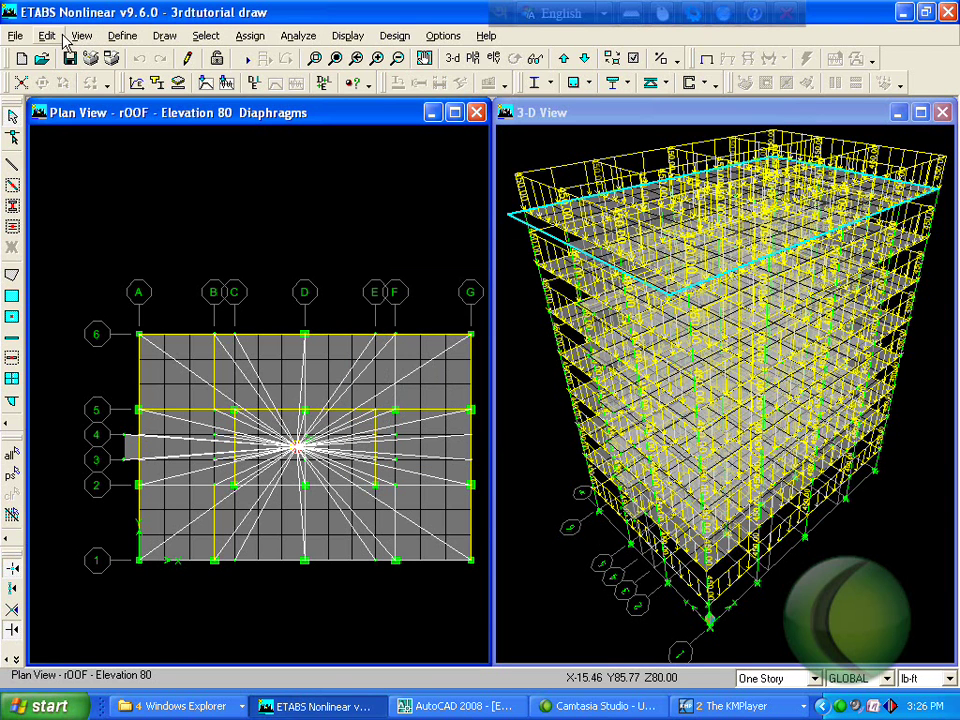
- Review the load cases and scale factors of load combinations UDCON1 and UDCON6
{"action": "left_click", "coordinate": [84, 37]}
{"action": "mouse_move", "coordinate": [123, 36]}
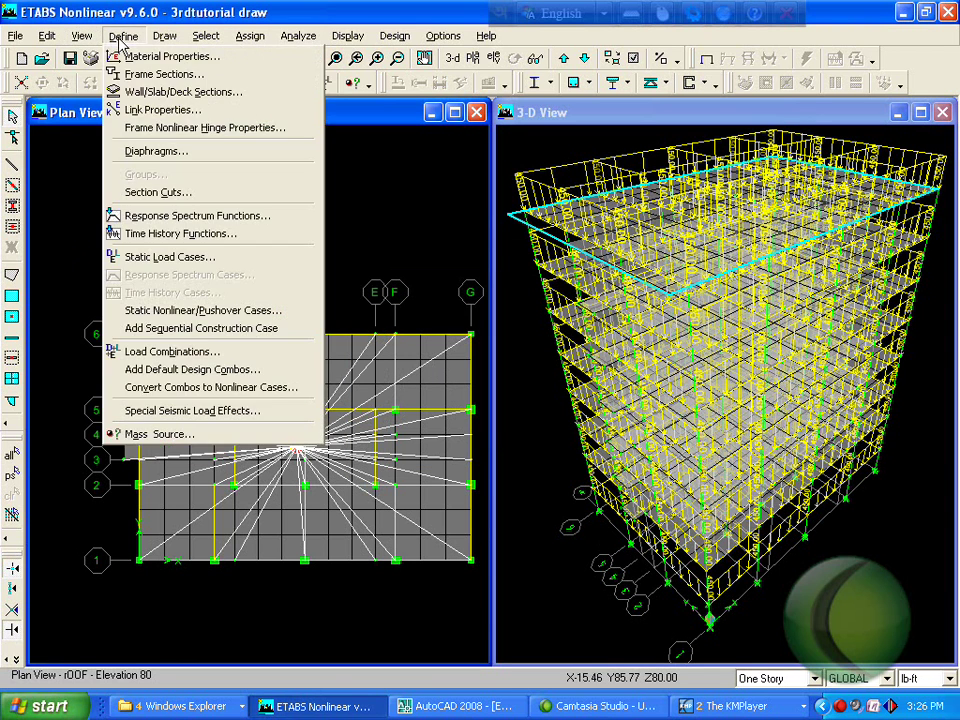
{"action": "left_click", "coordinate": [175, 352]}
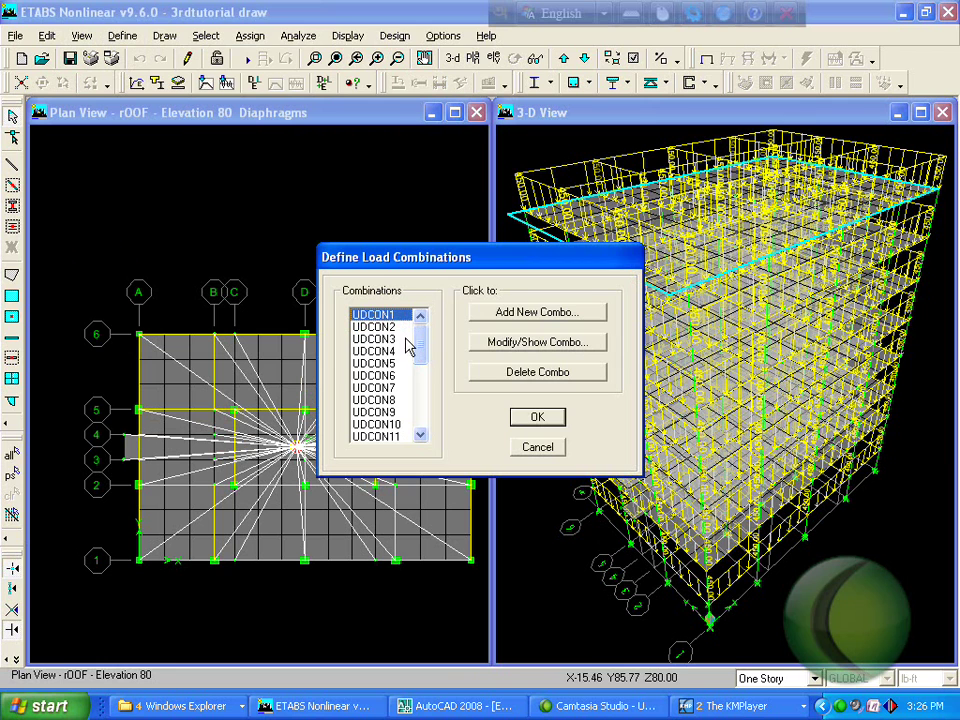
{"action": "left_click", "coordinate": [488, 352]}
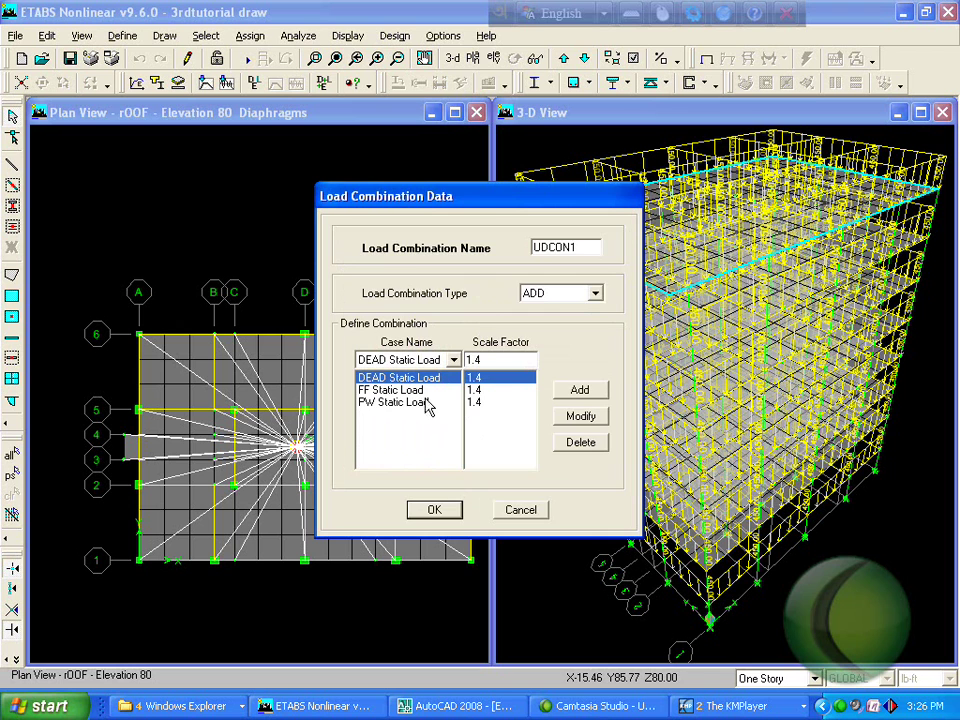
{"action": "left_click", "coordinate": [434, 509]}
{"action": "left_click", "coordinate": [404, 376]}
{"action": "left_click", "coordinate": [534, 342]}
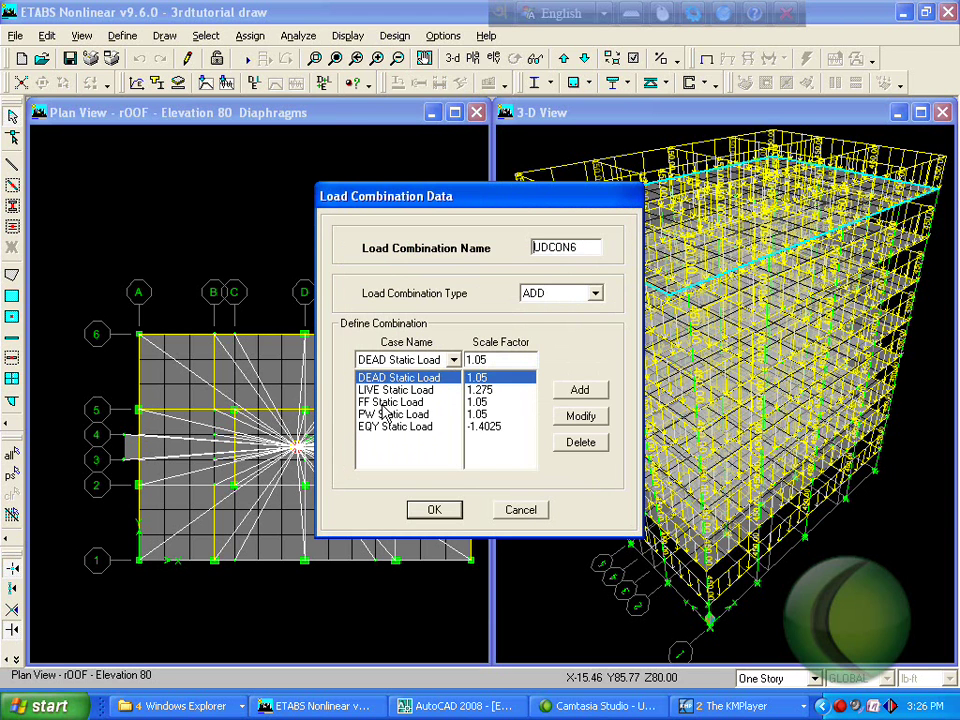
{"action": "left_click", "coordinate": [440, 503]}
{"action": "left_click", "coordinate": [518, 510]}
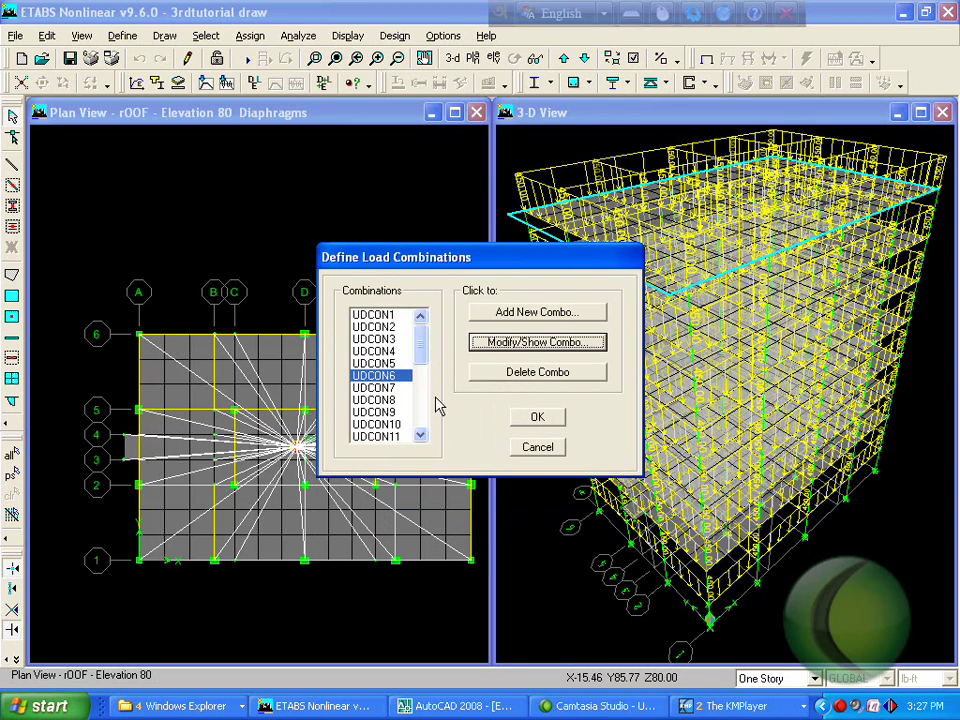
- Start a new load combination based on UDCON1 and name it REACTION
{"action": "left_click", "coordinate": [556, 315]}
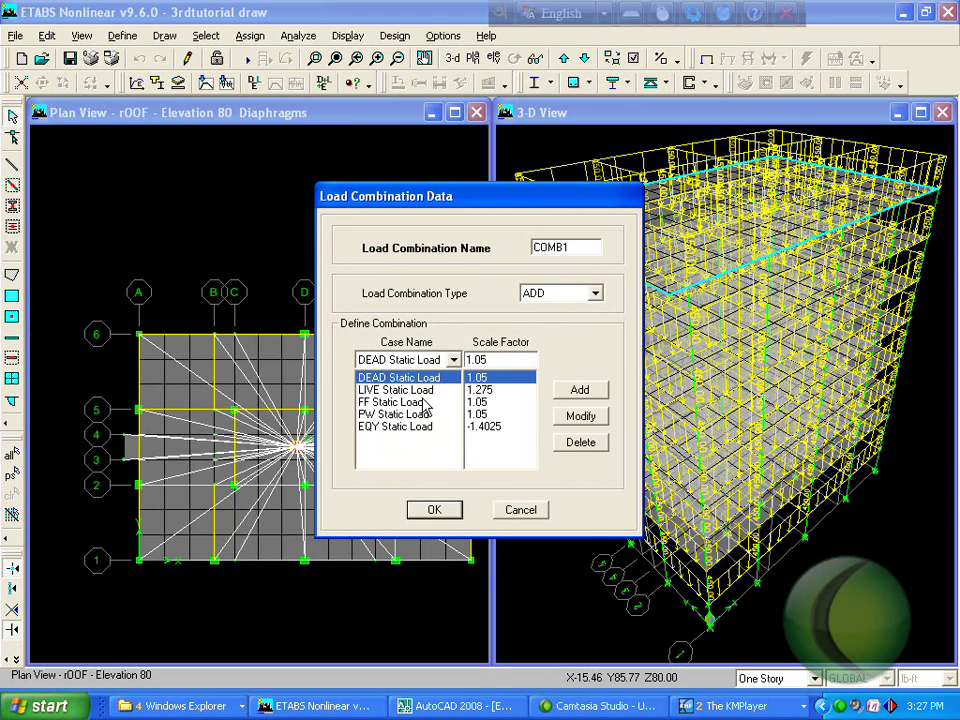
{"action": "left_click", "coordinate": [520, 511]}
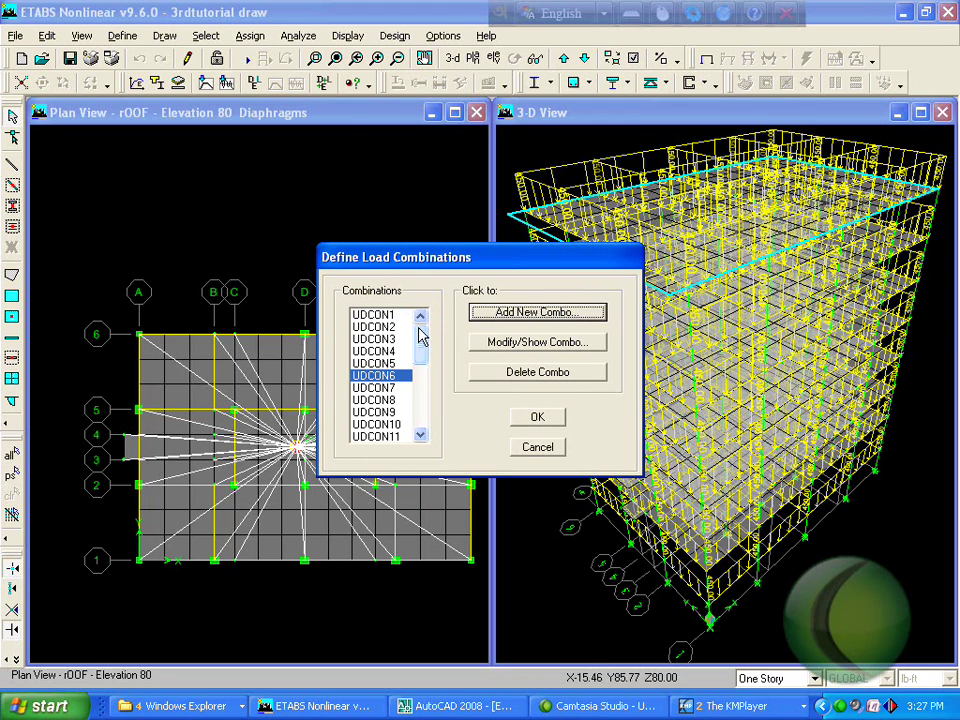
{"action": "left_click", "coordinate": [391, 315]}
{"action": "left_click", "coordinate": [541, 316]}
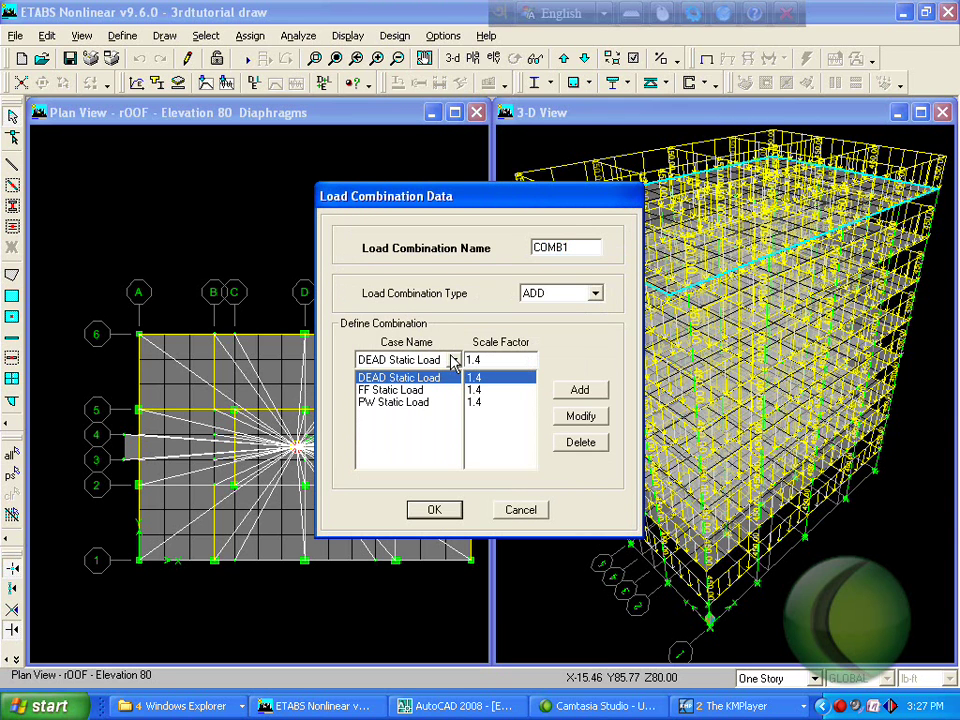
{"action": "left_click", "coordinate": [455, 361]}
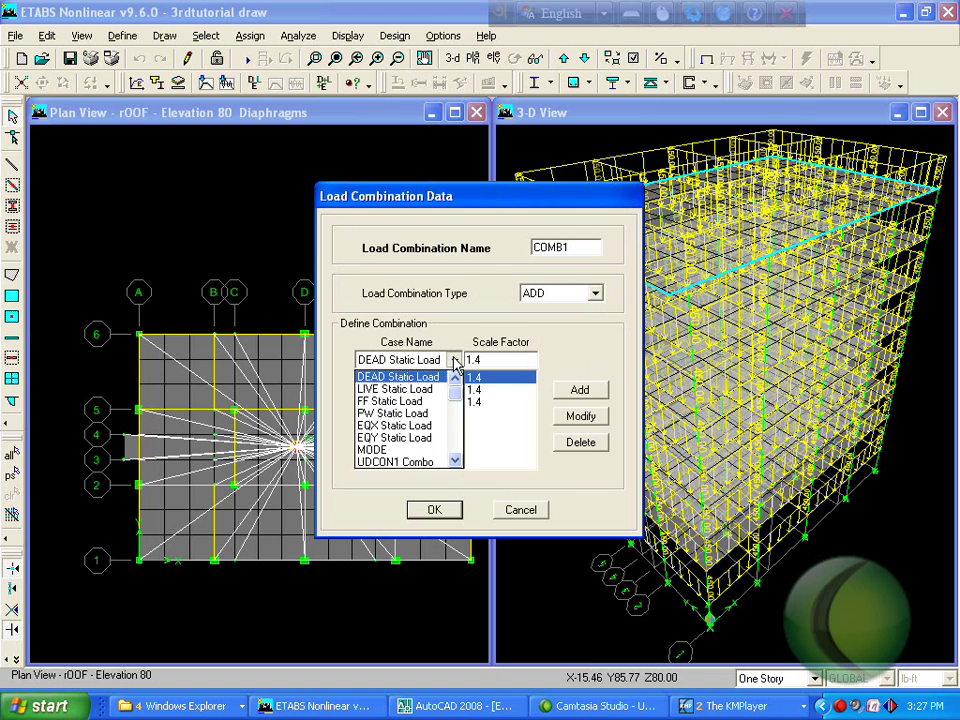
{"action": "left_click", "coordinate": [579, 250]}
{"action": "double_click", "coordinate": [578, 247]}
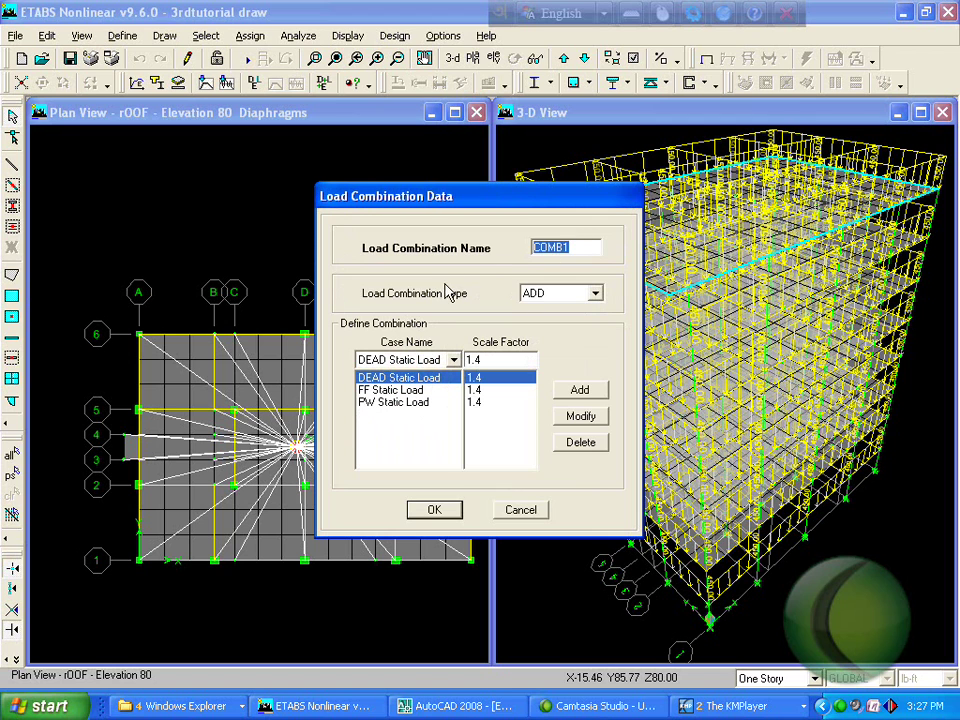
{"action": "type", "text": "REACTION"}
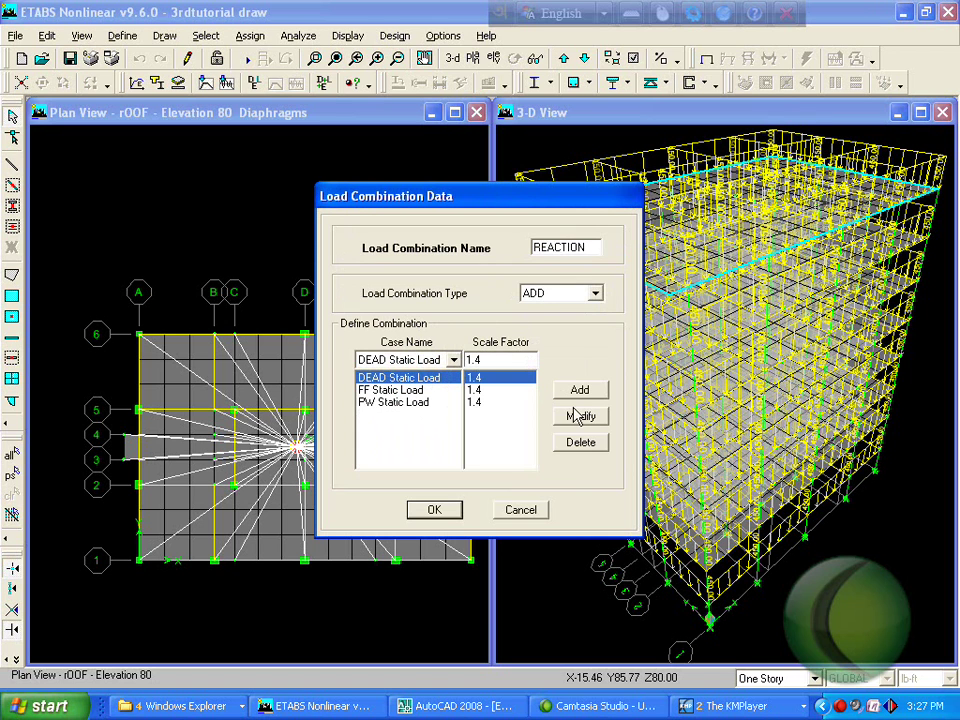
- Set the scale factors of the DEAD and FF static loads in the REACTION combination to 1
{"action": "double_click", "coordinate": [499, 356]}
{"action": "type", "text": "1"}
{"action": "left_click", "coordinate": [581, 417]}
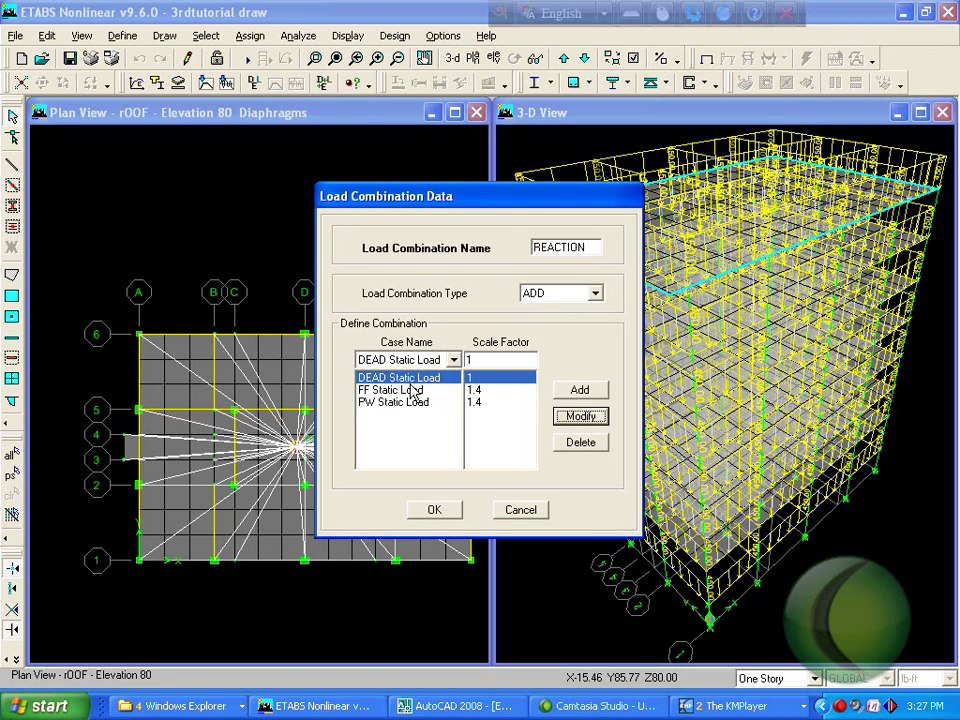
{"action": "left_click", "coordinate": [417, 390]}
{"action": "double_click", "coordinate": [499, 364]}
{"action": "type", "text": "1"}
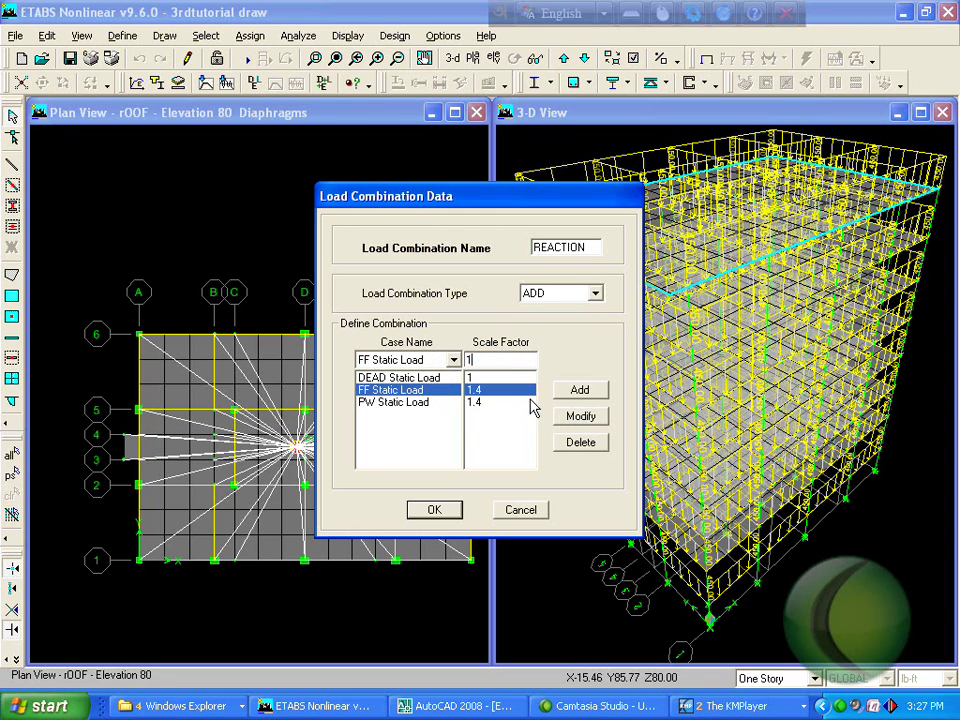
{"action": "left_click", "coordinate": [581, 420]}
- Set the PW static load's scale factor in REACTION to 1 and accept the load combination definitions
{"action": "left_click", "coordinate": [446, 401]}
{"action": "double_click", "coordinate": [484, 358]}
{"action": "type", "text": "1"}
{"action": "left_click", "coordinate": [580, 416]}
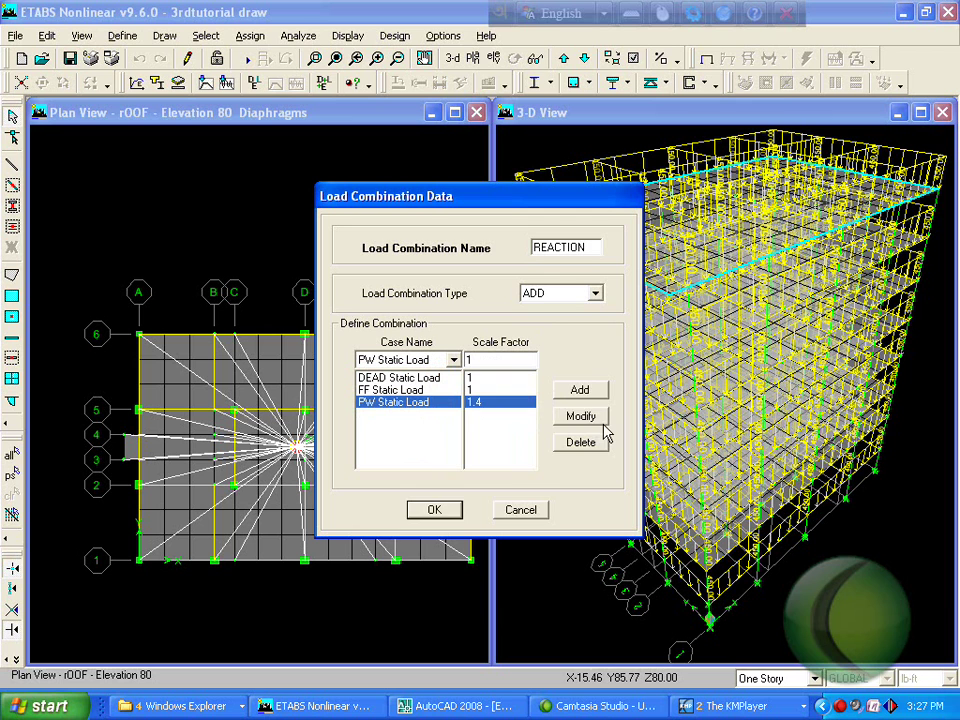
{"action": "left_click", "coordinate": [437, 510]}
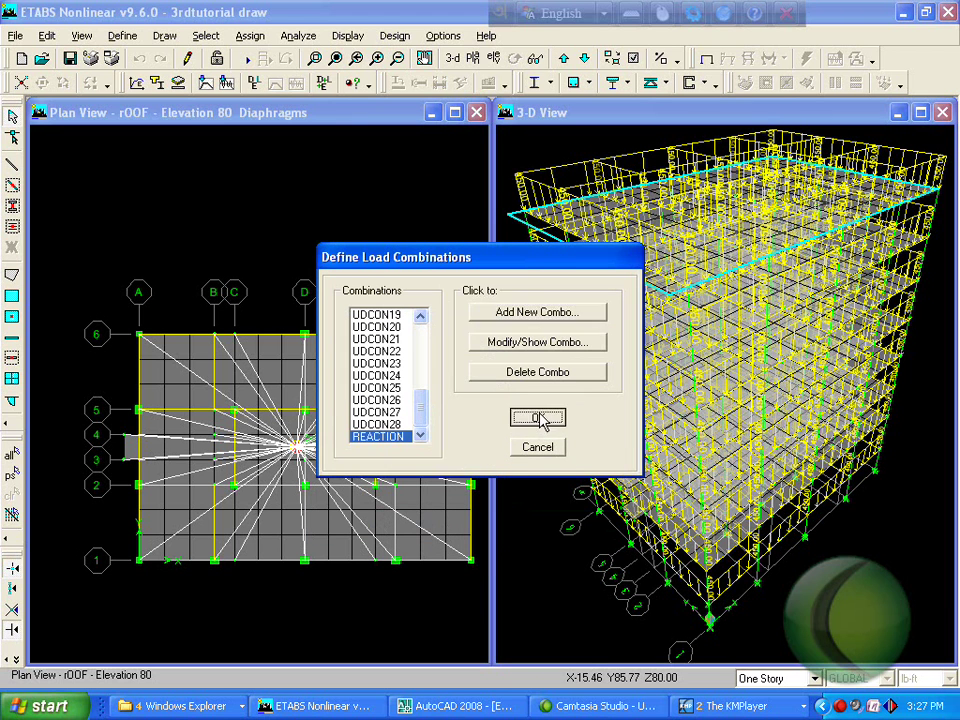
{"action": "left_click", "coordinate": [538, 417]}
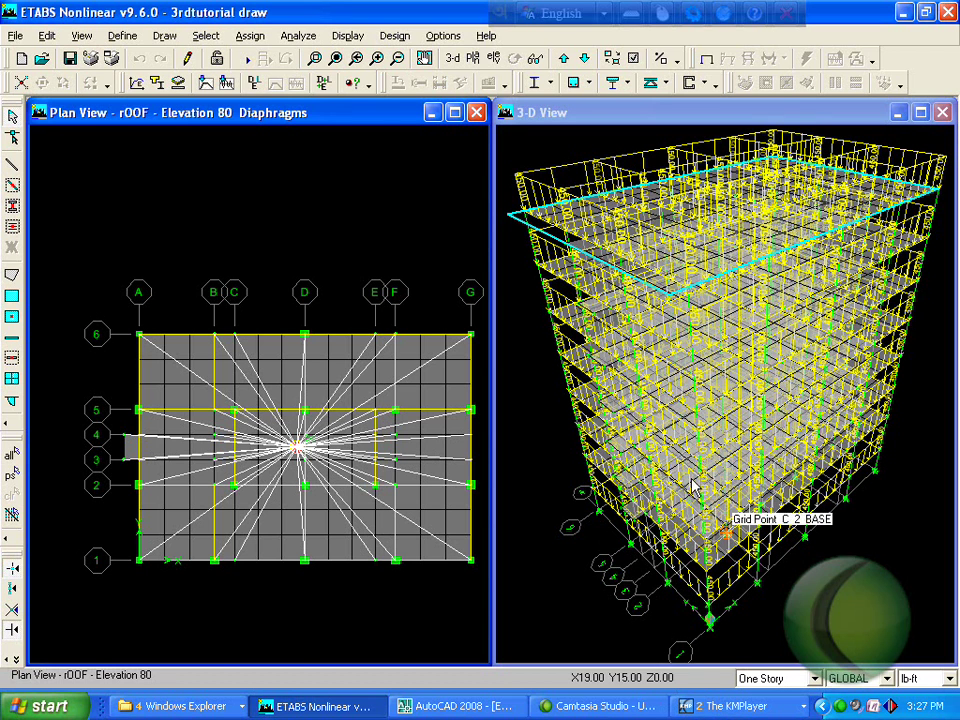
- Run the analysis of the building model
{"action": "left_click", "coordinate": [298, 37]}
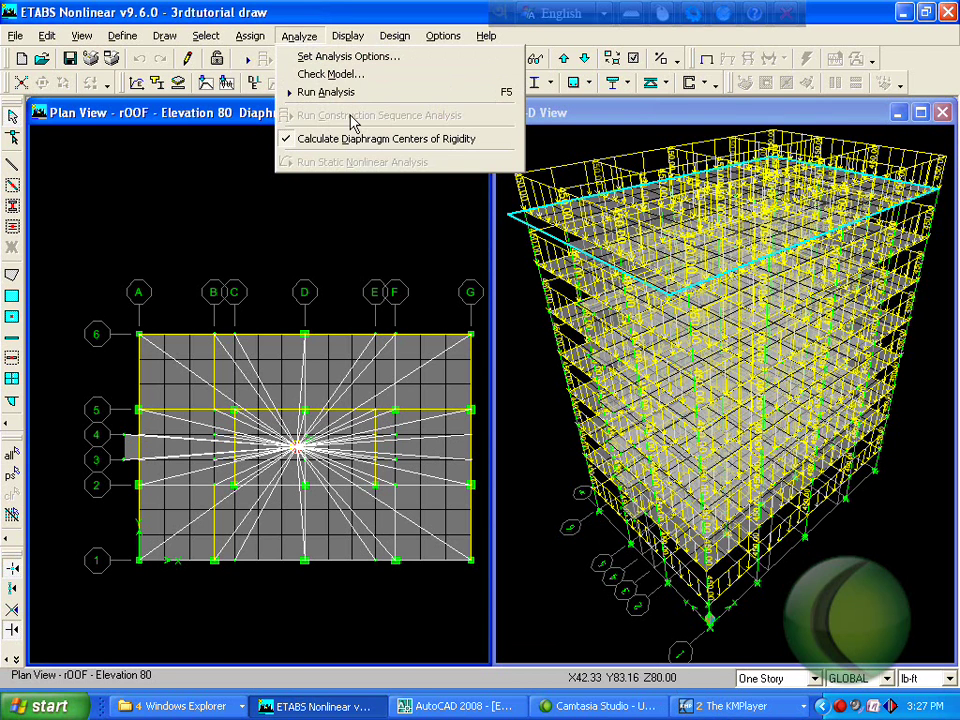
{"action": "left_click", "coordinate": [354, 92]}
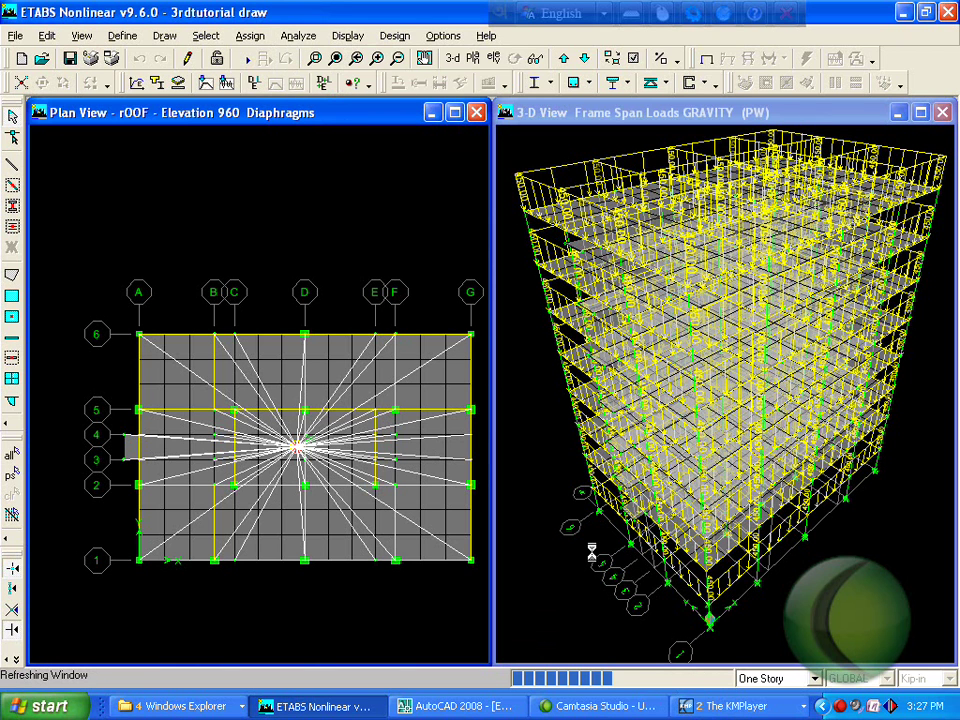
{"action": "double_click", "coordinate": [820, 707]}
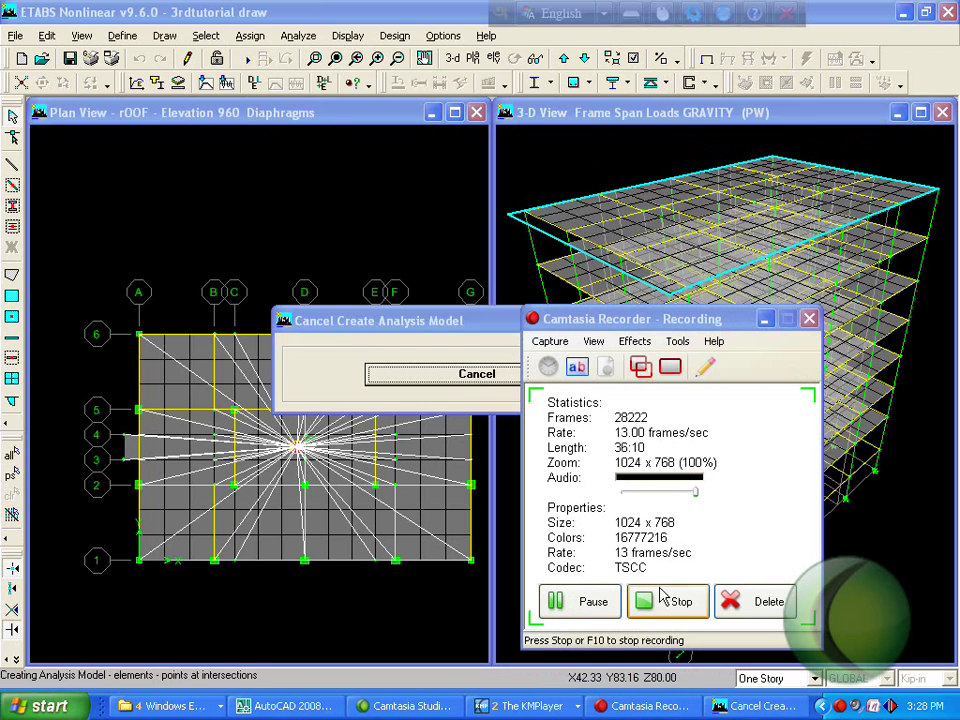
{"action": "left_click", "coordinate": [606, 608]}
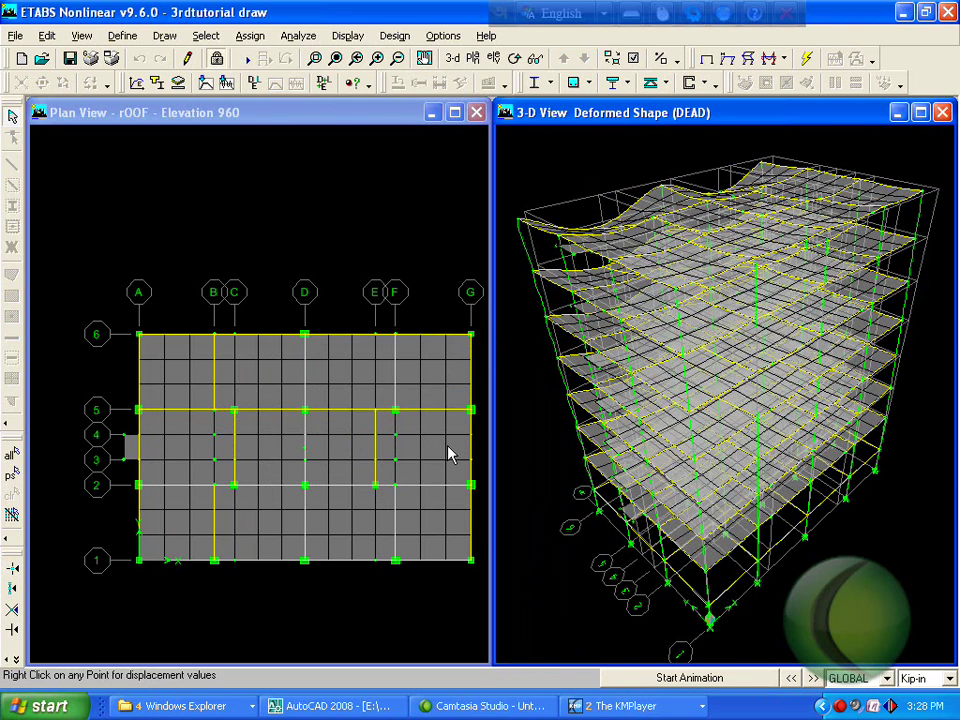
- Check the displacements of the roof corner point in the DEAD deformed shape of the 3-D view
{"action": "right_click", "coordinate": [518, 220]}
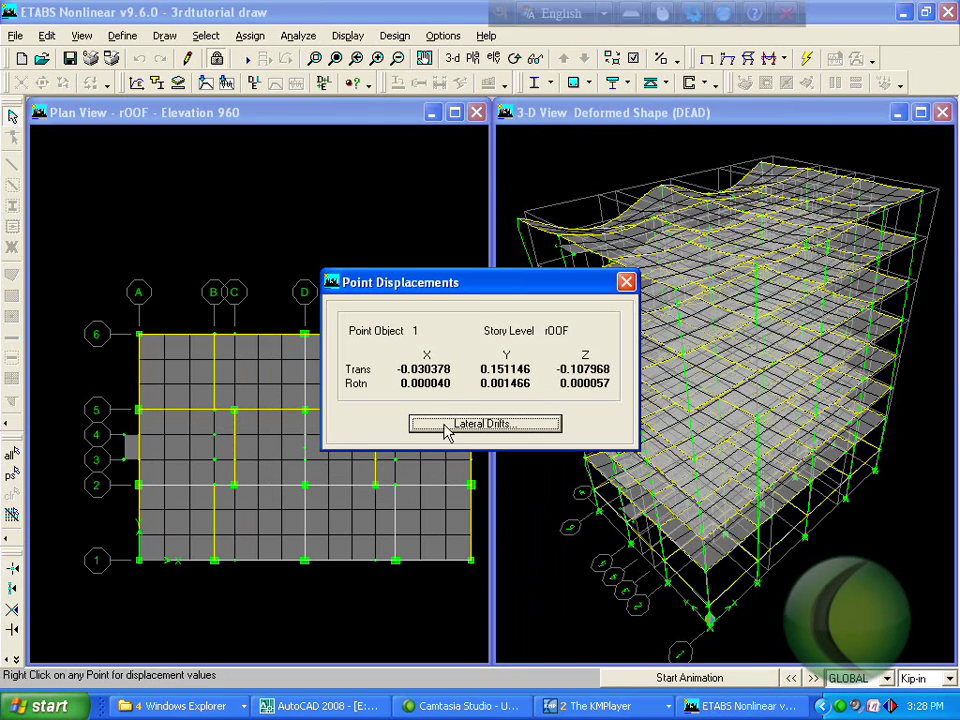
{"action": "left_click", "coordinate": [626, 282]}
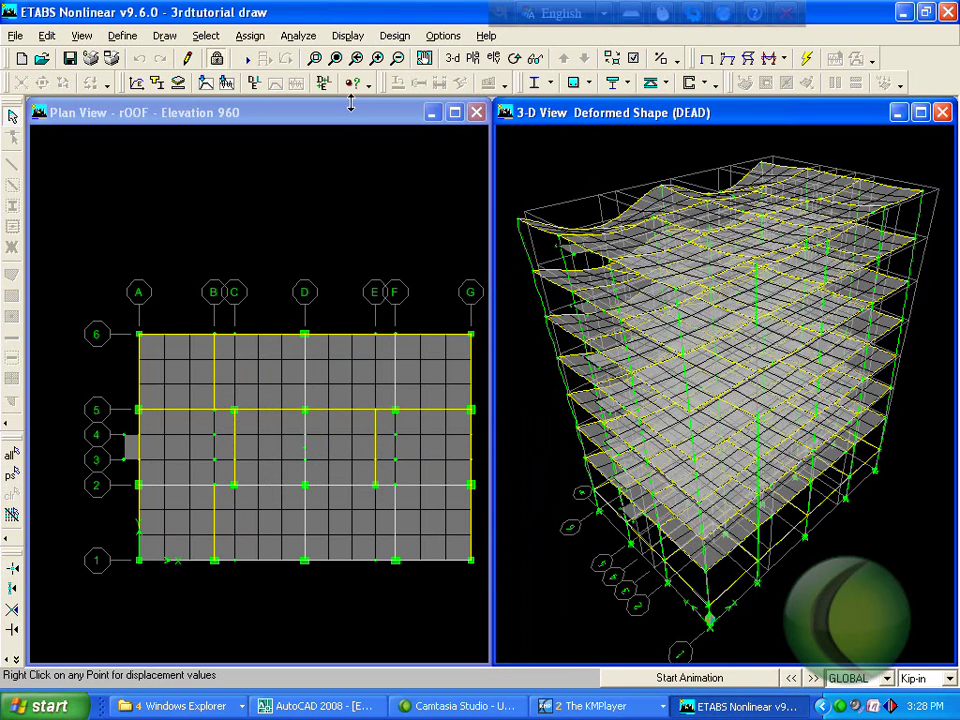
- Show the 3-D deformed shape for the EQX static load and check the displacements of the same roof corner point
{"action": "left_click", "coordinate": [348, 36]}
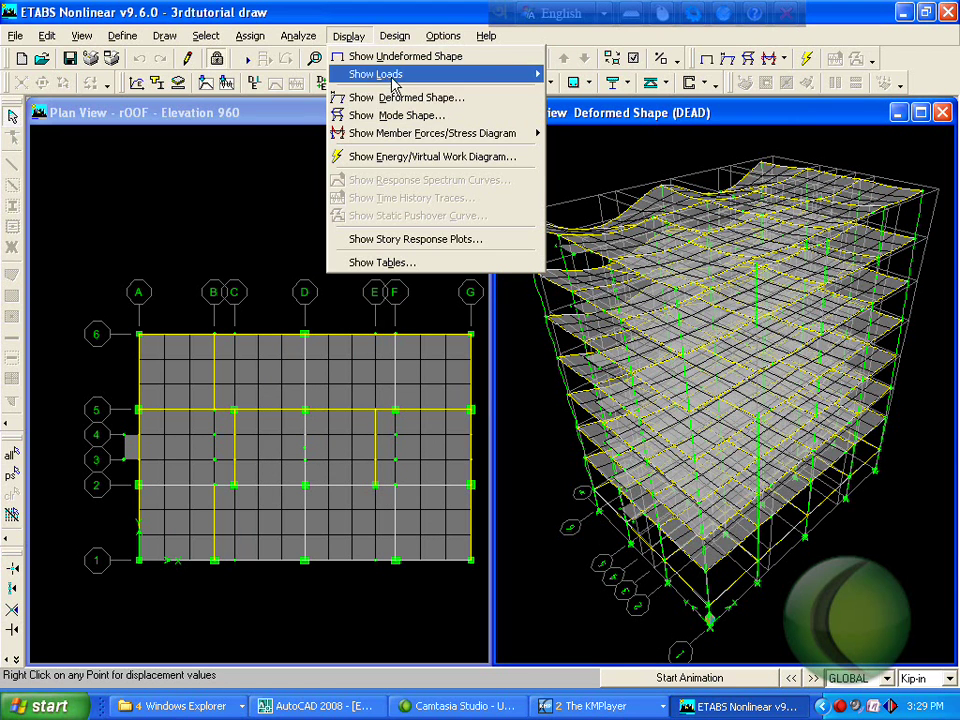
{"action": "left_click", "coordinate": [443, 328]}
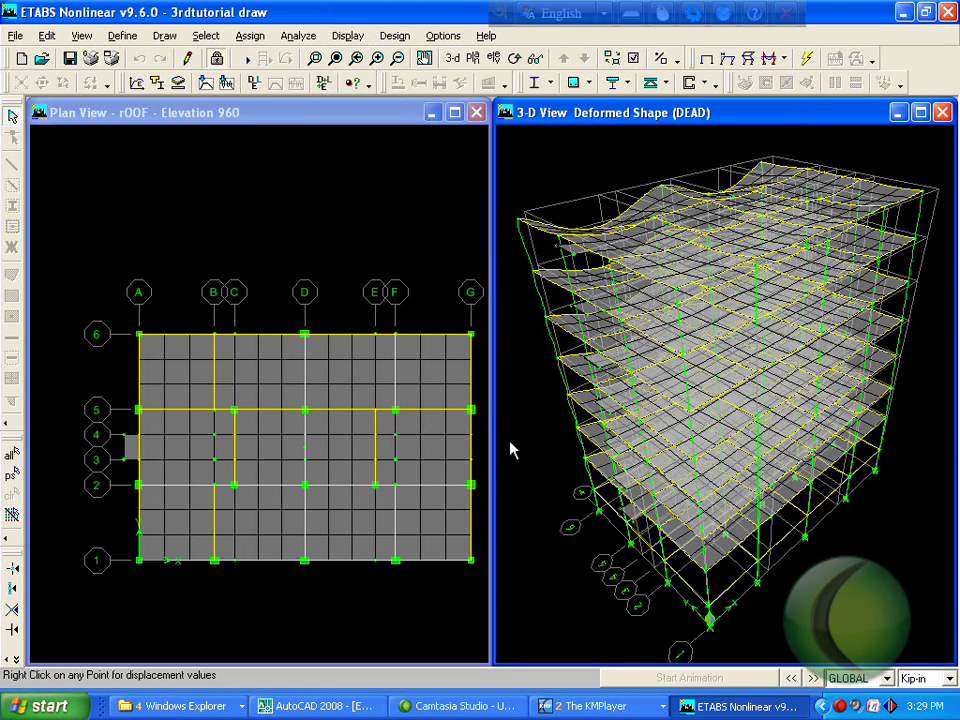
{"action": "left_click", "coordinate": [505, 305]}
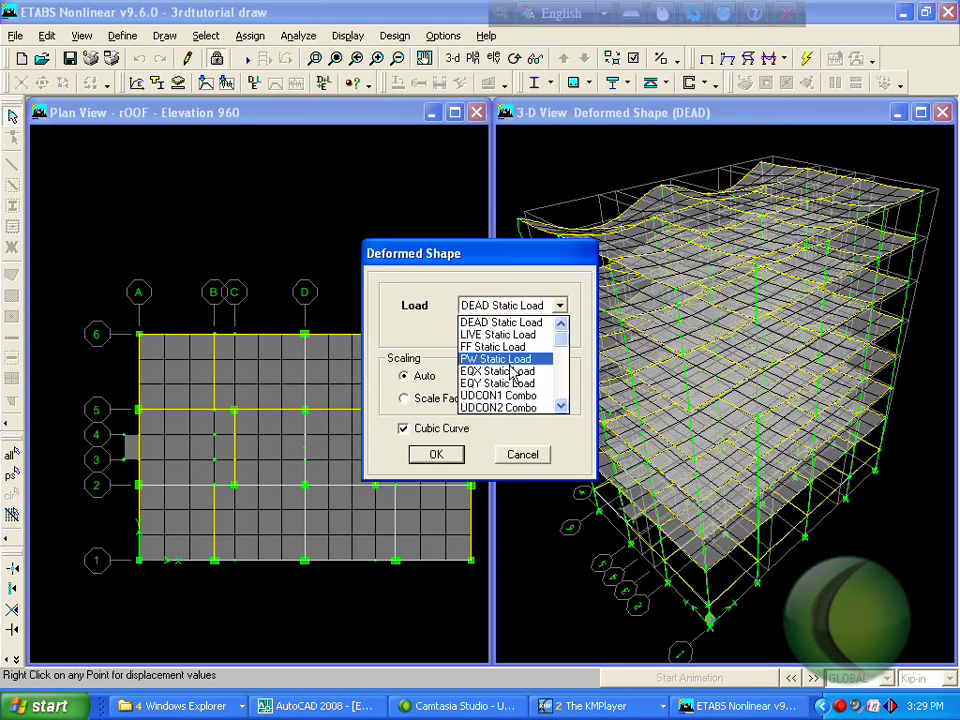
{"action": "left_click", "coordinate": [497, 371]}
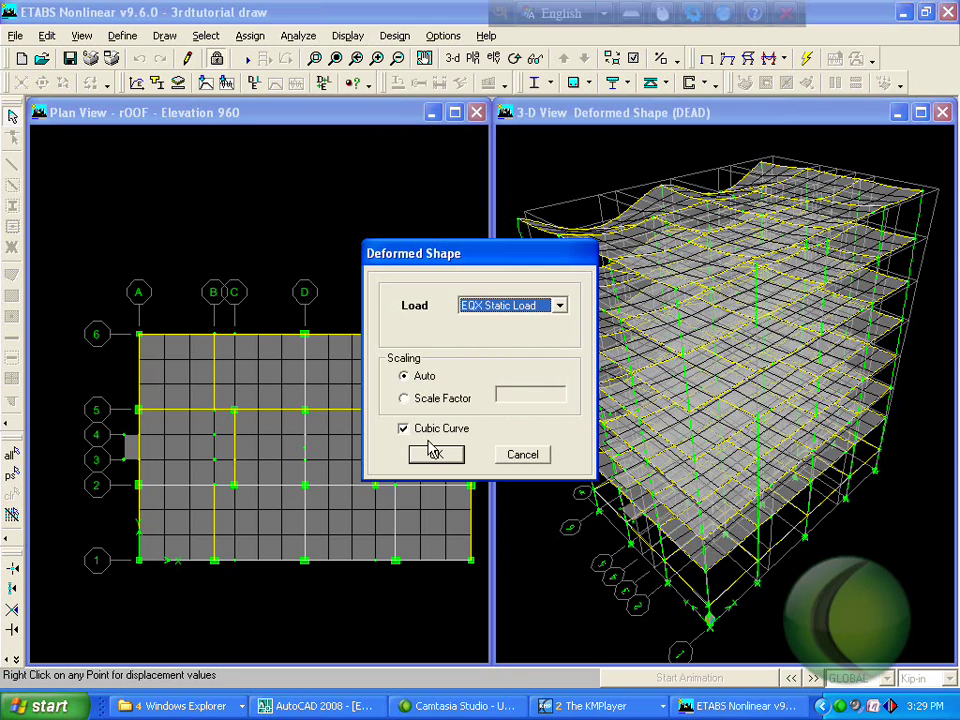
{"action": "left_click", "coordinate": [434, 454]}
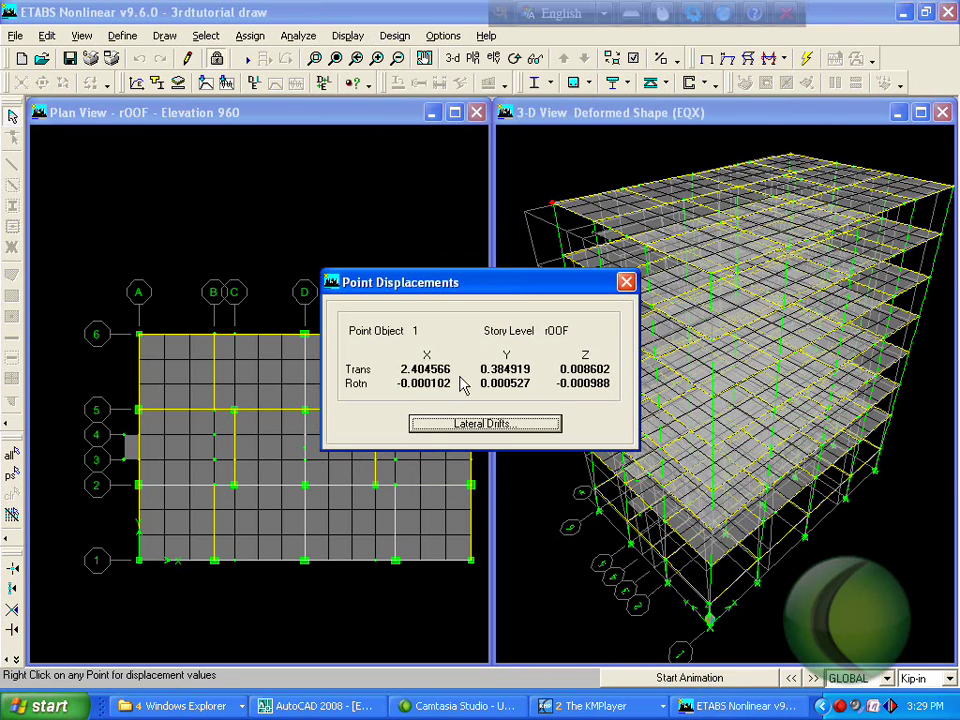
{"action": "left_click", "coordinate": [626, 283]}
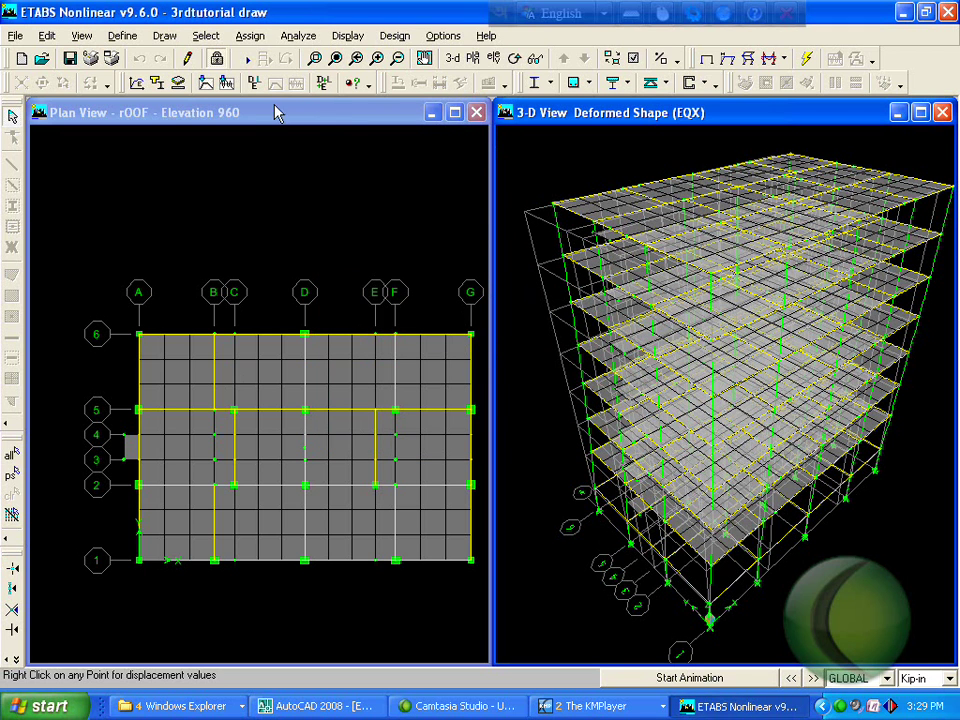
{"action": "left_click", "coordinate": [346, 35]}
{"action": "mouse_move", "coordinate": [395, 36]}
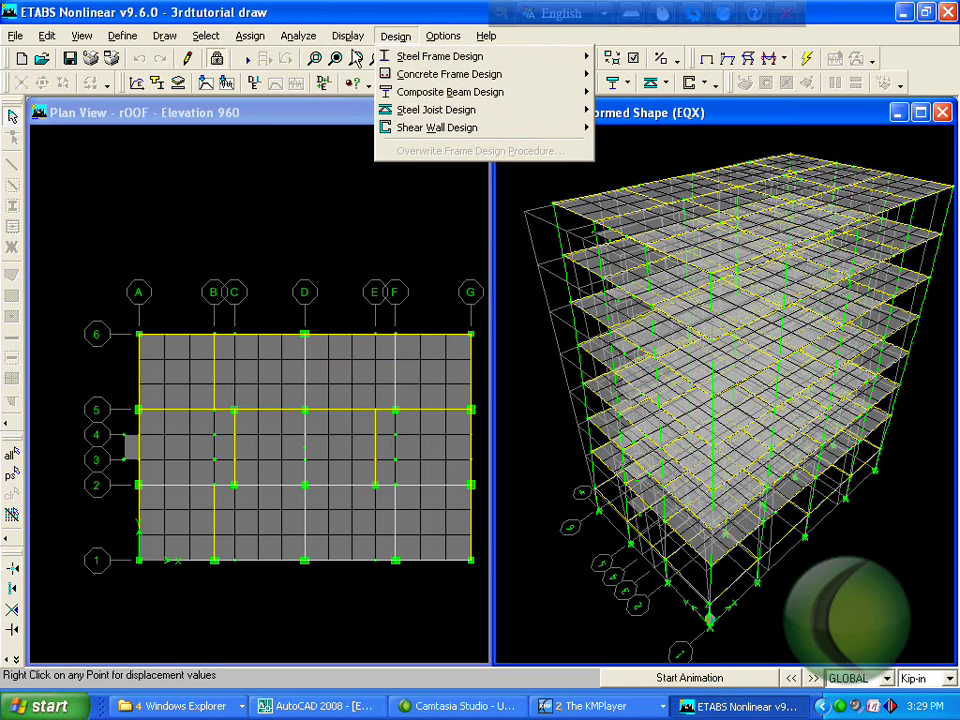
{"action": "mouse_move", "coordinate": [348, 36]}
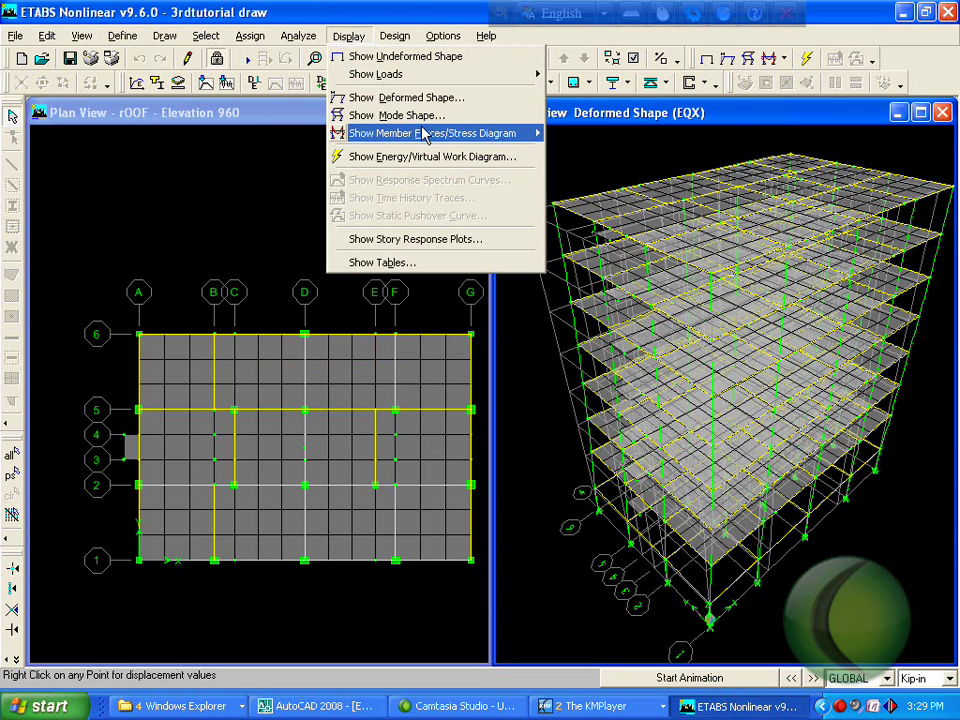
{"action": "left_click", "coordinate": [432, 98]}
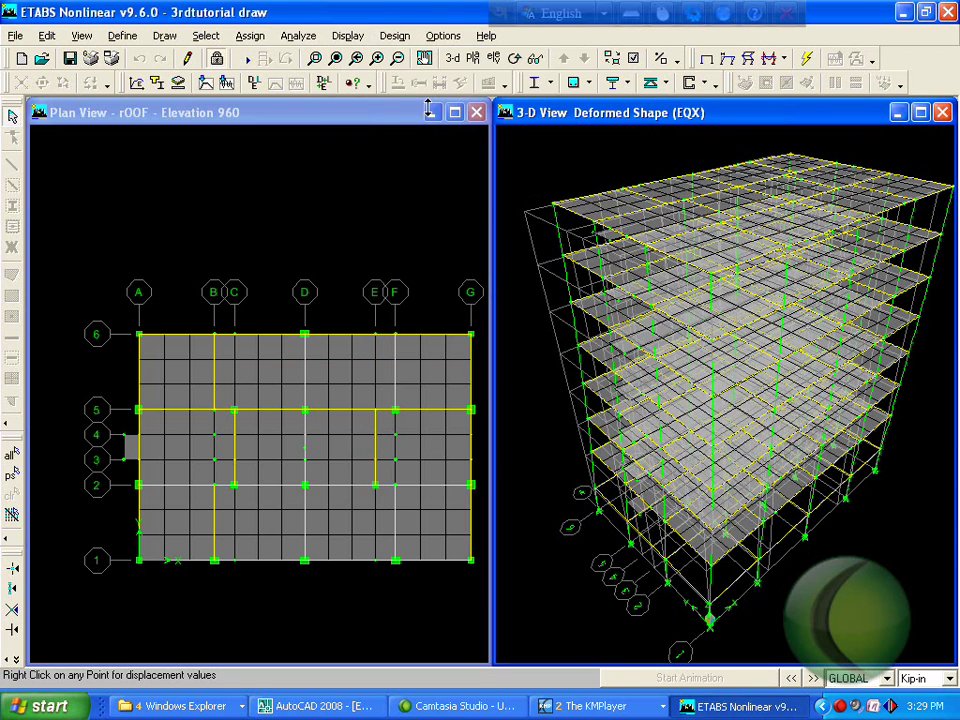
{"action": "left_click", "coordinate": [535, 458]}
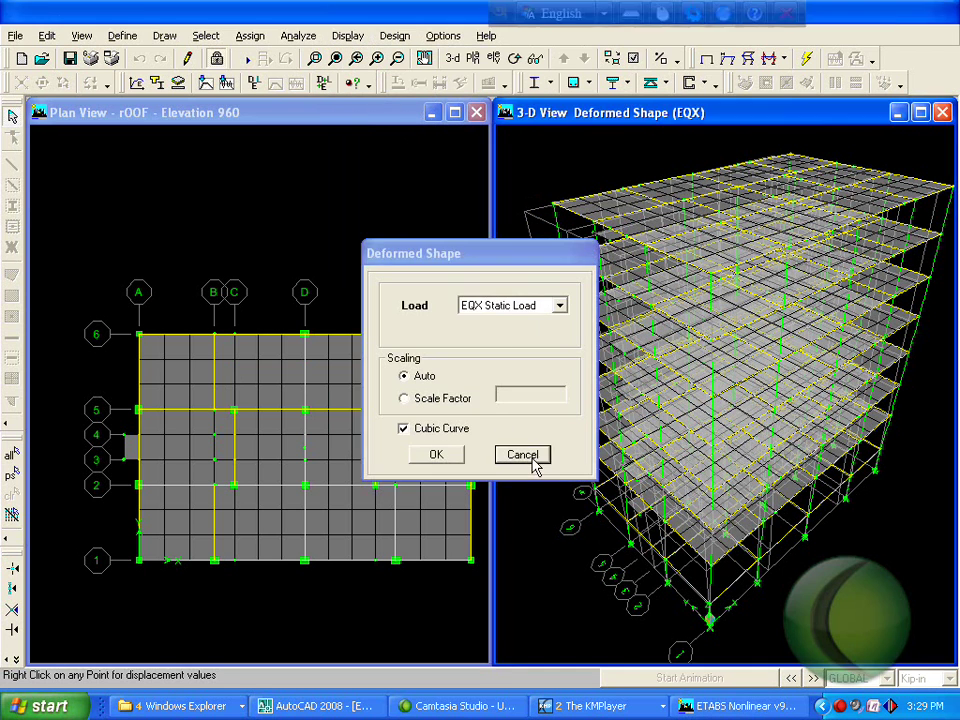
- Examine the maximum story displacement plots of diaphragm D1 for load cases EQX and EQY
{"action": "left_click", "coordinate": [348, 35]}
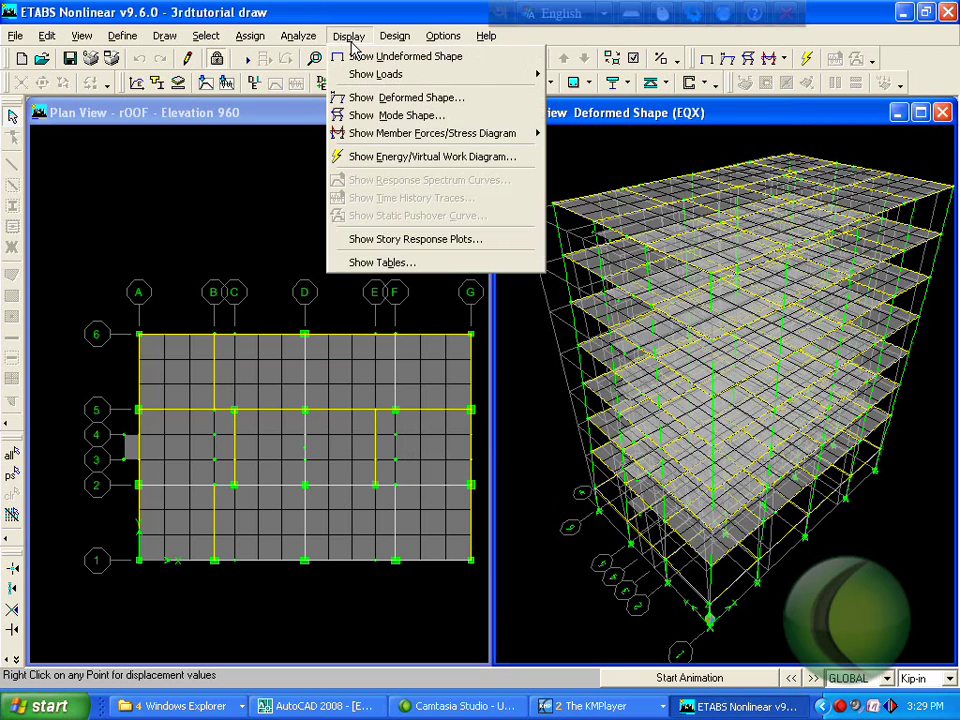
{"action": "left_click", "coordinate": [447, 244]}
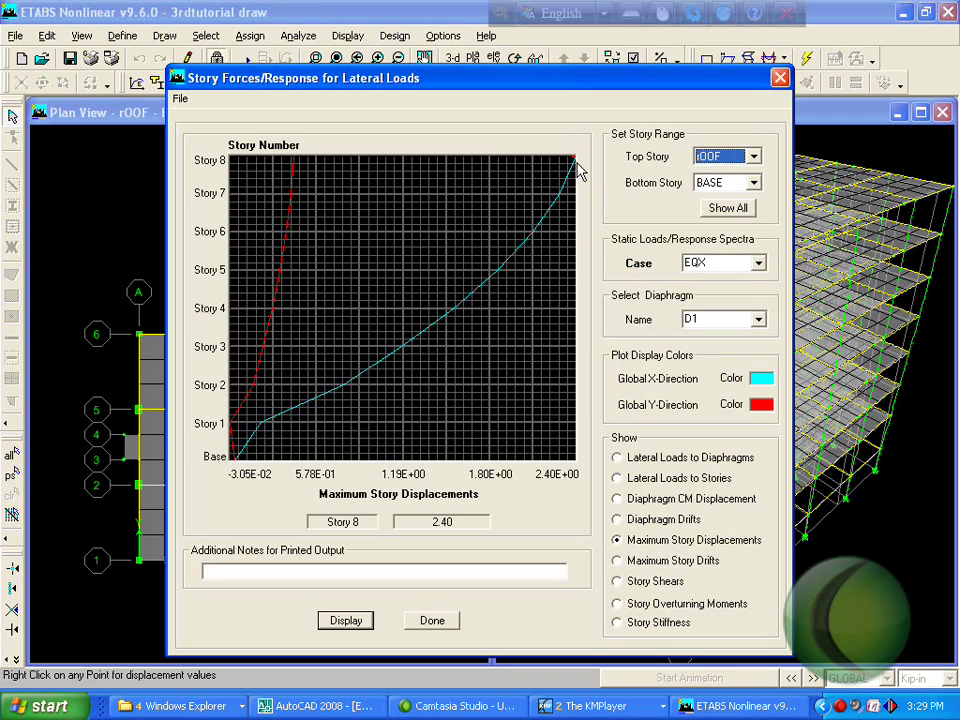
{"action": "left_click", "coordinate": [743, 262]}
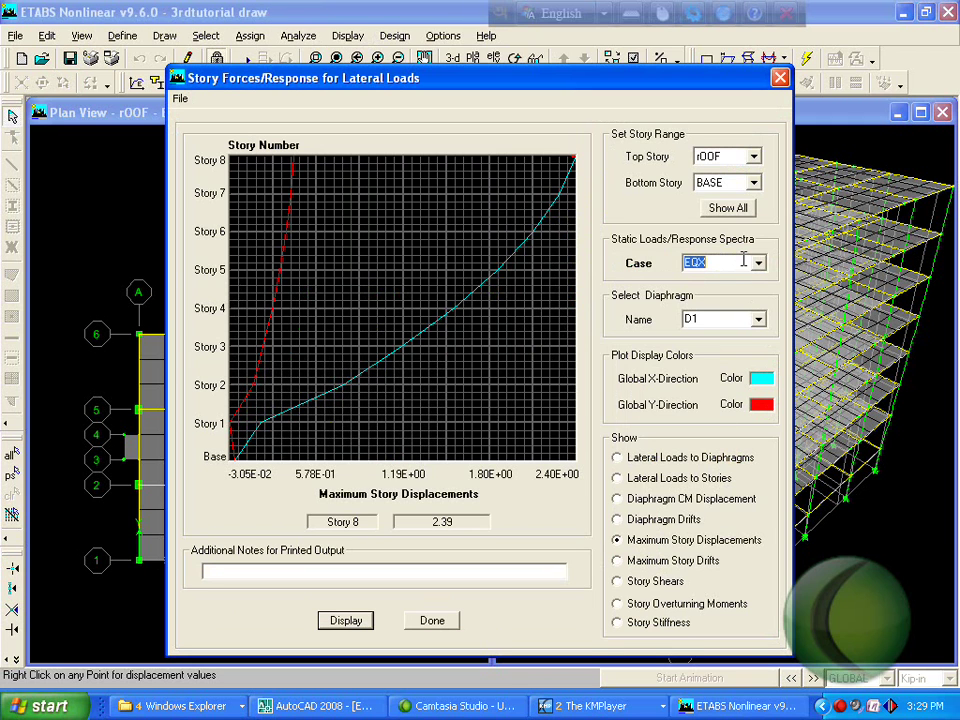
{"action": "left_click", "coordinate": [753, 263]}
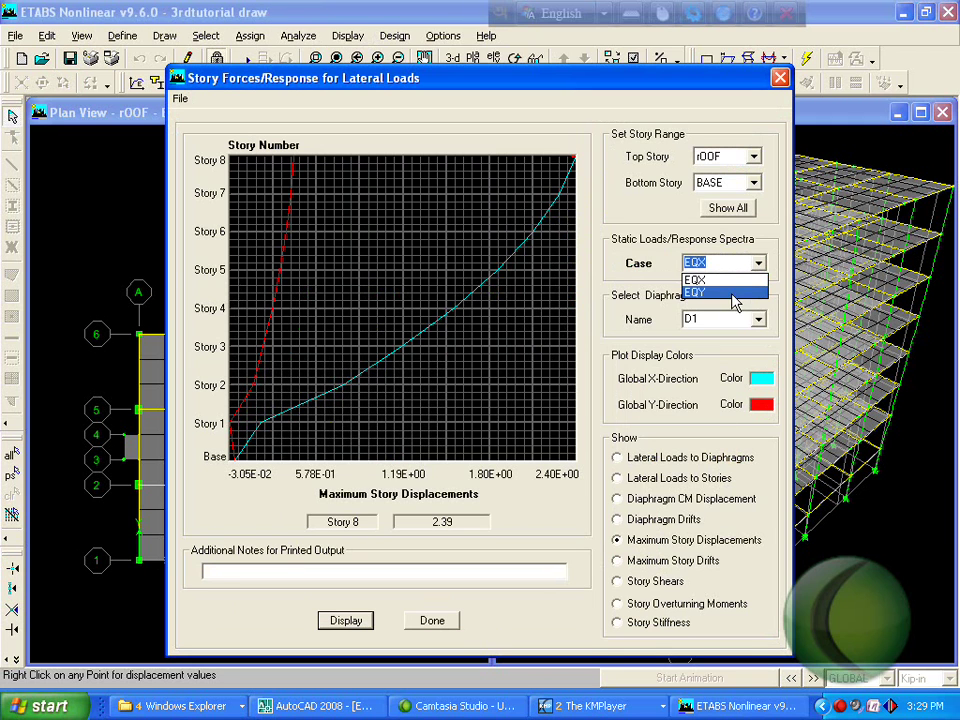
{"action": "left_click", "coordinate": [737, 293]}
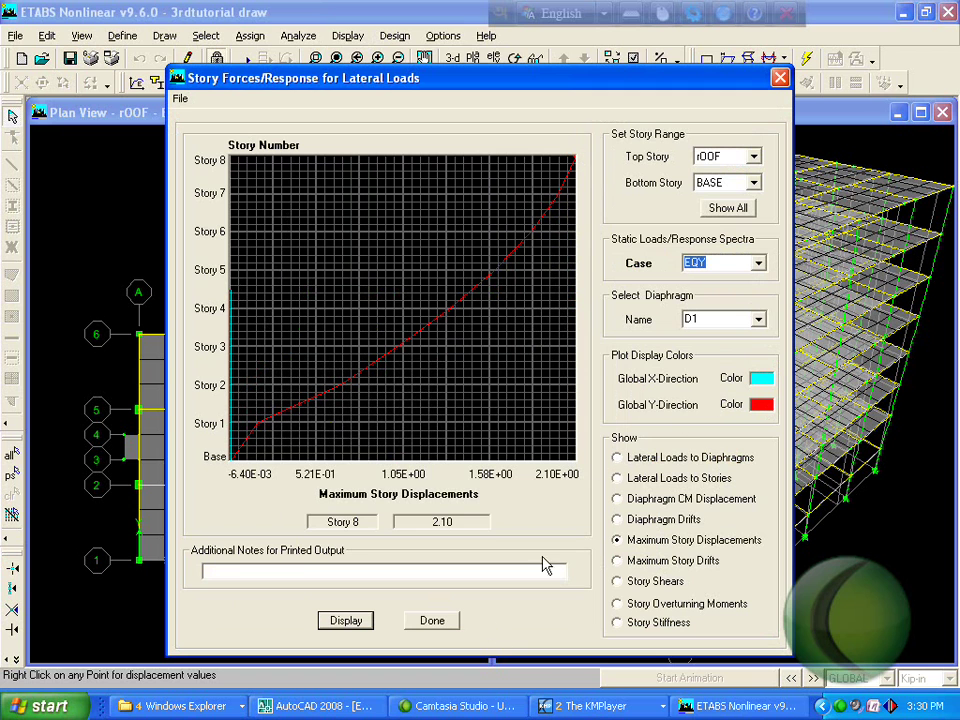
{"action": "left_click", "coordinate": [780, 77]}
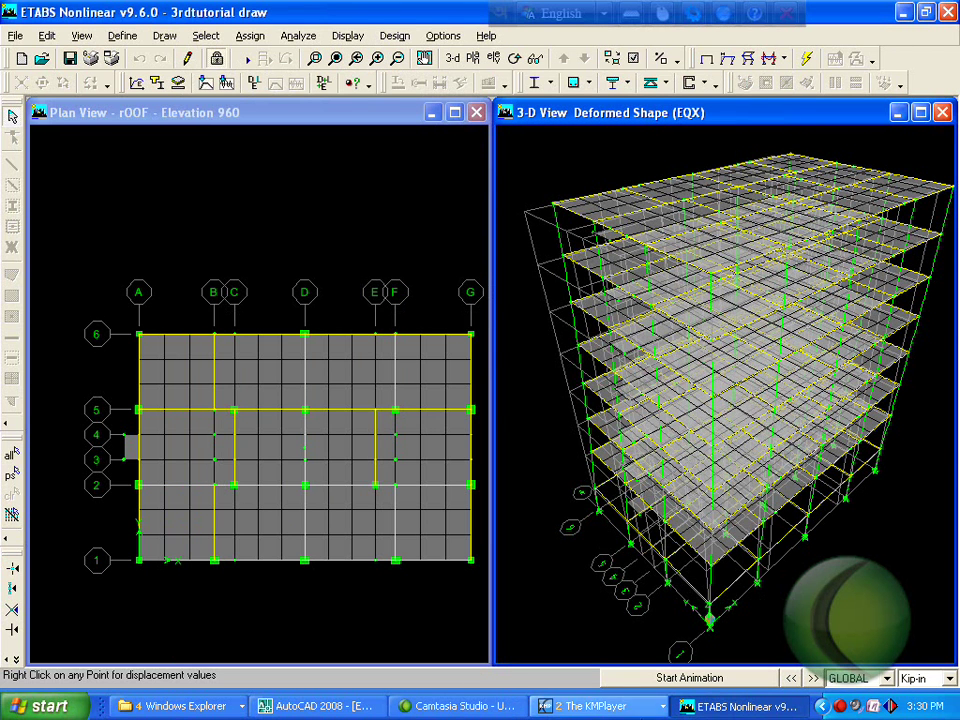
{"action": "left_click", "coordinate": [838, 706]}
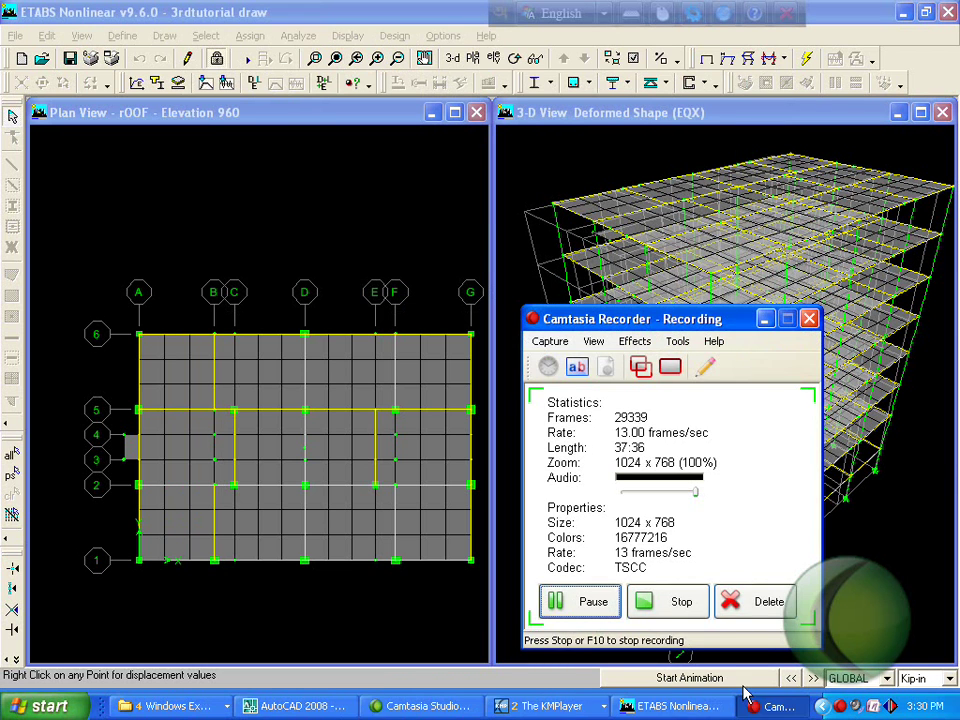
{"action": "left_click", "coordinate": [586, 612]}
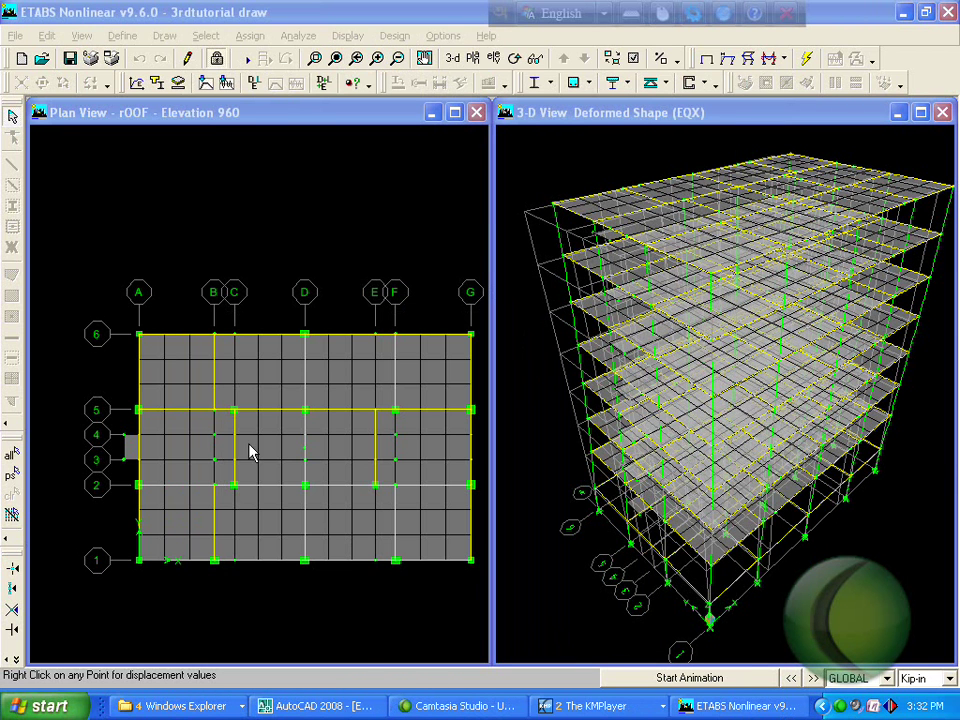
- Show the maximum story displacement plots for EQX and EQY again and look up the displacement limit formula in the AutoCAD drawing
{"action": "left_click", "coordinate": [347, 36]}
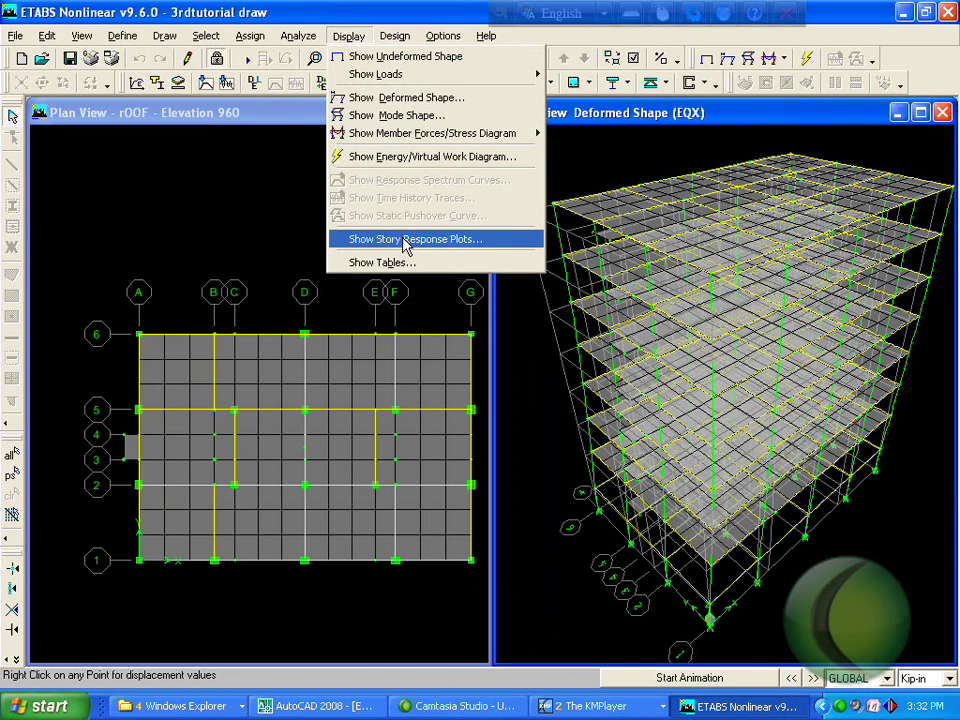
{"action": "left_click", "coordinate": [403, 238]}
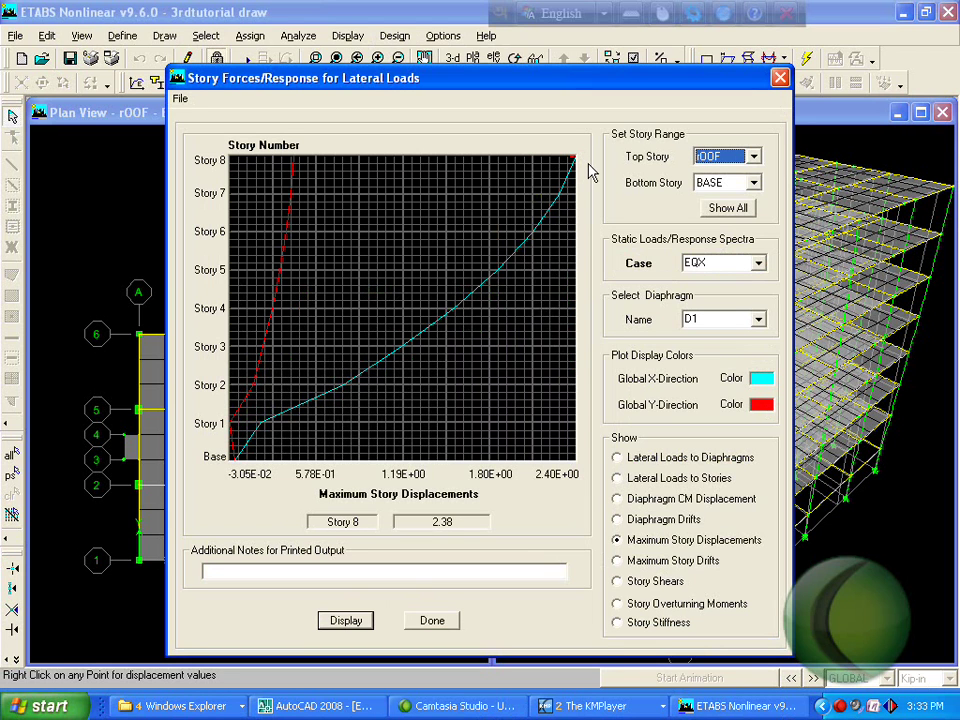
{"action": "left_click", "coordinate": [757, 263]}
{"action": "left_click", "coordinate": [717, 293]}
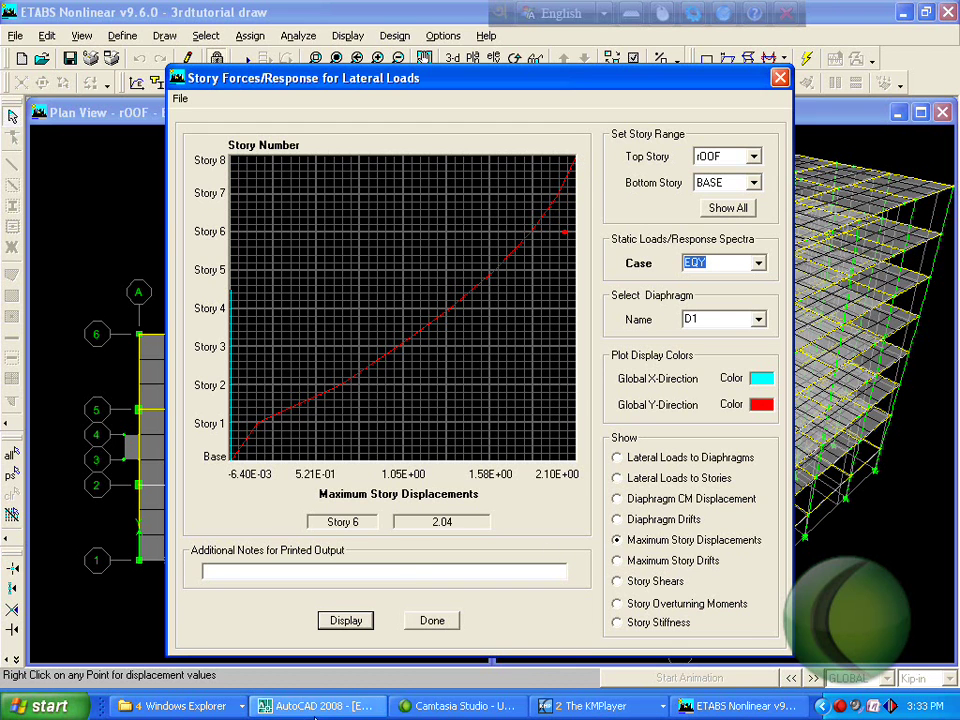
{"action": "left_click", "coordinate": [340, 706]}
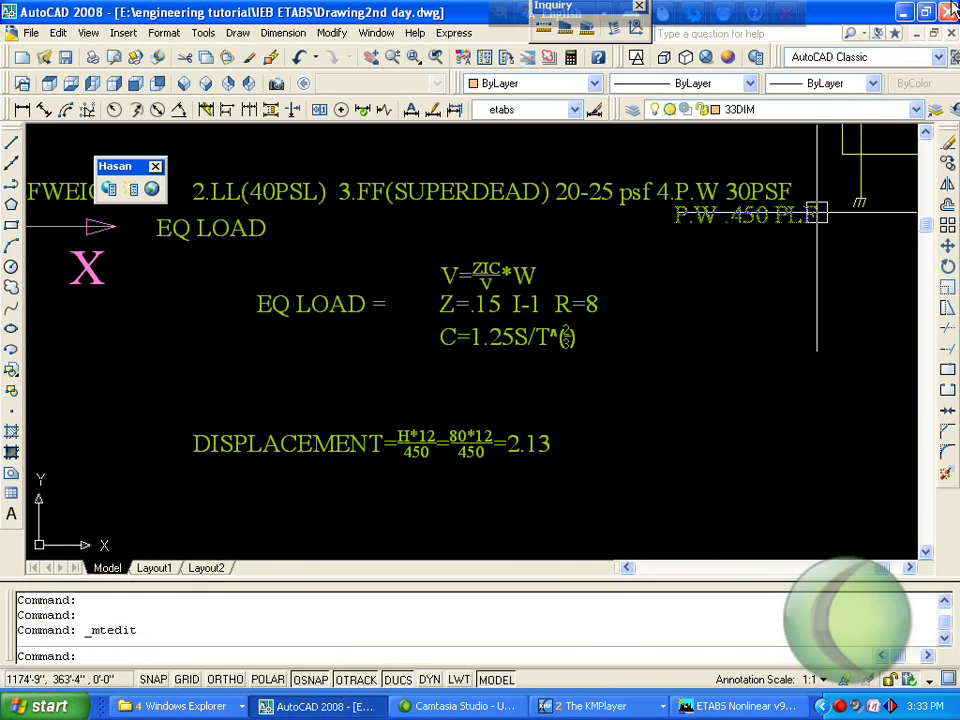
{"action": "left_click", "coordinate": [904, 14]}
- Read the EQY maximum story displacements at several points of the plot up to Story 8, and close the plots
{"action": "right_click", "coordinate": [566, 386]}
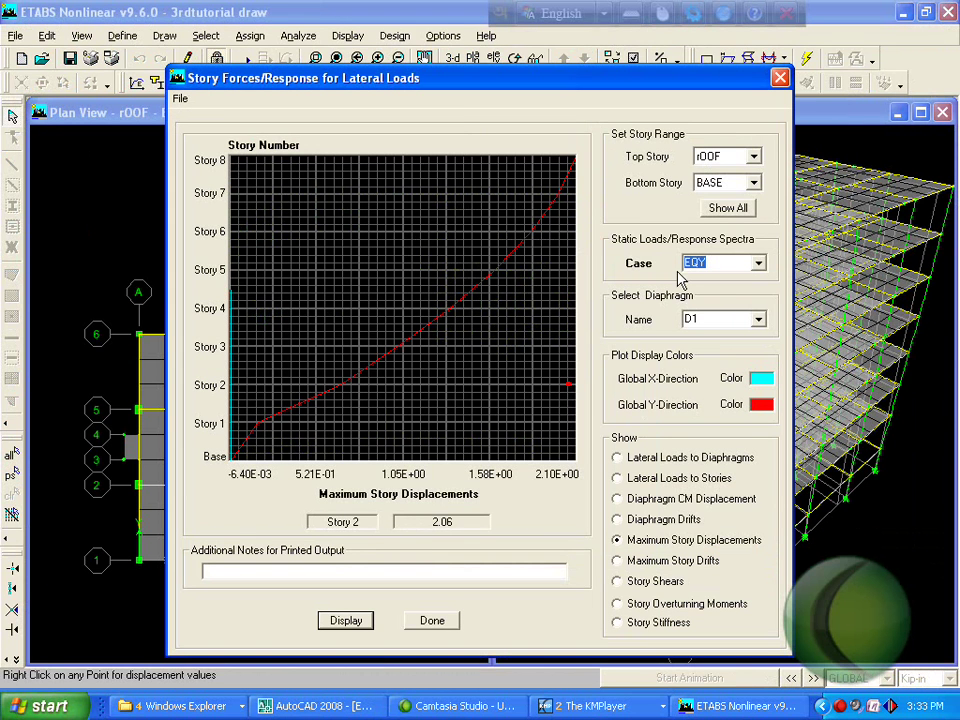
{"action": "right_click", "coordinate": [572, 160]}
{"action": "right_click", "coordinate": [567, 292]}
{"action": "right_click", "coordinate": [495, 309]}
{"action": "right_click", "coordinate": [523, 204]}
{"action": "right_click", "coordinate": [564, 193]}
{"action": "right_click", "coordinate": [569, 193]}
{"action": "right_click", "coordinate": [505, 225]}
{"action": "right_click", "coordinate": [571, 162]}
{"action": "left_click", "coordinate": [780, 80]}
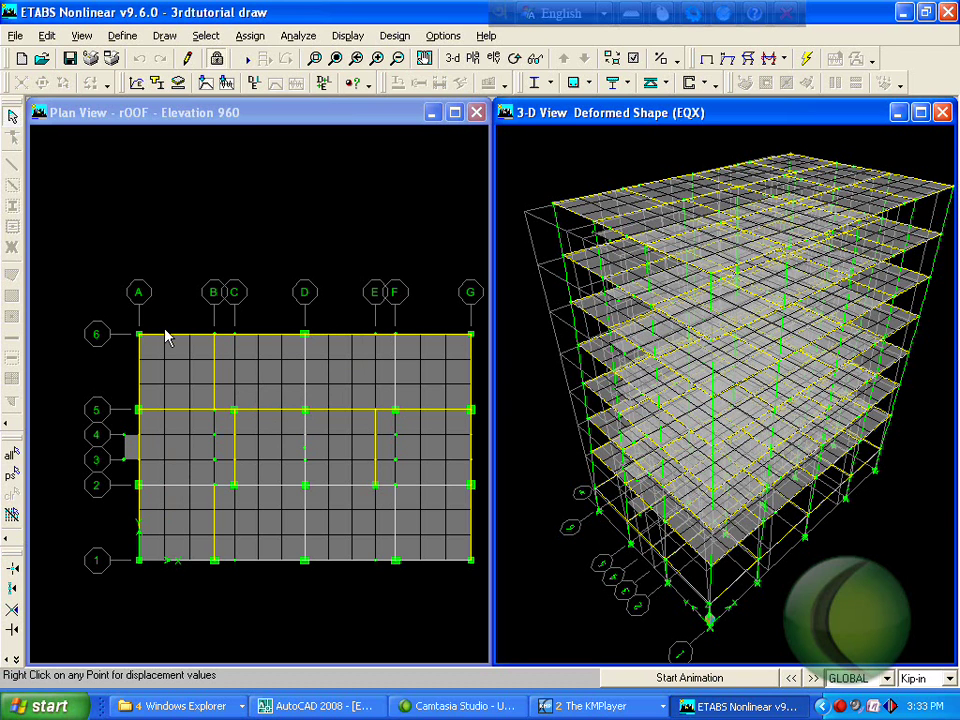
- Select all frame members with section C1-12X12
{"action": "left_click", "coordinate": [199, 36]}
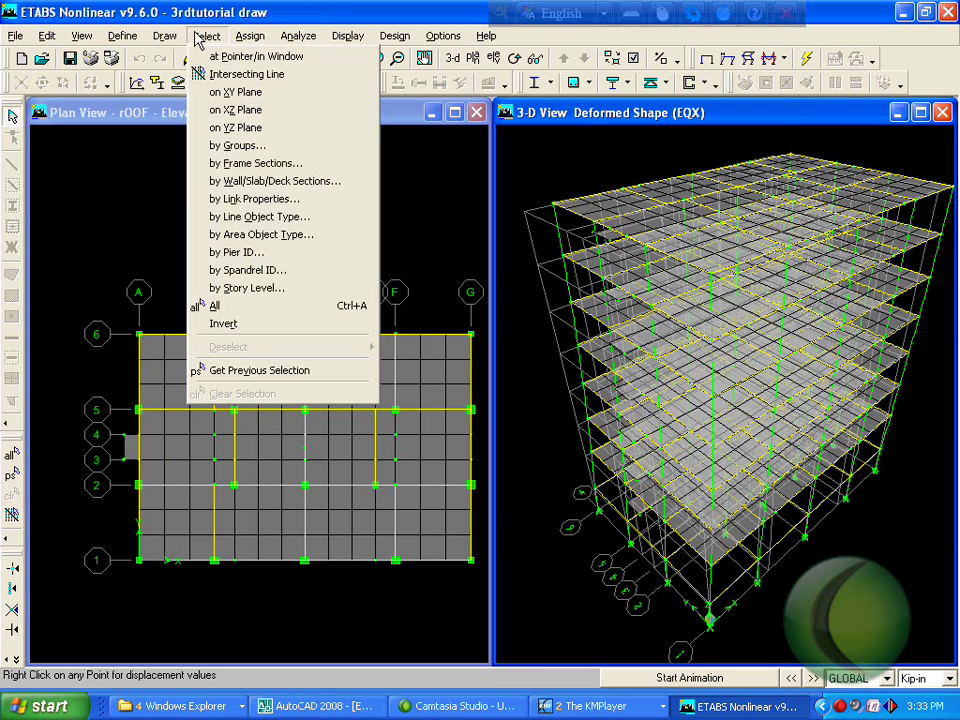
{"action": "left_click", "coordinate": [249, 166]}
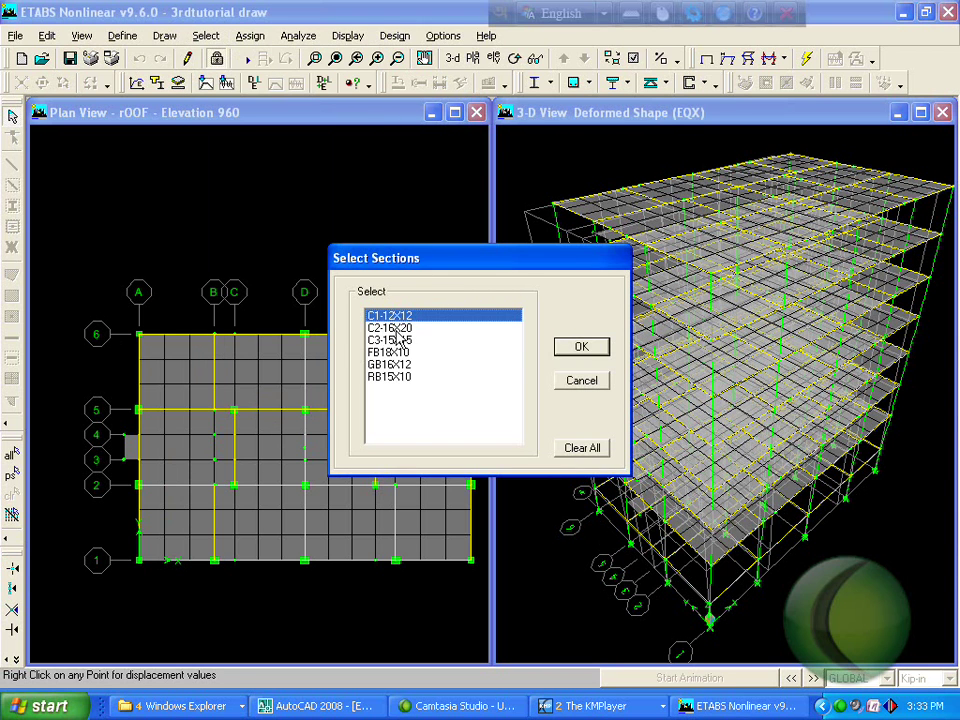
{"action": "left_click", "coordinate": [393, 329]}
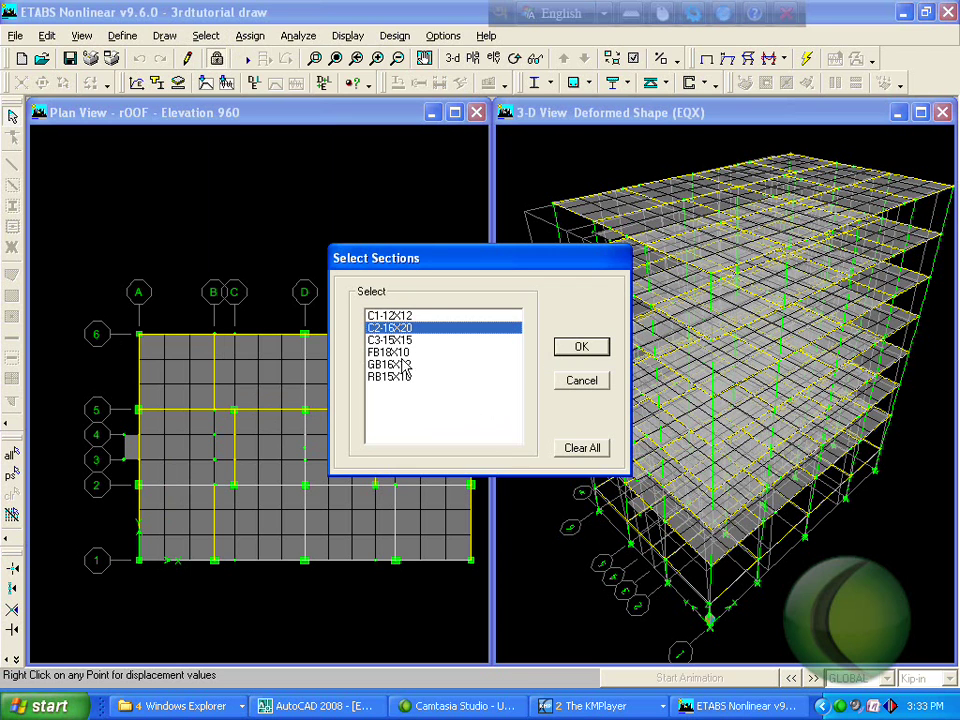
{"action": "left_click", "coordinate": [390, 316]}
{"action": "left_click", "coordinate": [581, 346]}
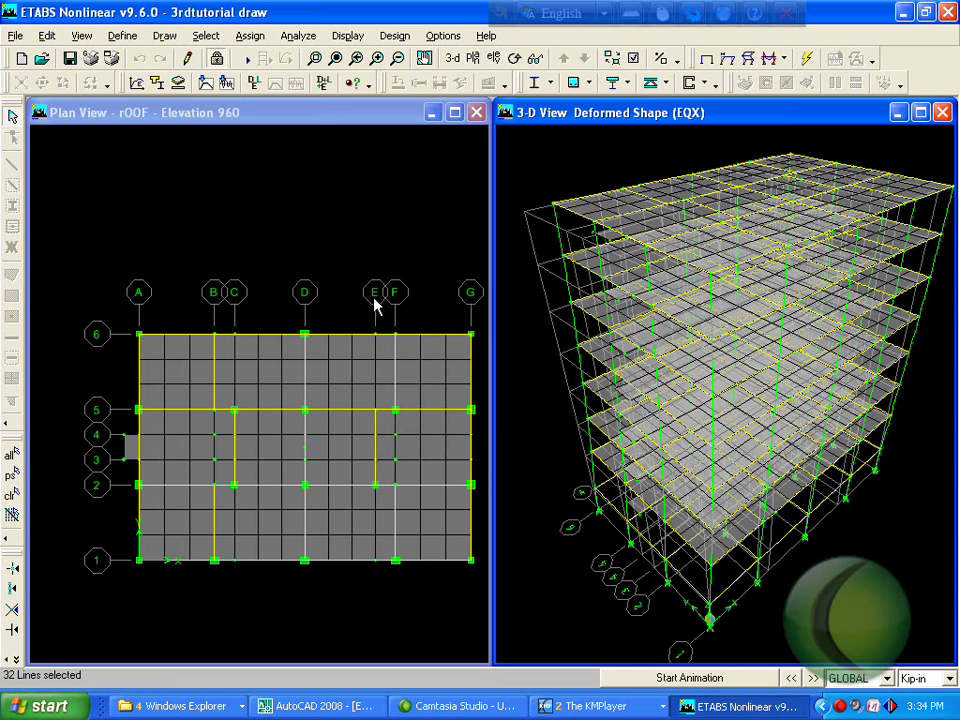
- Unlock the model by deleting the analysis results, restore the full 3-D view, and clear the current selection
{"action": "left_click", "coordinate": [215, 59]}
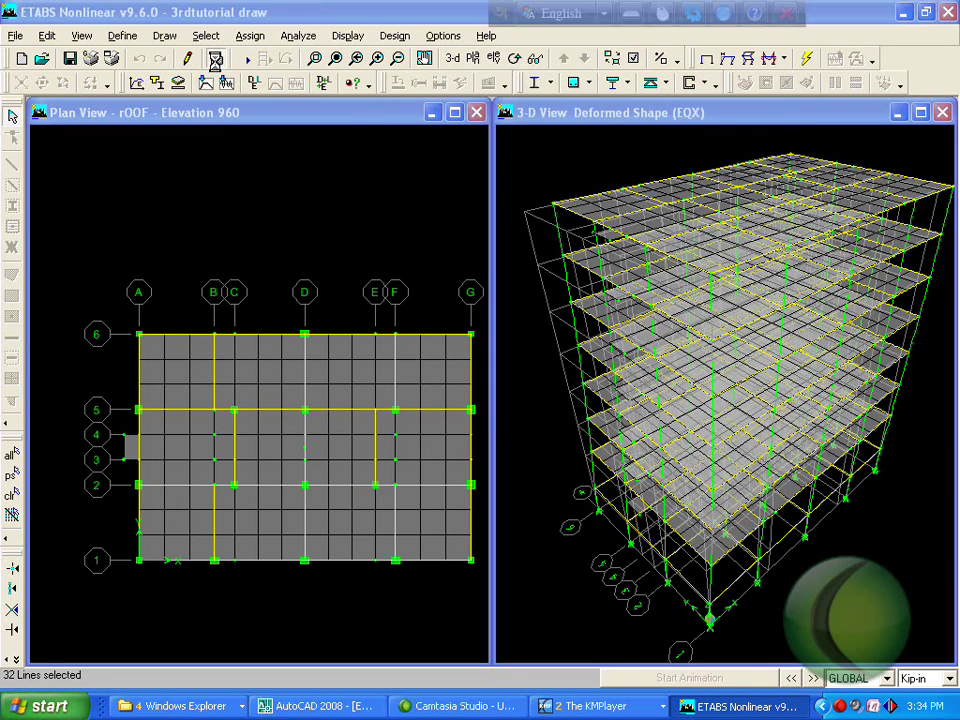
{"action": "left_click", "coordinate": [430, 408]}
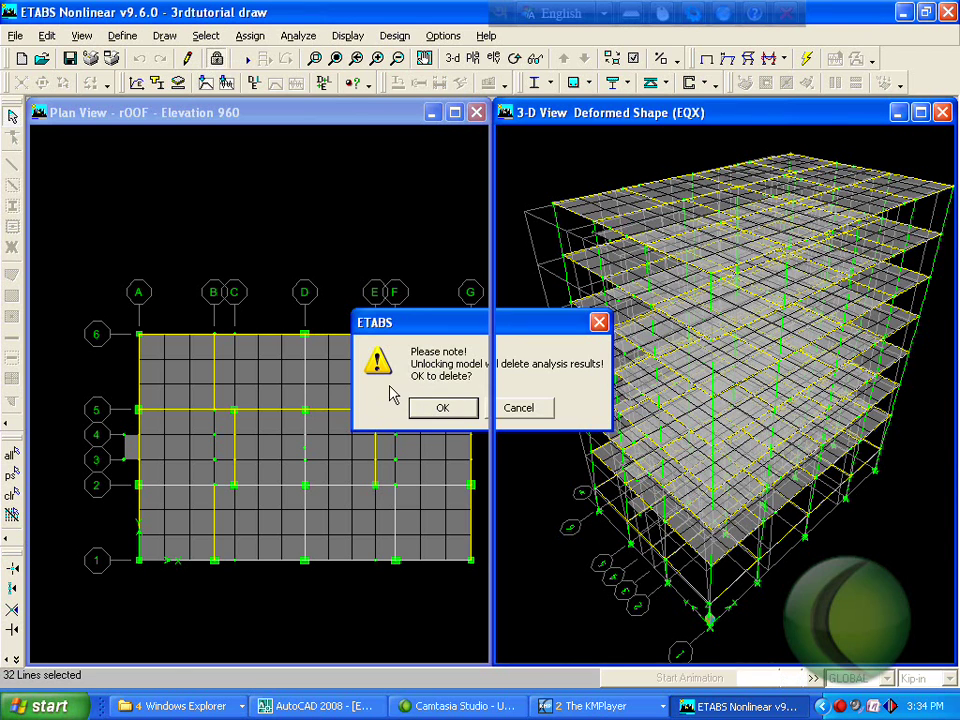
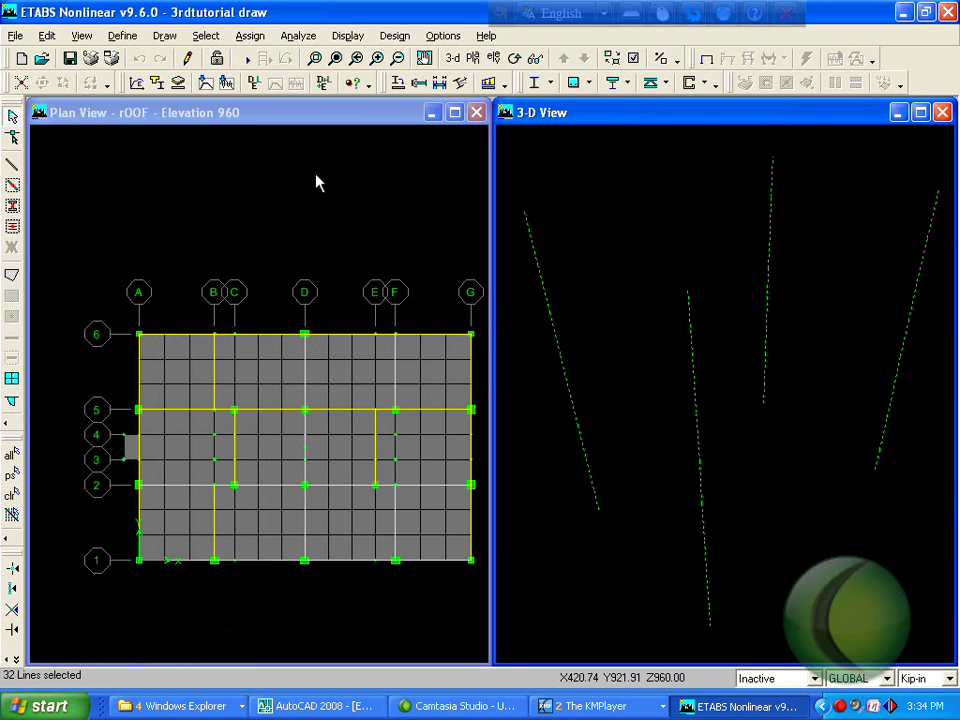
{"action": "left_click", "coordinate": [452, 58]}
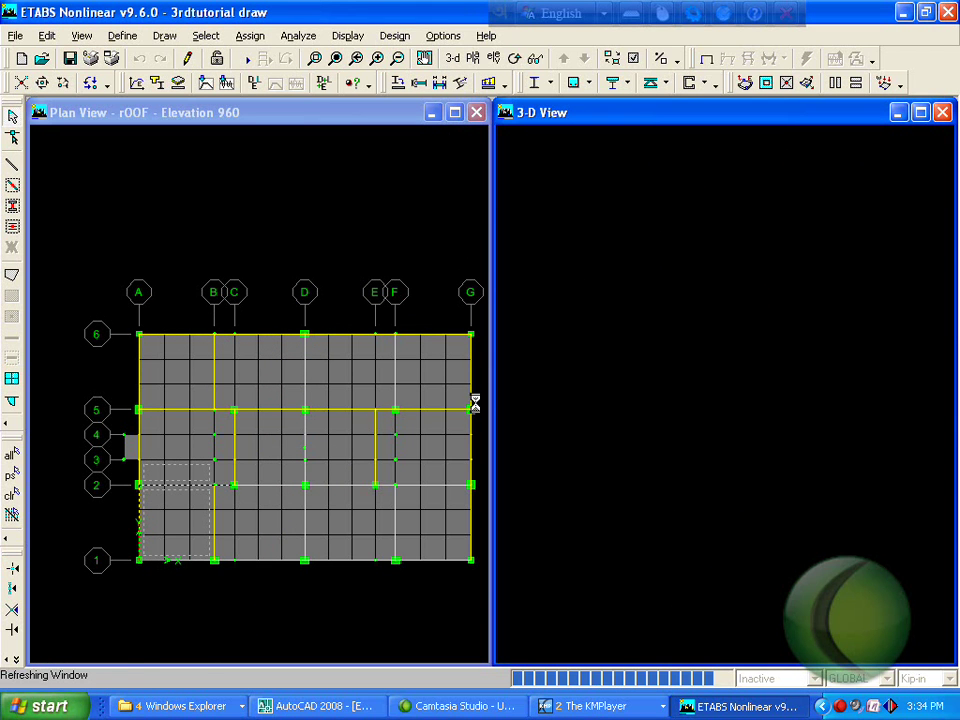
{"action": "left_click", "coordinate": [304, 274]}
{"action": "left_click", "coordinate": [12, 494]}
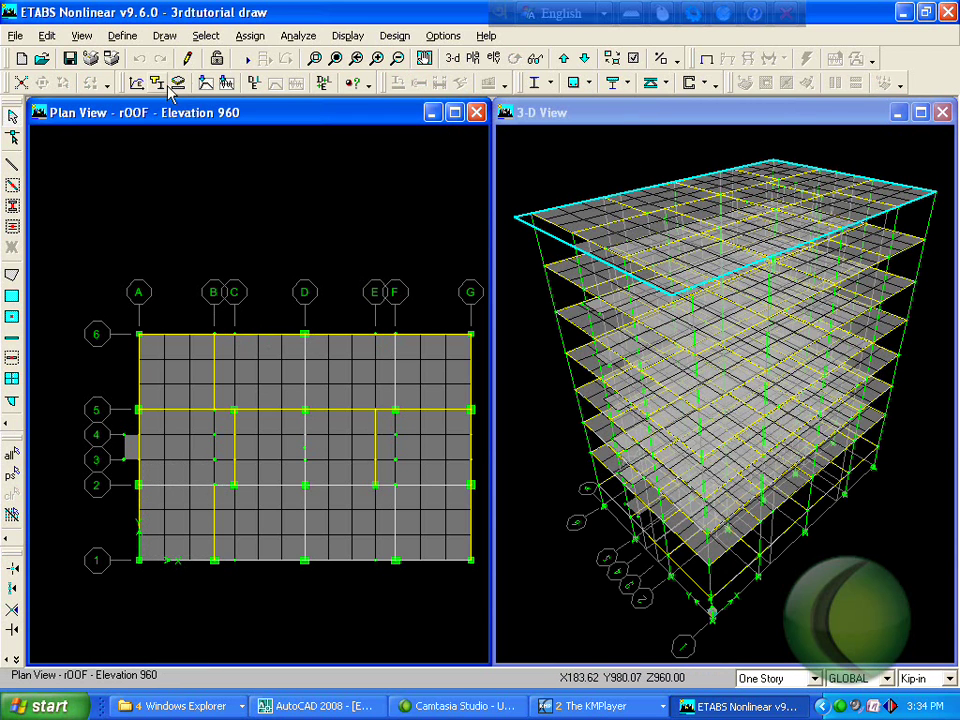
- Select all columns in the building that use section C1-12X12
{"action": "left_click", "coordinate": [206, 36]}
{"action": "left_click", "coordinate": [280, 166]}
{"action": "left_click", "coordinate": [581, 345]}
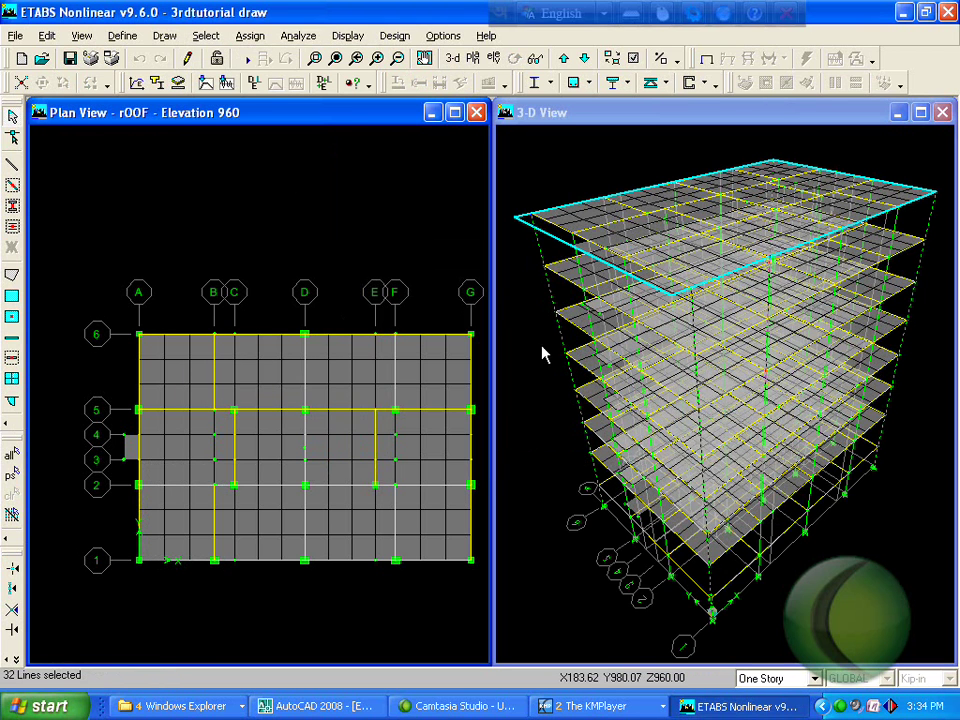
- Rename the C1-12X12 section to C1-14X14, set its depth and width to 14, and assign it to the selected columns
{"action": "left_click", "coordinate": [250, 36]}
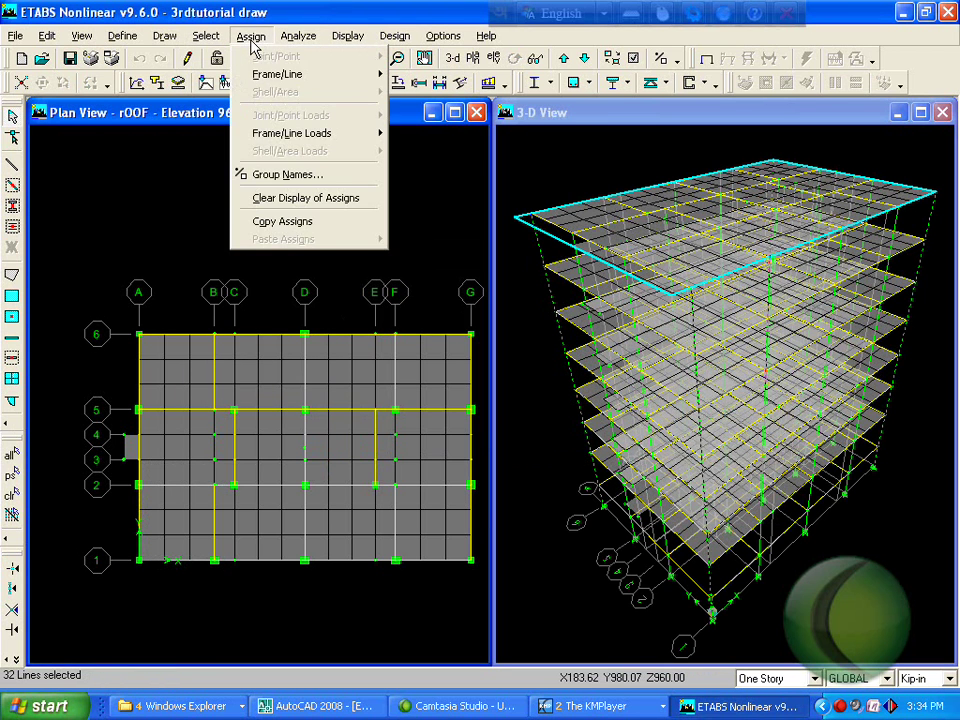
{"action": "mouse_move", "coordinate": [258, 74]}
{"action": "left_click", "coordinate": [470, 78]}
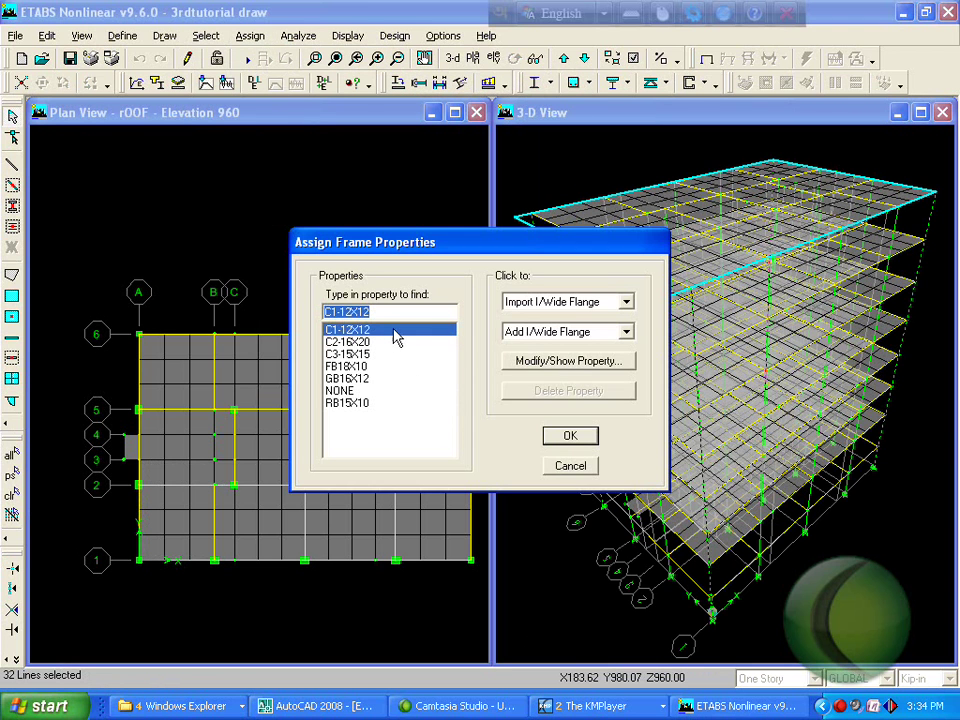
{"action": "left_click", "coordinate": [561, 362]}
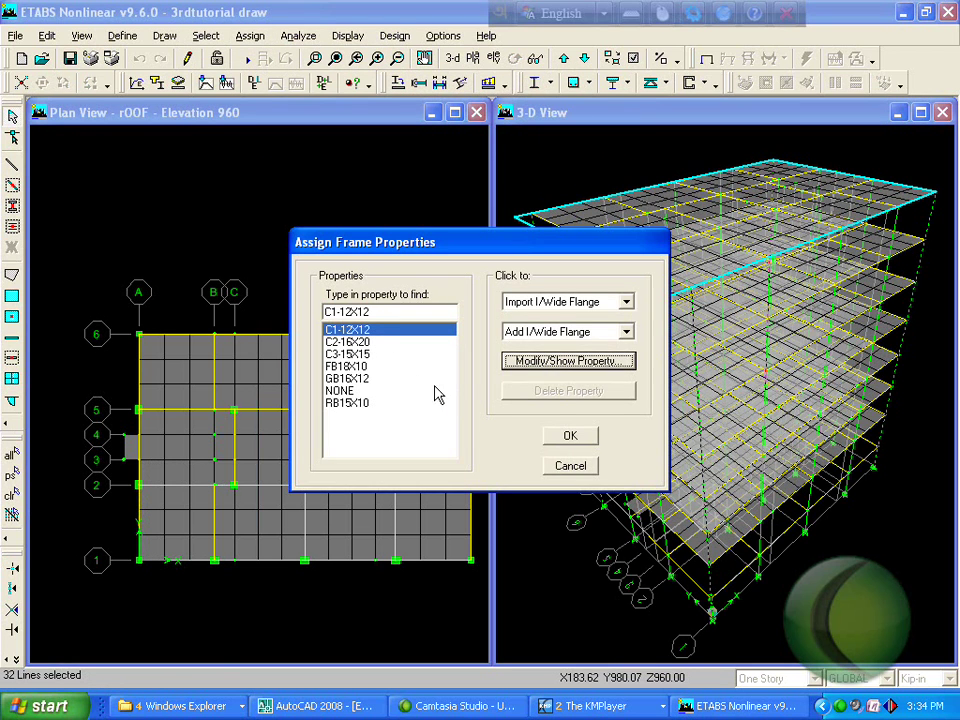
{"action": "left_click", "coordinate": [547, 232]}
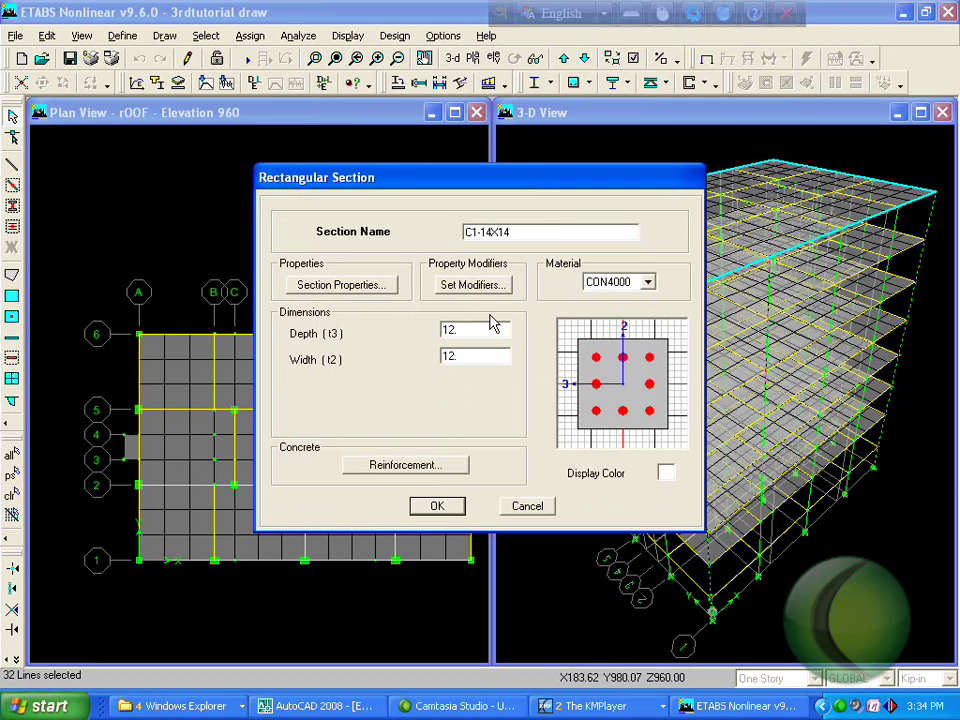
{"action": "double_click", "coordinate": [475, 331]}
{"action": "double_click", "coordinate": [480, 353]}
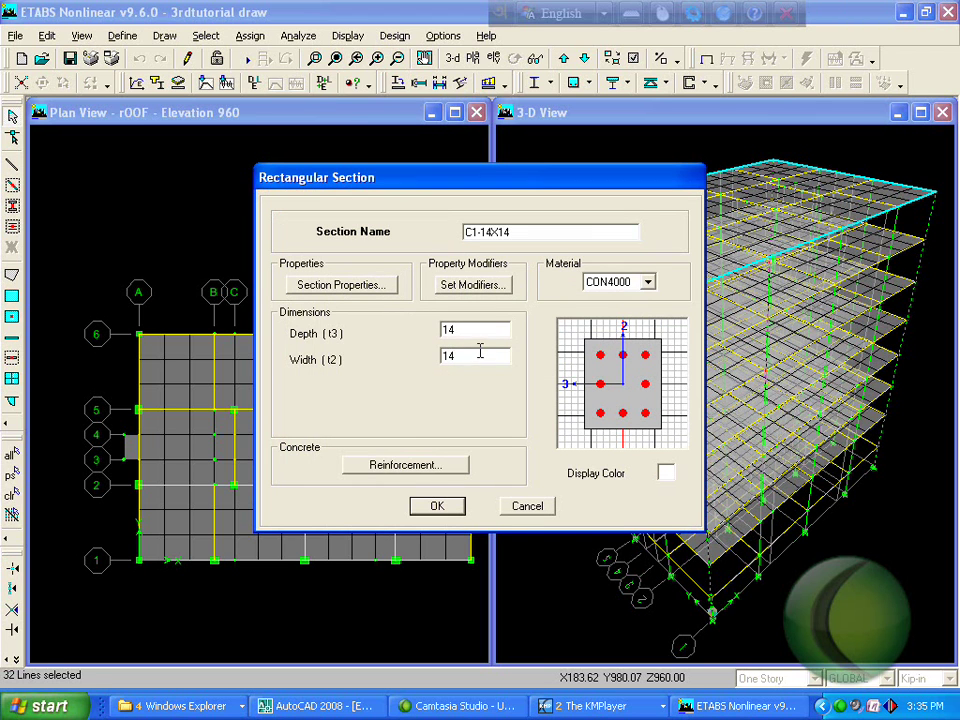
{"action": "left_click", "coordinate": [437, 507]}
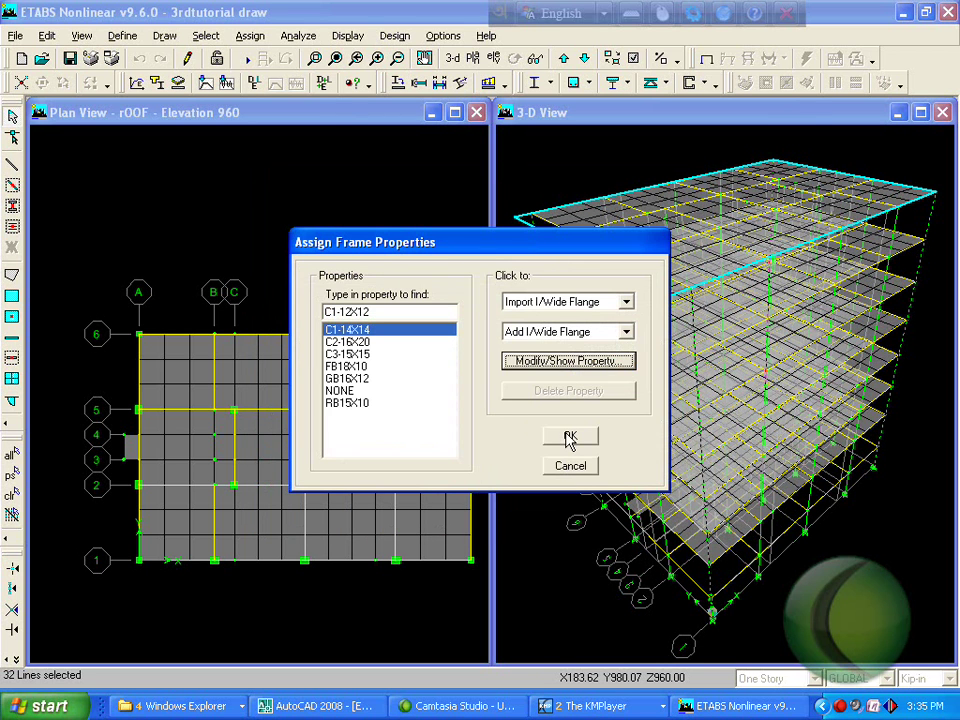
{"action": "left_click", "coordinate": [570, 438]}
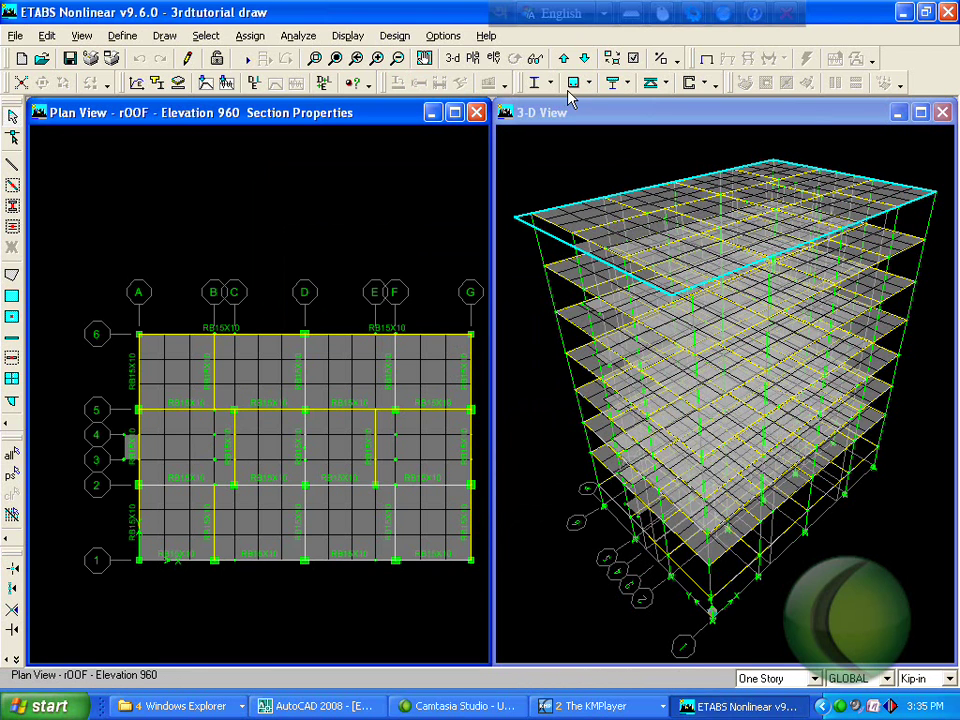
- Show line section labels in the roof plan and apply the view settings to all windows
{"action": "left_click", "coordinate": [627, 60]}
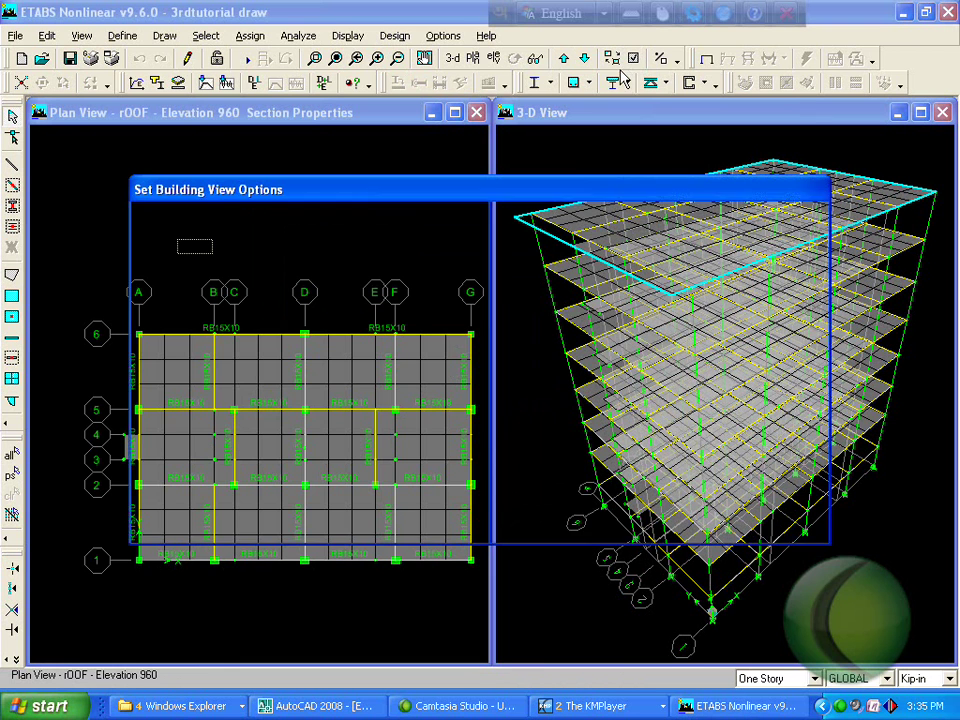
{"action": "left_click", "coordinate": [437, 321]}
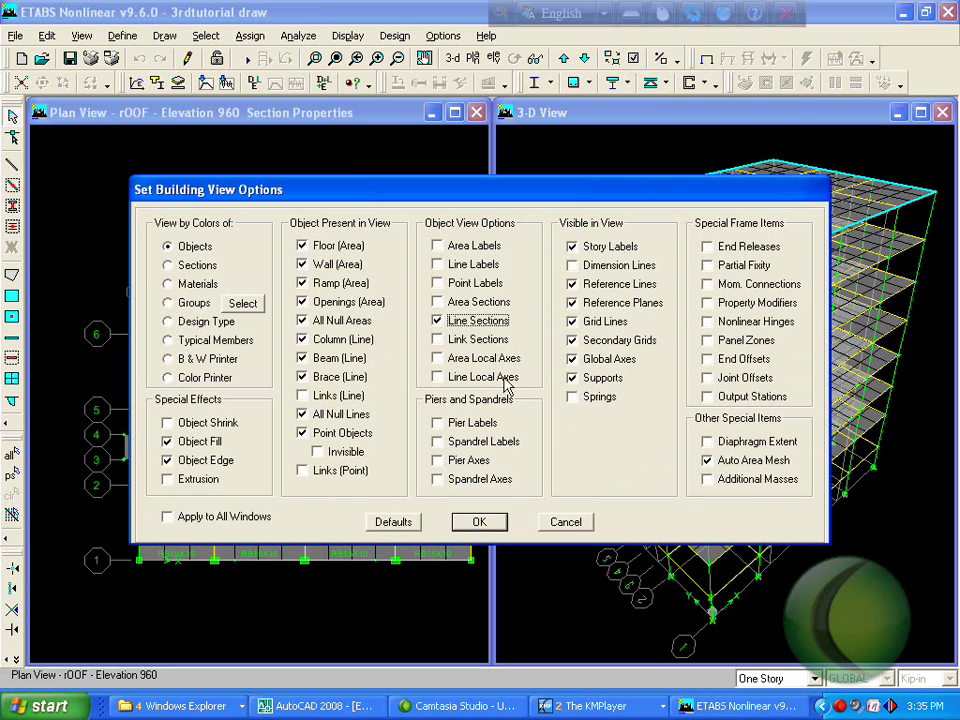
{"action": "left_click", "coordinate": [462, 524]}
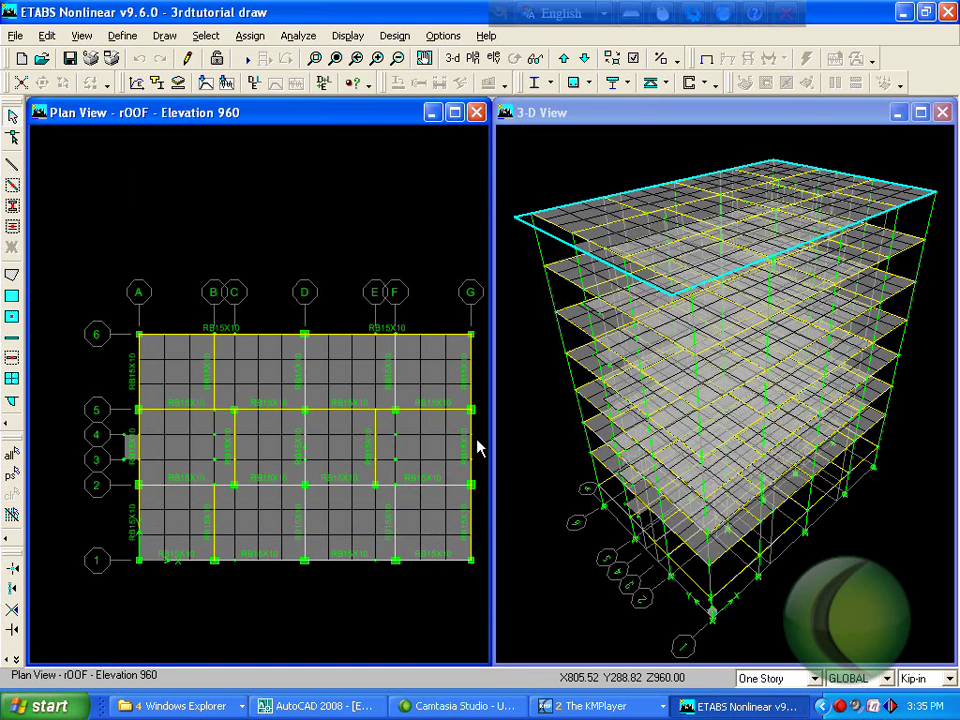
{"action": "left_click", "coordinate": [633, 58]}
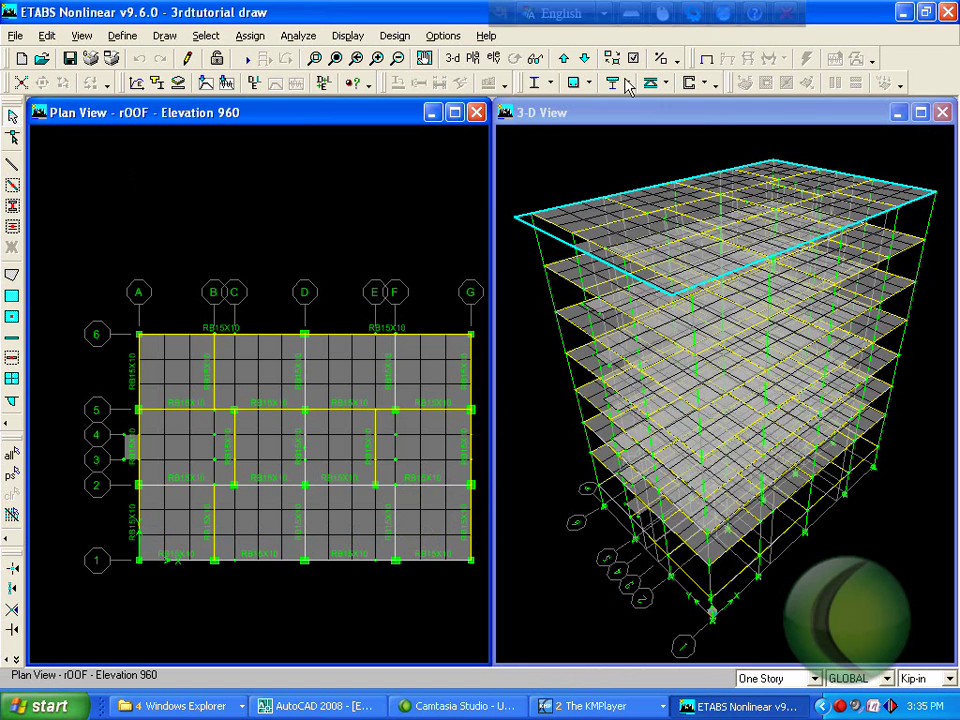
{"action": "left_click", "coordinate": [221, 518]}
{"action": "left_click", "coordinate": [477, 522]}
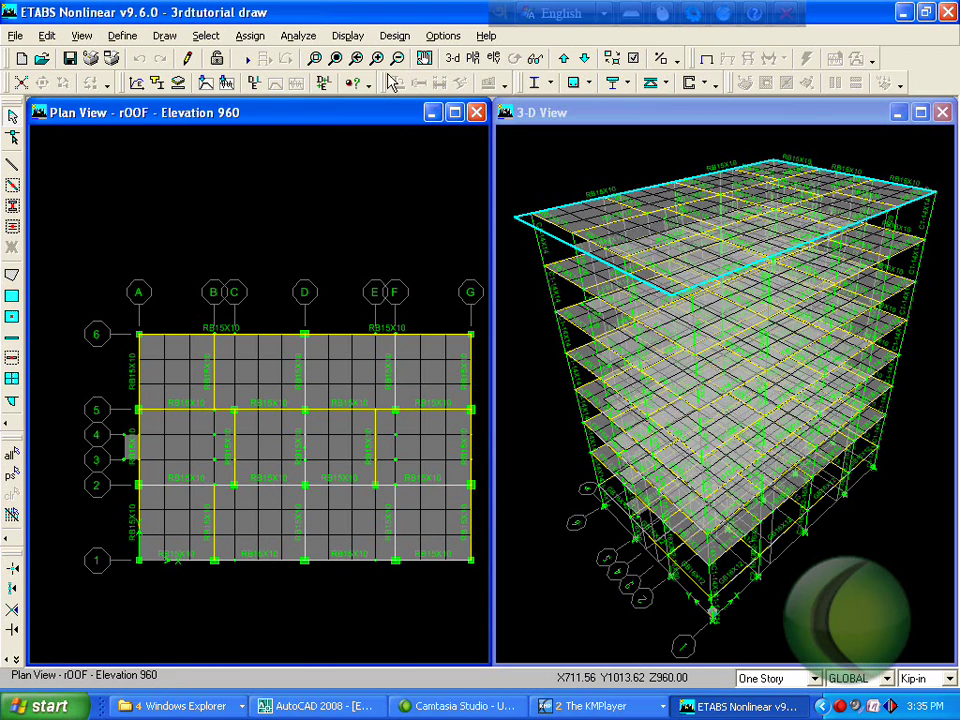
- Show elevation 1, examine the column section labels along grid A up close, and restore the full elevation
{"action": "left_click", "coordinate": [293, 36]}
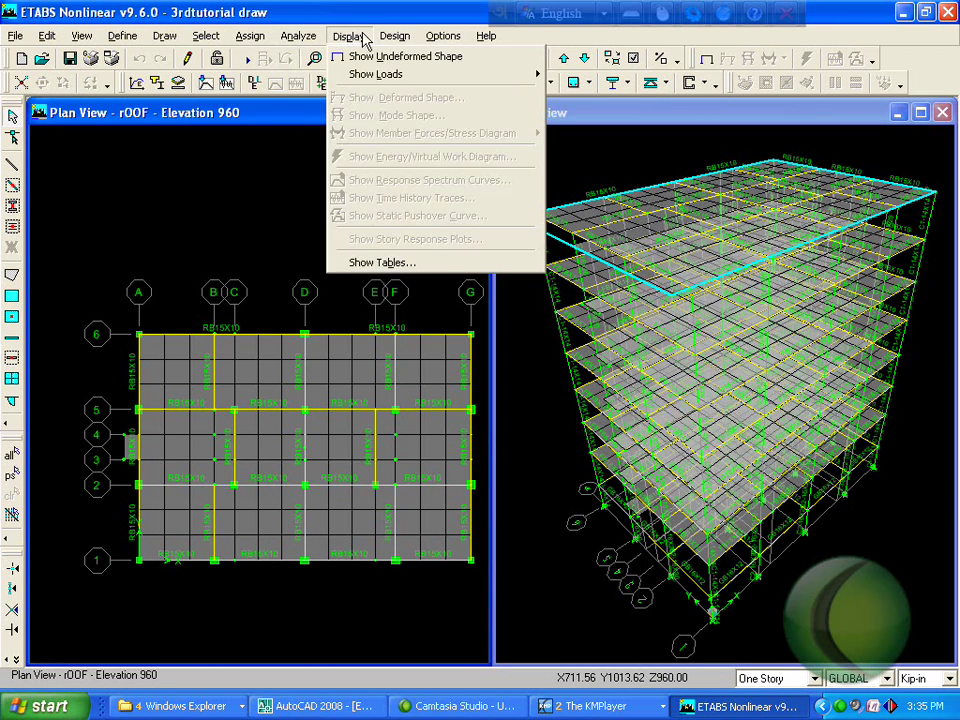
{"action": "left_click", "coordinate": [293, 8]}
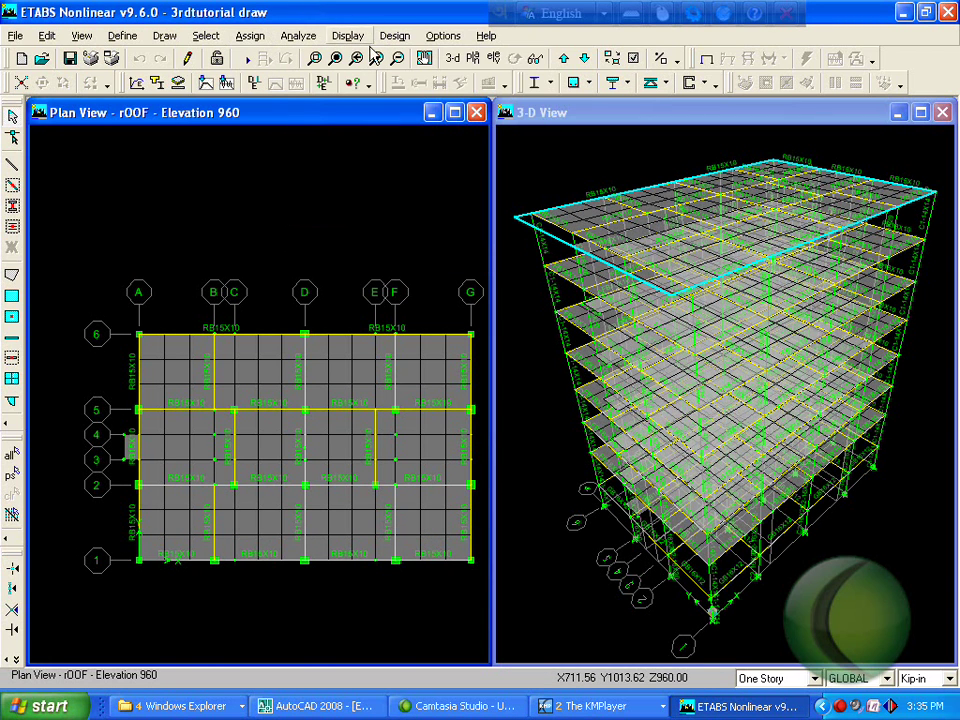
{"action": "left_click", "coordinate": [493, 58]}
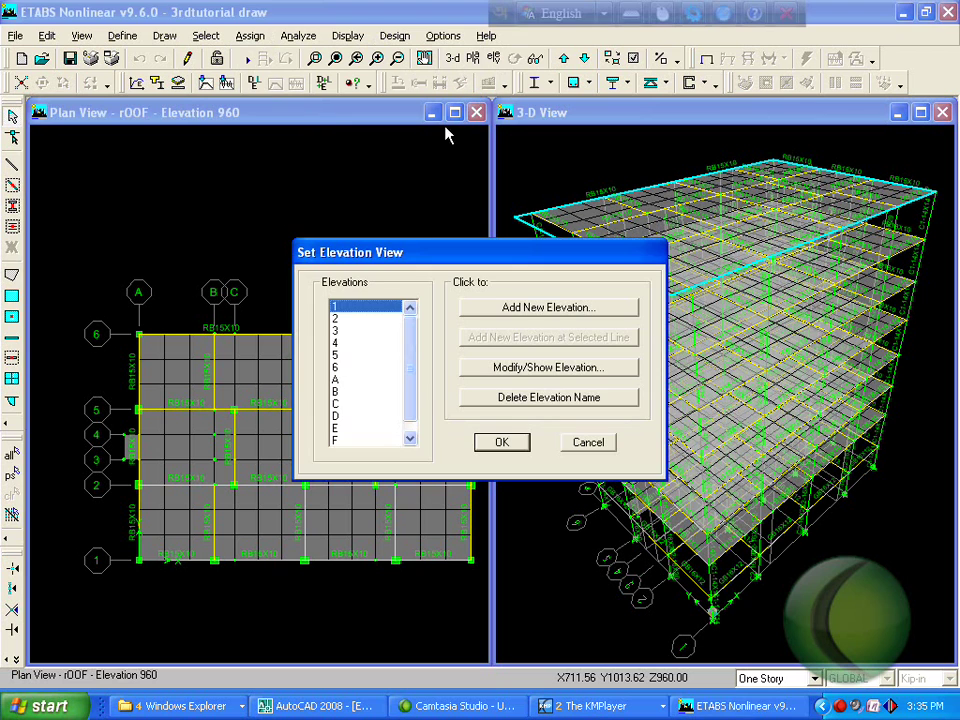
{"action": "left_click", "coordinate": [486, 442]}
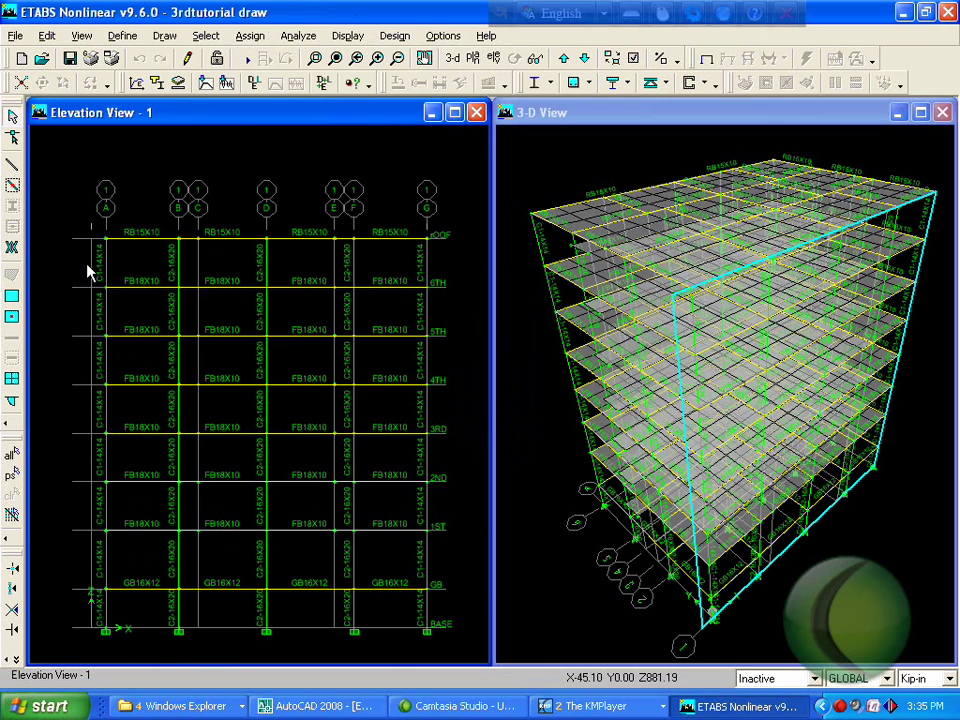
{"action": "left_click", "coordinate": [315, 58]}
{"action": "left_click_drag", "start_coordinate": [94, 193], "coordinate": [55, 463]}
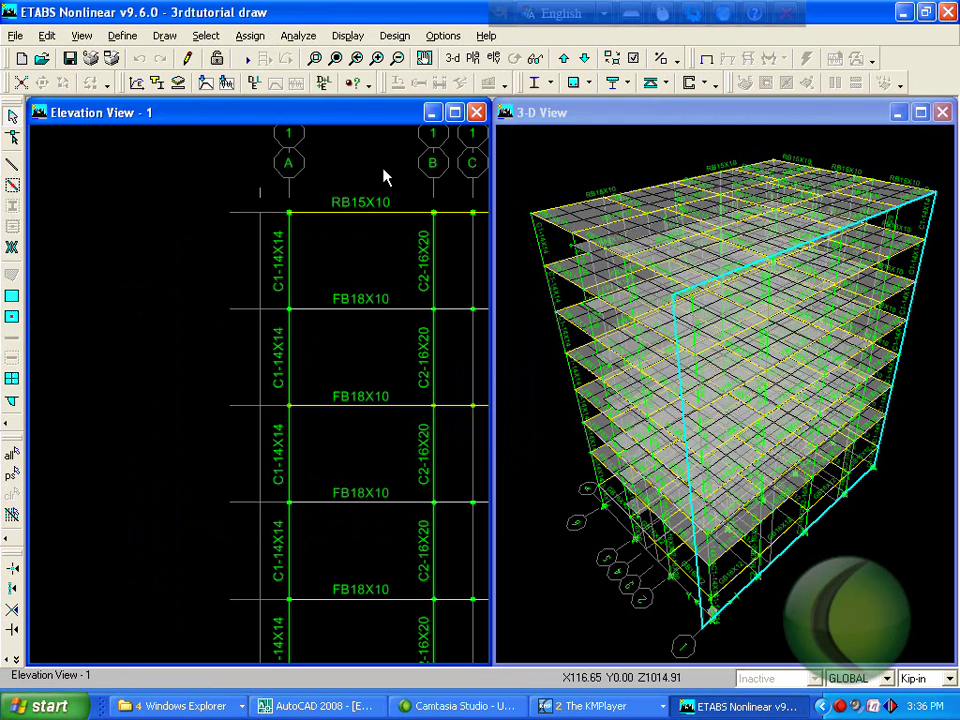
{"action": "left_click", "coordinate": [337, 58]}
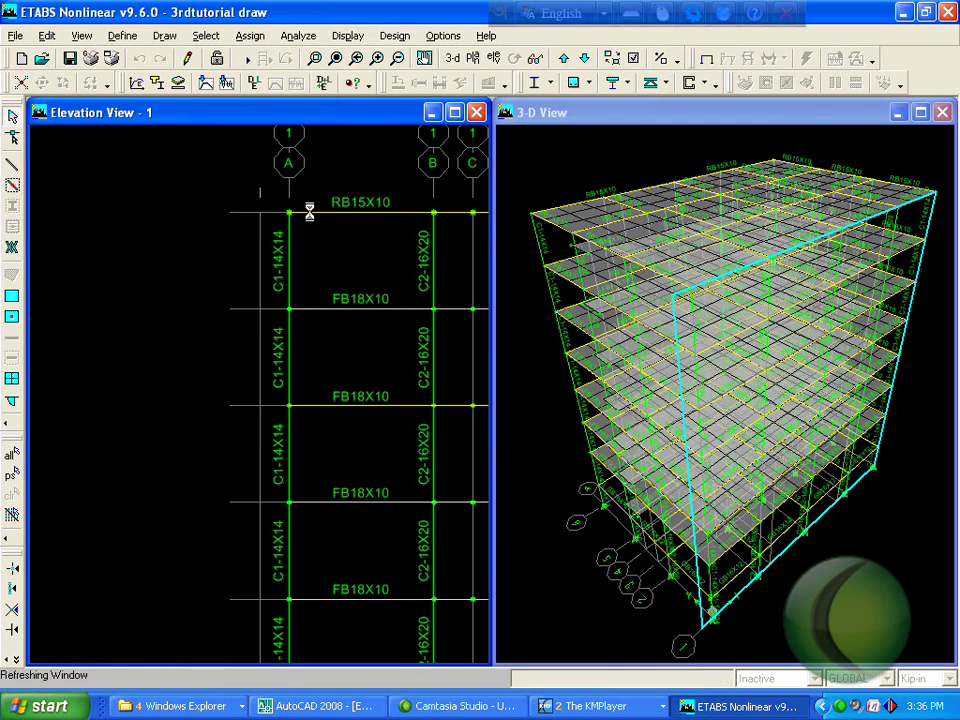
- Return to the roof plan and colour its objects by section
{"action": "left_click", "coordinate": [475, 58]}
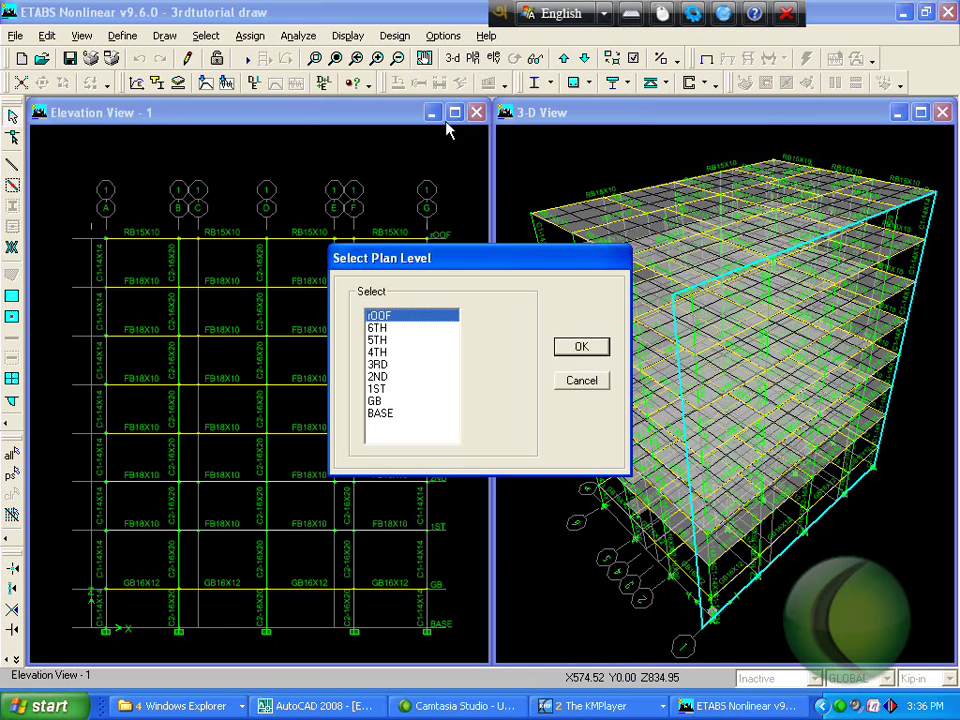
{"action": "left_click", "coordinate": [582, 347]}
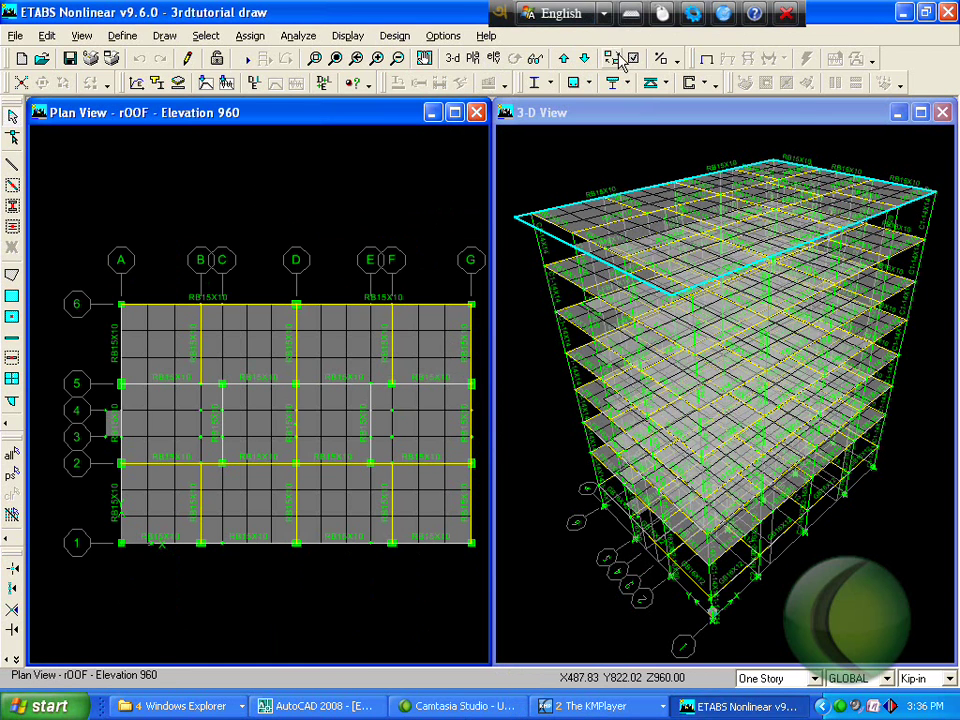
{"action": "key", "text": "ctrl+w"}
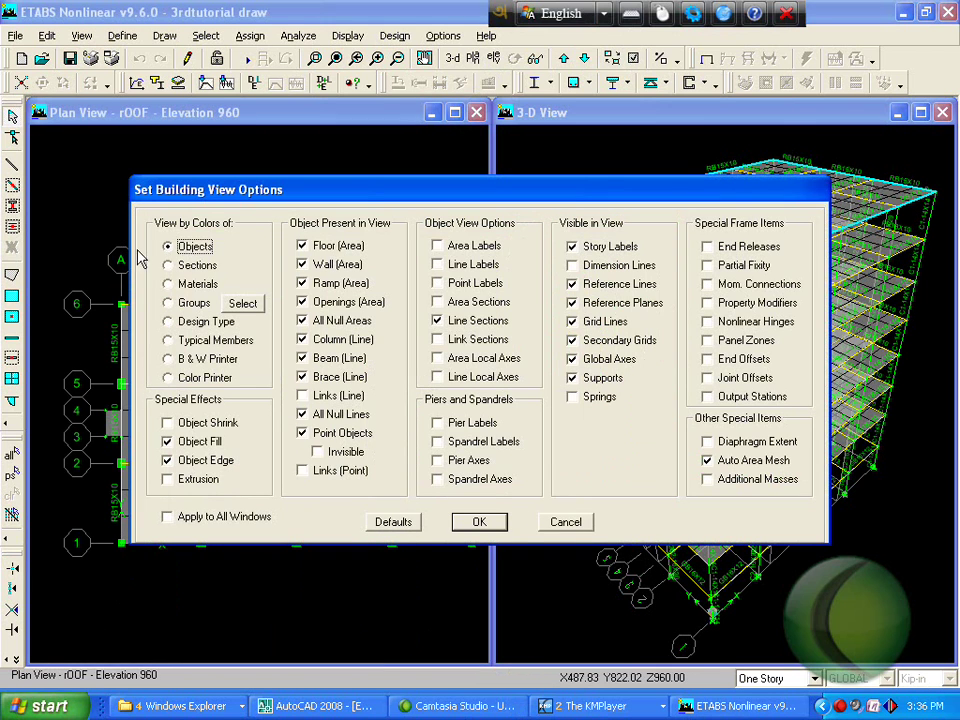
{"action": "left_click", "coordinate": [181, 265]}
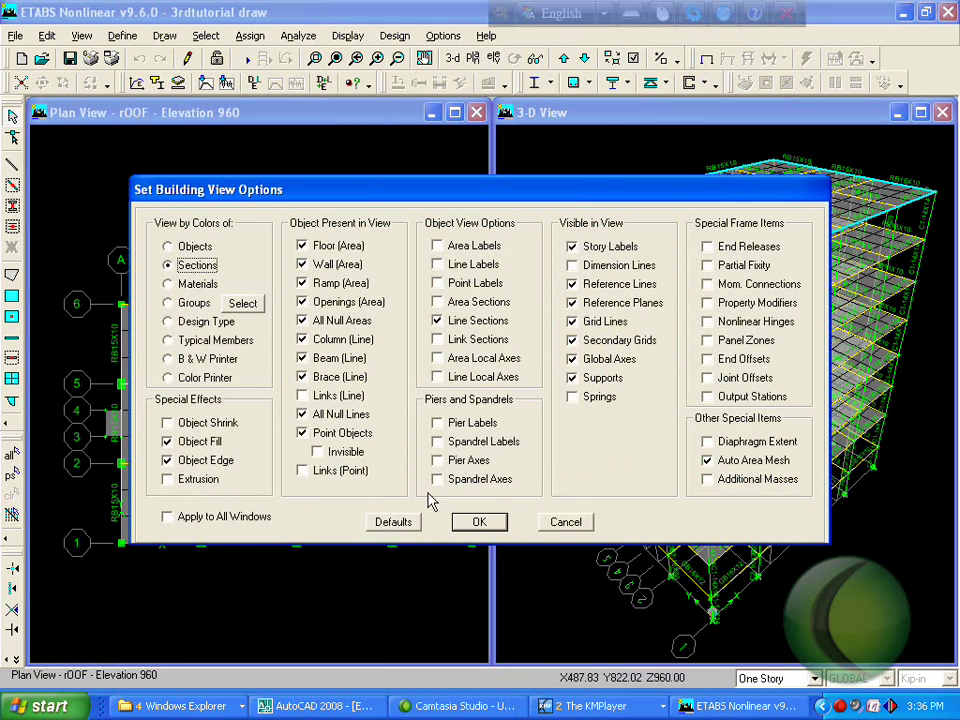
{"action": "left_click", "coordinate": [479, 524]}
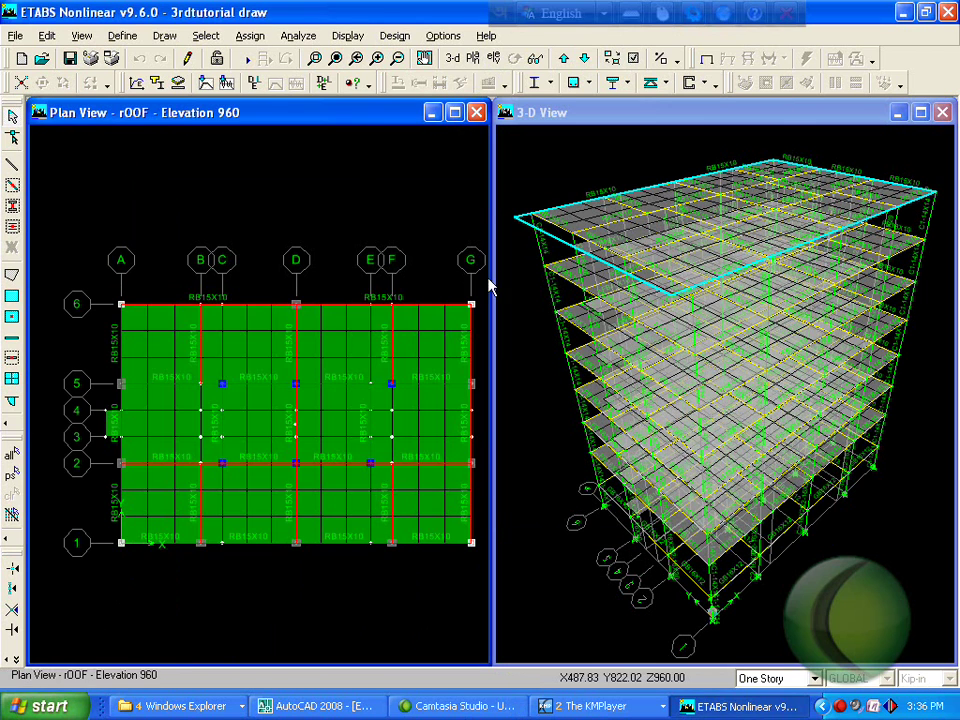
- Show the 3-D view and all other windows extruded and coloured by section
{"action": "left_click", "coordinate": [543, 160]}
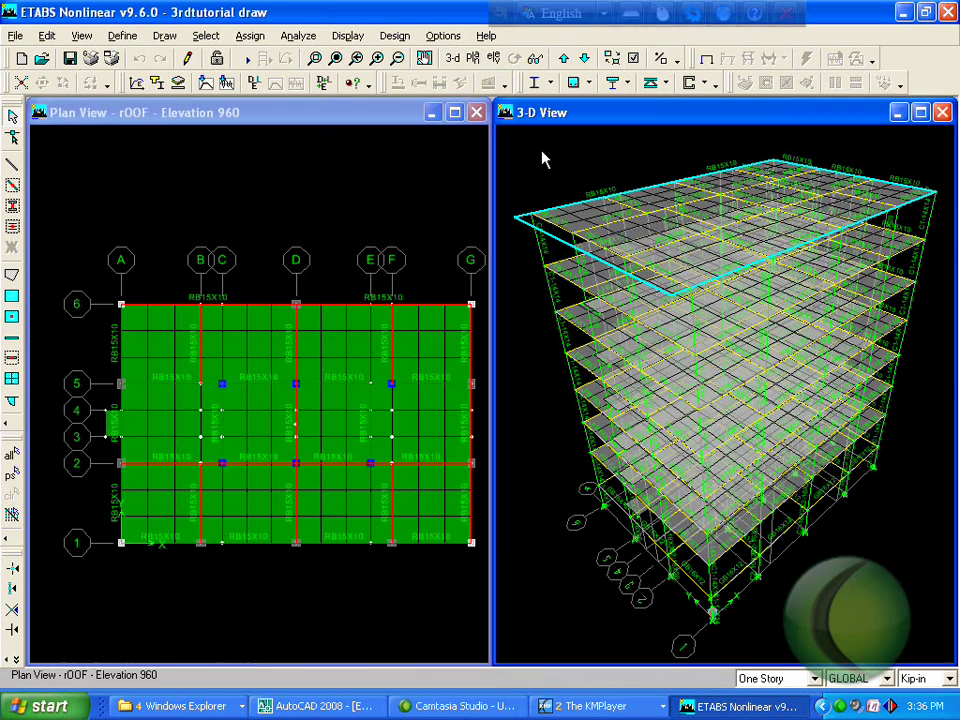
{"action": "key", "text": "ctrl+w"}
{"action": "left_click", "coordinate": [176, 481]}
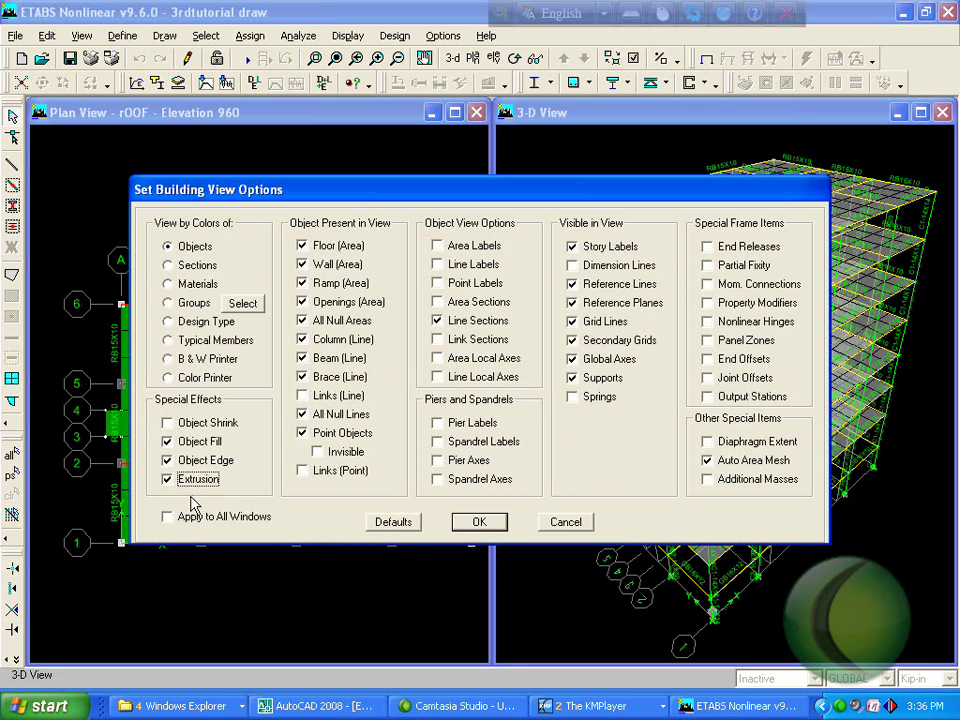
{"action": "left_click", "coordinate": [186, 265]}
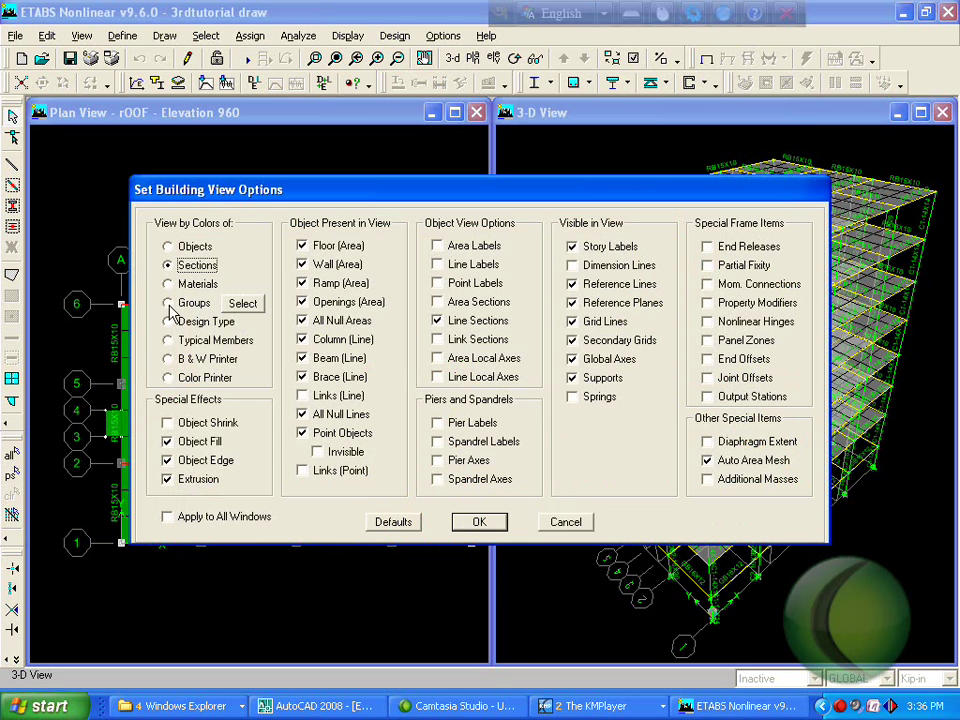
{"action": "left_click", "coordinate": [184, 518]}
{"action": "left_click", "coordinate": [479, 522]}
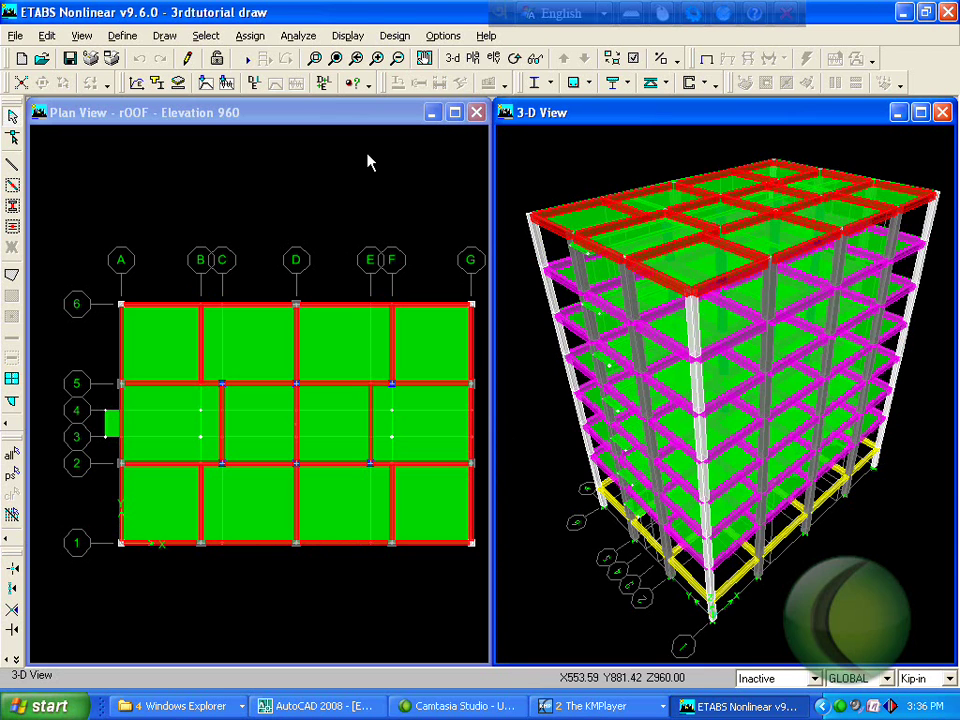
- Colour all windows by objects and turn extrusion off
{"action": "left_click", "coordinate": [633, 57]}
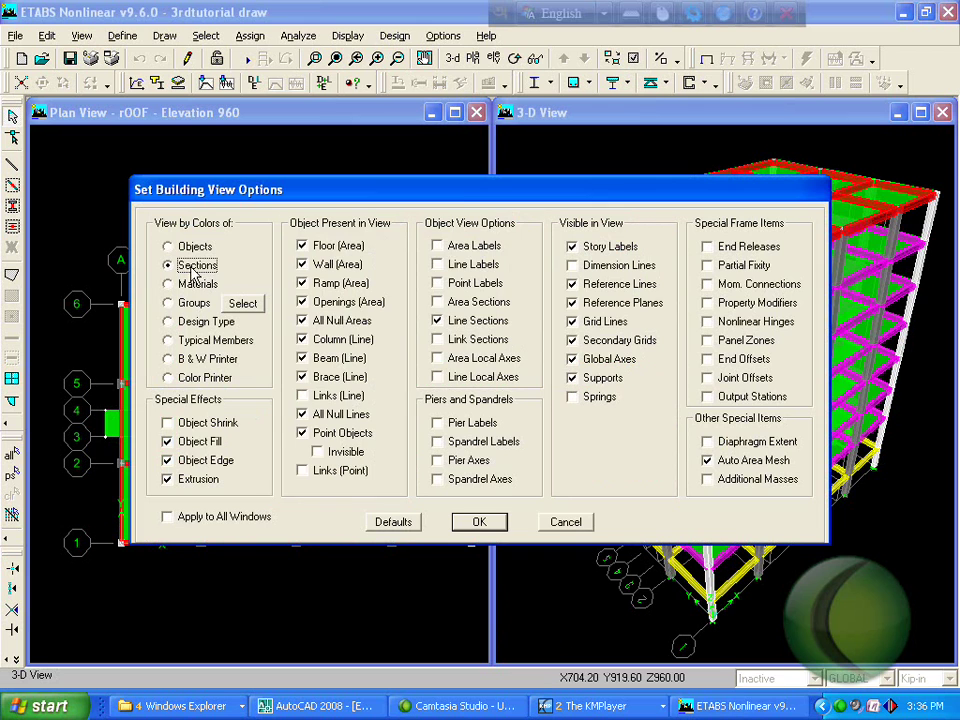
{"action": "left_click", "coordinate": [190, 249]}
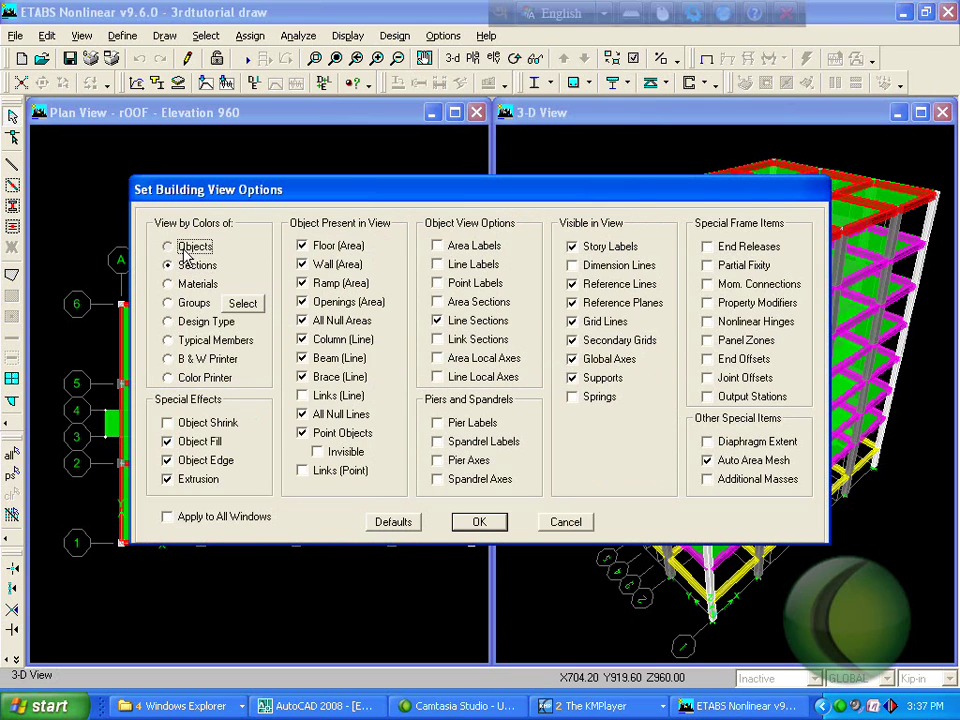
{"action": "left_click", "coordinate": [168, 479]}
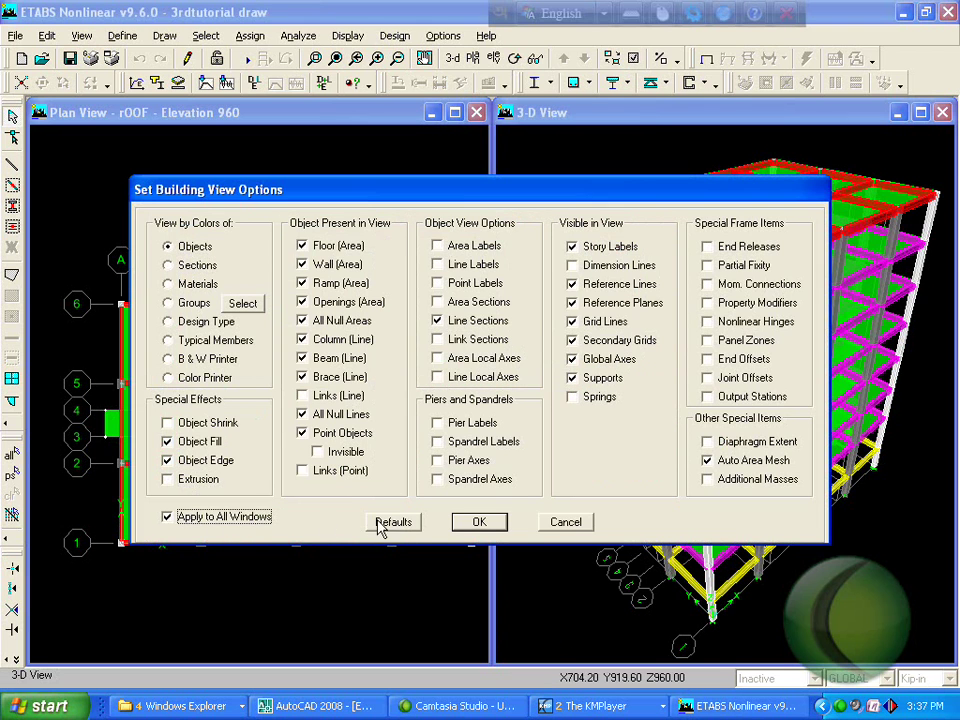
{"action": "left_click", "coordinate": [480, 524]}
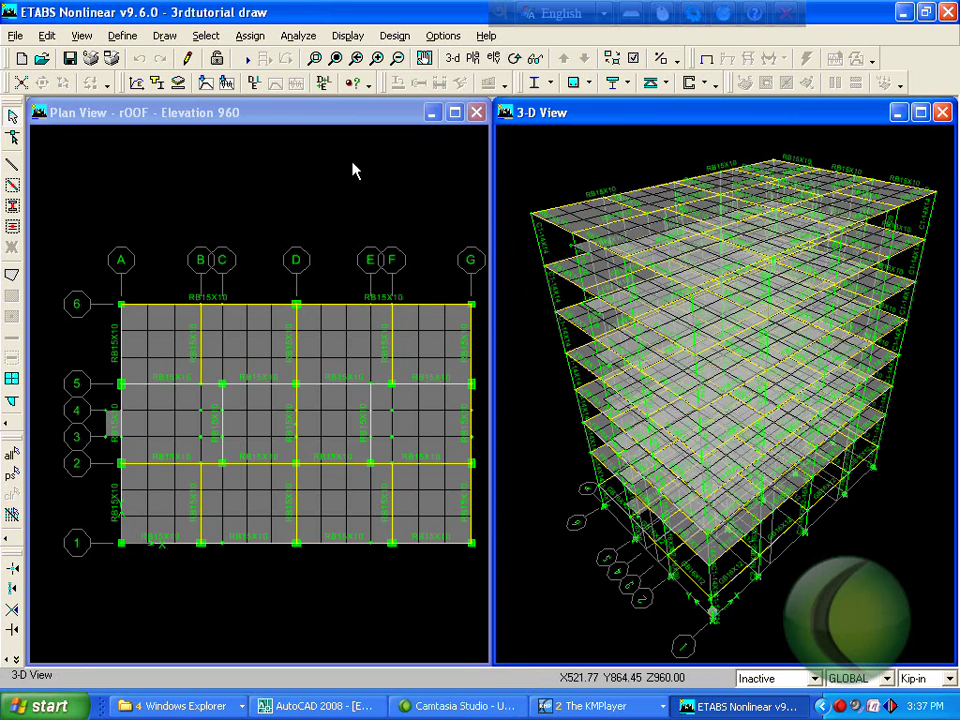
- Run the analysis on the model with the enlarged C1-14X14 columns
{"action": "left_click", "coordinate": [343, 174]}
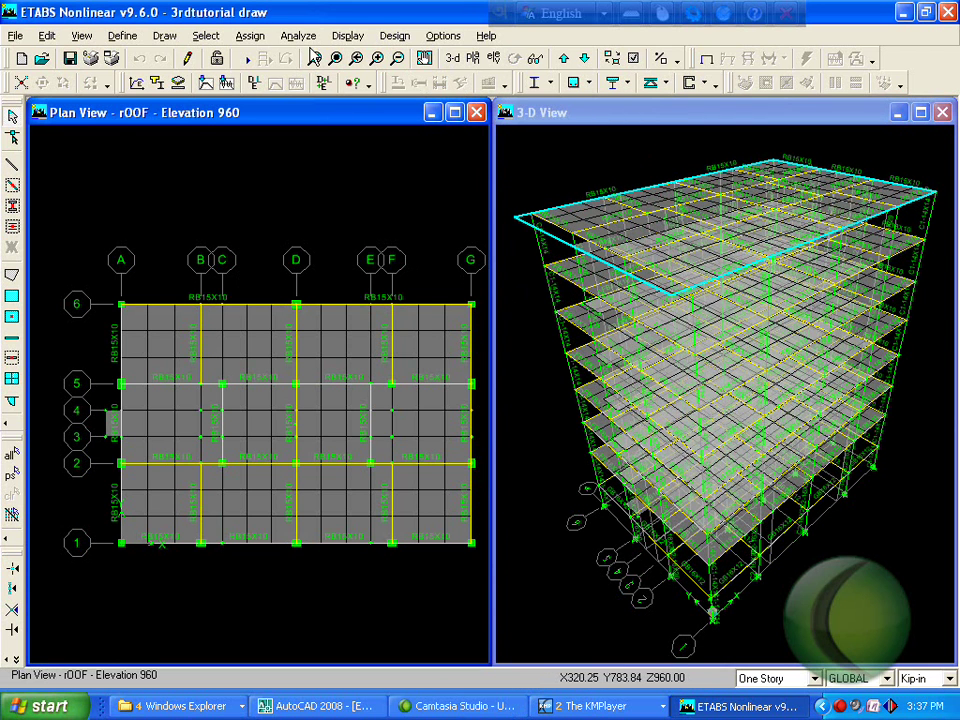
{"action": "left_click", "coordinate": [298, 35]}
{"action": "left_click", "coordinate": [318, 94]}
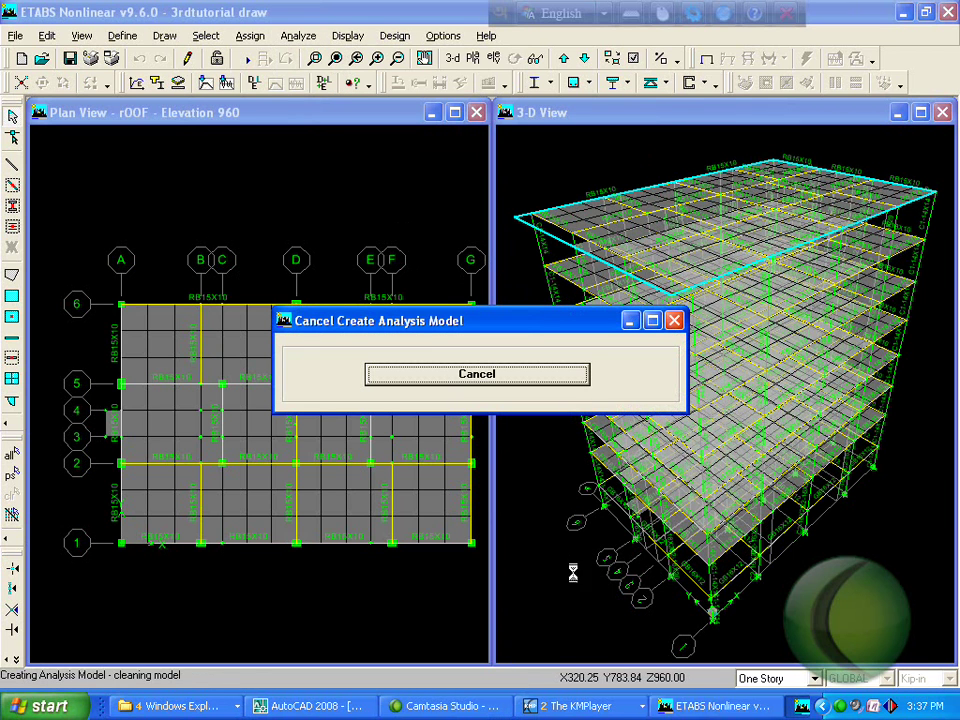
{"action": "left_click", "coordinate": [843, 708]}
{"action": "left_click", "coordinate": [561, 605]}
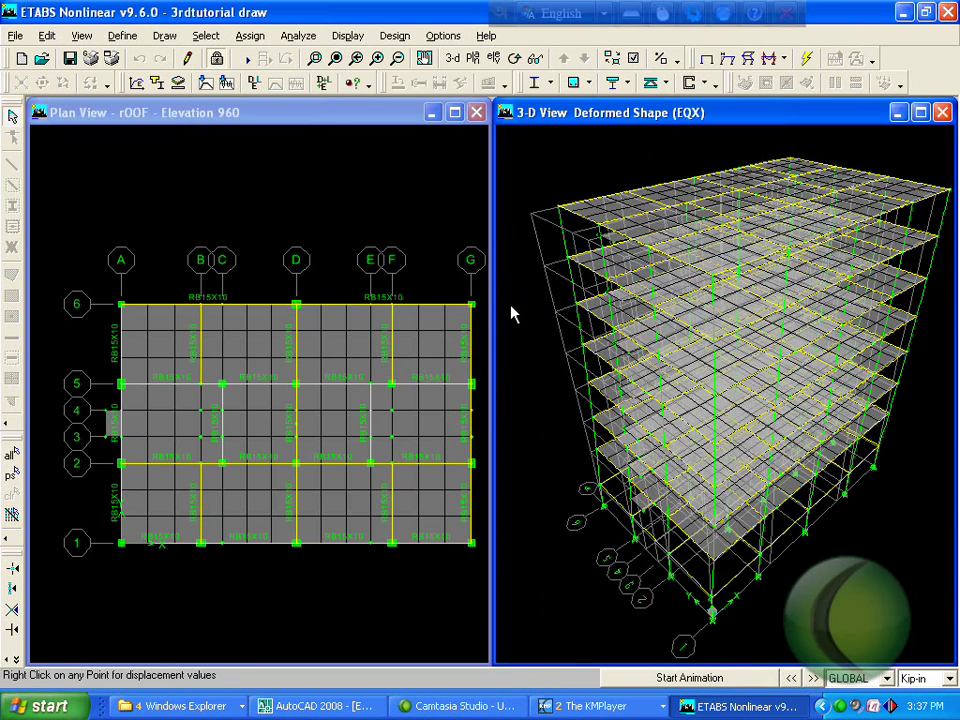
- Show the deformed shape for the EQX static load and check the displacements and lateral drifts at the roof corner point
{"action": "left_click", "coordinate": [349, 36]}
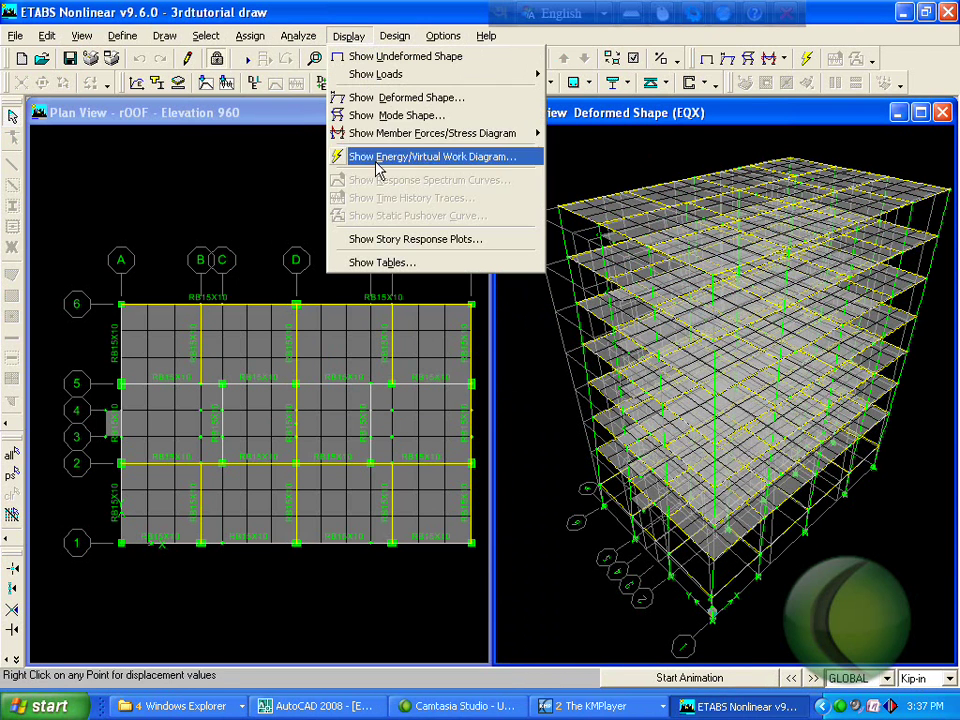
{"action": "left_click", "coordinate": [425, 98]}
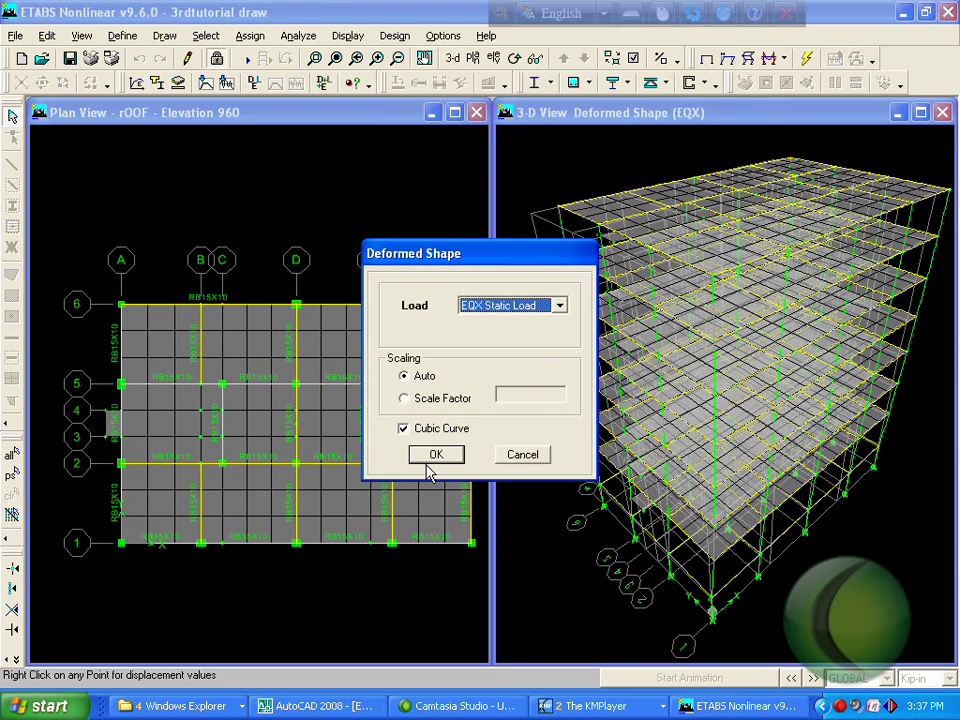
{"action": "left_click", "coordinate": [437, 455]}
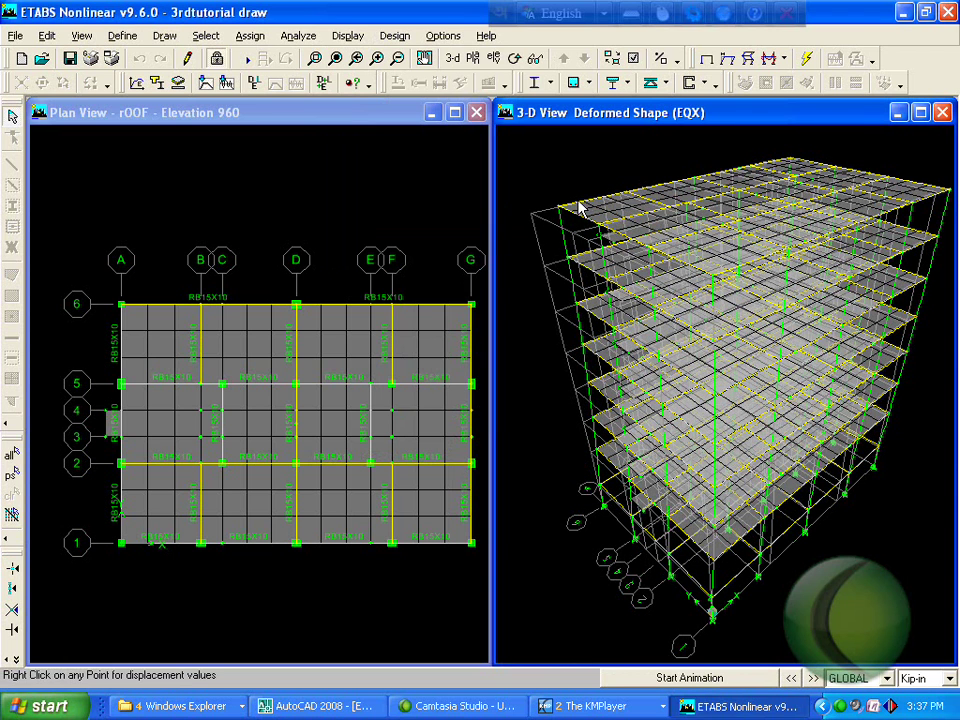
{"action": "right_click", "coordinate": [558, 210]}
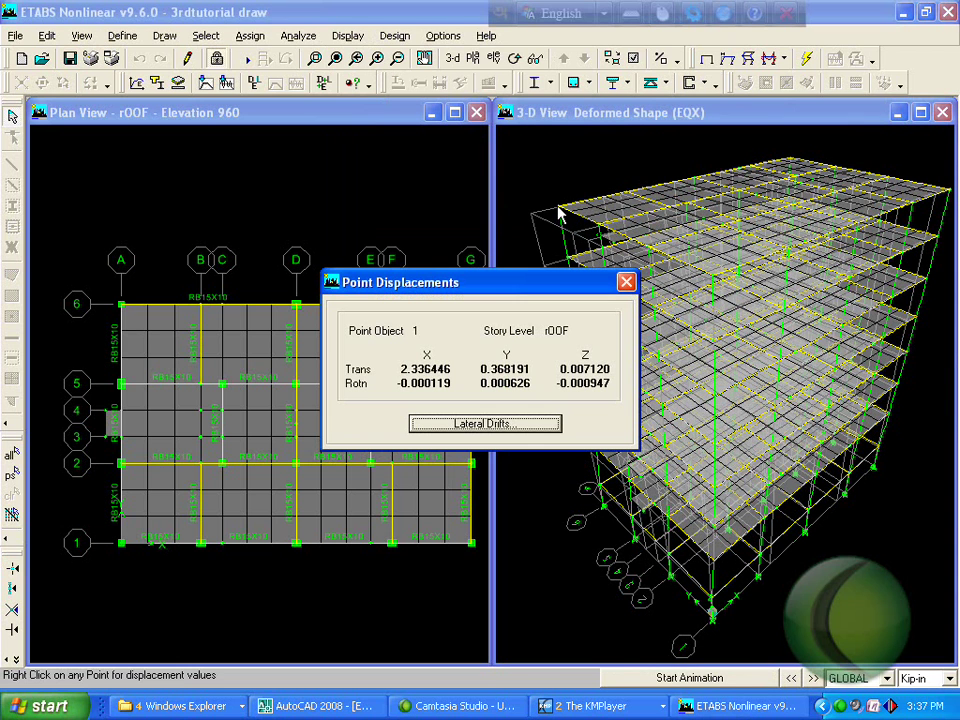
{"action": "left_click", "coordinate": [480, 424]}
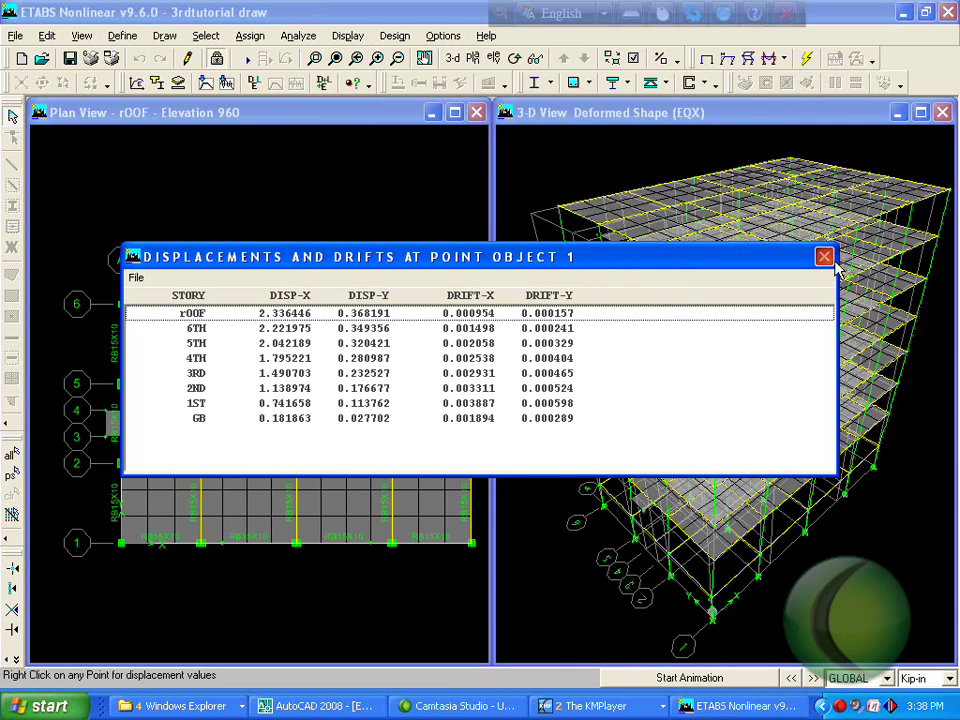
{"action": "left_click", "coordinate": [824, 257]}
- Examine the maximum story displacement plots of diaphragm D1 for the EQX and EQY load cases
{"action": "left_click", "coordinate": [400, 36]}
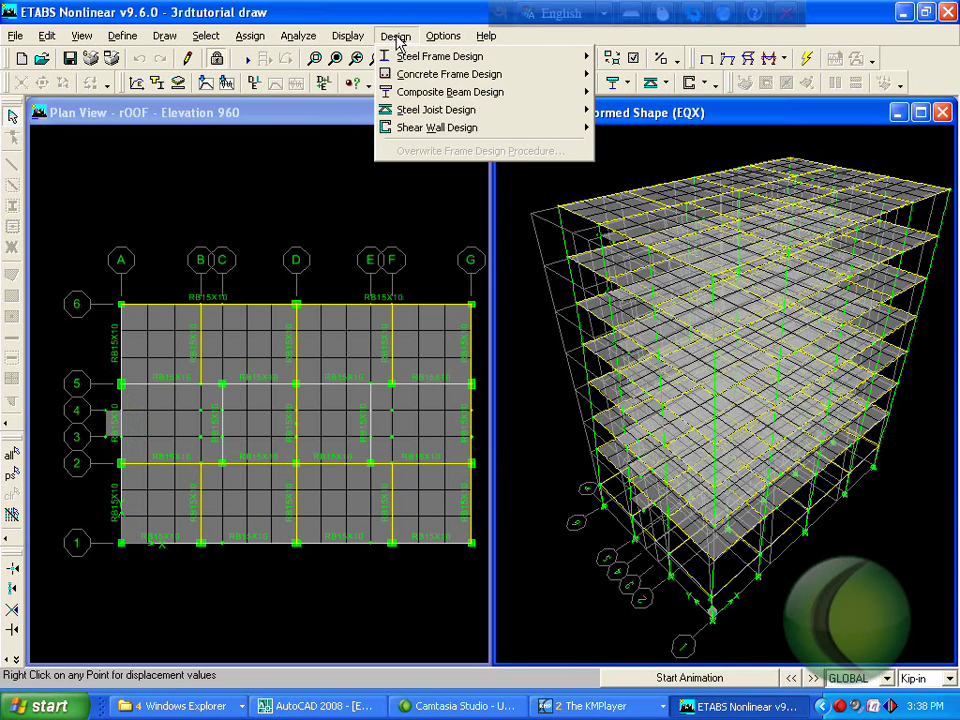
{"action": "mouse_move", "coordinate": [364, 36]}
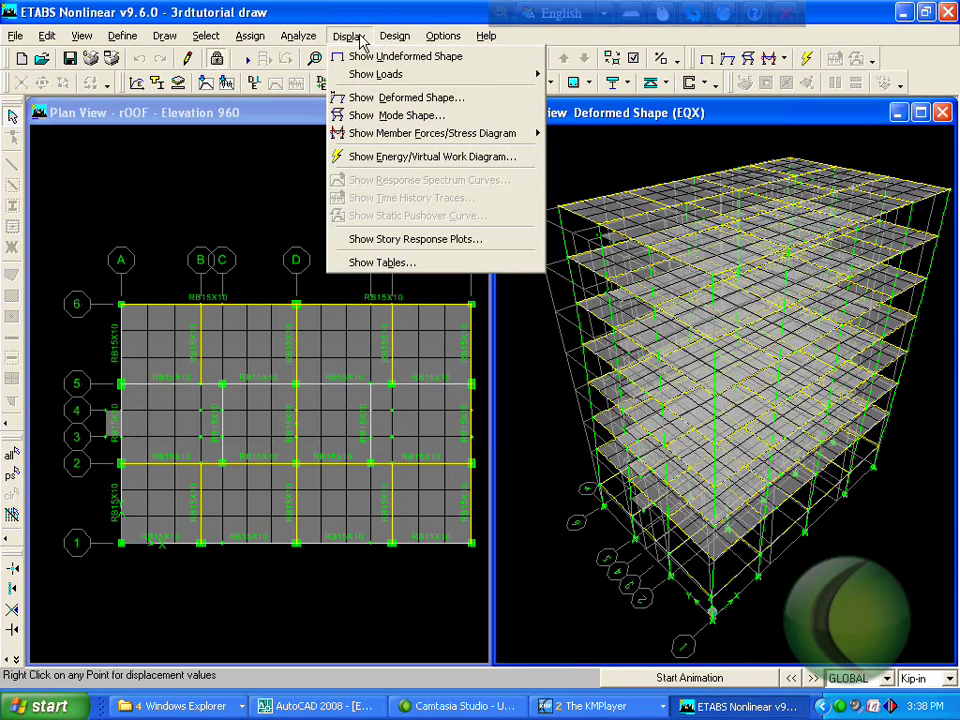
{"action": "left_click", "coordinate": [424, 240]}
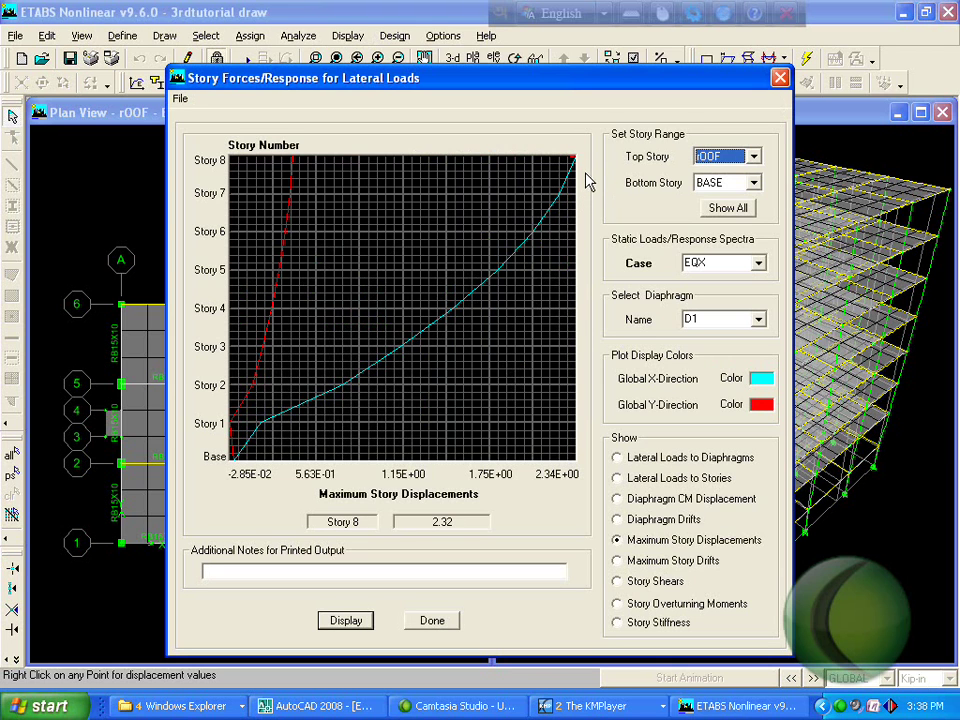
{"action": "right_click", "coordinate": [545, 235]}
{"action": "left_click", "coordinate": [728, 263]}
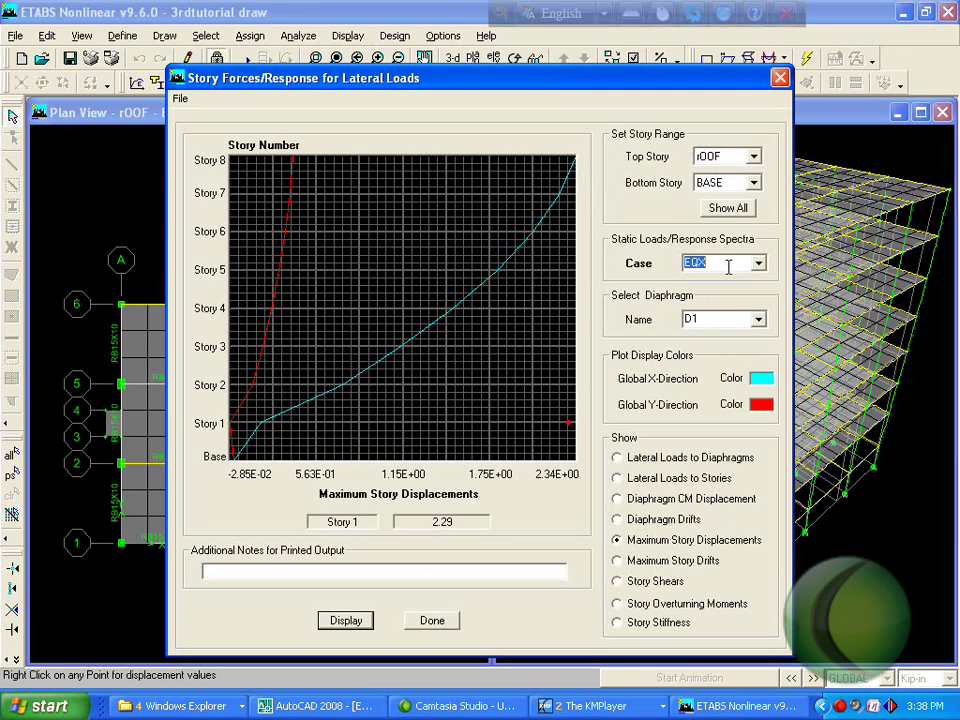
{"action": "left_click", "coordinate": [759, 264]}
{"action": "left_click", "coordinate": [744, 293]}
{"action": "mouse_move", "coordinate": [463, 330]}
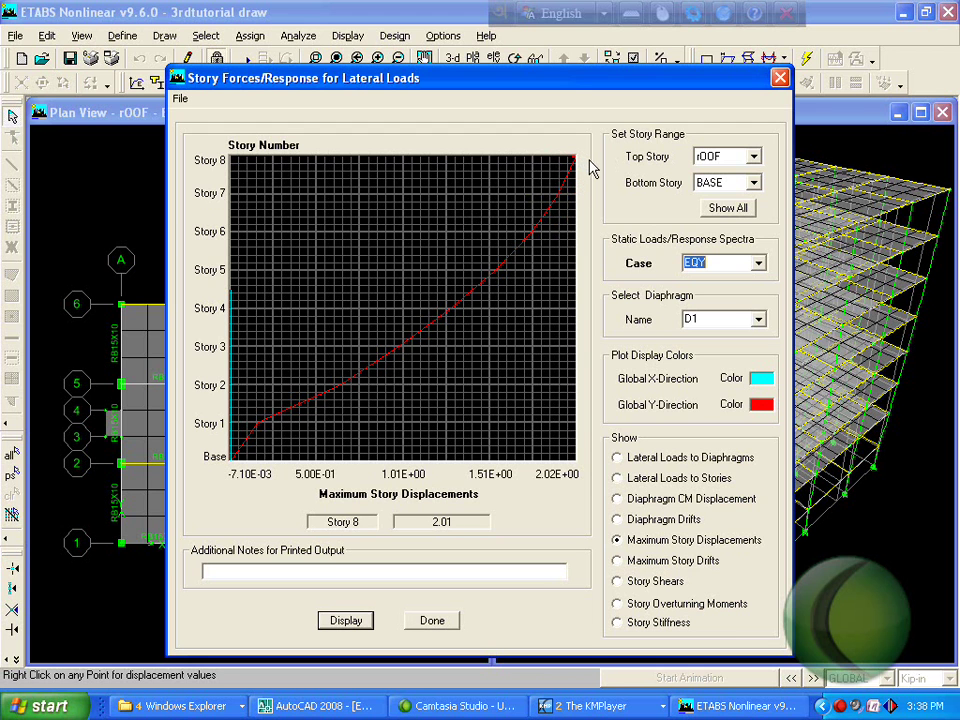
{"action": "left_click", "coordinate": [430, 621]}
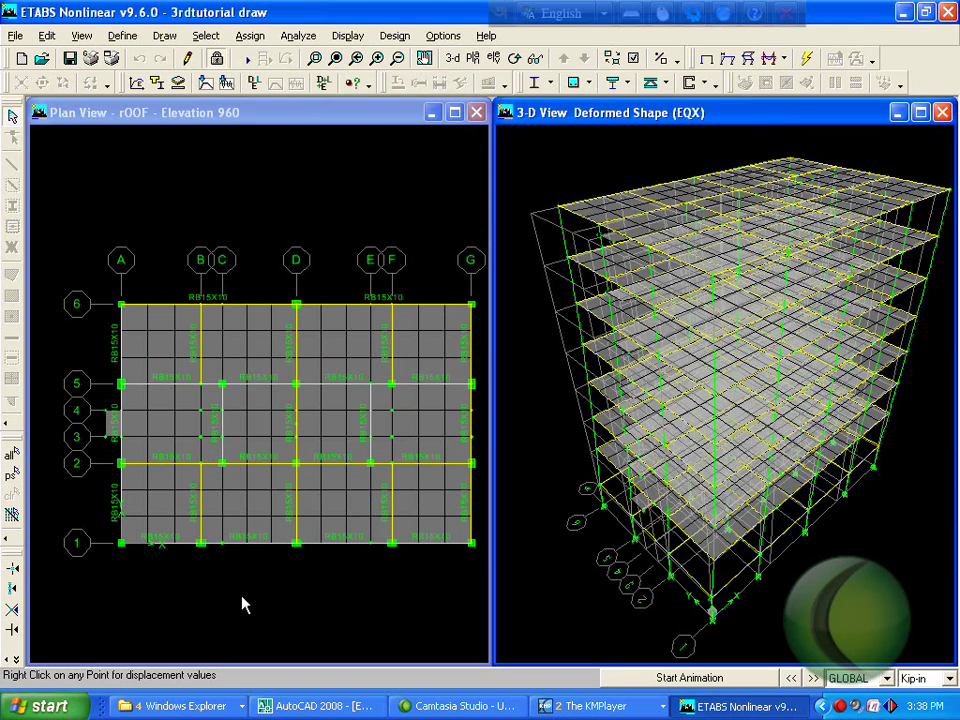
- Select all members with the C2-16X20 frame section and unlock the model for editing
{"action": "left_click", "coordinate": [206, 35]}
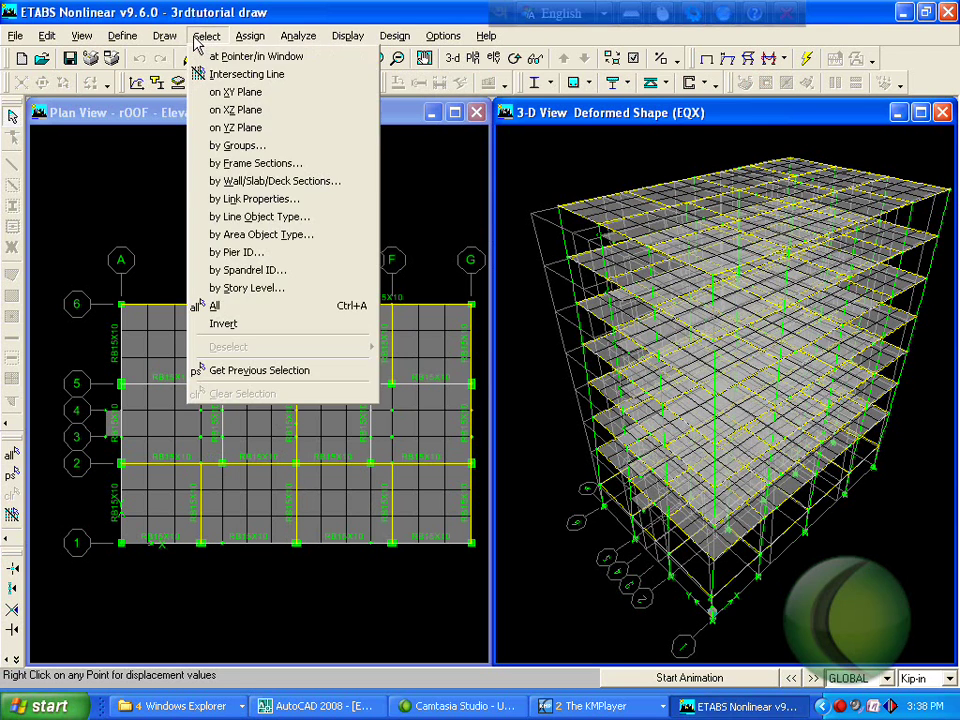
{"action": "left_click", "coordinate": [310, 165]}
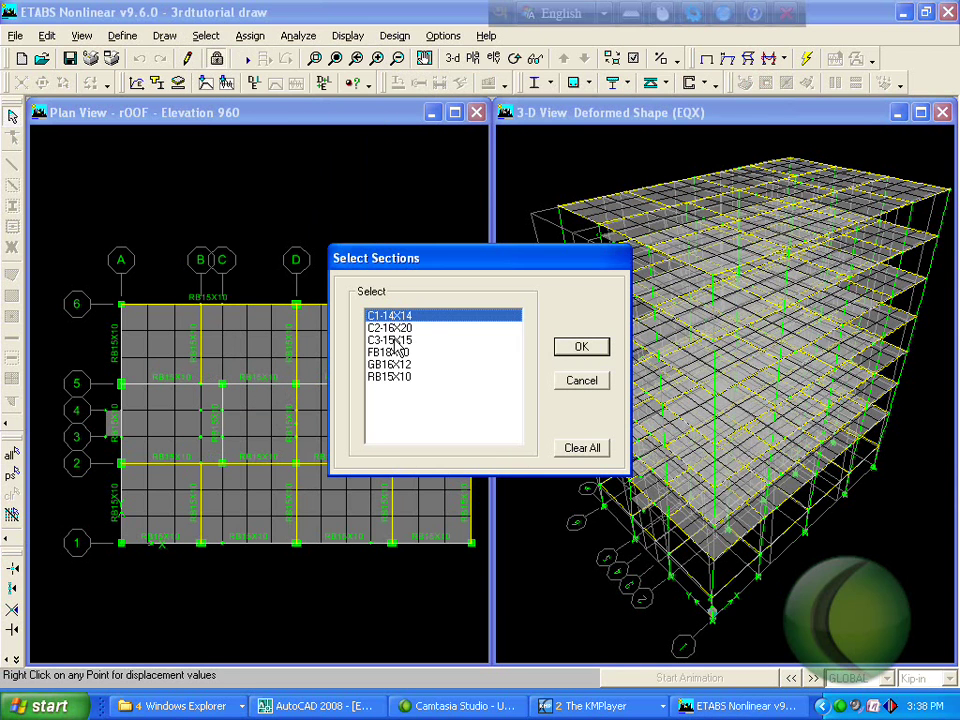
{"action": "left_click", "coordinate": [403, 329]}
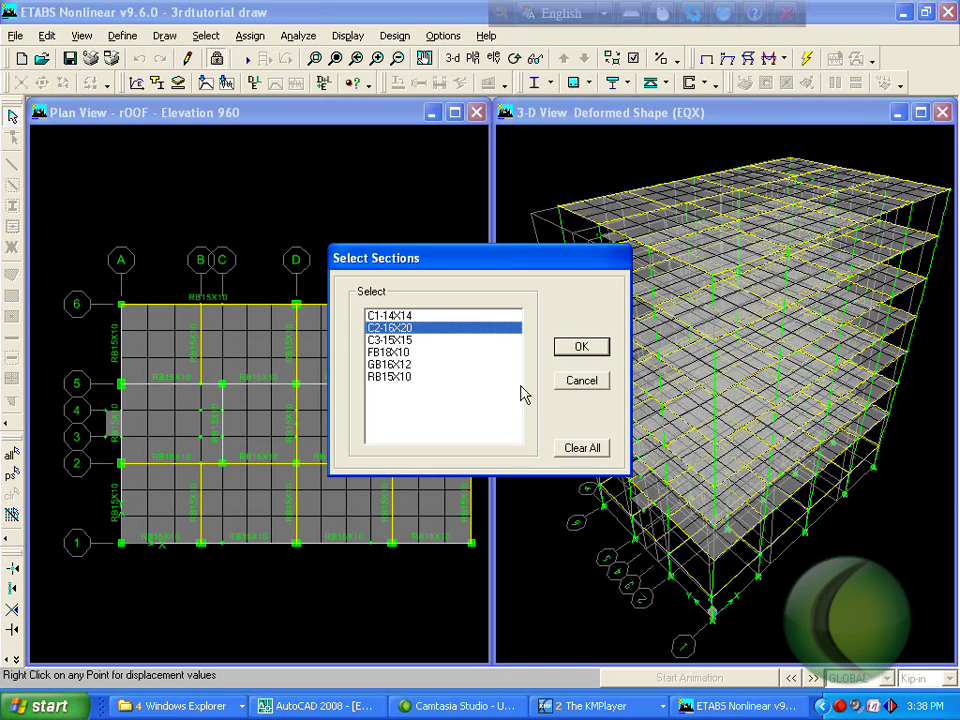
{"action": "left_click", "coordinate": [582, 343]}
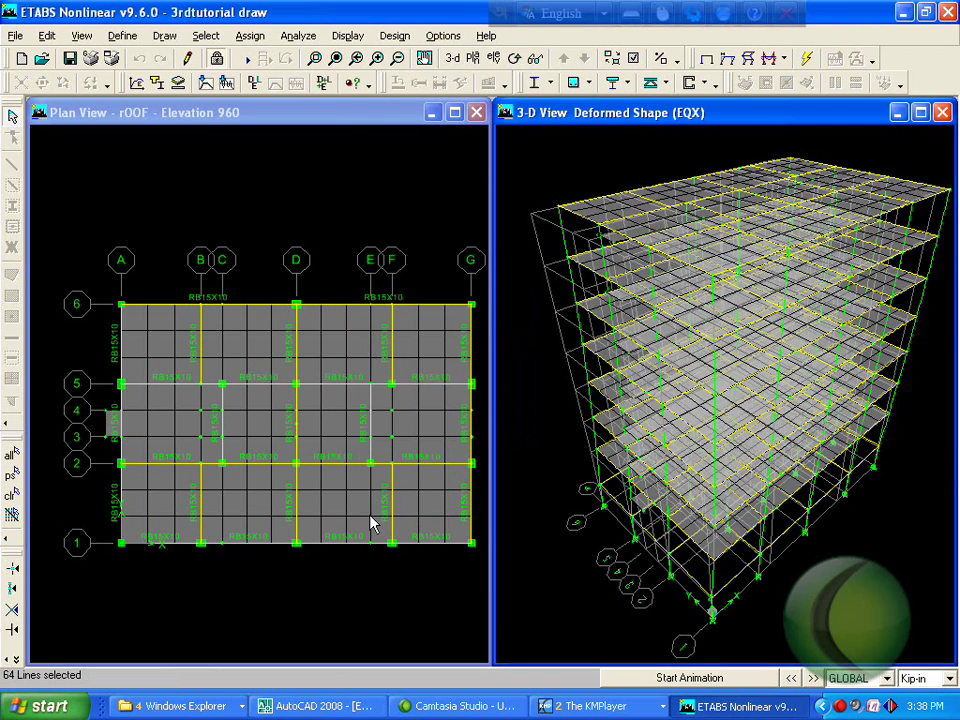
{"action": "left_click", "coordinate": [217, 59]}
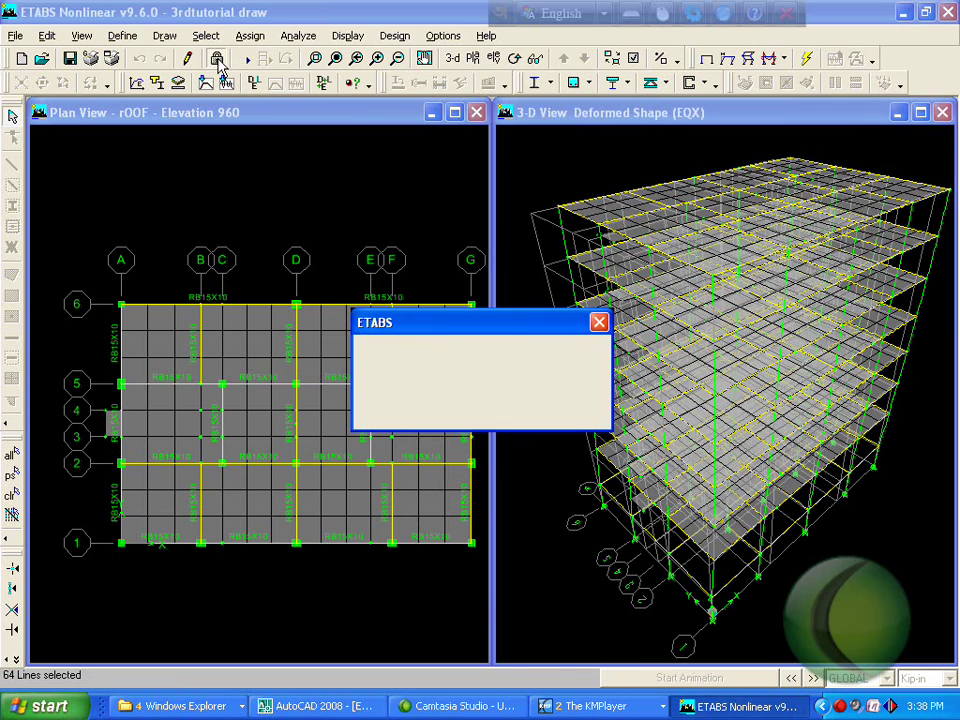
{"action": "left_click", "coordinate": [442, 412]}
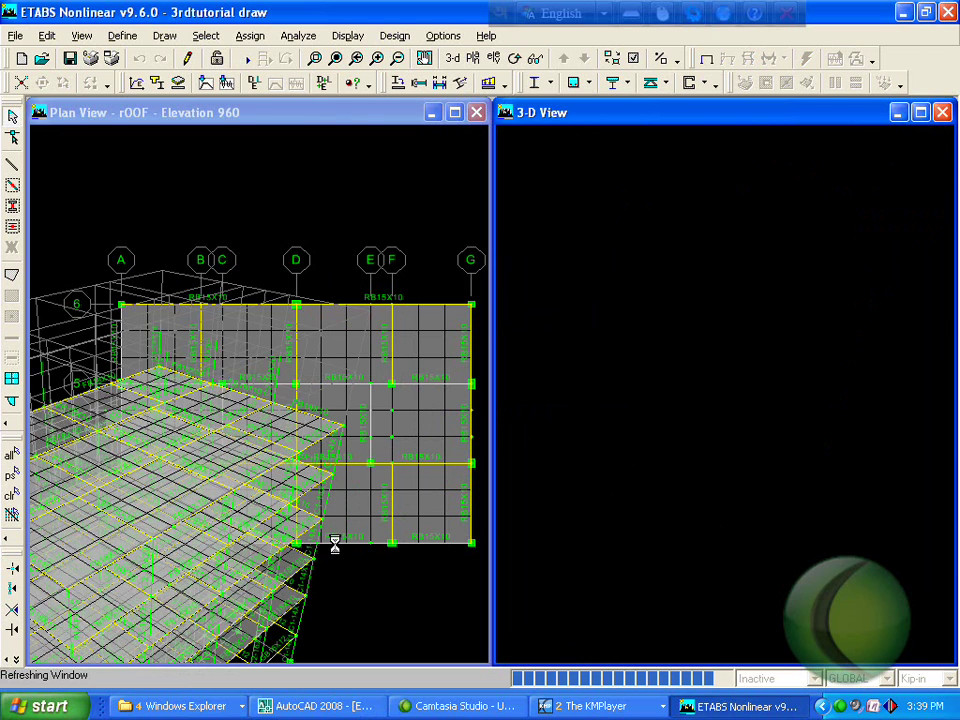
{"action": "left_click", "coordinate": [615, 103]}
{"action": "left_click", "coordinate": [455, 59]}
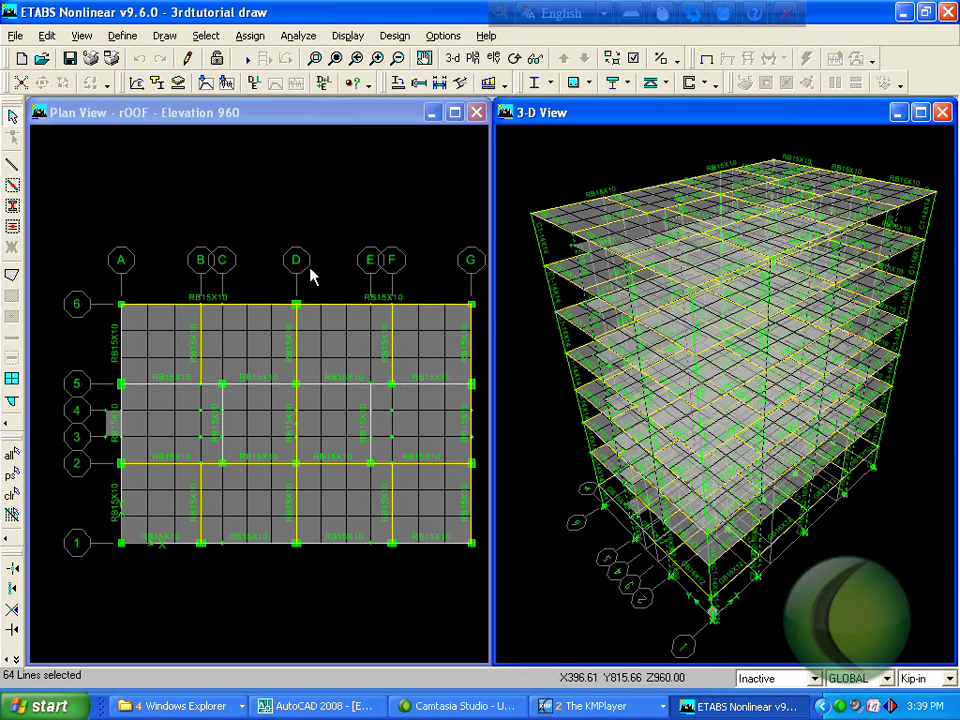
- Edit the C2-16X20 frame section, setting its depth to 18 in and its width to 22 in
{"action": "left_click", "coordinate": [262, 36]}
{"action": "mouse_move", "coordinate": [285, 75]}
{"action": "left_click", "coordinate": [449, 75]}
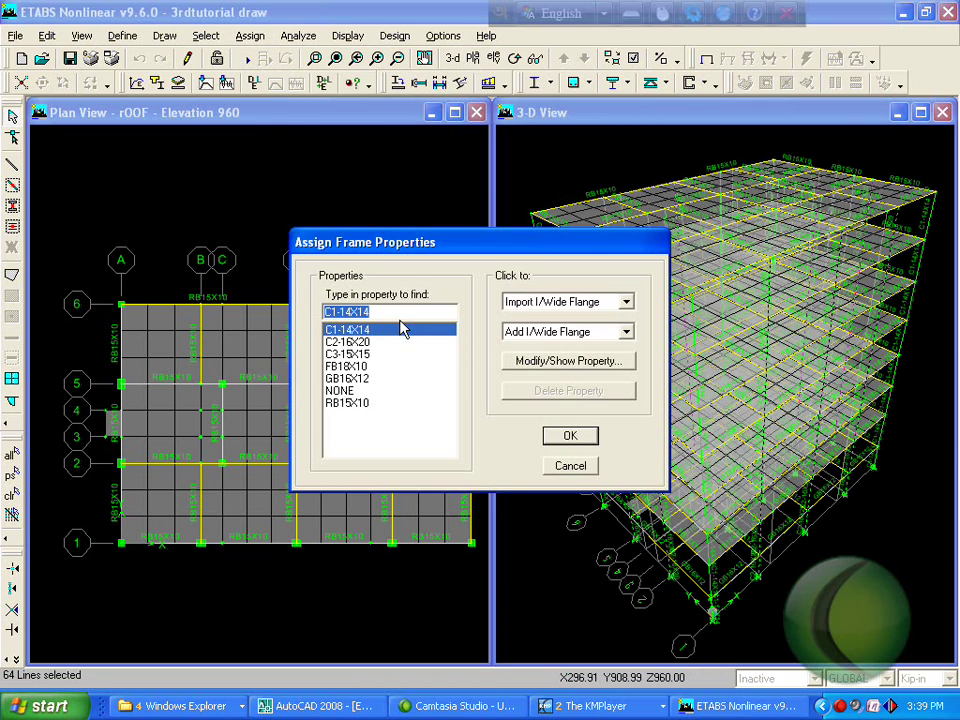
{"action": "left_click", "coordinate": [358, 341]}
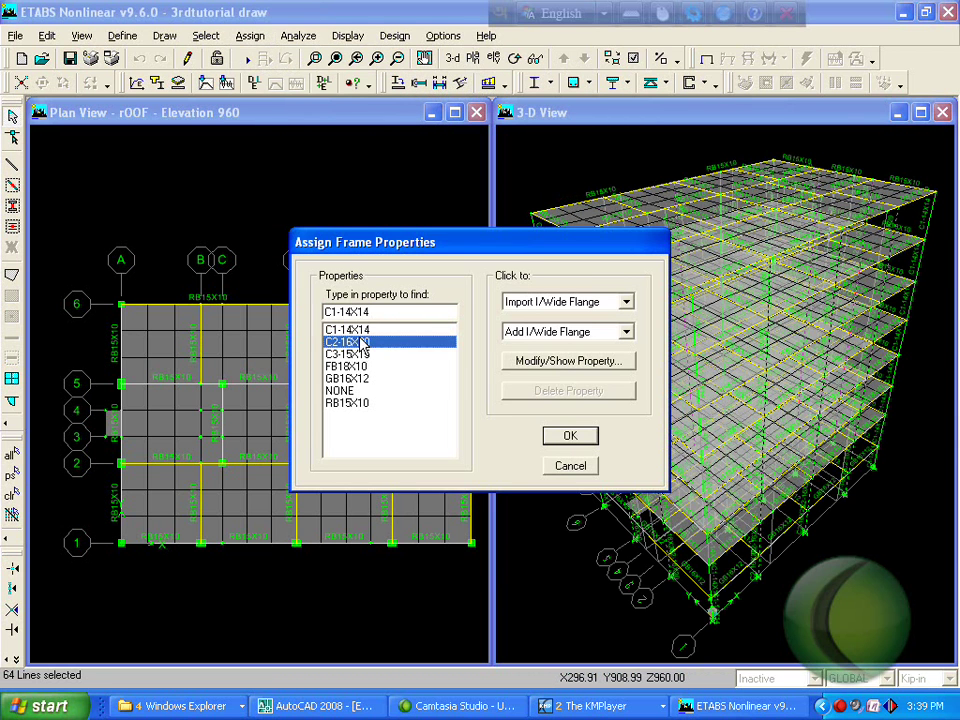
{"action": "left_click", "coordinate": [594, 368]}
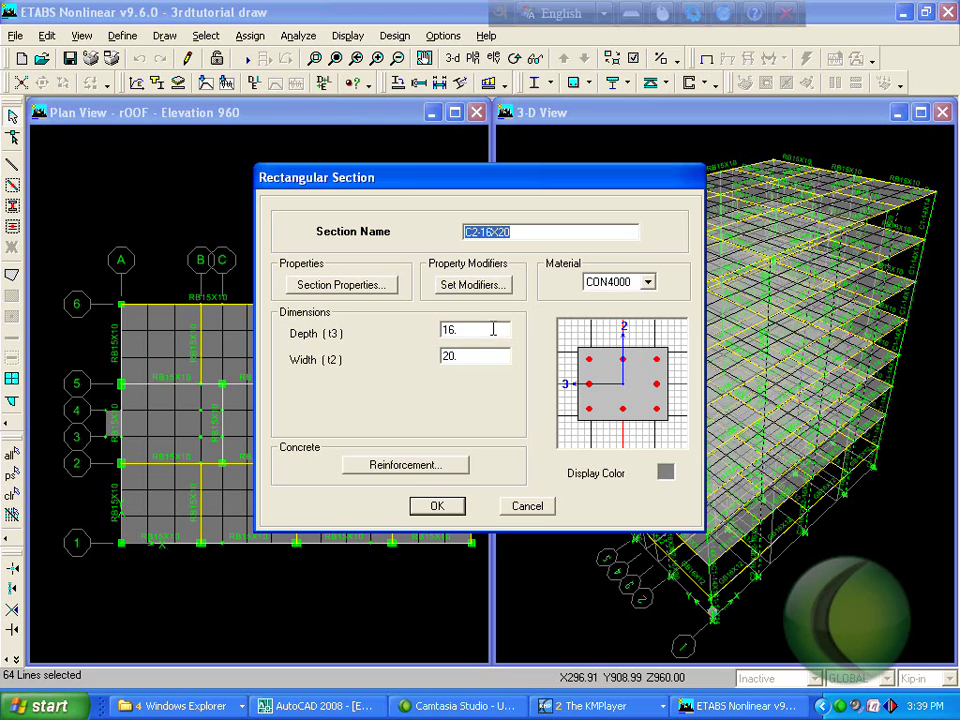
{"action": "left_click", "coordinate": [493, 329]}
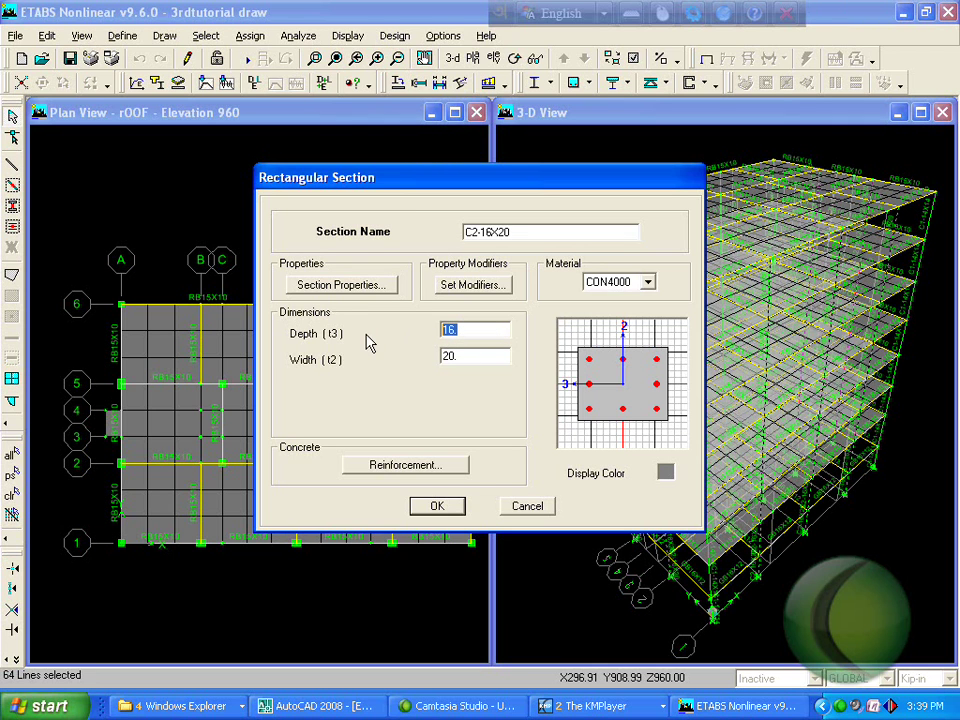
{"action": "type", "text": "18"}
{"action": "key", "text": "Tab"}
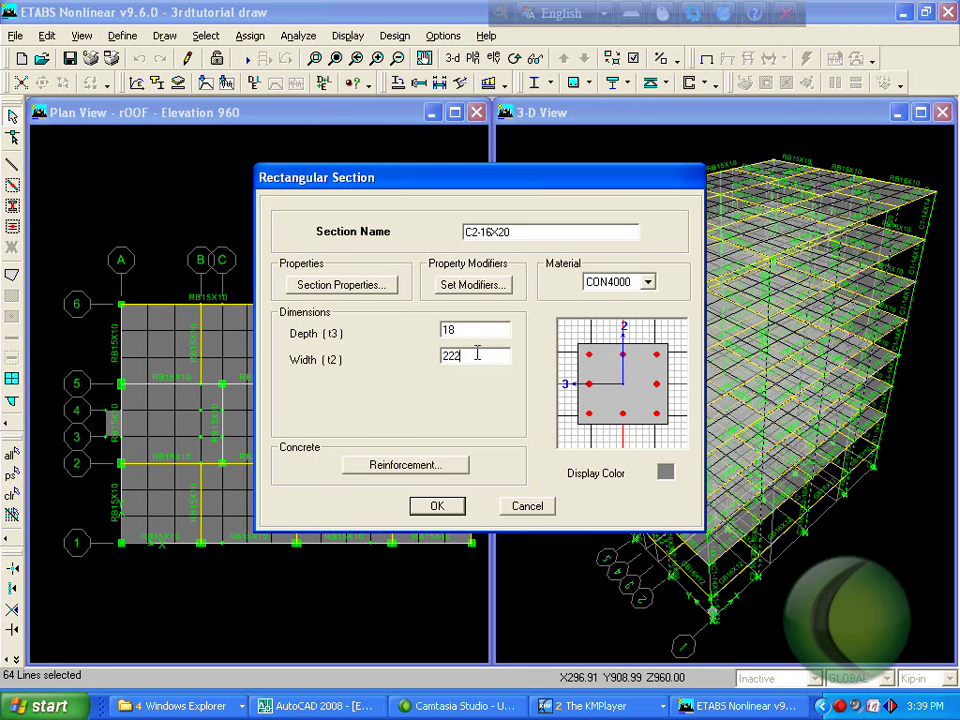
- Rename the edited section as C2-18X22 and assign it to the selected columns
{"action": "double_click", "coordinate": [529, 229]}
{"action": "left_click", "coordinate": [529, 229]}
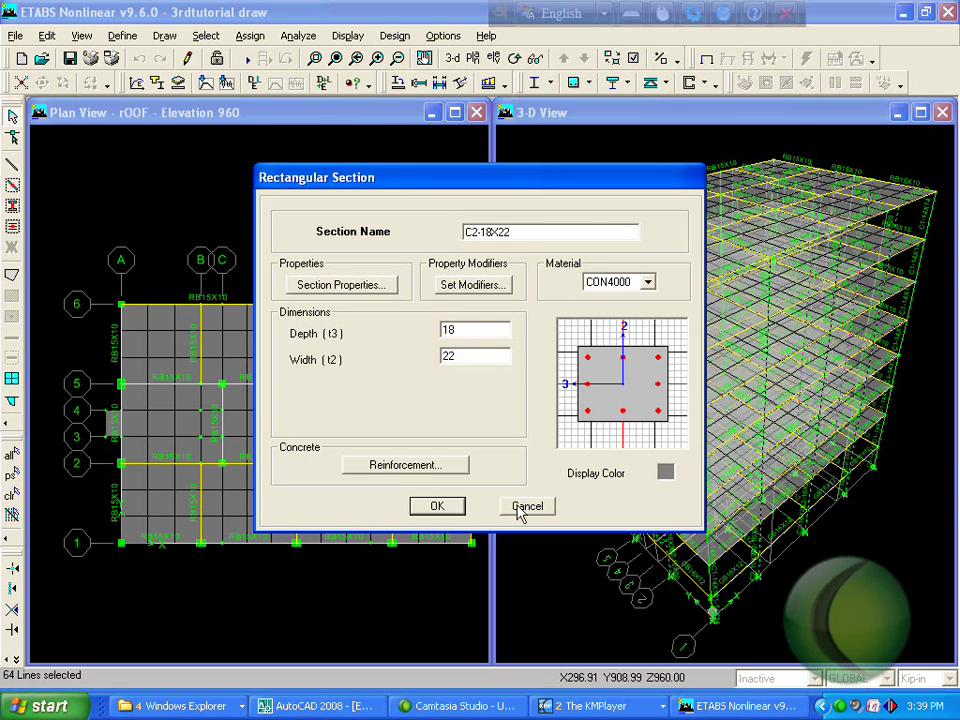
{"action": "left_click", "coordinate": [447, 509]}
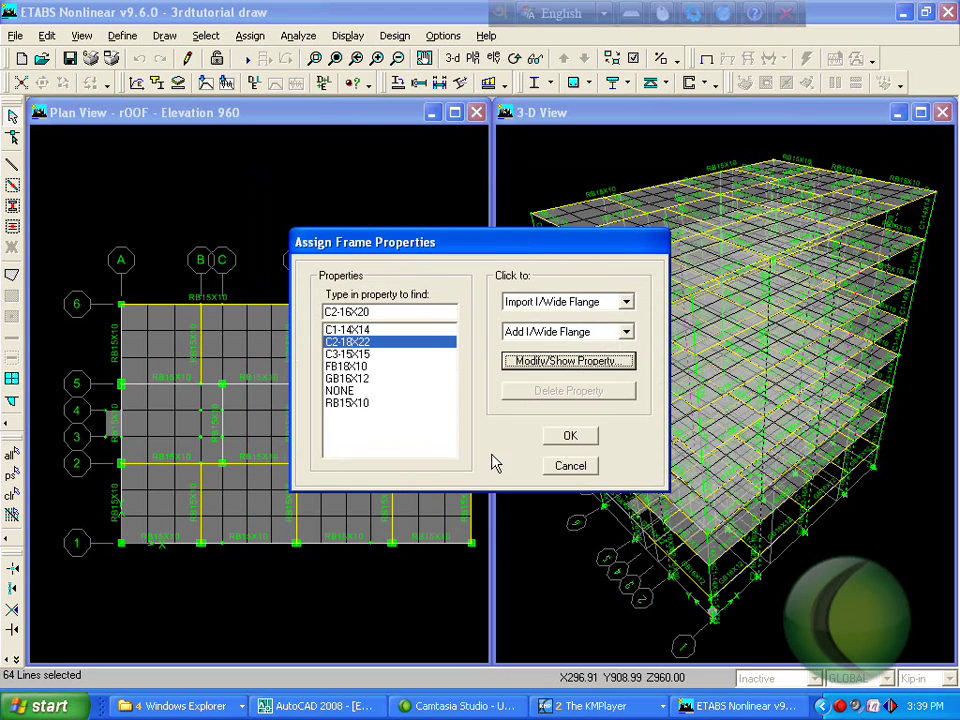
{"action": "left_click", "coordinate": [576, 443]}
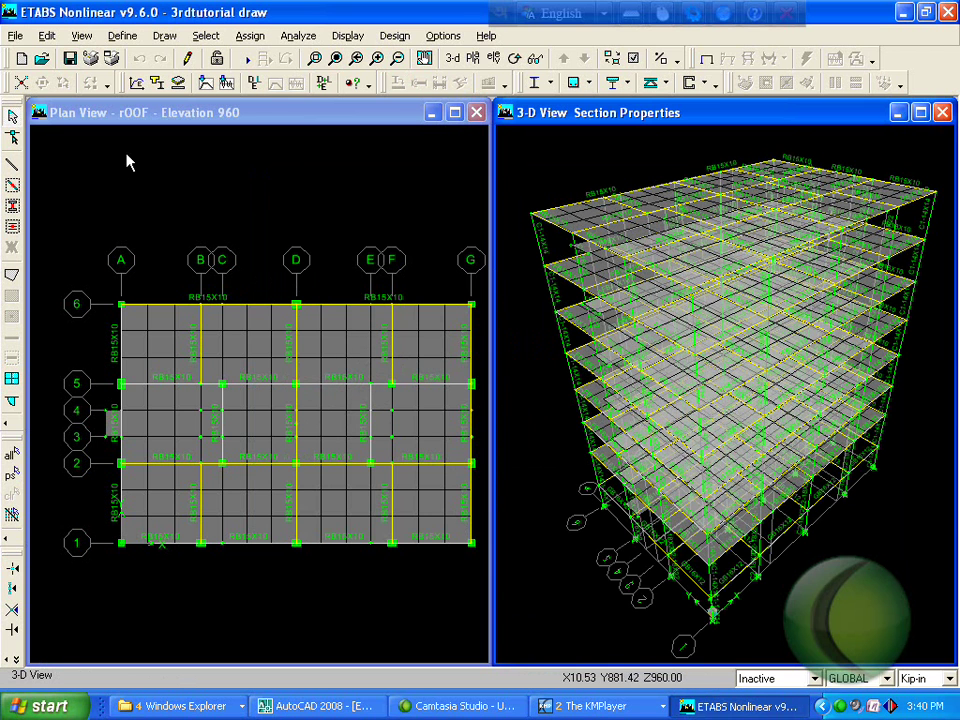
- Run the analysis on the model with the enlarged C2-18X22 columns
{"action": "left_click", "coordinate": [298, 37]}
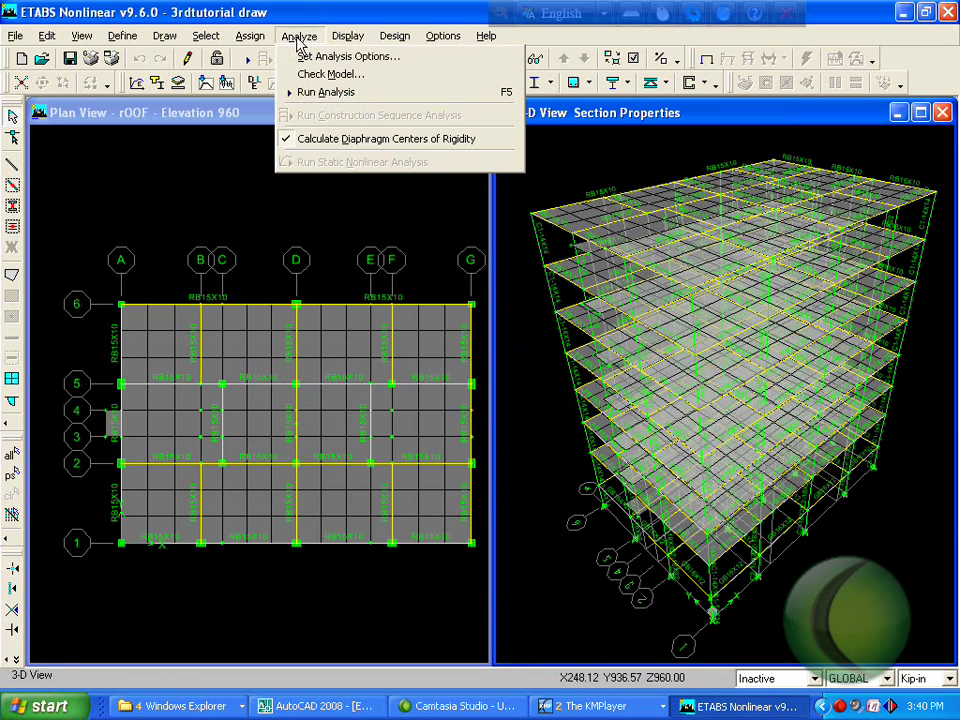
{"action": "left_click", "coordinate": [330, 92]}
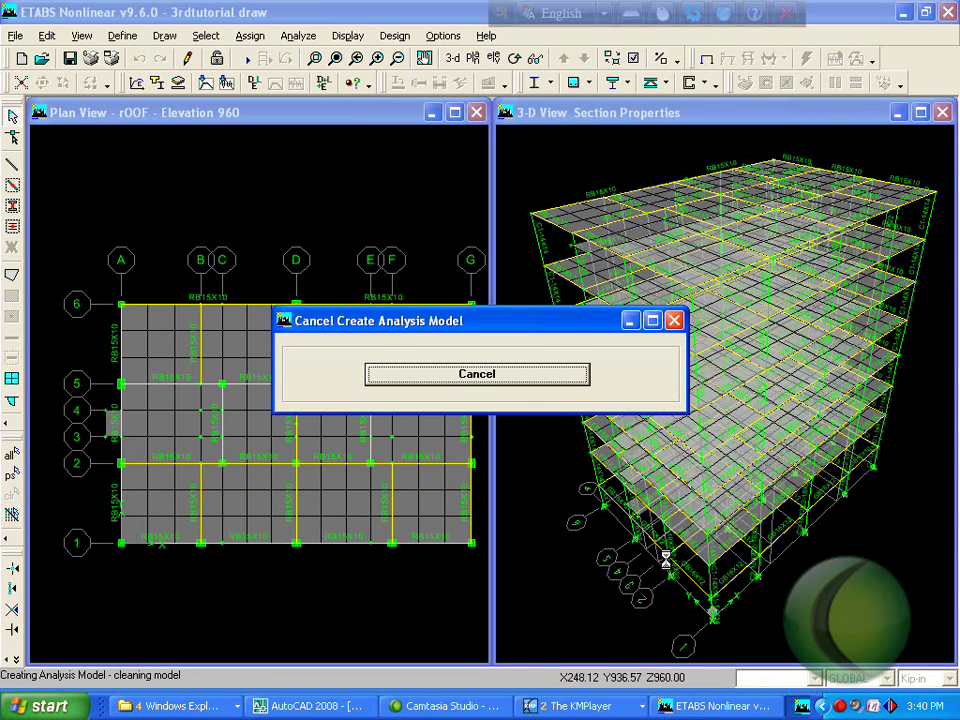
{"action": "left_click", "coordinate": [848, 707]}
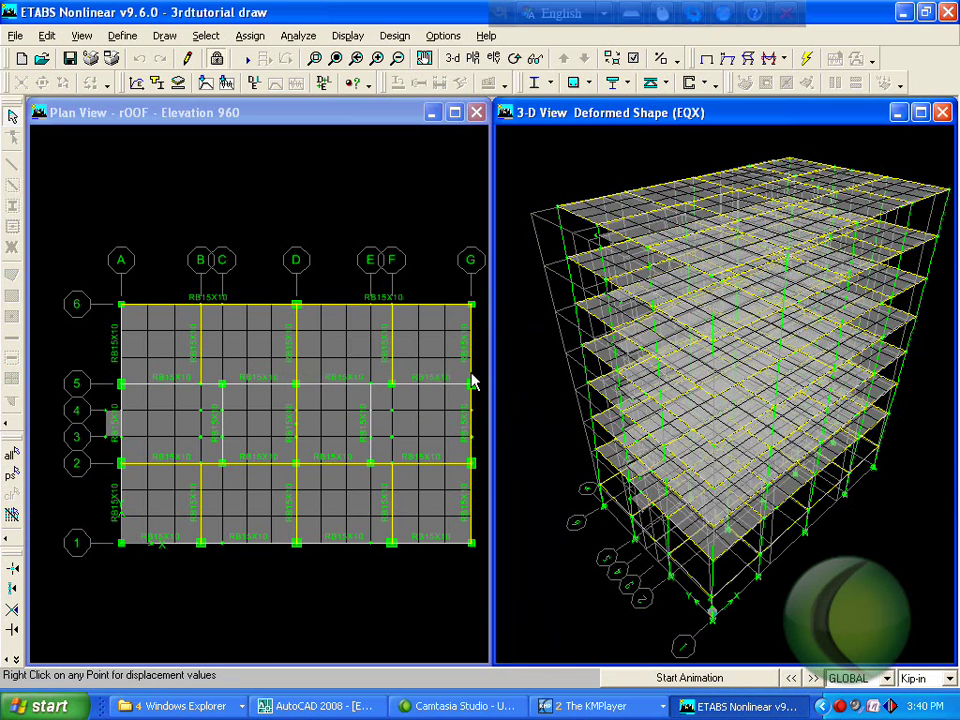
- Examine the story response plots of maximum story displacements of diaphragm D1 for the EQX and EQY load cases
{"action": "left_click", "coordinate": [355, 36]}
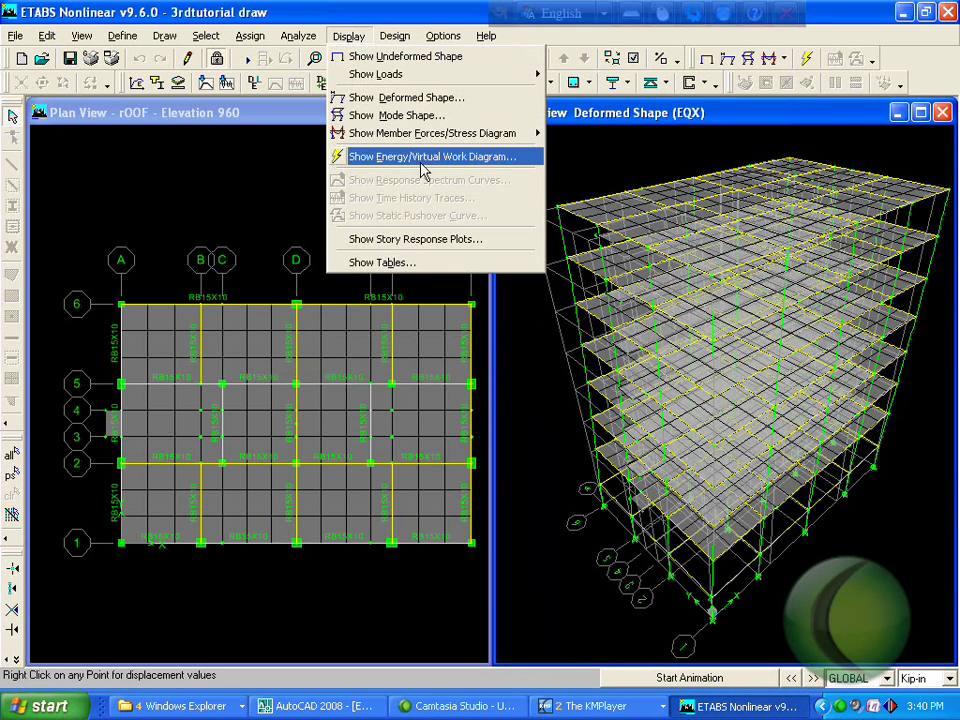
{"action": "left_click", "coordinate": [426, 247]}
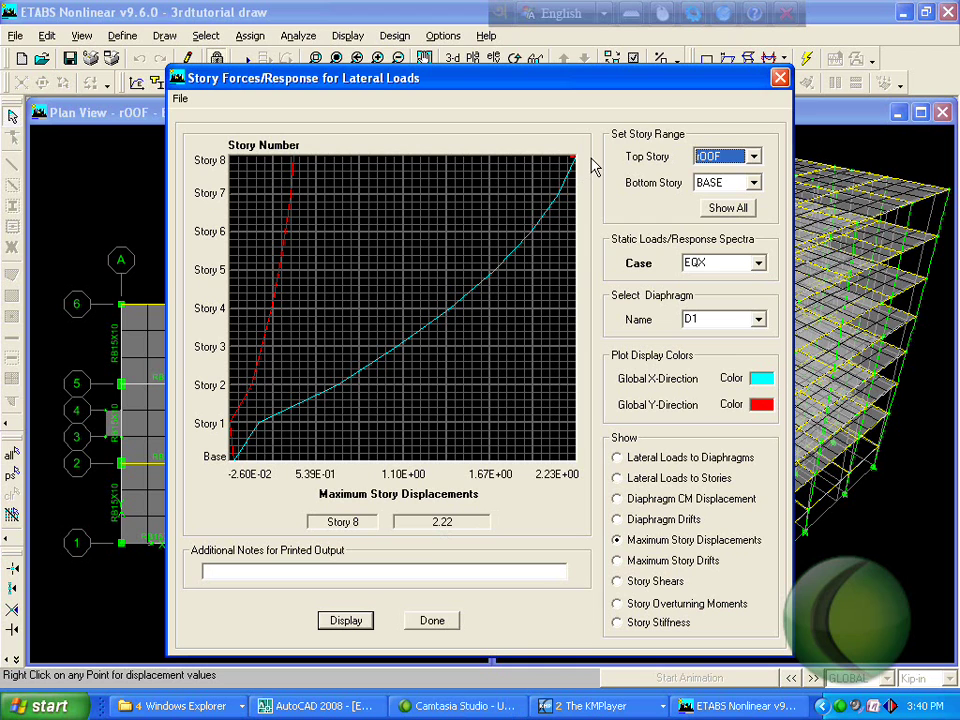
{"action": "left_click", "coordinate": [720, 266]}
{"action": "left_click", "coordinate": [736, 262]}
{"action": "left_click", "coordinate": [724, 292]}
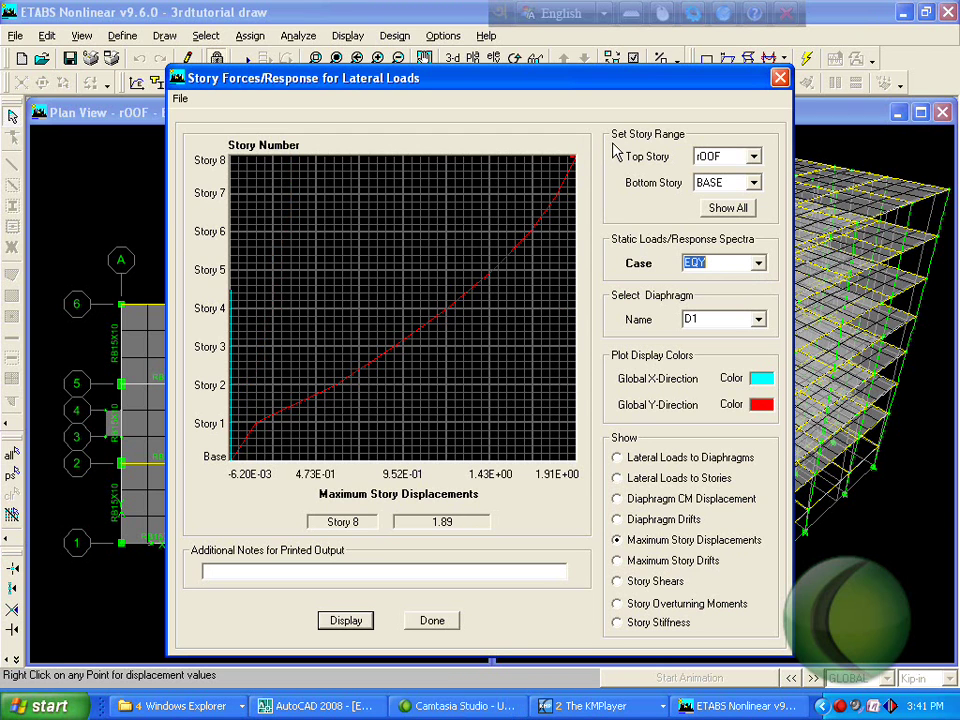
{"action": "left_click", "coordinate": [779, 80]}
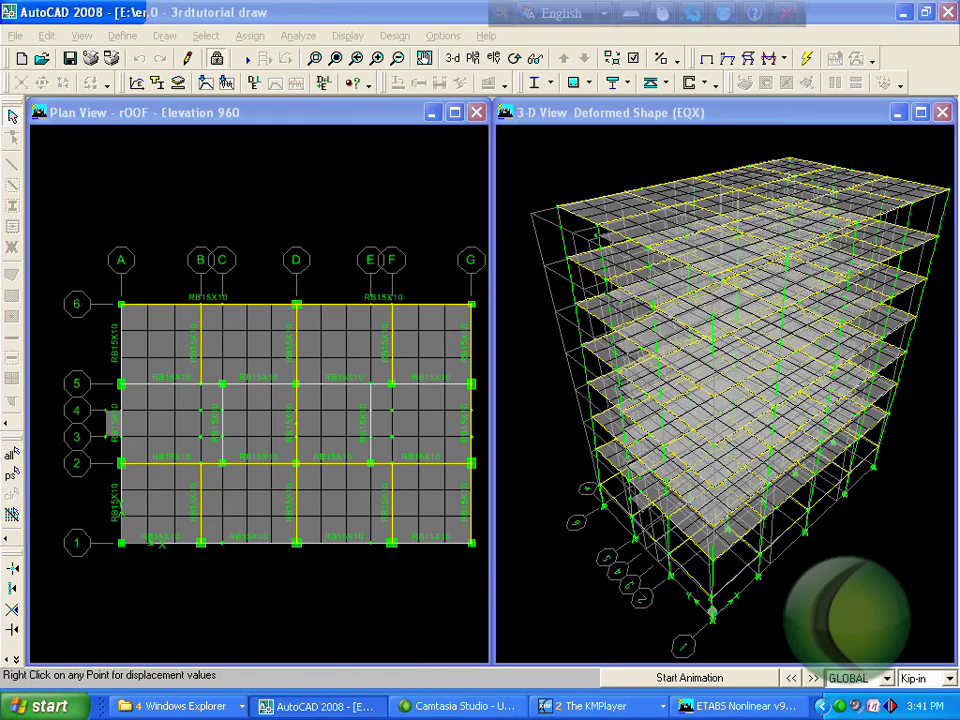
- Switch to AutoCAD to check the allowable displacement formula in the drawing notes, and return to ETABS
{"action": "left_click", "coordinate": [320, 706]}
{"action": "left_click", "coordinate": [320, 706]}
{"action": "left_click", "coordinate": [320, 706]}
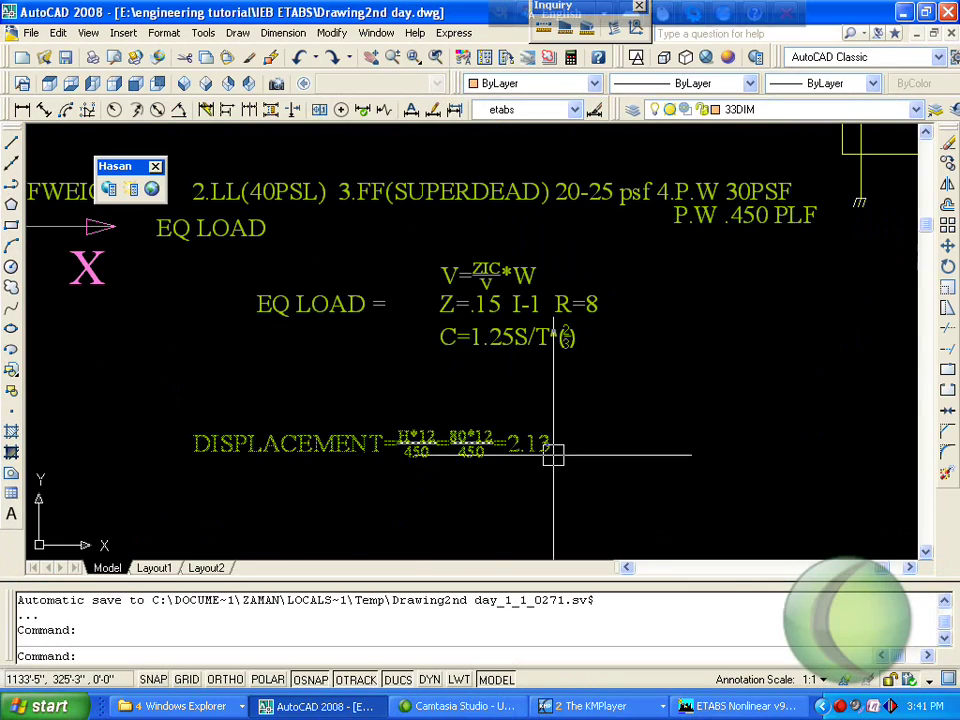
{"action": "left_click", "coordinate": [320, 703]}
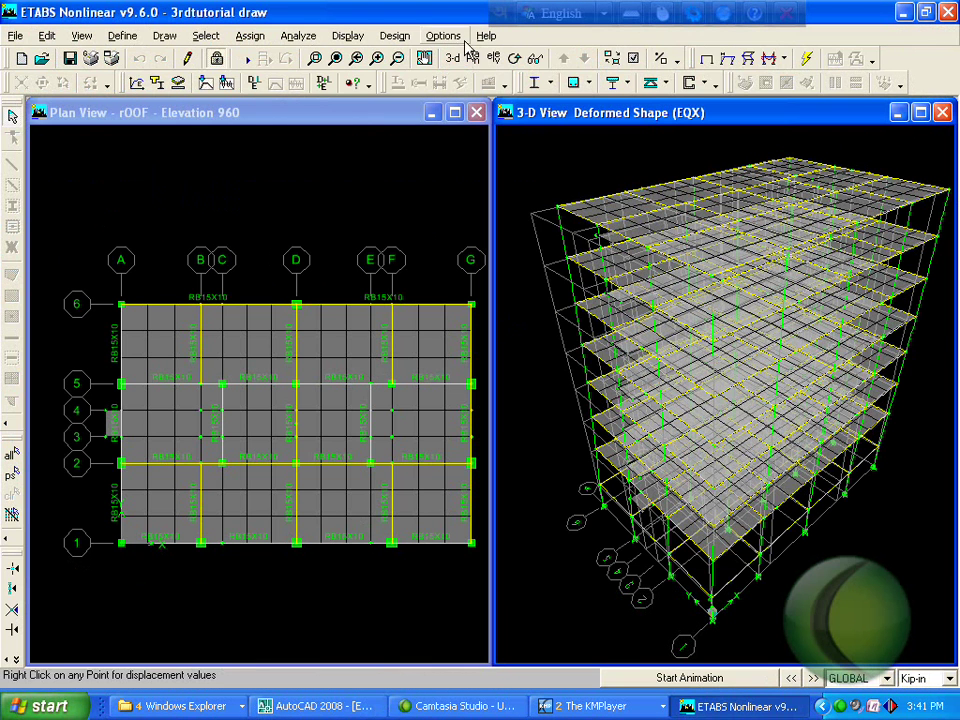
{"action": "left_click", "coordinate": [443, 36]}
{"action": "mouse_move", "coordinate": [450, 56]}
{"action": "left_click", "coordinate": [414, 45]}
{"action": "left_click", "coordinate": [400, 40]}
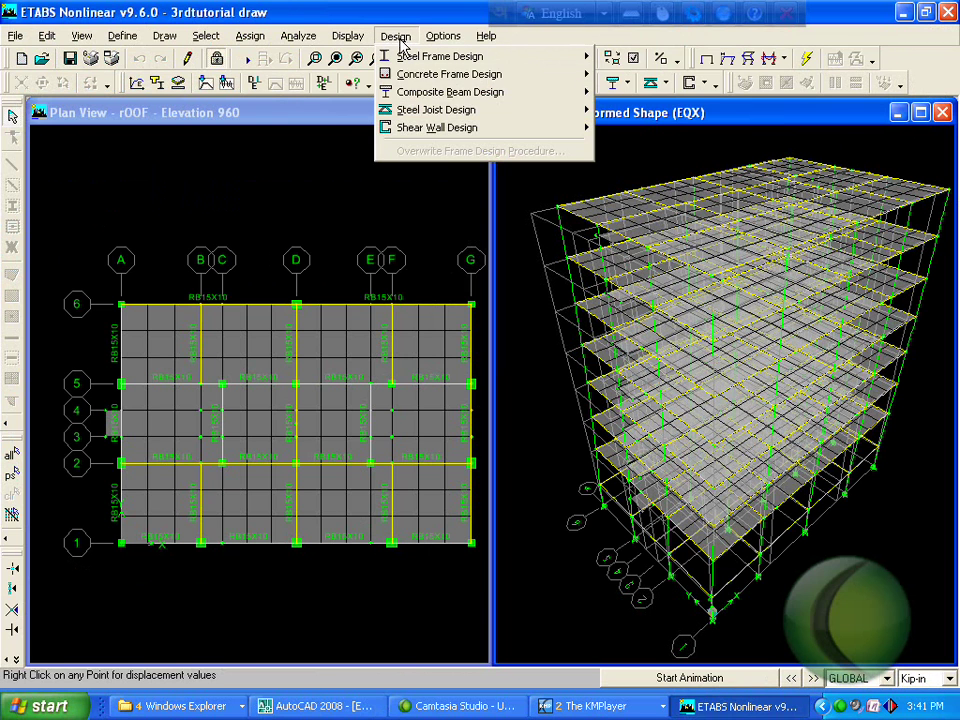
{"action": "left_click", "coordinate": [337, 240]}
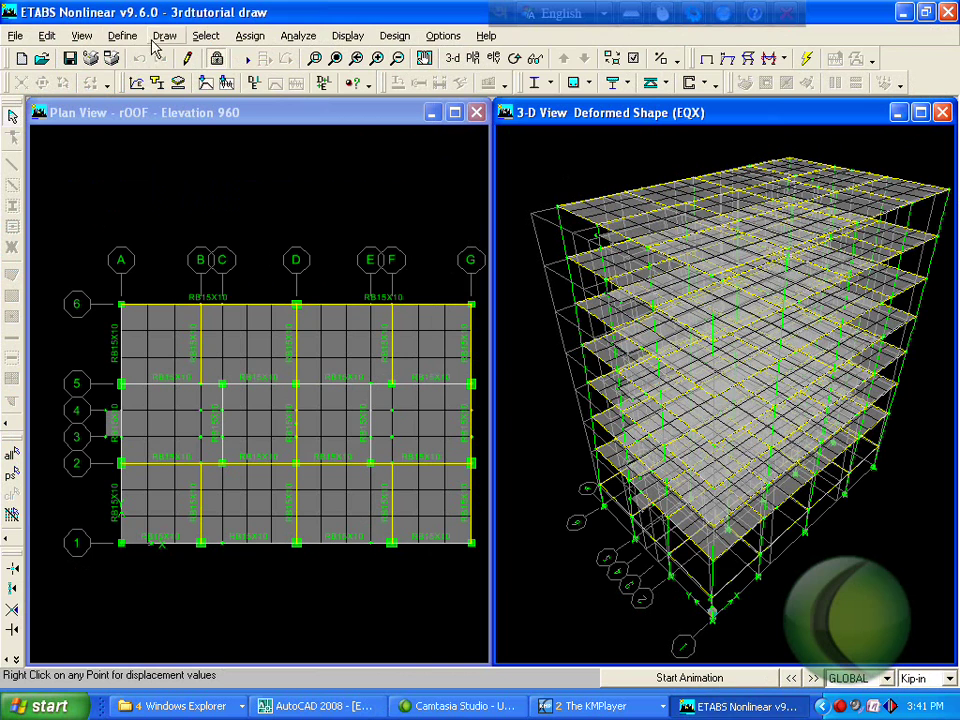
- Select all members with sections C1-14X14, C2-18X22 and C3-15X15 and show only this selection in the 3-D view
{"action": "left_click", "coordinate": [206, 36]}
{"action": "left_click", "coordinate": [276, 165]}
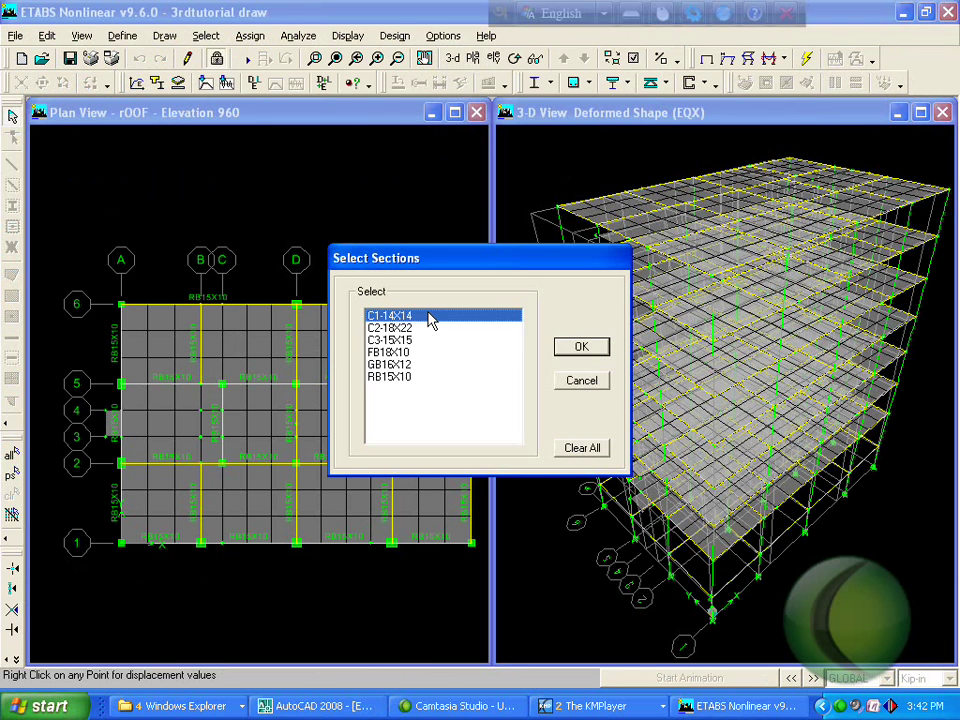
{"action": "left_click_drag", "start_coordinate": [430, 320], "coordinate": [429, 342]}
{"action": "left_click", "coordinate": [583, 347]}
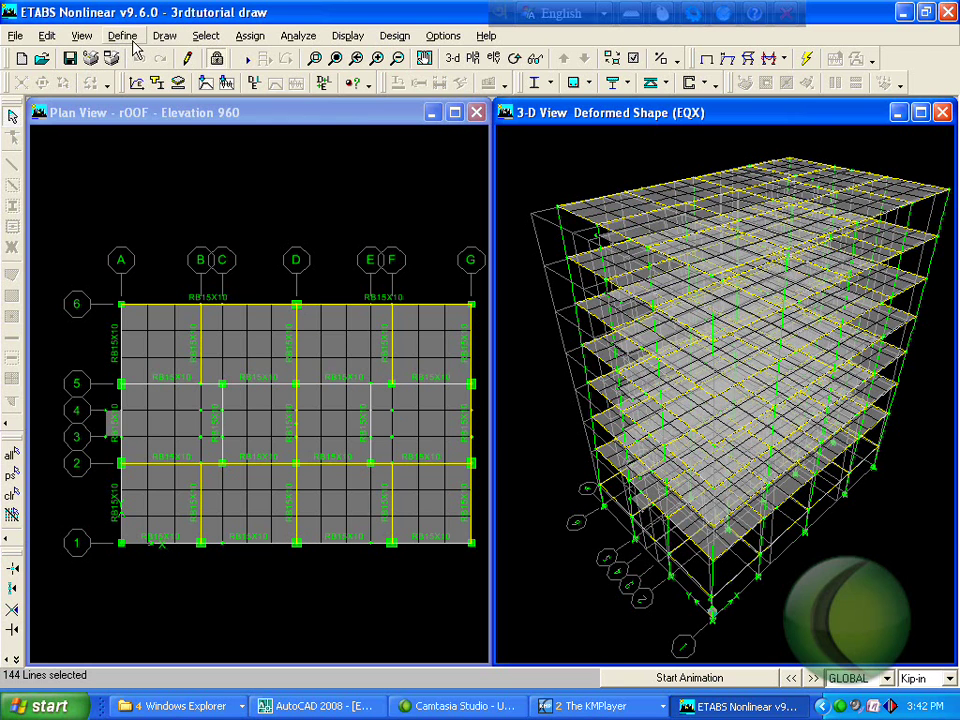
{"action": "left_click", "coordinate": [80, 37]}
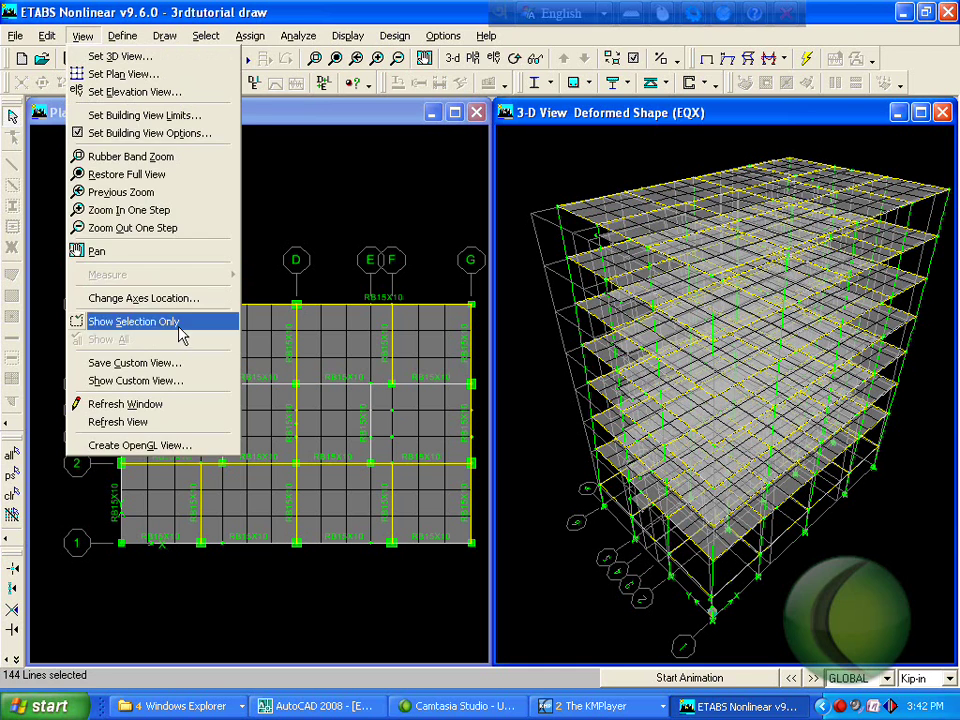
{"action": "left_click", "coordinate": [150, 321]}
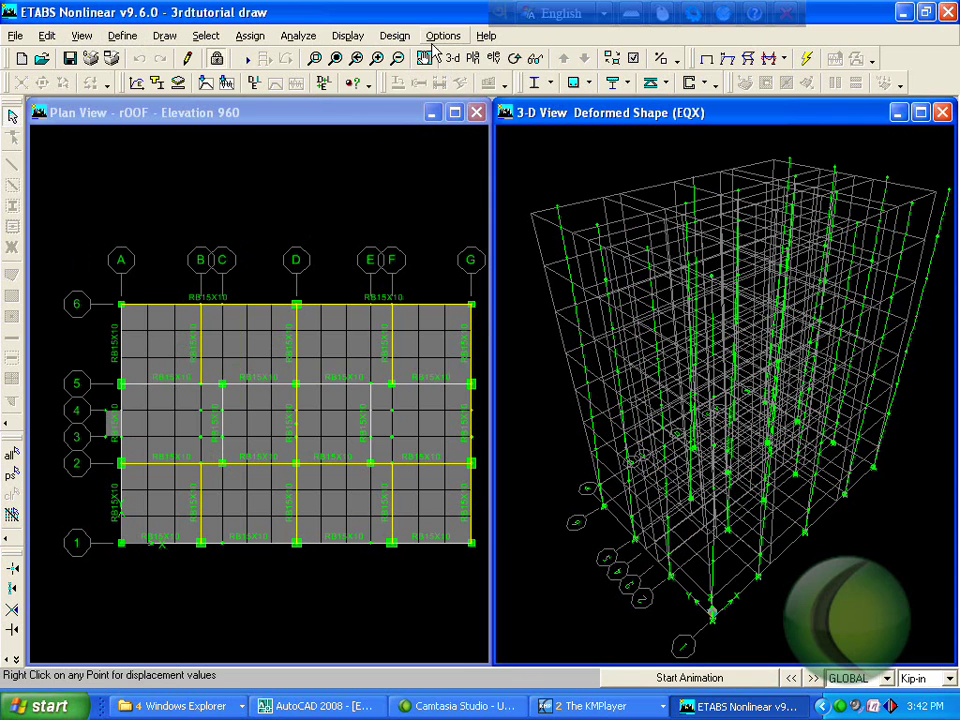
- Hide the grid lines in the 3-D deformed shape view
{"action": "left_click", "coordinate": [633, 60]}
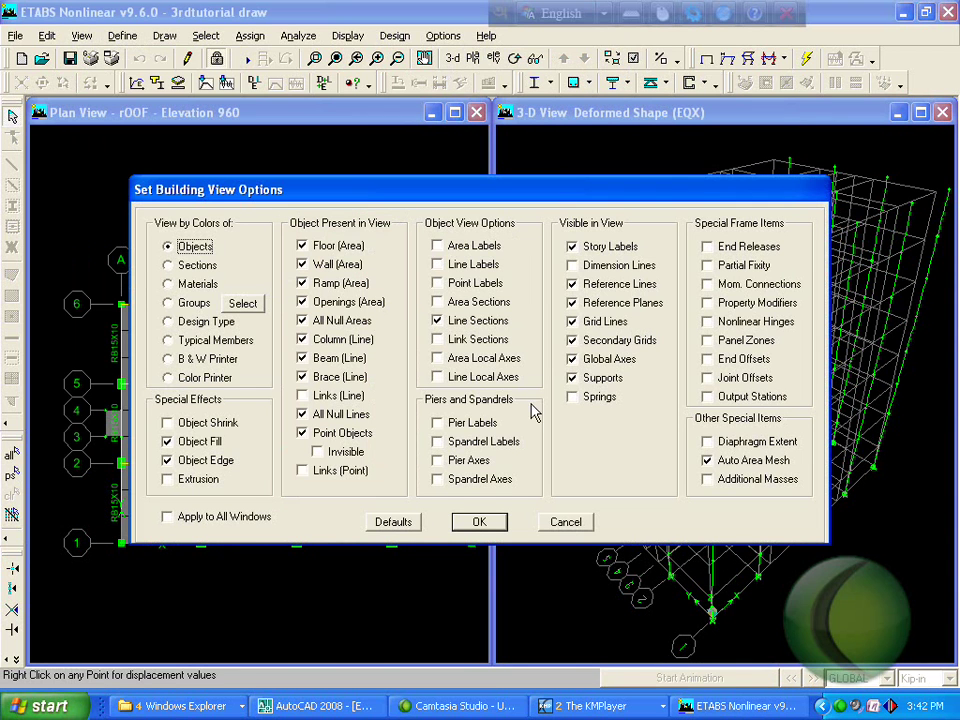
{"action": "left_click", "coordinate": [573, 322]}
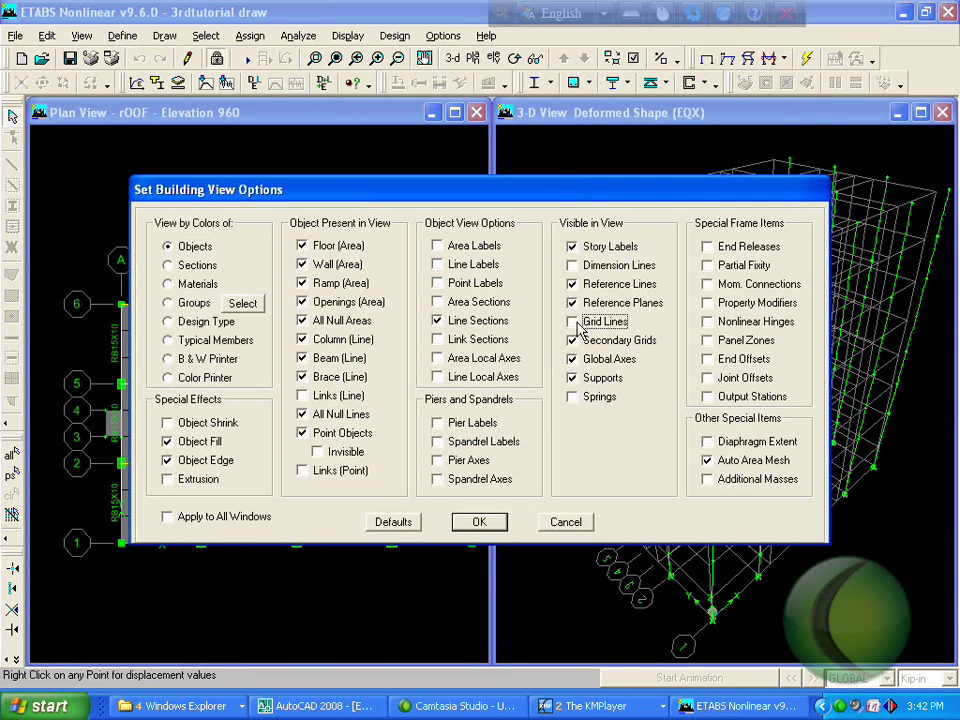
{"action": "left_click", "coordinate": [479, 521]}
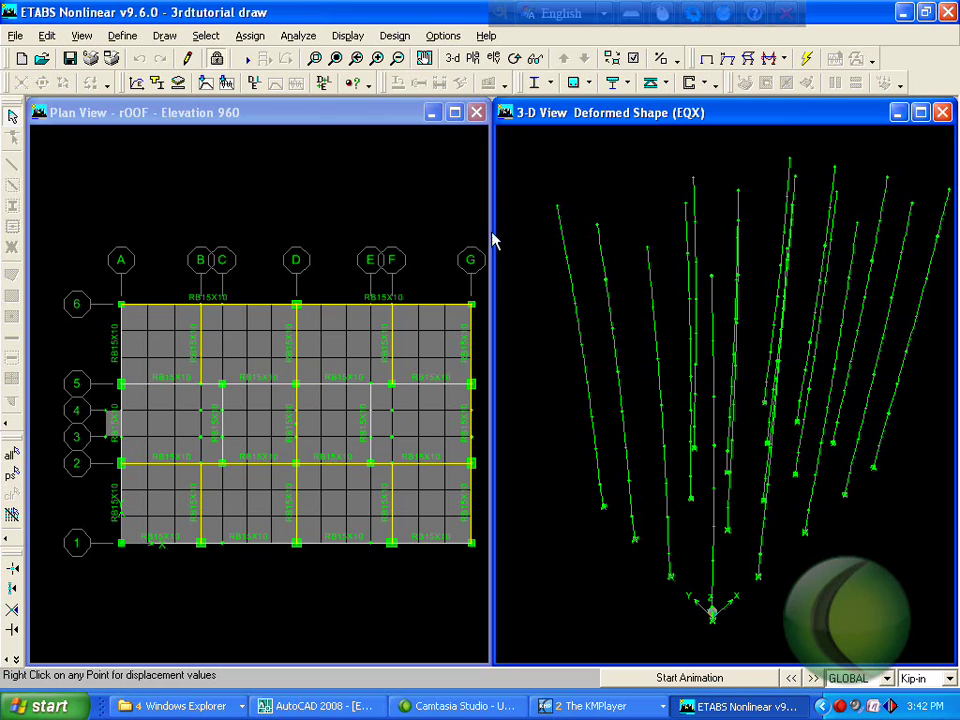
{"action": "left_click", "coordinate": [355, 36]}
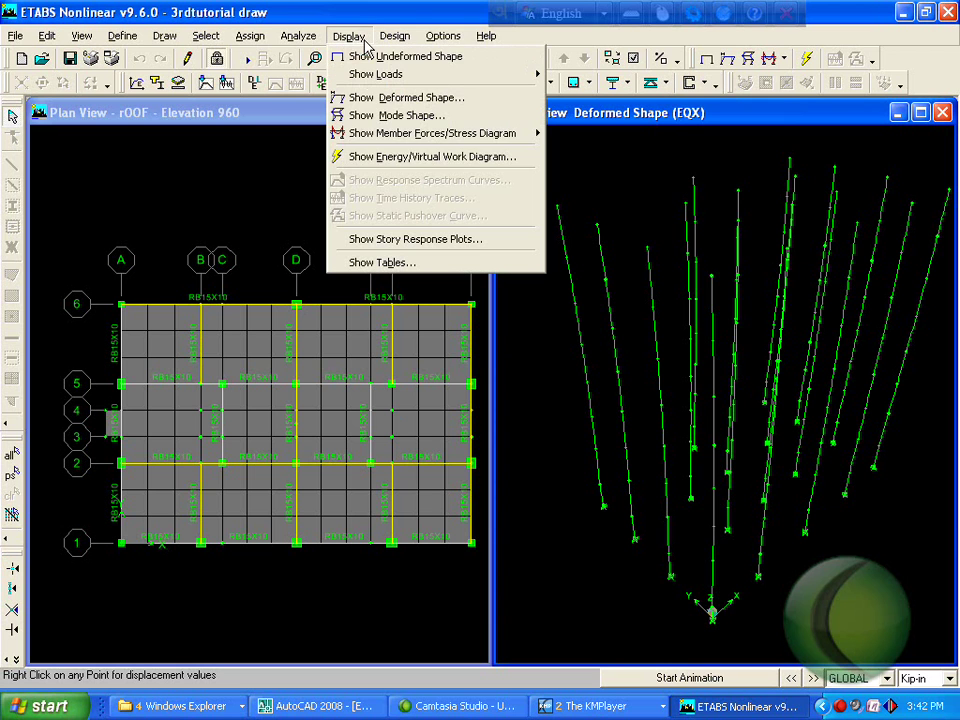
{"action": "left_click", "coordinate": [550, 316]}
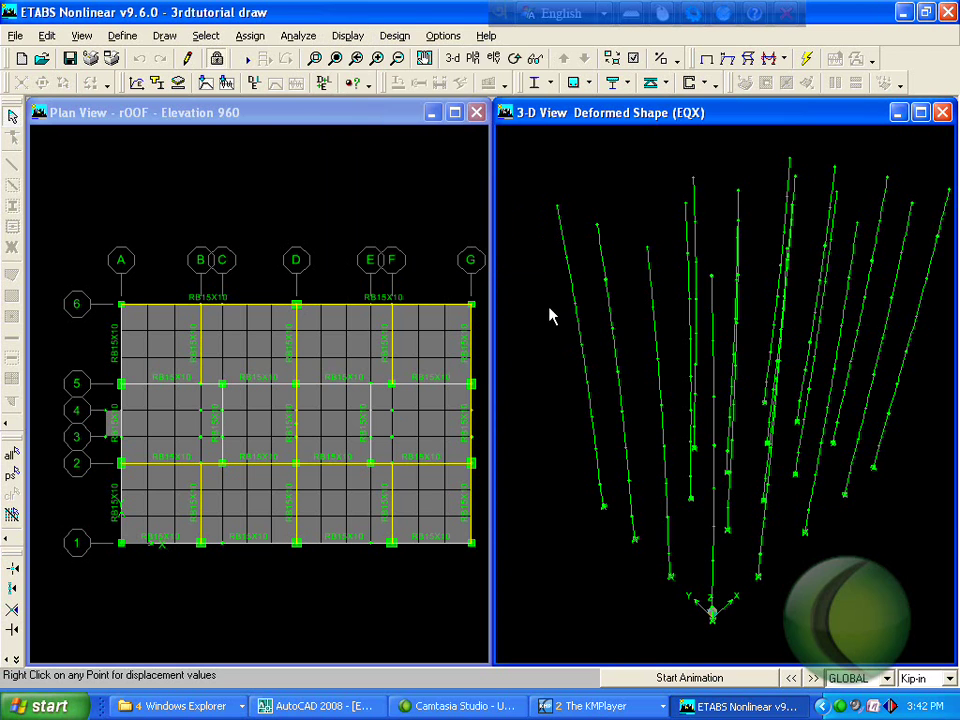
- Move the plan view down to the 6TH story and switch that window to a 3-D view of the building
{"action": "left_click", "coordinate": [118, 166]}
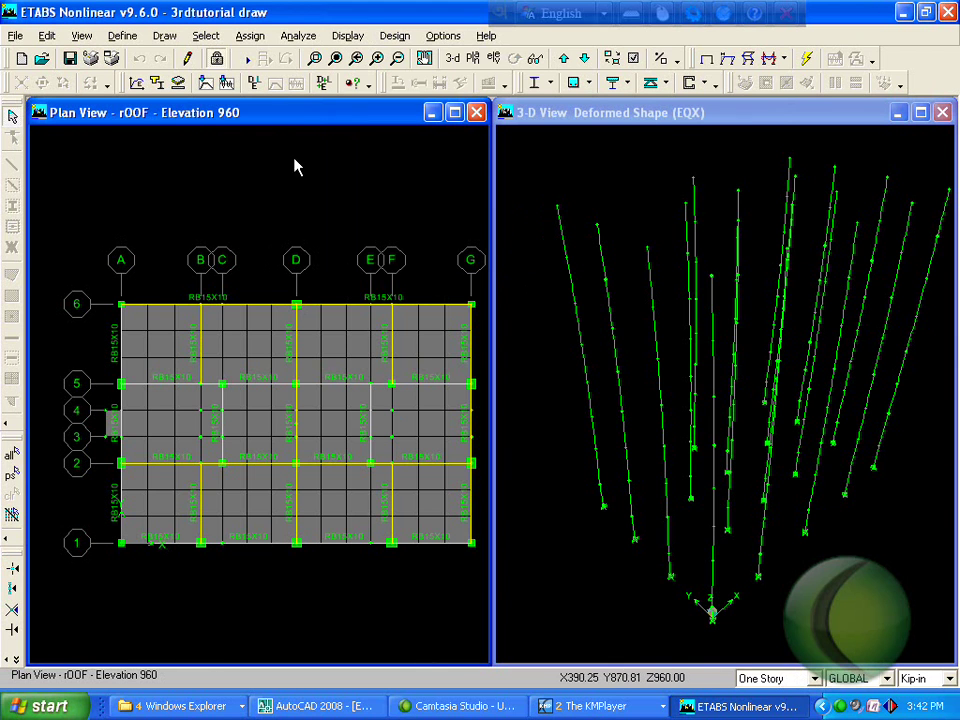
{"action": "left_click", "coordinate": [580, 63]}
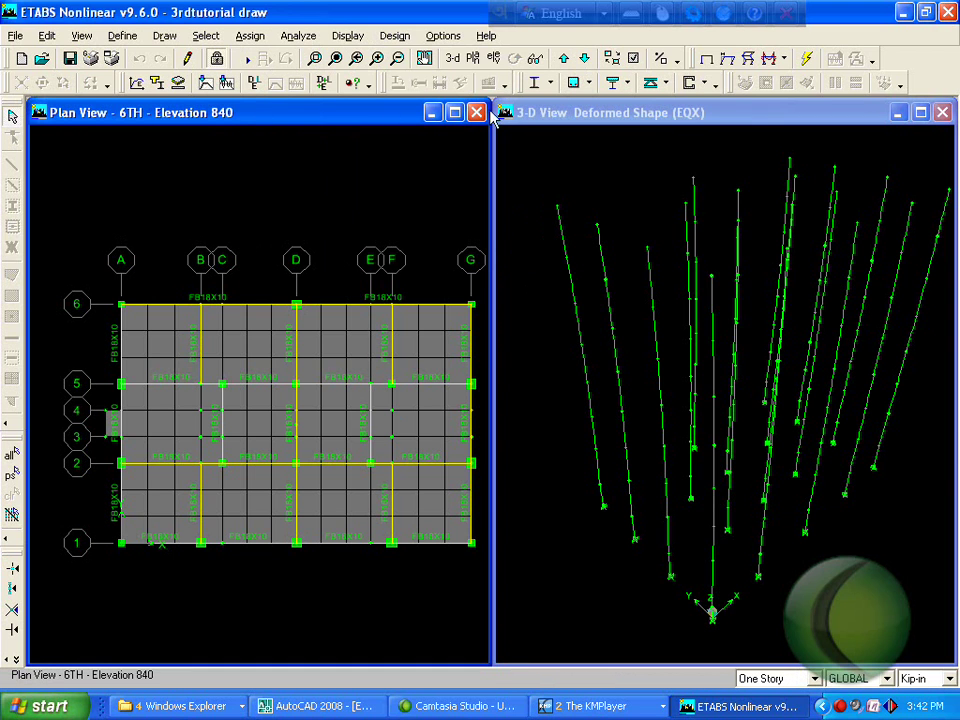
{"action": "left_click", "coordinate": [453, 58]}
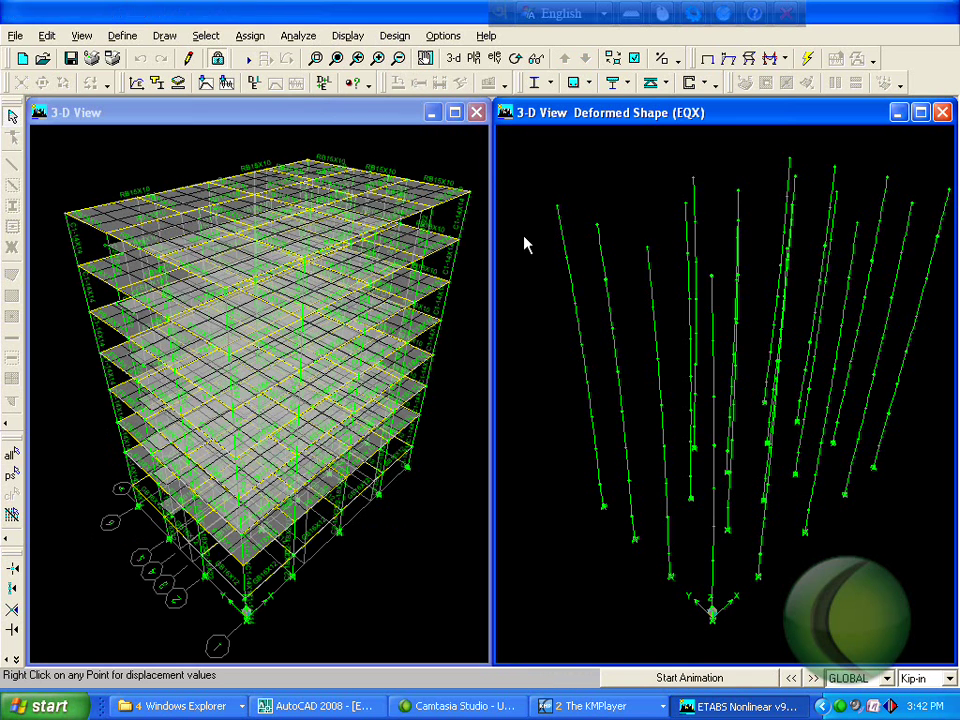
- Show all objects again in the 3-D deformed shape view
{"action": "left_click", "coordinate": [474, 59]}
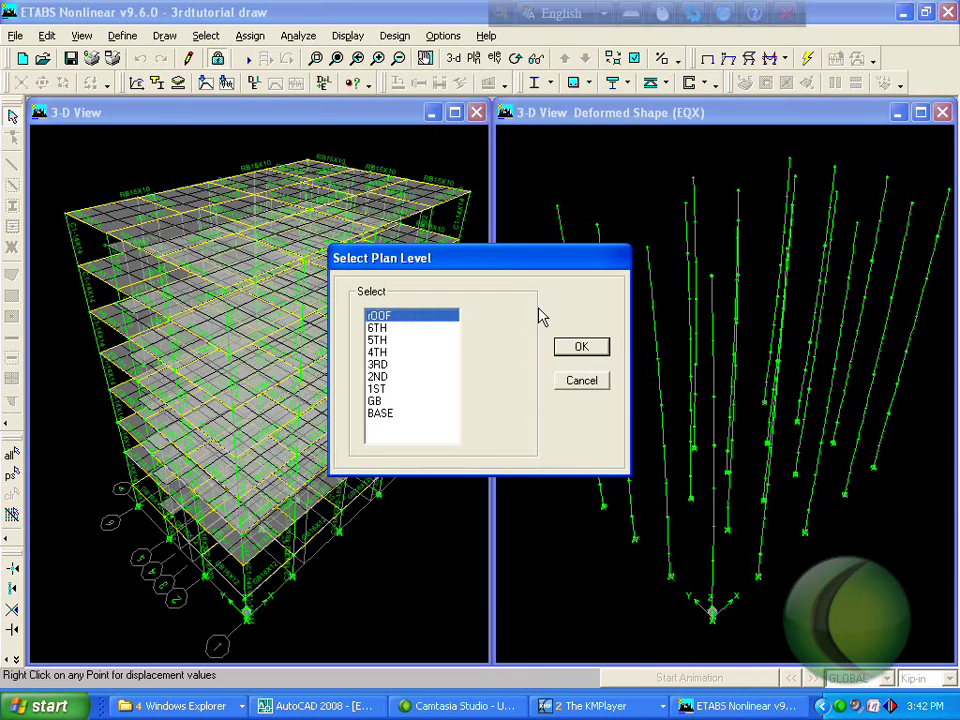
{"action": "left_click", "coordinate": [577, 382]}
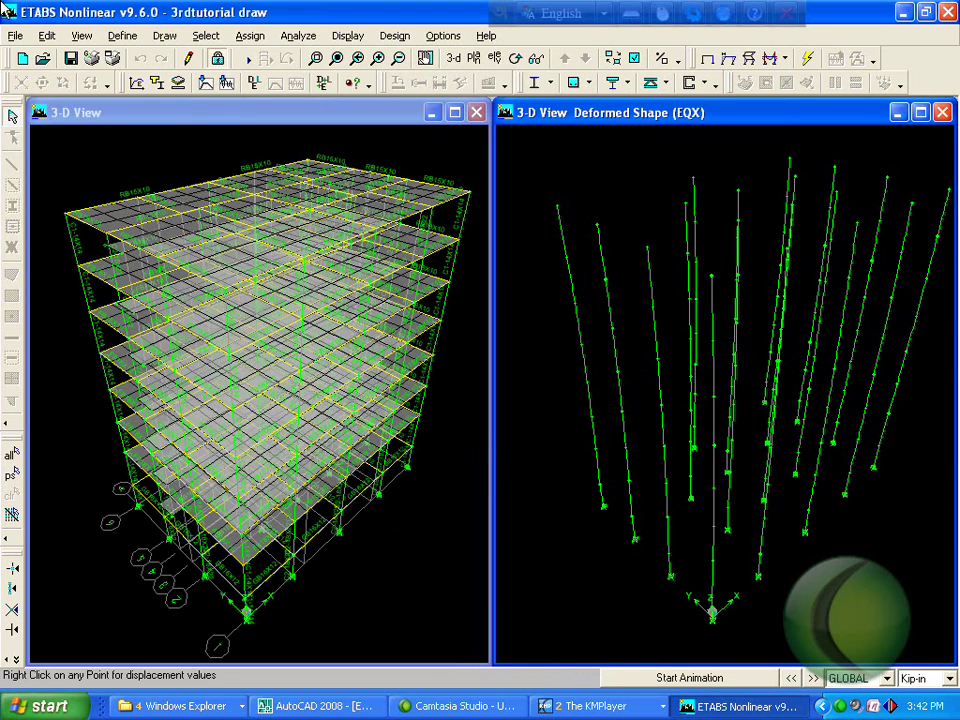
{"action": "left_click", "coordinate": [76, 35]}
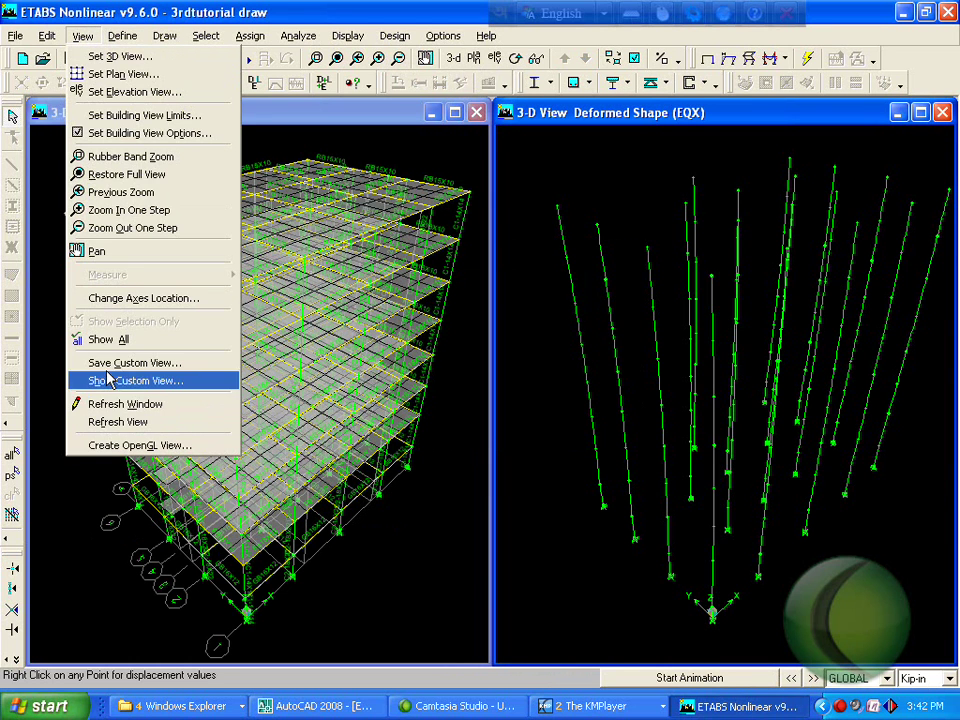
{"action": "left_click", "coordinate": [111, 341]}
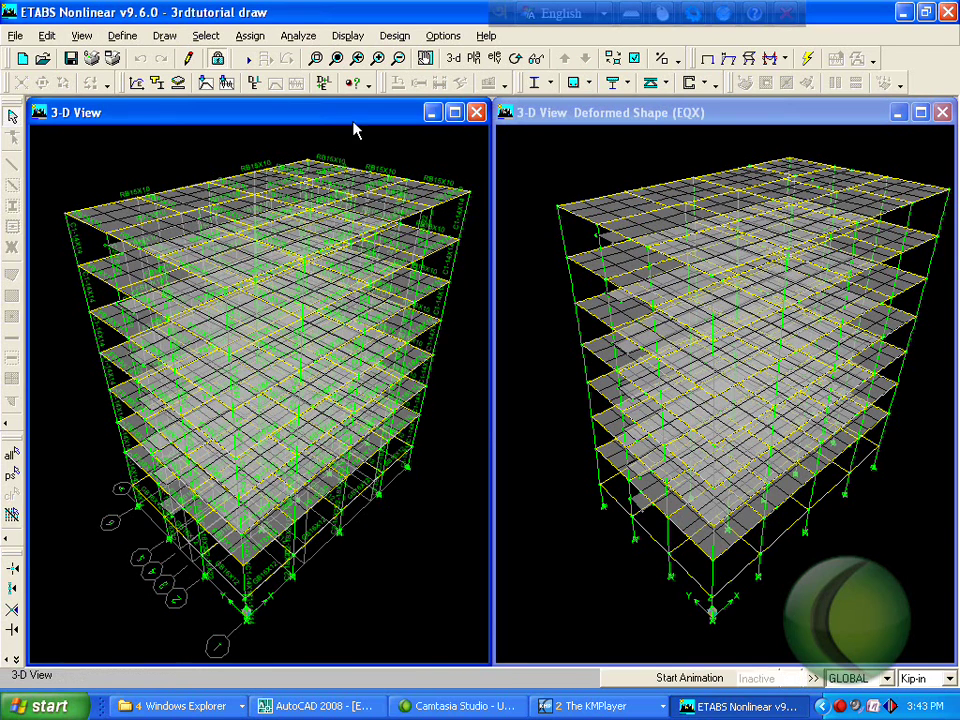
- Switch the undeformed 3-D window to the rOOF plan view and run the concrete frame design/check of the structure
{"action": "left_click", "coordinate": [474, 58]}
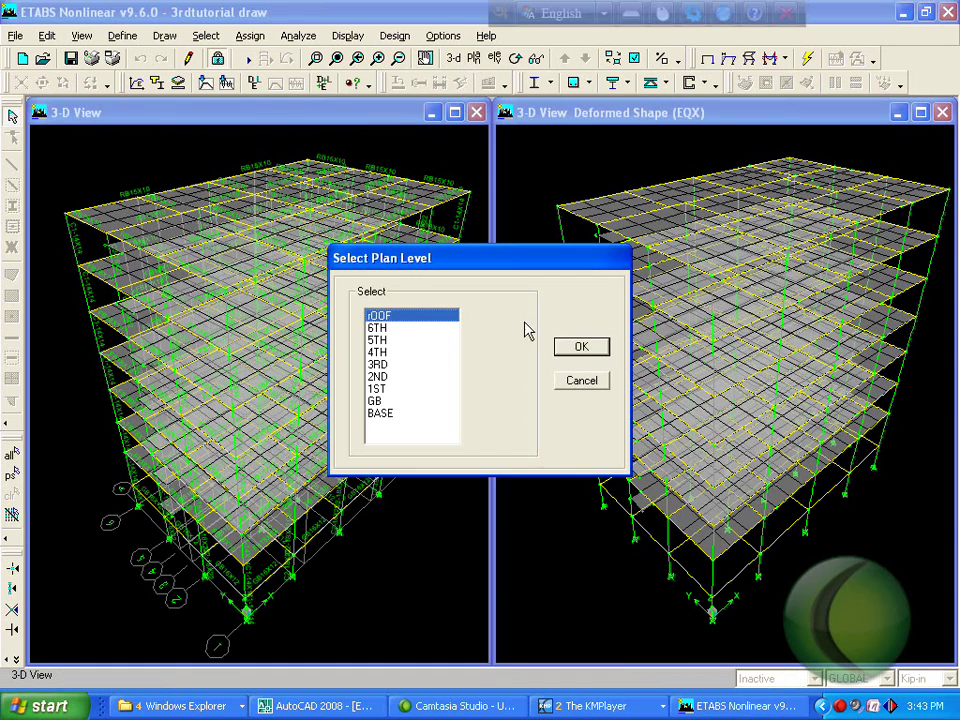
{"action": "left_click", "coordinate": [579, 347]}
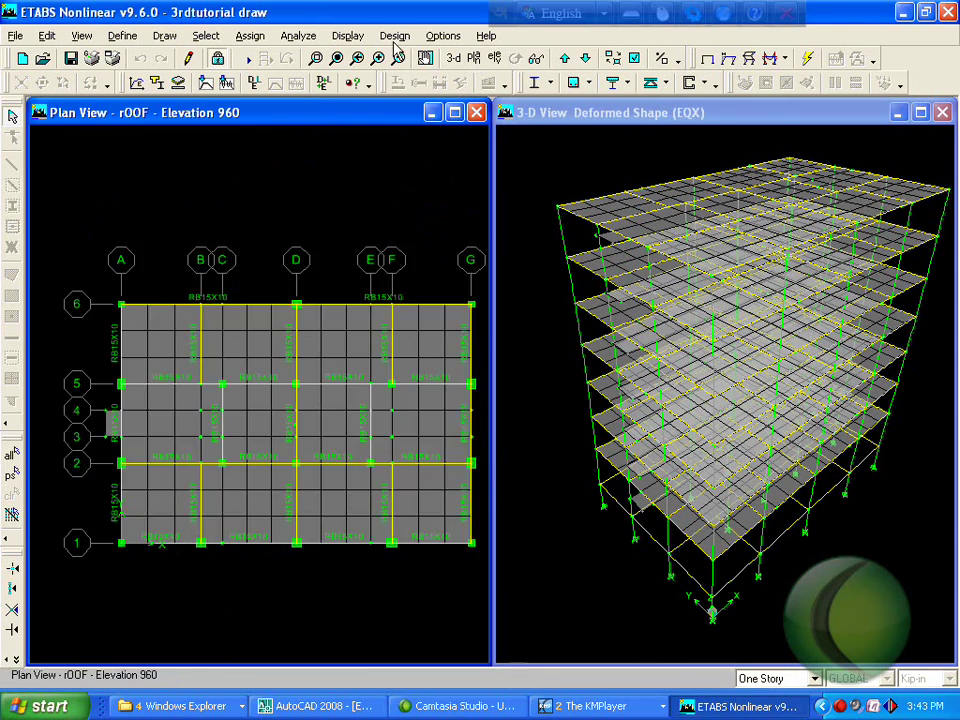
{"action": "left_click", "coordinate": [395, 36]}
{"action": "mouse_move", "coordinate": [407, 74]}
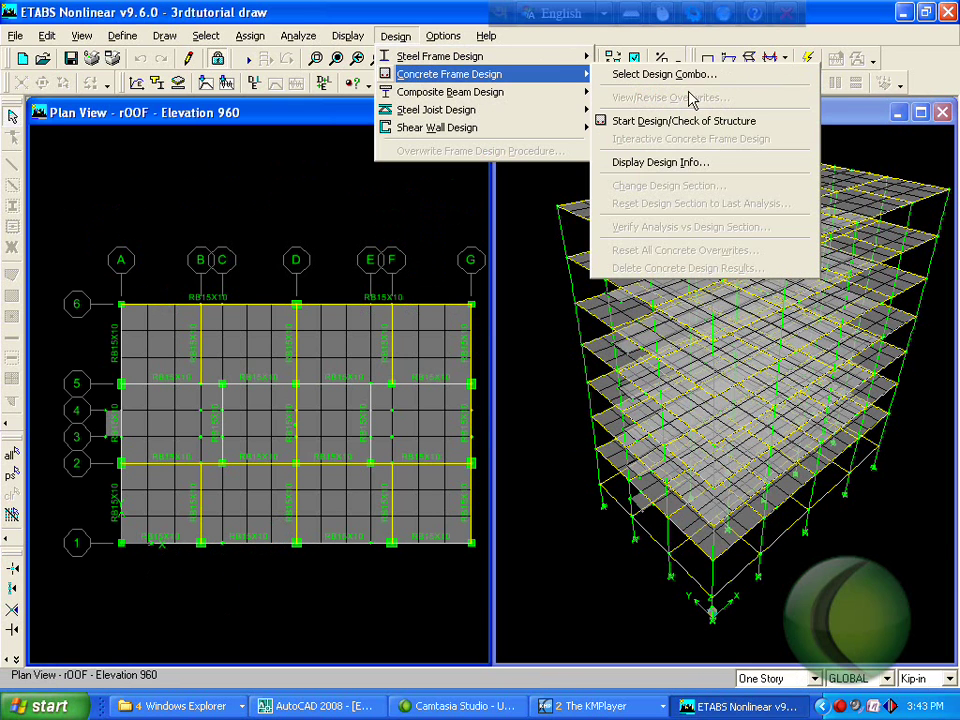
{"action": "left_click", "coordinate": [680, 122]}
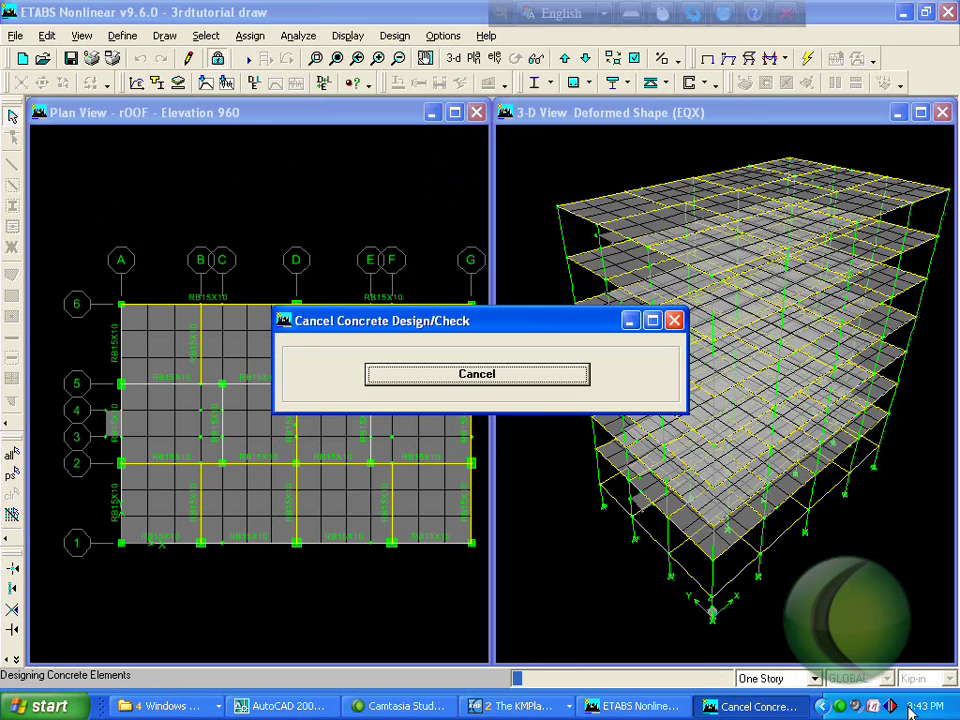
{"action": "left_click", "coordinate": [839, 707]}
{"action": "left_click", "coordinate": [582, 604]}
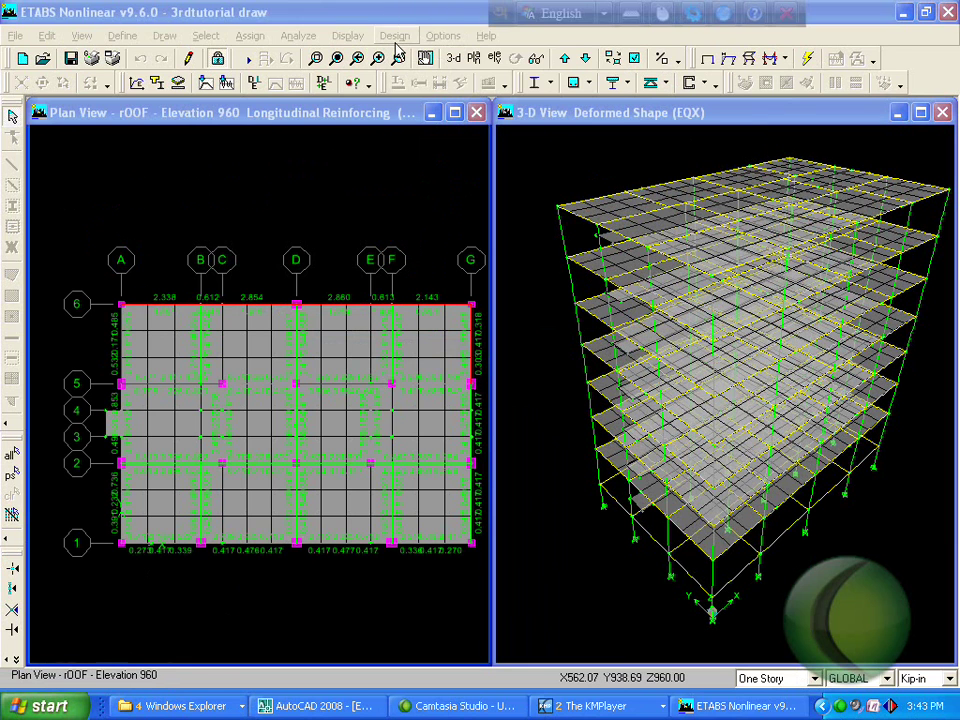
- Show Longitudinal Reinforcing as the concrete frame design output on the roof plan
{"action": "left_click", "coordinate": [443, 36]}
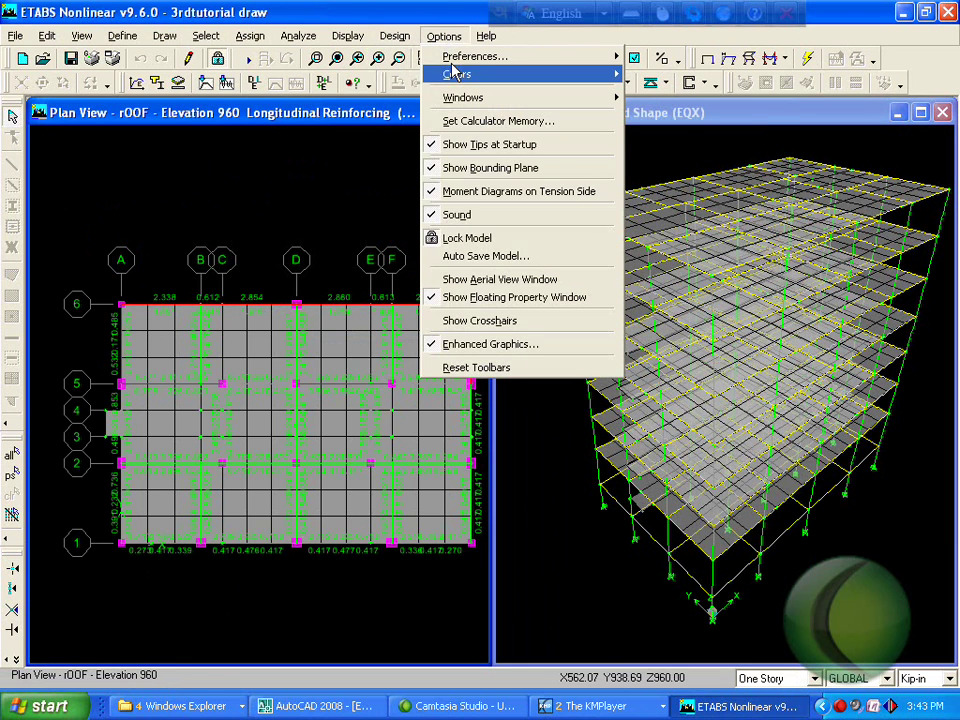
{"action": "left_click", "coordinate": [396, 36]}
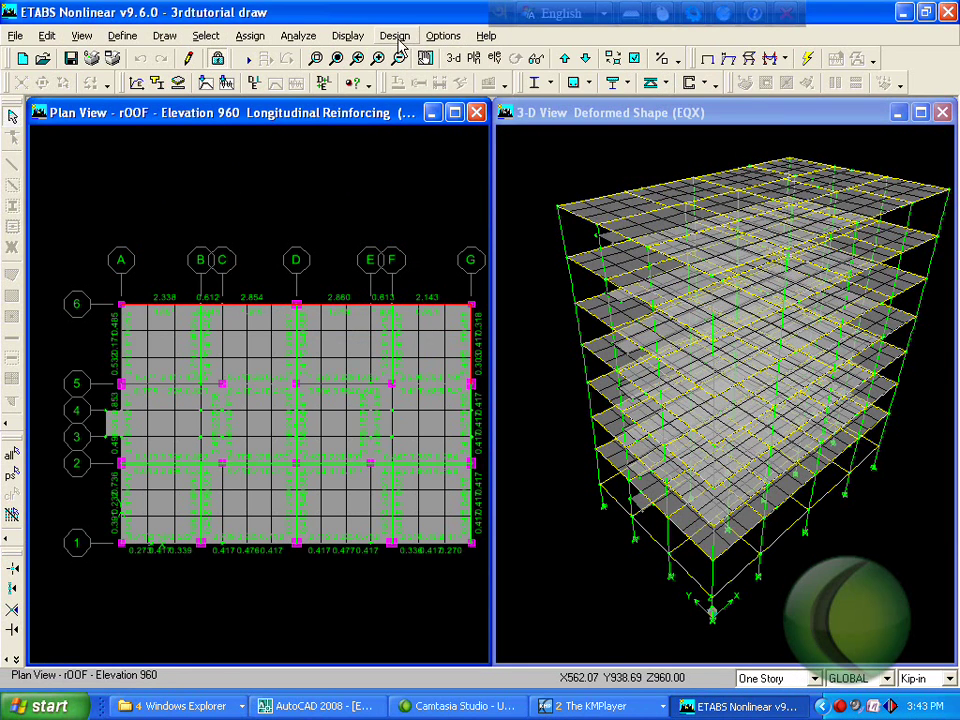
{"action": "left_click", "coordinate": [396, 36]}
{"action": "mouse_move", "coordinate": [400, 74]}
{"action": "left_click", "coordinate": [679, 139]}
{"action": "left_click_drag", "start_coordinate": [572, 295], "coordinate": [738, 293]}
{"action": "left_click", "coordinate": [671, 340]}
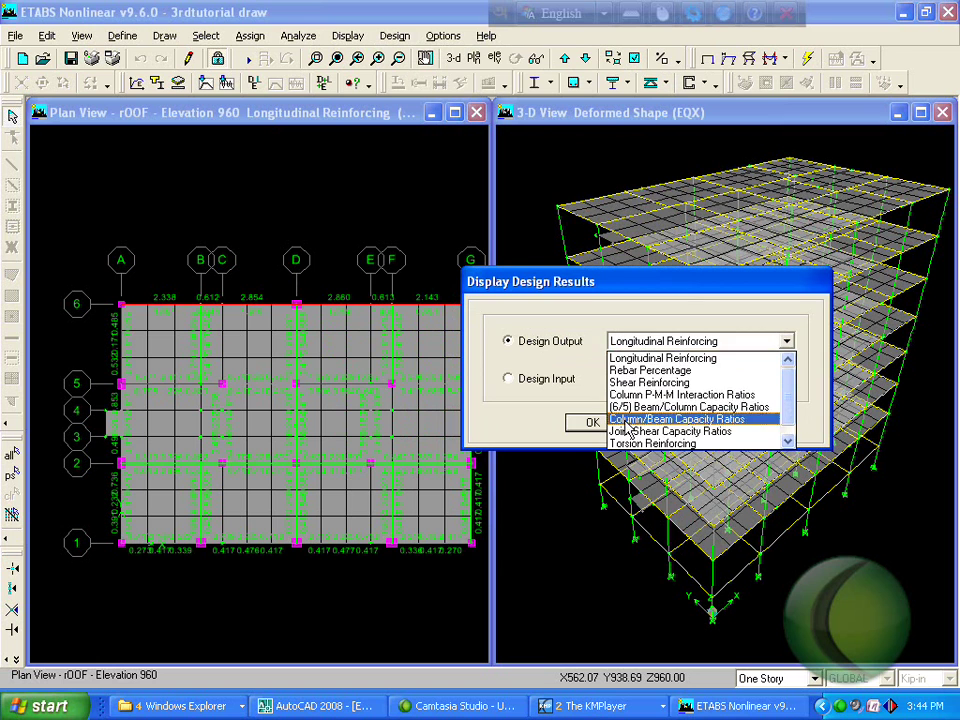
{"action": "left_click", "coordinate": [662, 358]}
{"action": "left_click", "coordinate": [593, 423]}
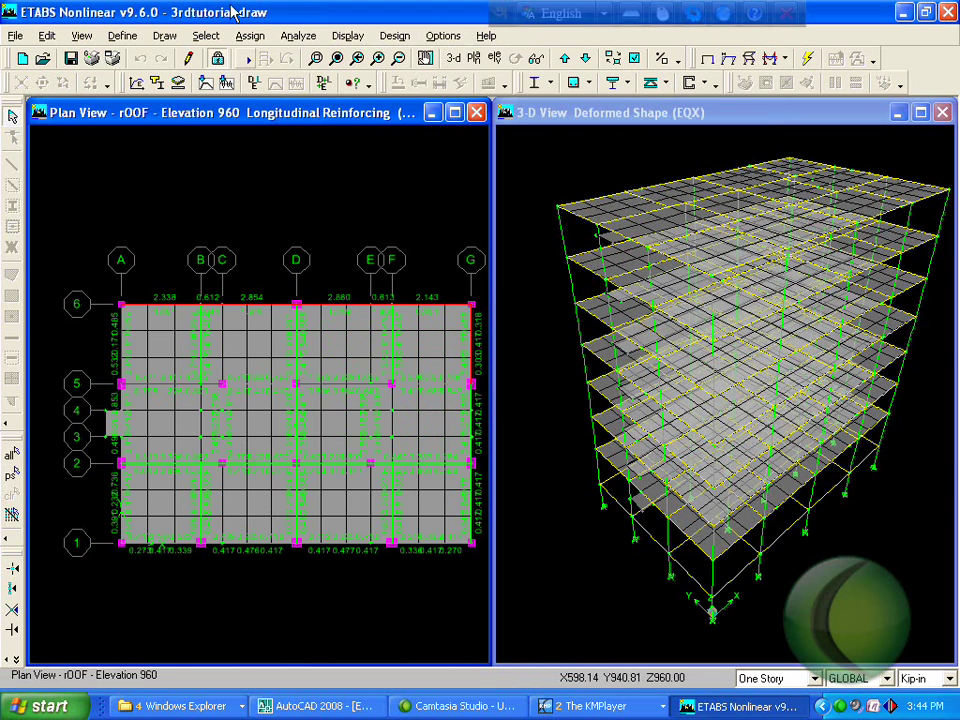
- Select all line objects of type Column and show only this selection in the roof plan view
{"action": "left_click", "coordinate": [123, 36]}
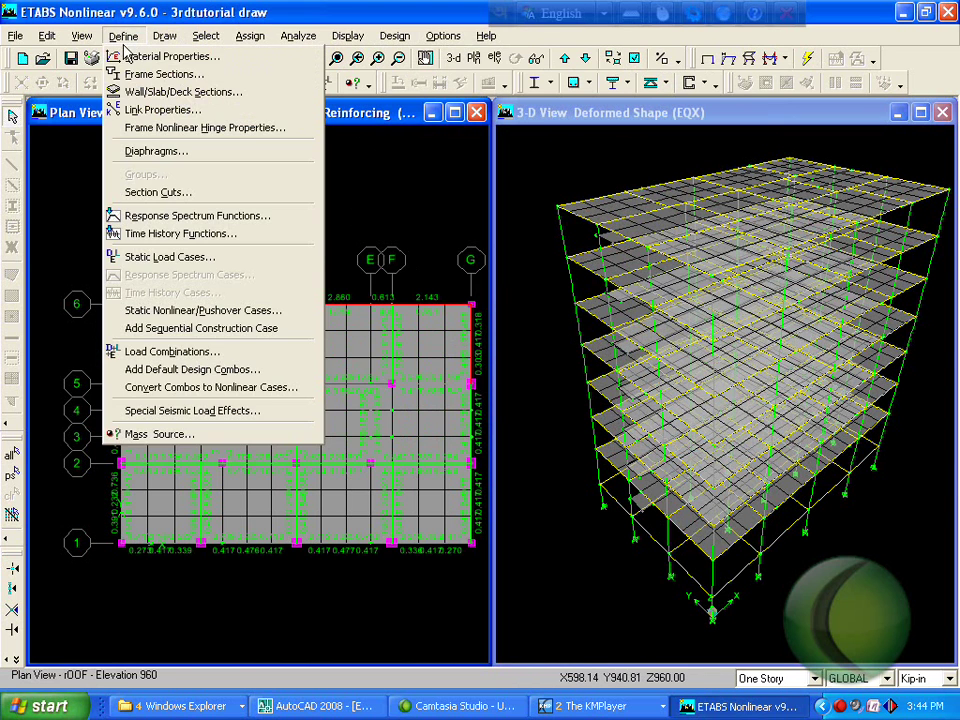
{"action": "mouse_move", "coordinate": [207, 37]}
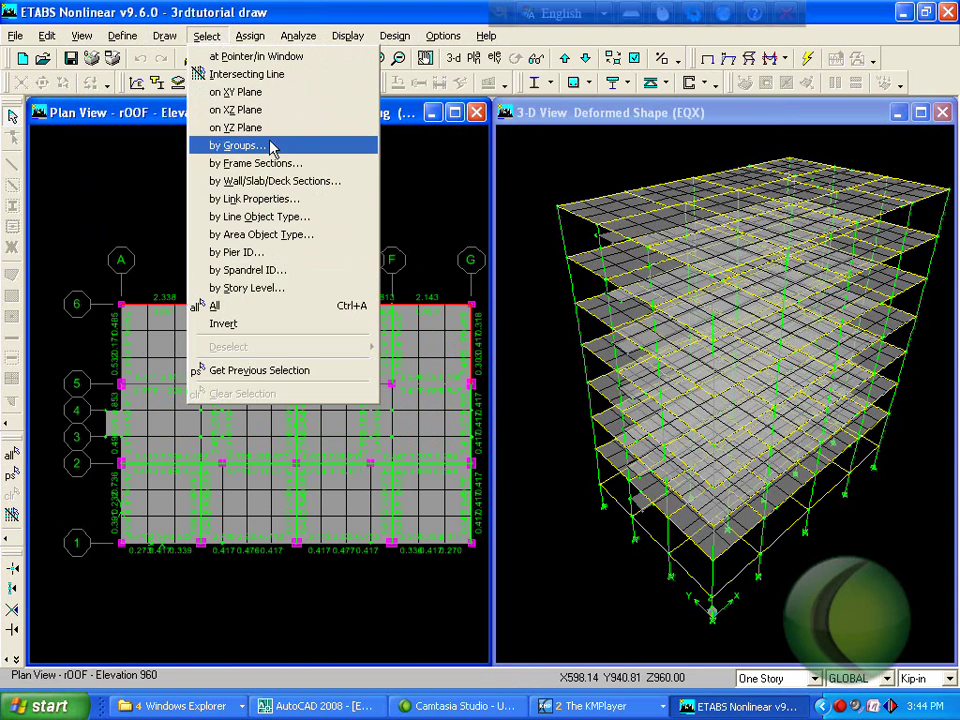
{"action": "left_click", "coordinate": [268, 216]}
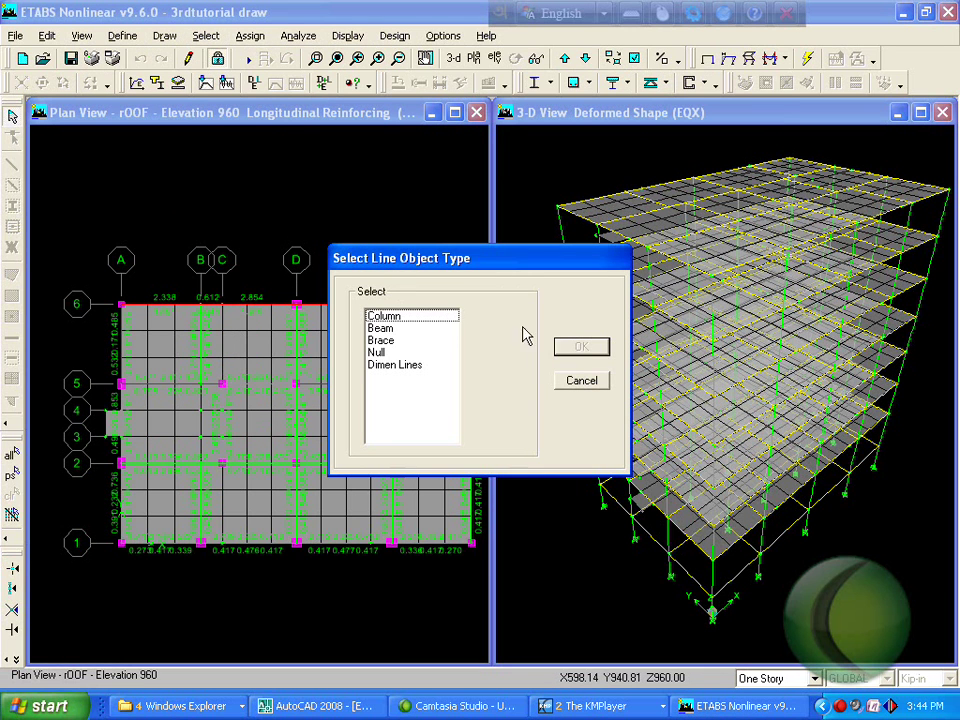
{"action": "left_click", "coordinate": [380, 328]}
{"action": "left_click", "coordinate": [386, 315]}
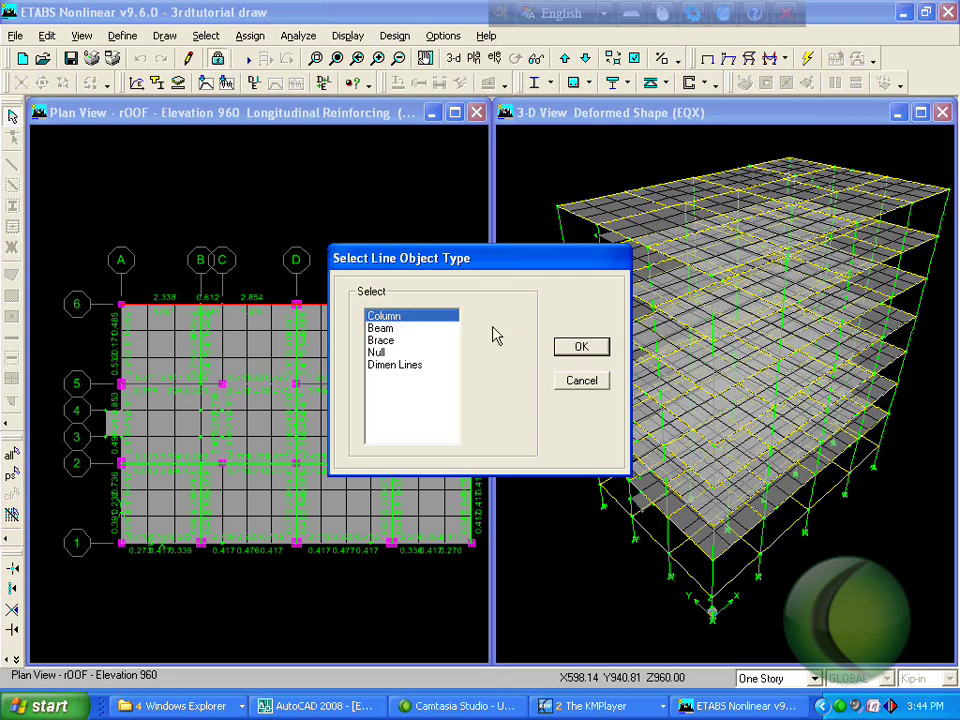
{"action": "left_click", "coordinate": [581, 347]}
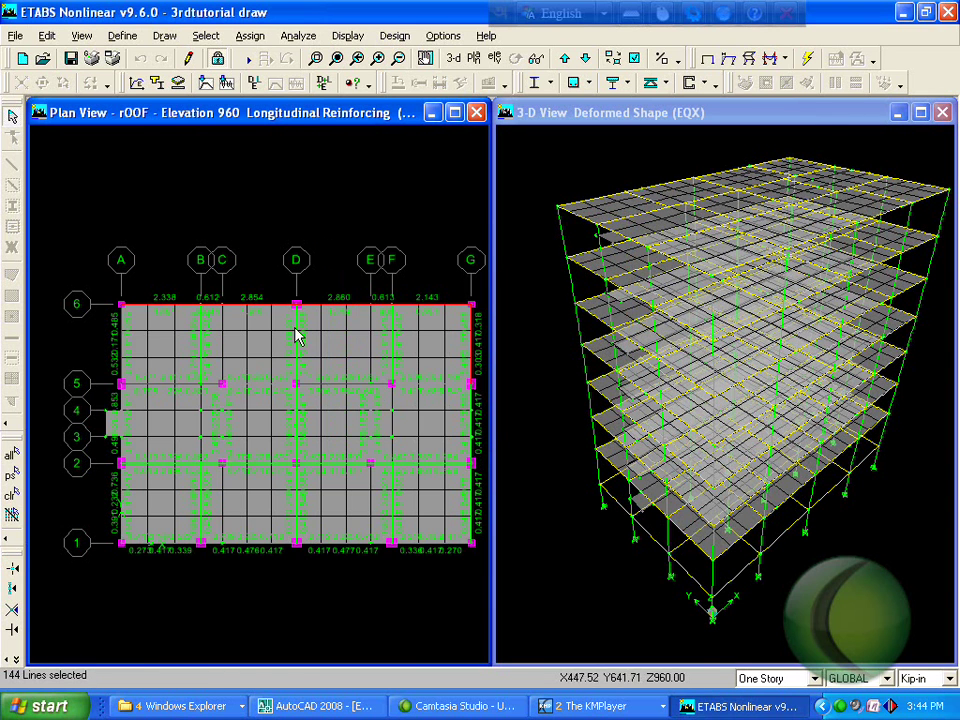
{"action": "left_click", "coordinate": [88, 36]}
{"action": "left_click", "coordinate": [137, 322]}
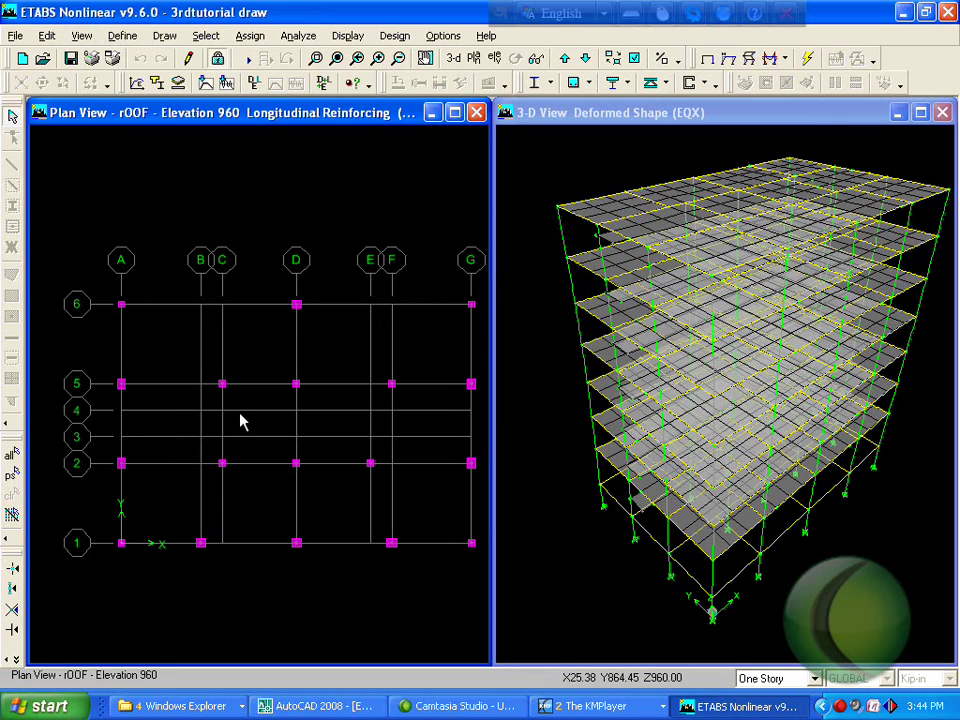
- Switch the longitudinal reinforcing window to a 3-D view and hide its grid lines
{"action": "left_click", "coordinate": [453, 58]}
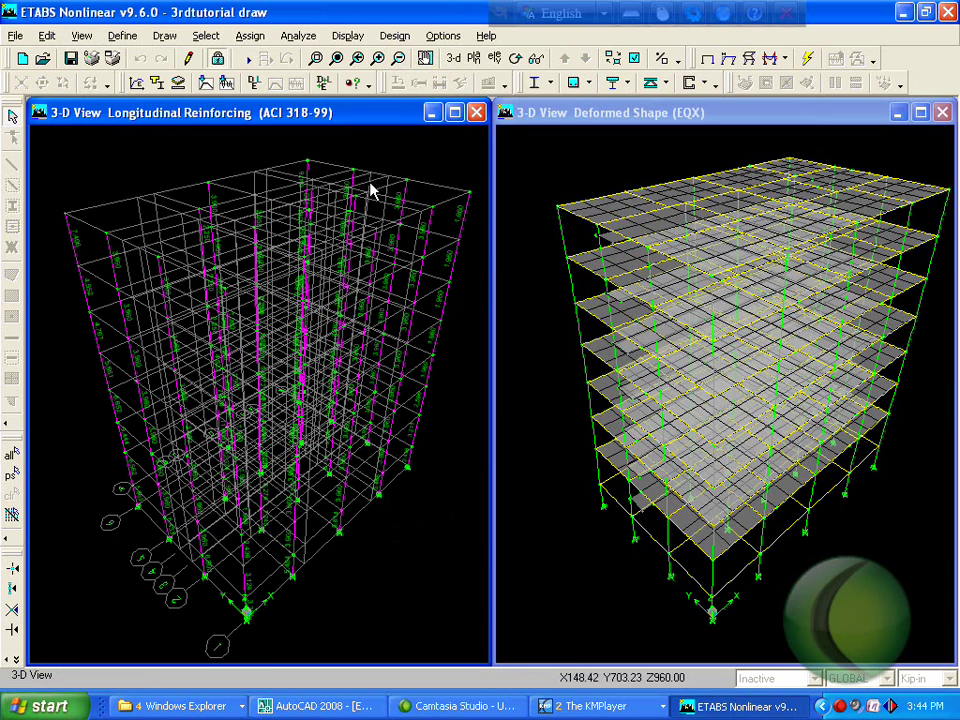
{"action": "left_click", "coordinate": [633, 57]}
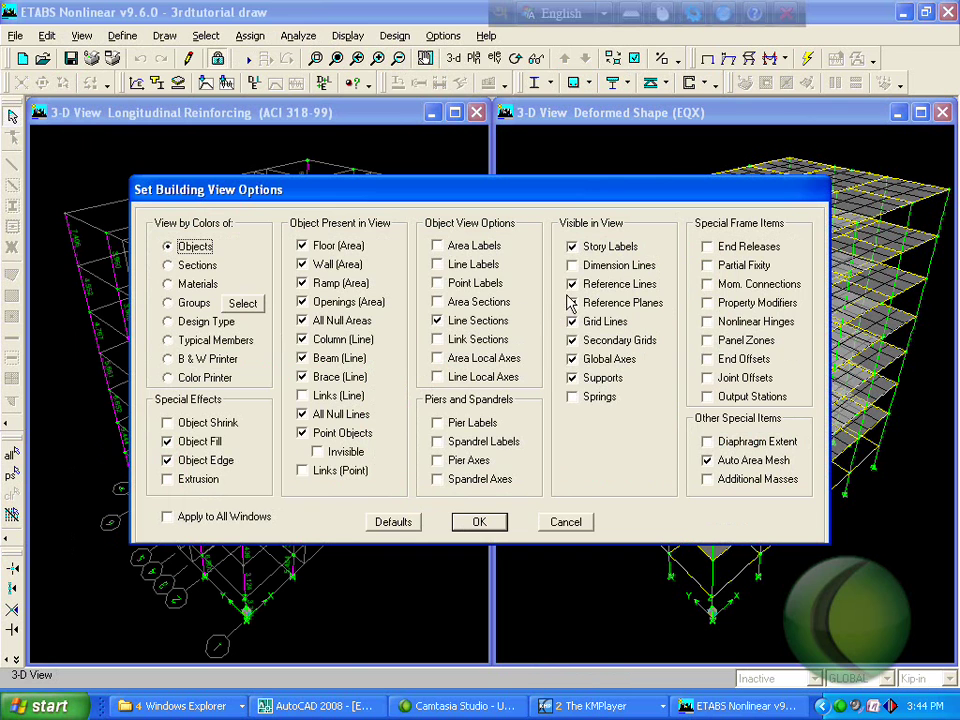
{"action": "left_click", "coordinate": [481, 522]}
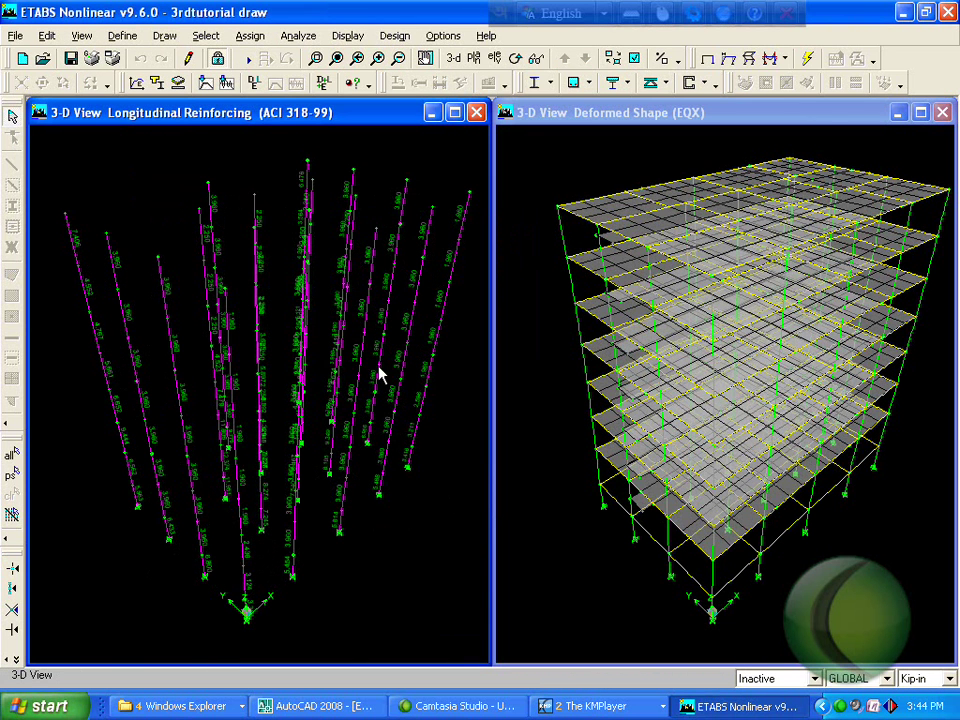
- Examine the longitudinal reinforcing values along the lower stories of the columns in the 3-D view
{"action": "left_click", "coordinate": [315, 57]}
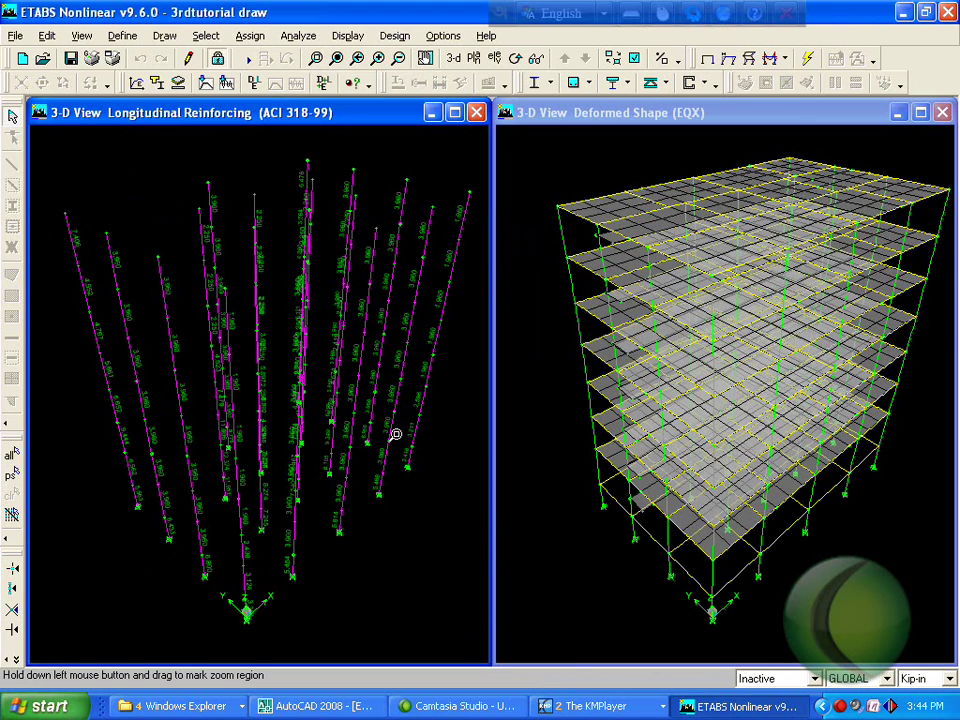
{"action": "left_click_drag", "start_coordinate": [446, 332], "coordinate": [122, 618]}
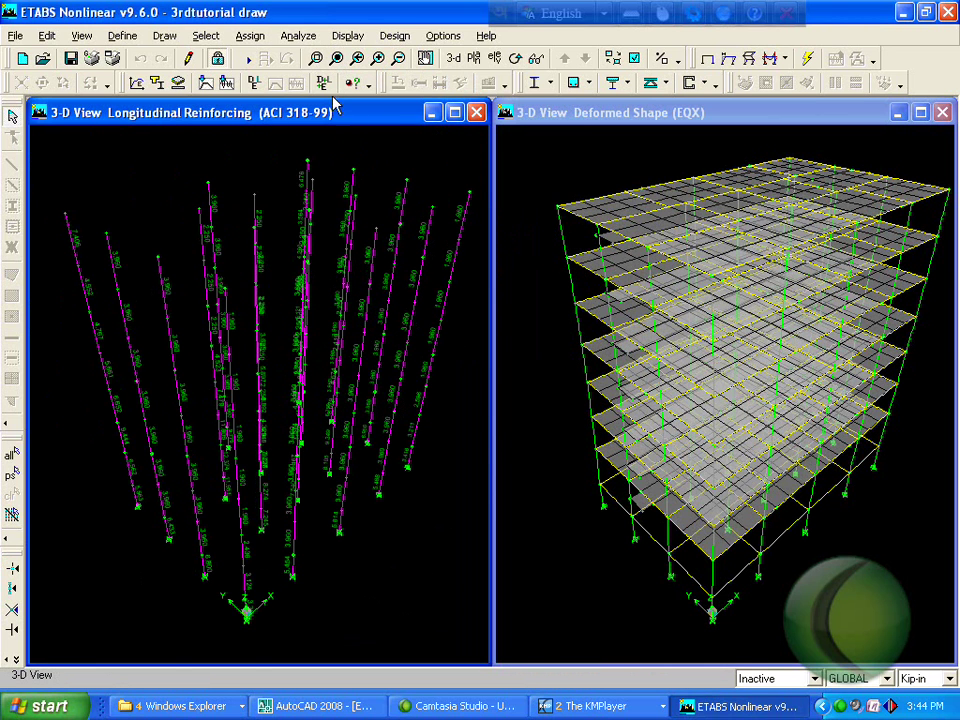
{"action": "left_click", "coordinate": [317, 58]}
{"action": "left_click_drag", "start_coordinate": [443, 403], "coordinate": [216, 608]}
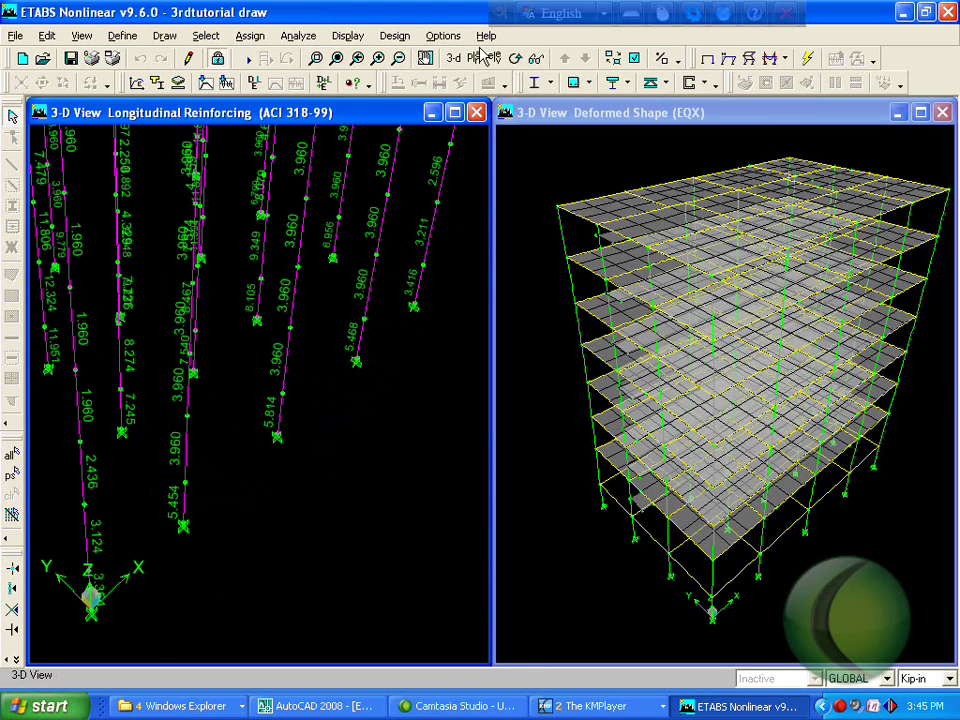
{"action": "left_click", "coordinate": [395, 36]}
{"action": "mouse_move", "coordinate": [538, 76]}
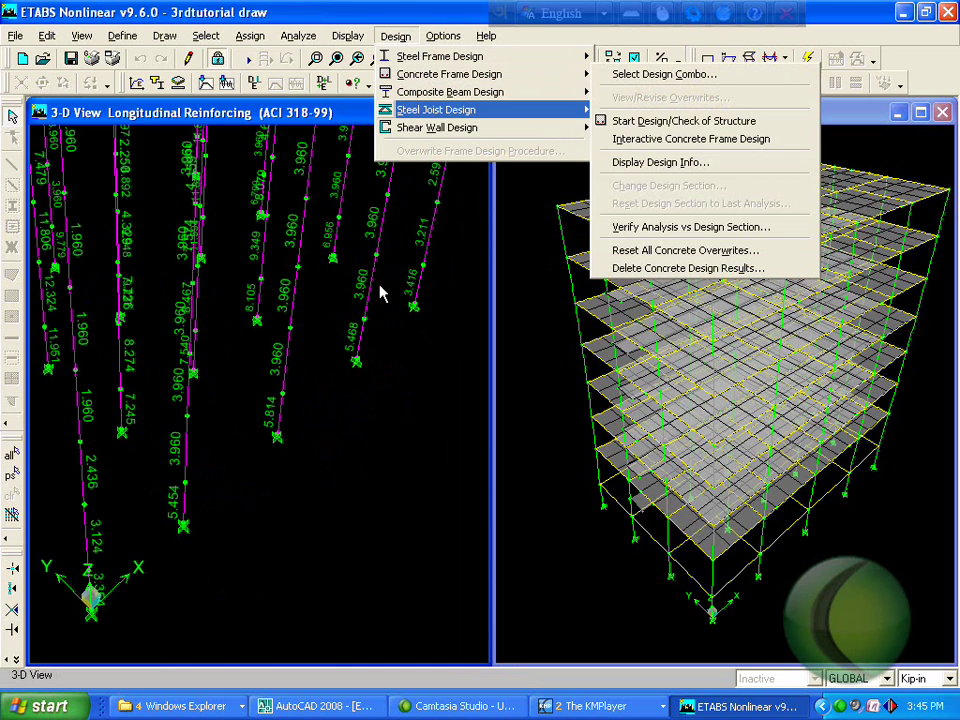
{"action": "left_click", "coordinate": [249, 510]}
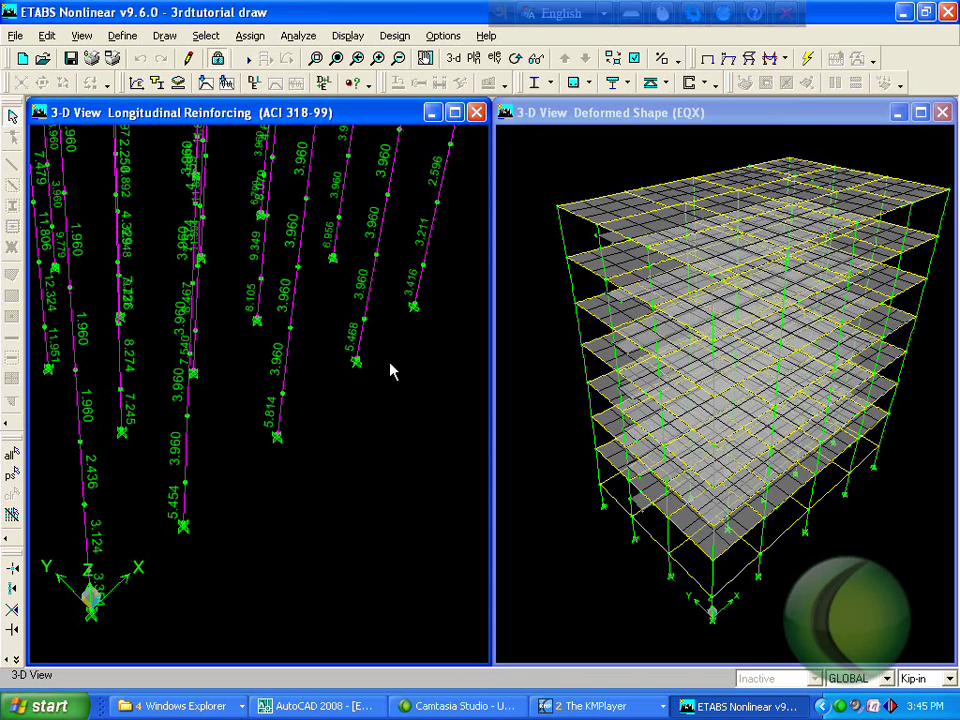
{"action": "left_click", "coordinate": [634, 58]}
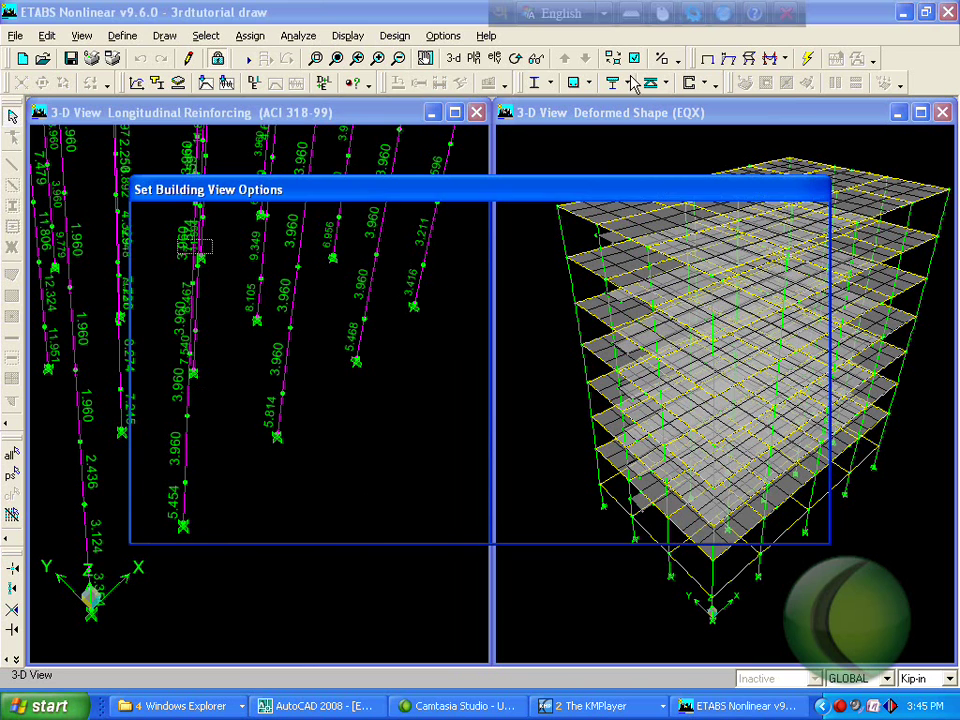
{"action": "left_click", "coordinate": [566, 524]}
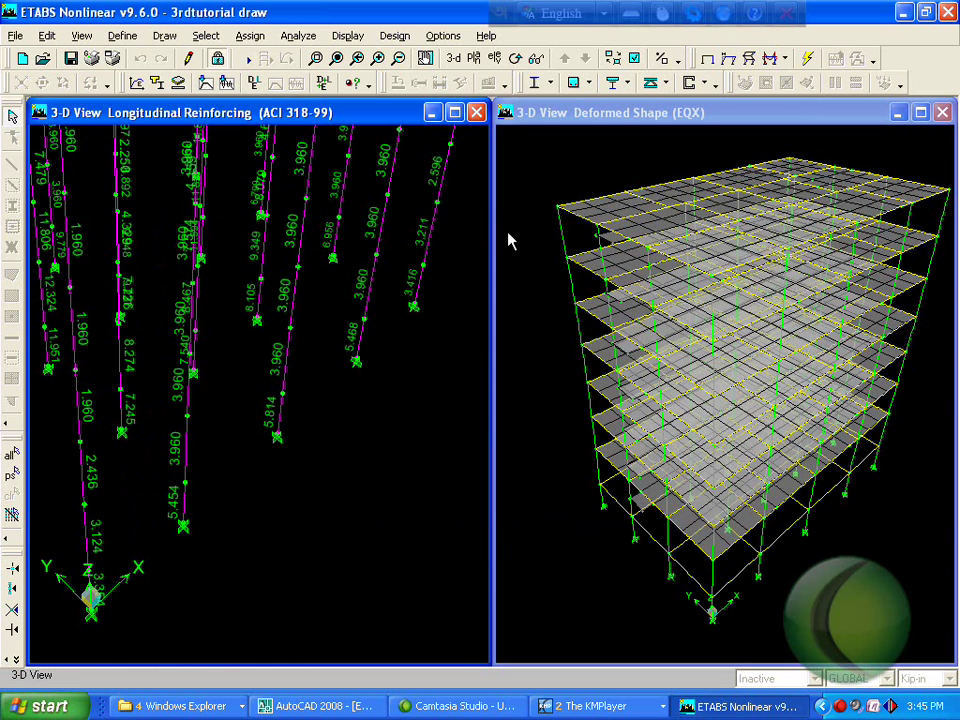
- Display Rebar Percentage as the concrete design output and examine it on the lower columns in the 3-D view
{"action": "left_click", "coordinate": [390, 37]}
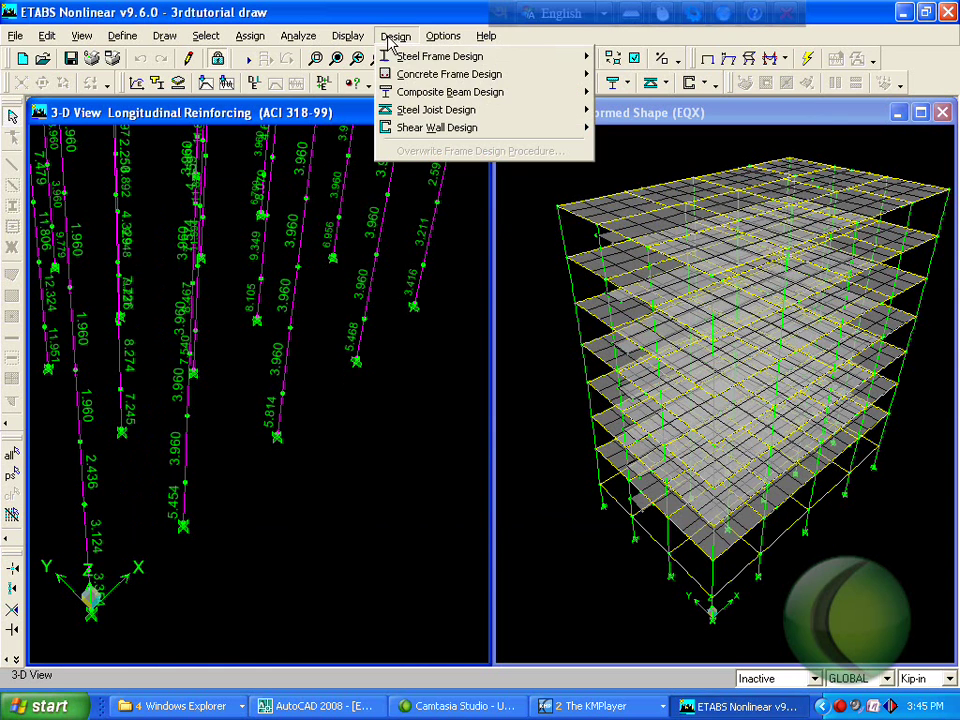
{"action": "mouse_move", "coordinate": [394, 75]}
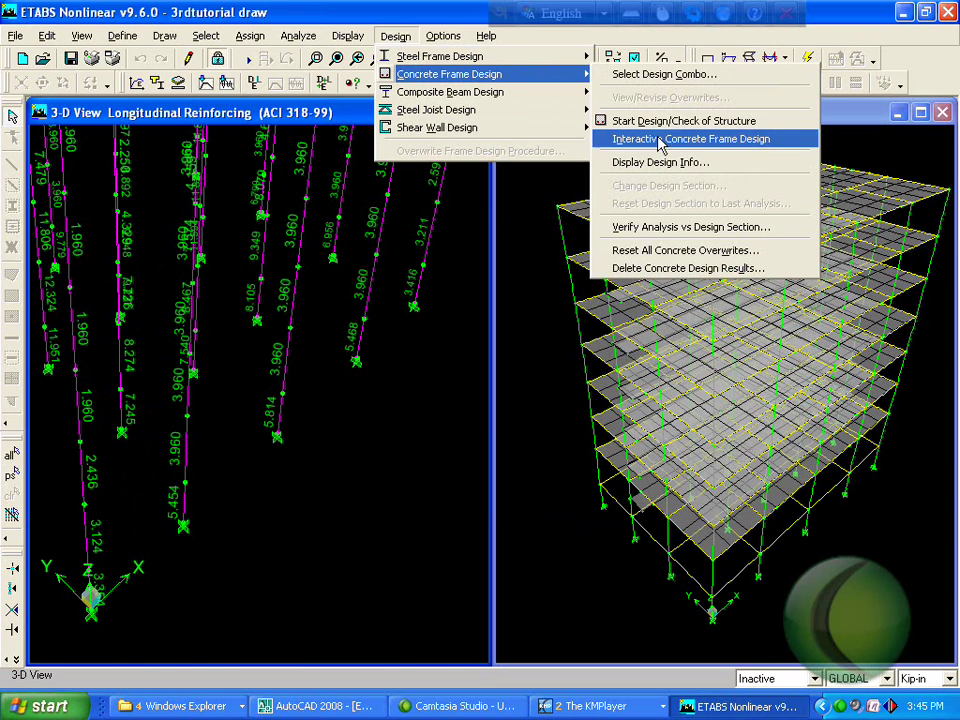
{"action": "left_click", "coordinate": [650, 164]}
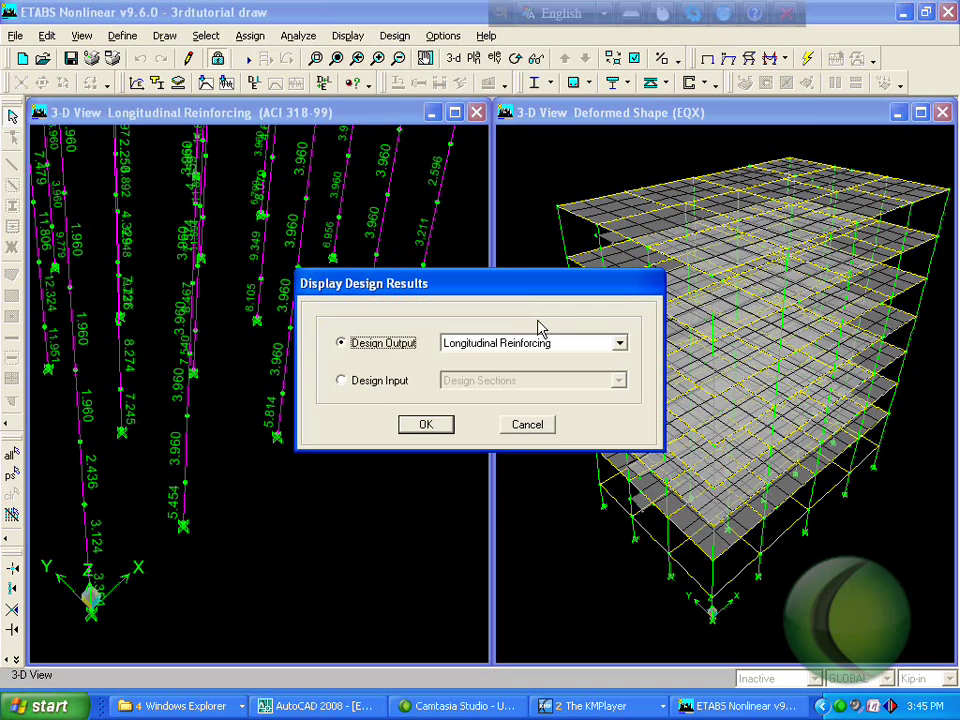
{"action": "left_click", "coordinate": [561, 342]}
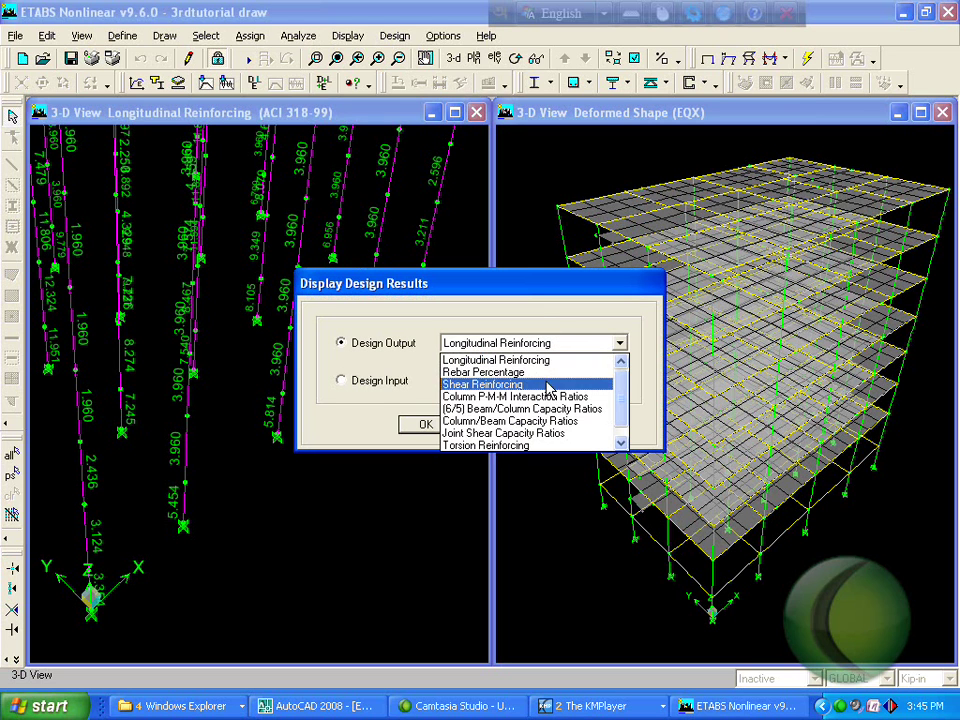
{"action": "left_click", "coordinate": [548, 373]}
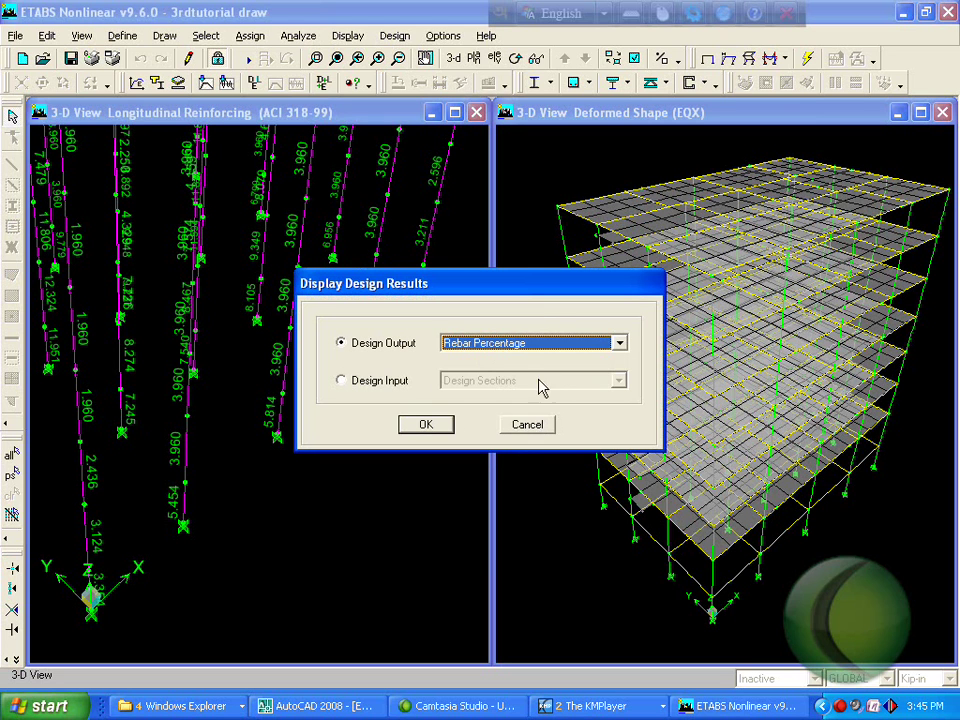
{"action": "left_click", "coordinate": [428, 427]}
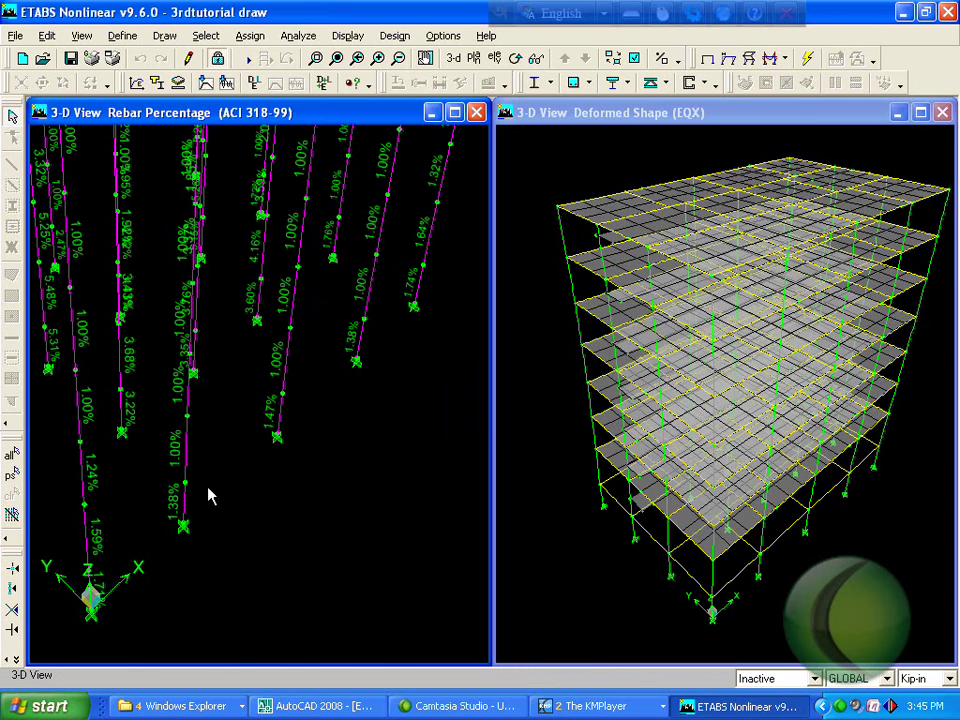
{"action": "scroll", "coordinate": [398, 570], "scroll_direction": "down", "scroll_amount": 1}
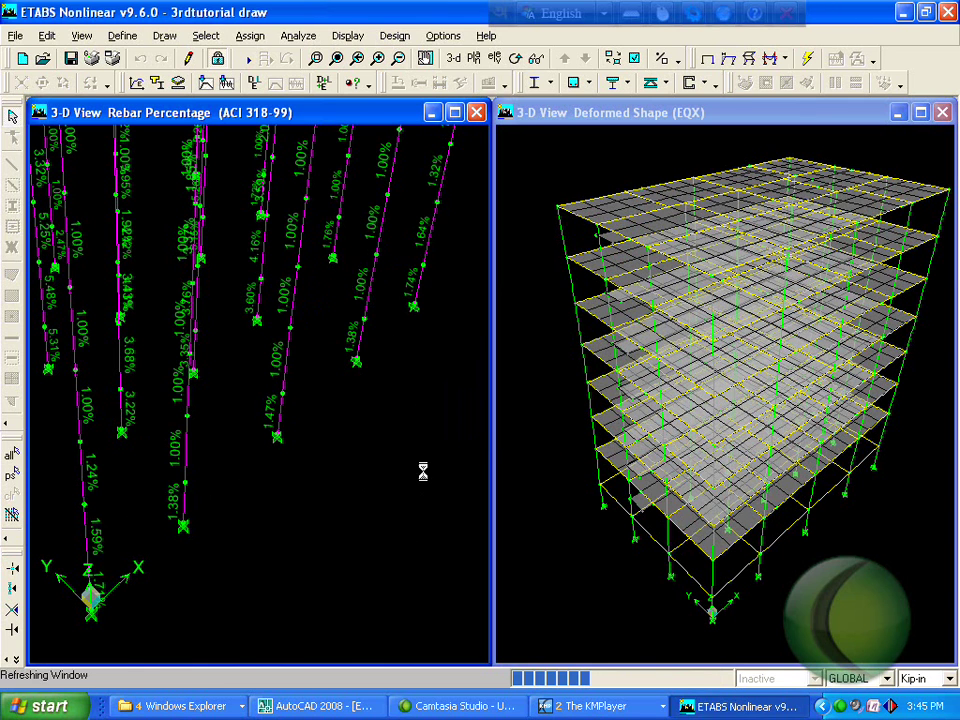
{"action": "scroll", "coordinate": [388, 480], "scroll_direction": "down", "scroll_amount": 1}
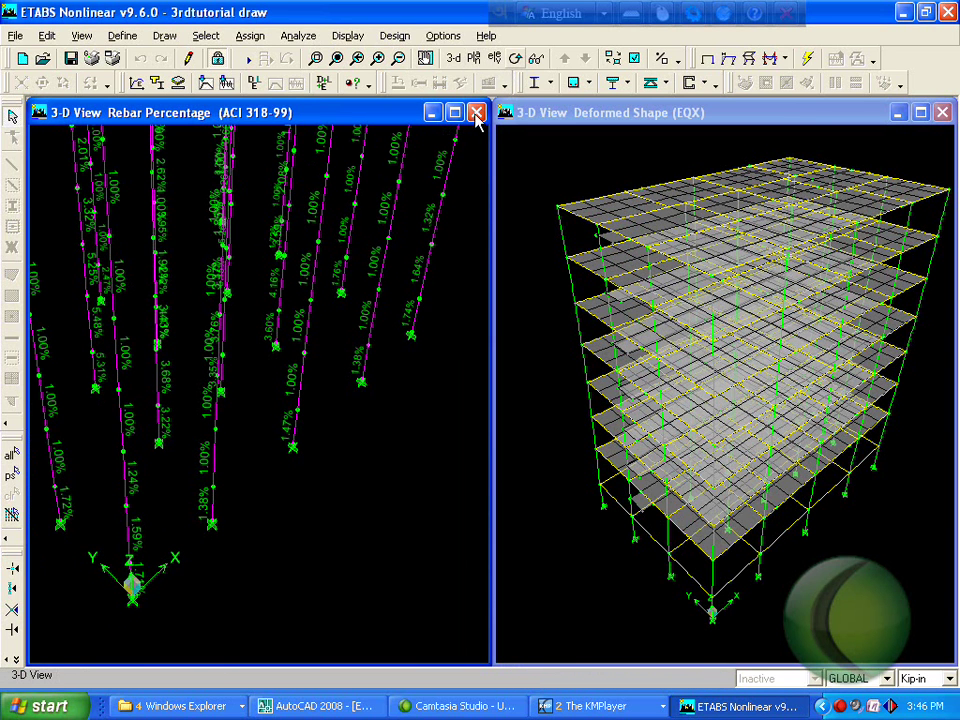
- Try to isolate the six interior columns by selecting them in the roof plan view and showing only them in 3-D
{"action": "left_click", "coordinate": [474, 58]}
{"action": "left_click", "coordinate": [604, 345]}
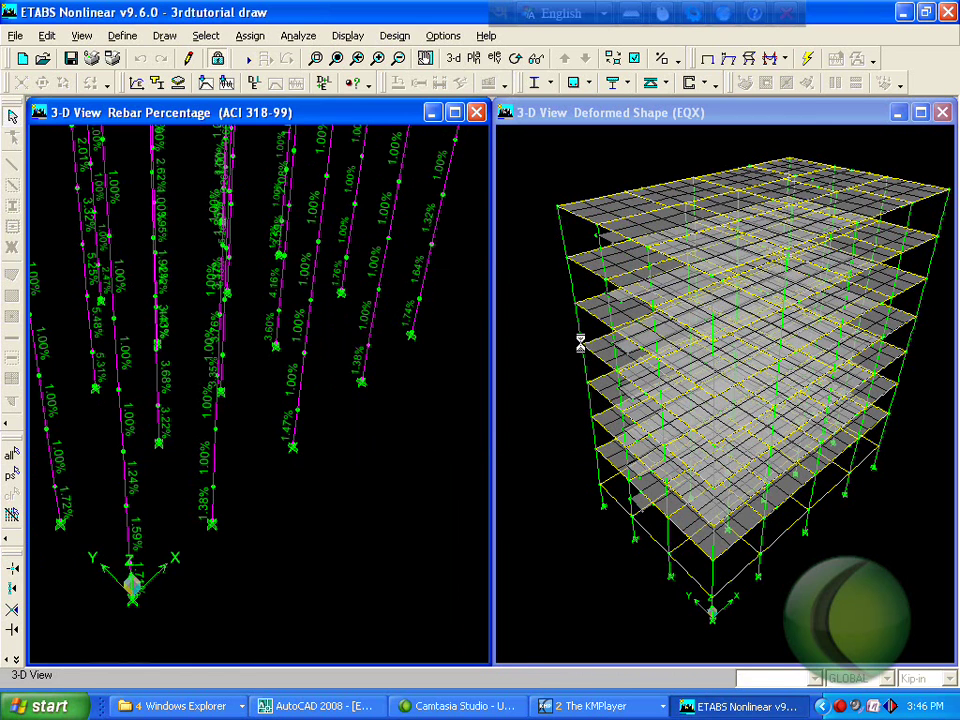
{"action": "left_click_drag", "start_coordinate": [426, 339], "coordinate": [190, 494]}
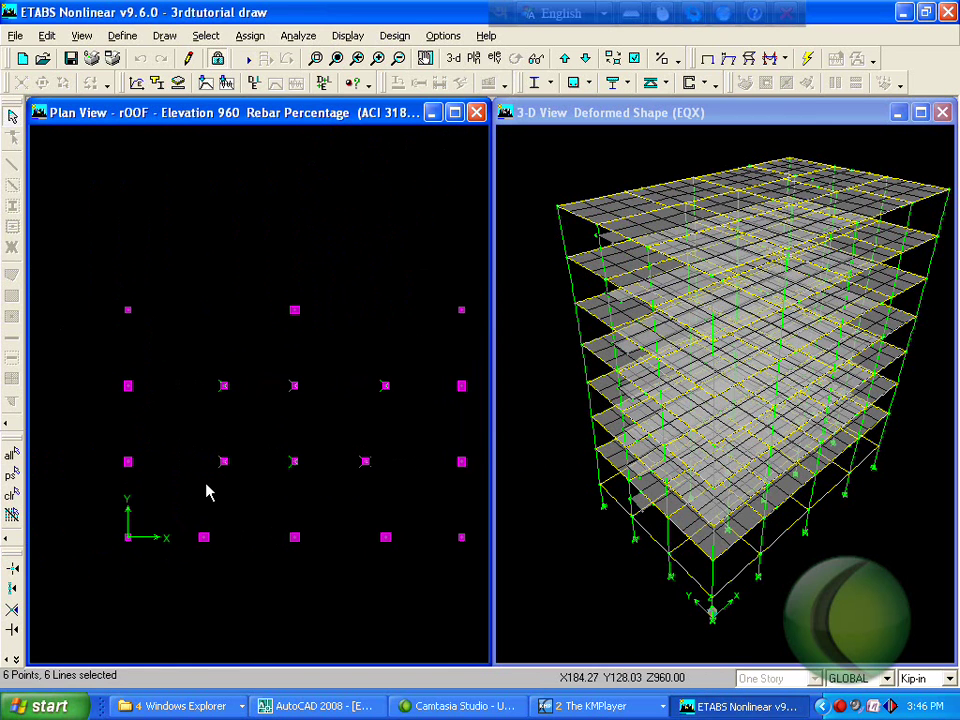
{"action": "left_click", "coordinate": [86, 37]}
{"action": "left_click", "coordinate": [155, 321]}
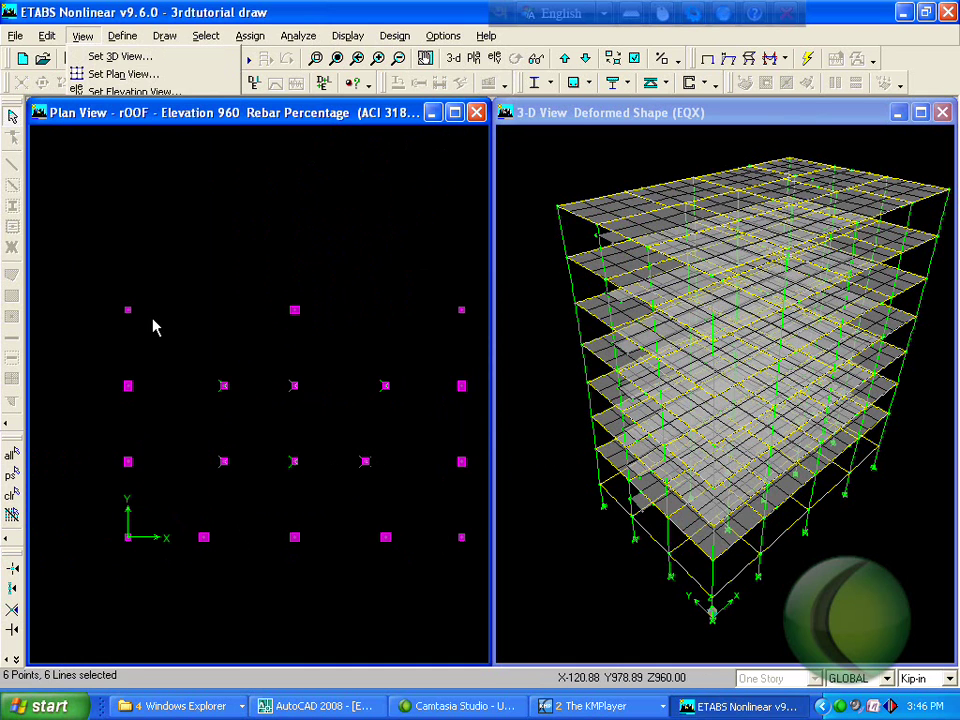
{"action": "left_click", "coordinate": [84, 38]}
{"action": "left_click", "coordinate": [346, 256]}
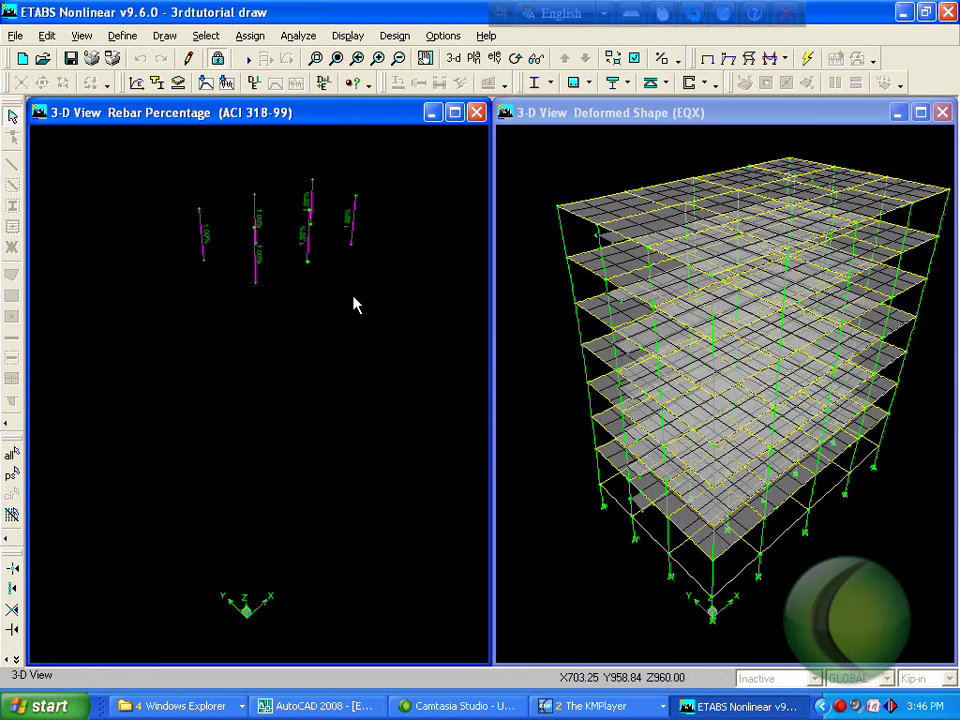
{"action": "left_click_drag", "start_coordinate": [263, 199], "coordinate": [321, 306]}
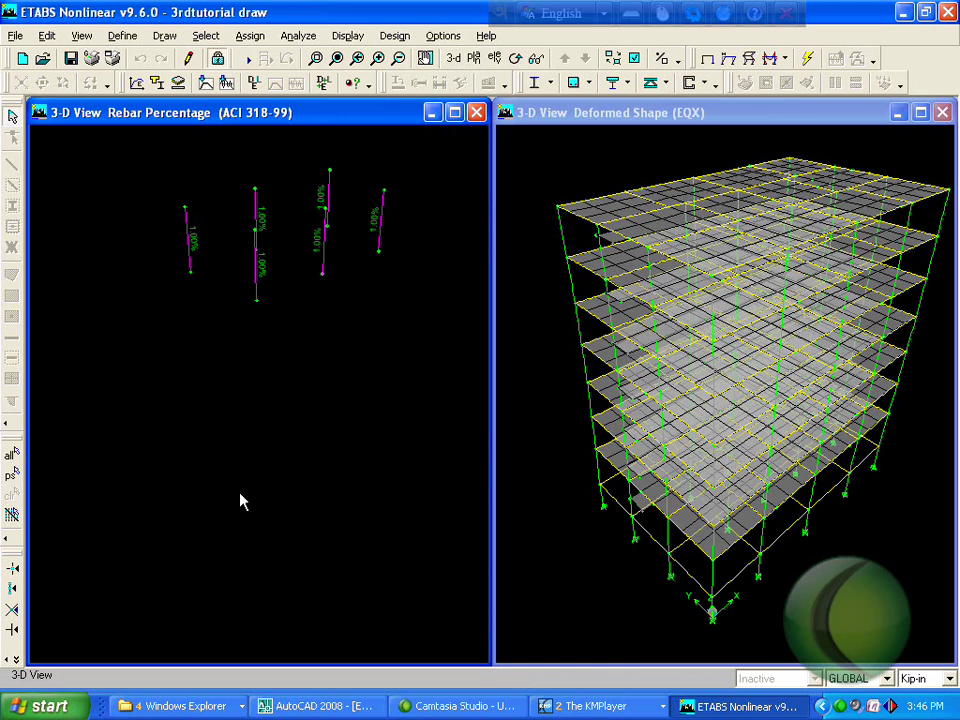
- Show all objects in the 3-D rebar percentage view and select all members with frame section C3-15X15
{"action": "left_click", "coordinate": [81, 36]}
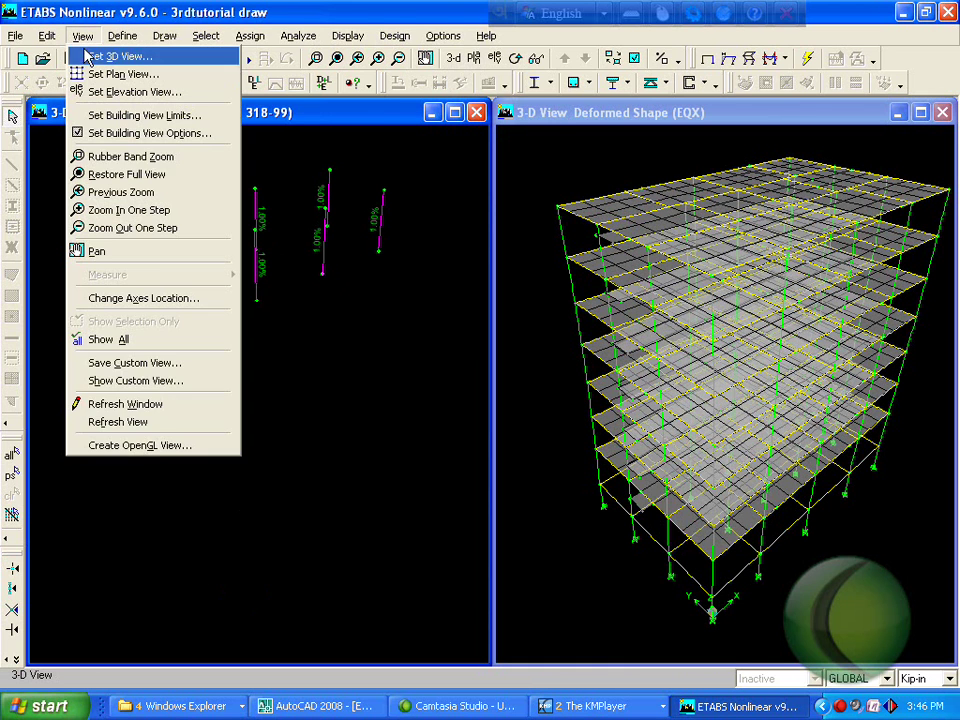
{"action": "left_click", "coordinate": [168, 343]}
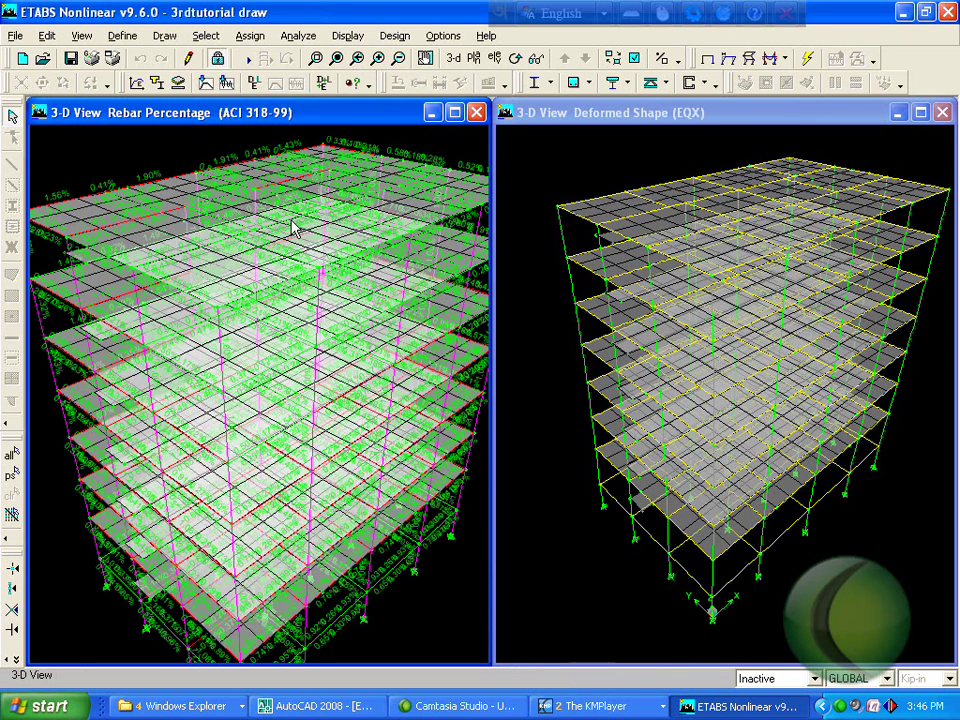
{"action": "left_click", "coordinate": [206, 36]}
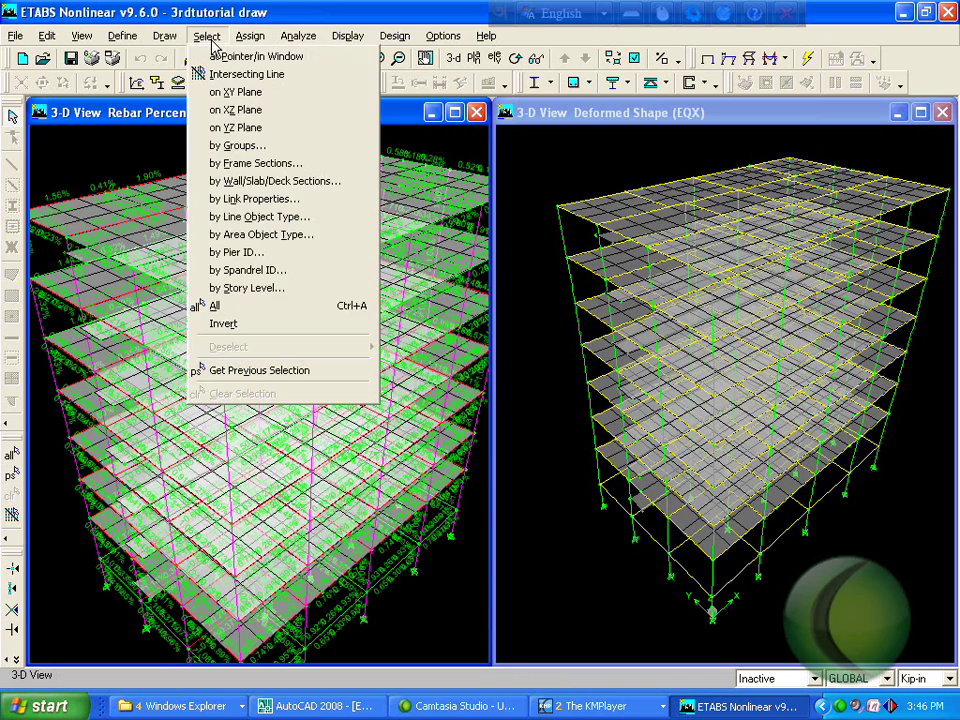
{"action": "left_click", "coordinate": [229, 166]}
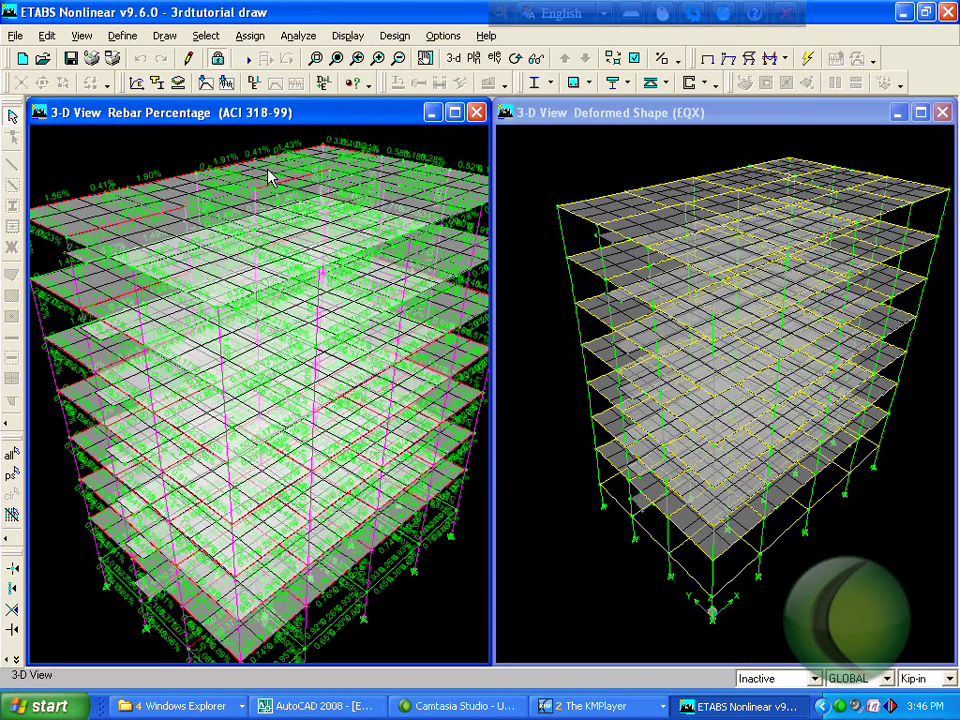
{"action": "left_click", "coordinate": [386, 341]}
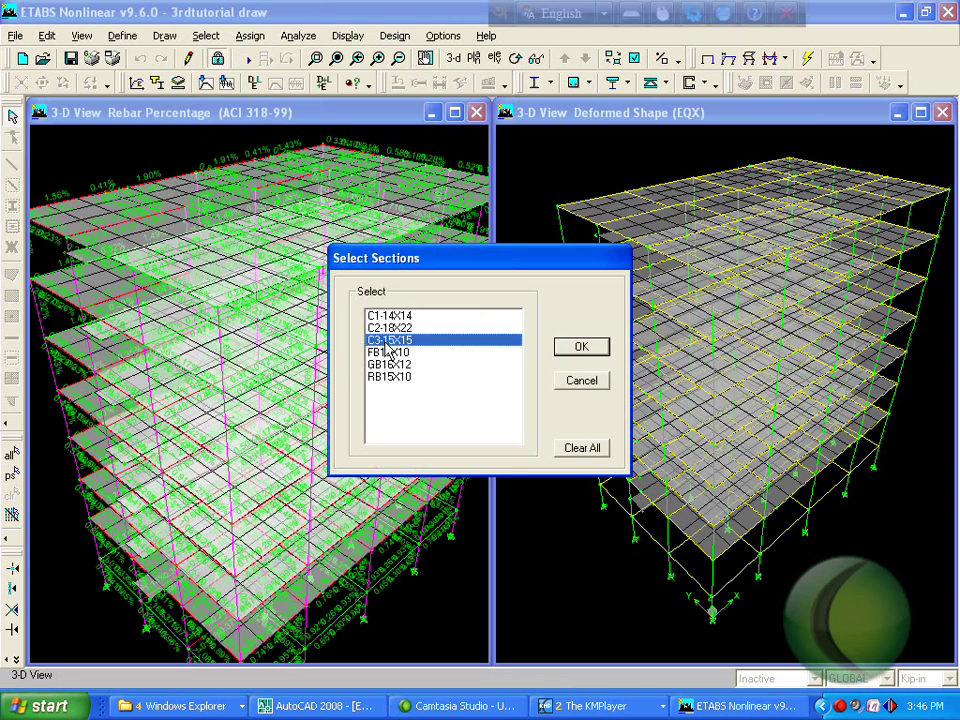
{"action": "left_click", "coordinate": [581, 348]}
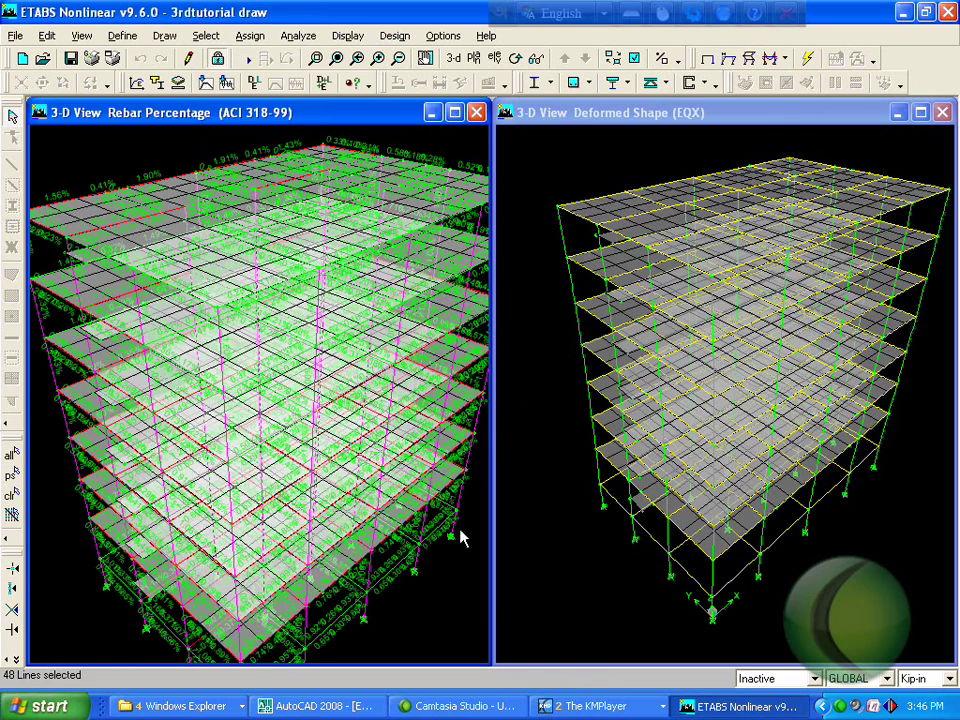
- Show only the selected C3-15X15 columns and examine the rebar percentages along their lower stories
{"action": "left_click", "coordinate": [74, 35]}
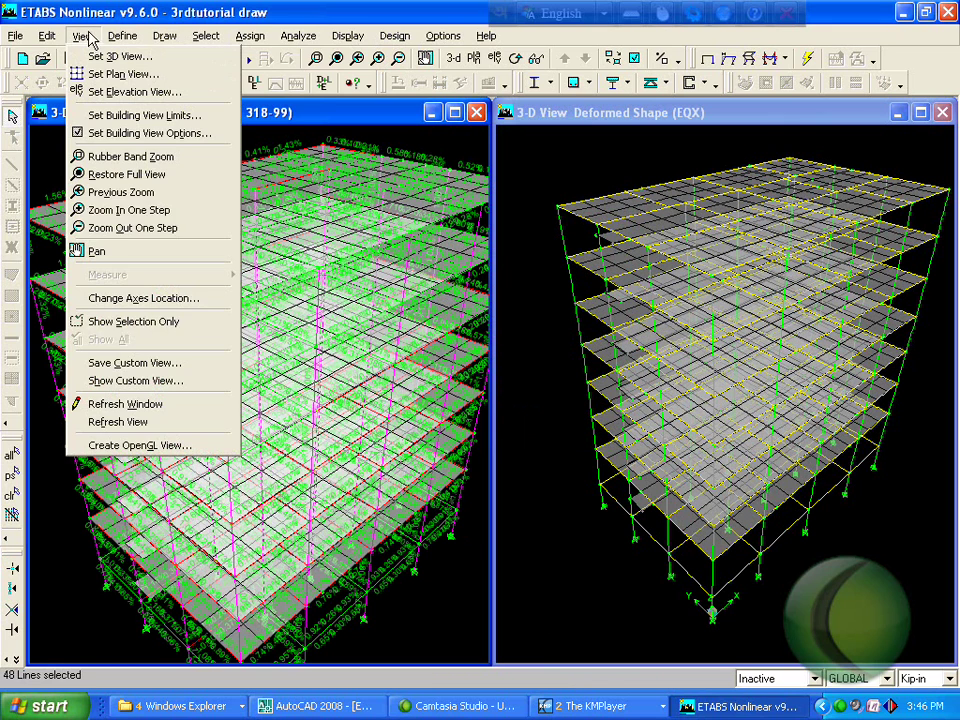
{"action": "left_click", "coordinate": [148, 322]}
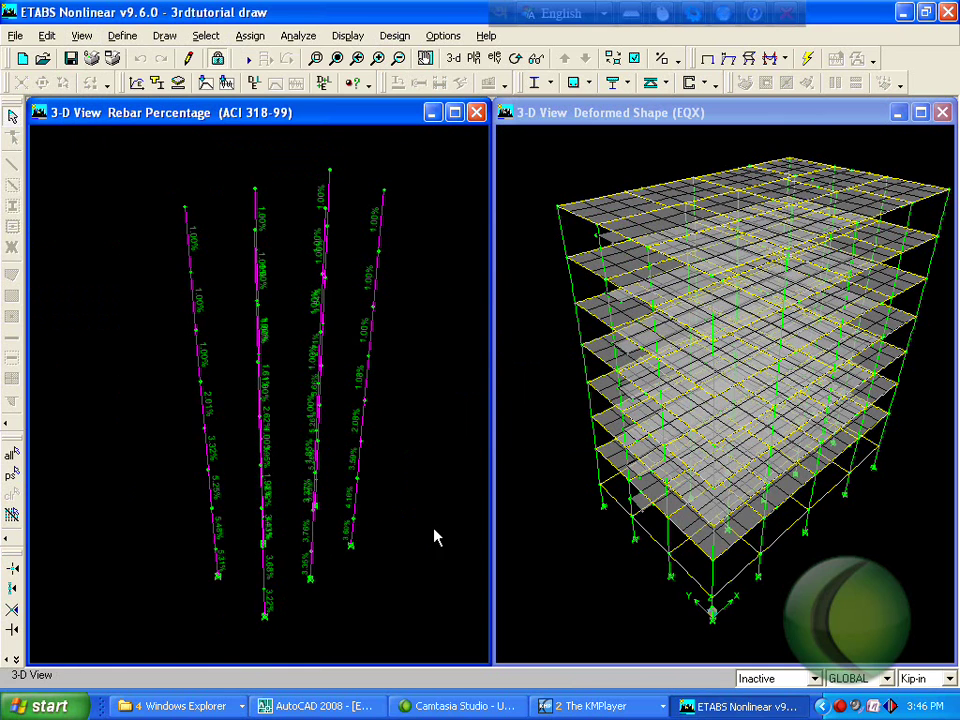
{"action": "left_click", "coordinate": [316, 58]}
{"action": "left_click_drag", "start_coordinate": [398, 378], "coordinate": [128, 621]}
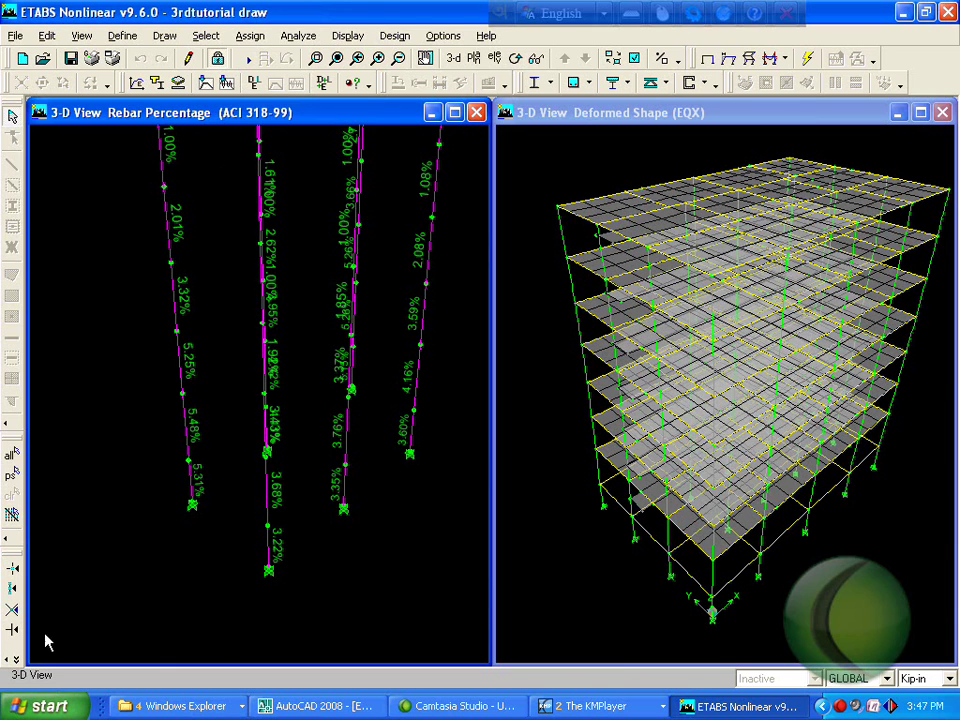
- Unlock the model, deleting the analysis results, and show all objects in the full 3-D view
{"action": "left_click", "coordinate": [218, 58]}
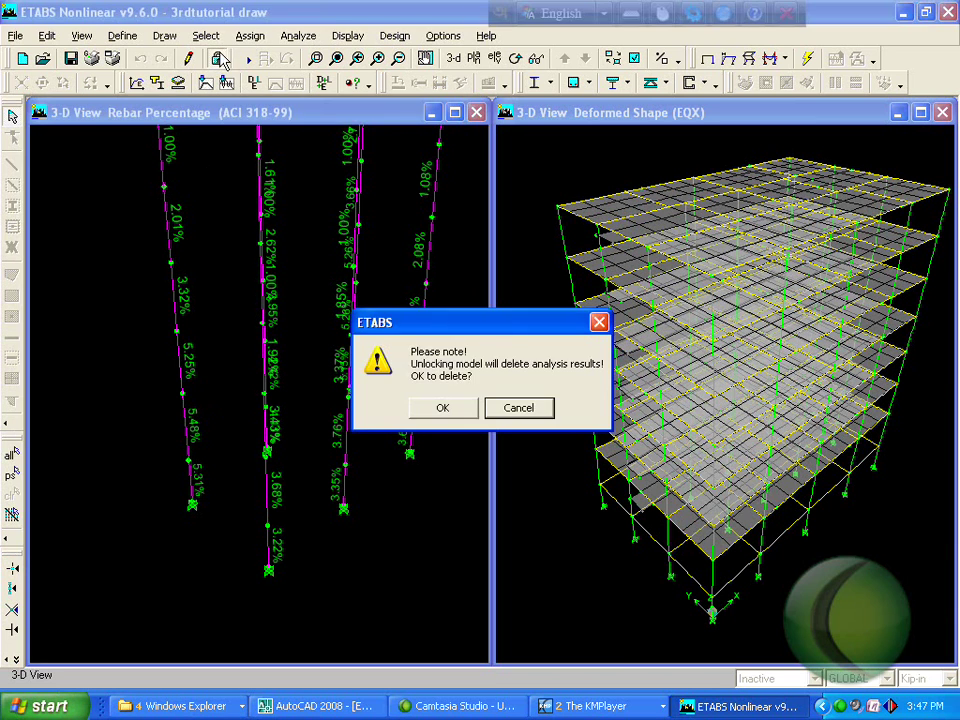
{"action": "left_click", "coordinate": [436, 405]}
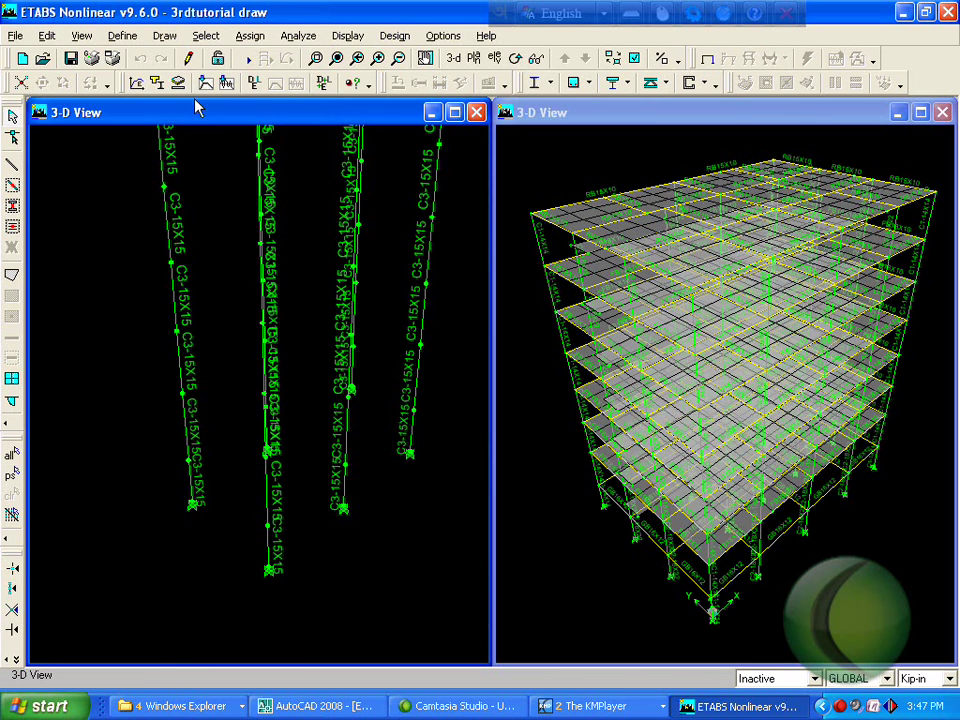
{"action": "left_click", "coordinate": [172, 36]}
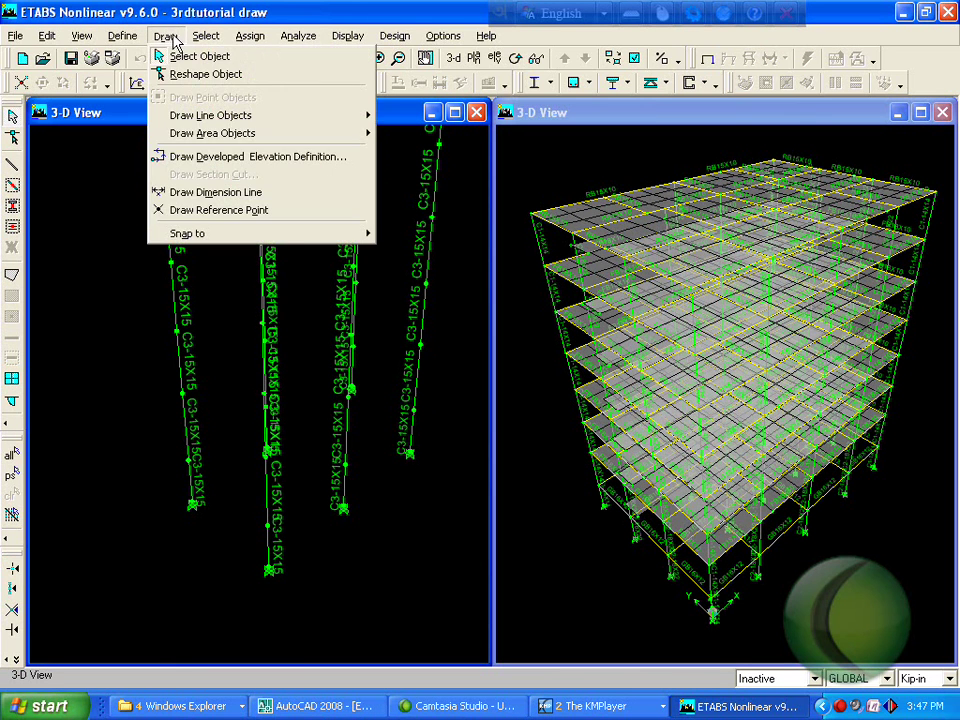
{"action": "left_click", "coordinate": [343, 5]}
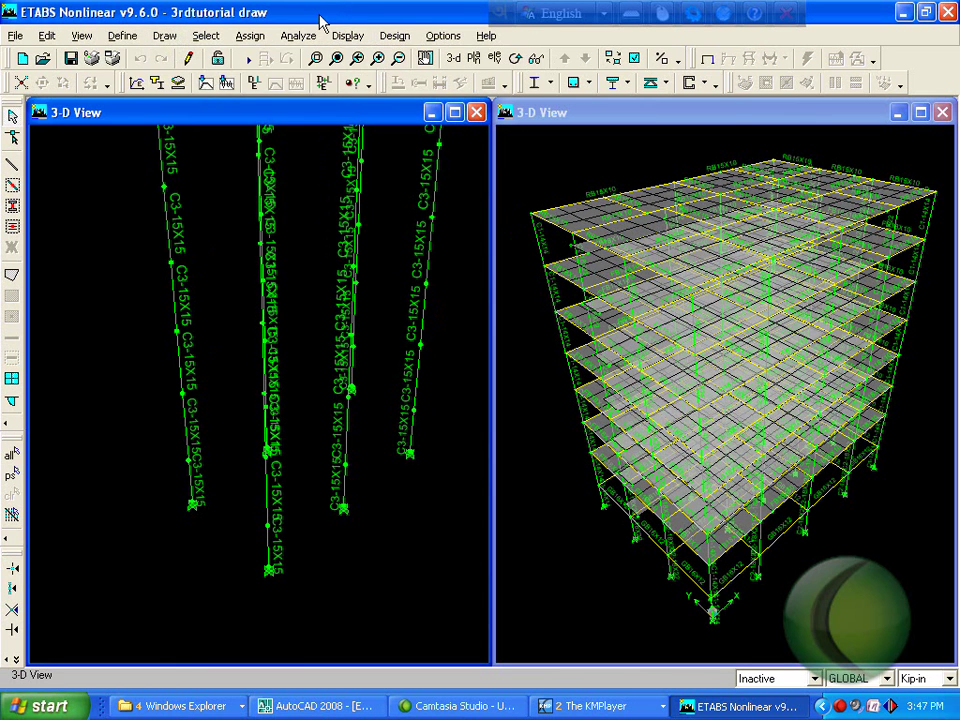
{"action": "left_click", "coordinate": [456, 59]}
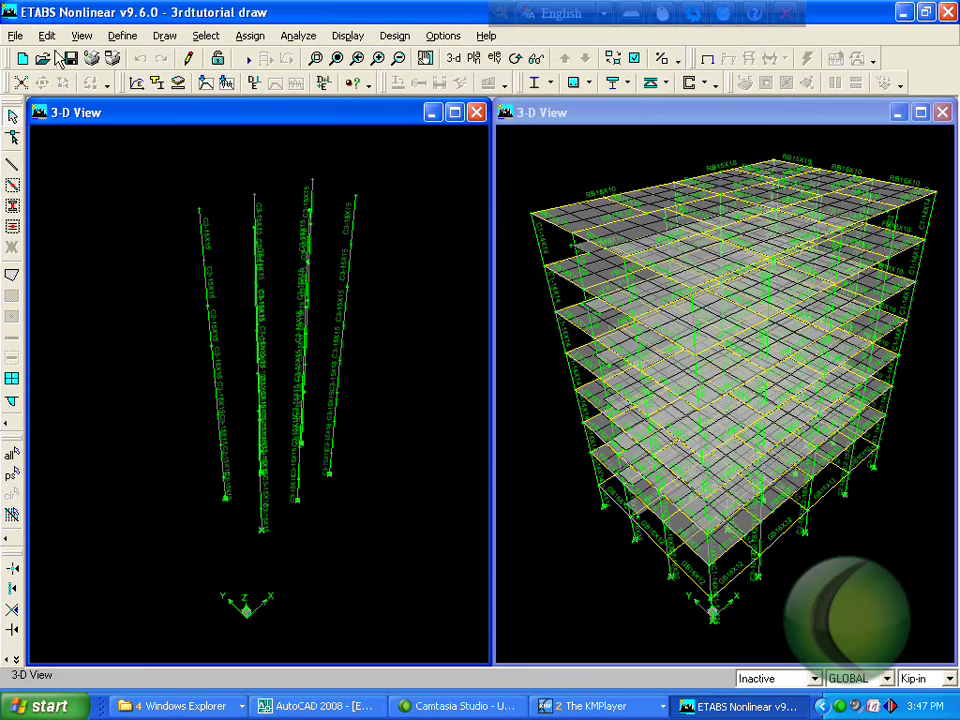
{"action": "left_click", "coordinate": [82, 36]}
{"action": "left_click", "coordinate": [95, 340]}
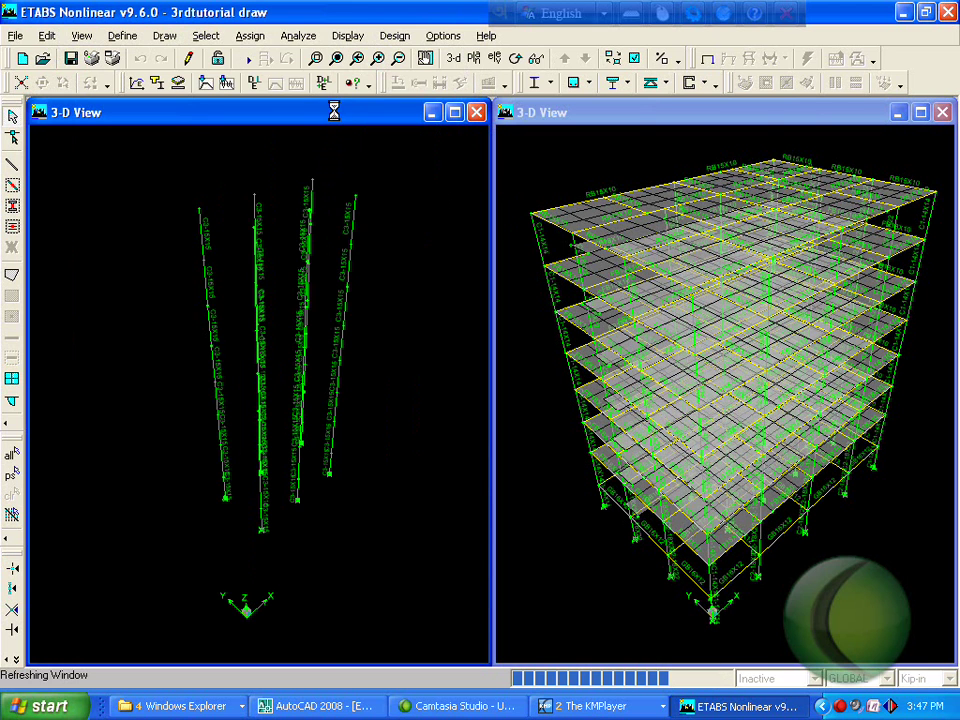
- Select all members with frame section C3-15X15 in the unlocked model
{"action": "left_click", "coordinate": [205, 36]}
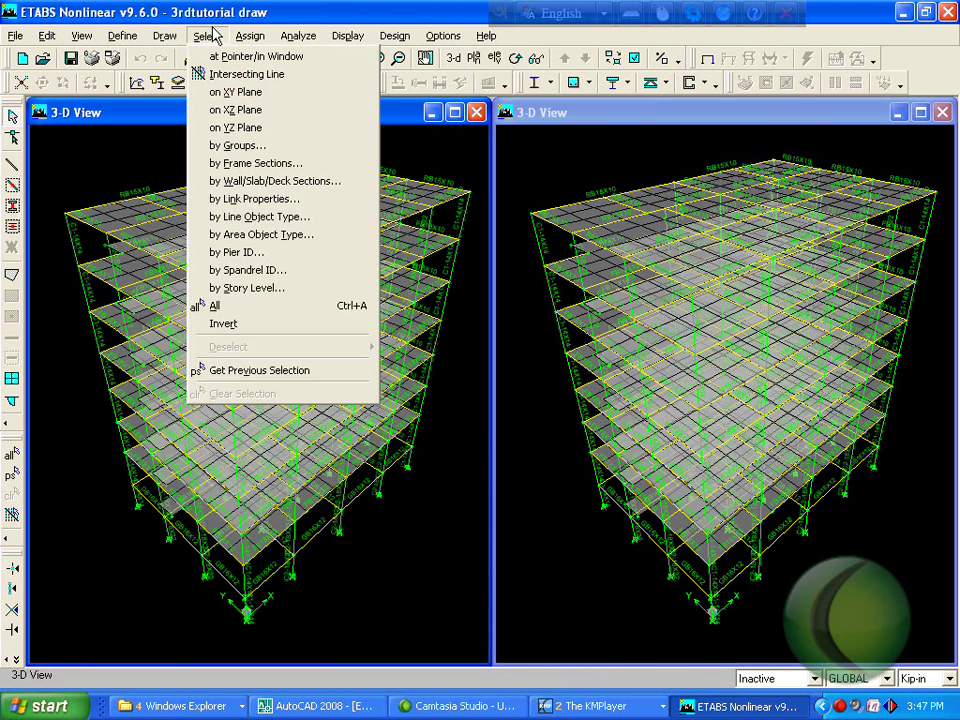
{"action": "left_click", "coordinate": [237, 164]}
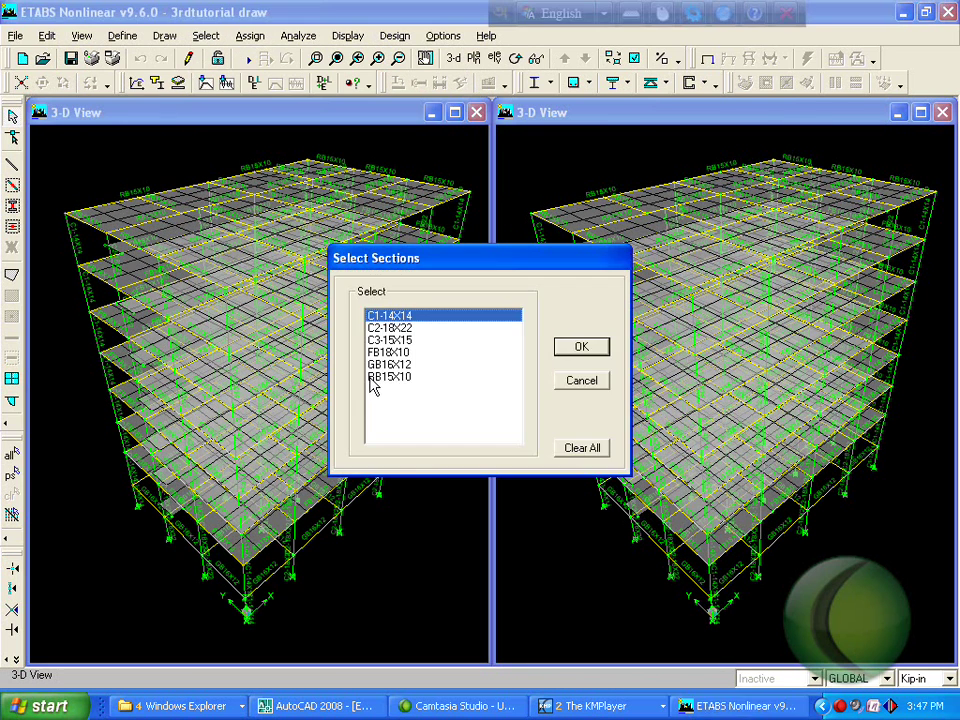
{"action": "left_click", "coordinate": [380, 340]}
{"action": "left_click", "coordinate": [566, 350]}
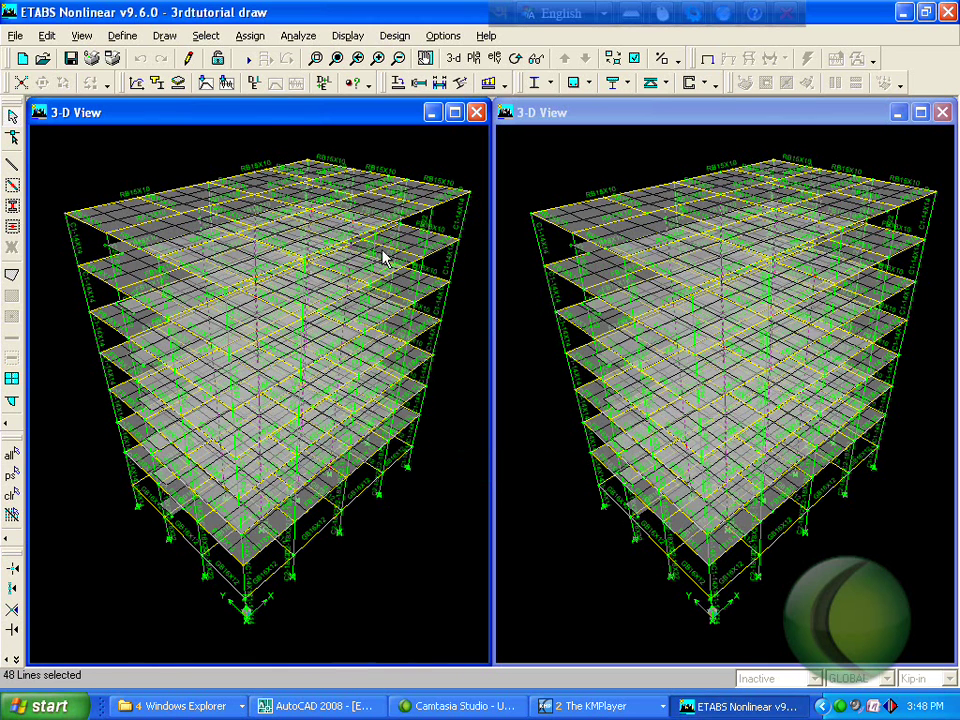
{"action": "left_click", "coordinate": [210, 40]}
{"action": "left_click", "coordinate": [211, 40]}
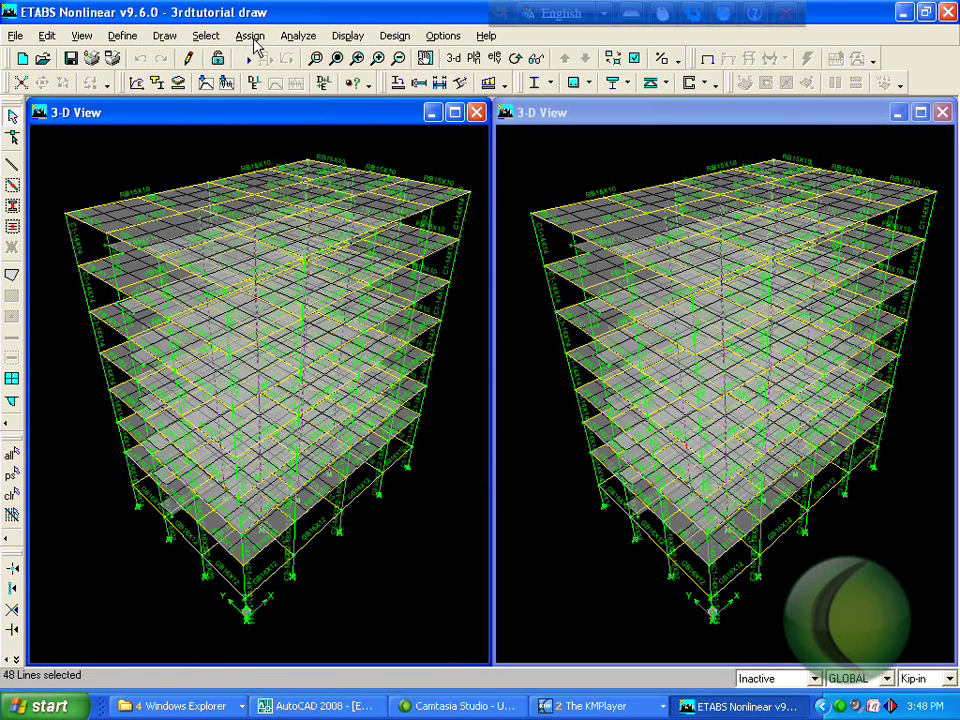
- Modify the C3-15X15 frame section to a depth of 16 in and a width of 16 in
{"action": "left_click", "coordinate": [250, 36]}
{"action": "mouse_move", "coordinate": [257, 77]}
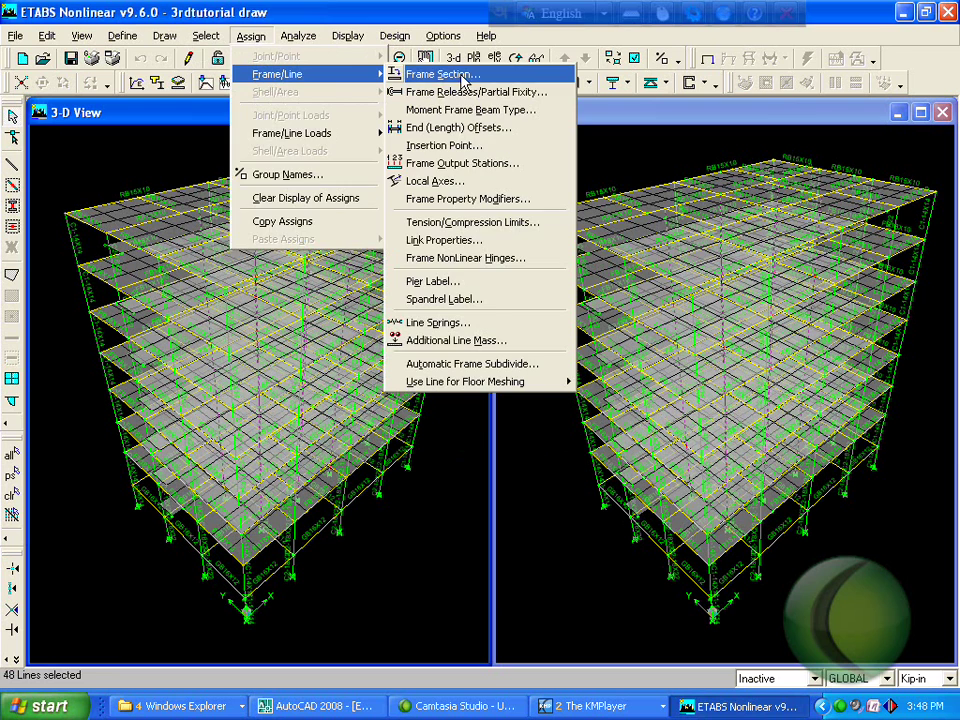
{"action": "left_click", "coordinate": [410, 73]}
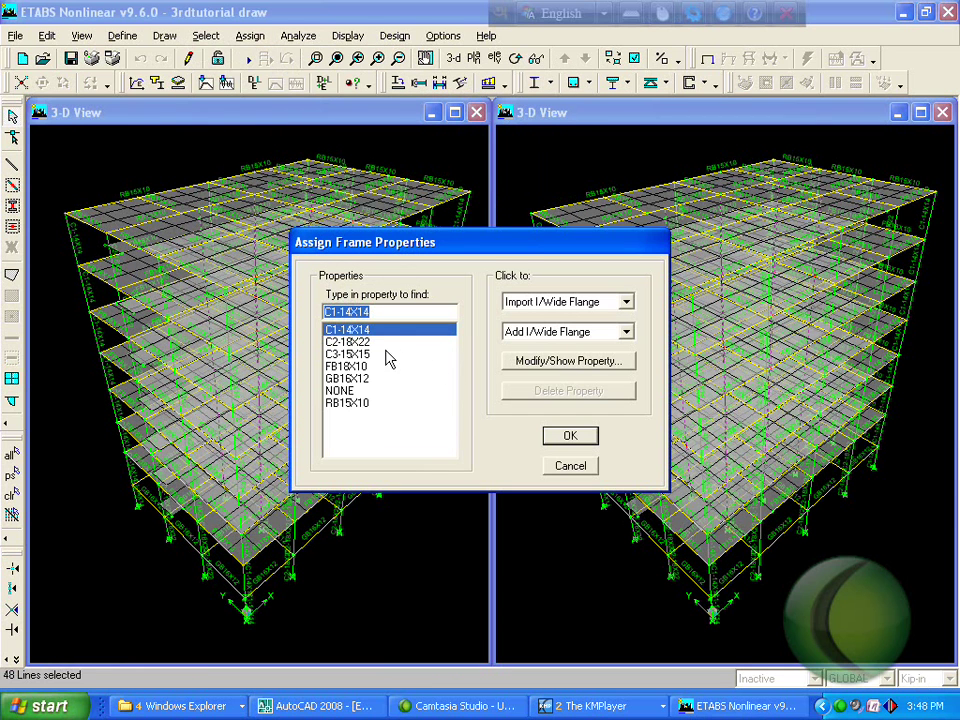
{"action": "left_click", "coordinate": [368, 355]}
{"action": "left_click", "coordinate": [587, 362]}
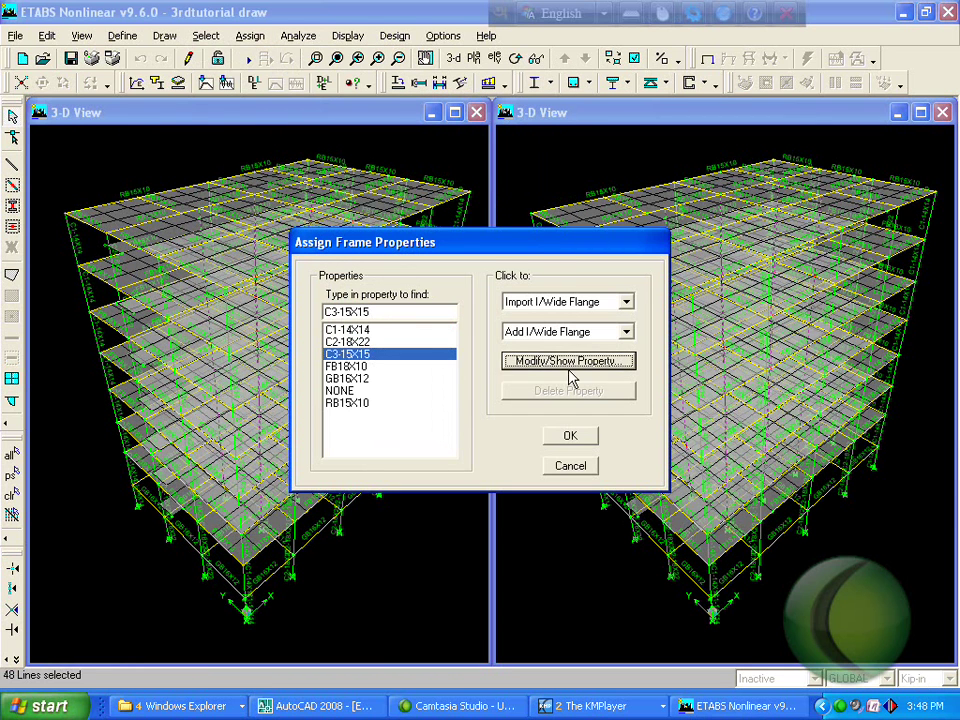
{"action": "double_click", "coordinate": [480, 331]}
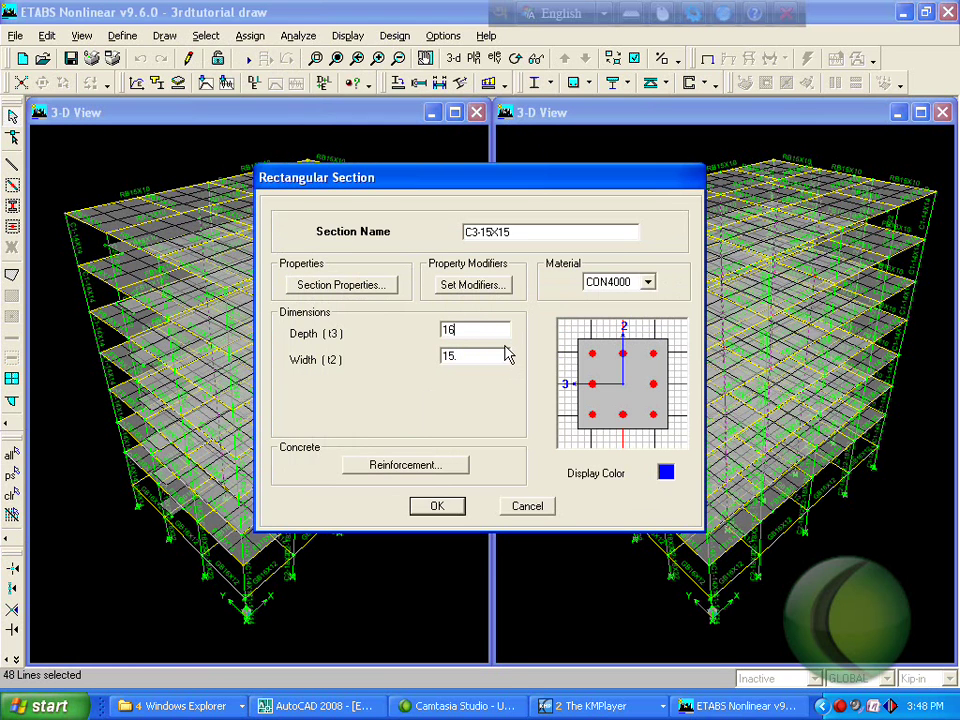
{"action": "double_click", "coordinate": [489, 350]}
{"action": "type", "text": "16"}
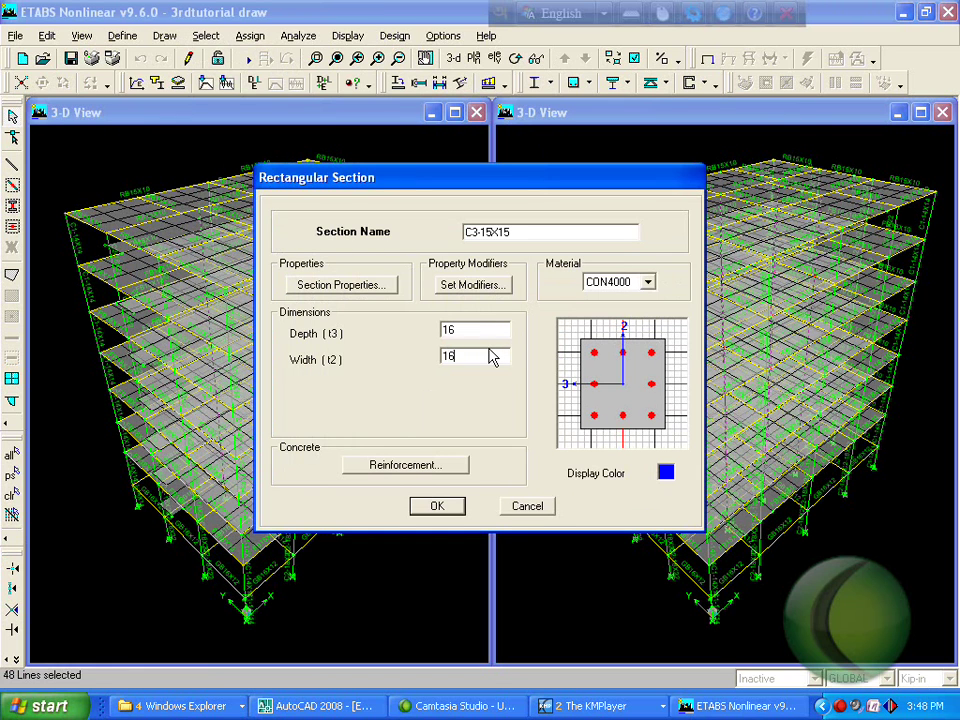
- Update the modified column section's name and assign the section to the selected columns
{"action": "double_click", "coordinate": [549, 231]}
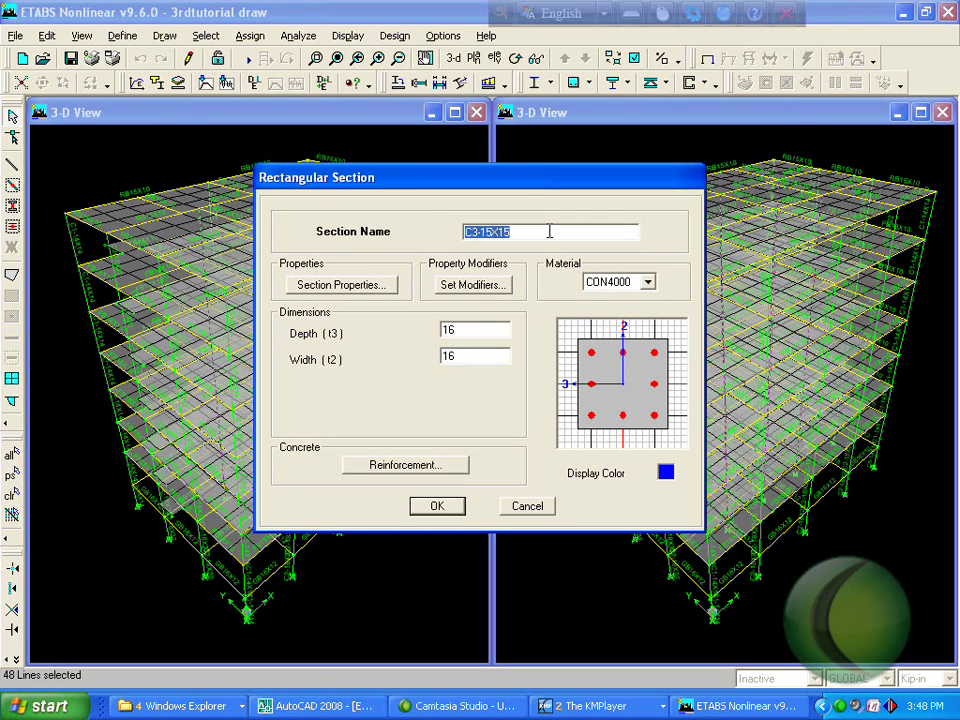
{"action": "left_click", "coordinate": [549, 231]}
{"action": "left_click", "coordinate": [440, 508]}
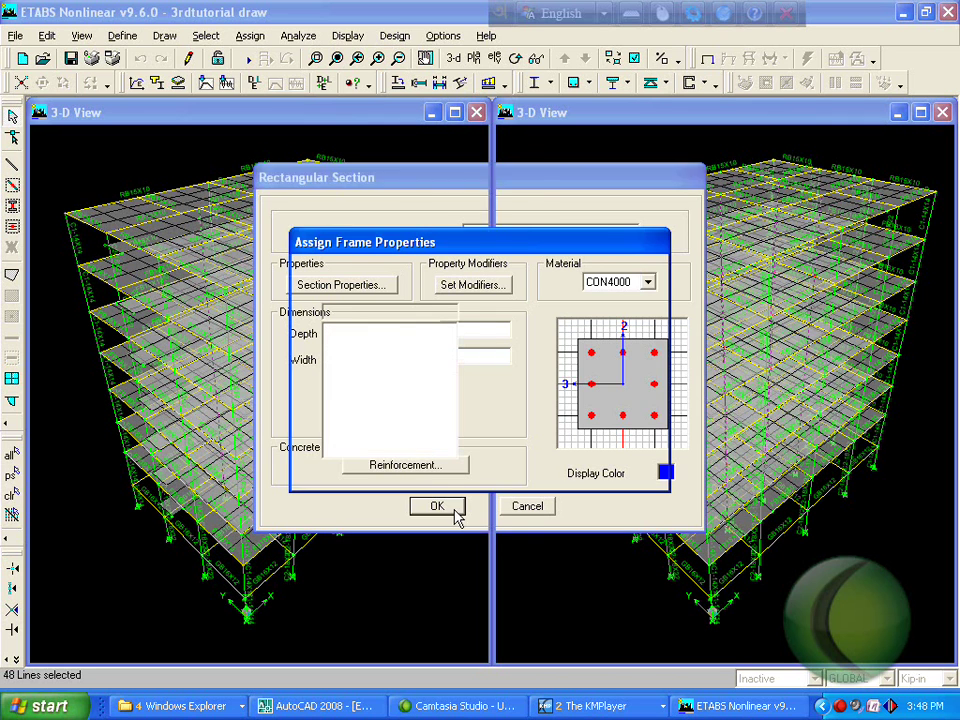
{"action": "left_click", "coordinate": [590, 441]}
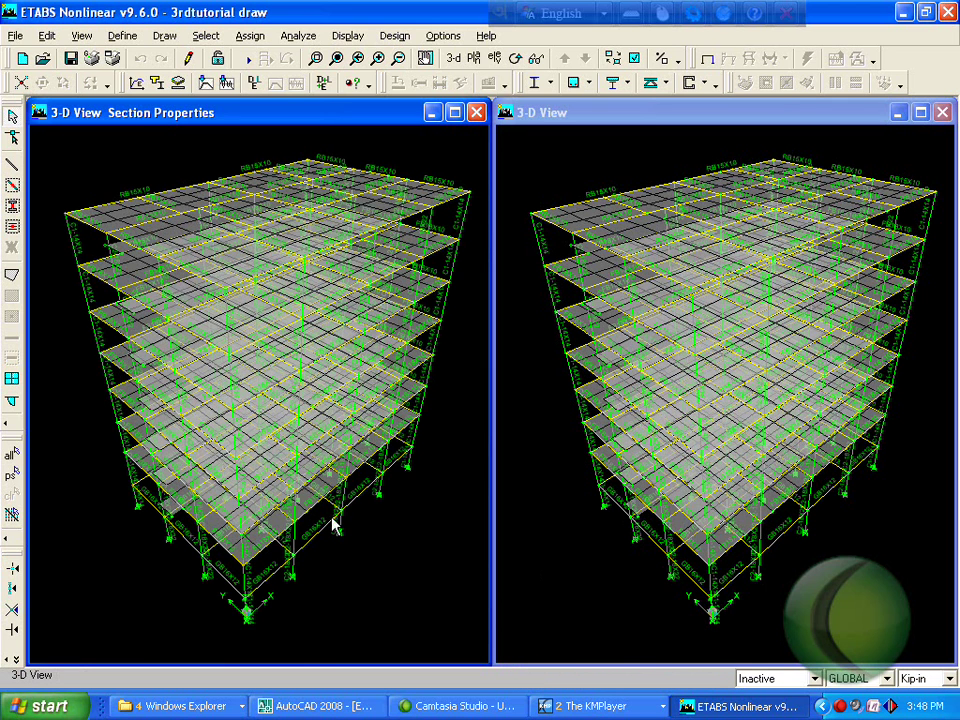
- Run the analysis of the building model with the enlarged column section
{"action": "left_click", "coordinate": [298, 36]}
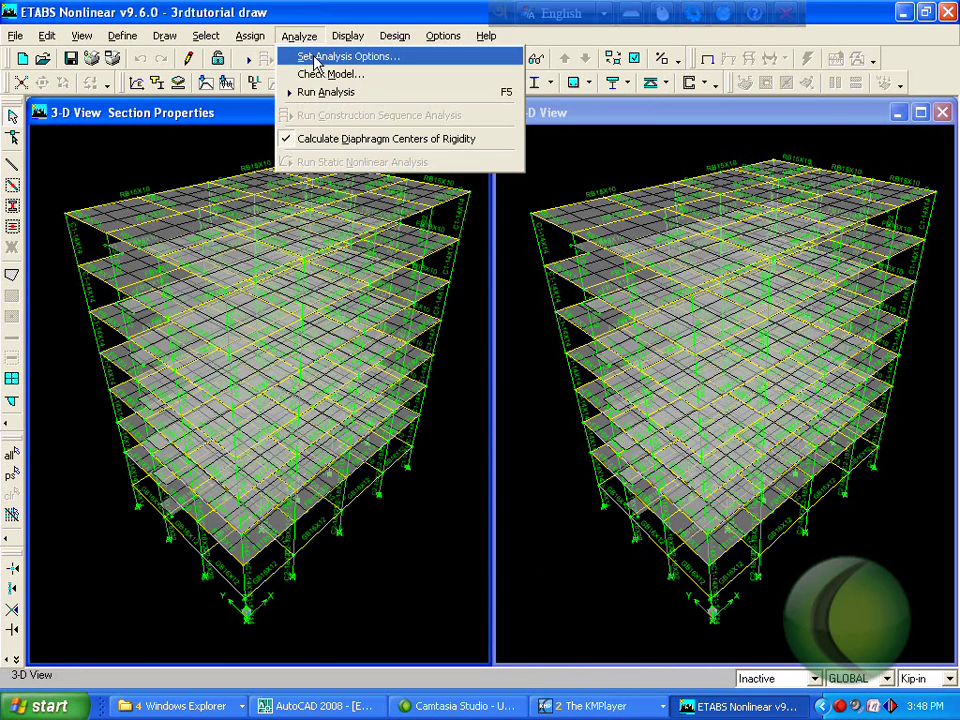
{"action": "left_click", "coordinate": [340, 92]}
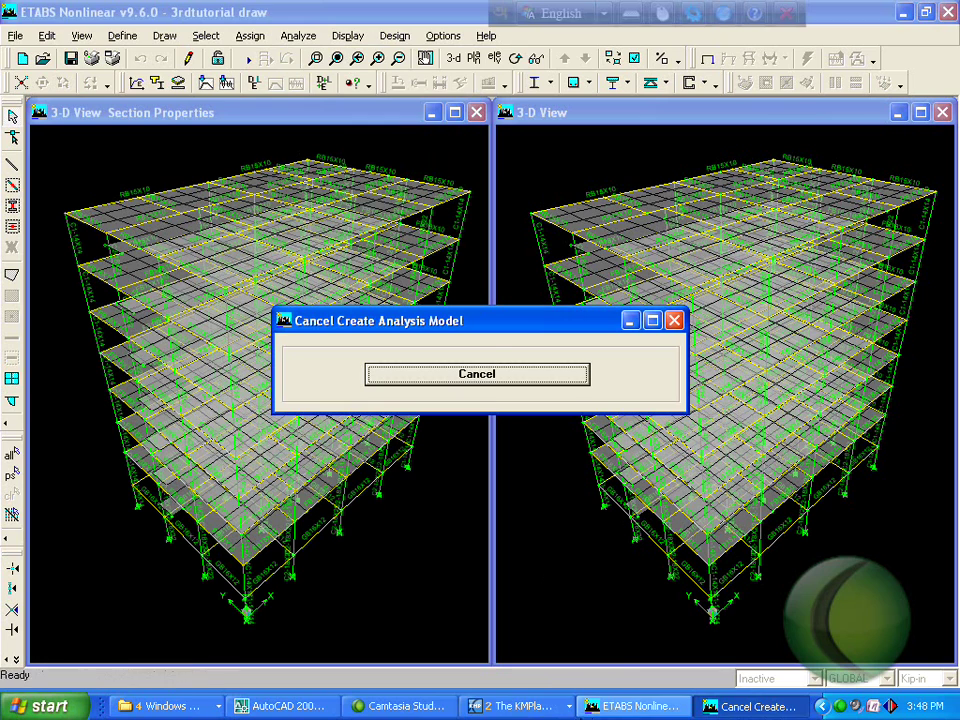
{"action": "double_click", "coordinate": [838, 707]}
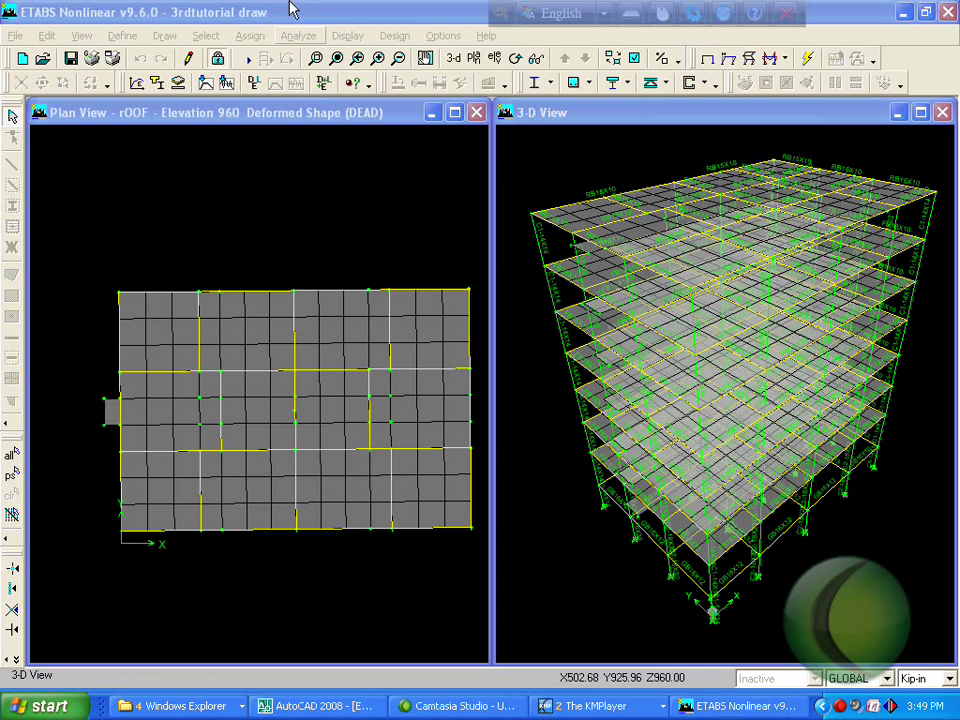
- Check the EQX maximum story displacements for diaphragm D1 against the displacement limit noted in the AutoCAD drawing, returning to ETABS afterward
{"action": "left_click", "coordinate": [349, 36]}
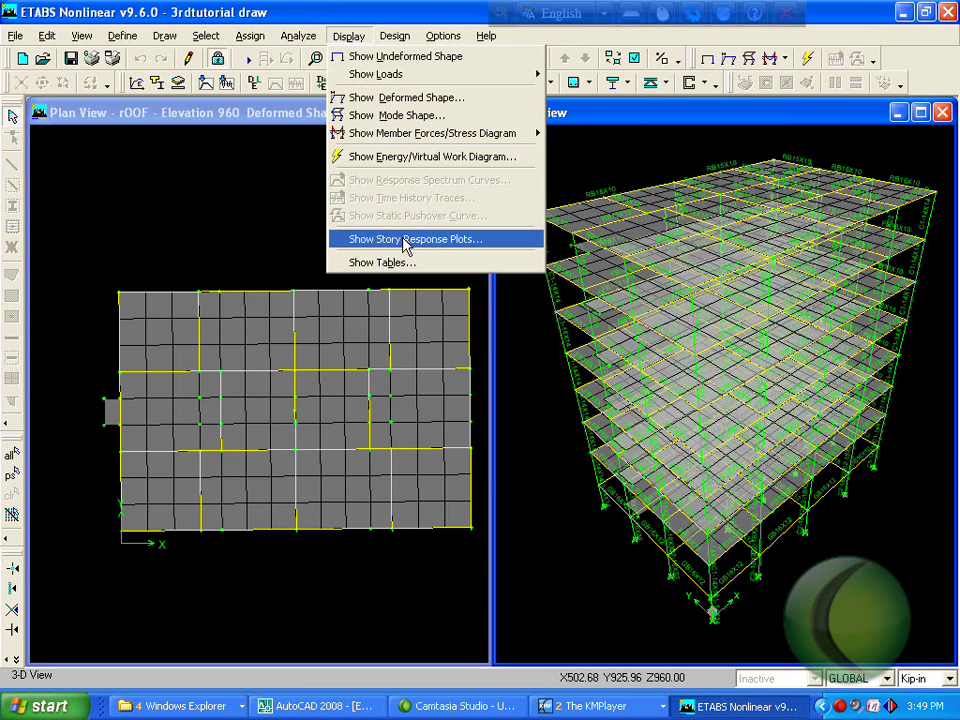
{"action": "left_click", "coordinate": [403, 239]}
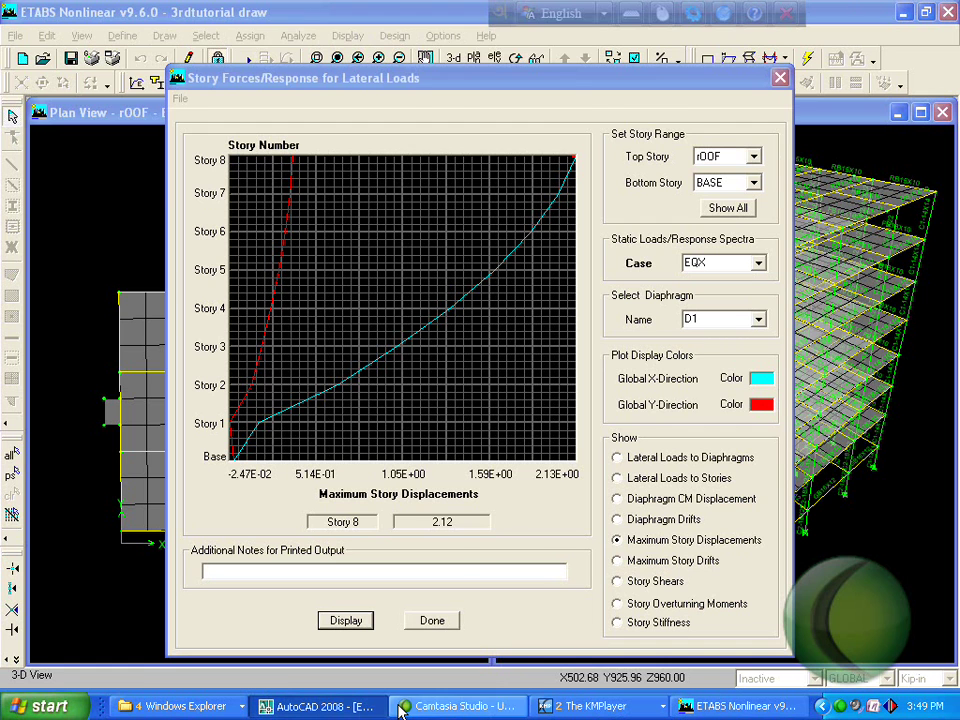
{"action": "left_click", "coordinate": [320, 706]}
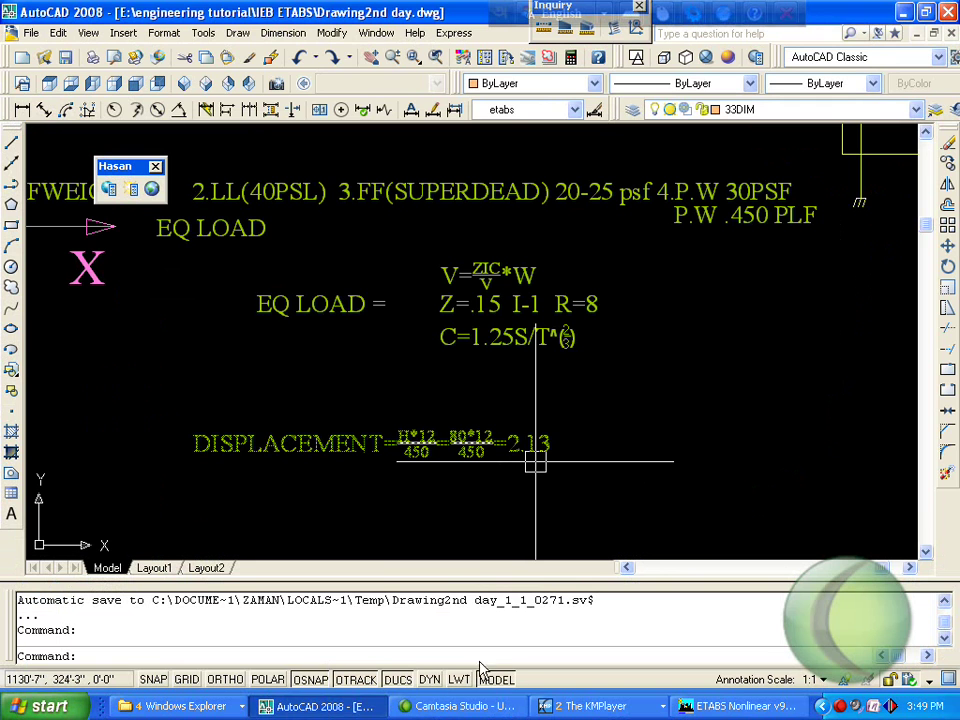
{"action": "left_click", "coordinate": [332, 706]}
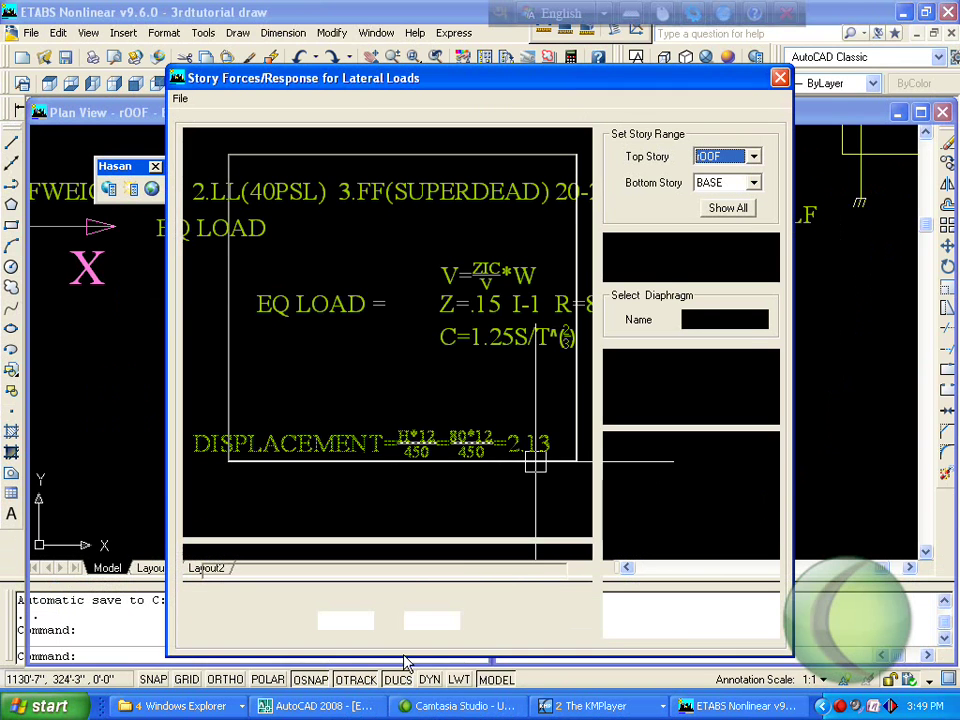
{"action": "left_click", "coordinate": [780, 78]}
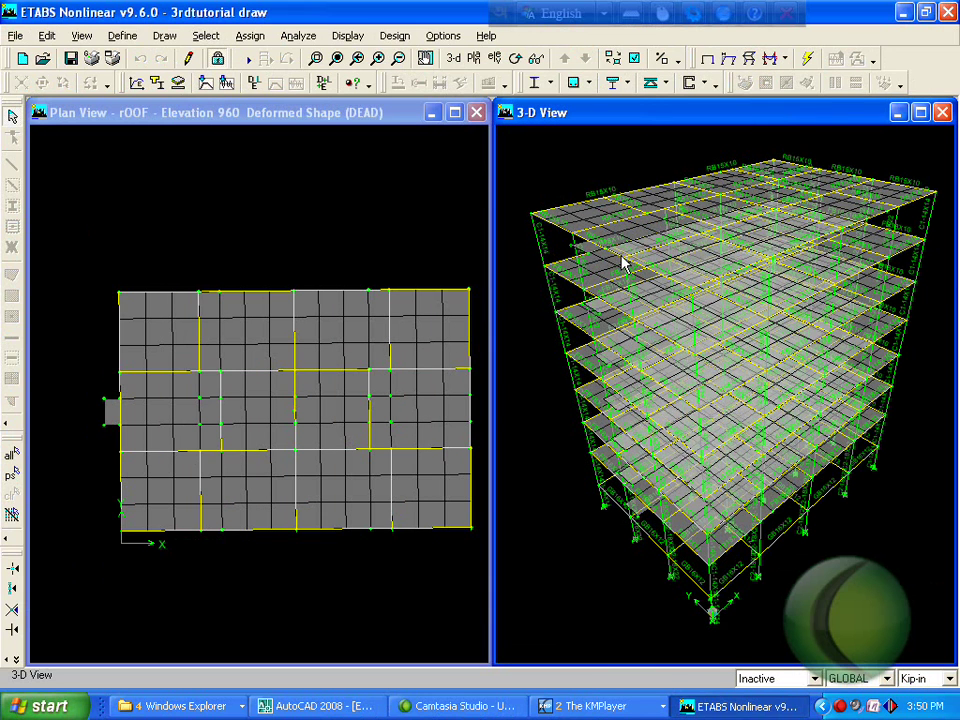
- Run the concrete frame design check of the reanalysed structure
{"action": "left_click", "coordinate": [395, 36]}
{"action": "mouse_move", "coordinate": [468, 91]}
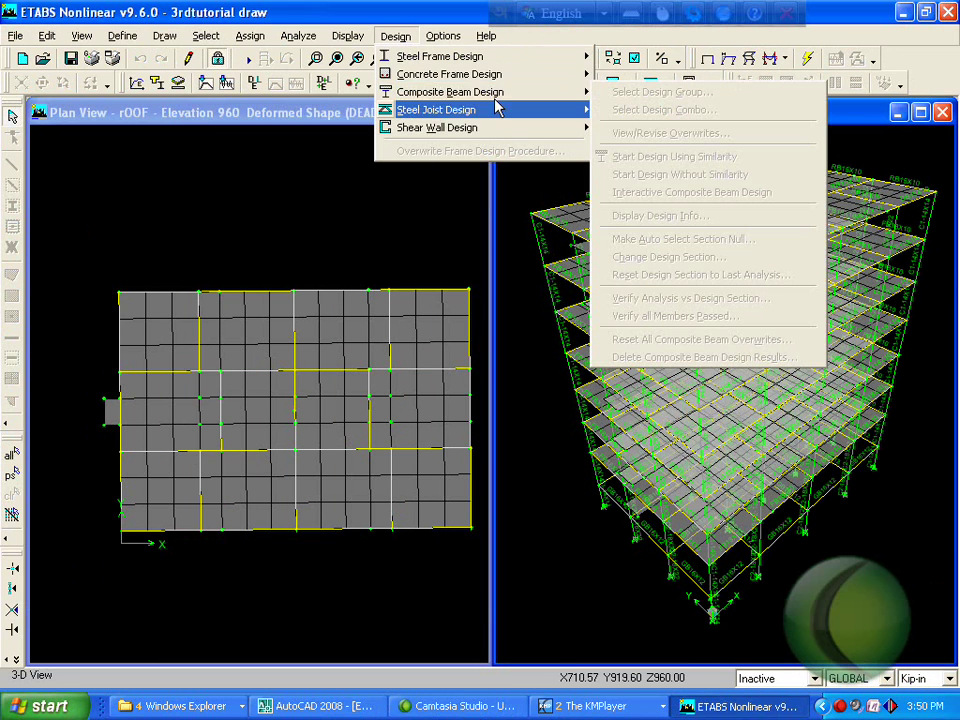
{"action": "mouse_move", "coordinate": [547, 78]}
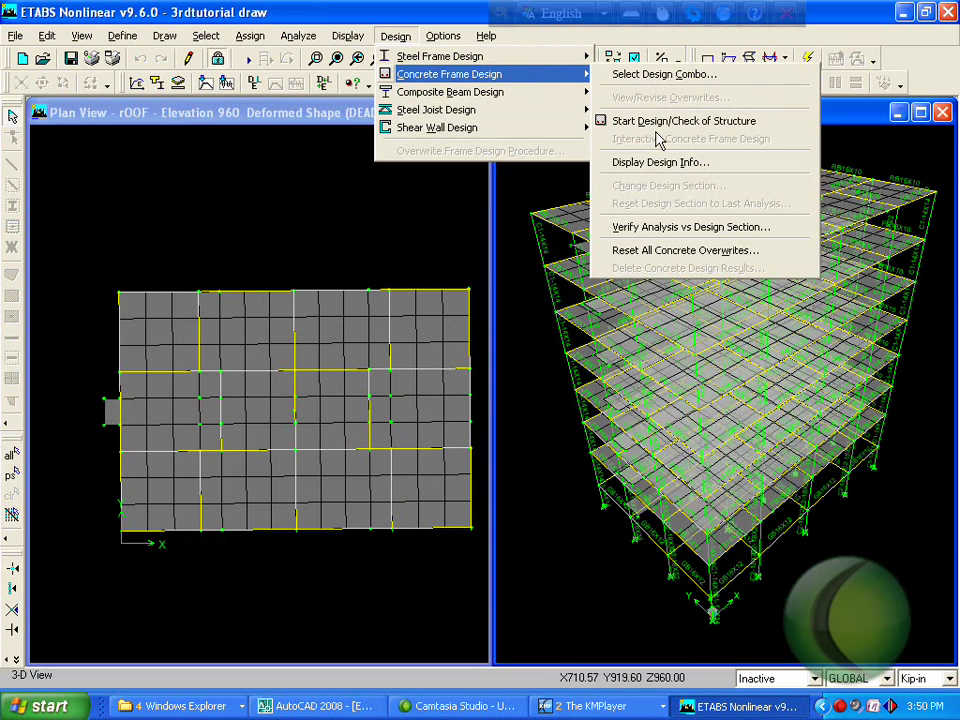
{"action": "left_click", "coordinate": [614, 121]}
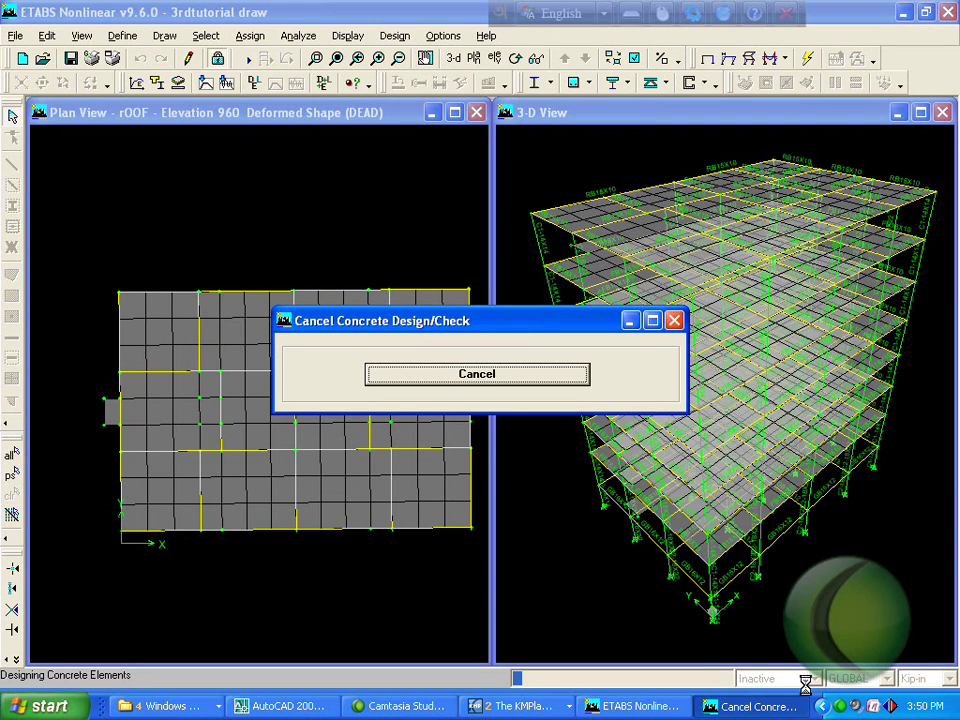
{"action": "left_click", "coordinate": [840, 706]}
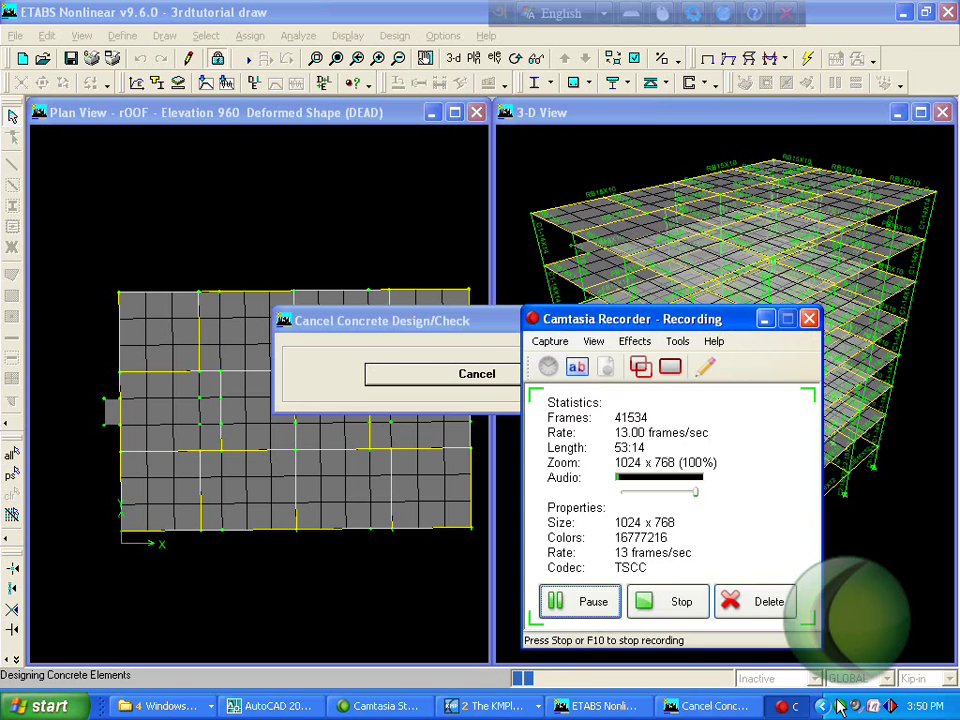
{"action": "left_click", "coordinate": [593, 604]}
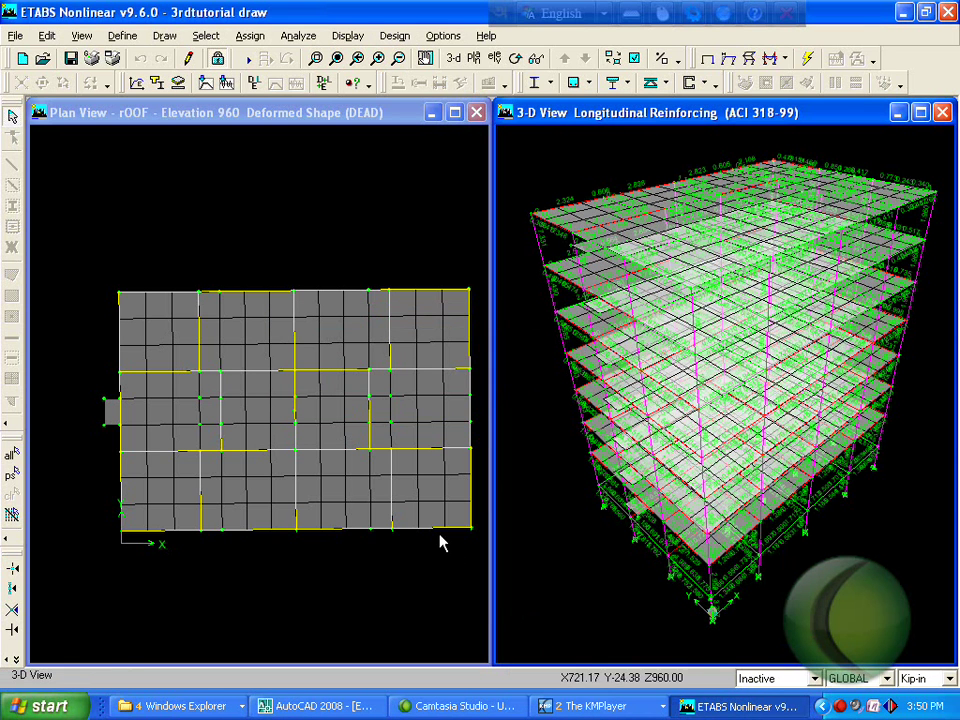
- Select all members with frame section C3-16X16, working from the roof plan window
{"action": "left_click", "coordinate": [249, 310]}
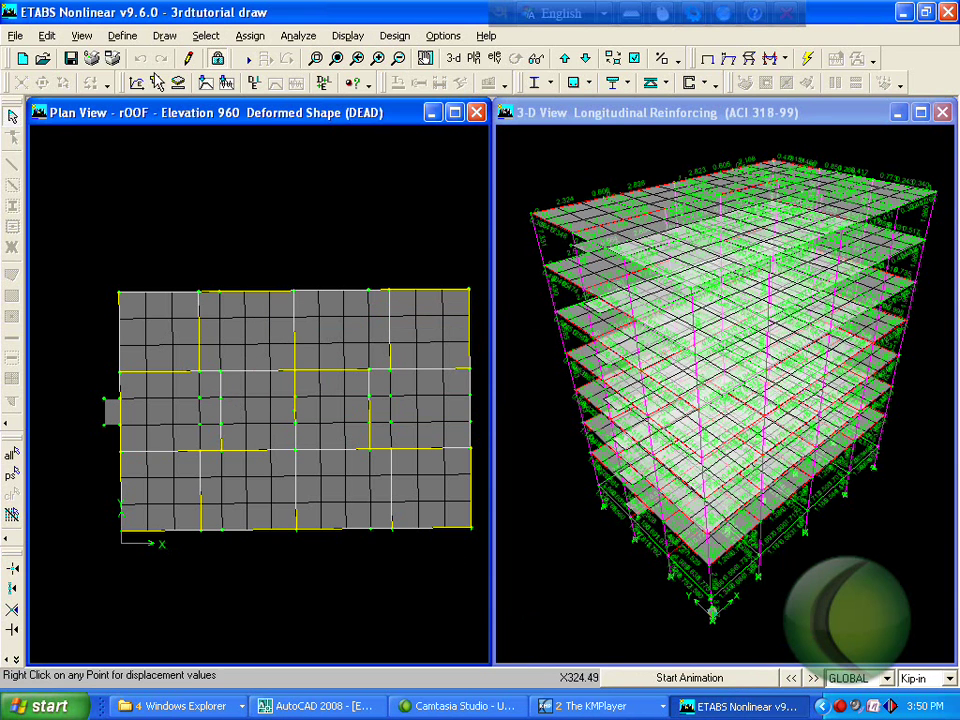
{"action": "left_click", "coordinate": [206, 35]}
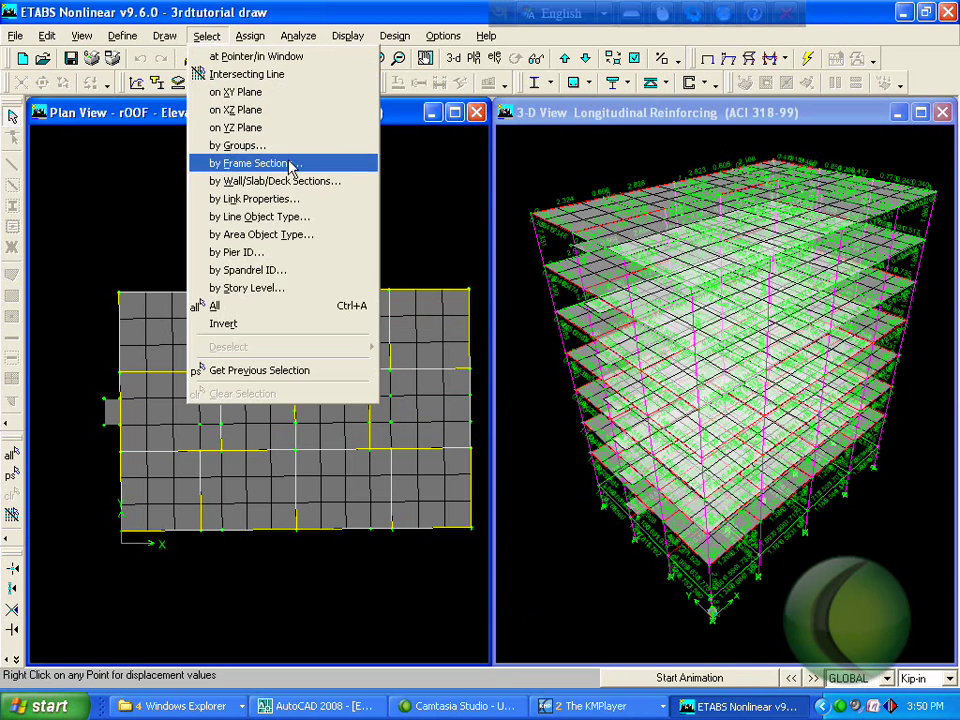
{"action": "left_click", "coordinate": [255, 163]}
{"action": "left_click_drag", "start_coordinate": [392, 328], "coordinate": [407, 343]}
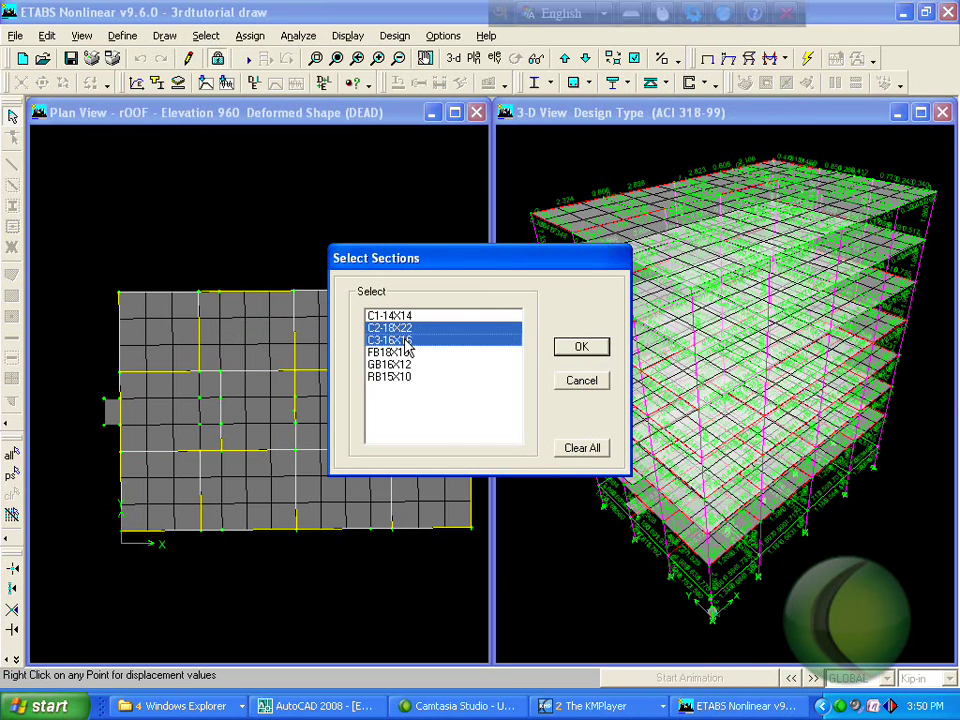
{"action": "left_click", "coordinate": [453, 357]}
{"action": "left_click", "coordinate": [432, 343]}
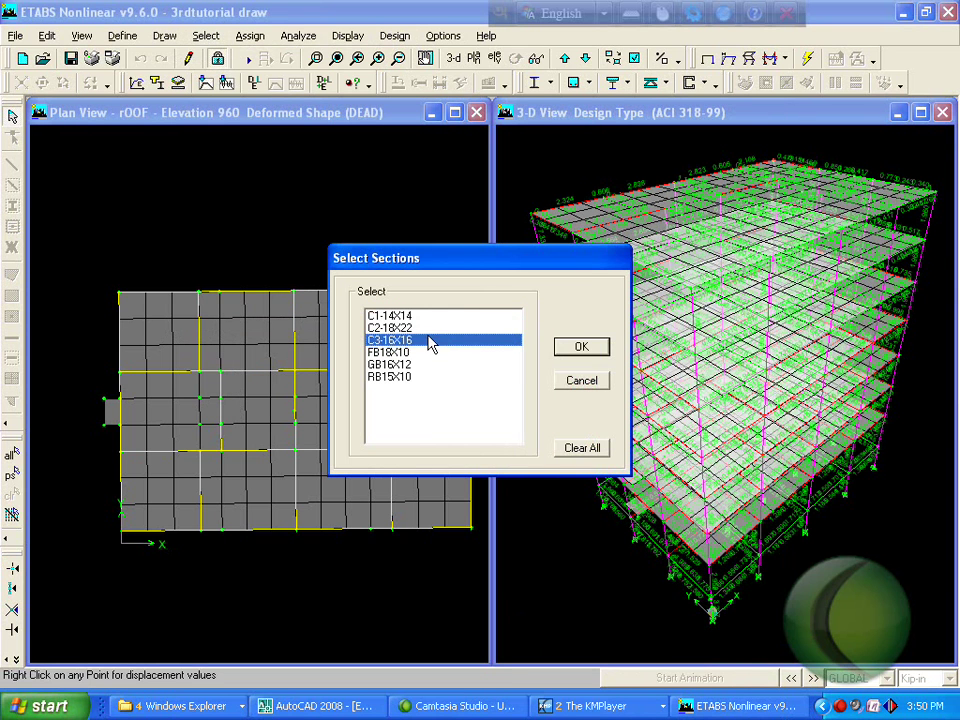
{"action": "left_click", "coordinate": [578, 346]}
- Isolate the selected C3-16X16 columns and show them in a 3-D view
{"action": "left_click", "coordinate": [84, 36]}
{"action": "left_click", "coordinate": [90, 38]}
{"action": "left_click", "coordinate": [87, 38]}
{"action": "left_click", "coordinate": [134, 325]}
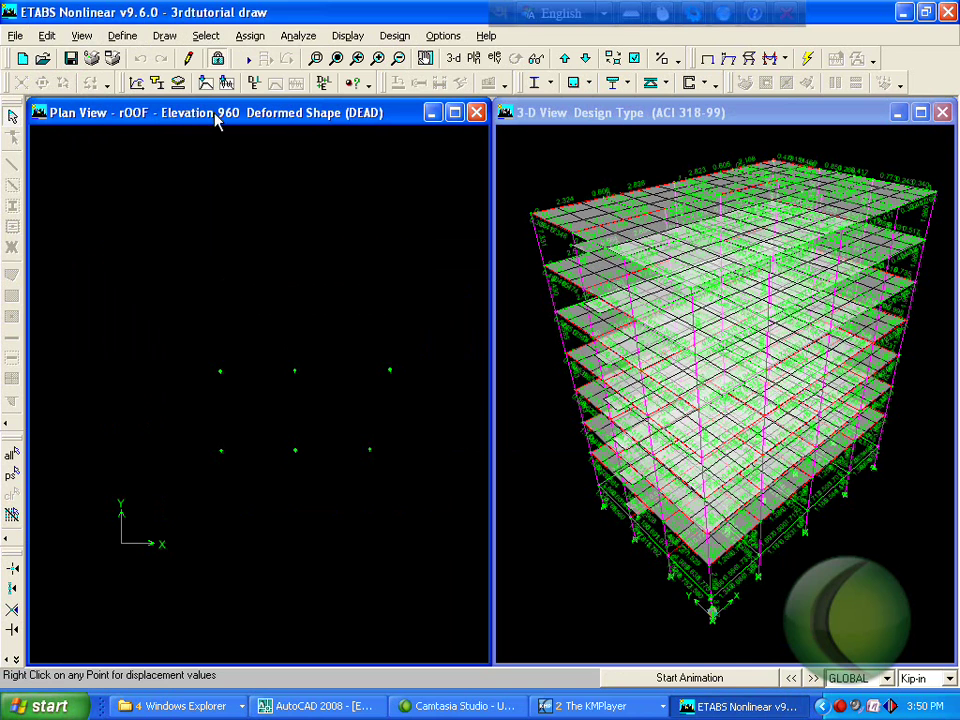
{"action": "left_click", "coordinate": [454, 59]}
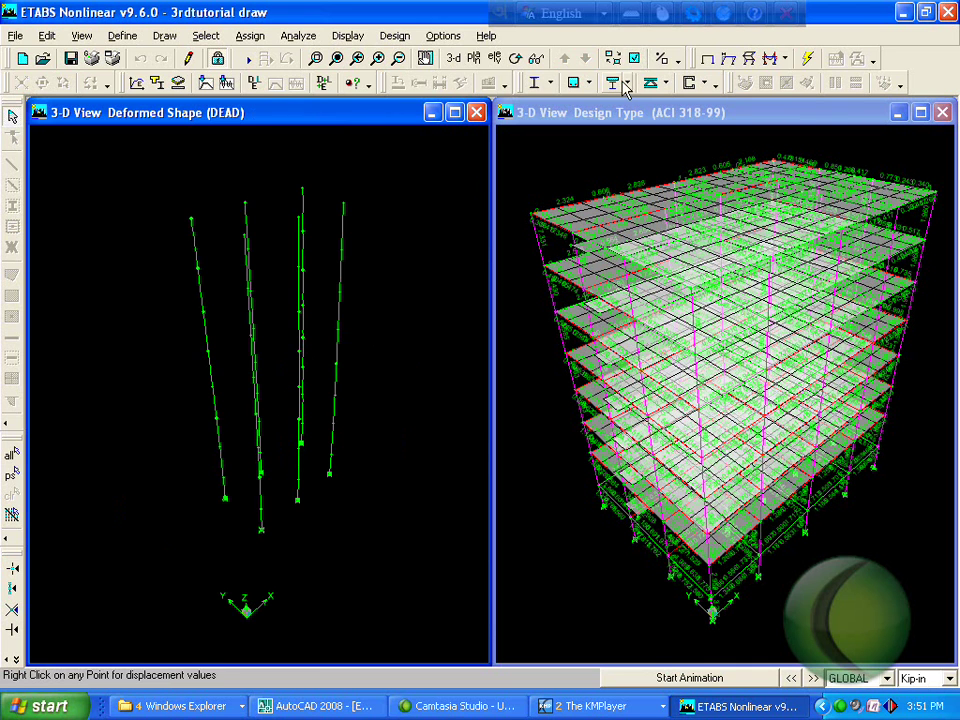
- Display the Rebar Percentage design output on the isolated columns and inspect the values in the lower stories
{"action": "left_click", "coordinate": [395, 37]}
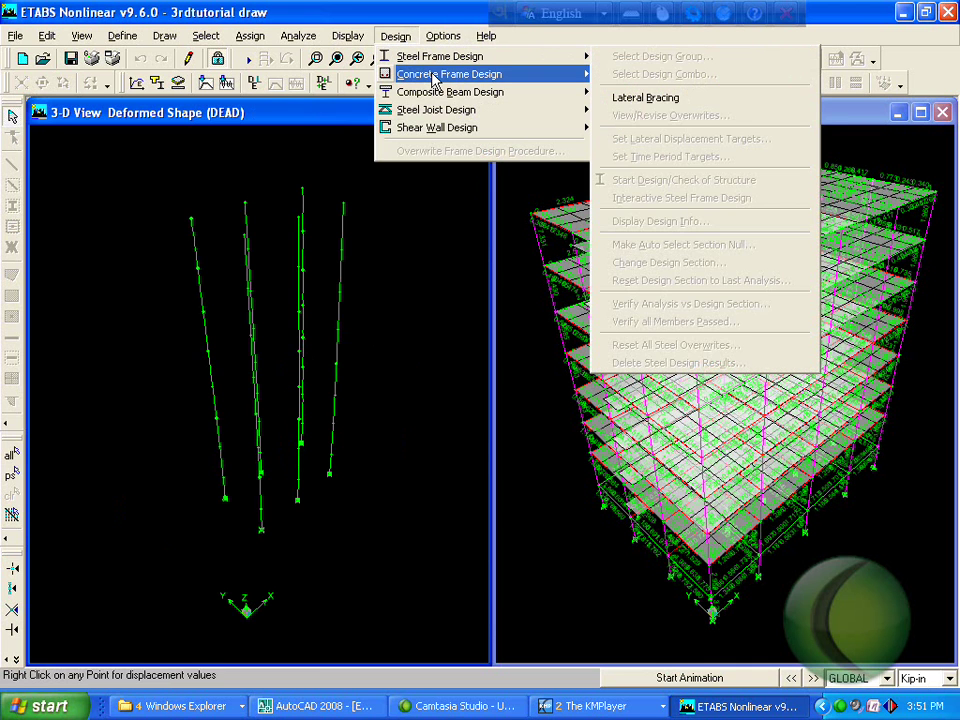
{"action": "mouse_move", "coordinate": [440, 74]}
{"action": "left_click", "coordinate": [668, 161]}
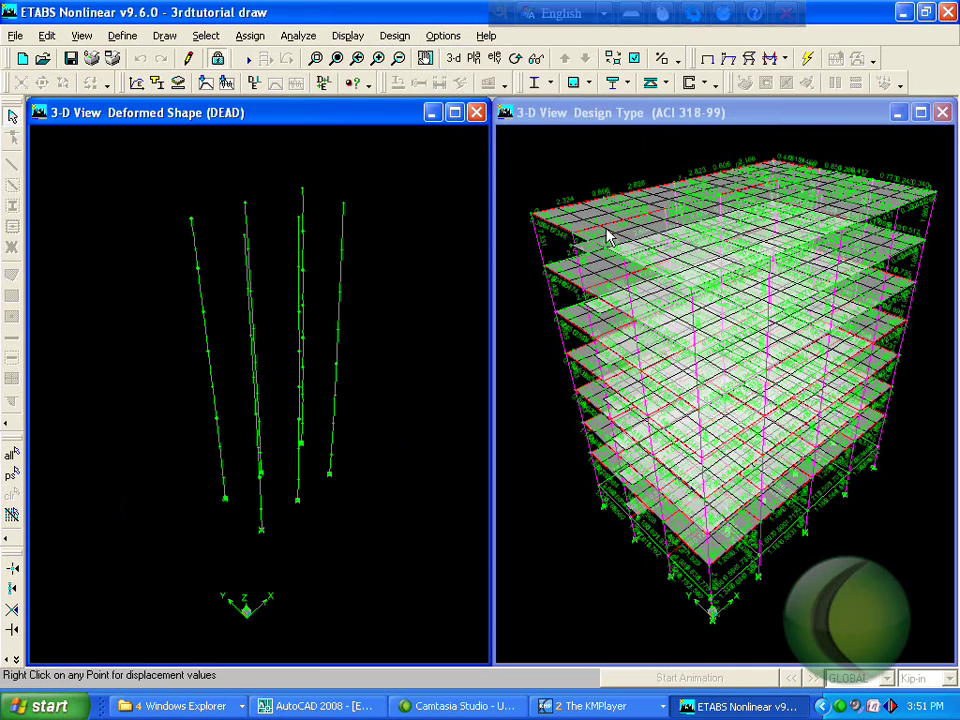
{"action": "left_click", "coordinate": [622, 343]}
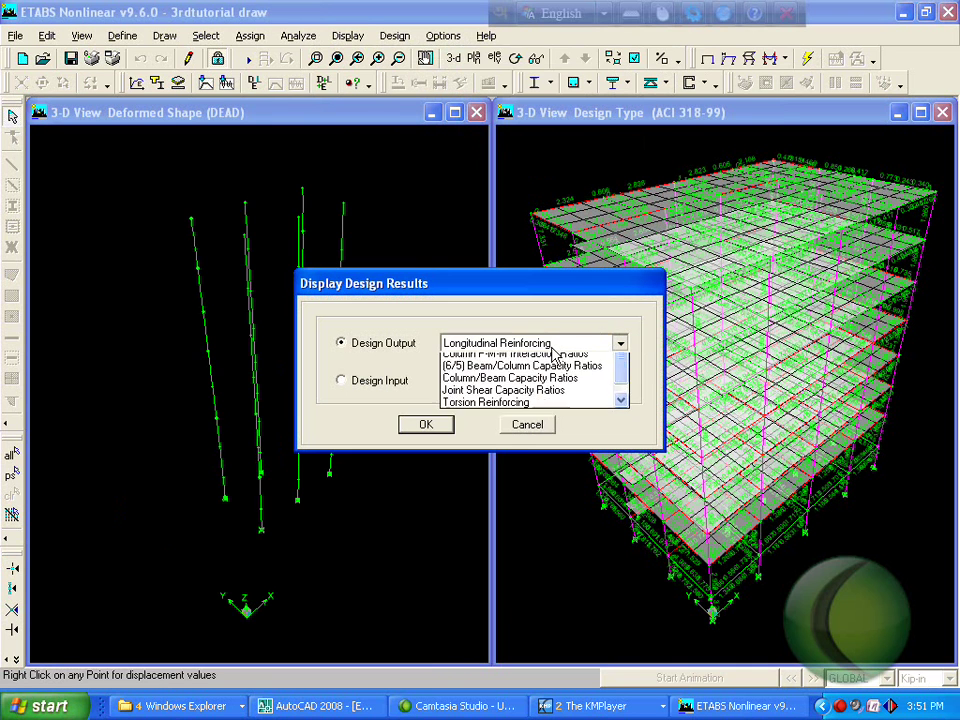
{"action": "left_click", "coordinate": [520, 372]}
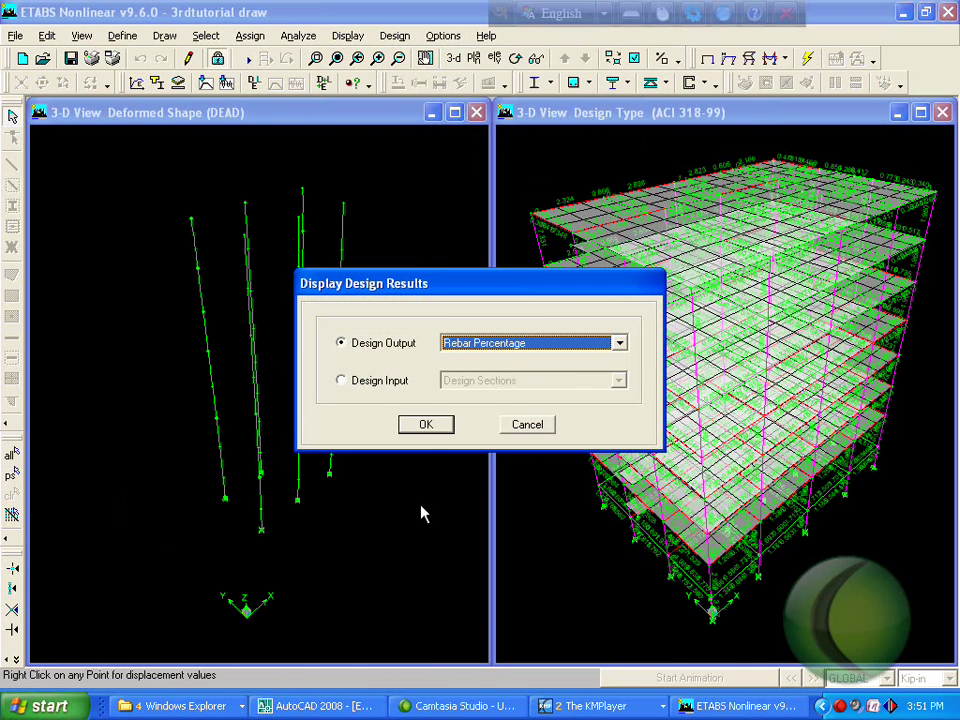
{"action": "left_click", "coordinate": [425, 424]}
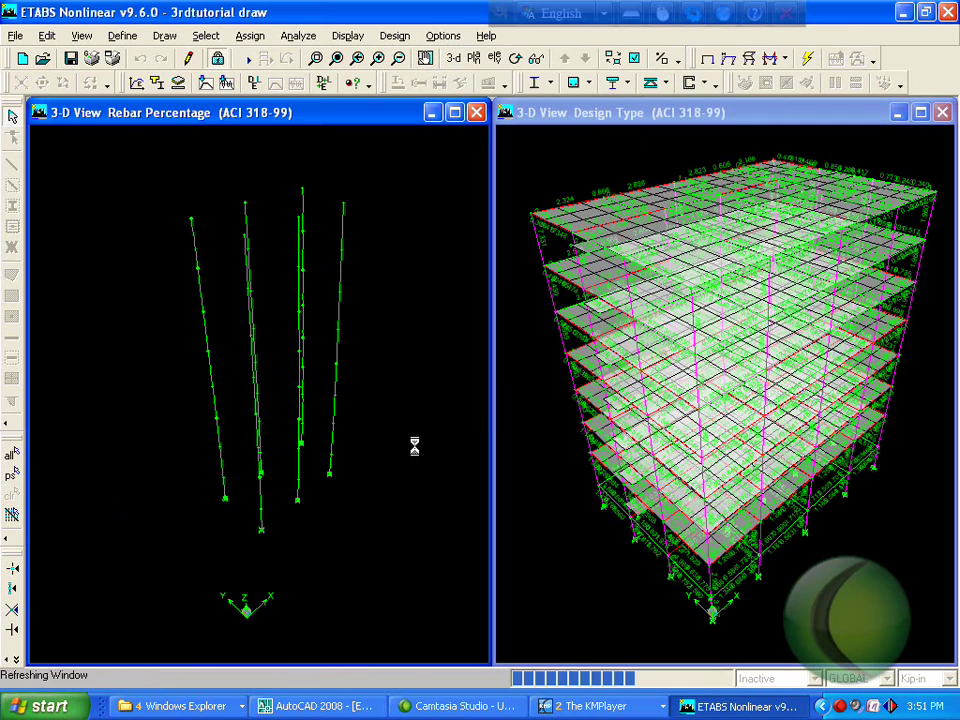
{"action": "left_click", "coordinate": [315, 59]}
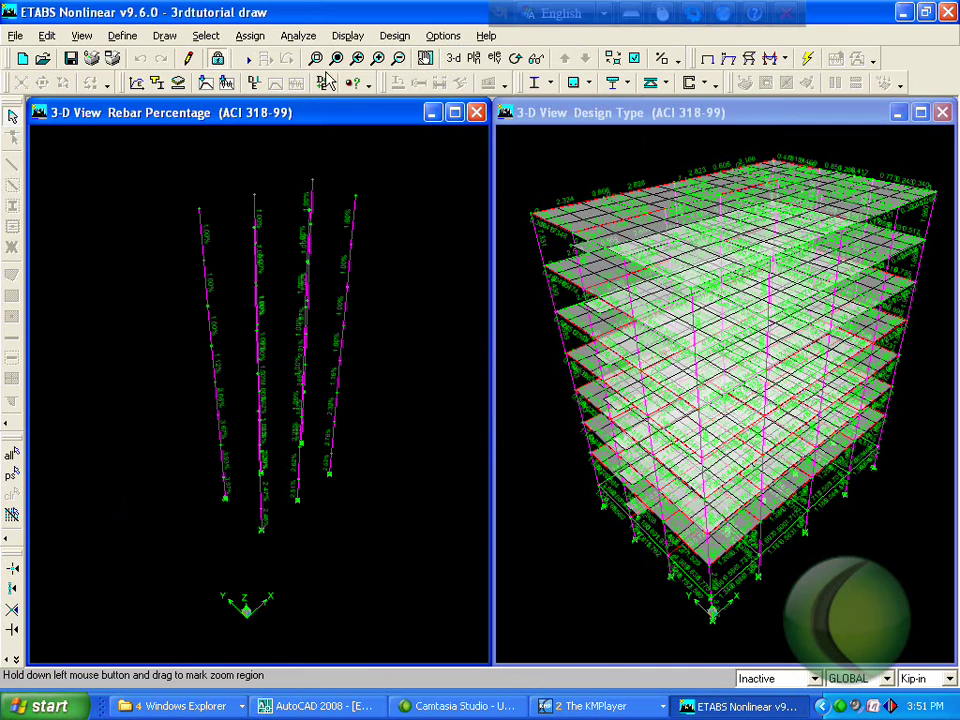
{"action": "left_click_drag", "start_coordinate": [375, 318], "coordinate": [143, 558]}
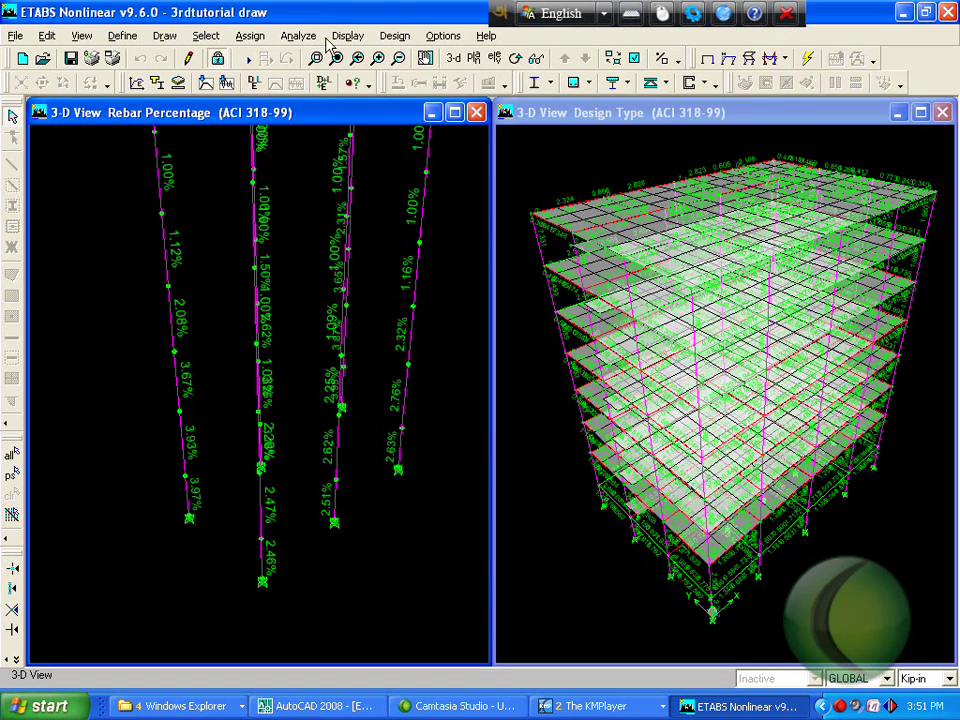
- Show all building objects again and switch the rebar percentage window to the roof plan
{"action": "left_click", "coordinate": [76, 37]}
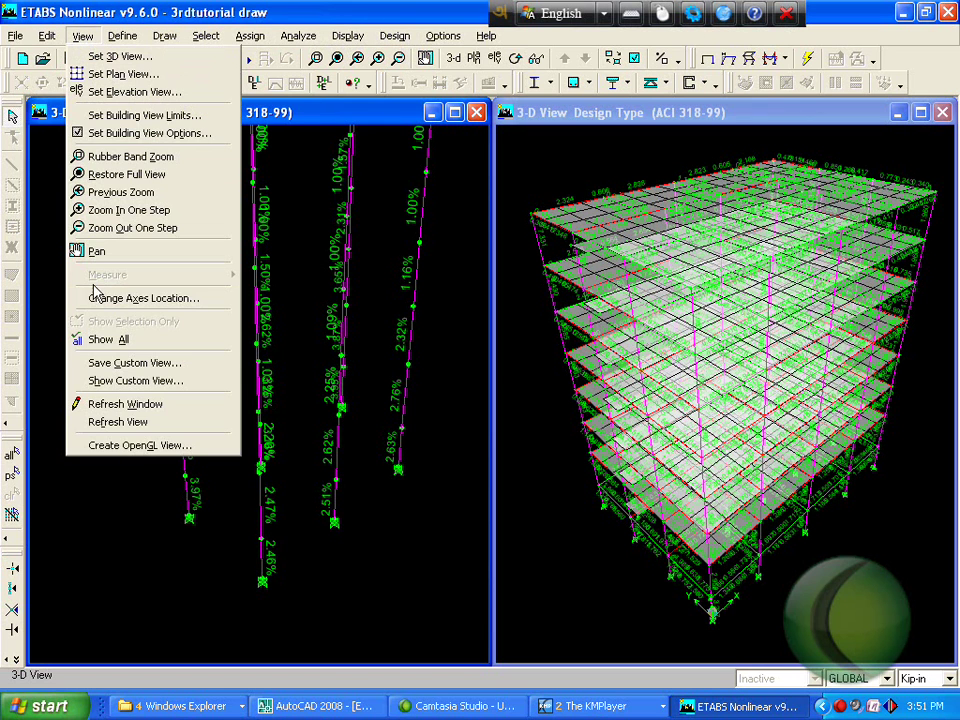
{"action": "left_click", "coordinate": [118, 341]}
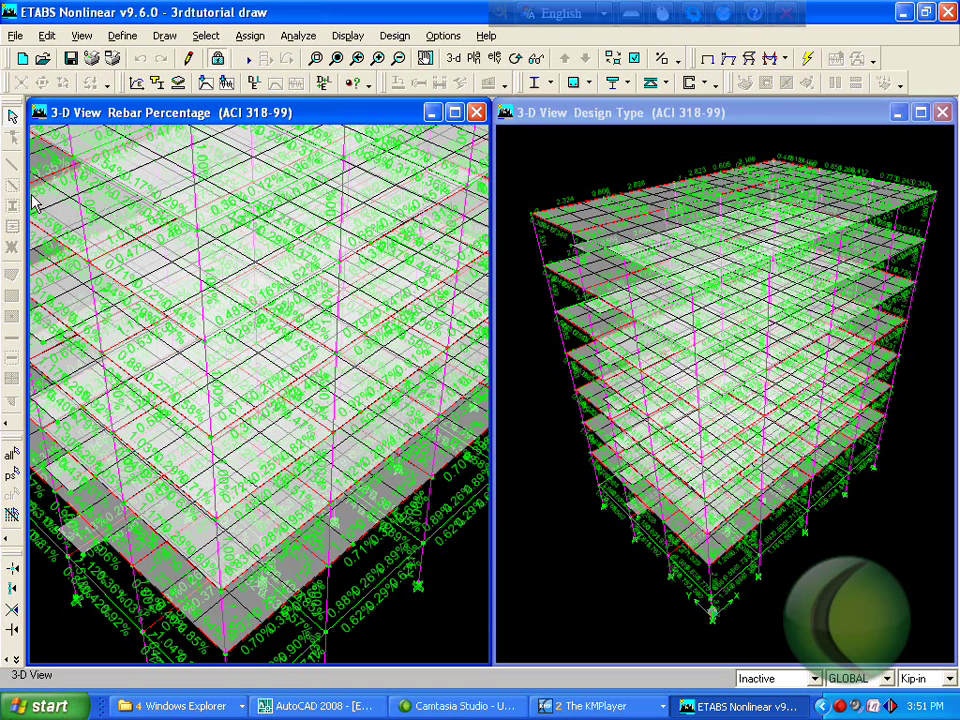
{"action": "left_click", "coordinate": [258, 311]}
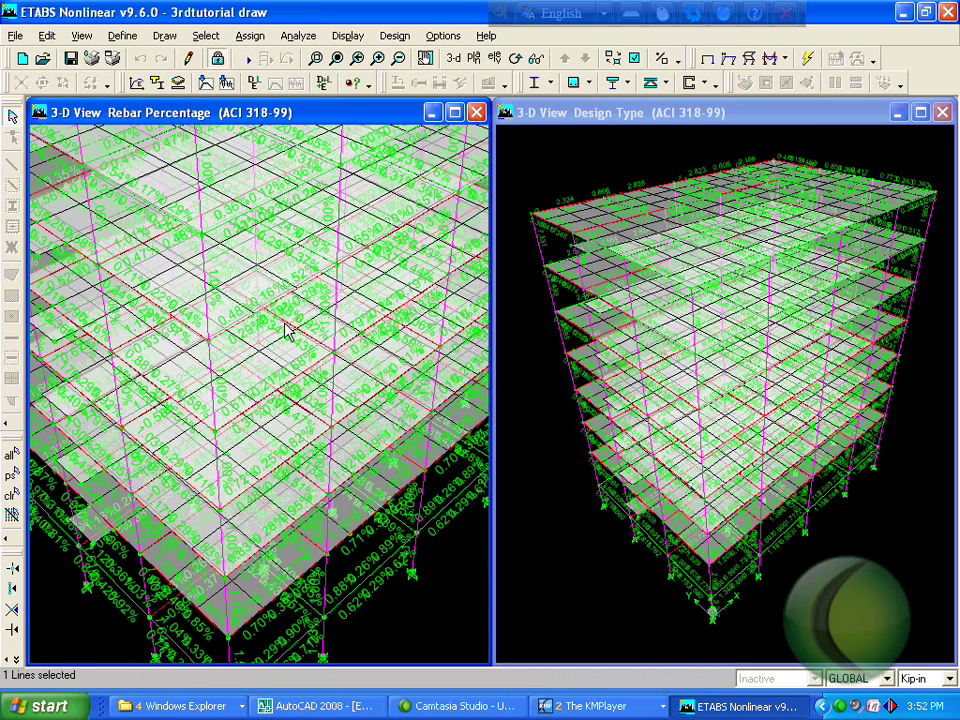
{"action": "left_click", "coordinate": [474, 58]}
{"action": "left_click", "coordinate": [576, 346]}
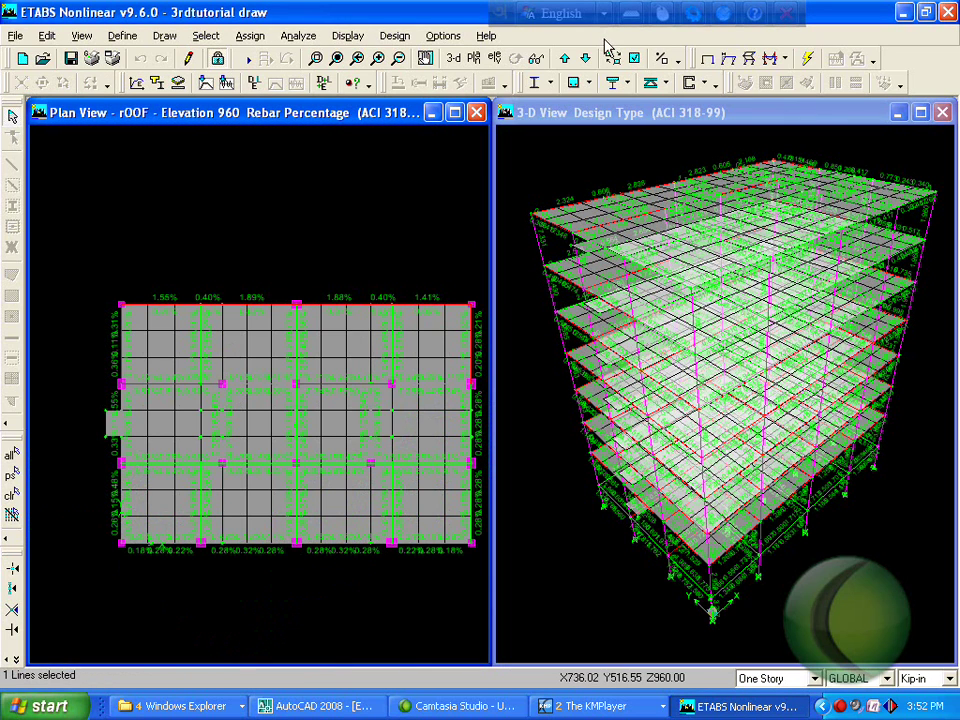
- Hide the floor areas and column lines in the roof plan, leaving the other window's view options alone
{"action": "left_click", "coordinate": [634, 58]}
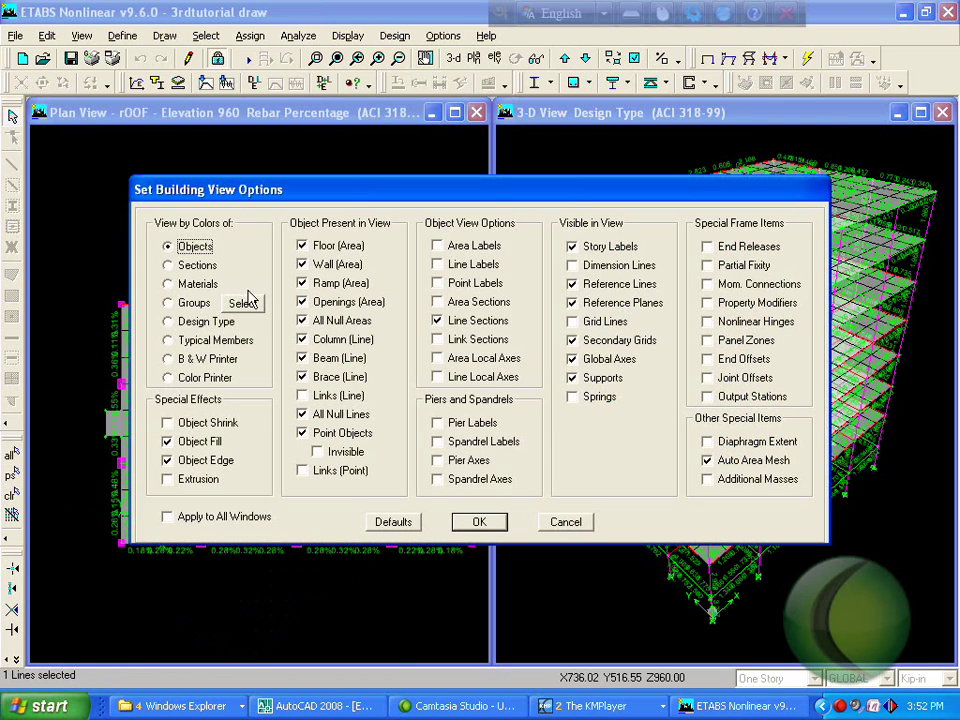
{"action": "left_click", "coordinate": [305, 245]}
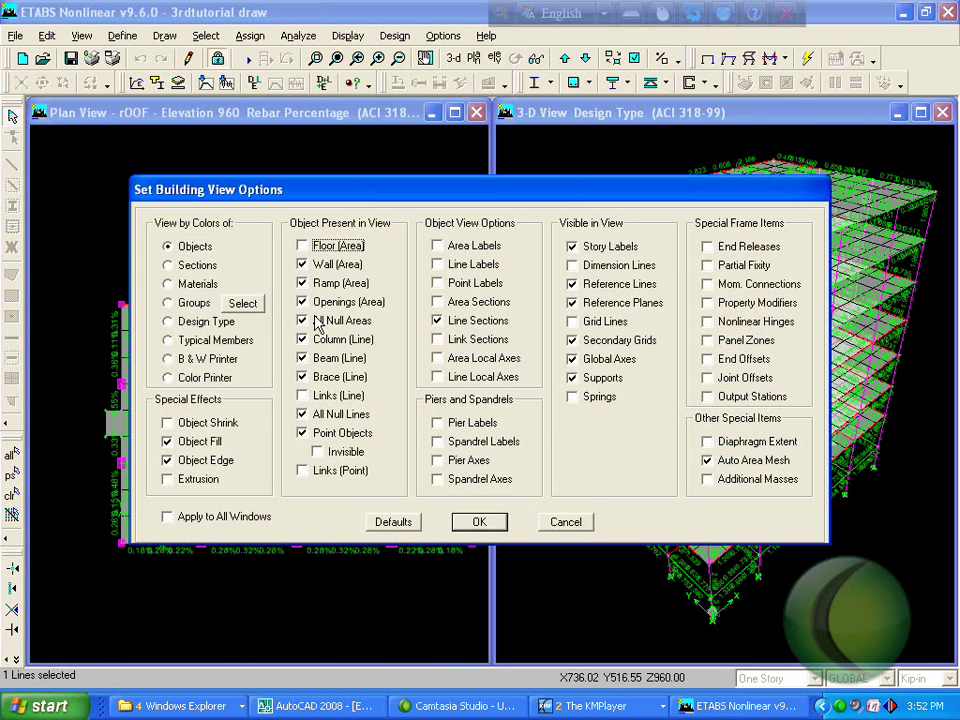
{"action": "left_click", "coordinate": [308, 340]}
{"action": "left_click", "coordinate": [168, 516]}
{"action": "left_click", "coordinate": [246, 518]}
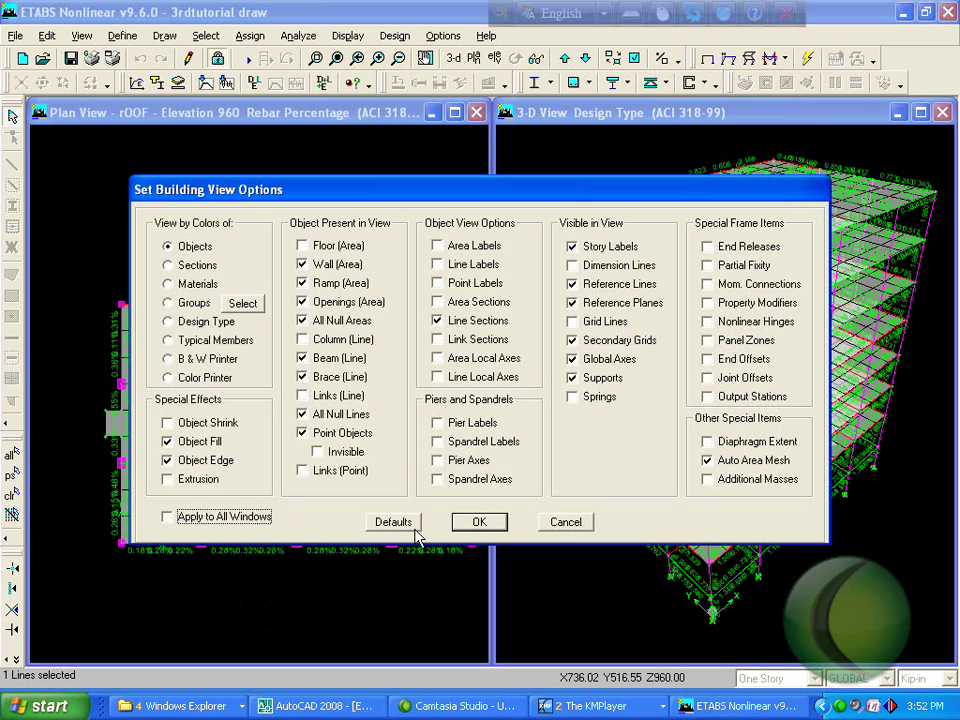
{"action": "left_click", "coordinate": [477, 522]}
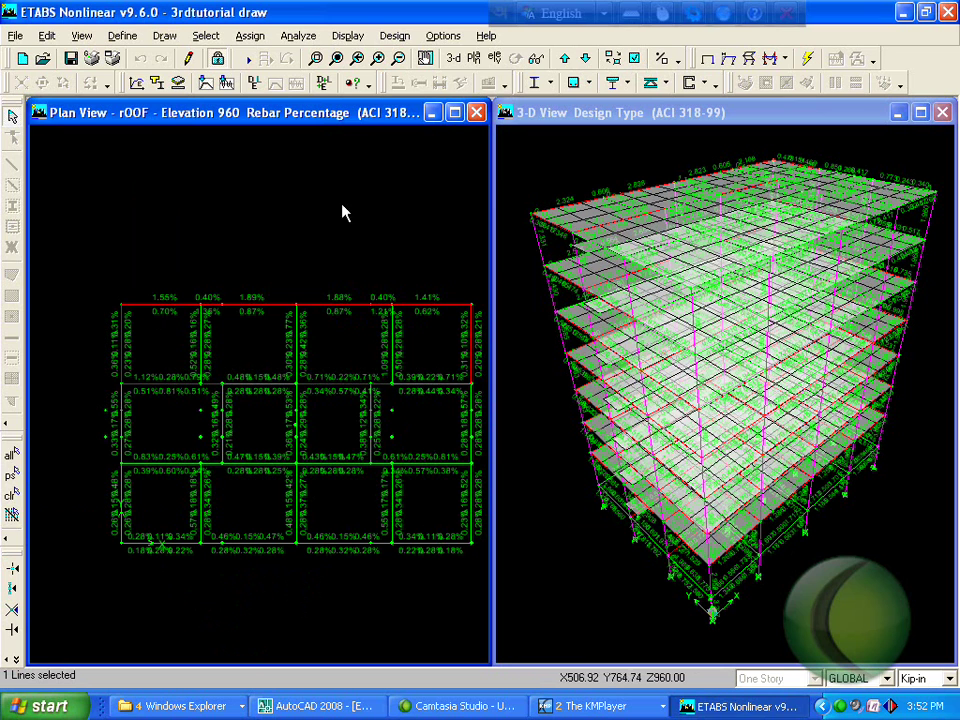
- Examine the beam rebar percentages around the interior bays of the roof plan
{"action": "left_click", "coordinate": [315, 58]}
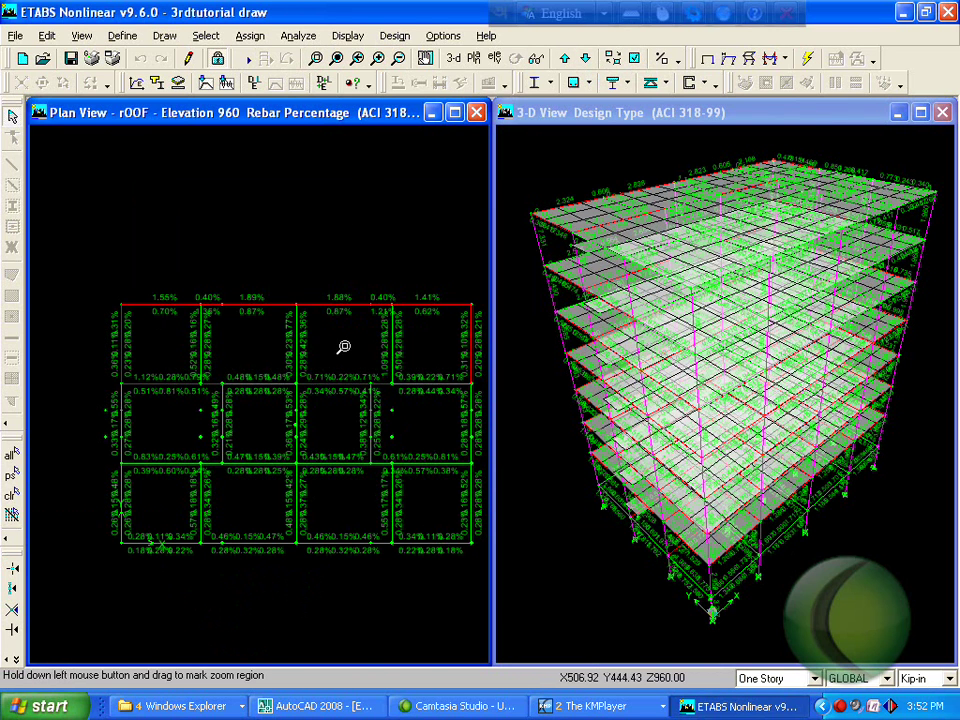
{"action": "left_click_drag", "start_coordinate": [401, 356], "coordinate": [251, 450]}
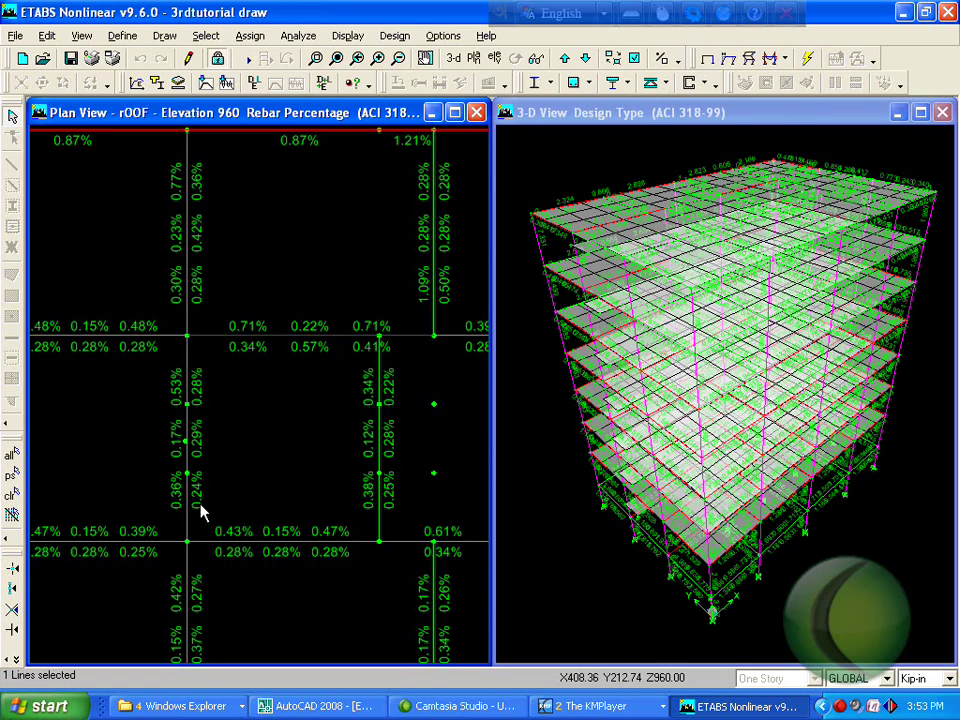
{"action": "left_click", "coordinate": [315, 57]}
{"action": "scroll", "coordinate": [367, 293], "scroll_direction": "down", "scroll_amount": 2}
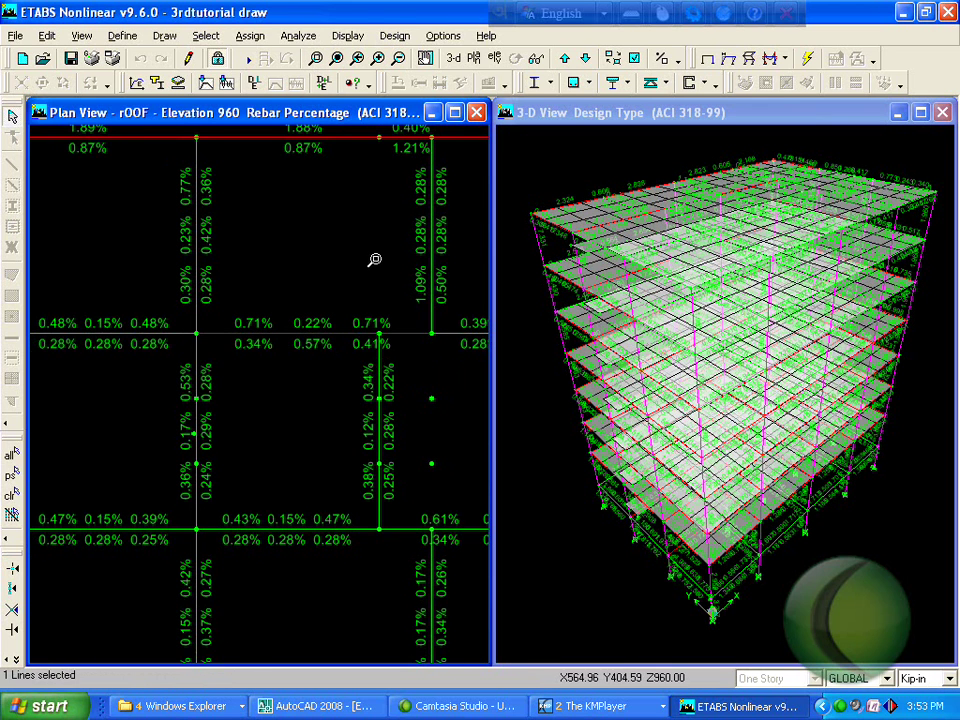
{"action": "left_click", "coordinate": [338, 58]}
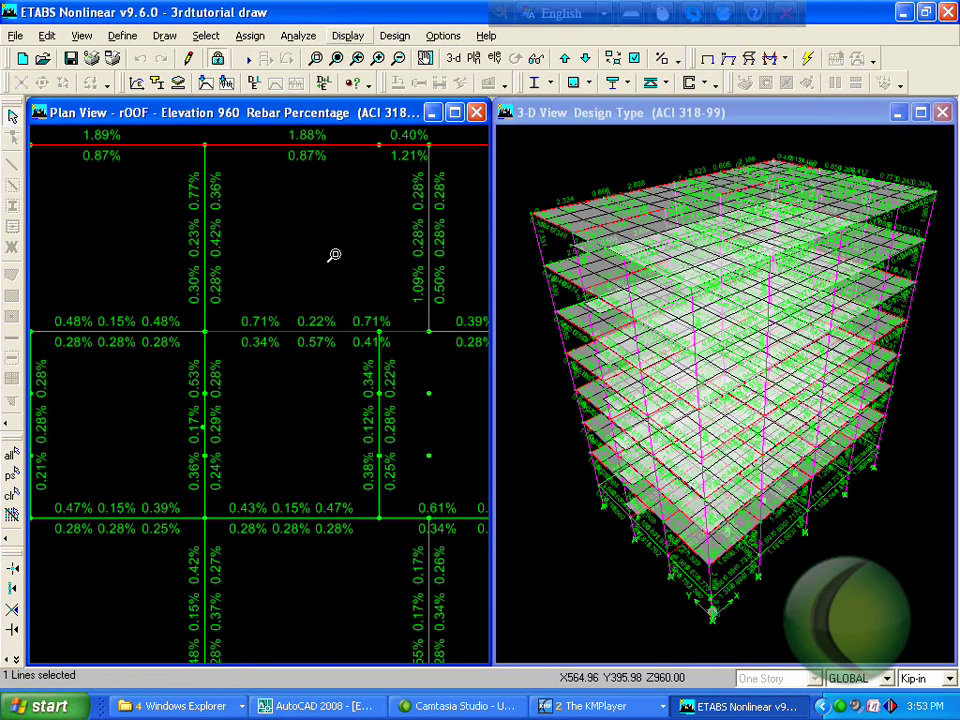
- Unlock the model and accept deleting the analysis results
{"action": "left_click_drag", "start_coordinate": [379, 318], "coordinate": [216, 500]}
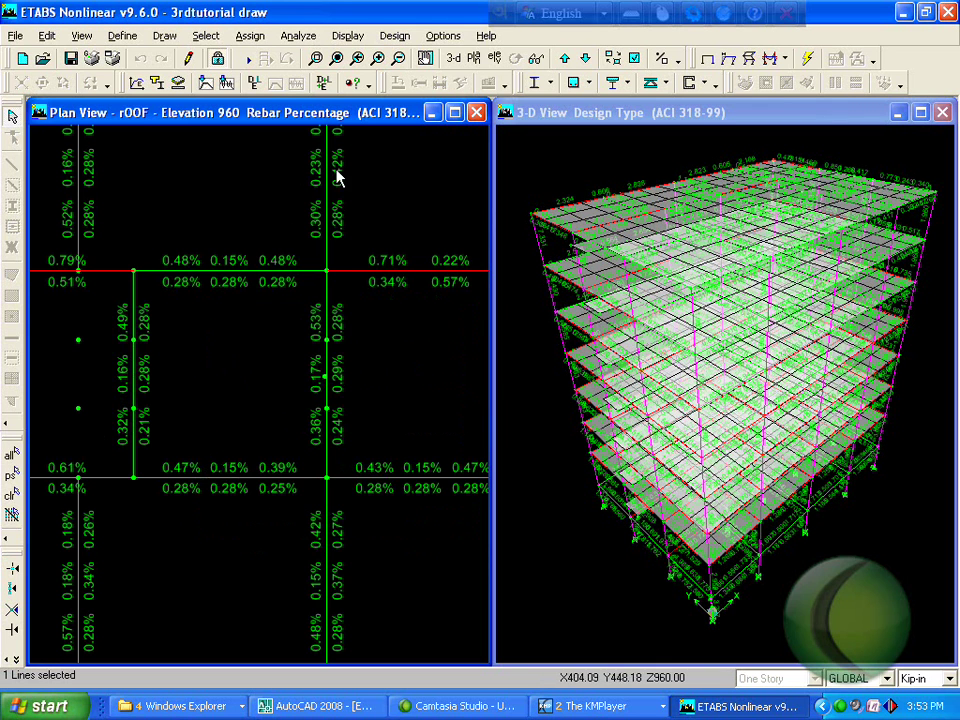
{"action": "left_click", "coordinate": [224, 60]}
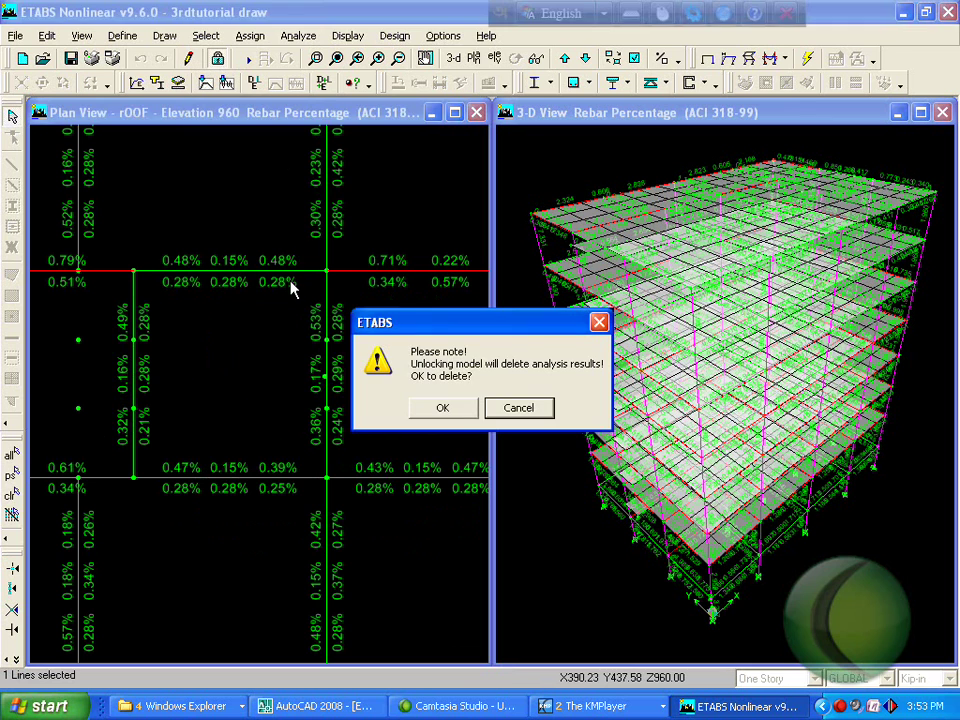
{"action": "left_click", "coordinate": [421, 407]}
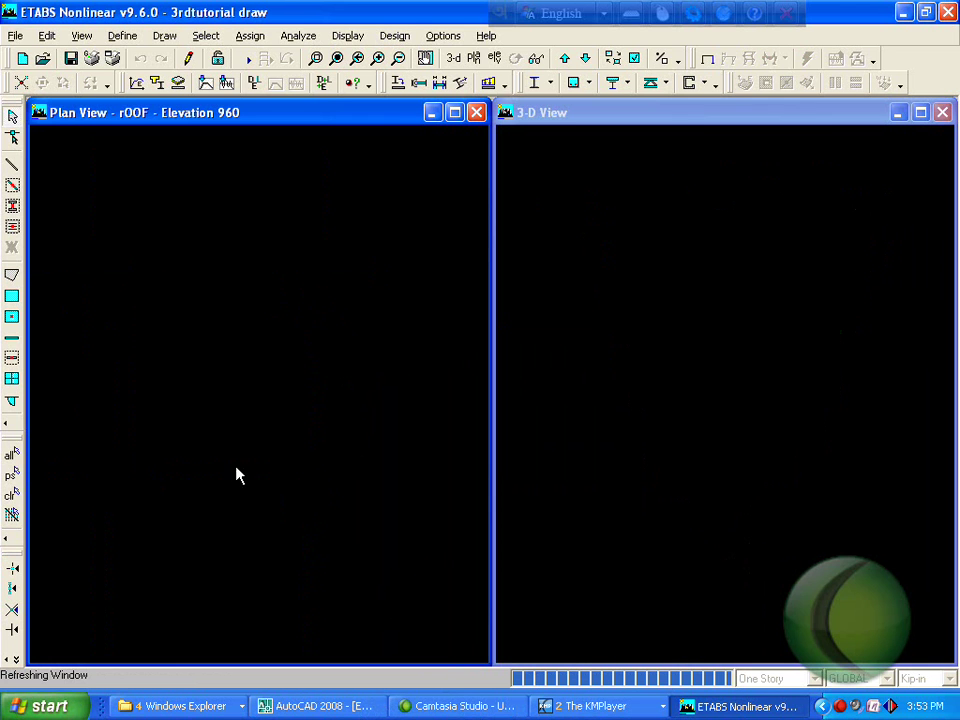
{"action": "left_click", "coordinate": [196, 356]}
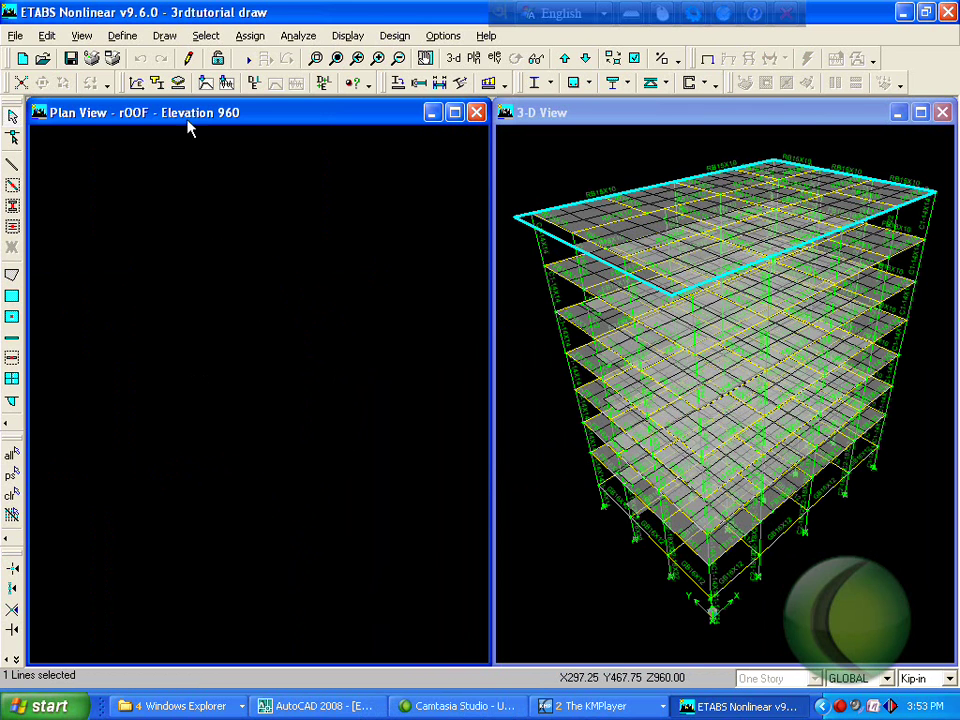
{"action": "left_click", "coordinate": [206, 36]}
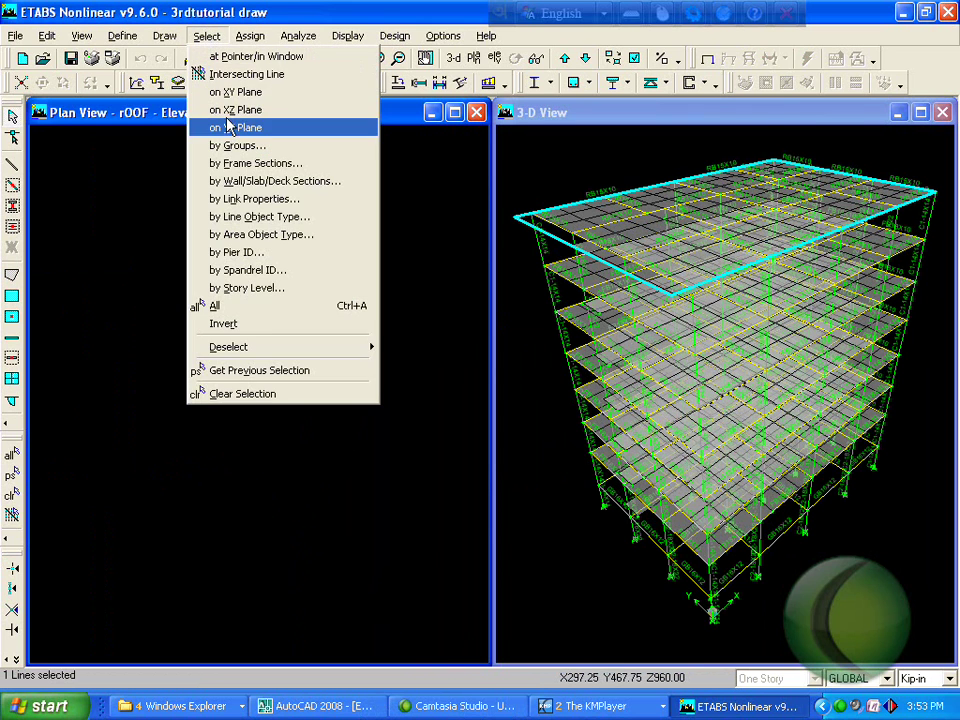
{"action": "left_click", "coordinate": [411, 197]}
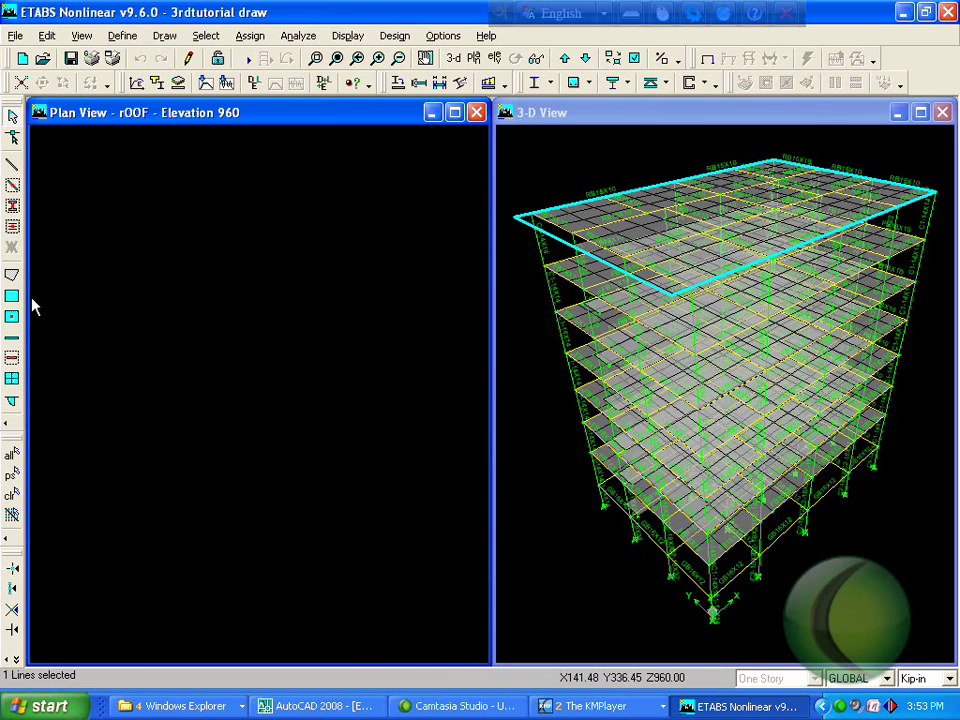
- Display the rOOF plan level in the blank plan window
{"action": "left_click", "coordinate": [142, 40]}
{"action": "left_click", "coordinate": [359, 253]}
{"action": "left_click", "coordinate": [474, 59]}
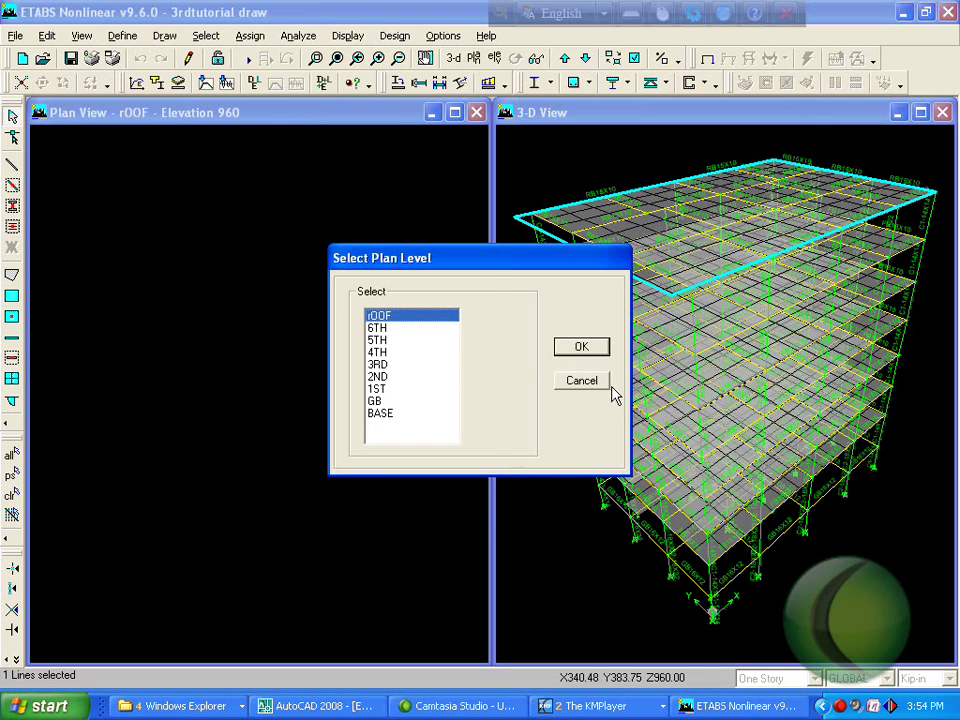
{"action": "left_click", "coordinate": [598, 352]}
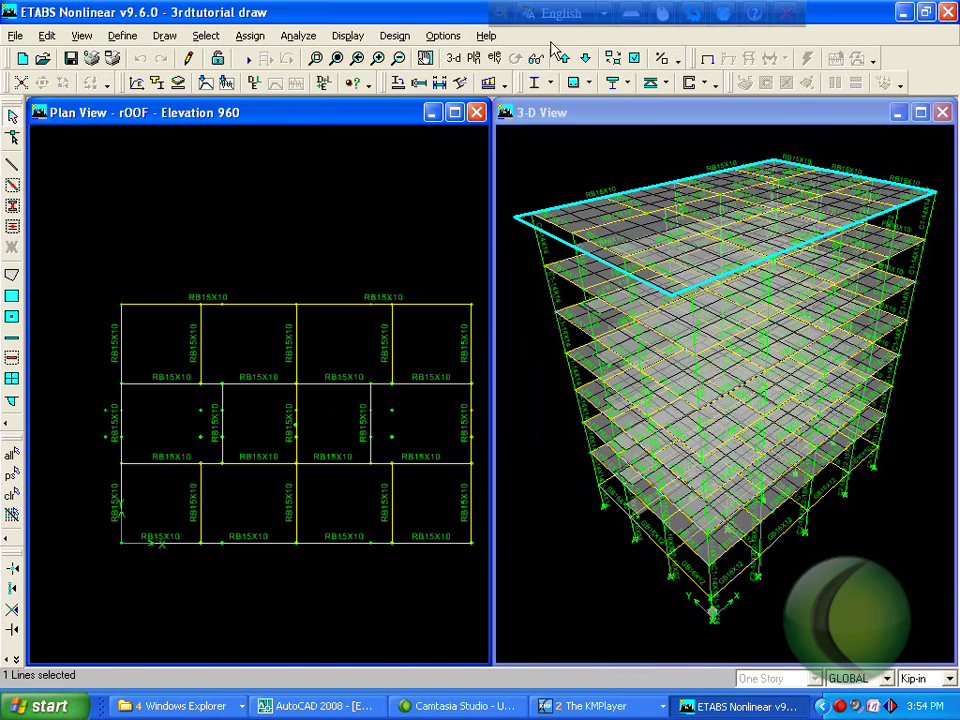
- Show the floor areas and column lines again in the roof plan
{"action": "left_click", "coordinate": [633, 58]}
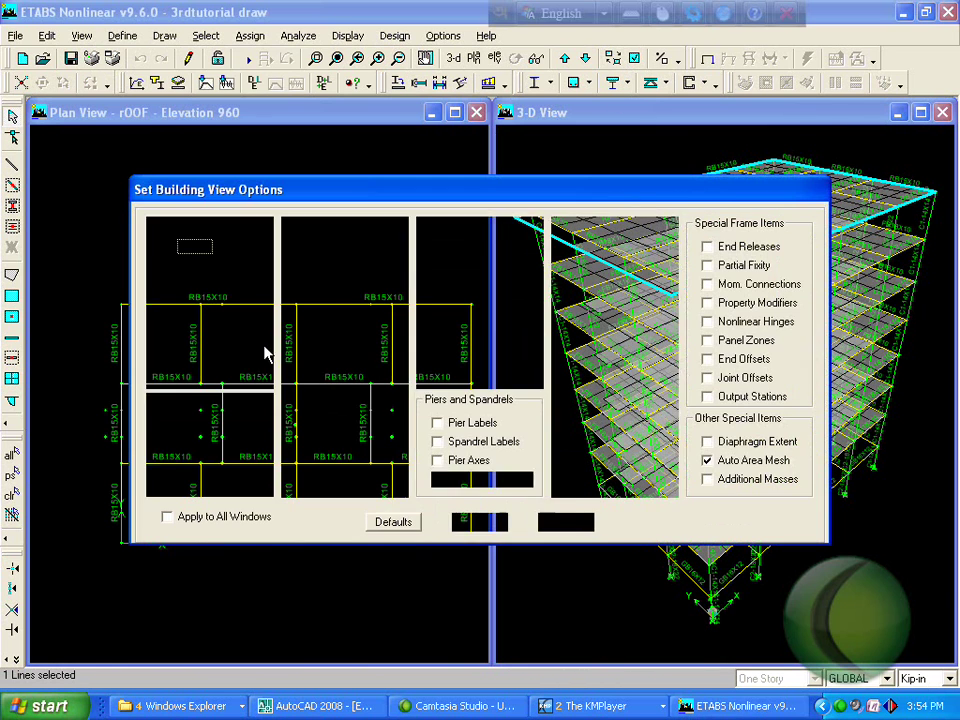
{"action": "left_click", "coordinate": [167, 440]}
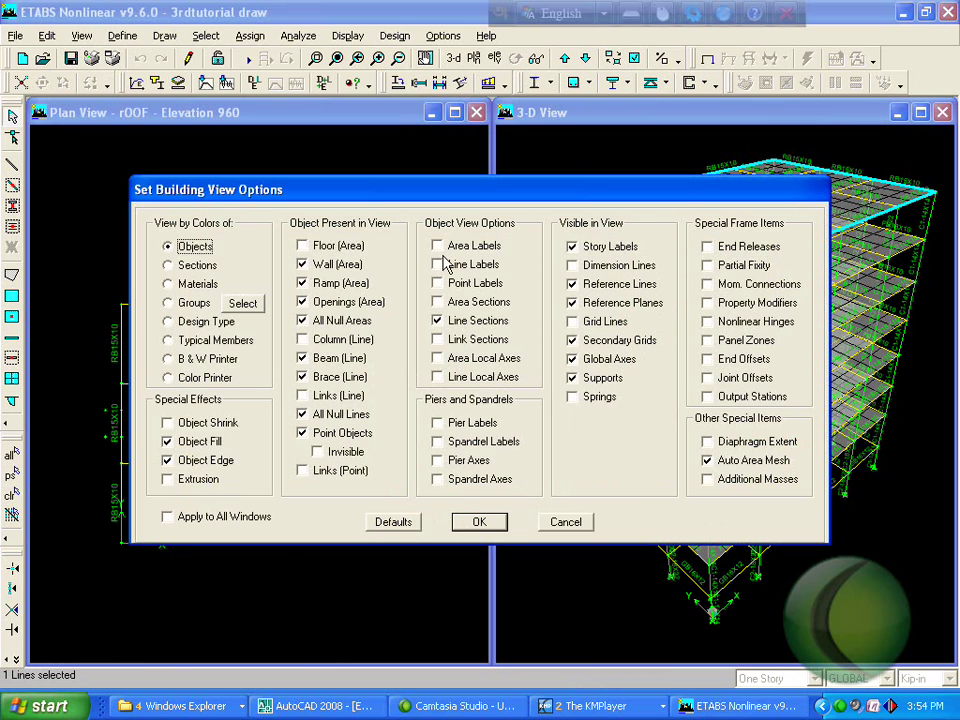
{"action": "left_click", "coordinate": [325, 248]}
{"action": "left_click", "coordinate": [343, 339]}
{"action": "left_click", "coordinate": [479, 523]}
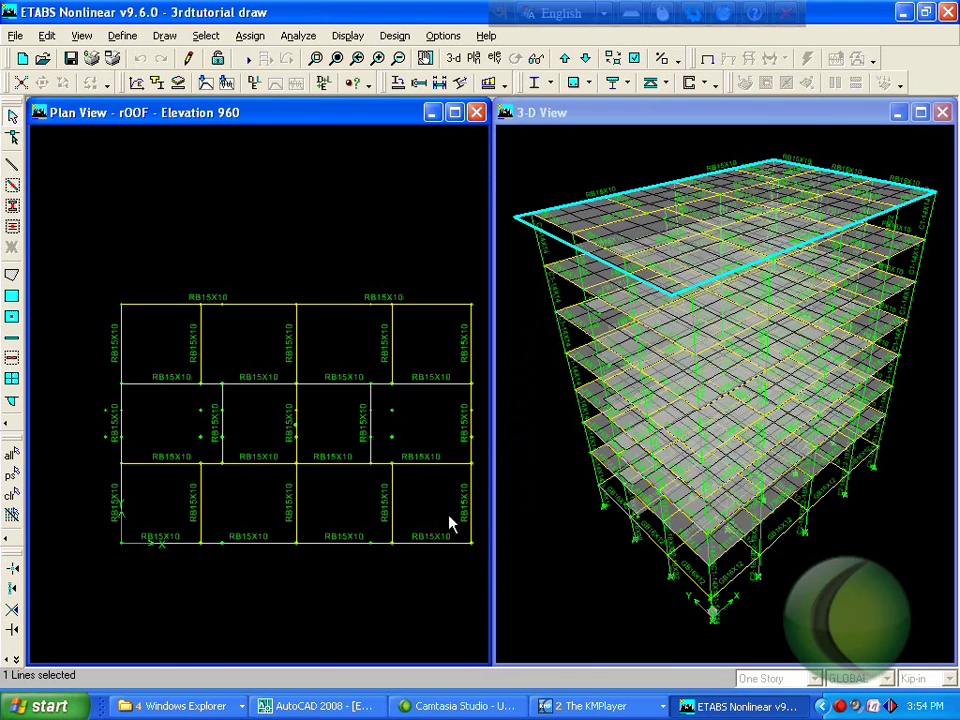
{"action": "scroll", "coordinate": [229, 421], "scroll_direction": "up", "scroll_amount": 1}
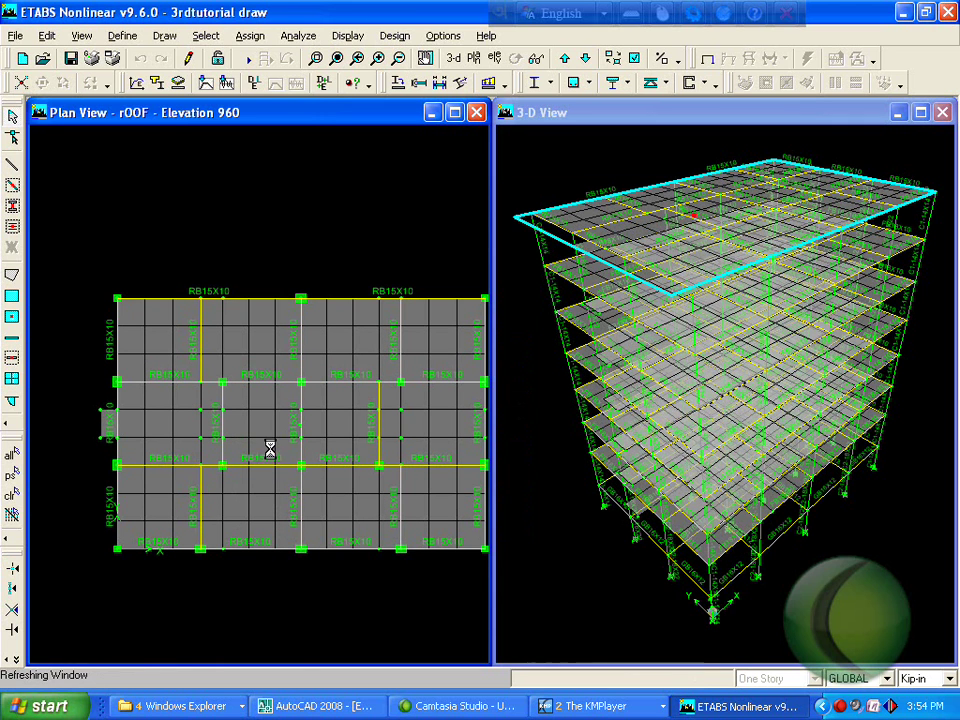
{"action": "scroll", "coordinate": [345, 545], "scroll_direction": "up", "scroll_amount": 1}
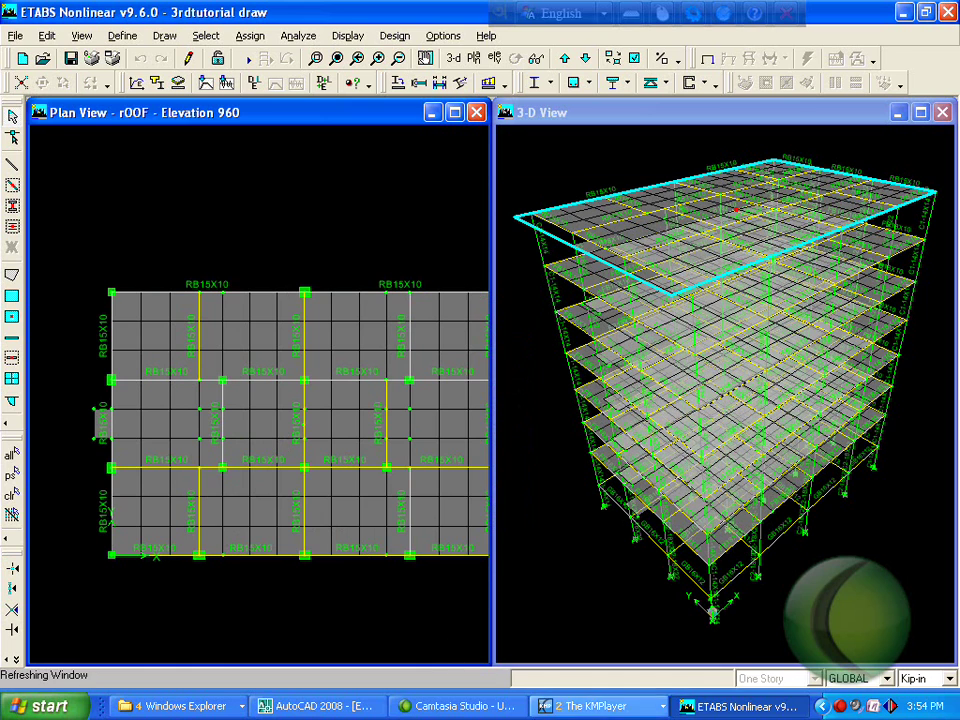
- Switch to AutoCAD and examine the shear wall's dimensions and its offsets from the surrounding C3 columns on the floor plan
{"action": "left_click", "coordinate": [737, 706]}
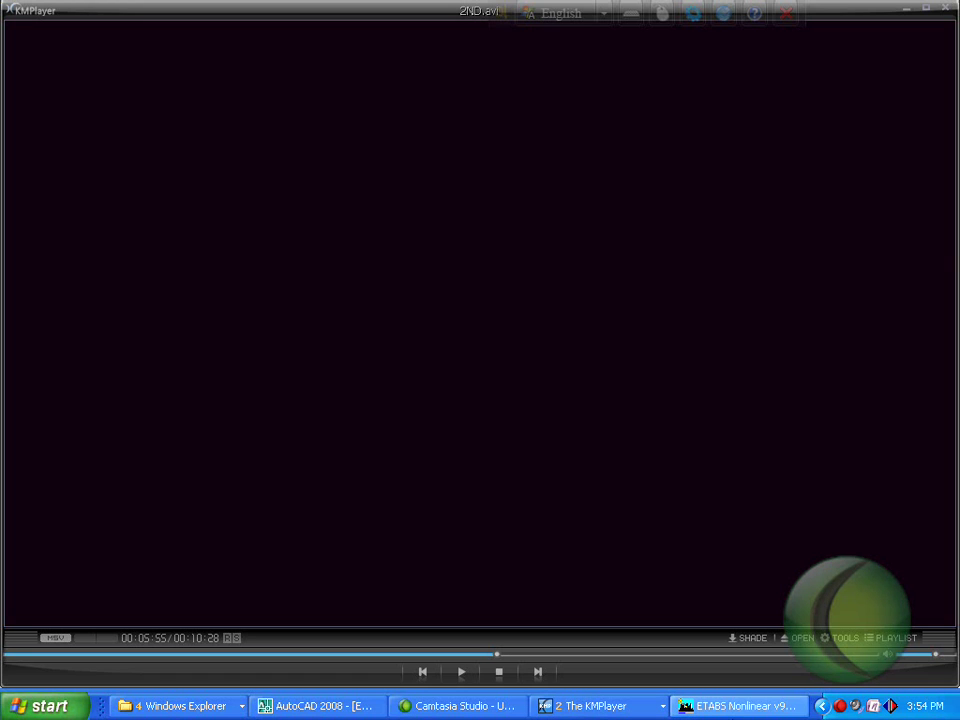
{"action": "left_click", "coordinate": [716, 710]}
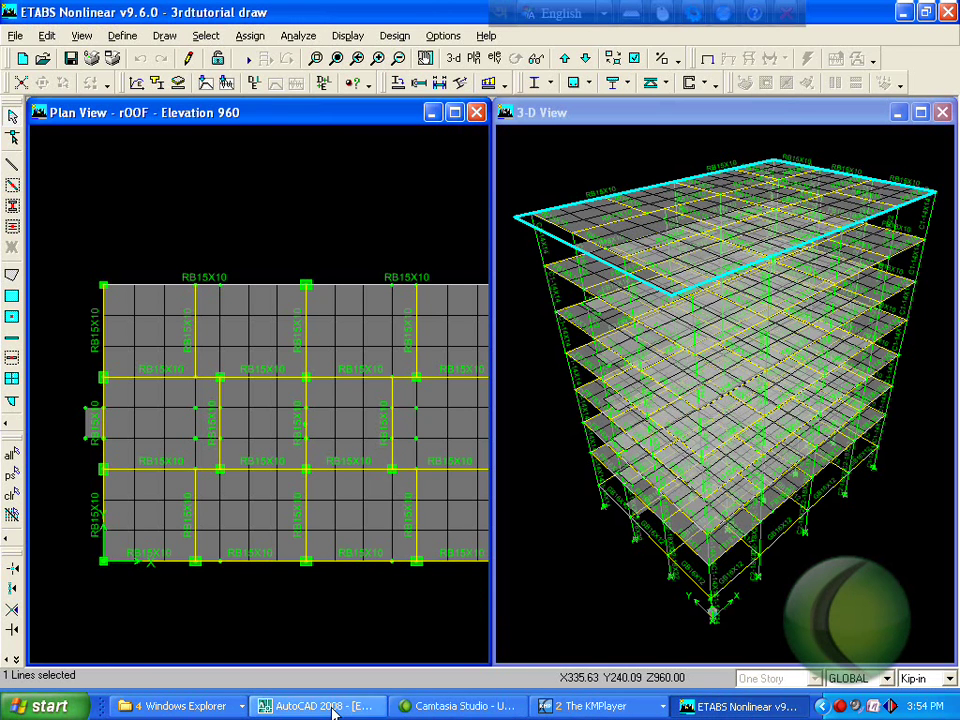
{"action": "key", "text": "alt+Tab"}
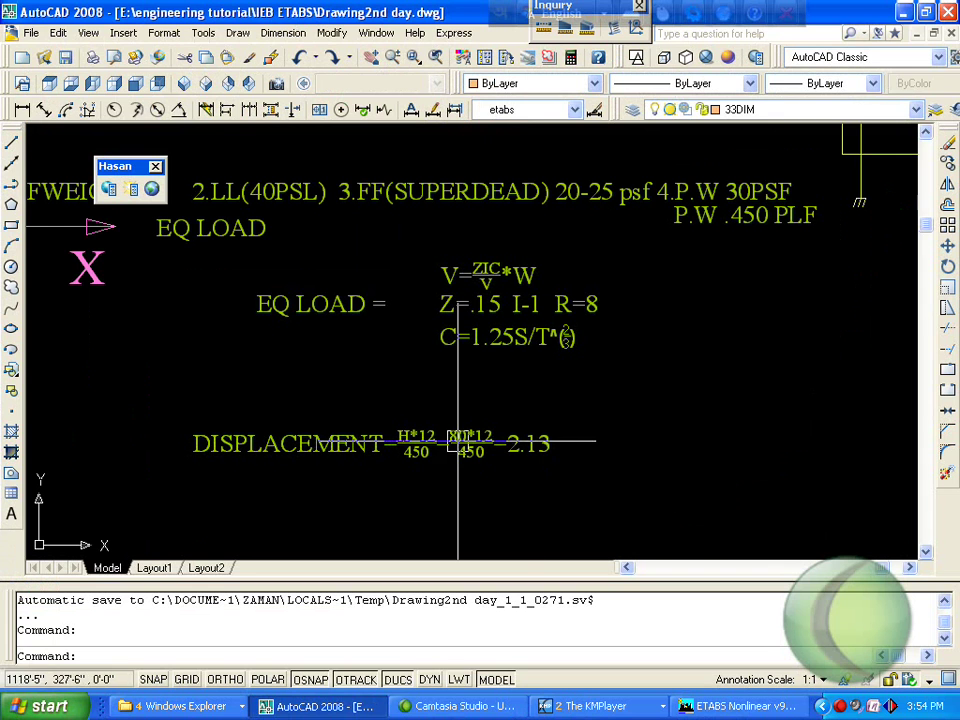
{"action": "scroll", "coordinate": [526, 372], "scroll_direction": "down", "scroll_amount": 5}
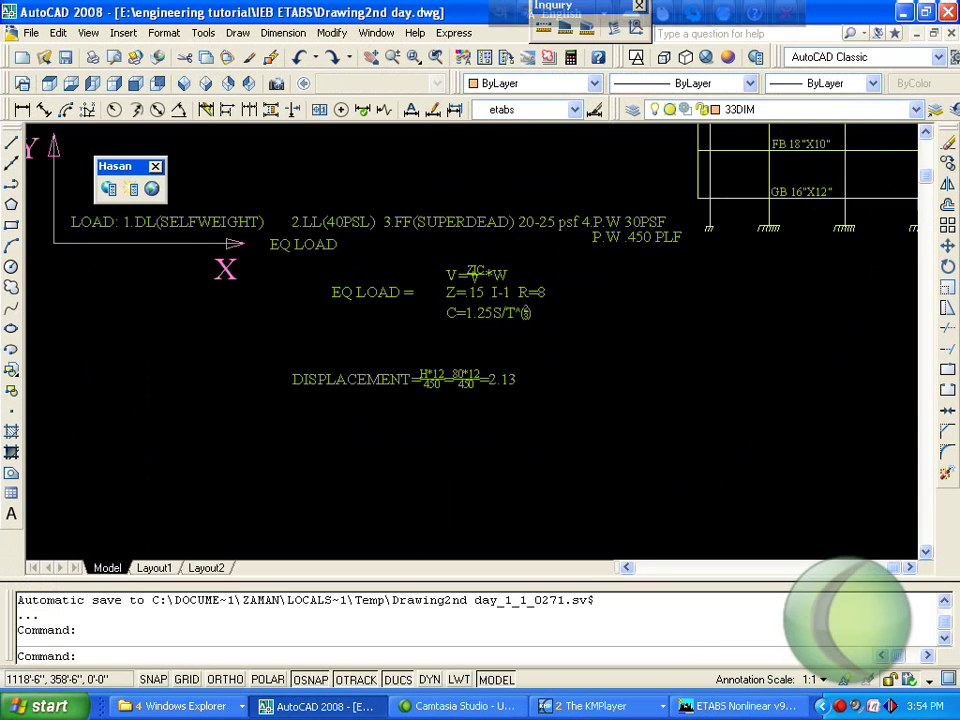
{"action": "scroll", "coordinate": [376, 160], "scroll_direction": "up", "scroll_amount": 5}
{"action": "middle_click_drag", "start_coordinate": [378, 162], "coordinate": [416, 290]}
{"action": "scroll", "coordinate": [416, 290], "scroll_direction": "down", "scroll_amount": 5}
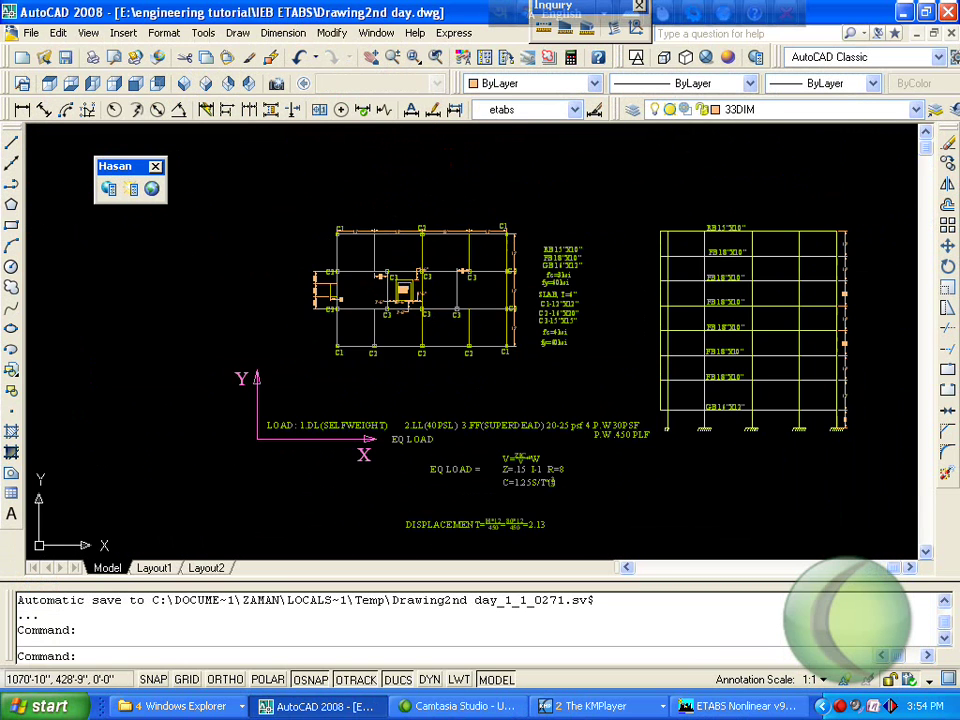
{"action": "scroll", "coordinate": [378, 224], "scroll_direction": "up", "scroll_amount": 5}
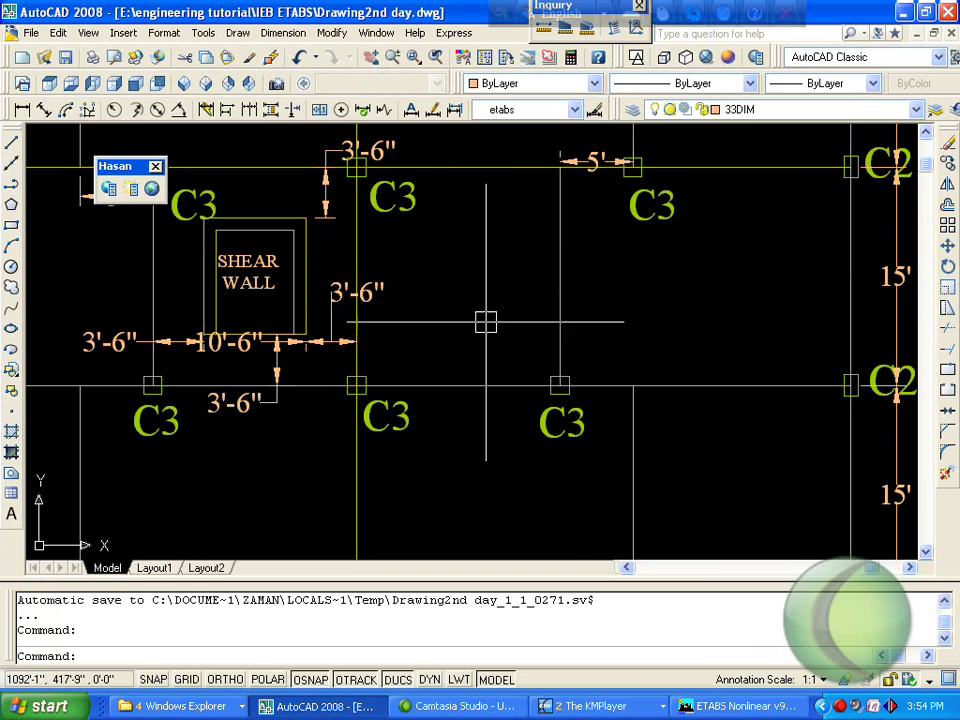
{"action": "scroll", "coordinate": [443, 371], "scroll_direction": "down", "scroll_amount": 2}
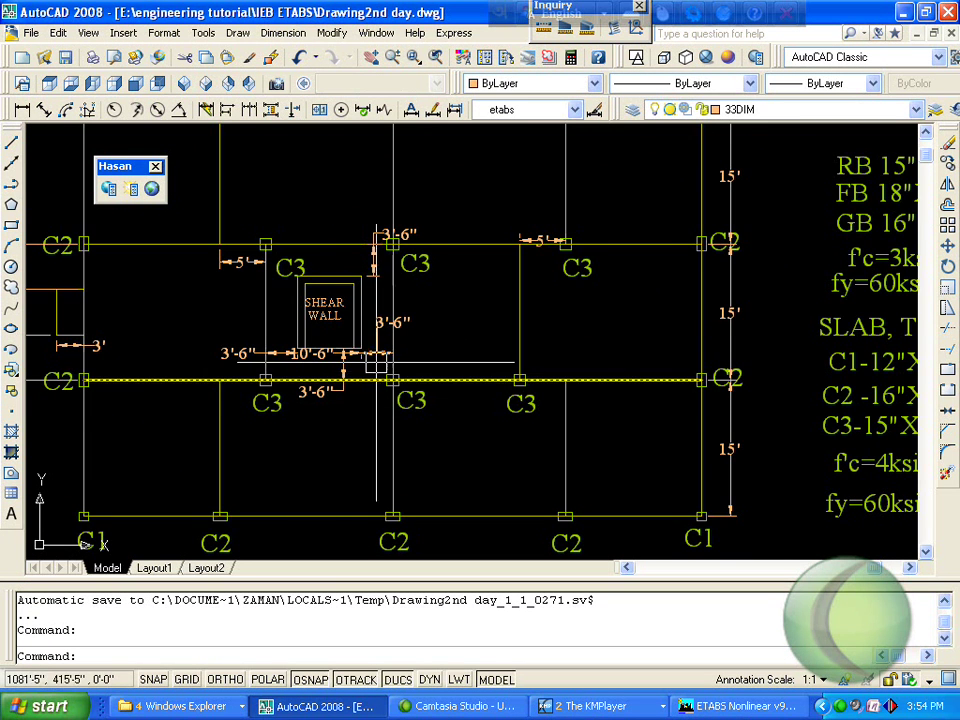
{"action": "scroll", "coordinate": [279, 303], "scroll_direction": "up", "scroll_amount": 2}
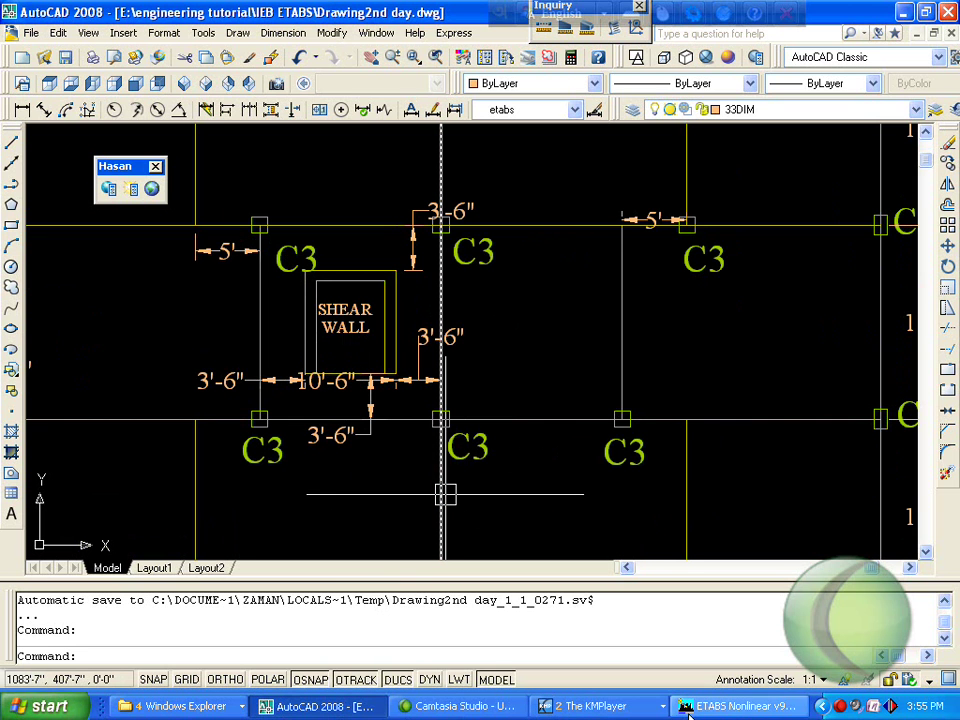
- Switch back to the ETABS model's roof plan
{"action": "left_click", "coordinate": [737, 706]}
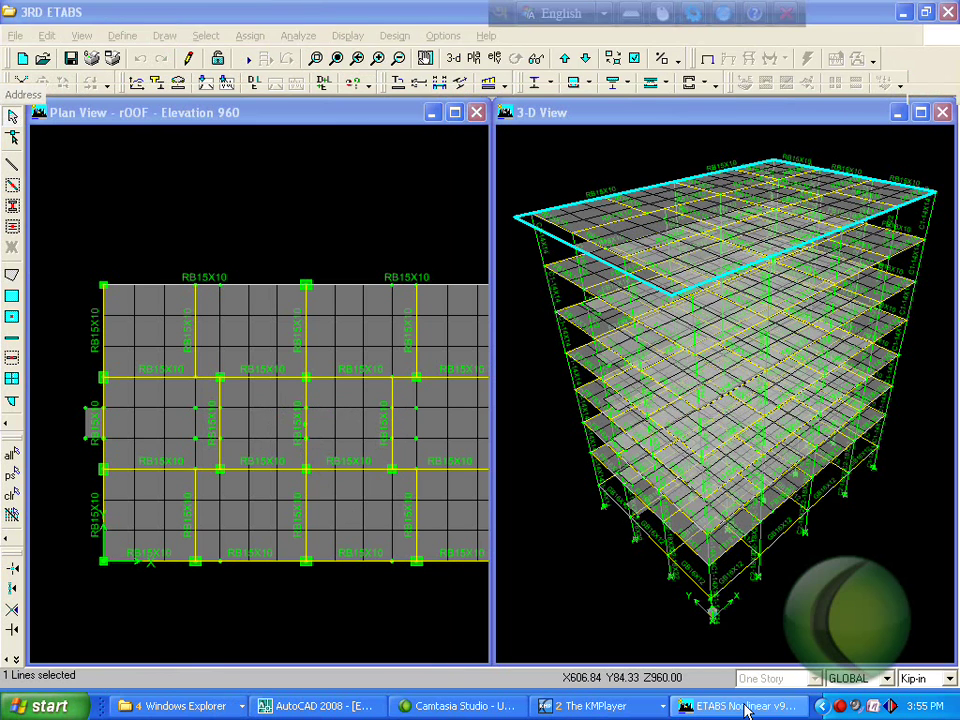
{"action": "left_click", "coordinate": [700, 706]}
{"action": "left_click", "coordinate": [742, 711]}
{"action": "left_click", "coordinate": [742, 711]}
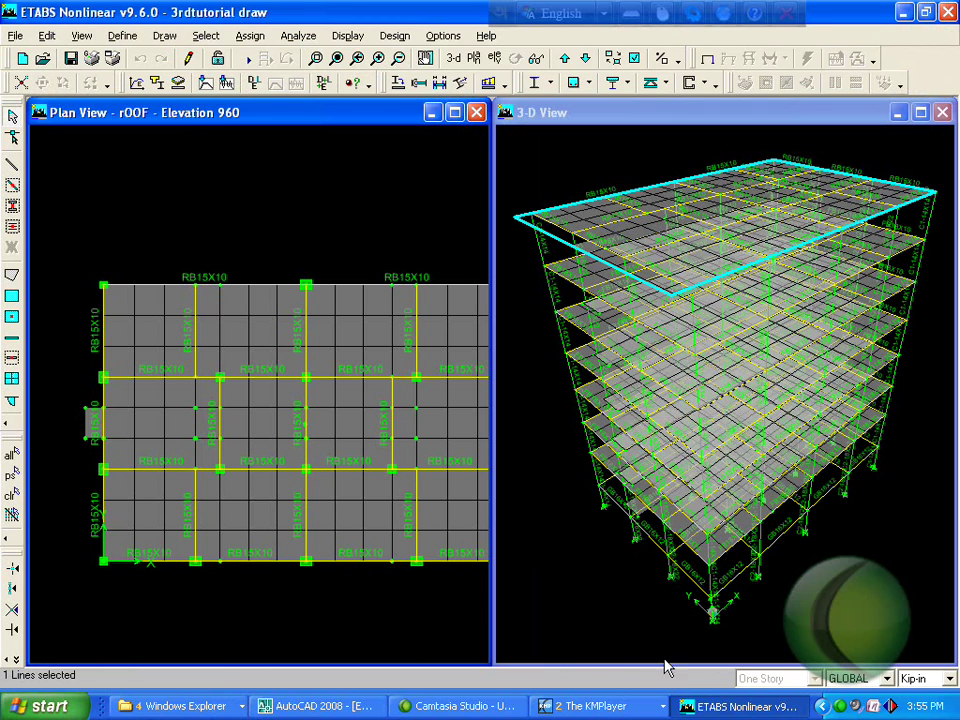
{"action": "left_click", "coordinate": [838, 707]}
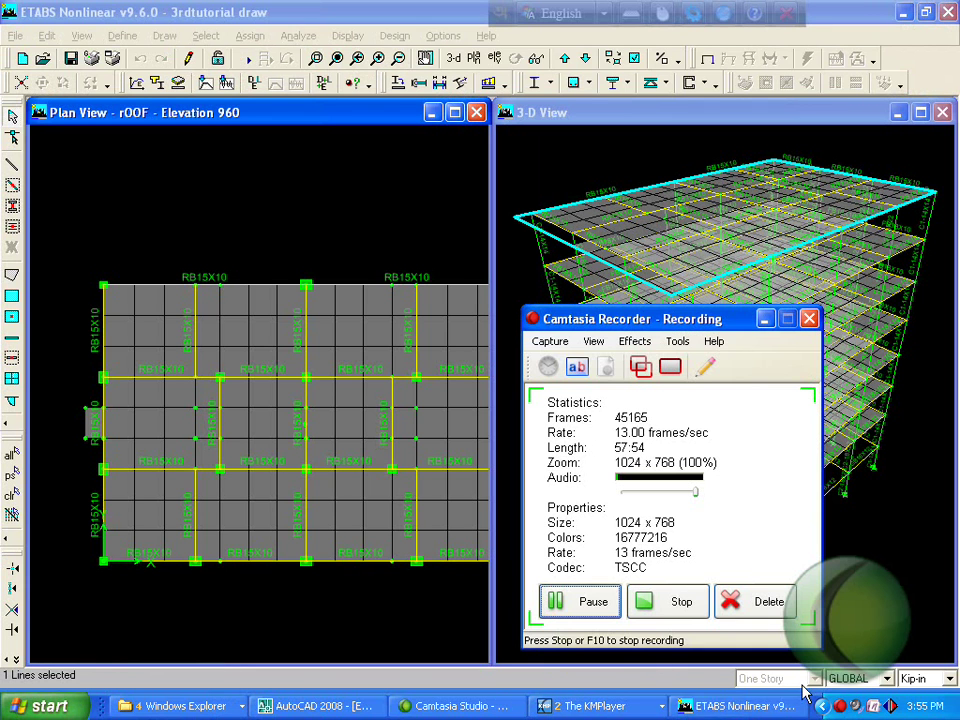
{"action": "left_click", "coordinate": [590, 598]}
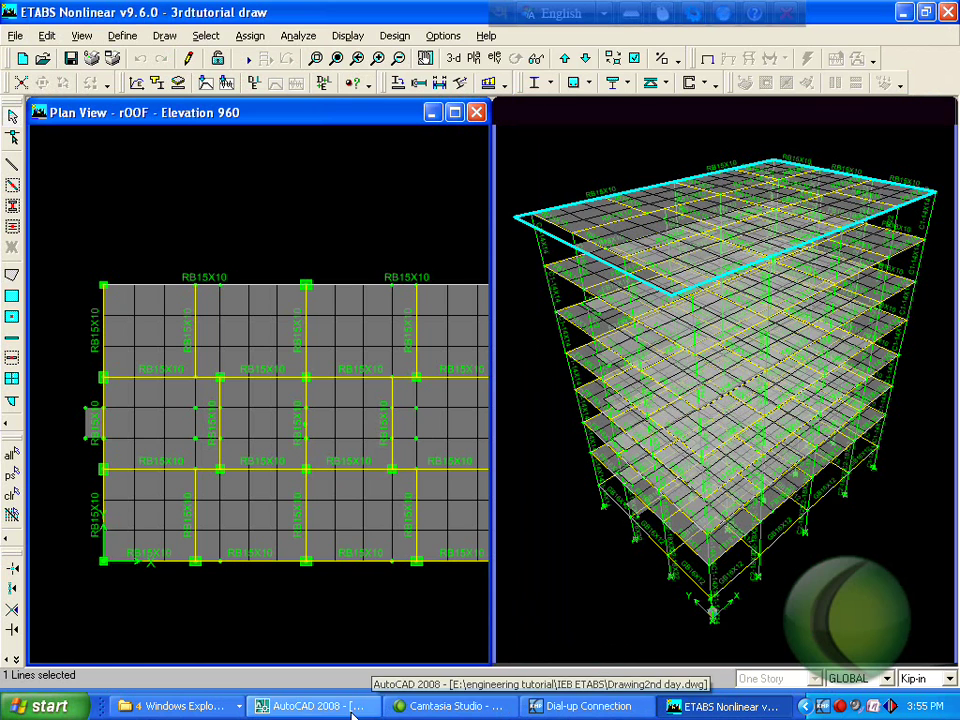
{"action": "left_click", "coordinate": [251, 379]}
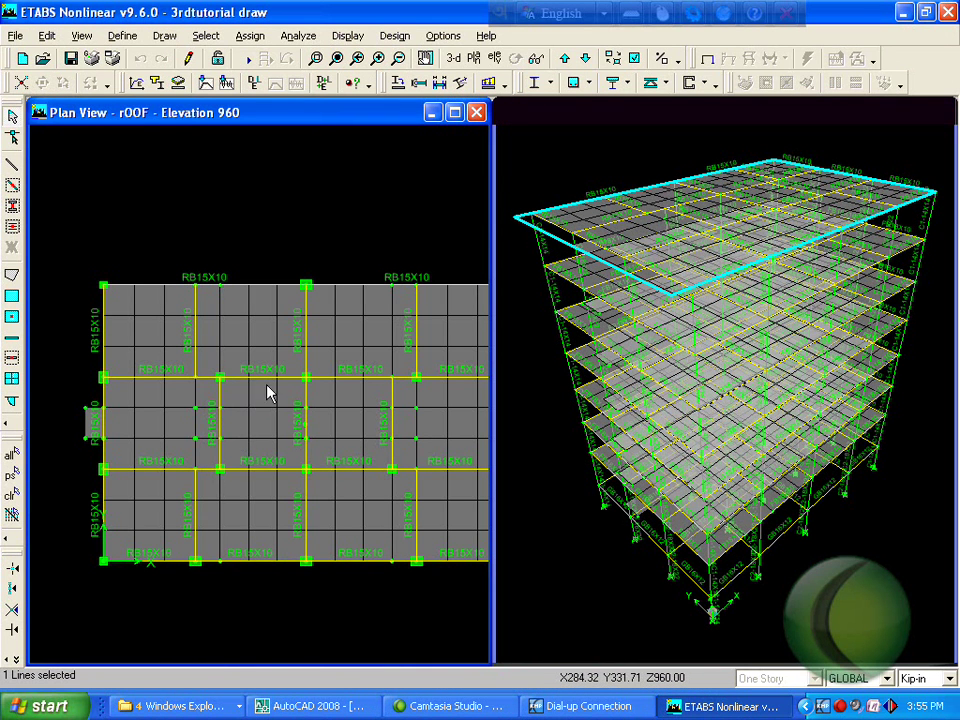
{"action": "left_click", "coordinate": [166, 36]}
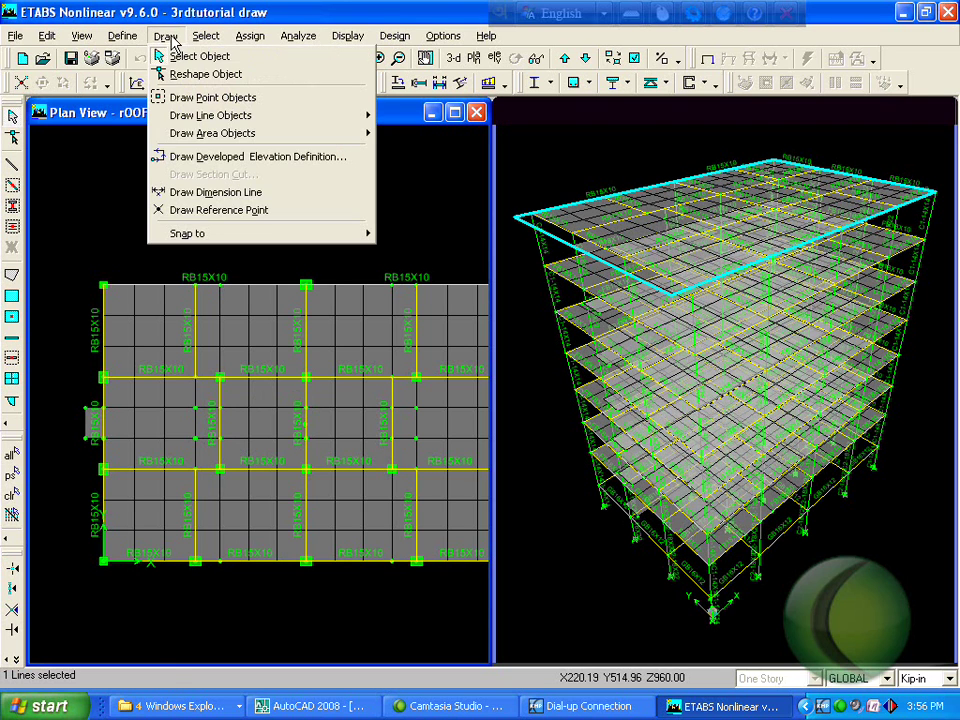
{"action": "left_click", "coordinate": [188, 97]}
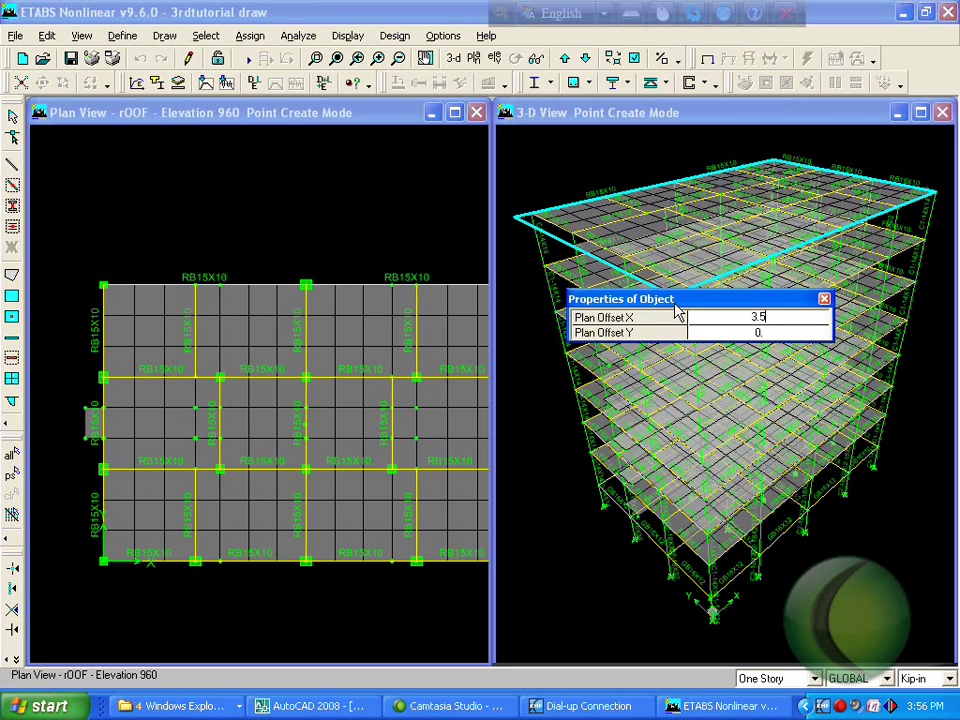
{"action": "left_click", "coordinate": [824, 299]}
- Set the units to Kip-ft and draw a point offset X 3.5, Y -3.5 from the upper-left column of the shear wall bay
{"action": "left_click", "coordinate": [948, 679]}
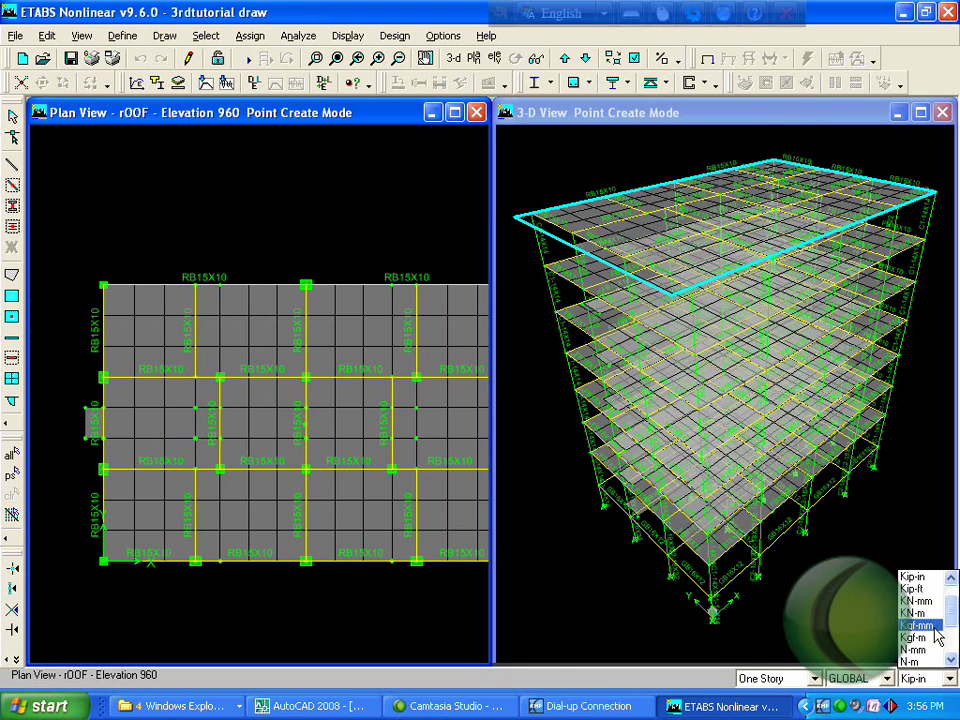
{"action": "left_click", "coordinate": [920, 589]}
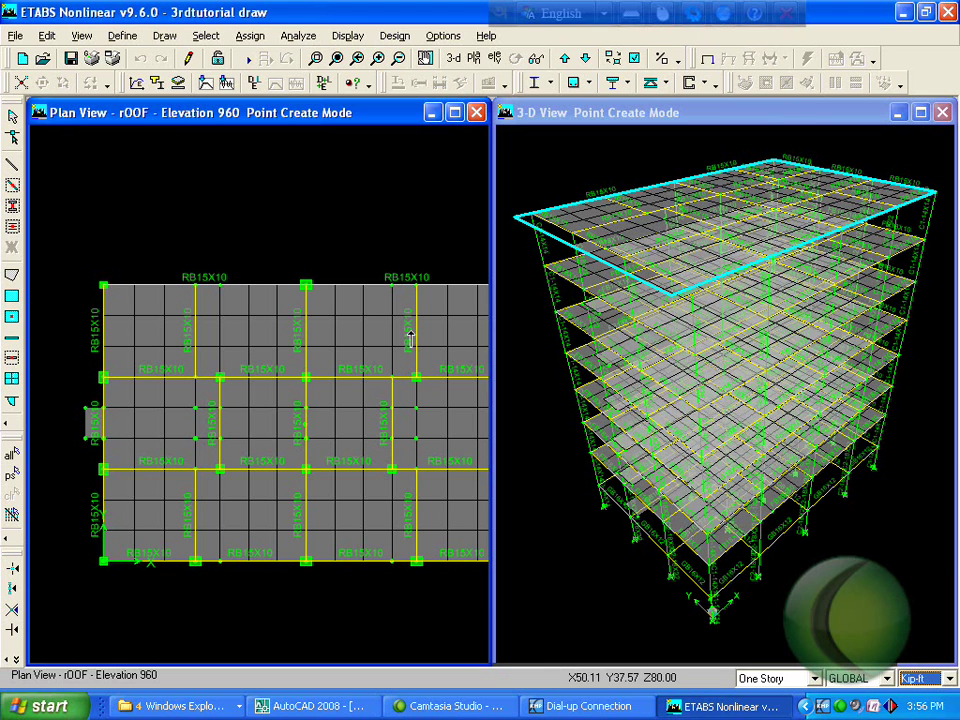
{"action": "left_click", "coordinate": [165, 35]}
{"action": "left_click", "coordinate": [165, 36]}
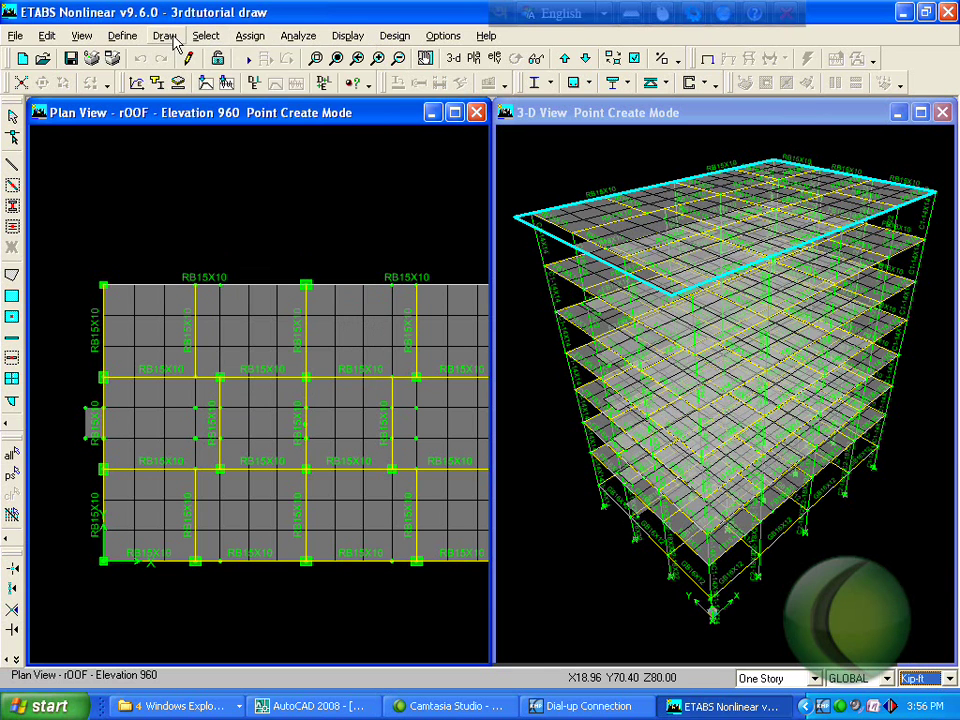
{"action": "left_click", "coordinate": [176, 39]}
{"action": "left_click", "coordinate": [244, 96]}
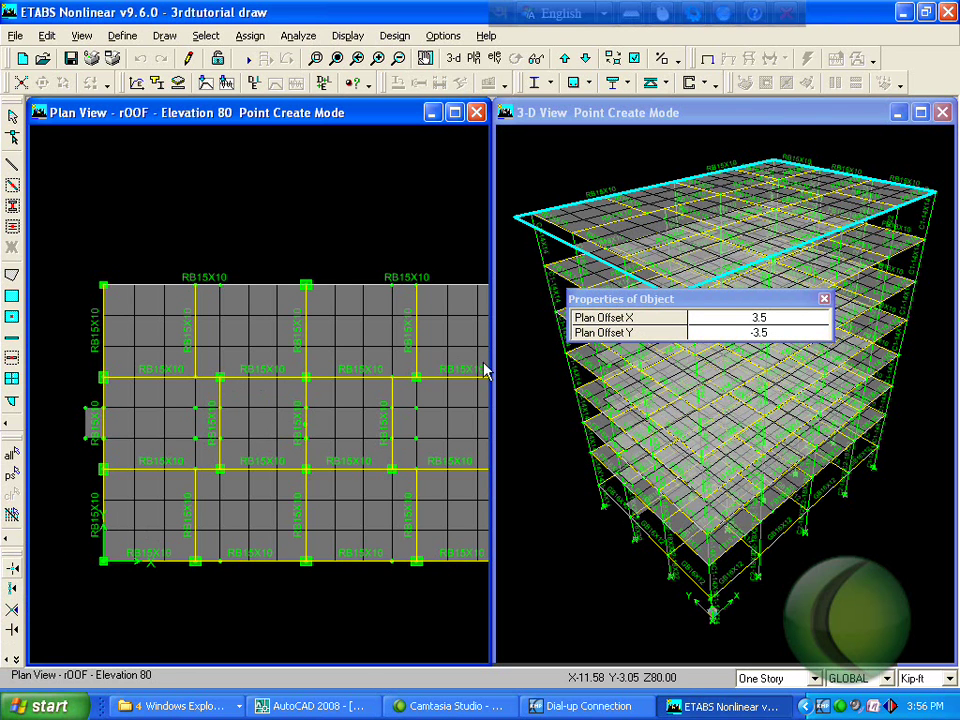
{"action": "left_click", "coordinate": [221, 379]}
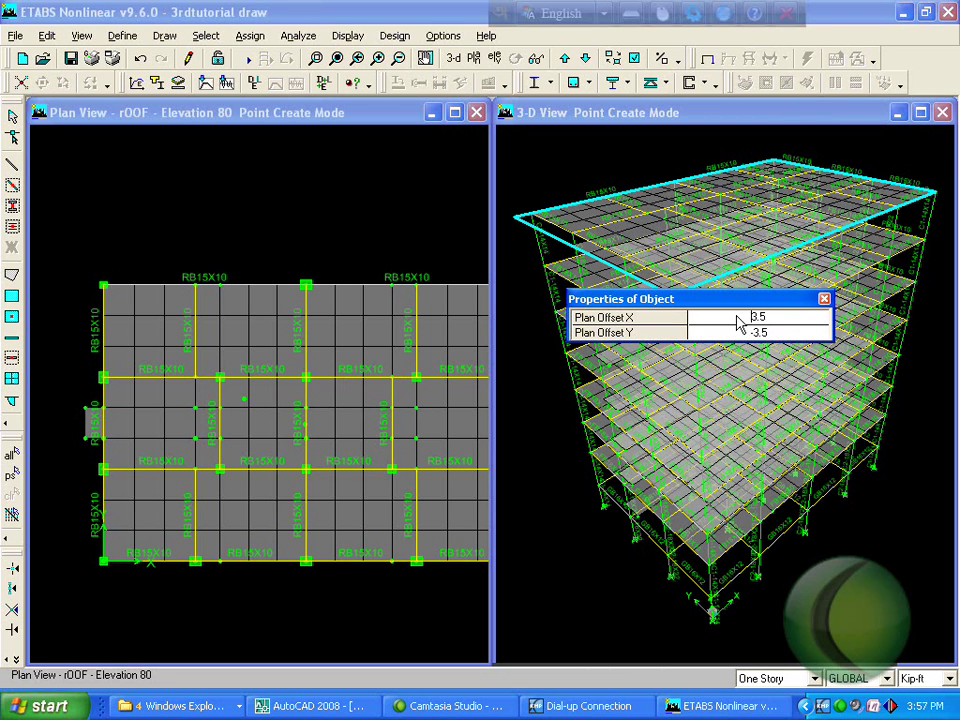
- Draw a second shear wall corner point from the bay's upper-right column, using a plan offset X of -3.5
{"action": "type", "text": "-"}
{"action": "double_click", "coordinate": [760, 338]}
{"action": "left_click", "coordinate": [752, 340]}
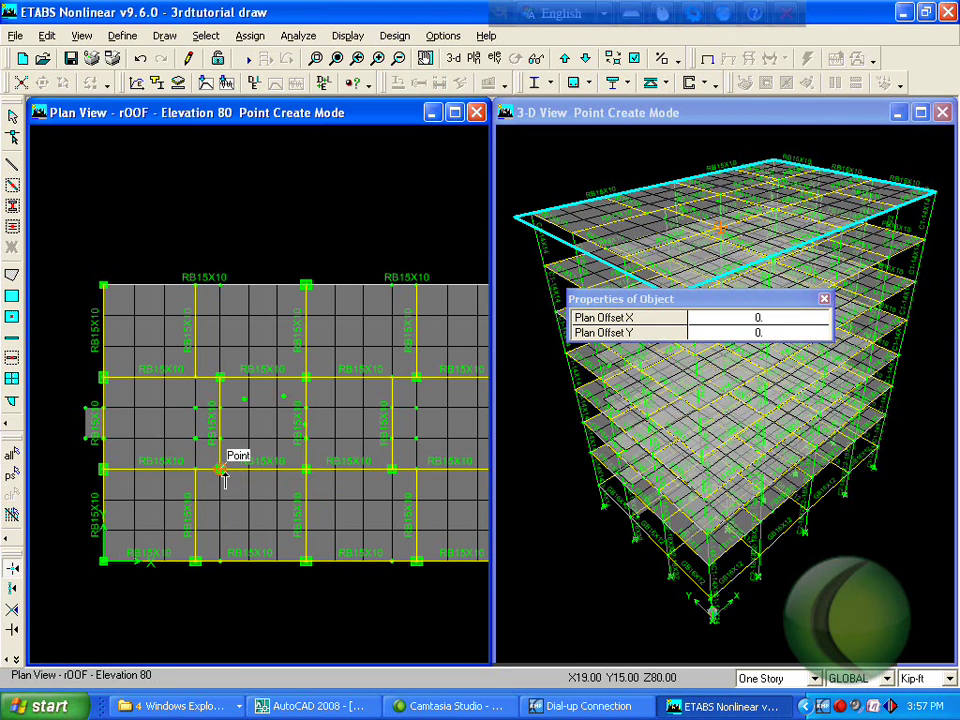
{"action": "key", "text": "Escape"}
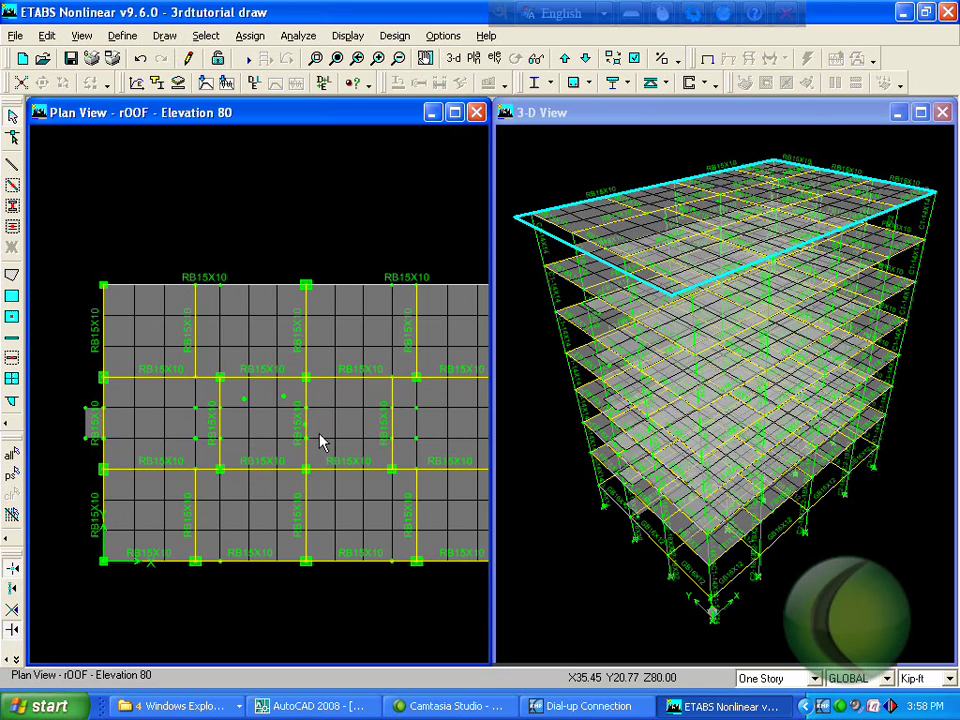
- Draw a shear wall corner point offset X 3.5, Y 3.5 from the bay's lower-left column
{"action": "key", "text": "F5"}
{"action": "left_click", "coordinate": [165, 35]}
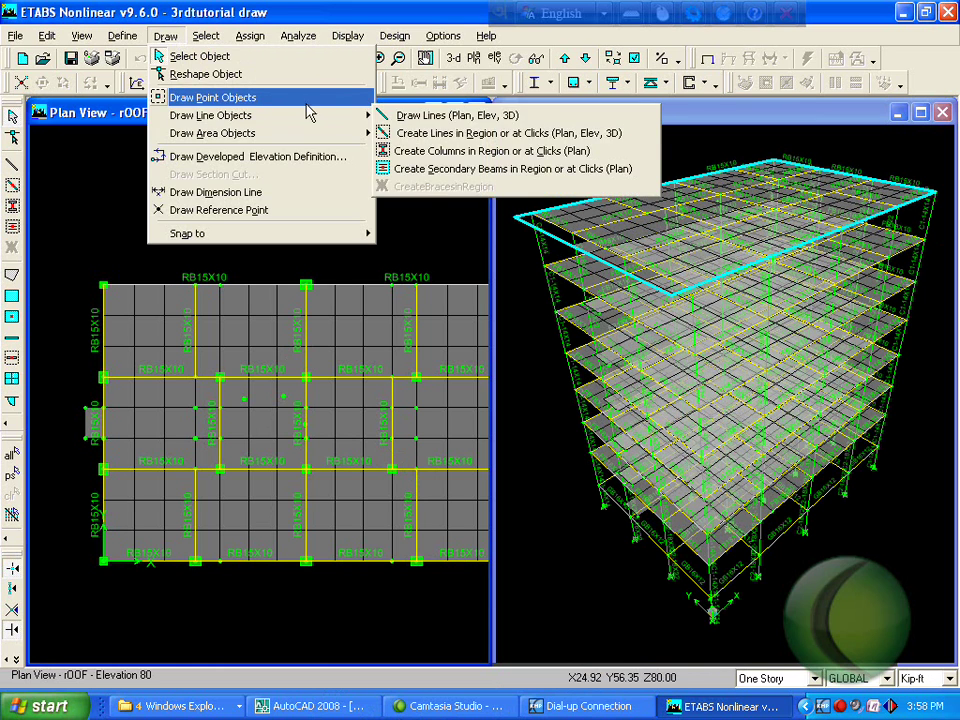
{"action": "left_click", "coordinate": [304, 99]}
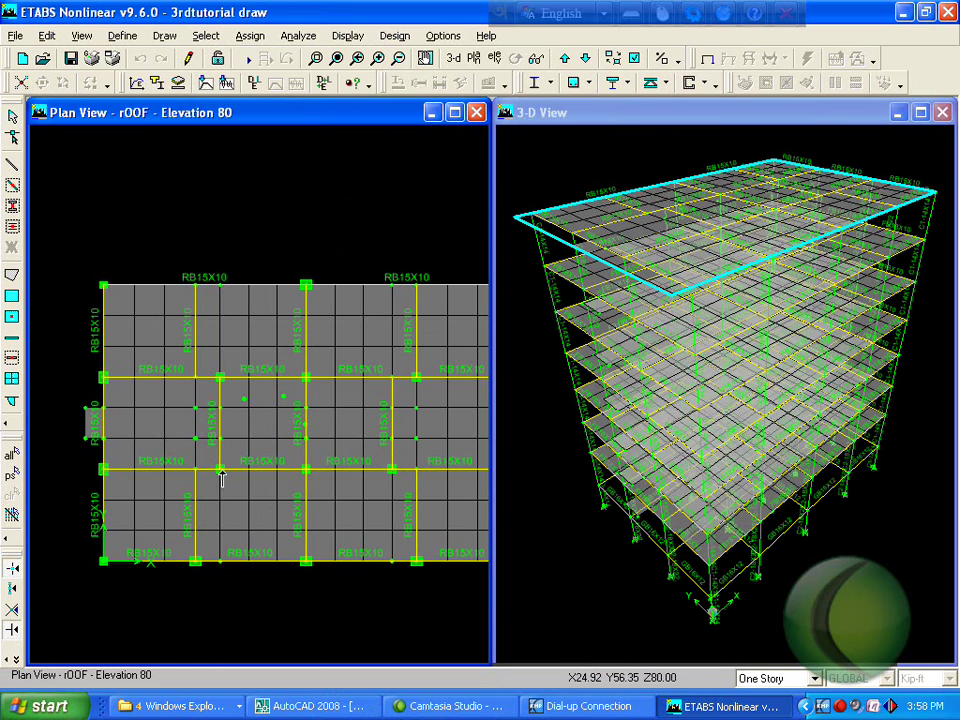
{"action": "left_click", "coordinate": [781, 317]}
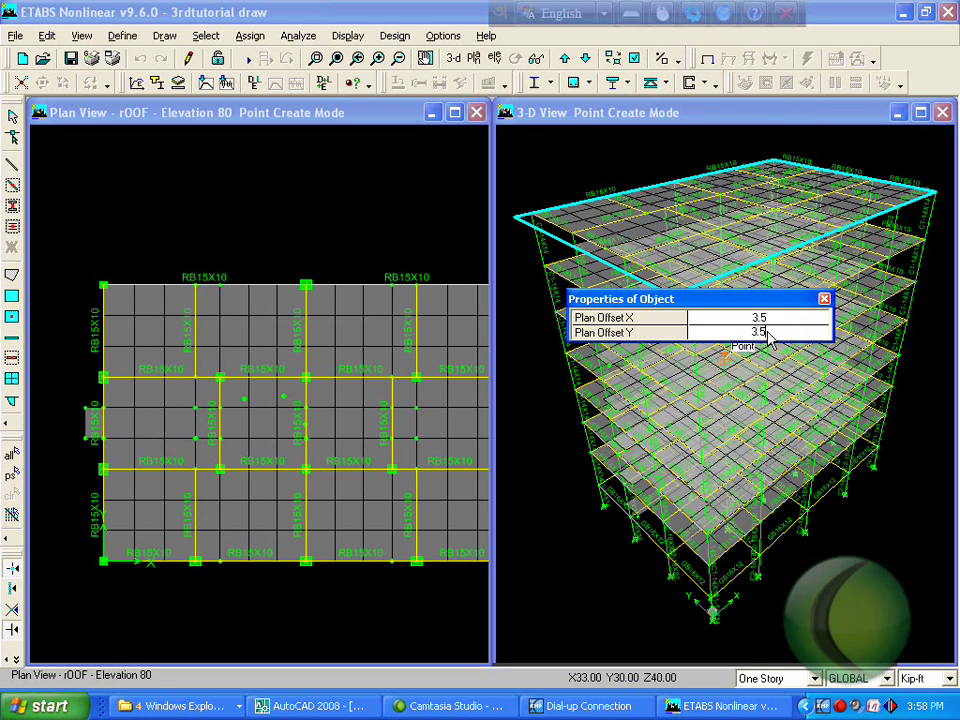
{"action": "left_click", "coordinate": [218, 471]}
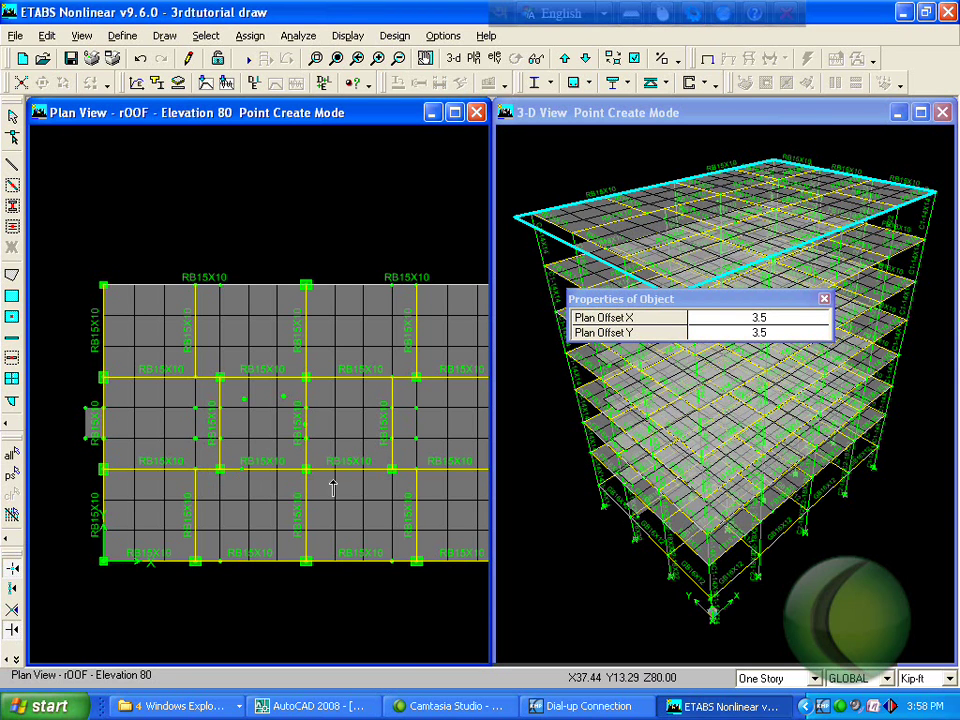
{"action": "key", "text": "ctrl+z"}
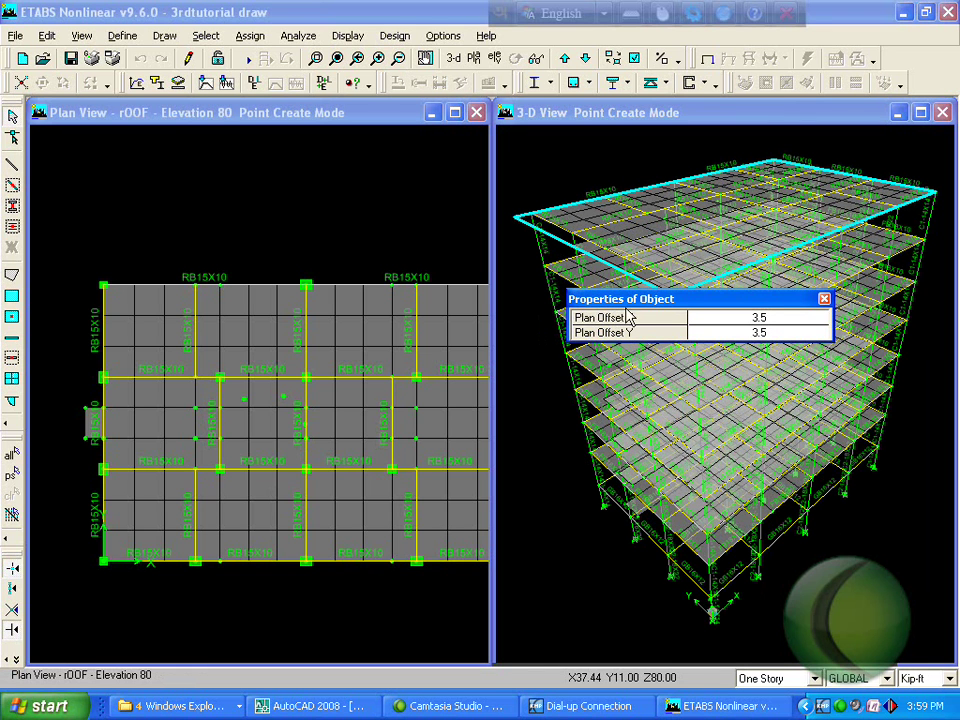
{"action": "left_click", "coordinate": [219, 471]}
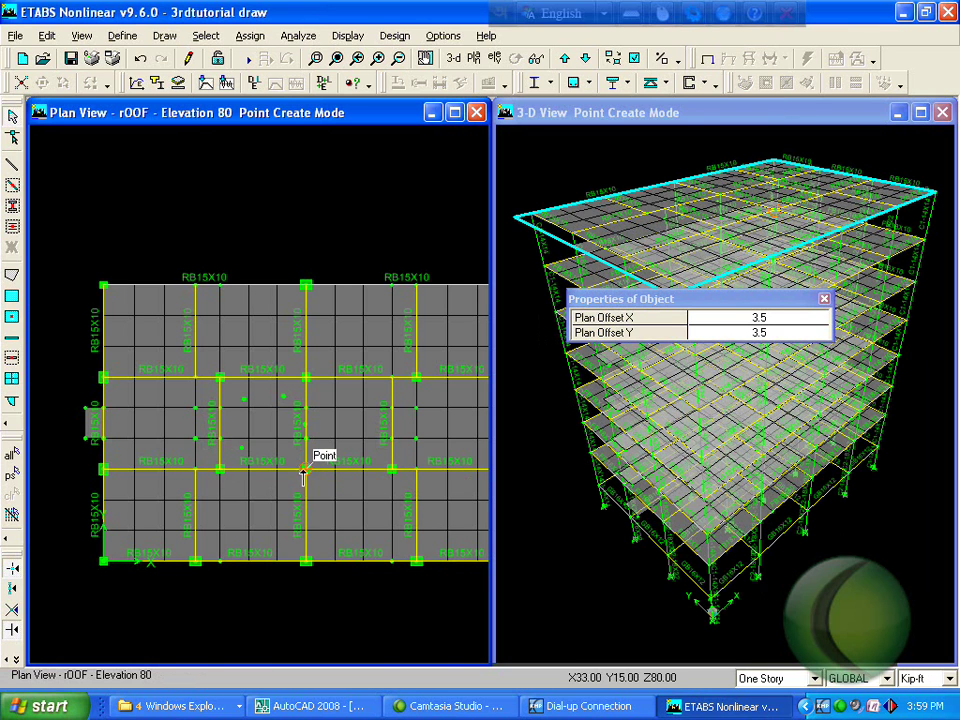
- Draw a corner point offset X -3.5, Y 3.5 from the bay's lower-right column and delete the stray point to the column's right
{"action": "left_click", "coordinate": [745, 335]}
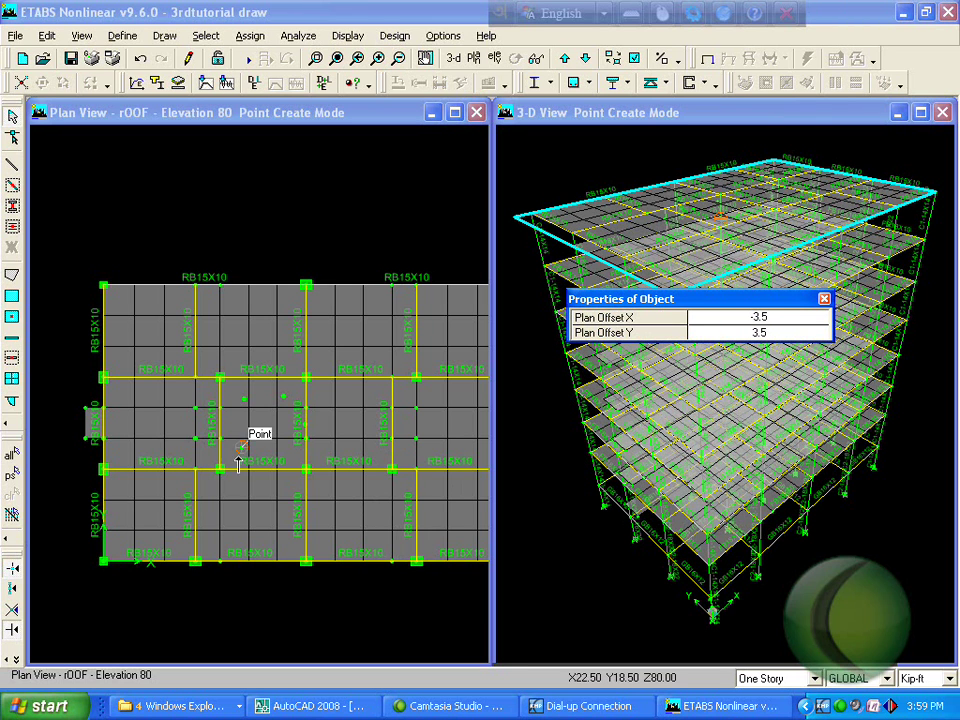
{"action": "left_click", "coordinate": [306, 469]}
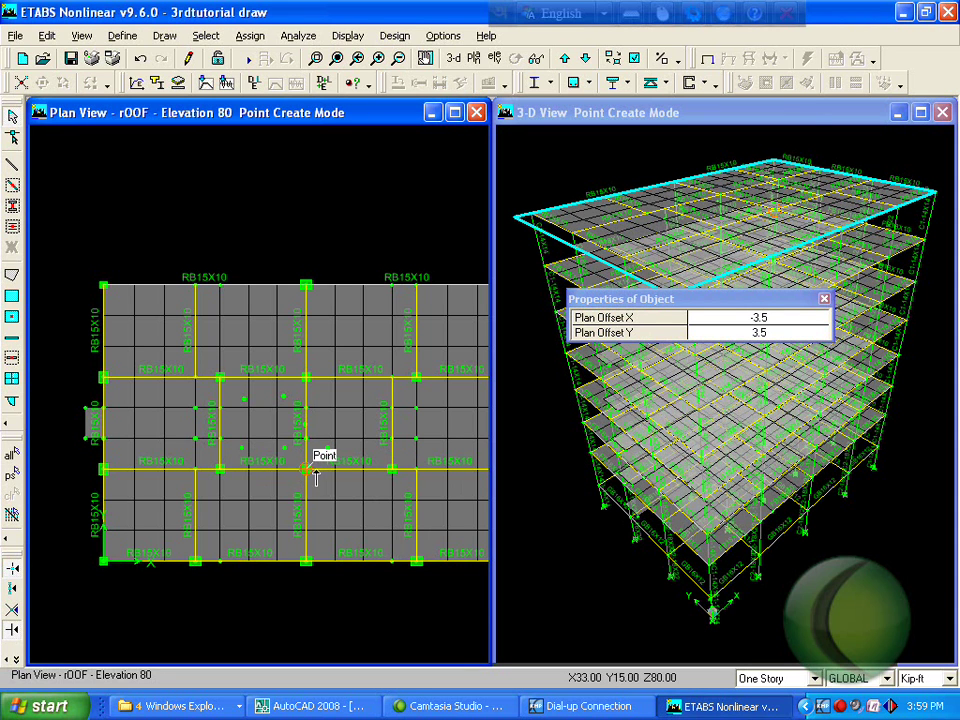
{"action": "key", "text": "Escape"}
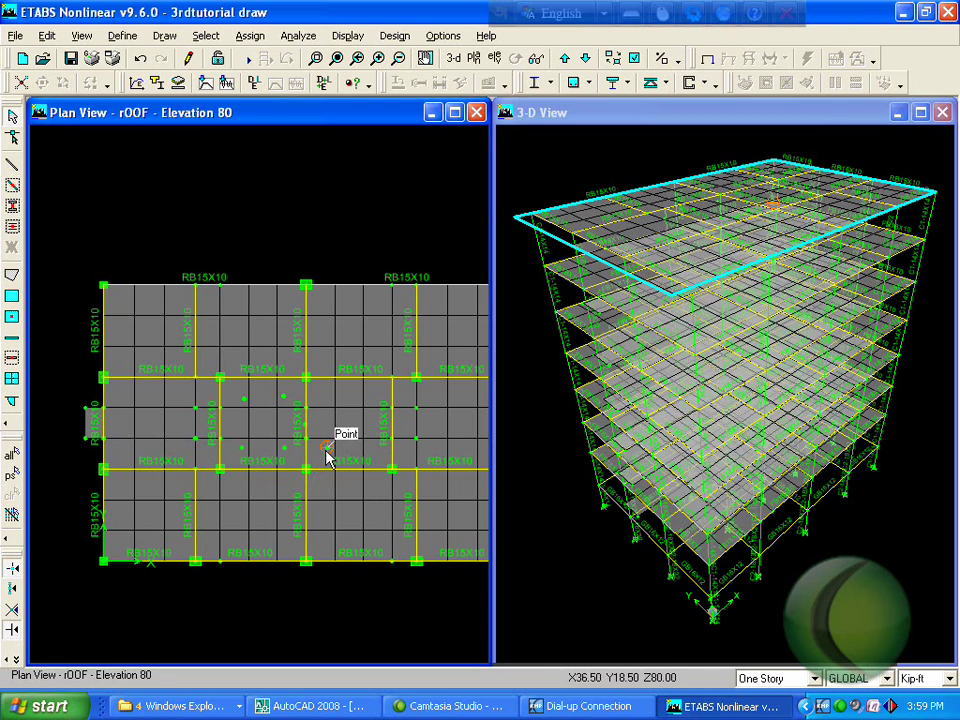
{"action": "left_click", "coordinate": [326, 454]}
{"action": "key", "text": "F5"}
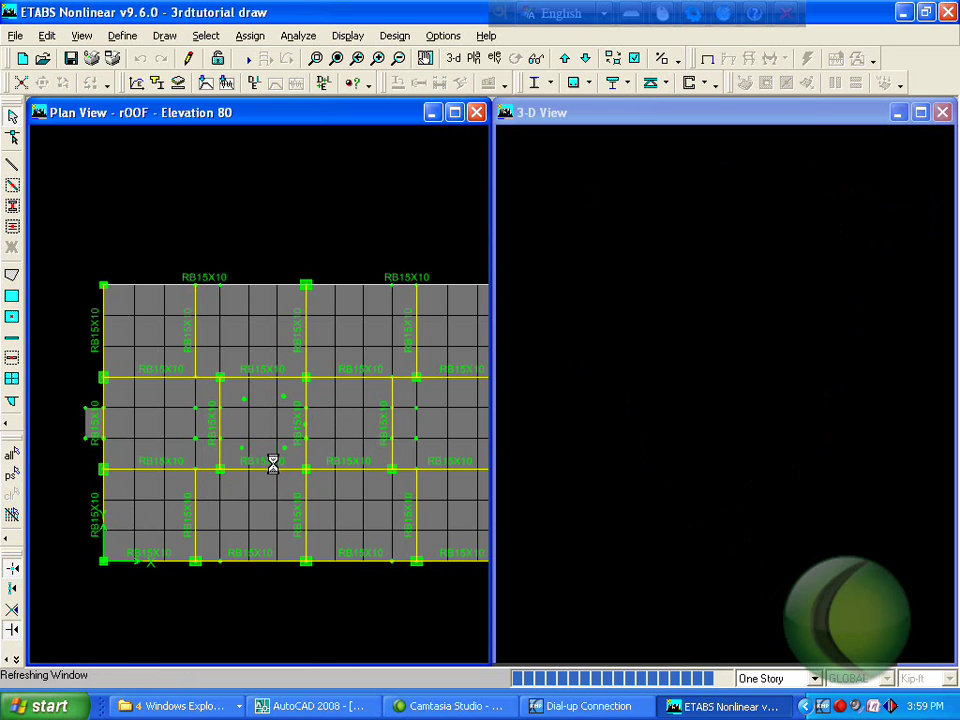
- Draw a WALL1 pier wall between the two lower shear wall corner points
{"action": "left_click", "coordinate": [13, 341]}
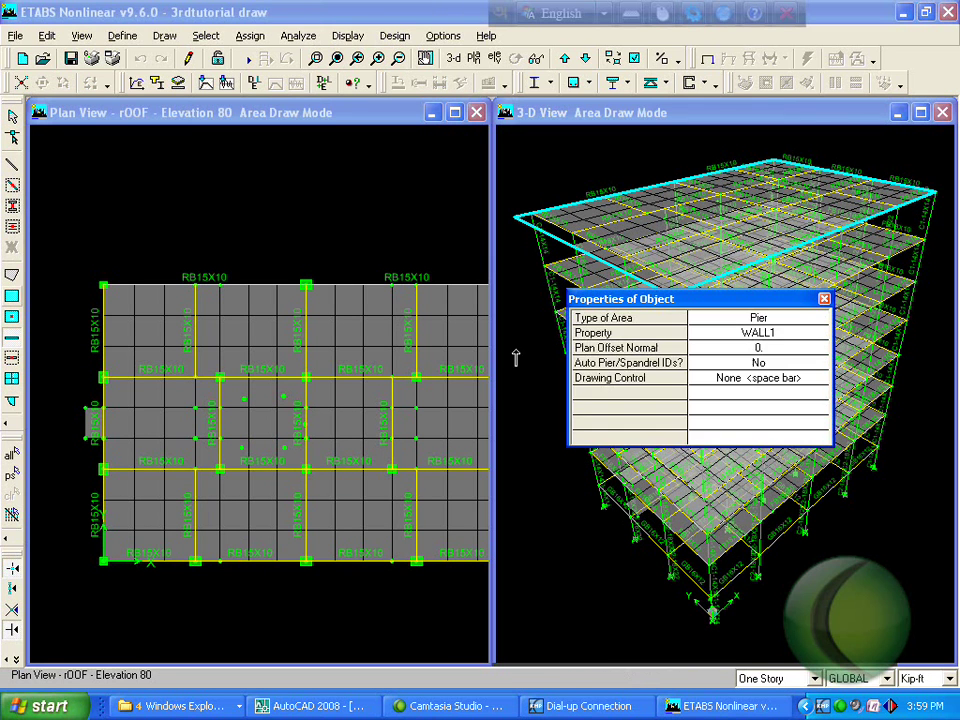
{"action": "left_click", "coordinate": [824, 300]}
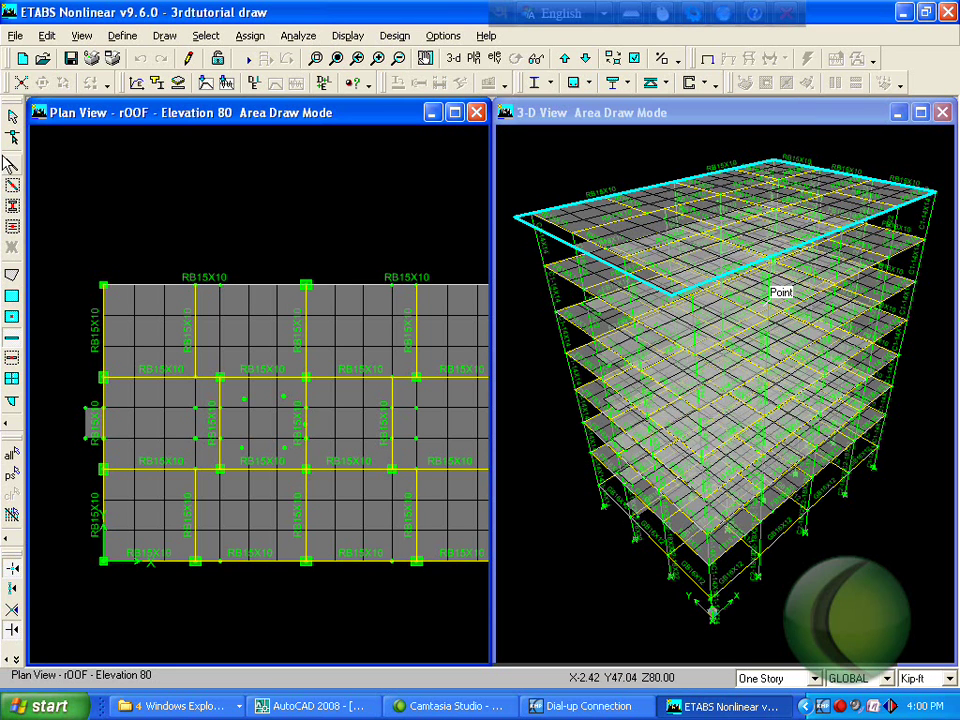
{"action": "left_click", "coordinate": [242, 449]}
{"action": "left_click", "coordinate": [284, 449]}
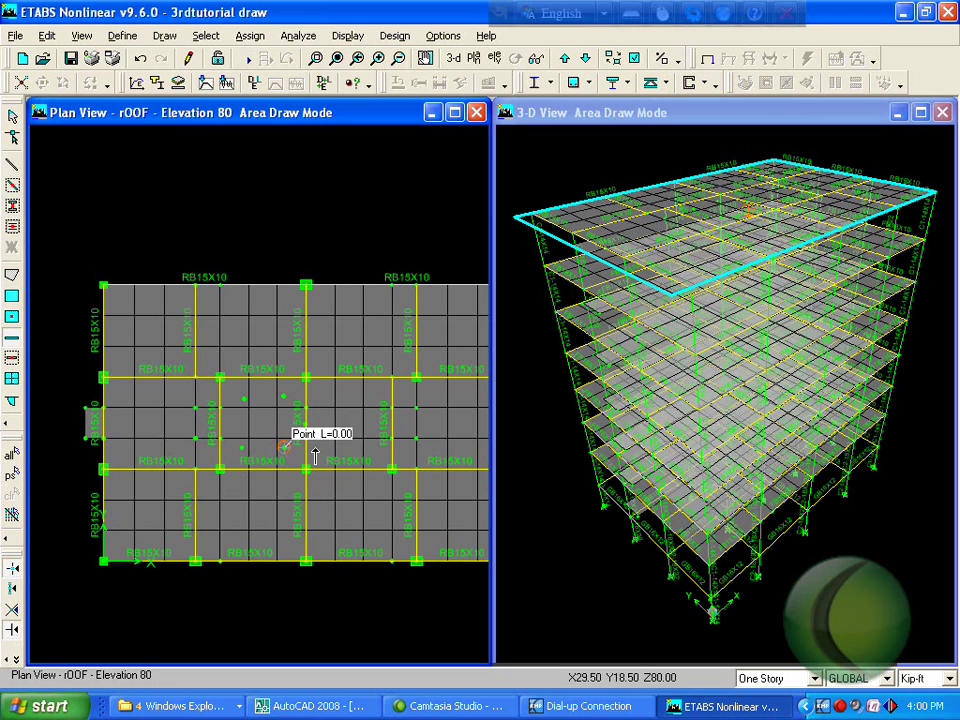
{"action": "right_click", "coordinate": [270, 471]}
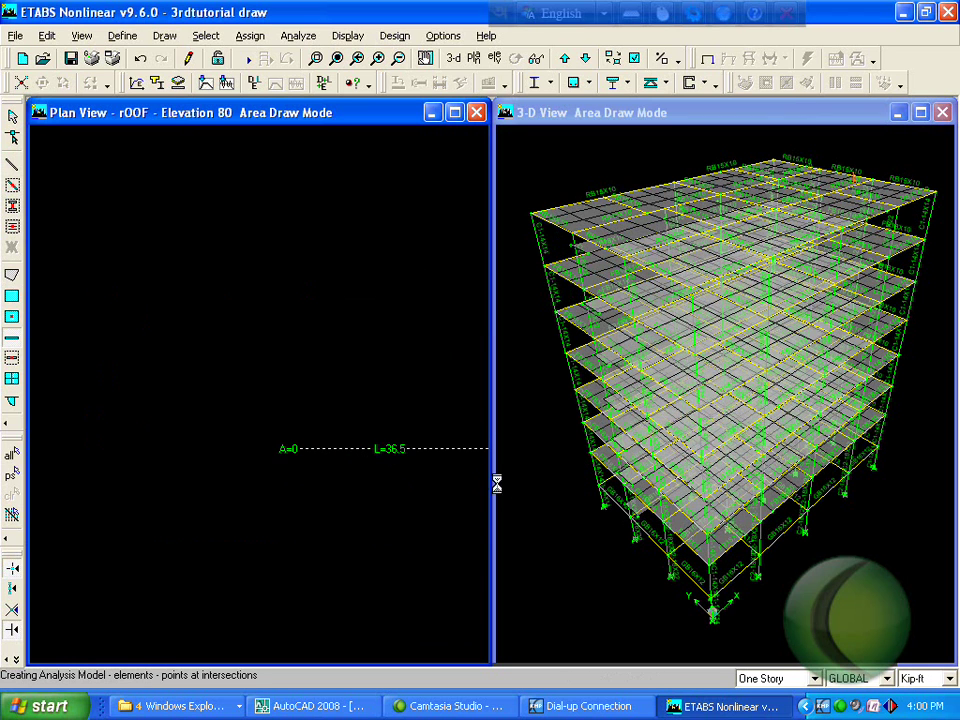
{"action": "key", "text": "Escape"}
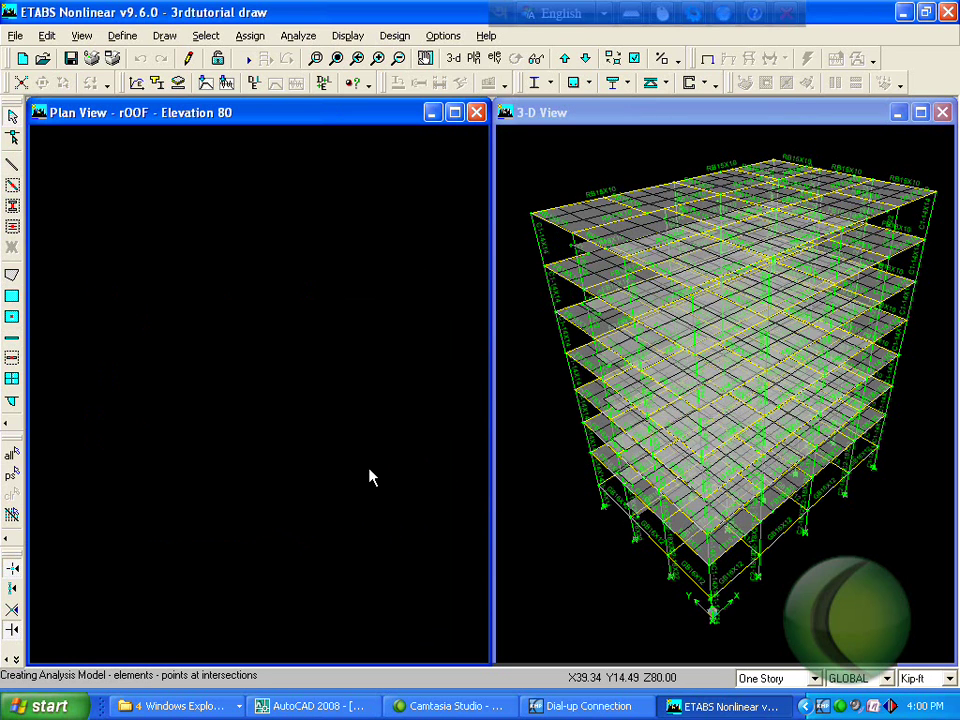
{"action": "left_click", "coordinate": [517, 528], "text": "ctrl"}
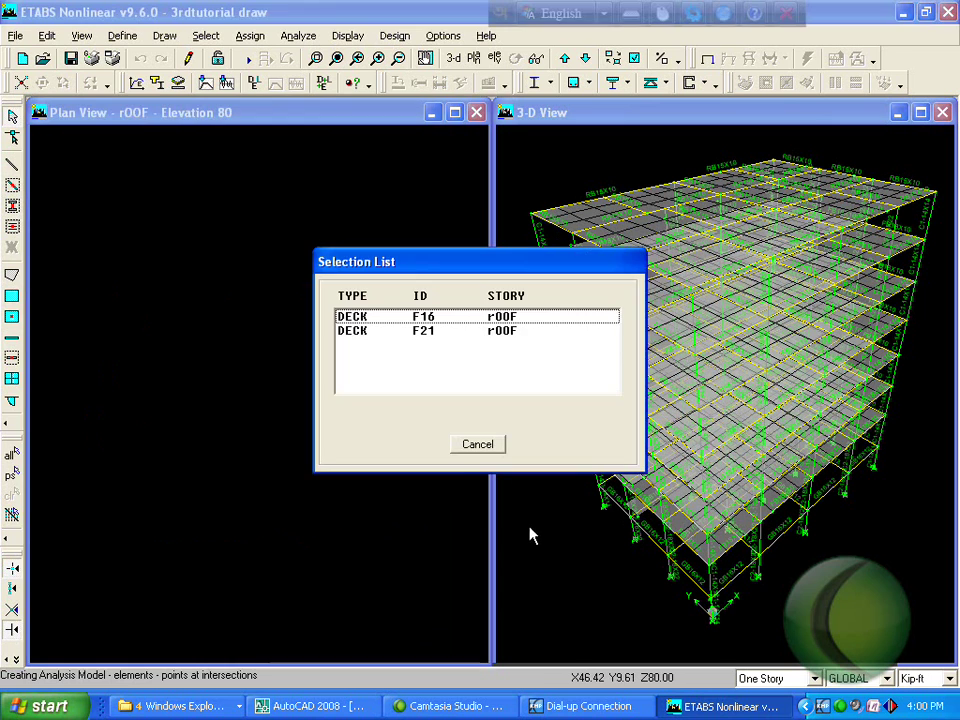
{"action": "left_click", "coordinate": [480, 449]}
{"action": "left_click", "coordinate": [318, 342], "text": "ctrl"}
{"action": "key", "text": "Escape"}
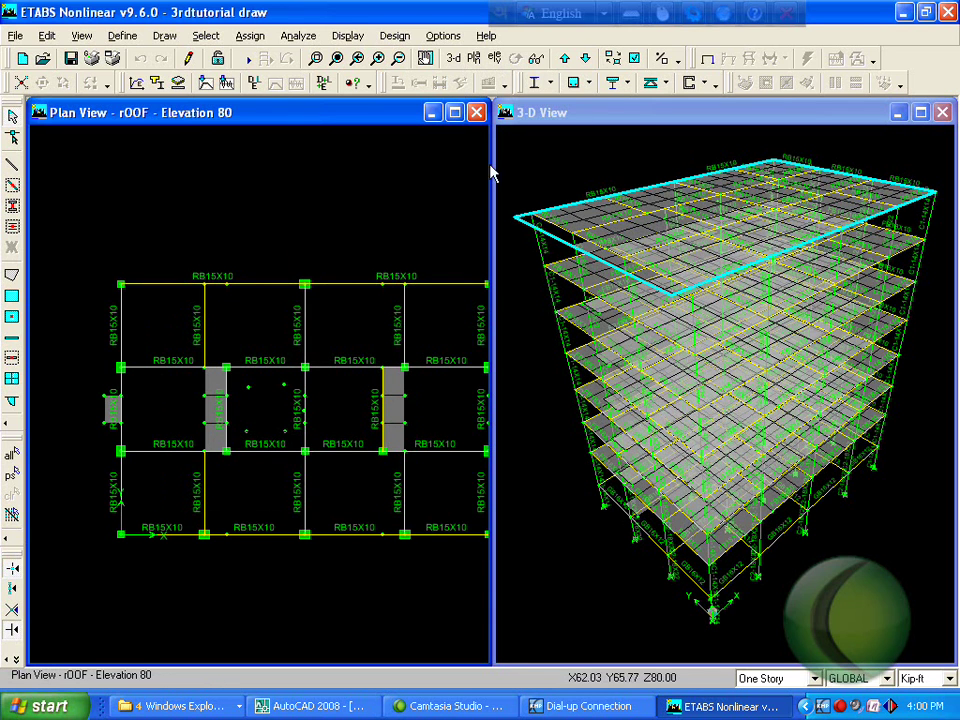
- Hide the auto area mesh in the roof plan view
{"action": "left_click", "coordinate": [634, 57]}
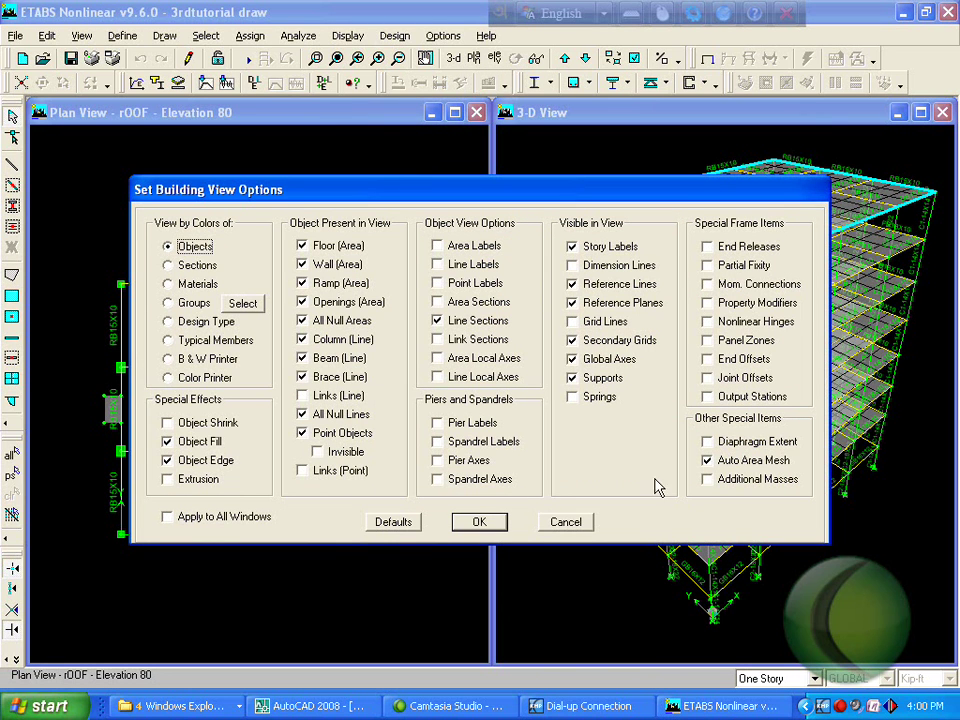
{"action": "left_click", "coordinate": [720, 462]}
{"action": "left_click", "coordinate": [476, 522]}
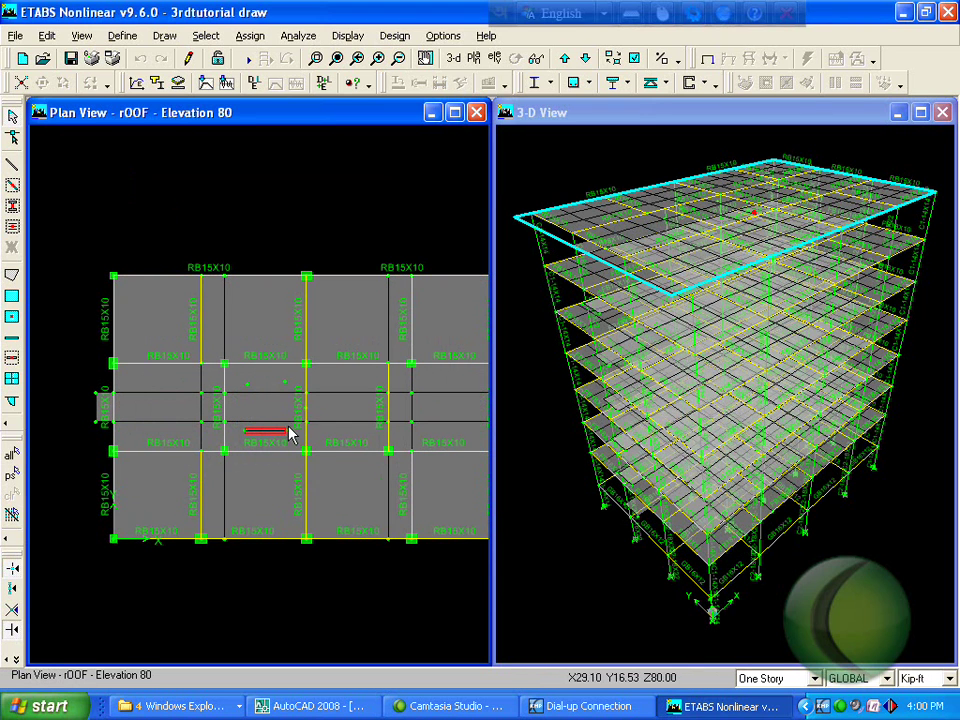
- Try to select the new wall between the lower corner points, and clear the selection
{"action": "left_click", "coordinate": [316, 59]}
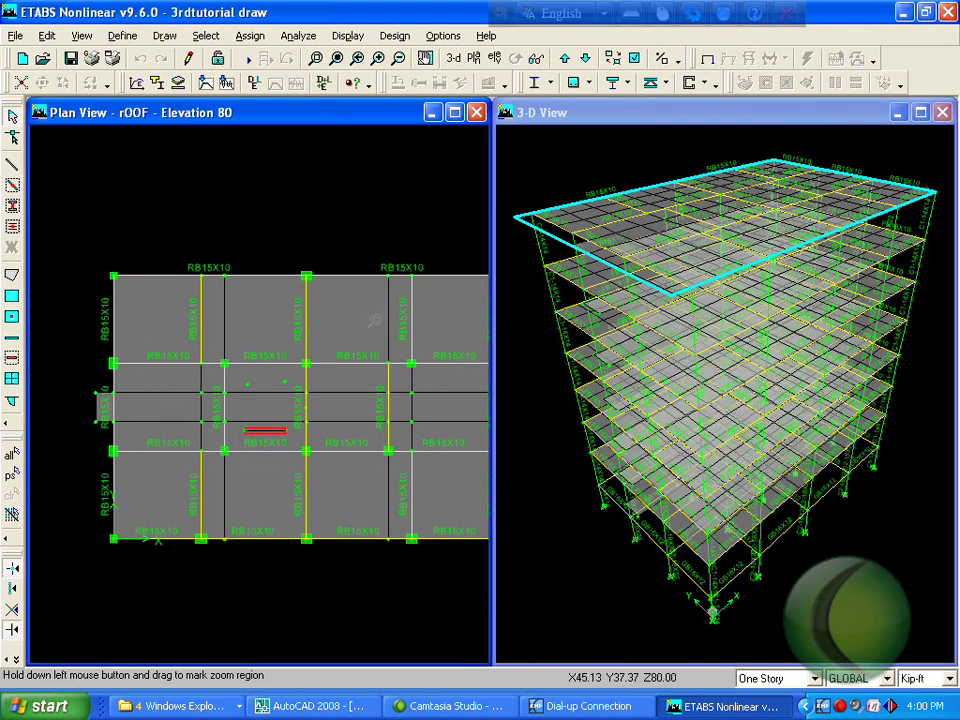
{"action": "left_click_drag", "start_coordinate": [119, 525], "coordinate": [204, 519]}
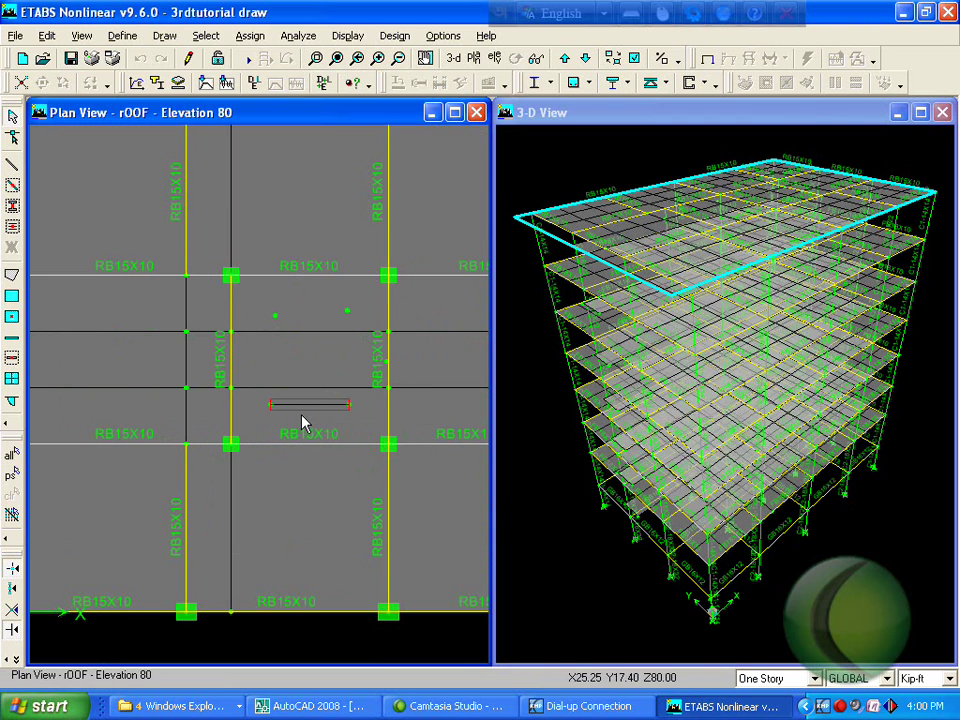
{"action": "left_click", "coordinate": [312, 408]}
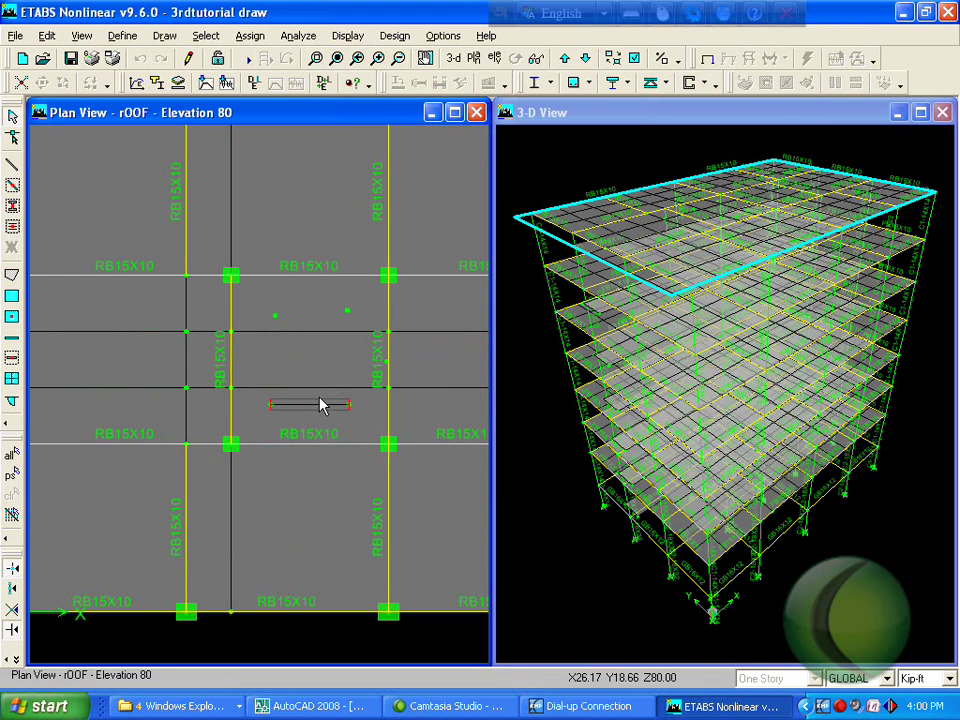
{"action": "left_click", "coordinate": [320, 410], "text": "ctrl"}
{"action": "left_click", "coordinate": [457, 450]}
{"action": "left_click", "coordinate": [318, 415]}
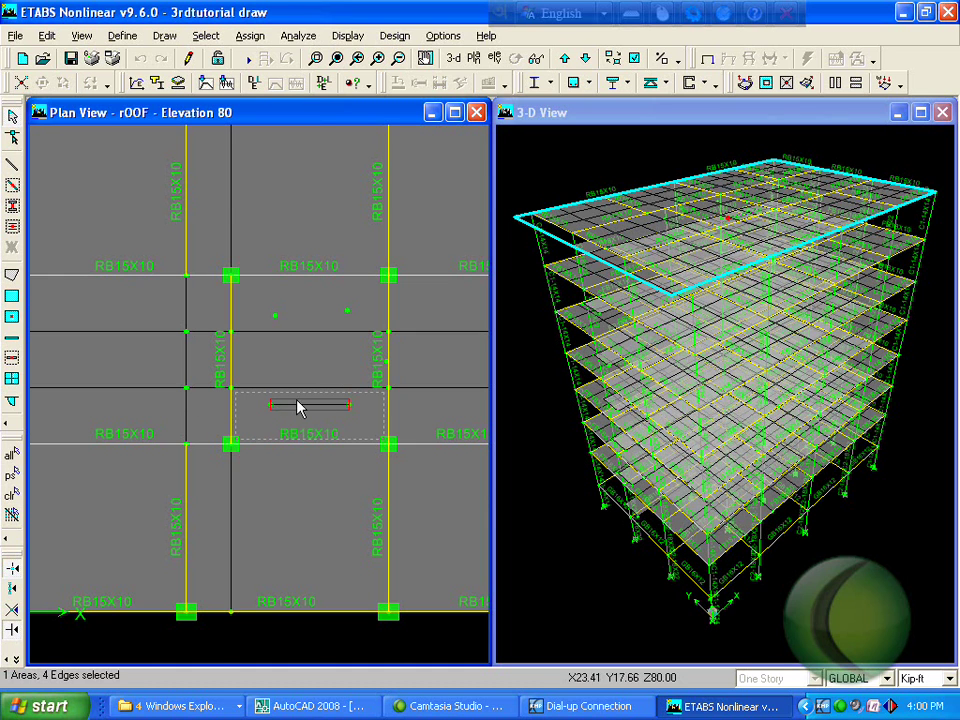
{"action": "left_click", "coordinate": [10, 494]}
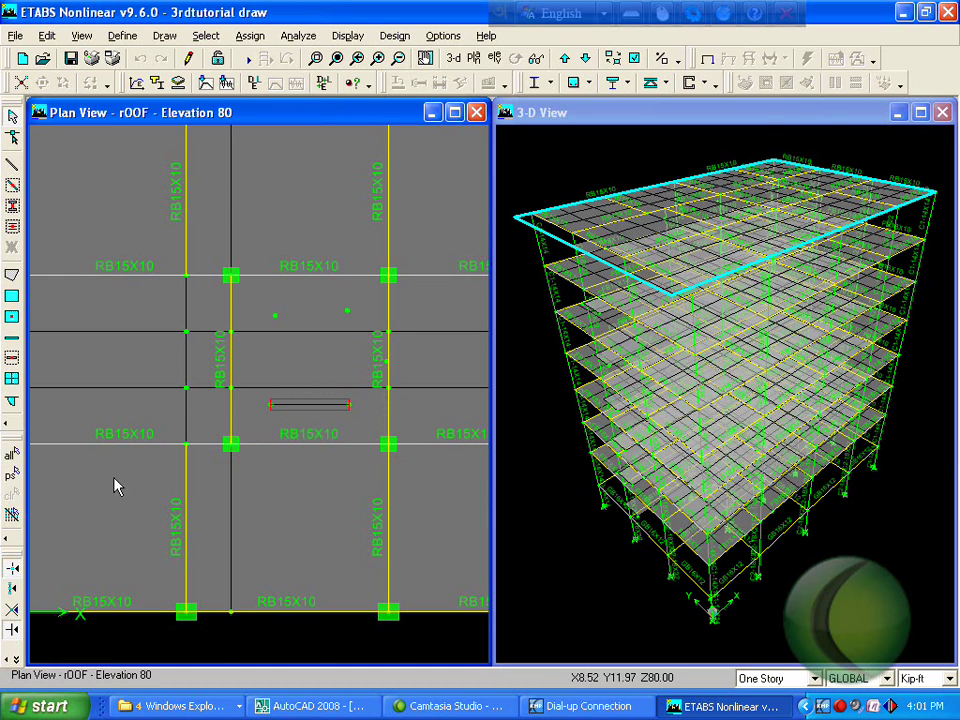
- Delete the roof deck panel surrounding the new wall
{"action": "left_click", "coordinate": [337, 404], "text": "ctrl"}
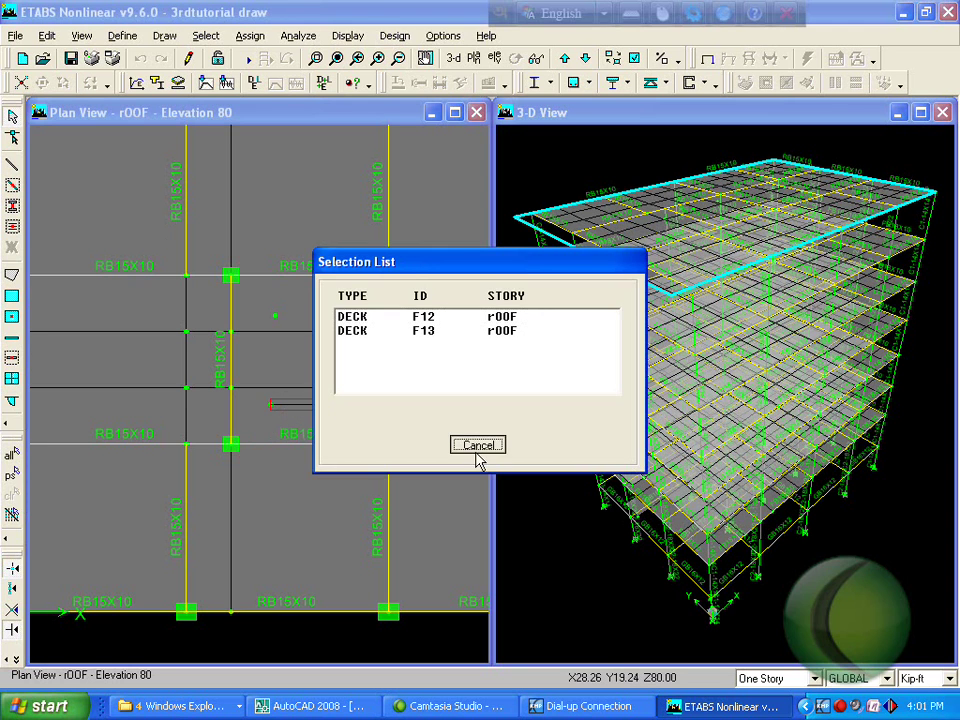
{"action": "left_click", "coordinate": [477, 446]}
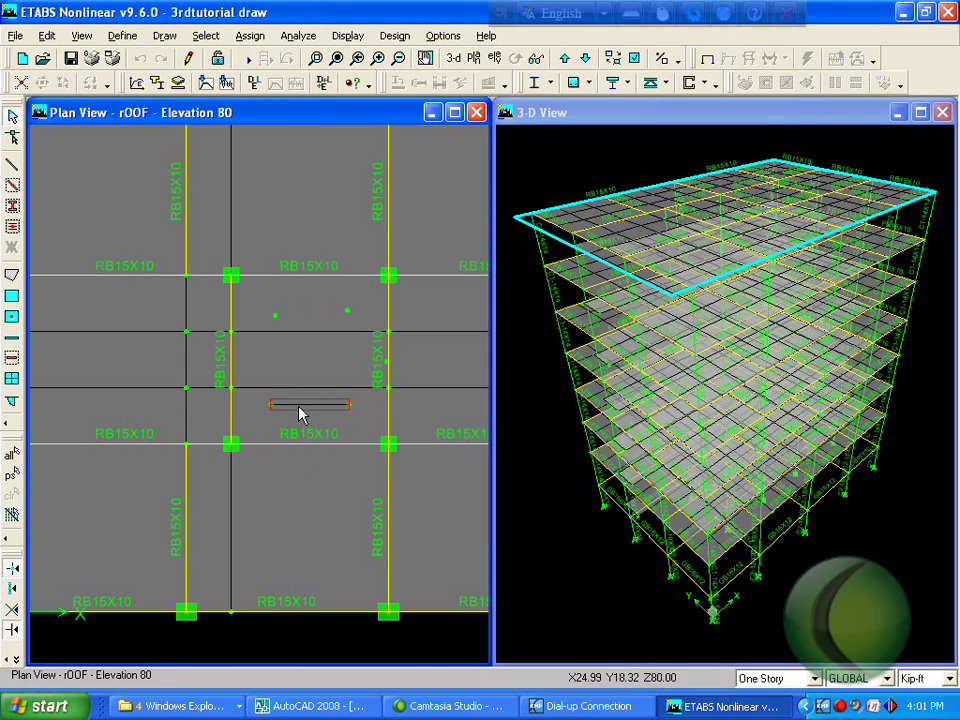
{"action": "left_click", "coordinate": [299, 403]}
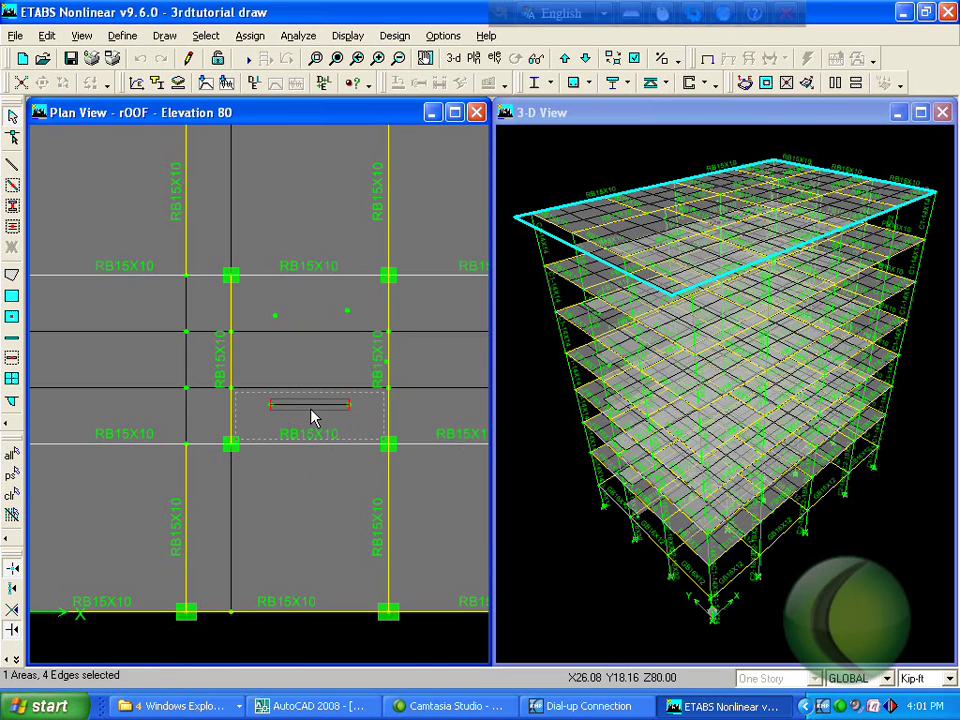
{"action": "key", "text": "Delete"}
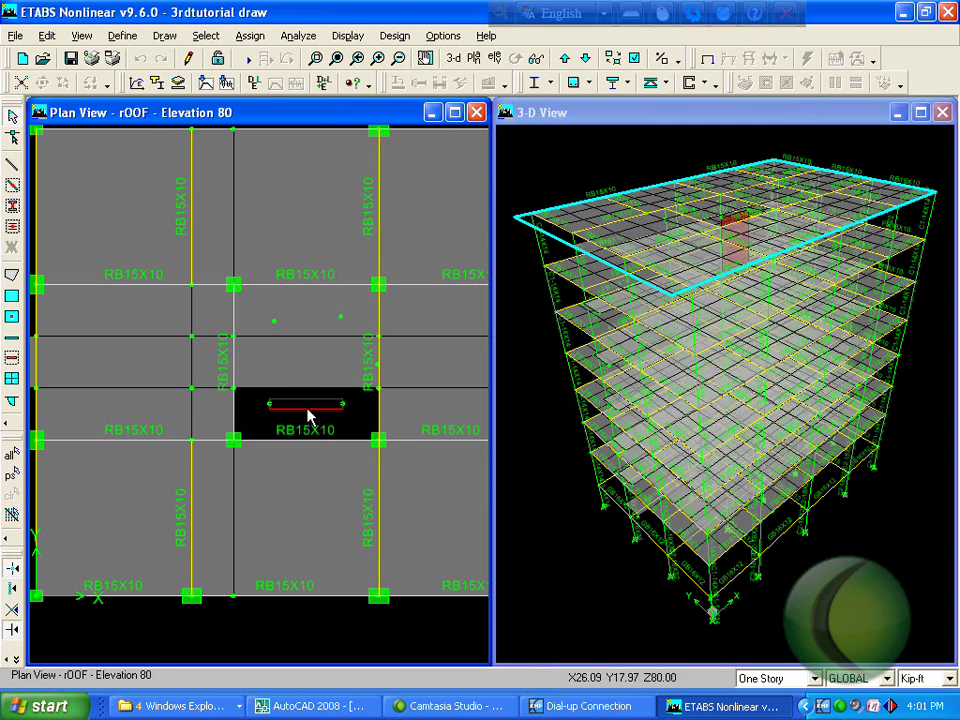
{"action": "double_click", "coordinate": [824, 707]}
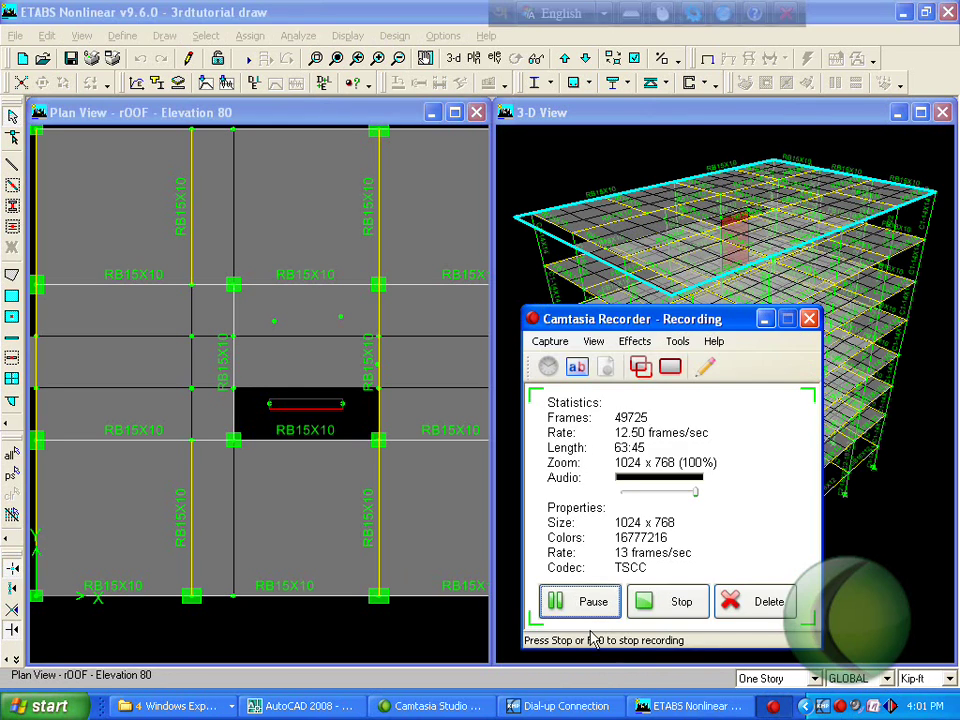
{"action": "left_click", "coordinate": [588, 601]}
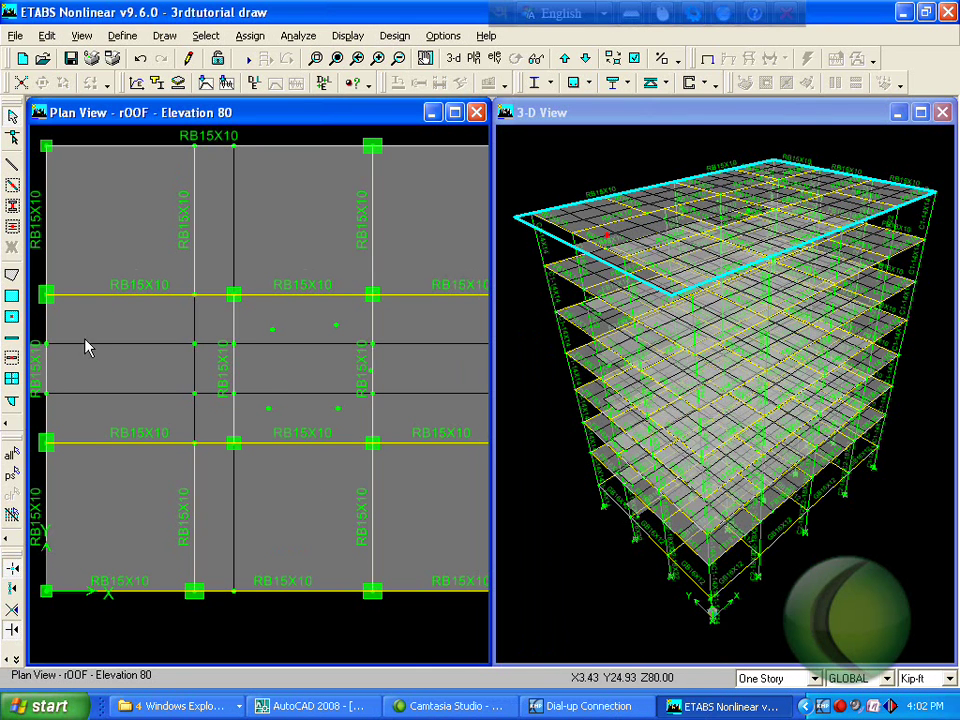
- Draw a frame line with property NONE from the lower-left to the upper-left shear wall corner point
{"action": "left_click", "coordinate": [13, 167]}
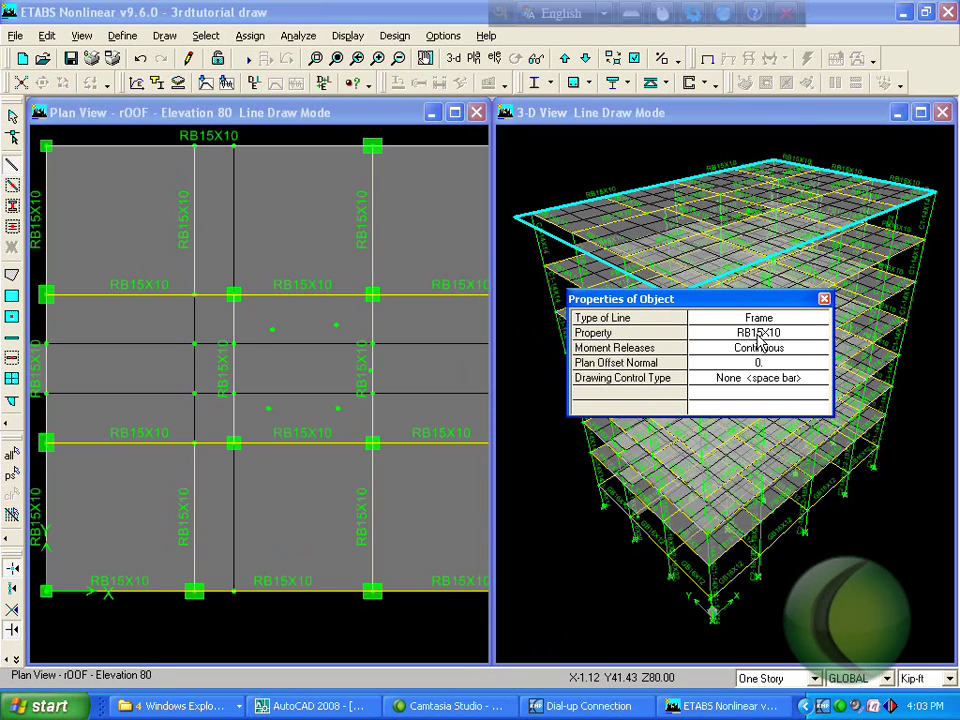
{"action": "left_click", "coordinate": [760, 335]}
{"action": "left_click", "coordinate": [776, 339]}
{"action": "left_click", "coordinate": [710, 413]}
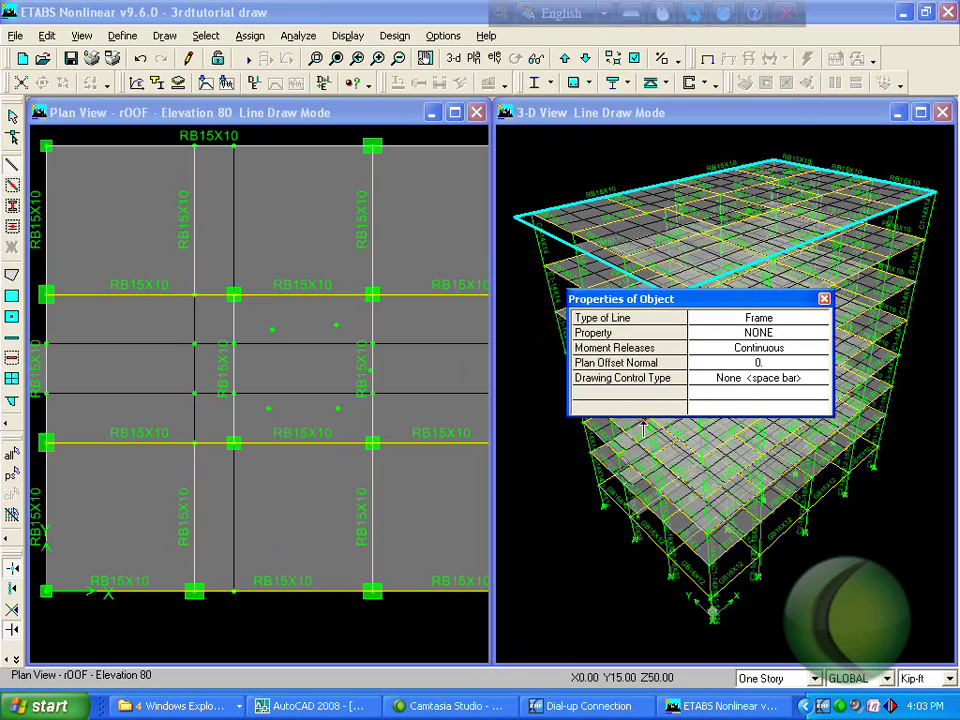
{"action": "left_click", "coordinate": [268, 408]}
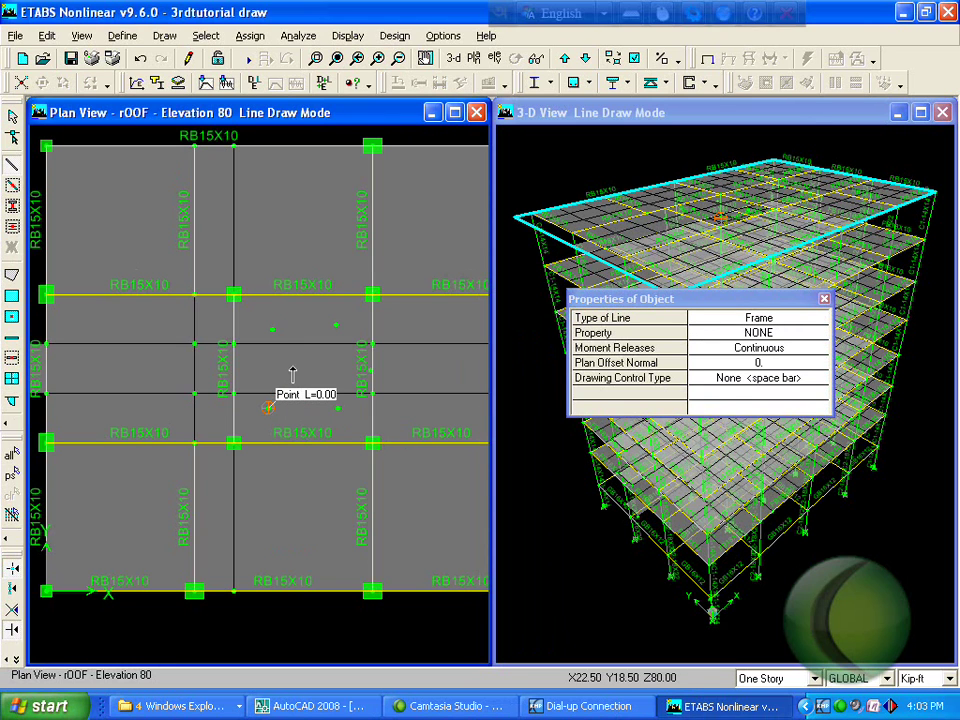
{"action": "left_click", "coordinate": [272, 330]}
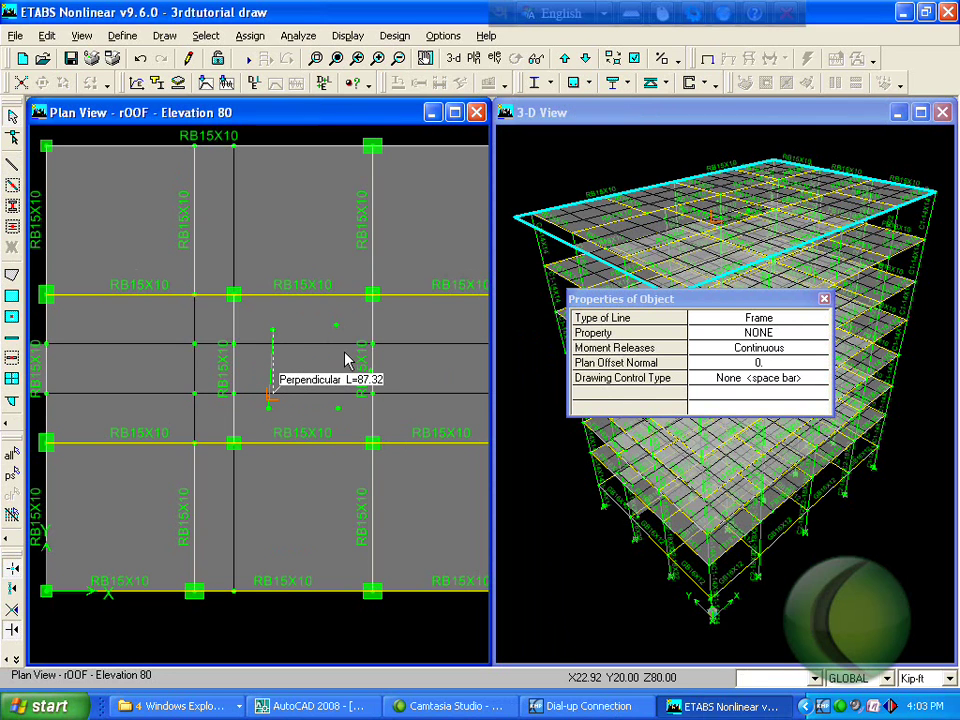
{"action": "key", "text": "Escape"}
{"action": "left_click", "coordinate": [283, 408]}
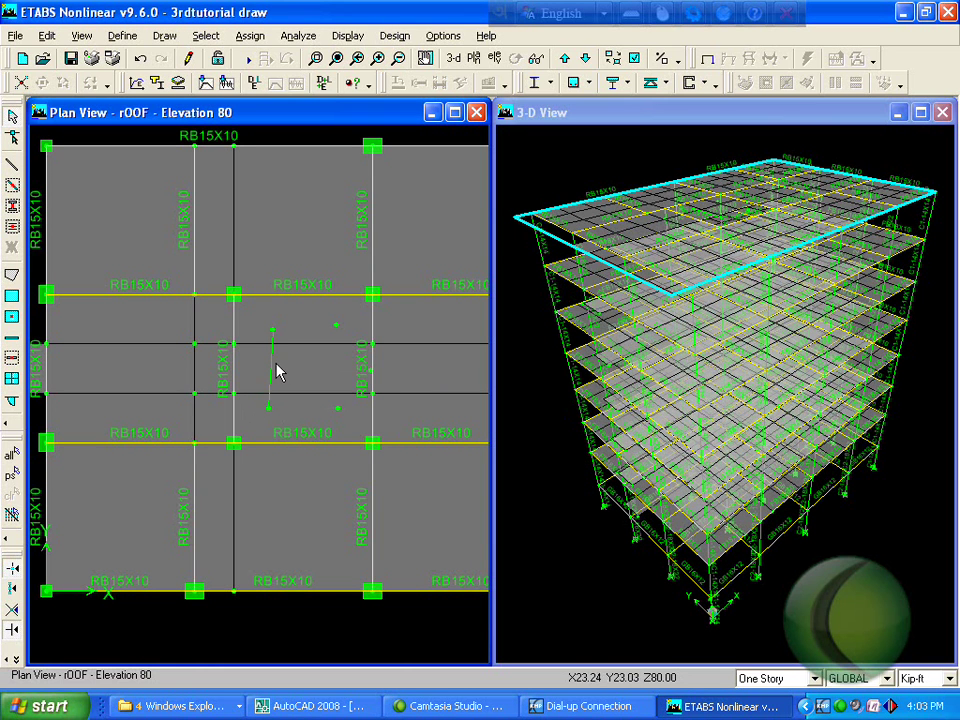
- Delete the frame line between the two left shear wall corner points in the roof plan
{"action": "left_click", "coordinate": [269, 364]}
{"action": "key", "text": "Delete"}
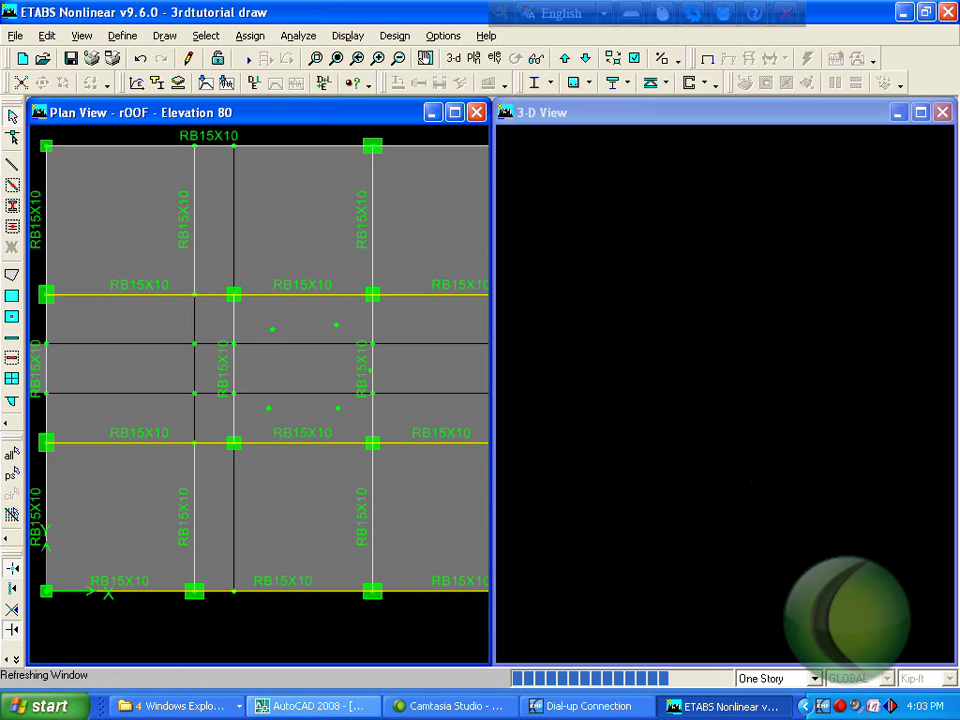
- Check the shear wall offsets in the AutoCAD drawing, and place an ETABS point at plan offset X 3.5, Y -3.5 from the bay's upper-left column
{"action": "left_click", "coordinate": [288, 708]}
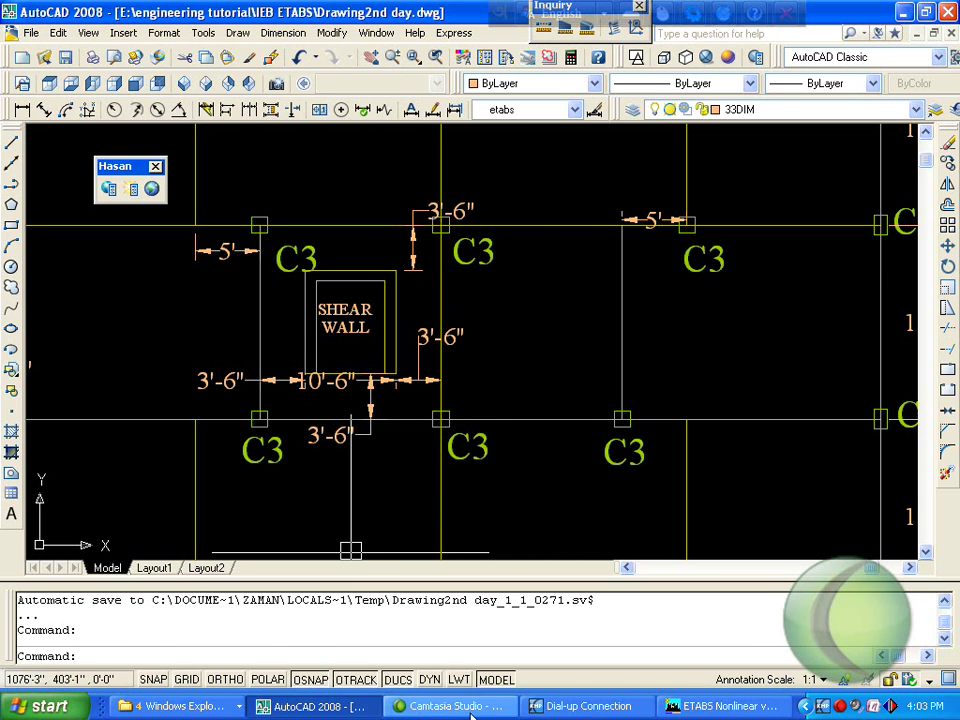
{"action": "left_click", "coordinate": [718, 706]}
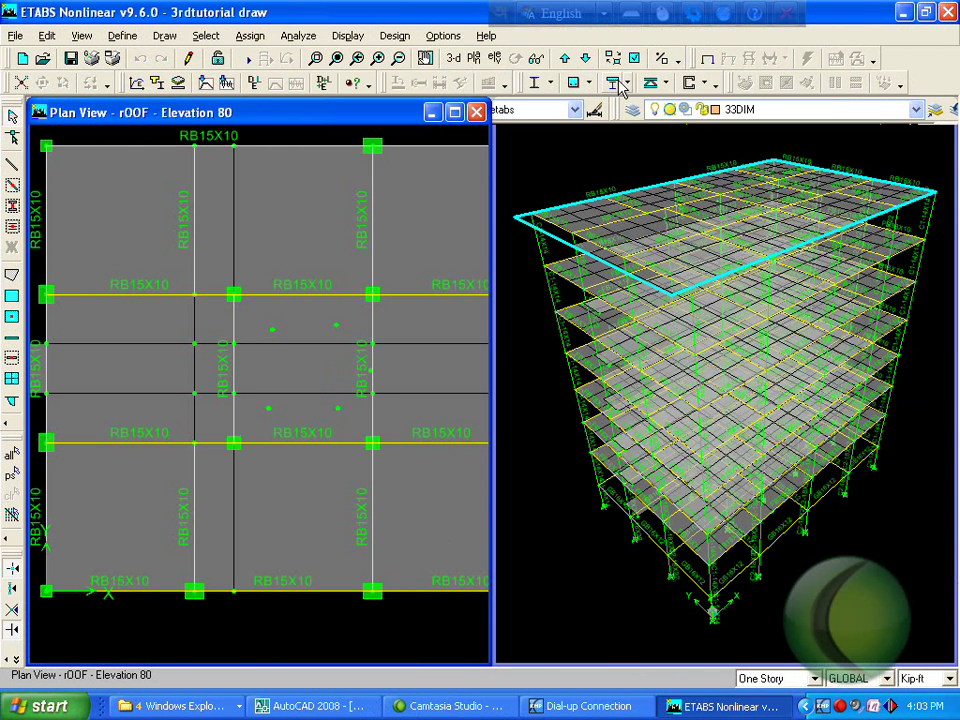
{"action": "left_click", "coordinate": [164, 35]}
{"action": "left_click", "coordinate": [232, 95]}
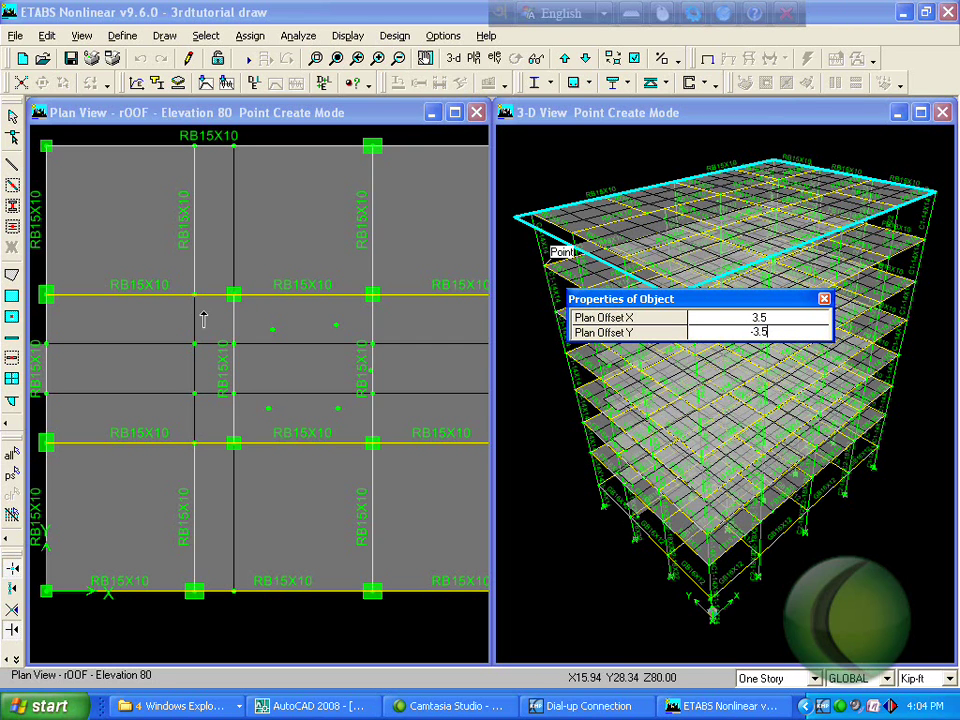
{"action": "left_click", "coordinate": [231, 298]}
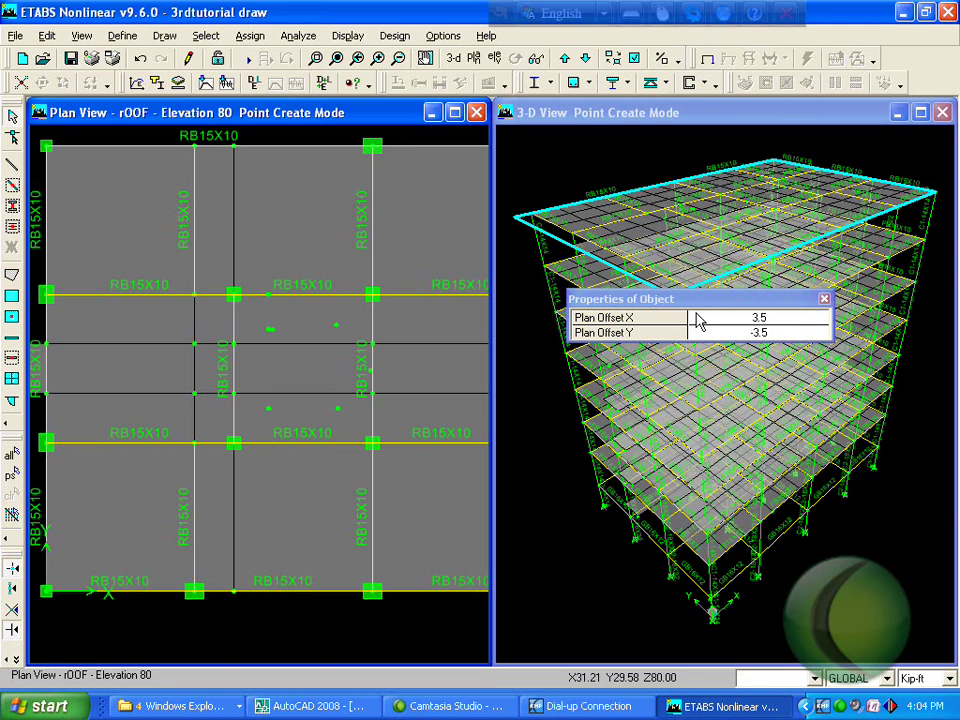
{"action": "key", "text": "Escape"}
{"action": "left_click", "coordinate": [824, 299]}
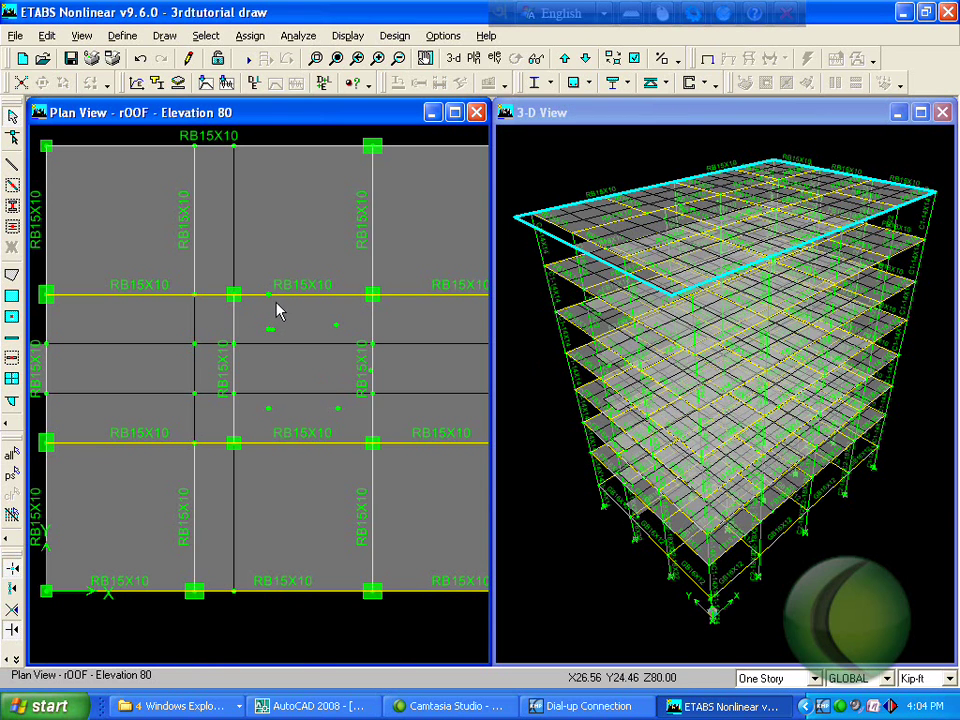
- Delete the stray point on the beam above the shear wall and the misplaced point beside the new upper-left corner point
{"action": "left_click_drag", "start_coordinate": [273, 277], "coordinate": [246, 309]}
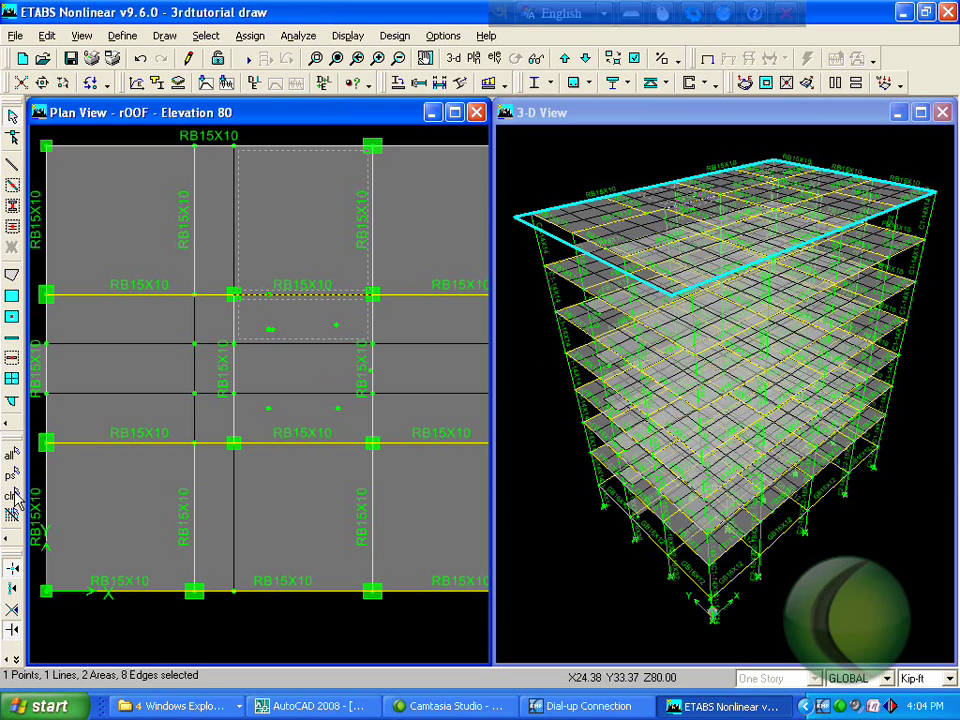
{"action": "left_click", "coordinate": [12, 497]}
{"action": "left_click", "coordinate": [270, 298]}
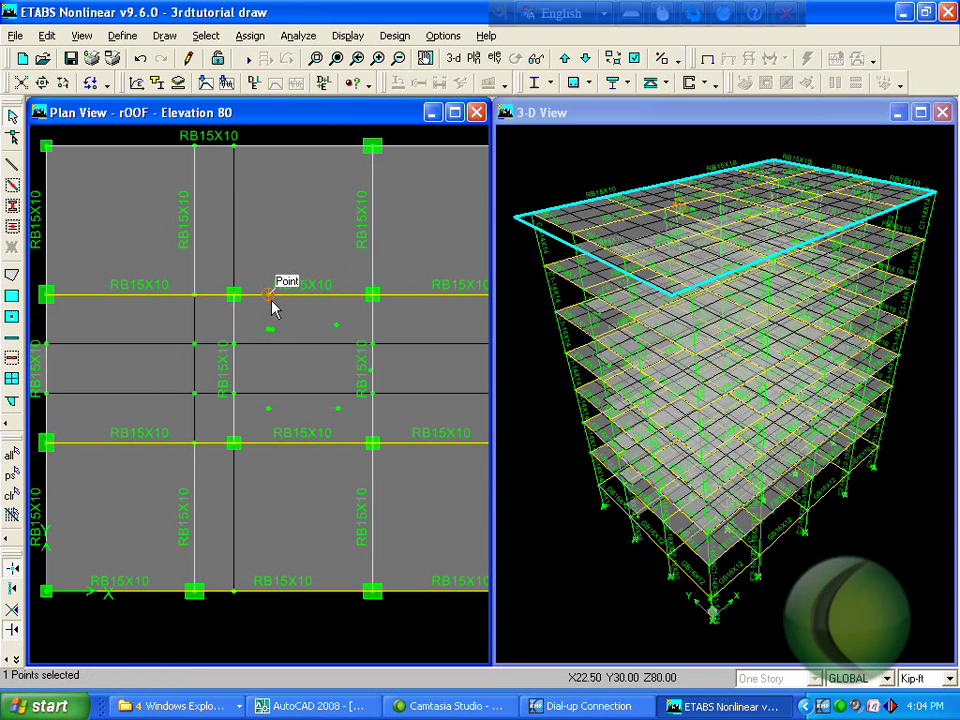
{"action": "key", "text": "Delete"}
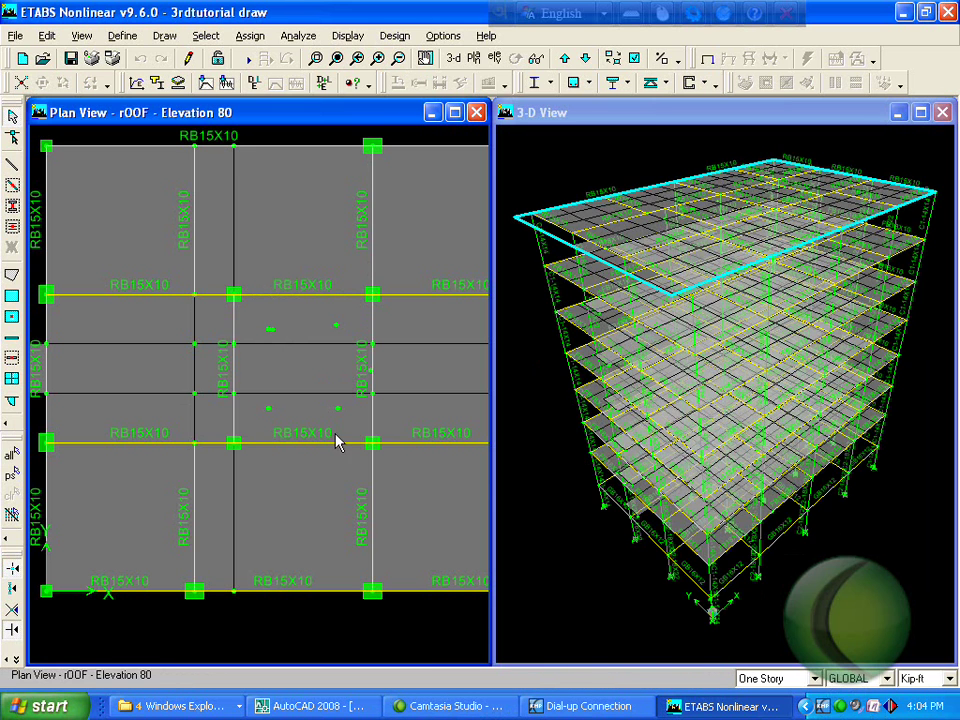
{"action": "left_click", "coordinate": [270, 336]}
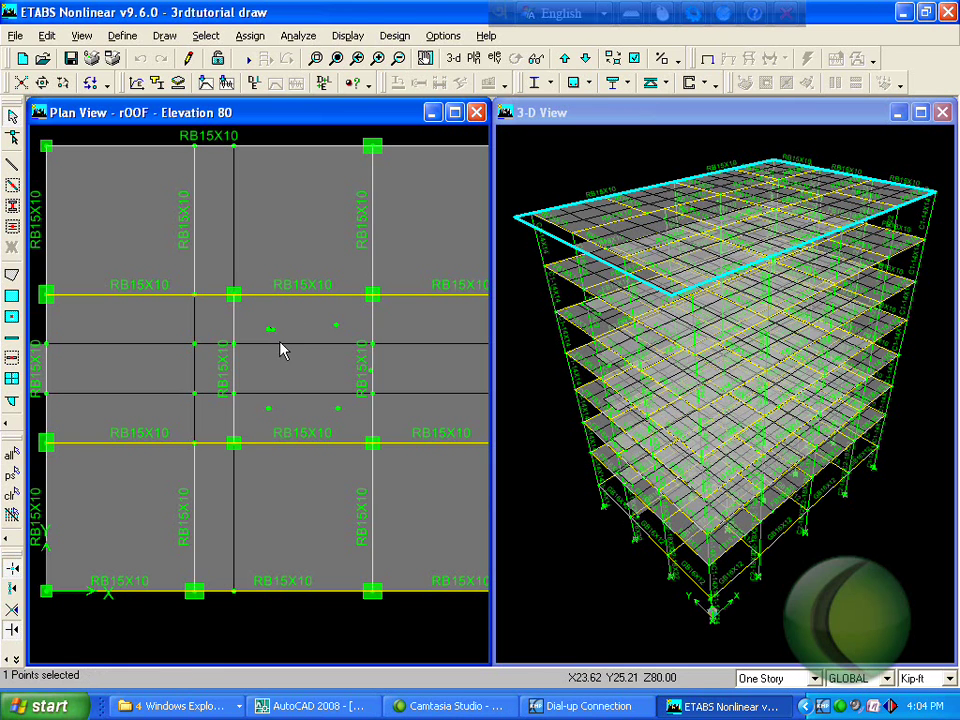
{"action": "key", "text": "Delete"}
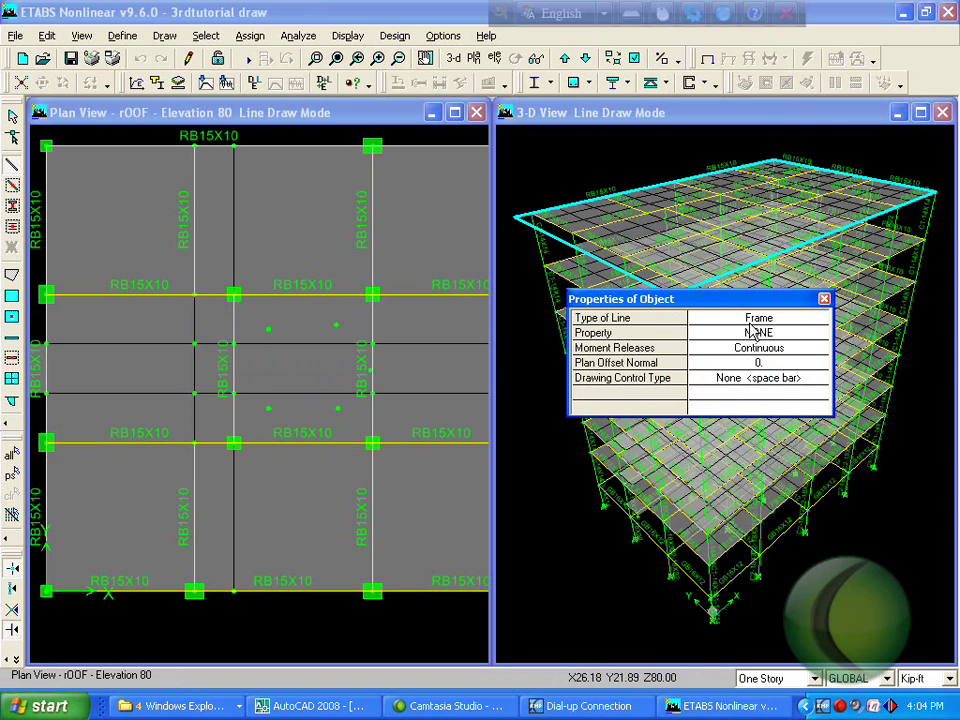
- Draw a frame line with property NONE upward from the lower-left shear wall corner point, trying the Parallel to Y drawing control on the next segment
{"action": "left_click", "coordinate": [268, 406]}
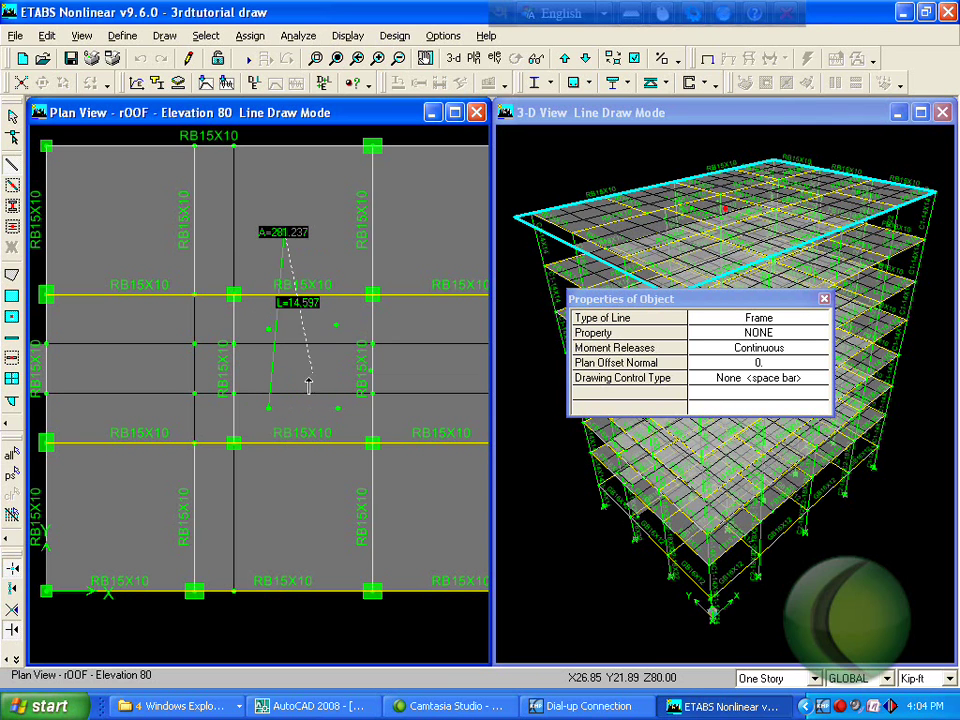
{"action": "key", "text": "y"}
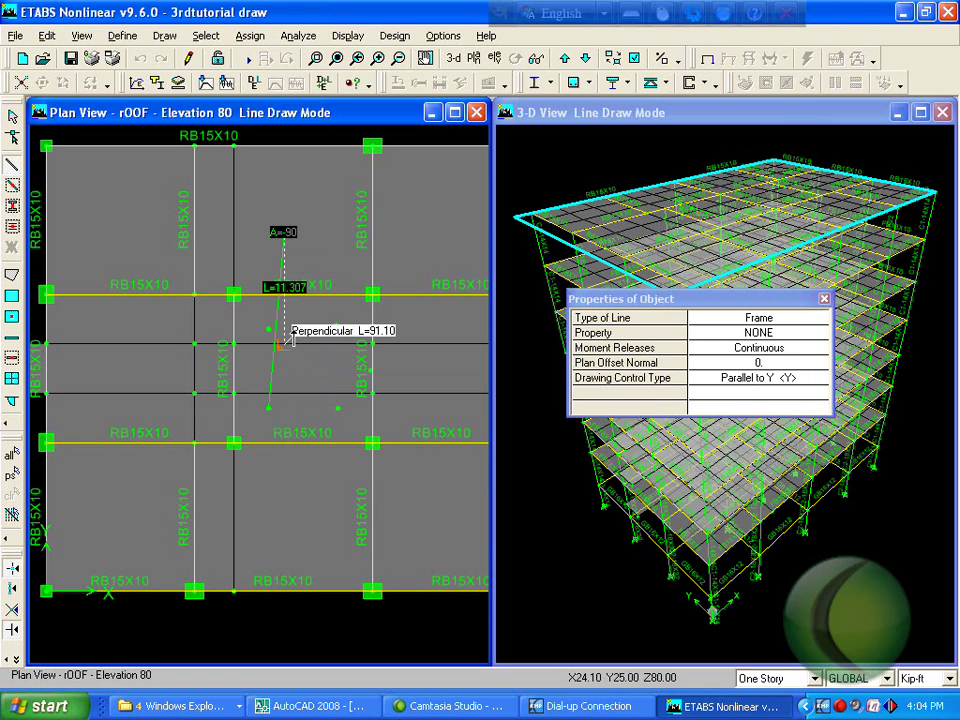
{"action": "key", "text": "space"}
{"action": "key", "text": "y"}
{"action": "key", "text": "space"}
{"action": "key", "text": "Escape"}
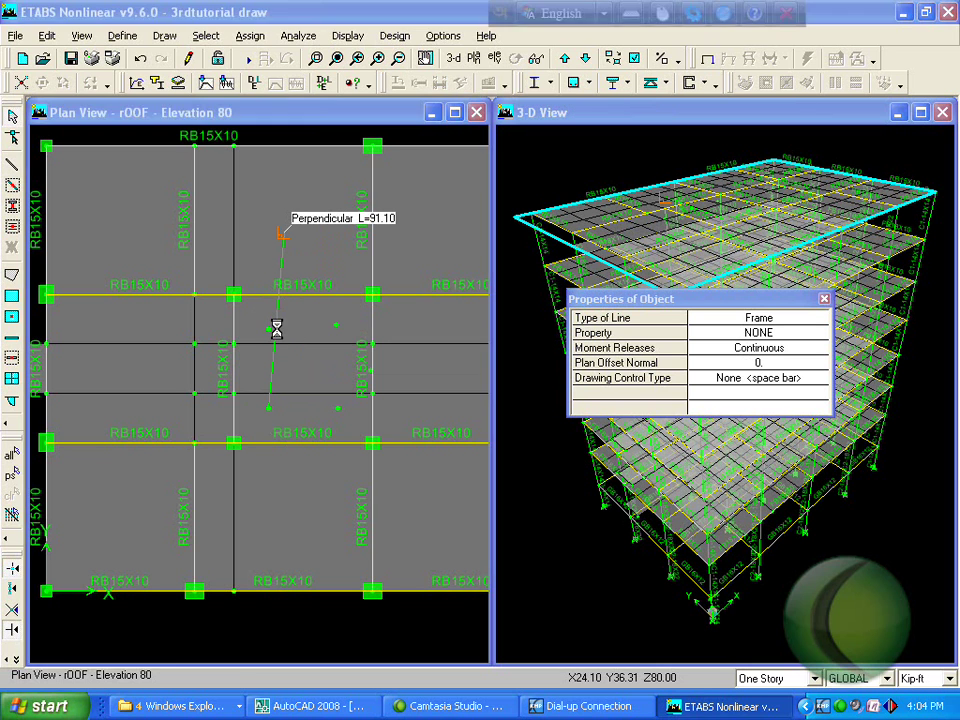
{"action": "key", "text": "alt+Tab"}
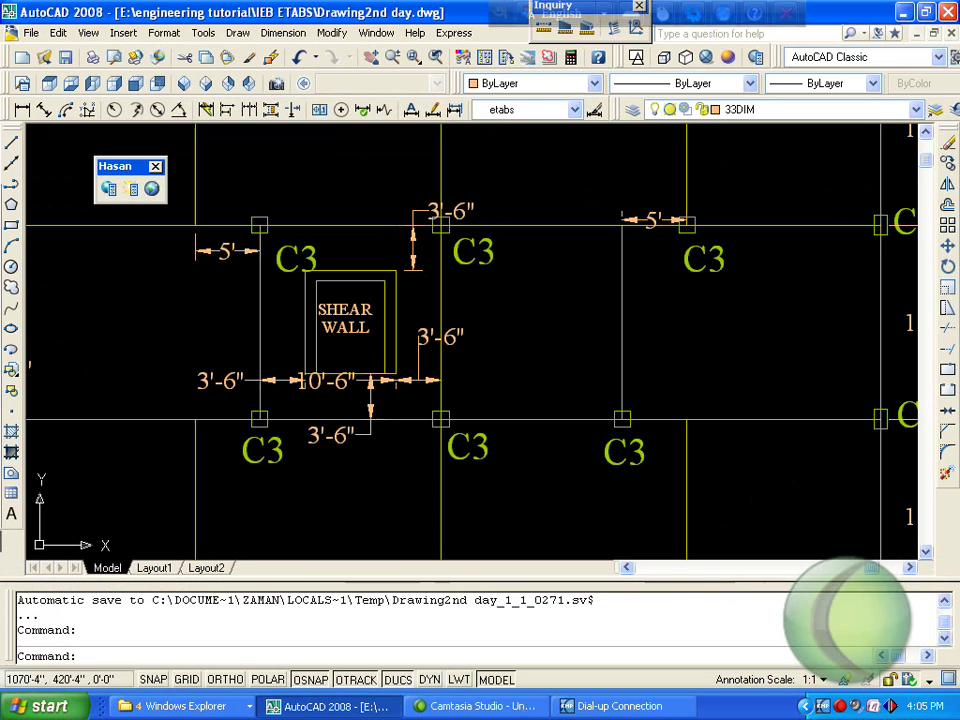
{"action": "left_click", "coordinate": [273, 329]}
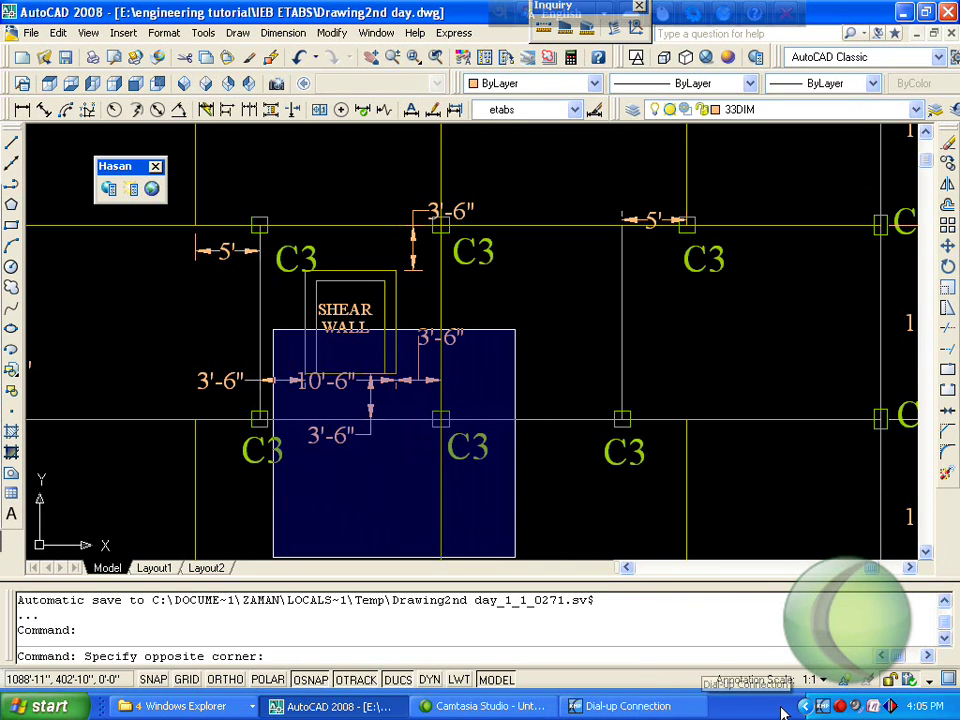
{"action": "left_click", "coordinate": [840, 706]}
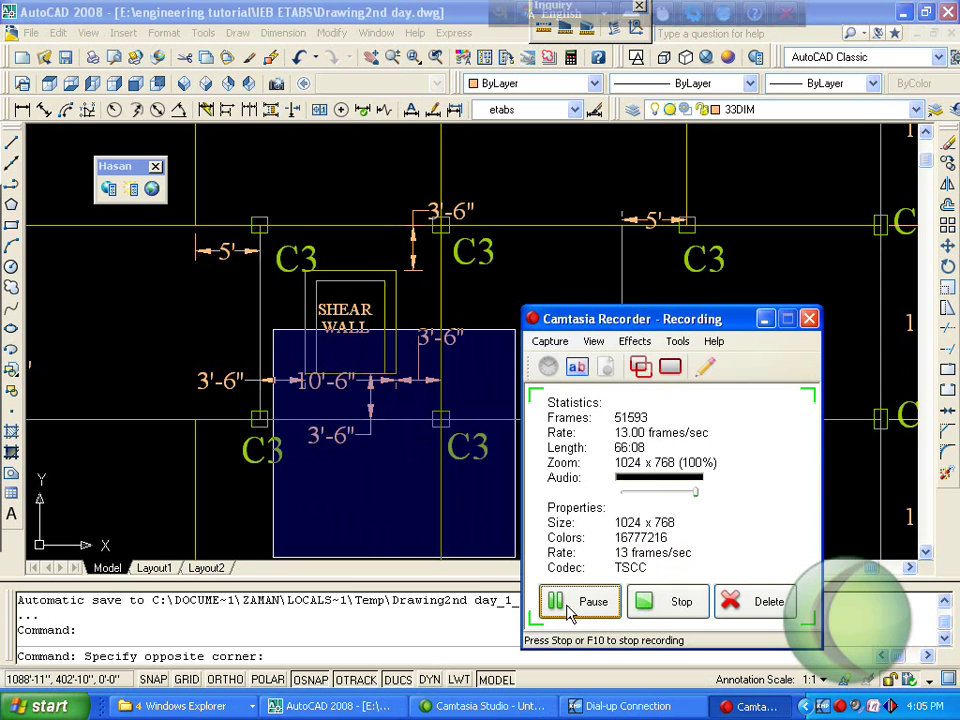